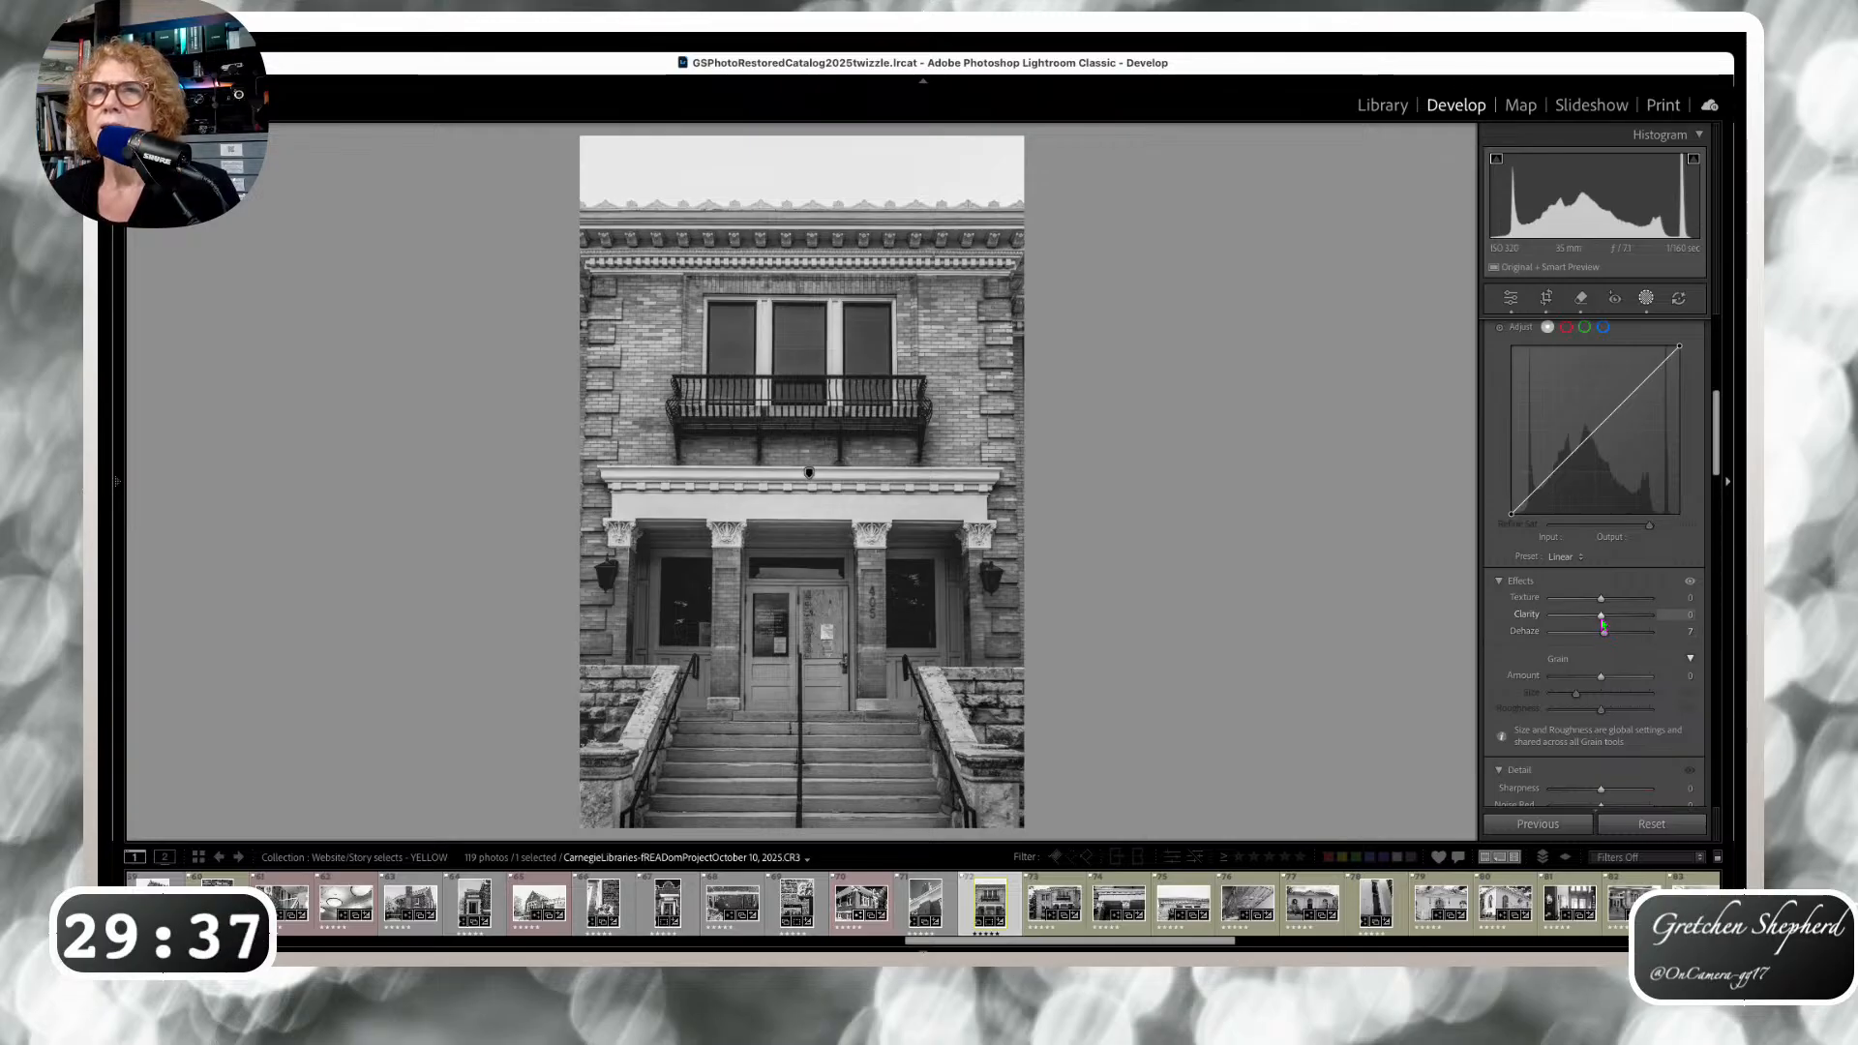
Set the building mask's Clarity to 7, Texture to 6 and Exposure to -0.04.
left_click_drag(1601, 620, 1605, 622)
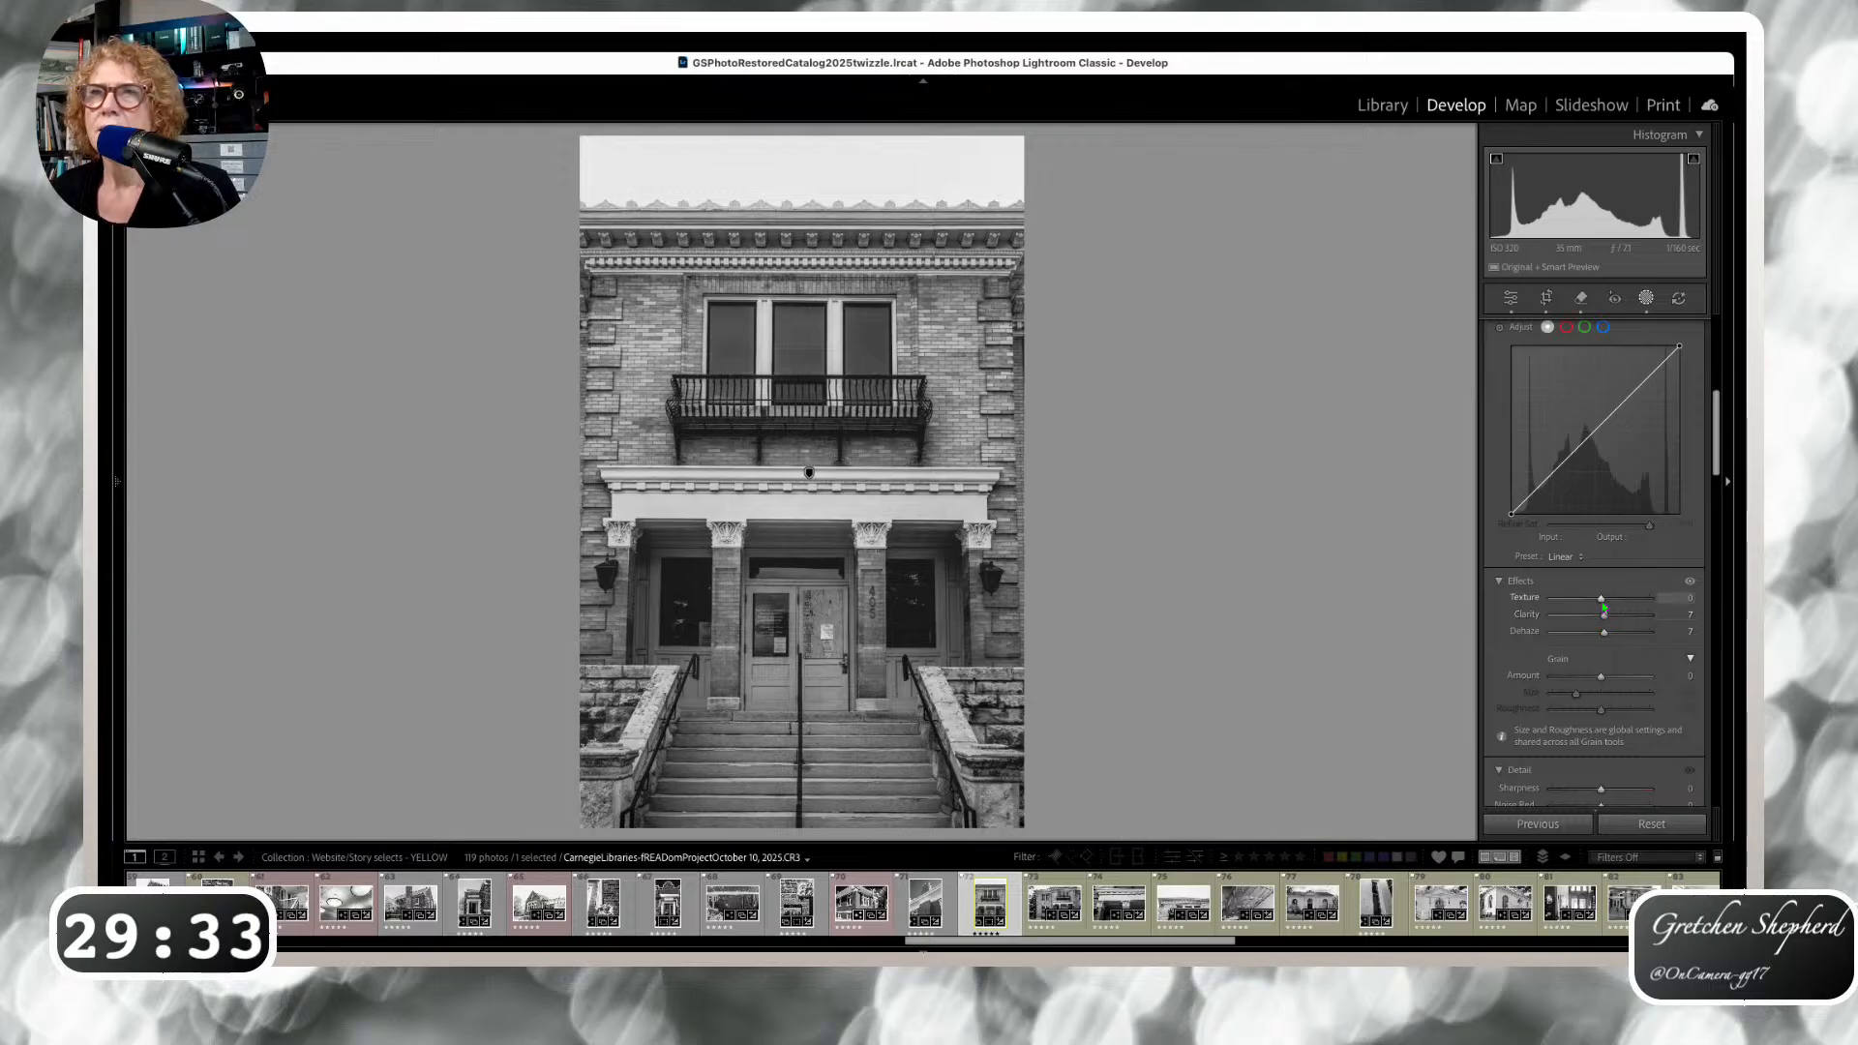
left_click_drag(1601, 598, 1604, 599)
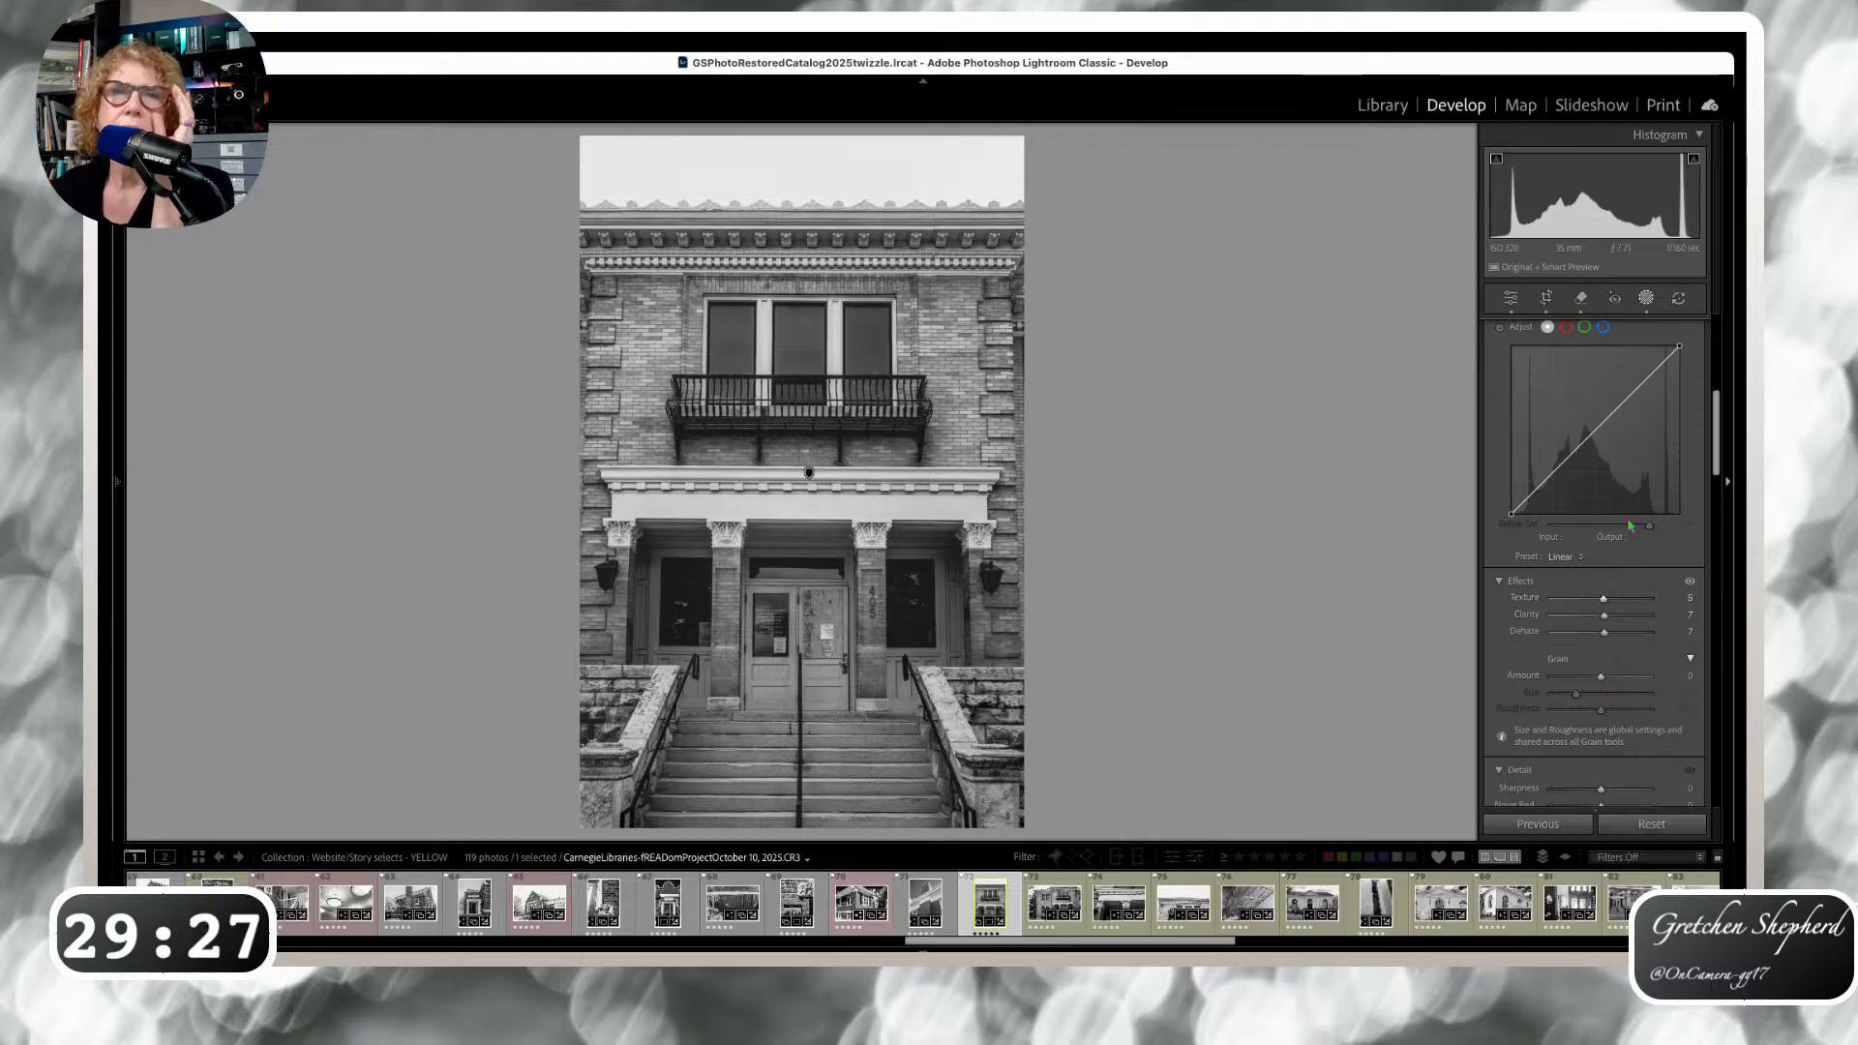
scroll(1616, 483, "up", 3)
scroll(1609, 441, "up", 10)
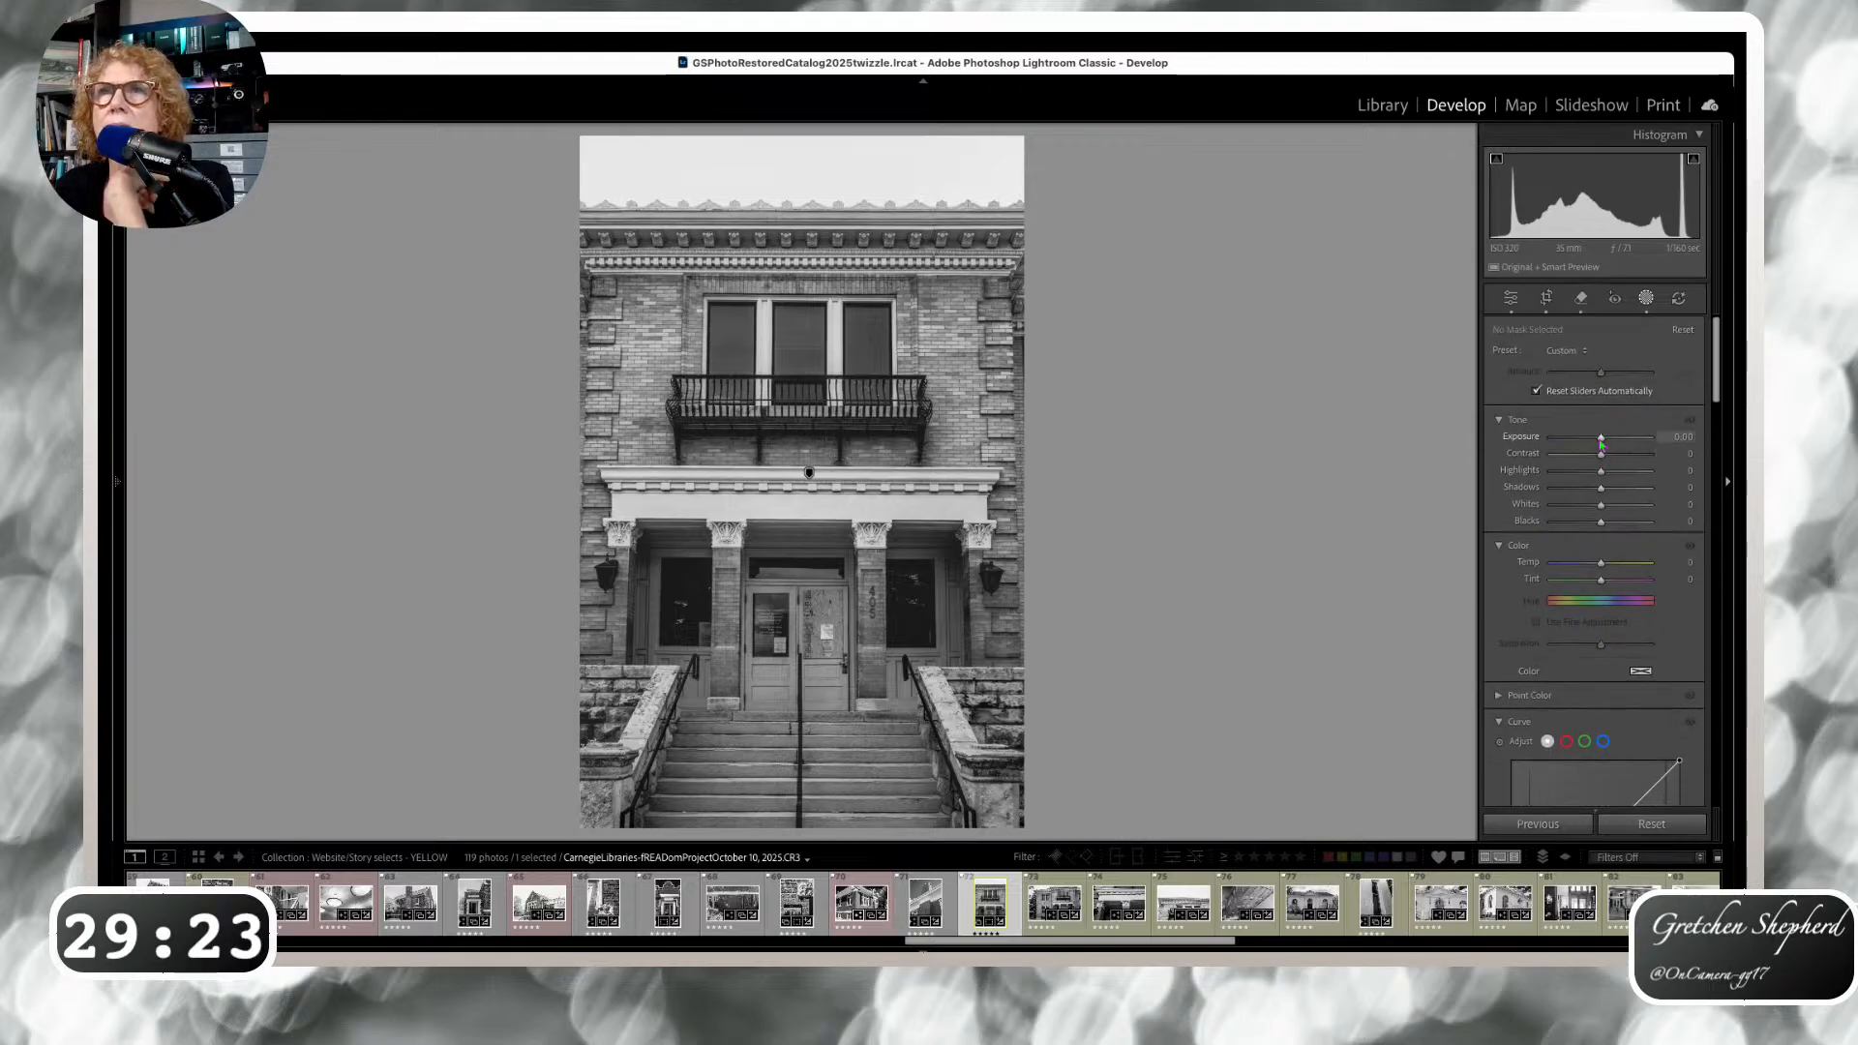
mouse_move(1600, 436)
left_mouse_down()
mouse_move(1623, 438)
mouse_move(1600, 438)
left_mouse_up()
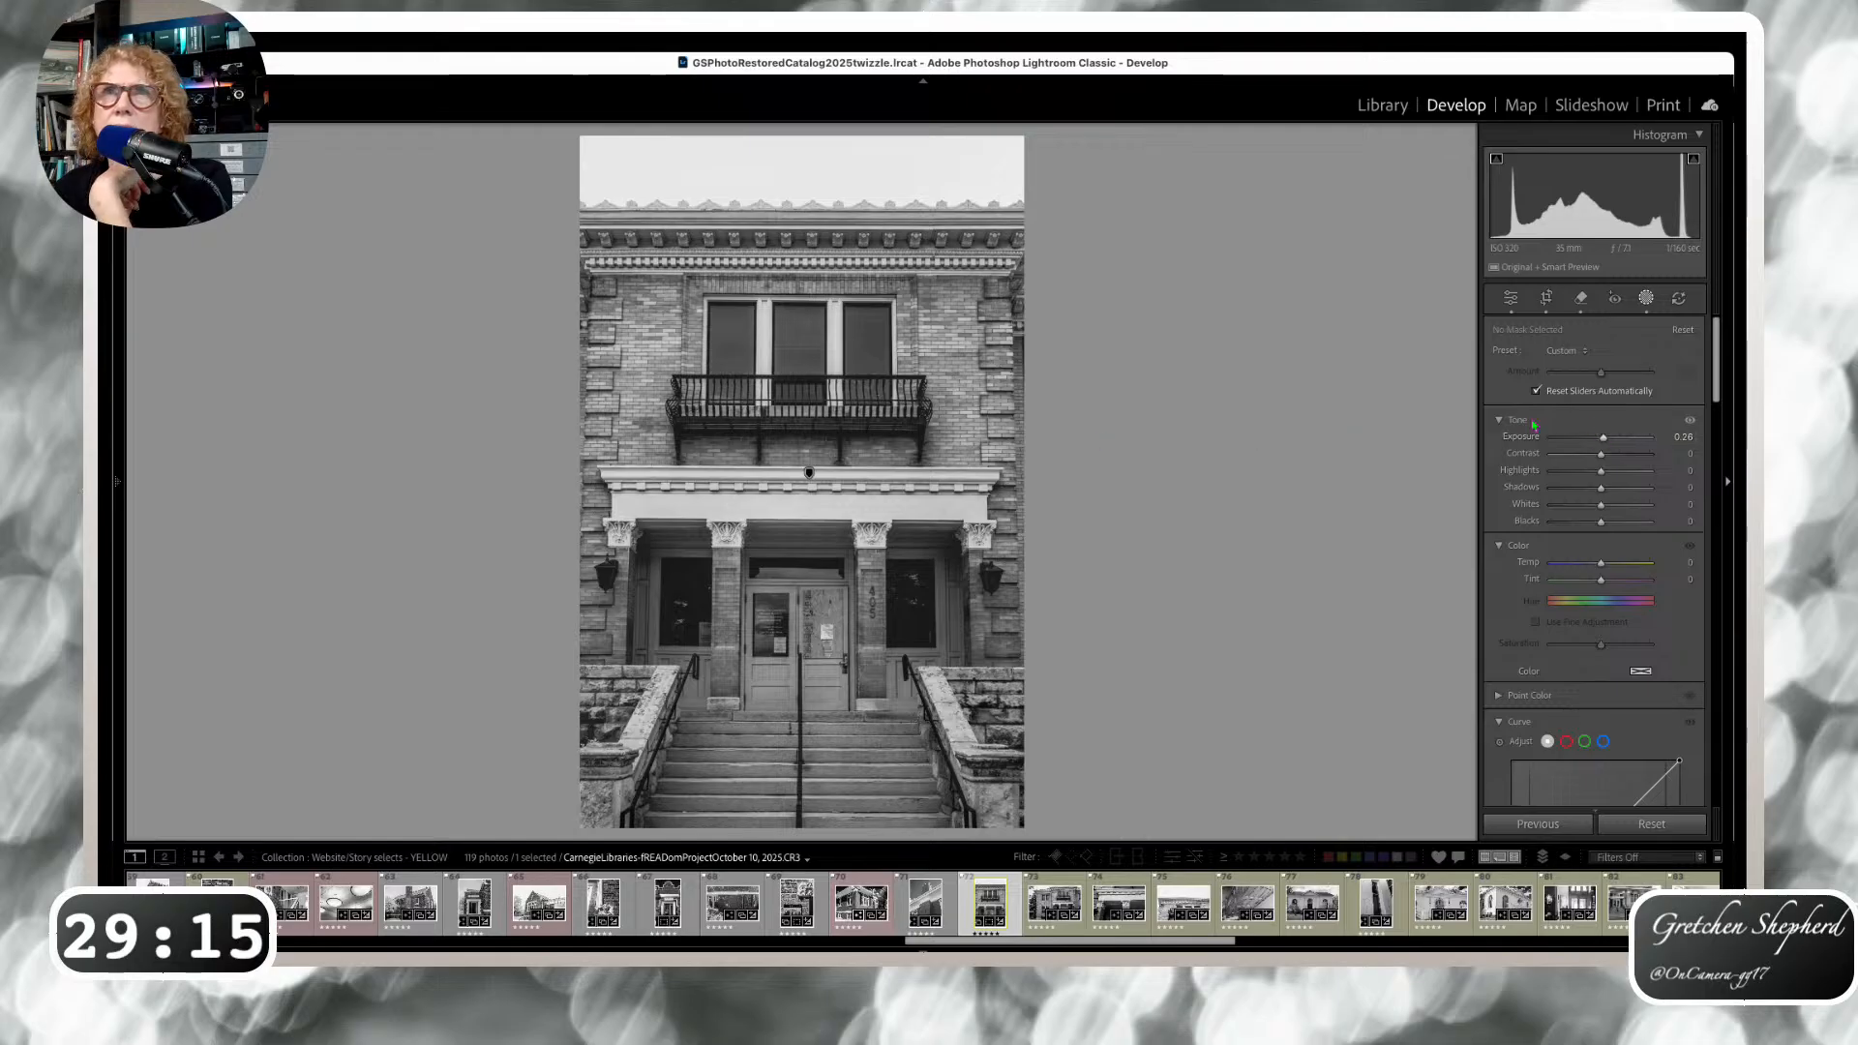
left_click_drag(1613, 437, 1599, 437)
left_click(1461, 200)
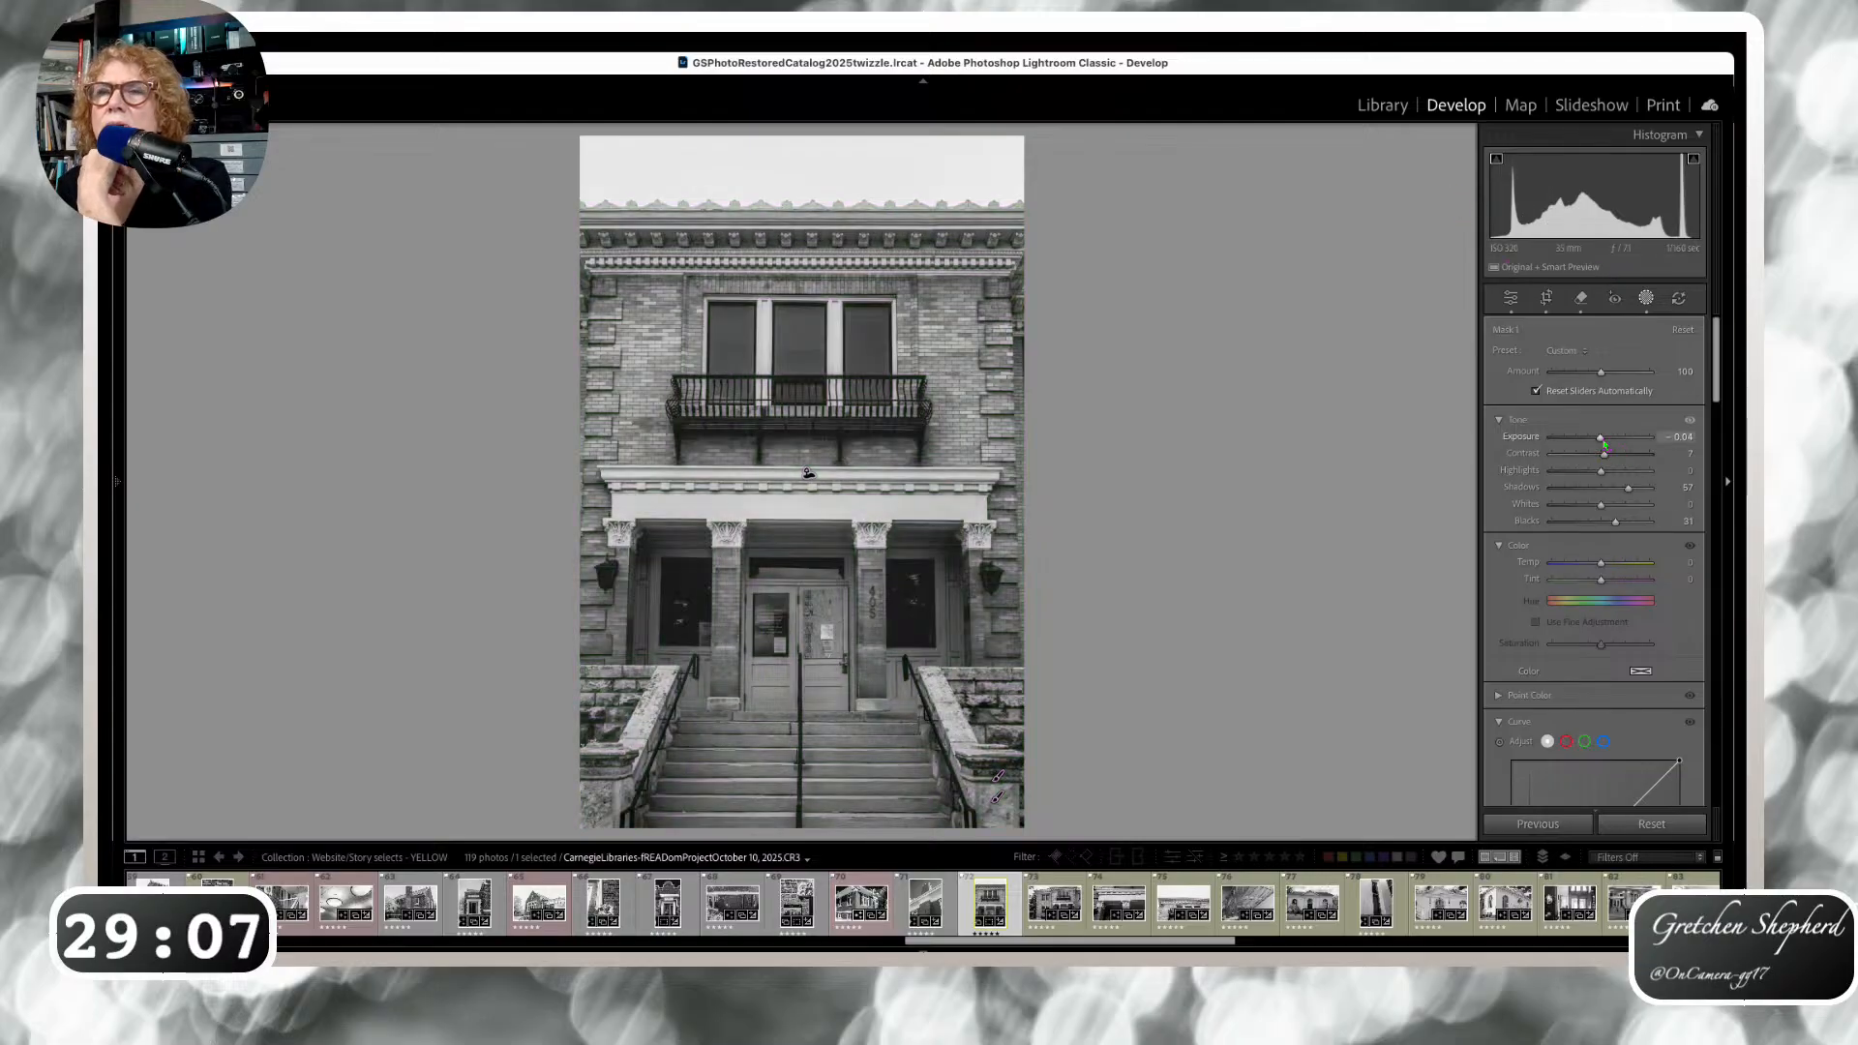
Refine the mask's tone with Exposure at -0.17, Contrast at 17 and Highlights at -20.
scroll(1605, 446, "down", 5)
scroll(1604, 591, "down", 1)
left_click_drag(1603, 600, 1604, 601)
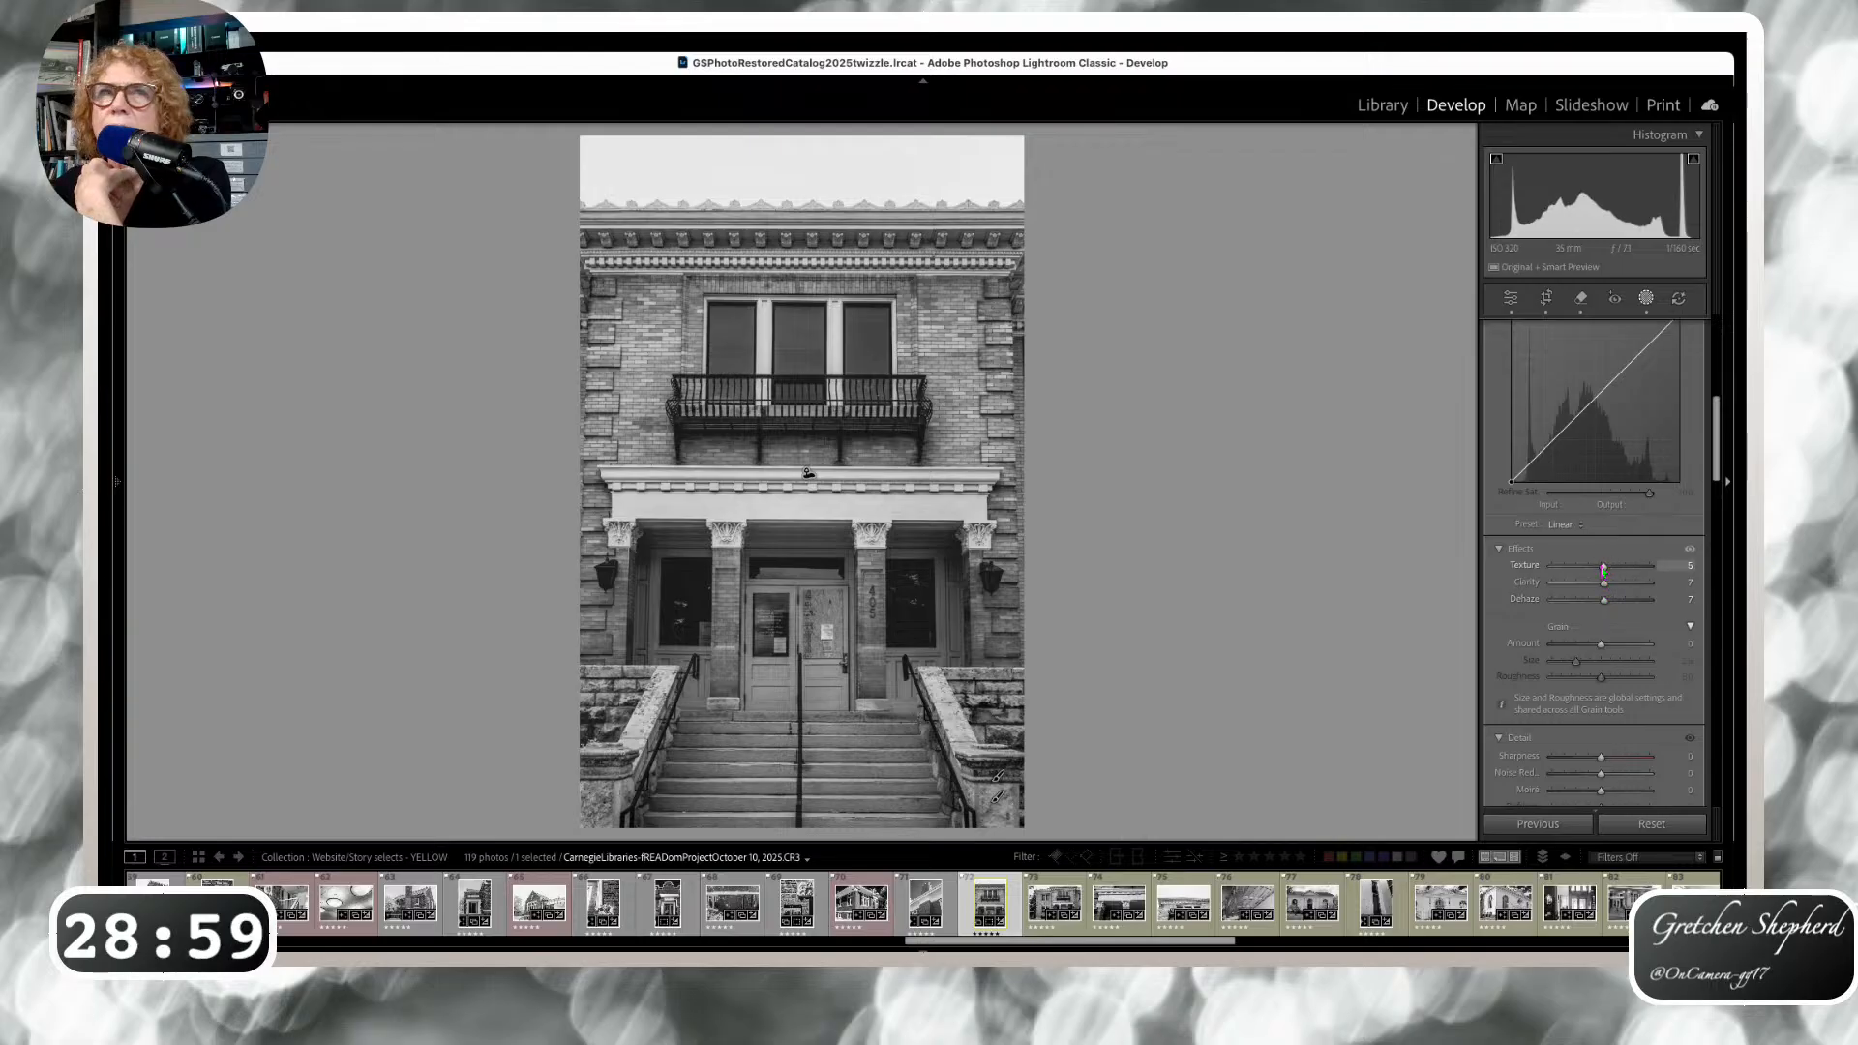
scroll(1602, 455, "up", 8)
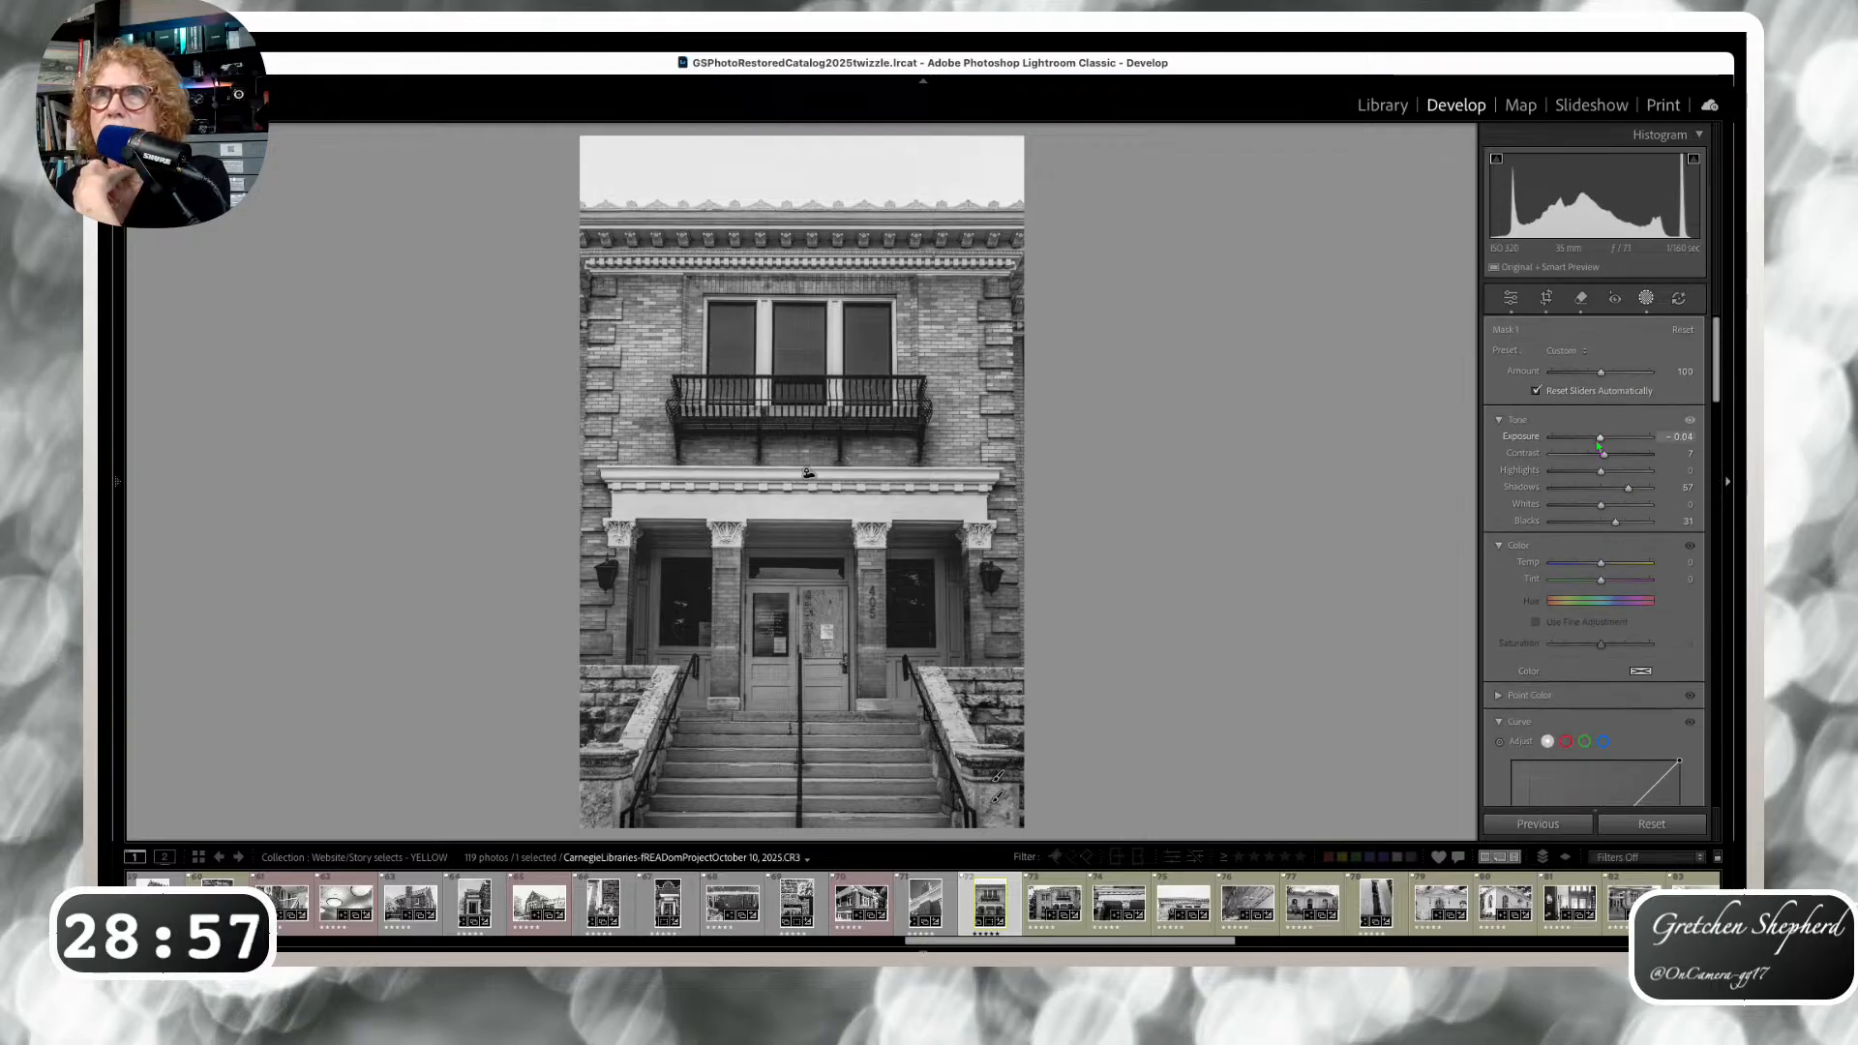
left_click_drag(1600, 437, 1599, 437)
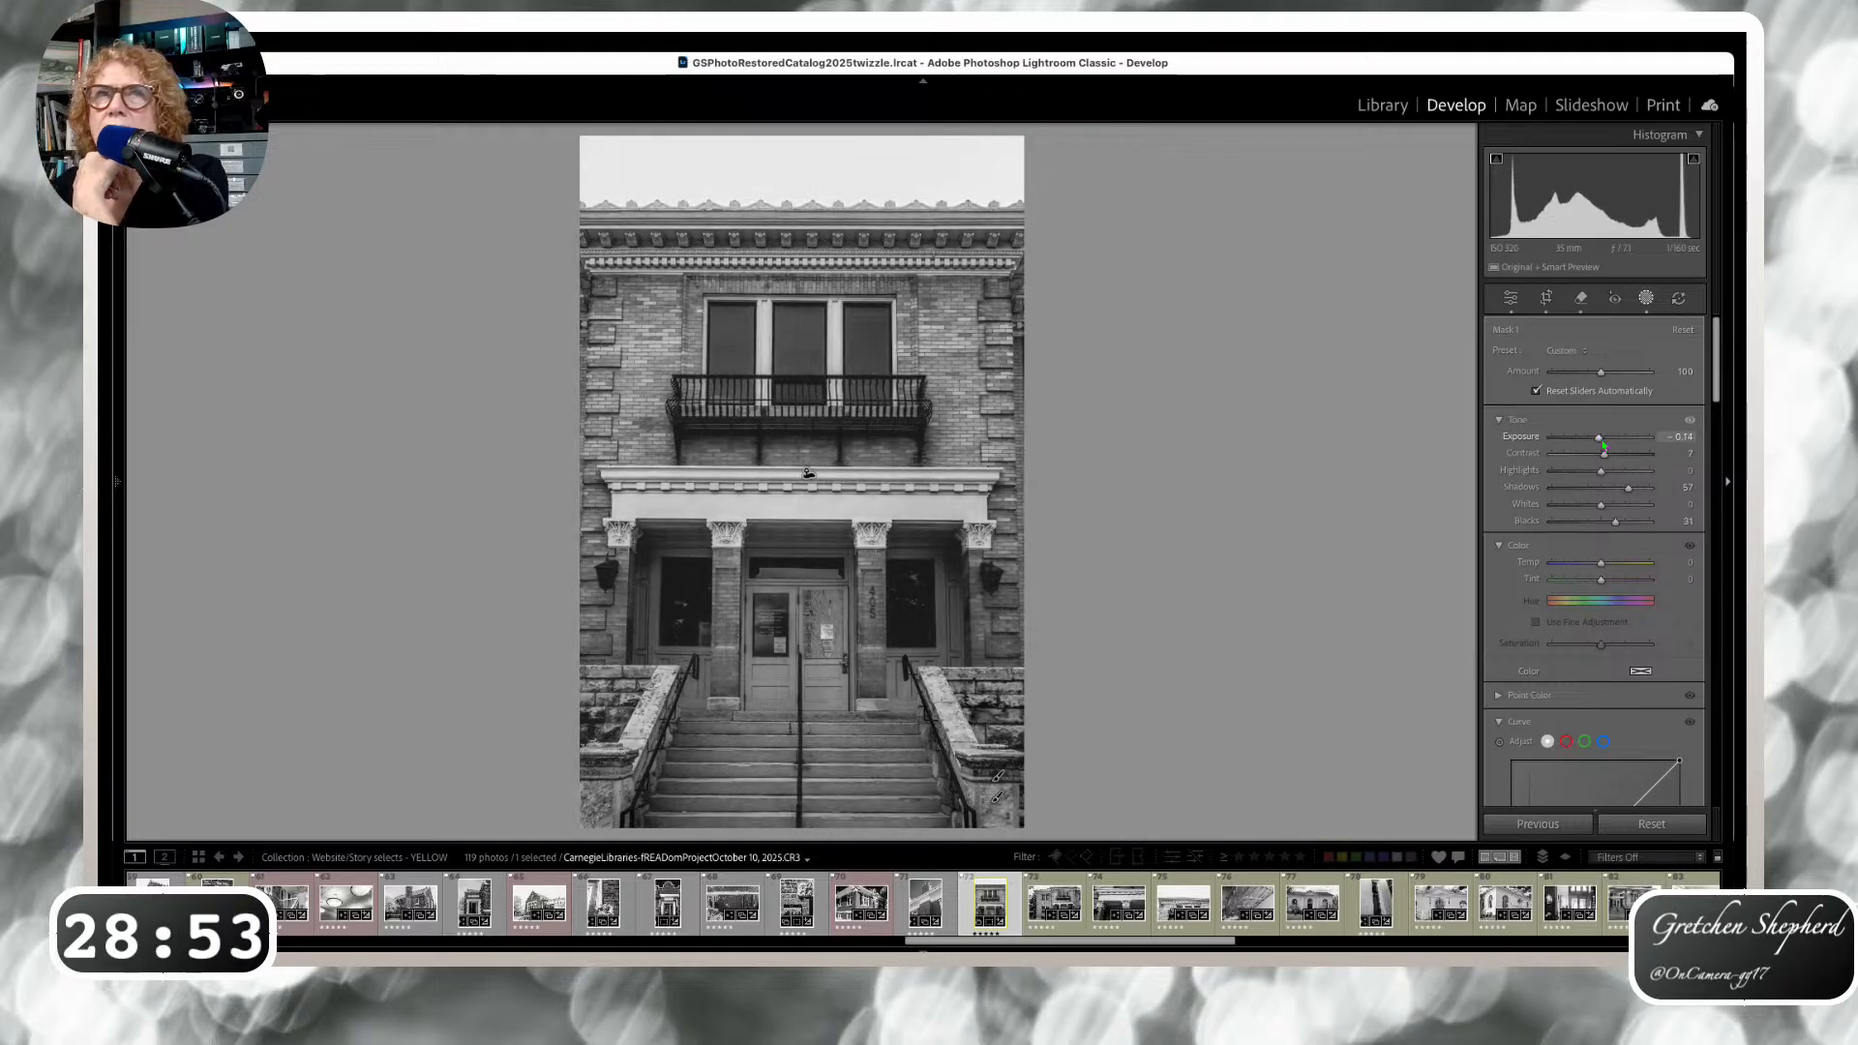
left_click_drag(1602, 471, 1590, 471)
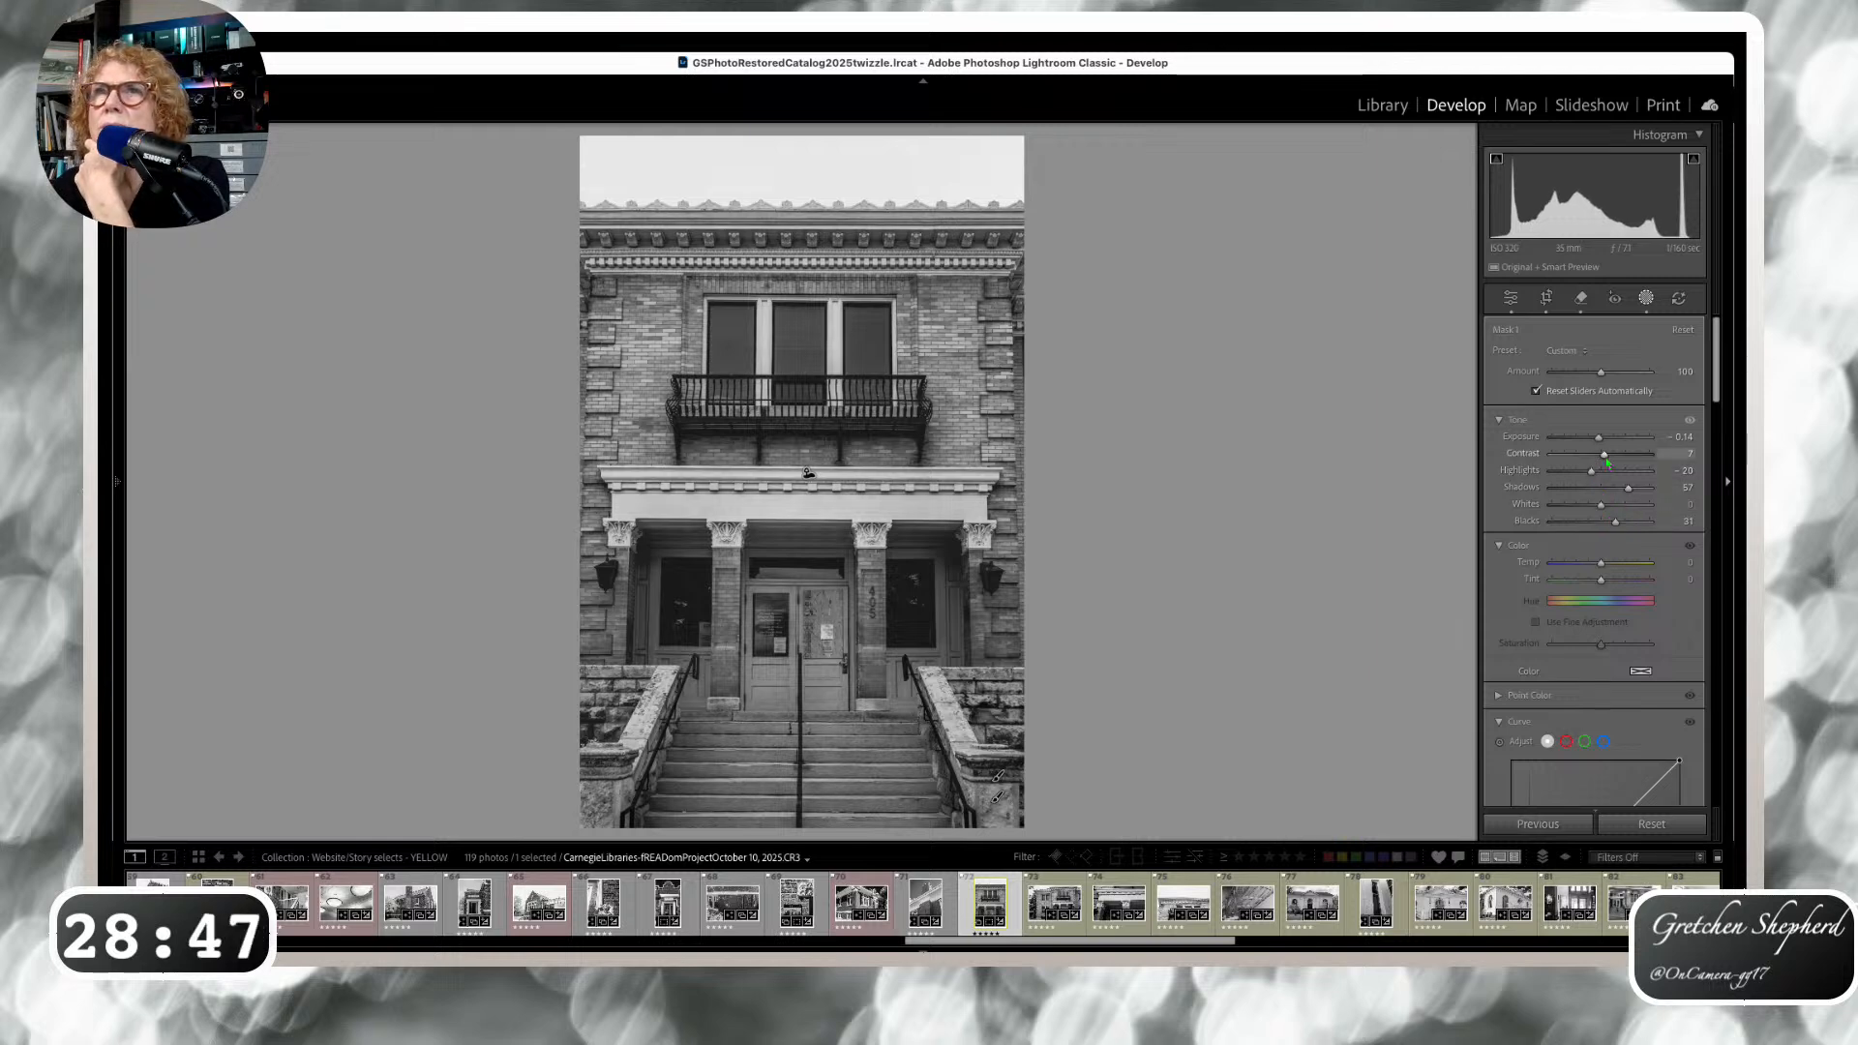
left_click_drag(1603, 454, 1609, 456)
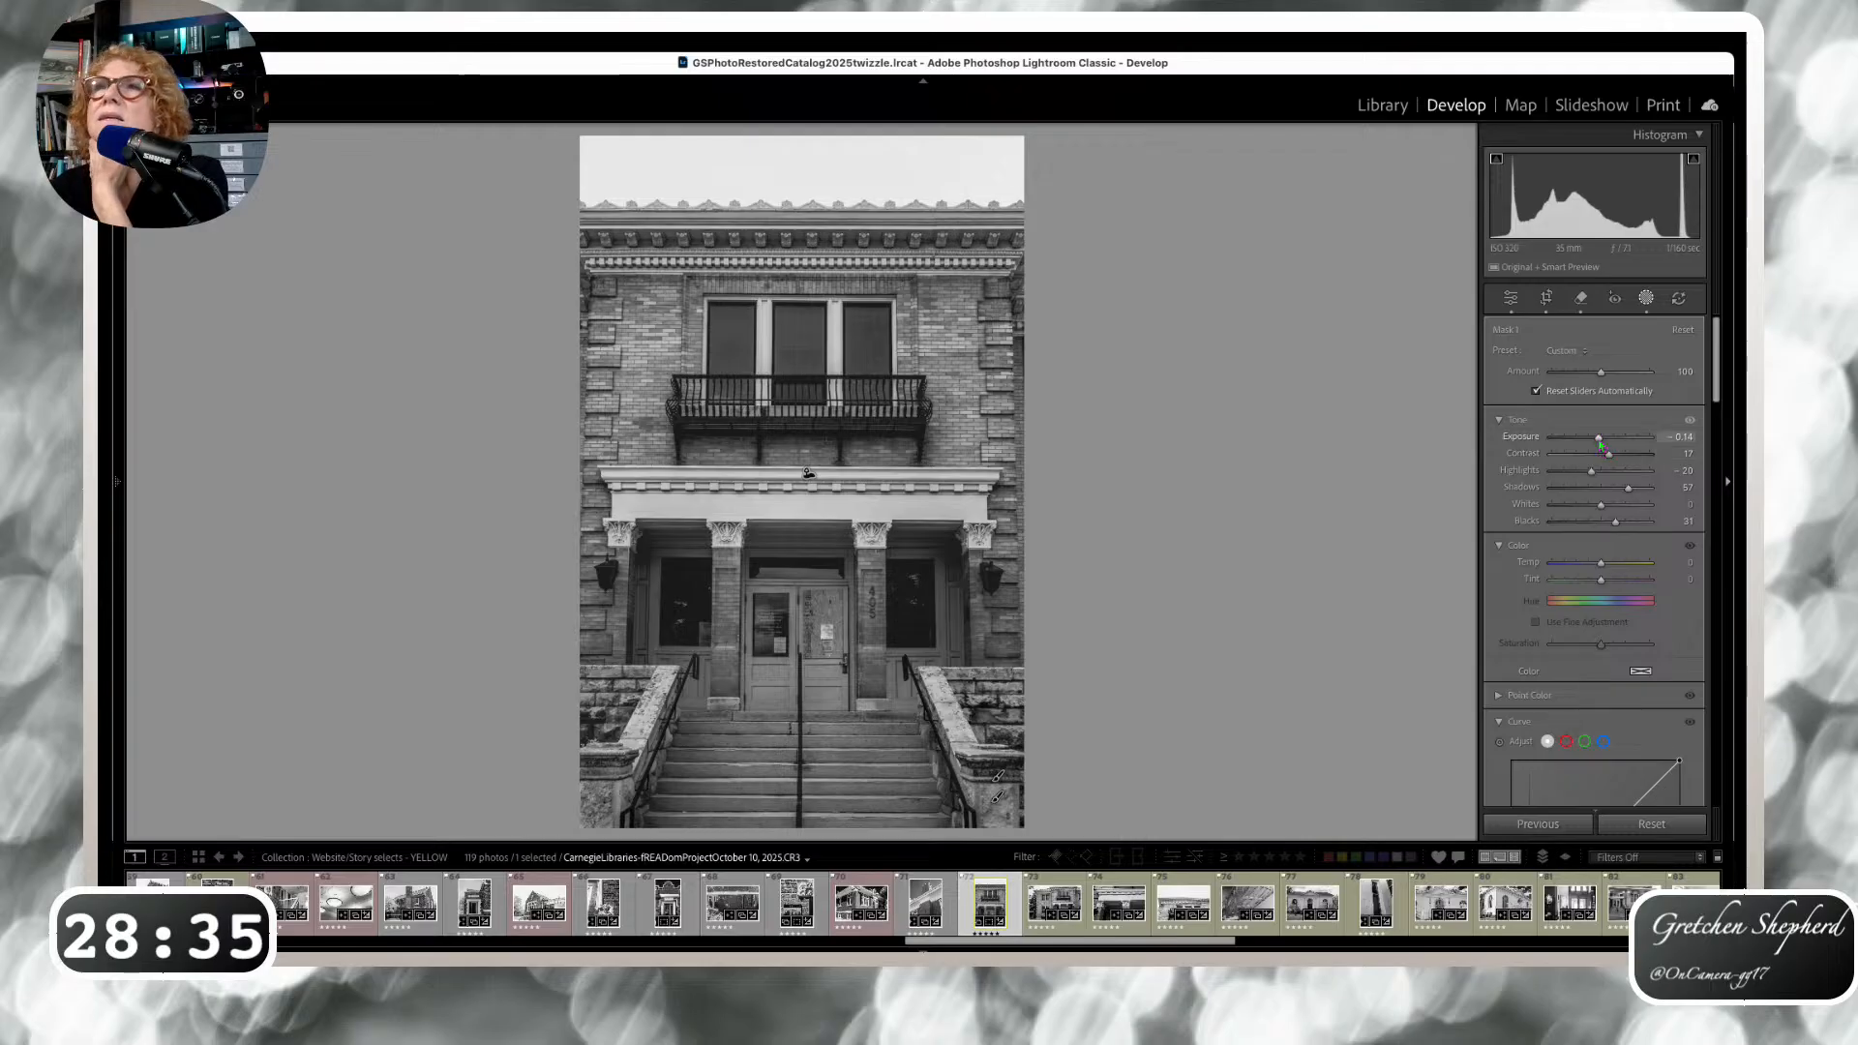
left_click_drag(1600, 437, 1596, 437)
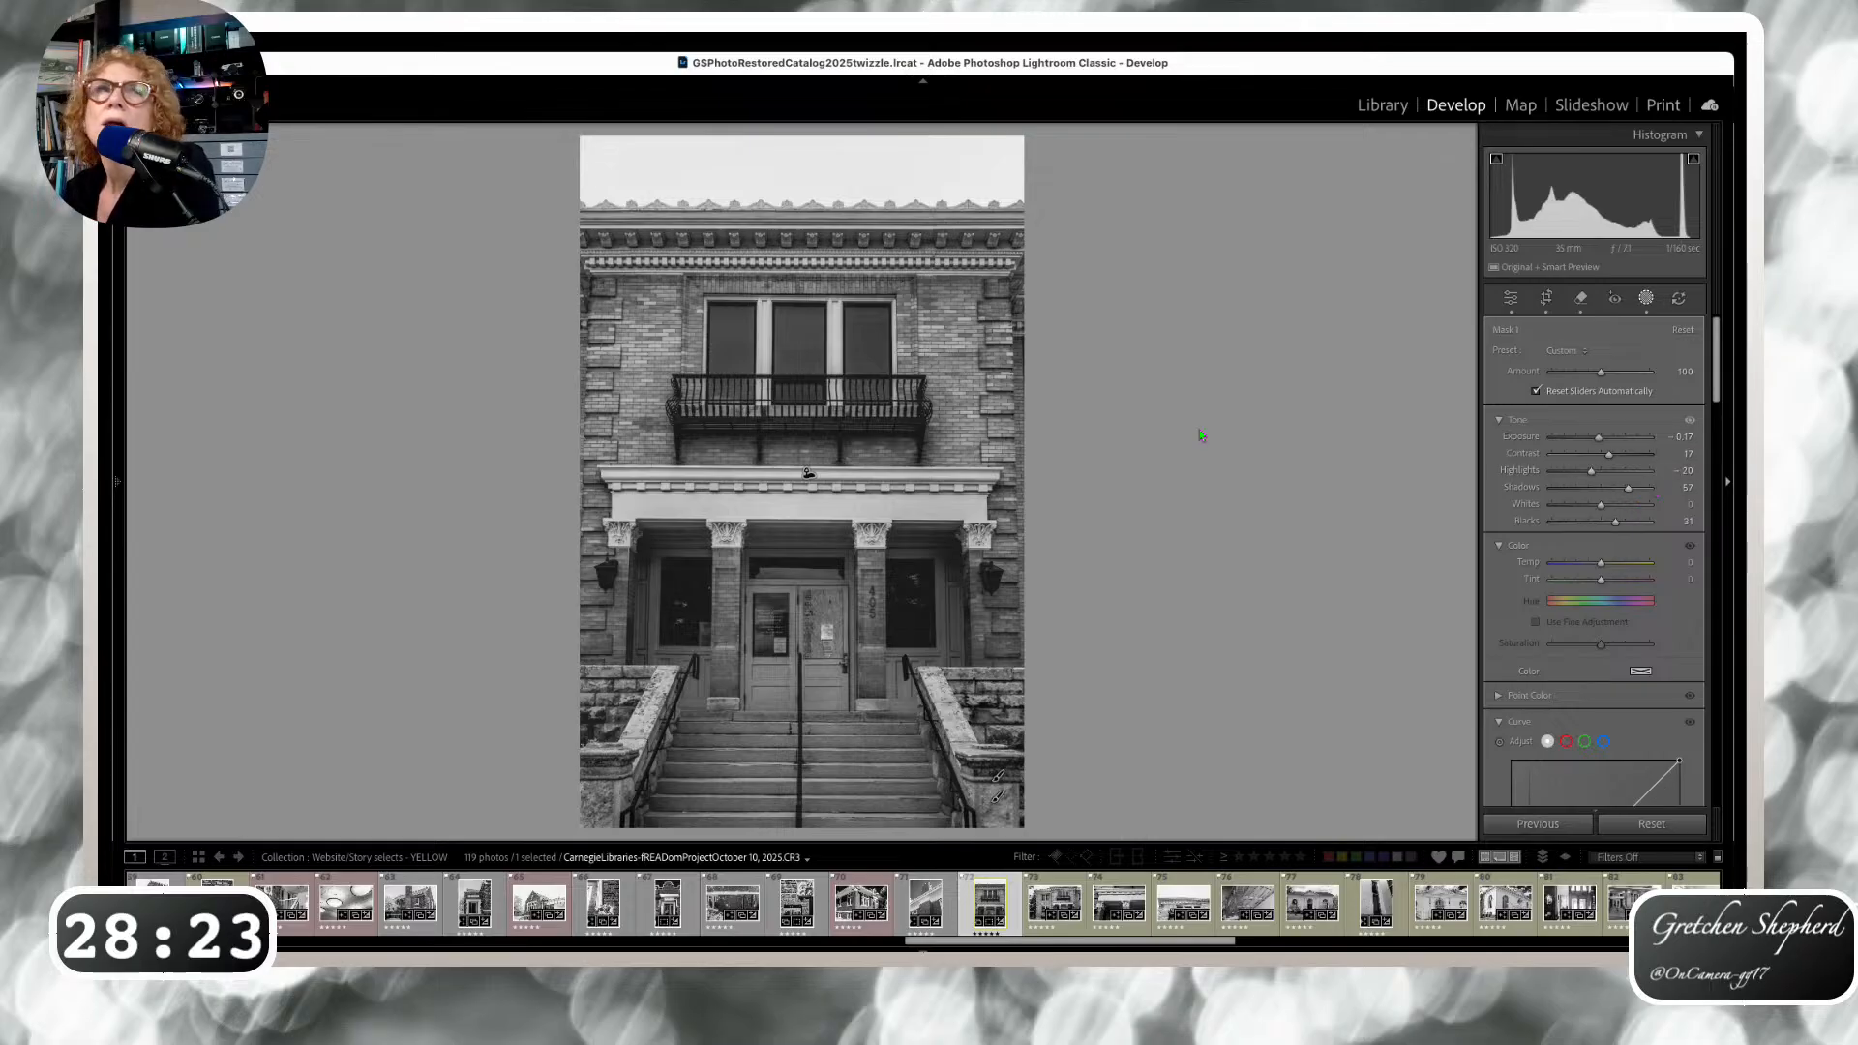
Create a user preset named "BNW Infrared Architecture Mask" from the photo's current develop settings.
left_click(118, 484)
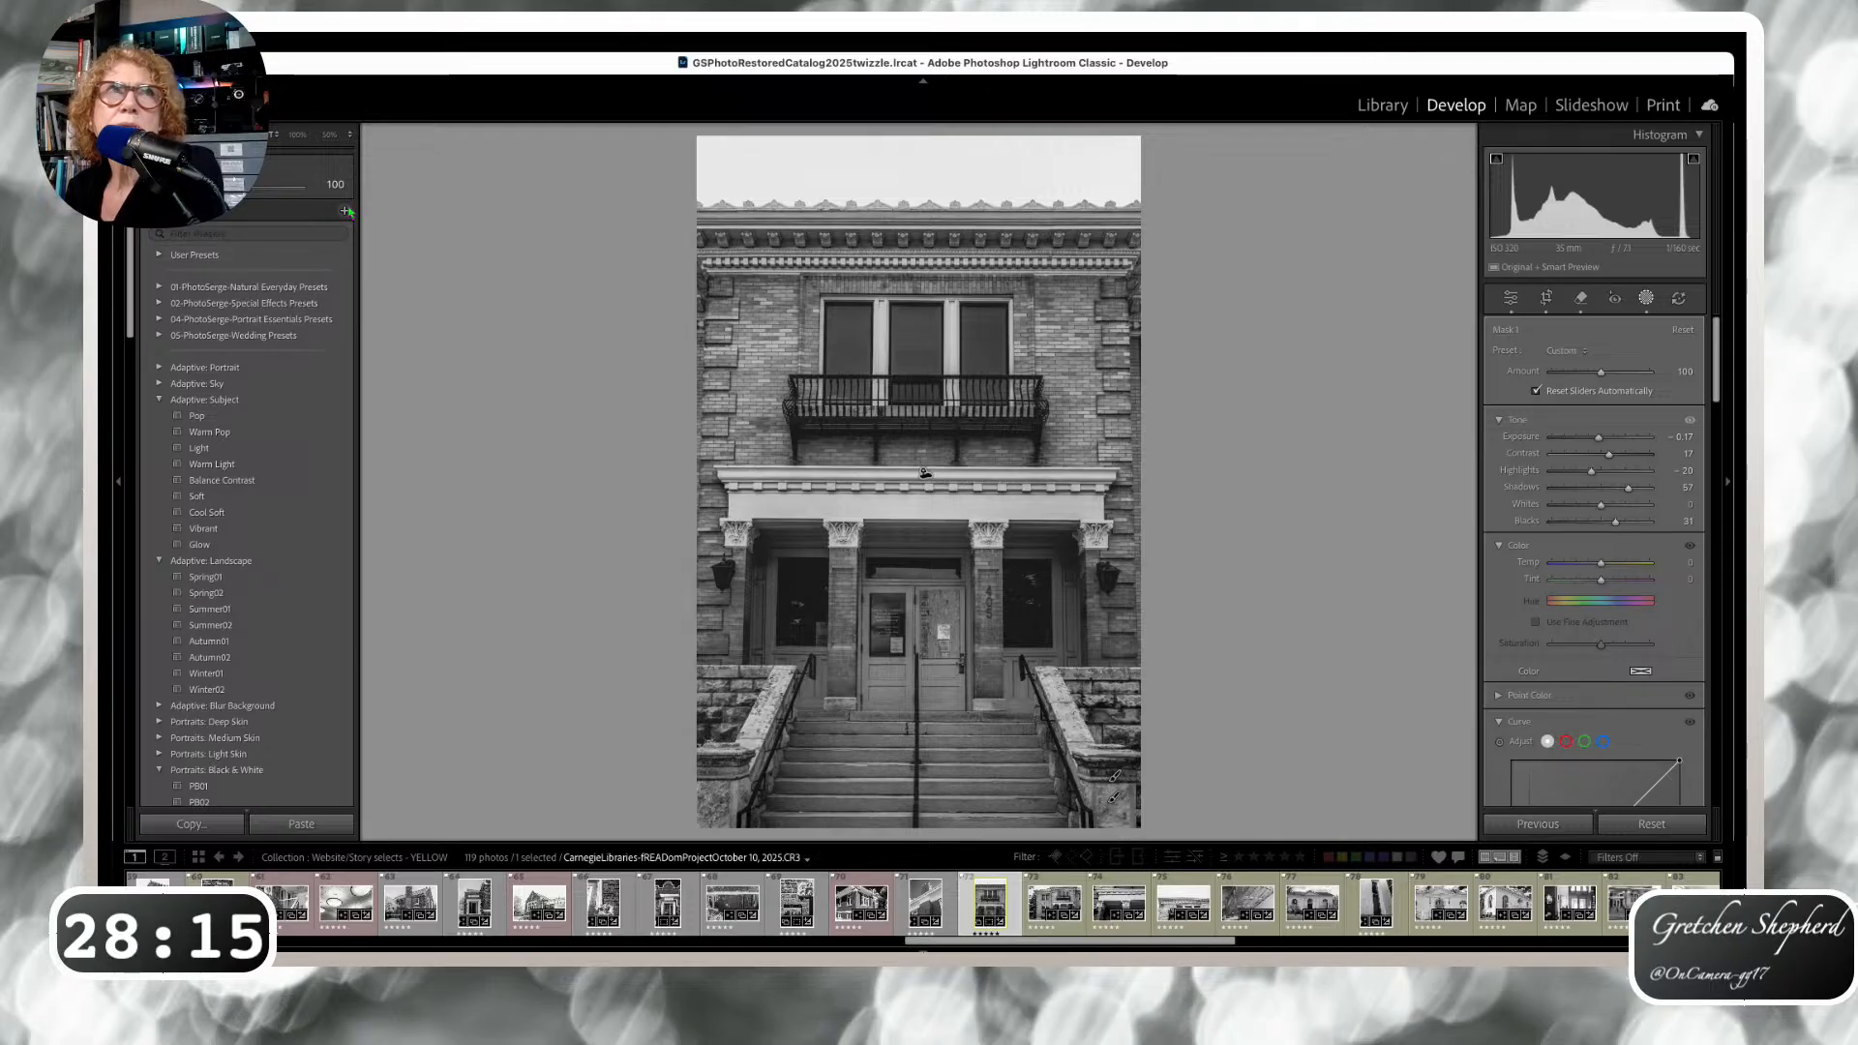
left_click(345, 211)
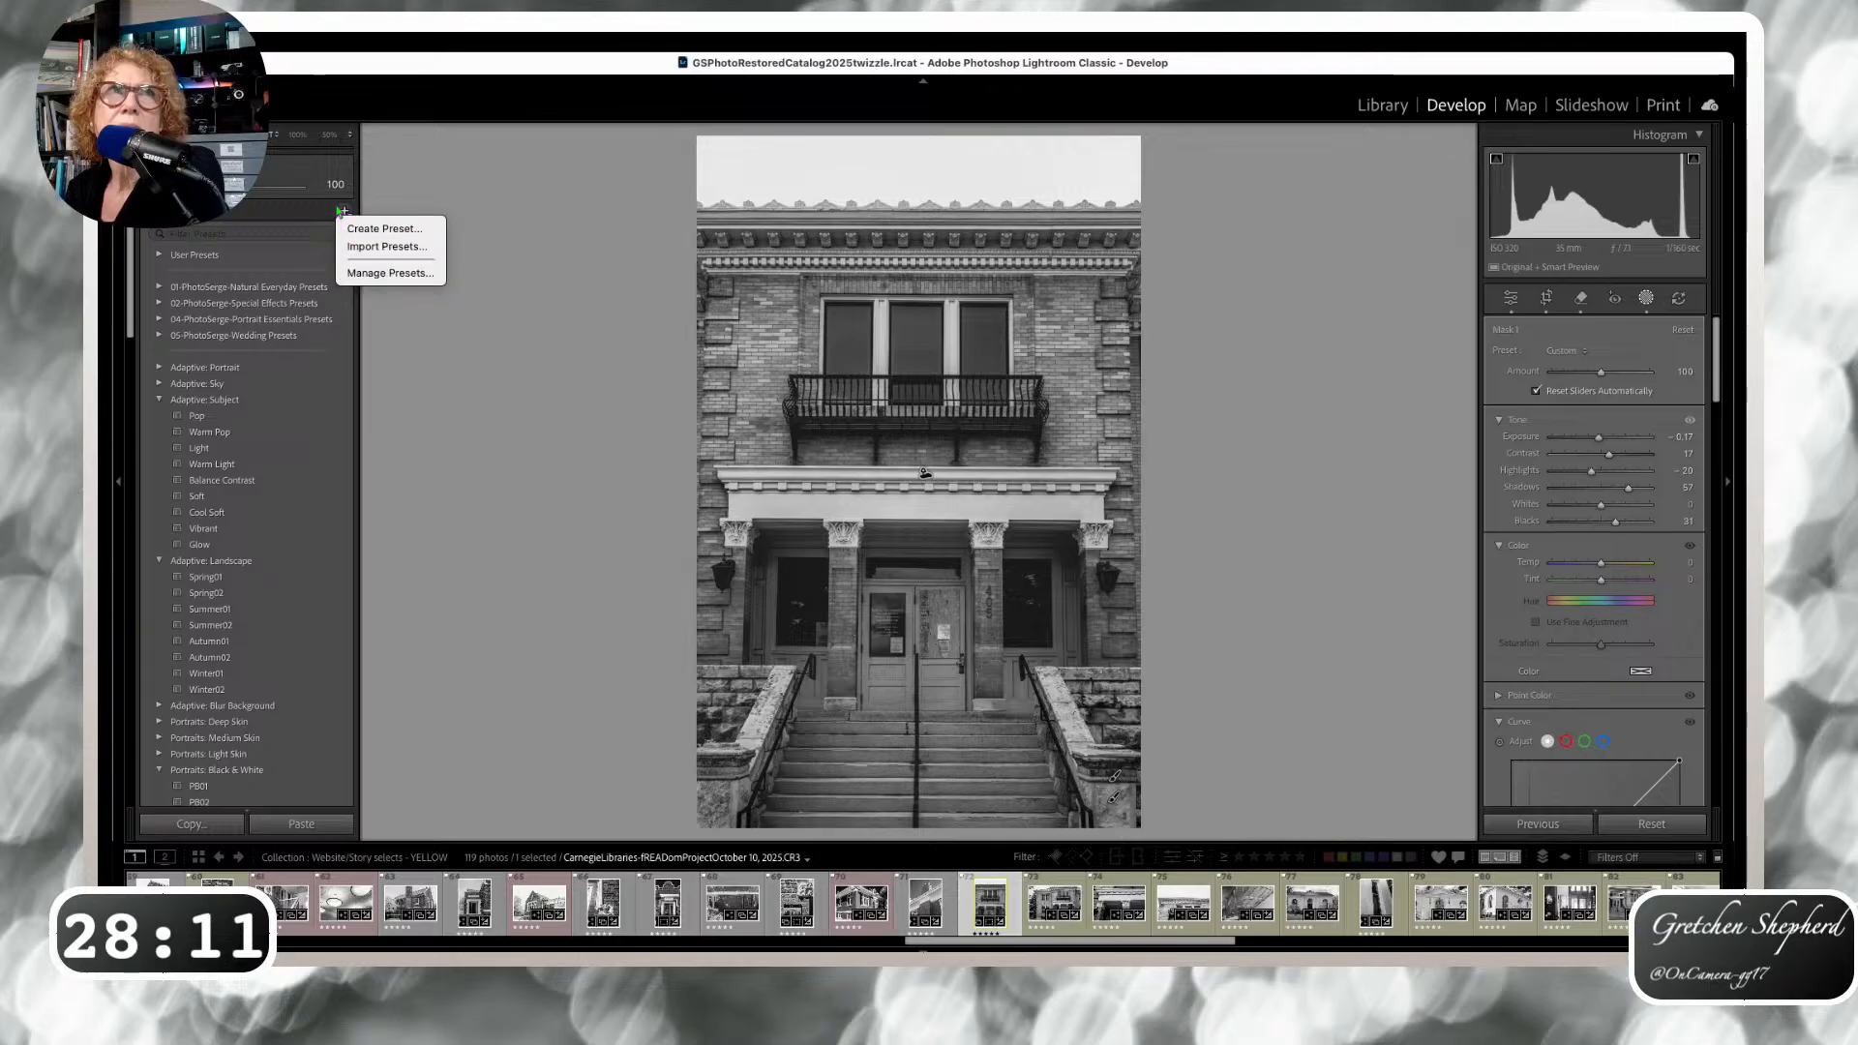
right_click(281, 256)
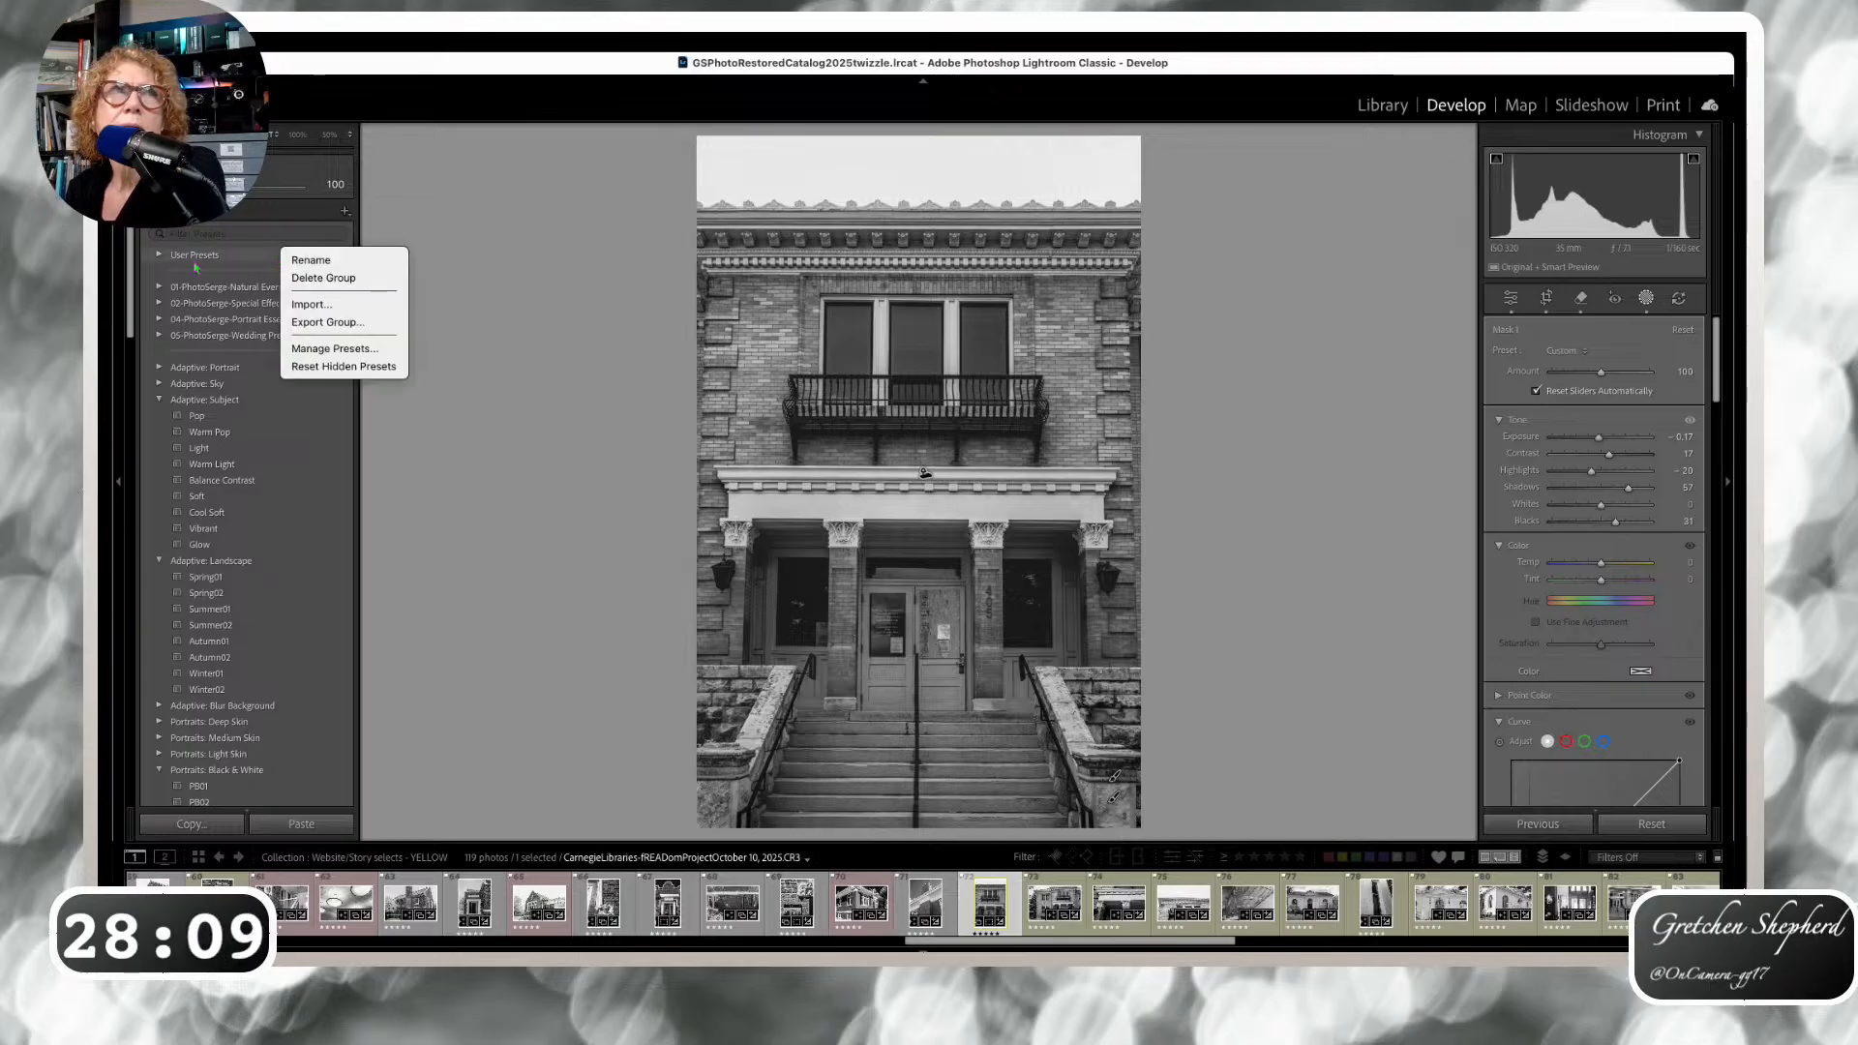
left_click(159, 255)
left_click(160, 255)
left_click(160, 255)
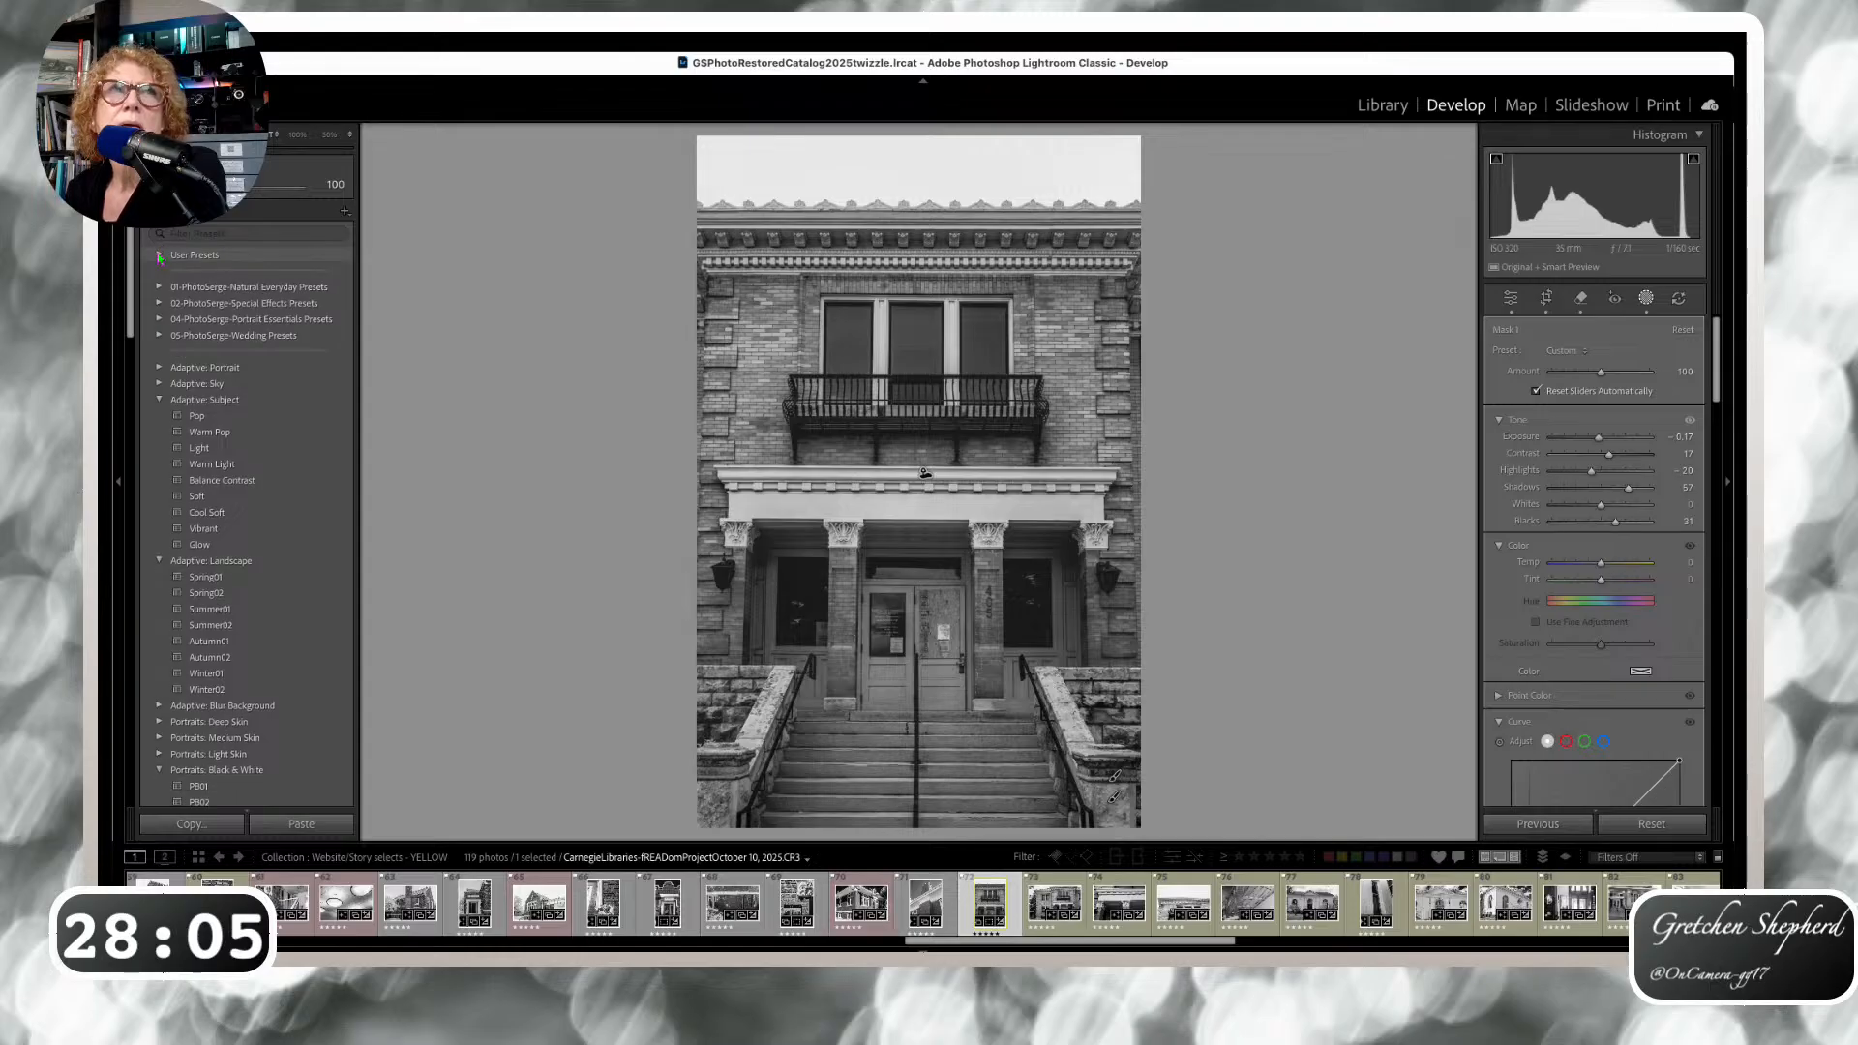
left_click(343, 211)
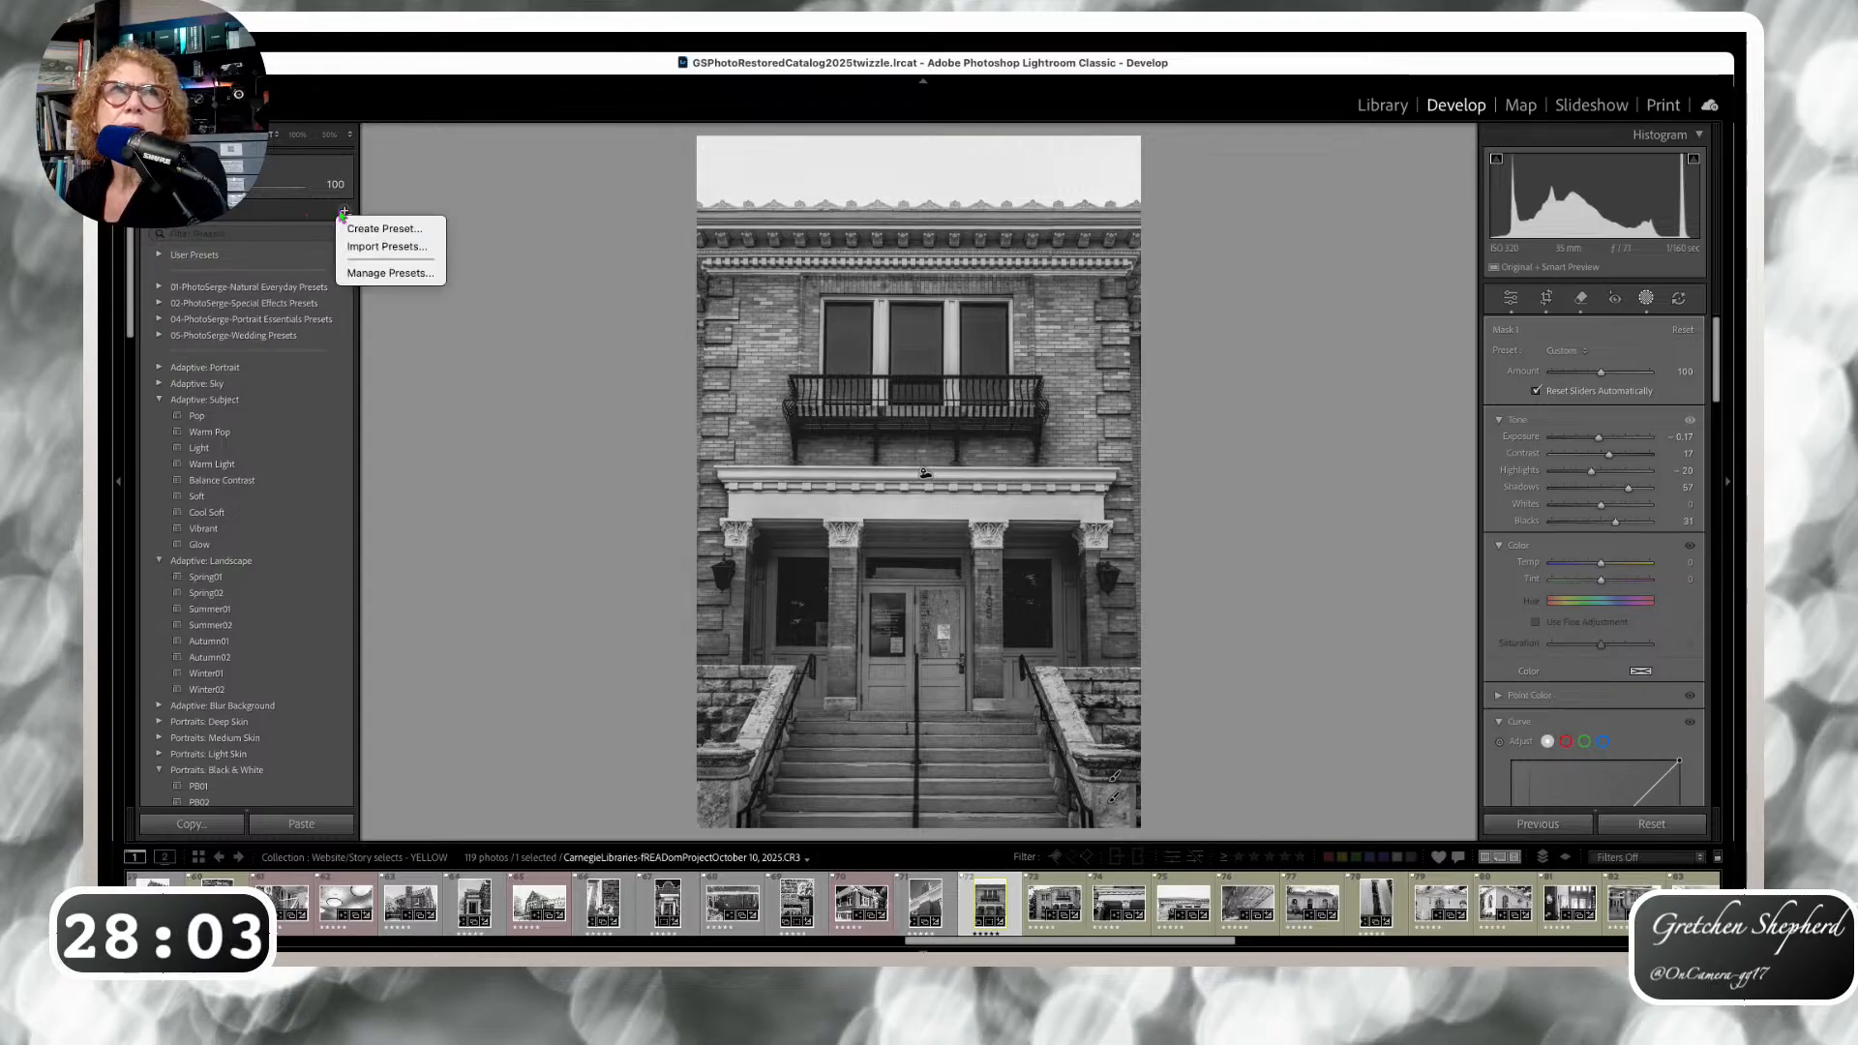
left_click(376, 231)
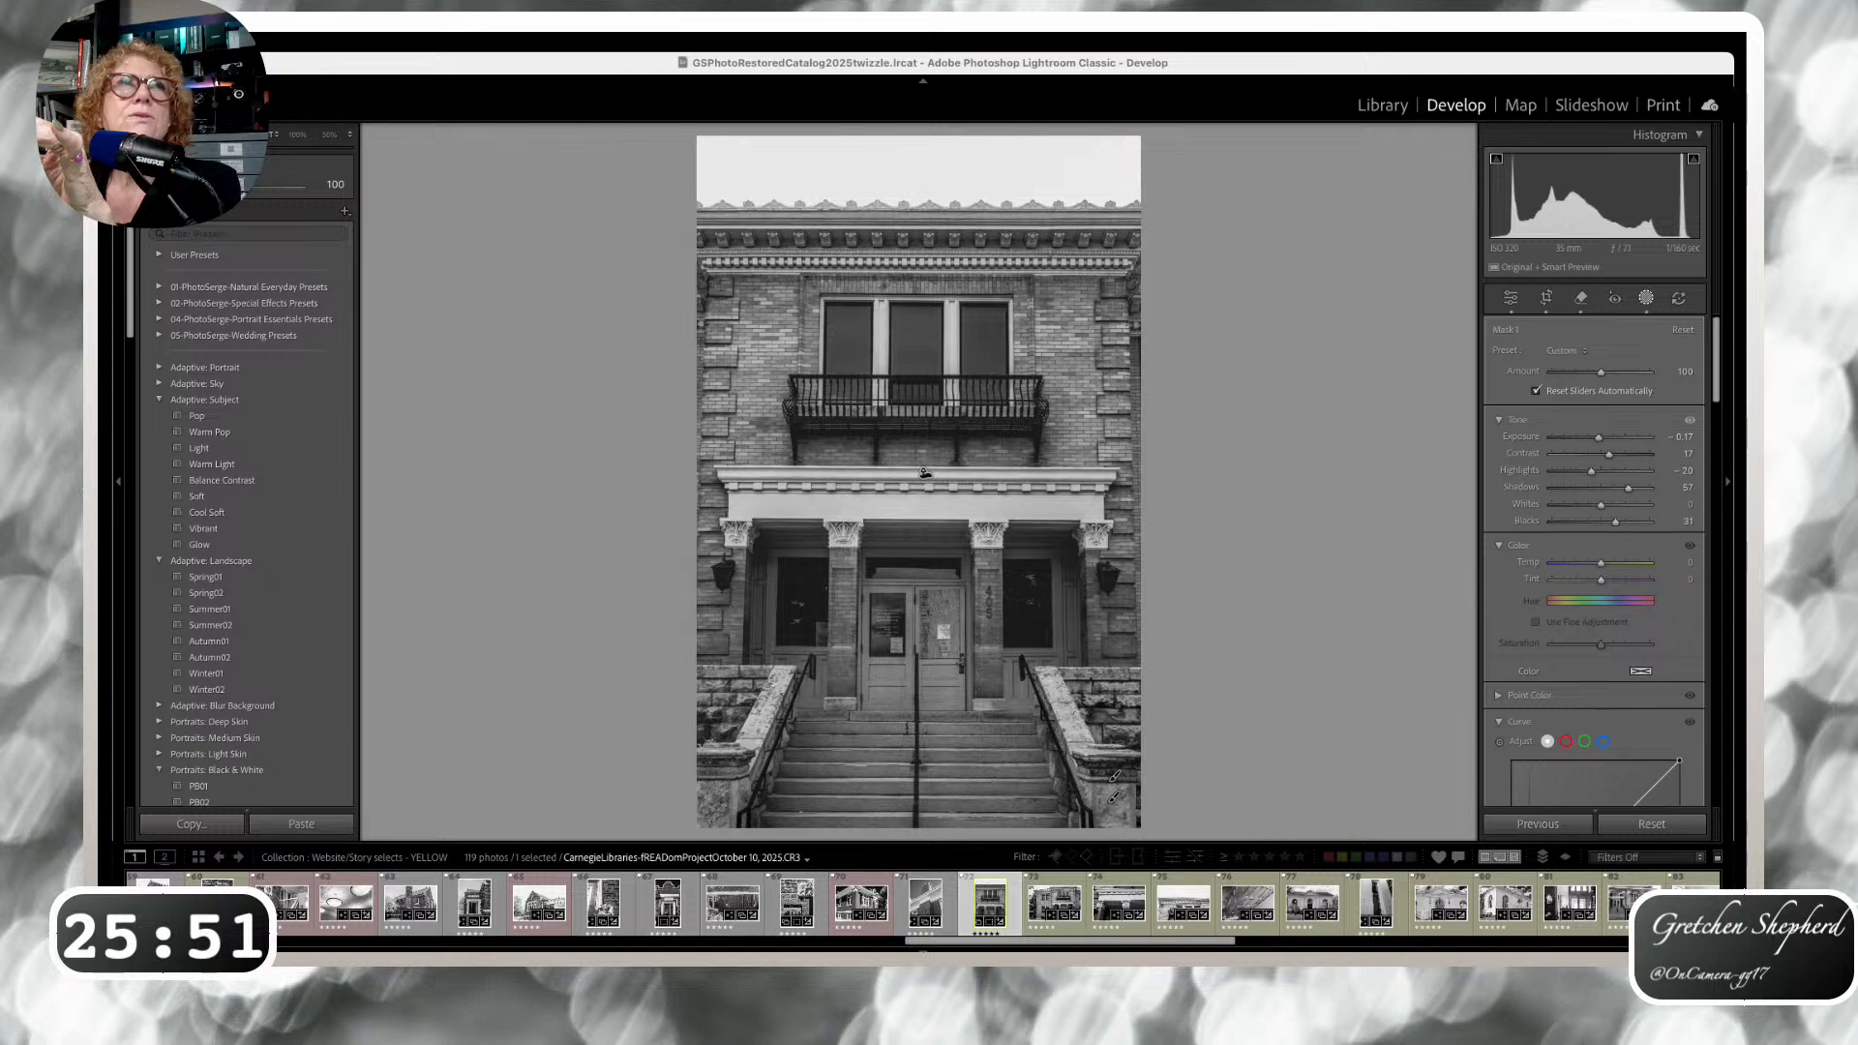
Apply the "BNW Infrared Architecture Mask" user preset to the following photo, the wider view of the building facade.
left_click(160, 256)
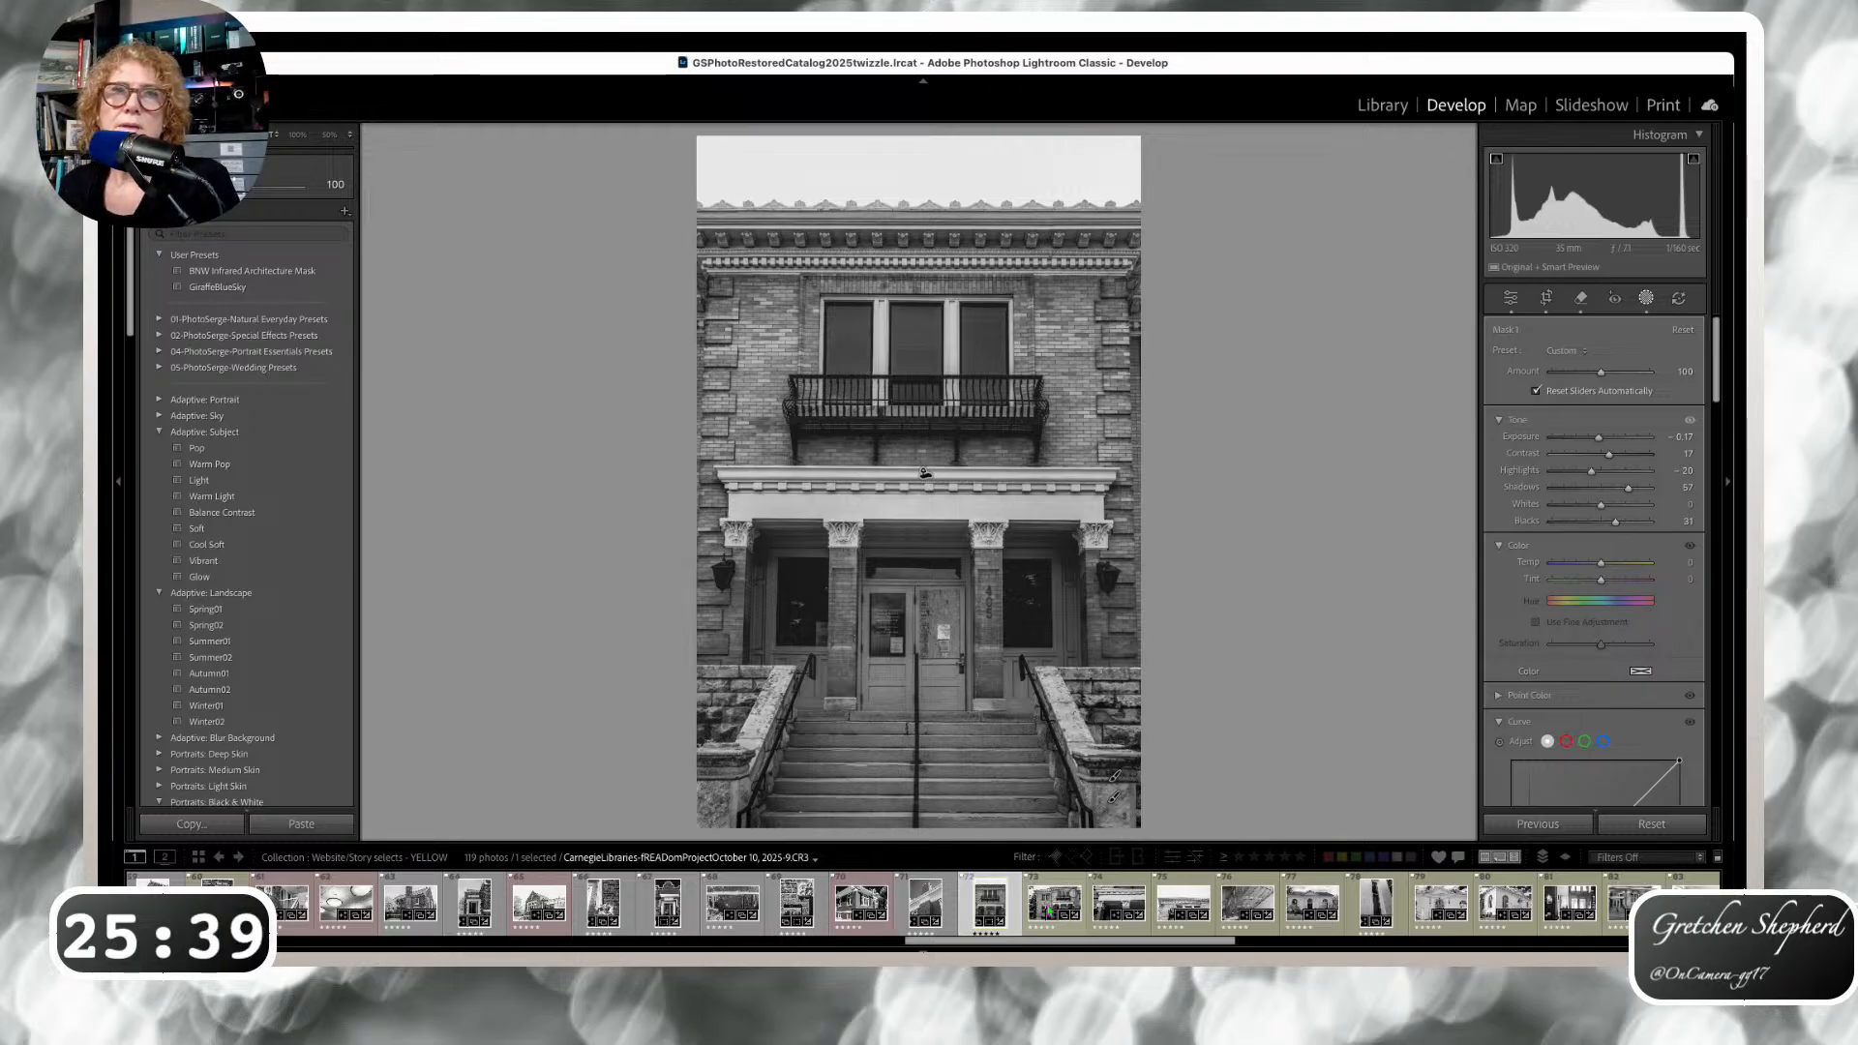
left_click(1050, 912)
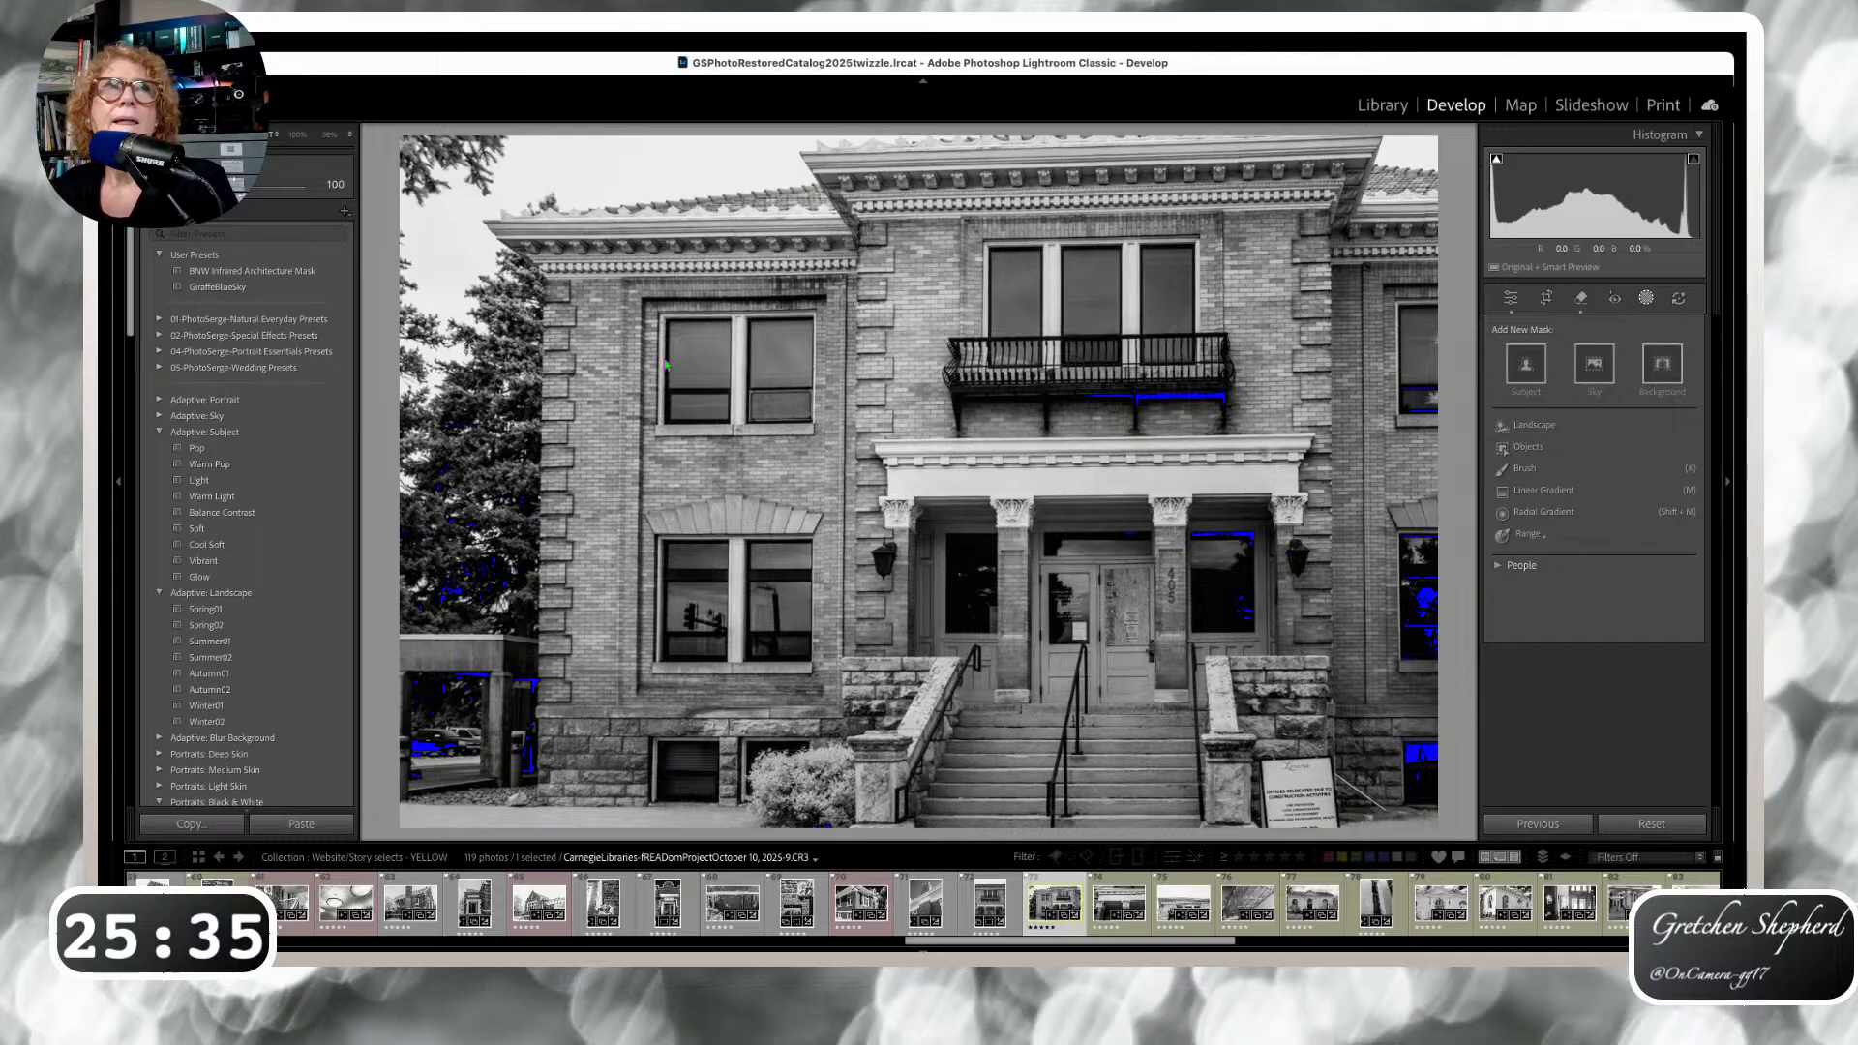
left_click(251, 272)
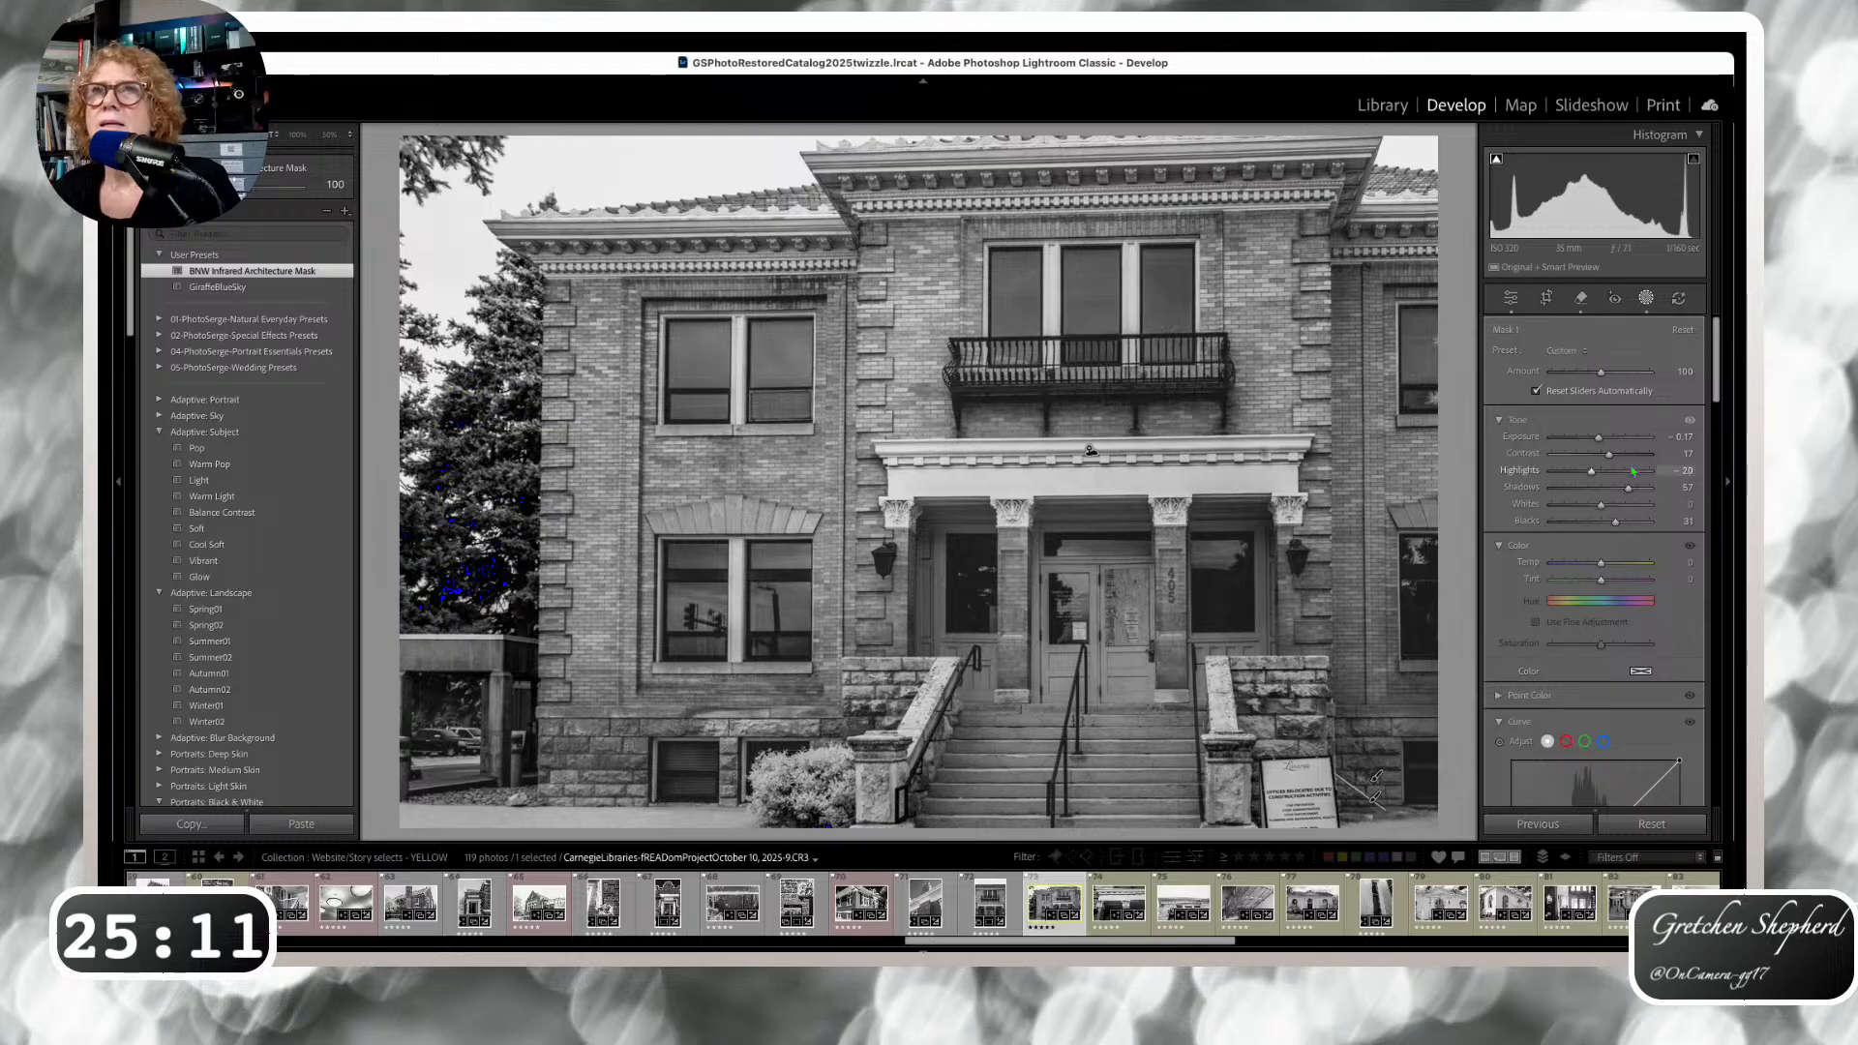
Adjust the mask on the wide facade photo to Exposure -0.26, Blacks 36 and Sharpness 26.
left_click_drag(1602, 443, 1599, 441)
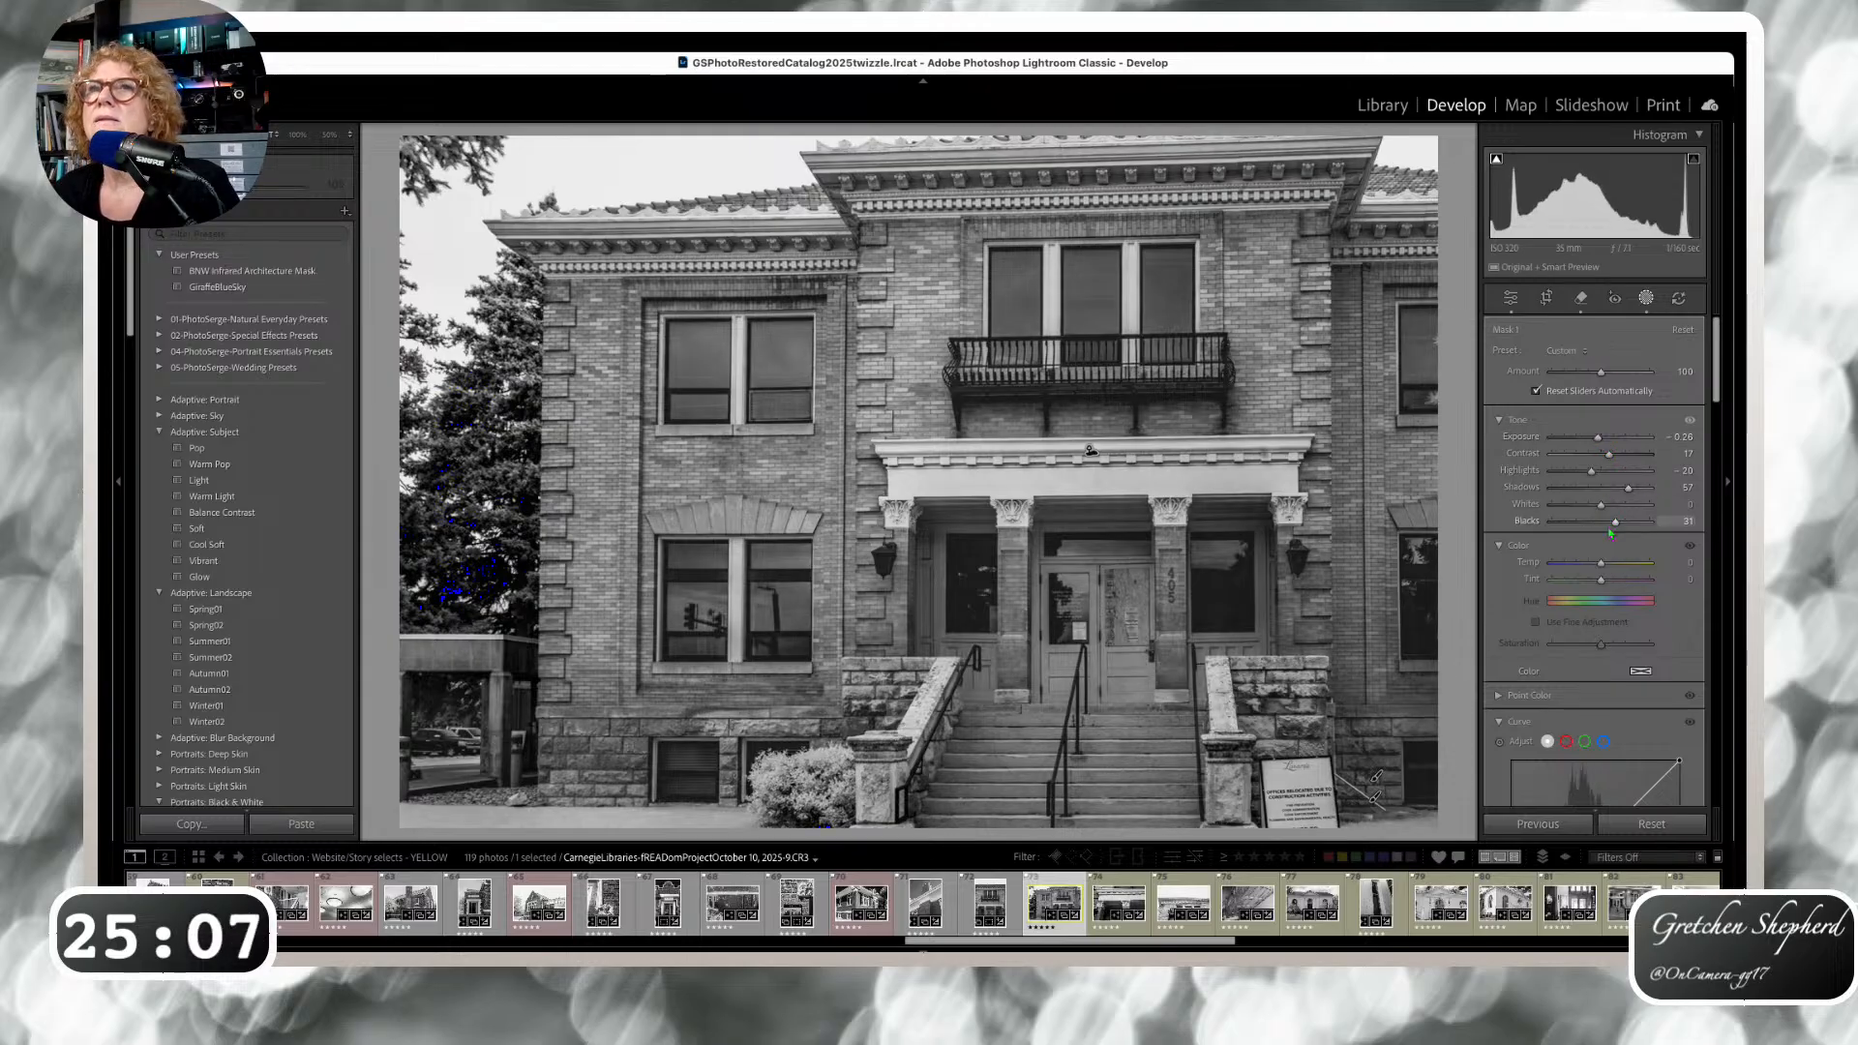
left_click_drag(1615, 522, 1619, 524)
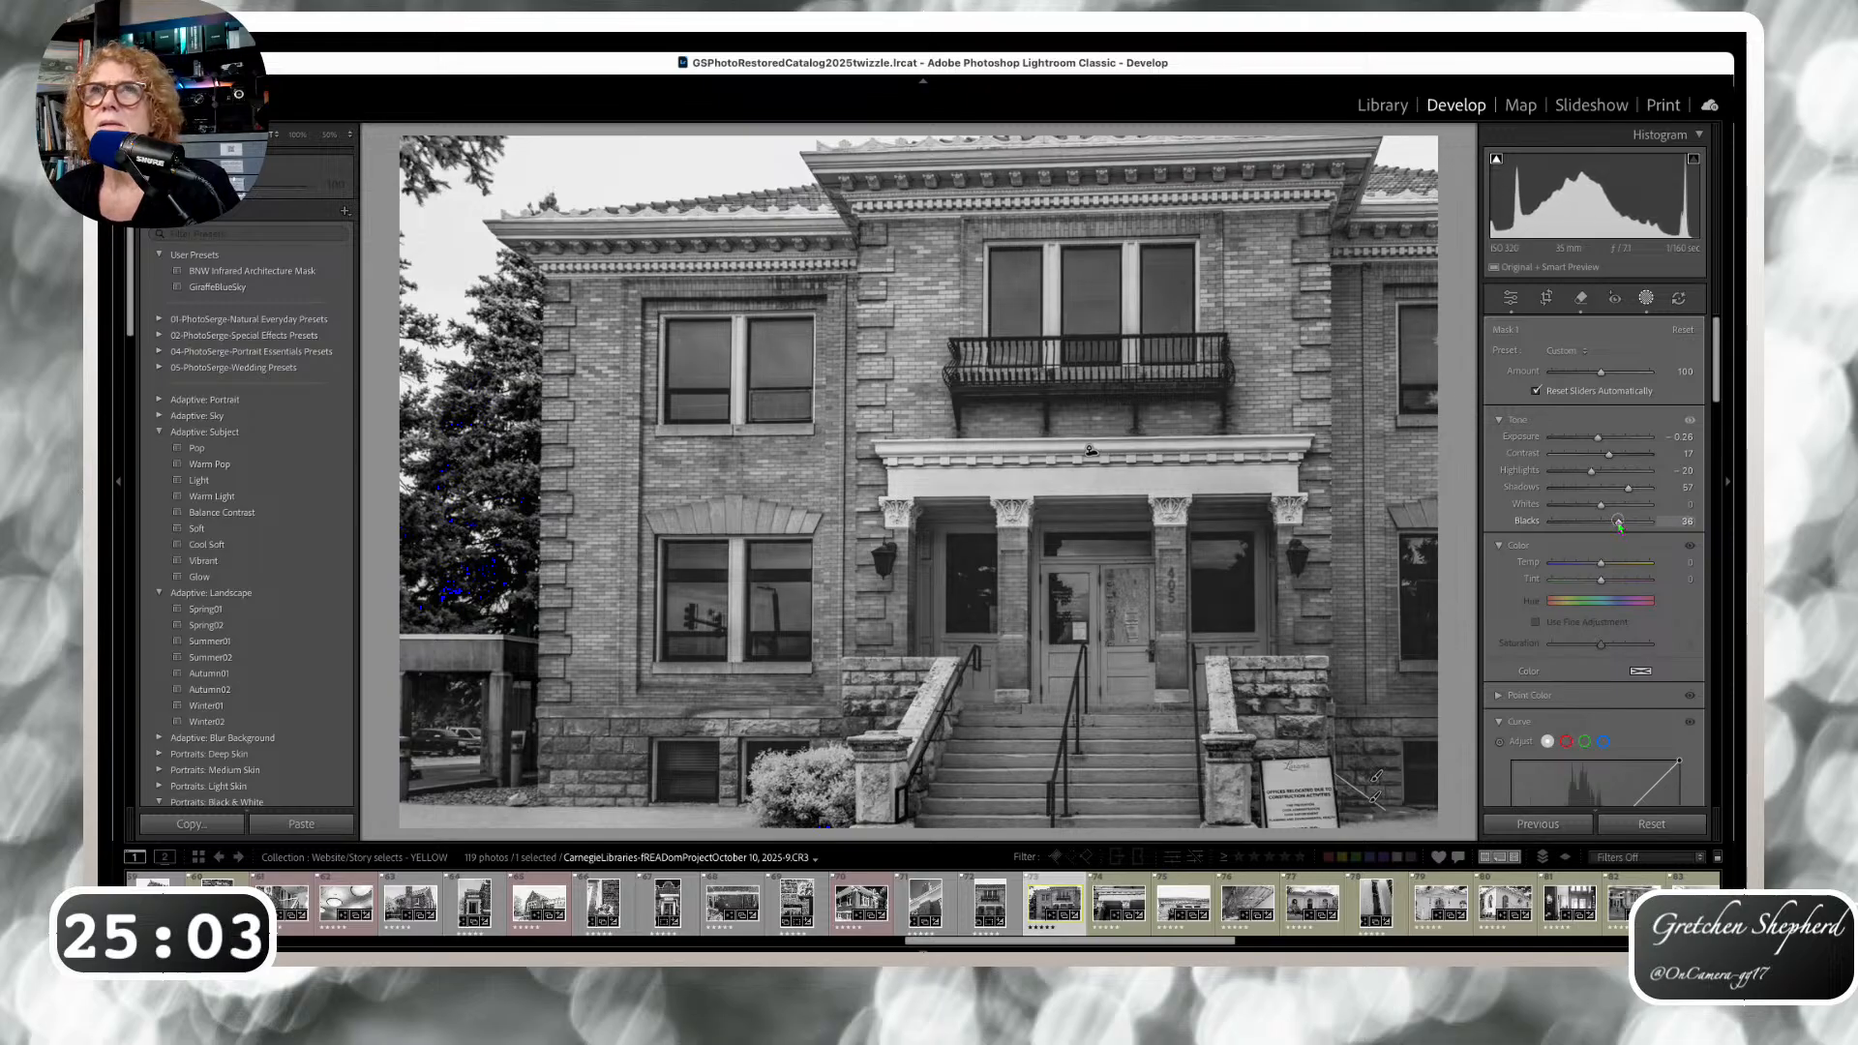
scroll(1607, 528, "down", 9)
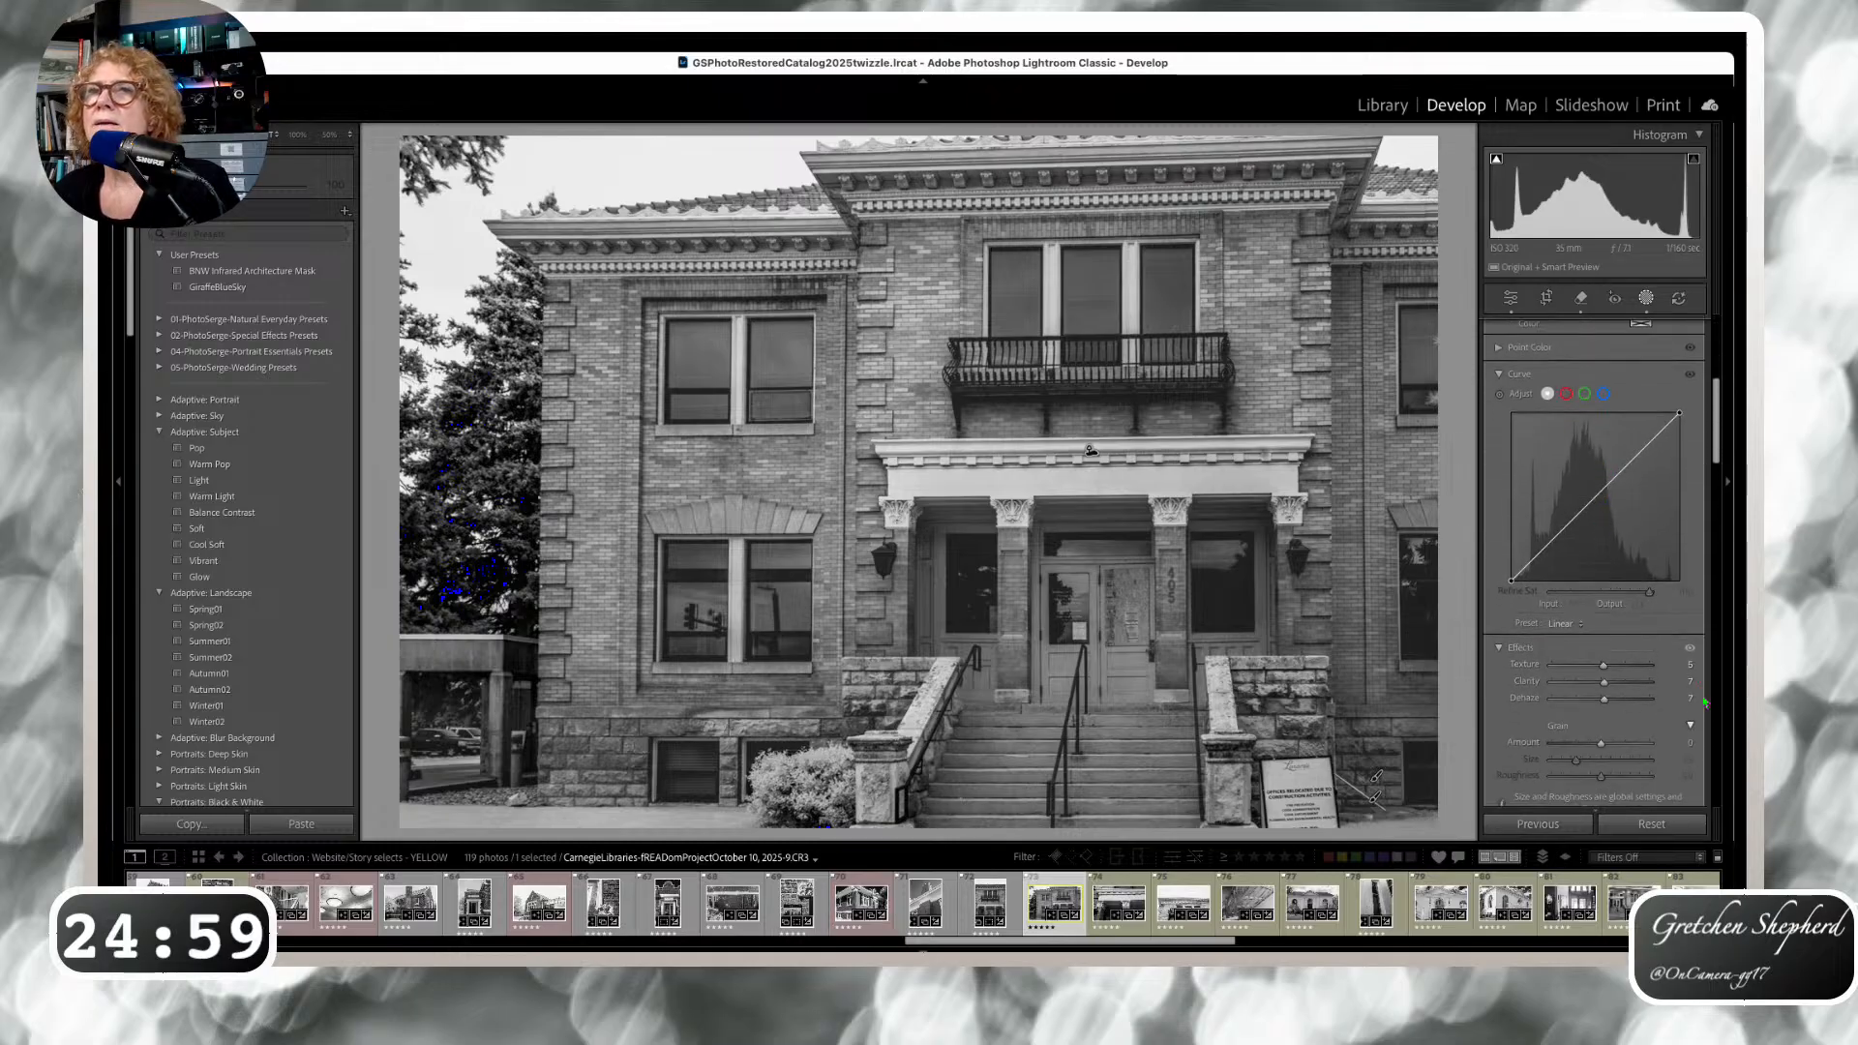
scroll(1588, 519, "up", 3)
scroll(1588, 518, "up", 6)
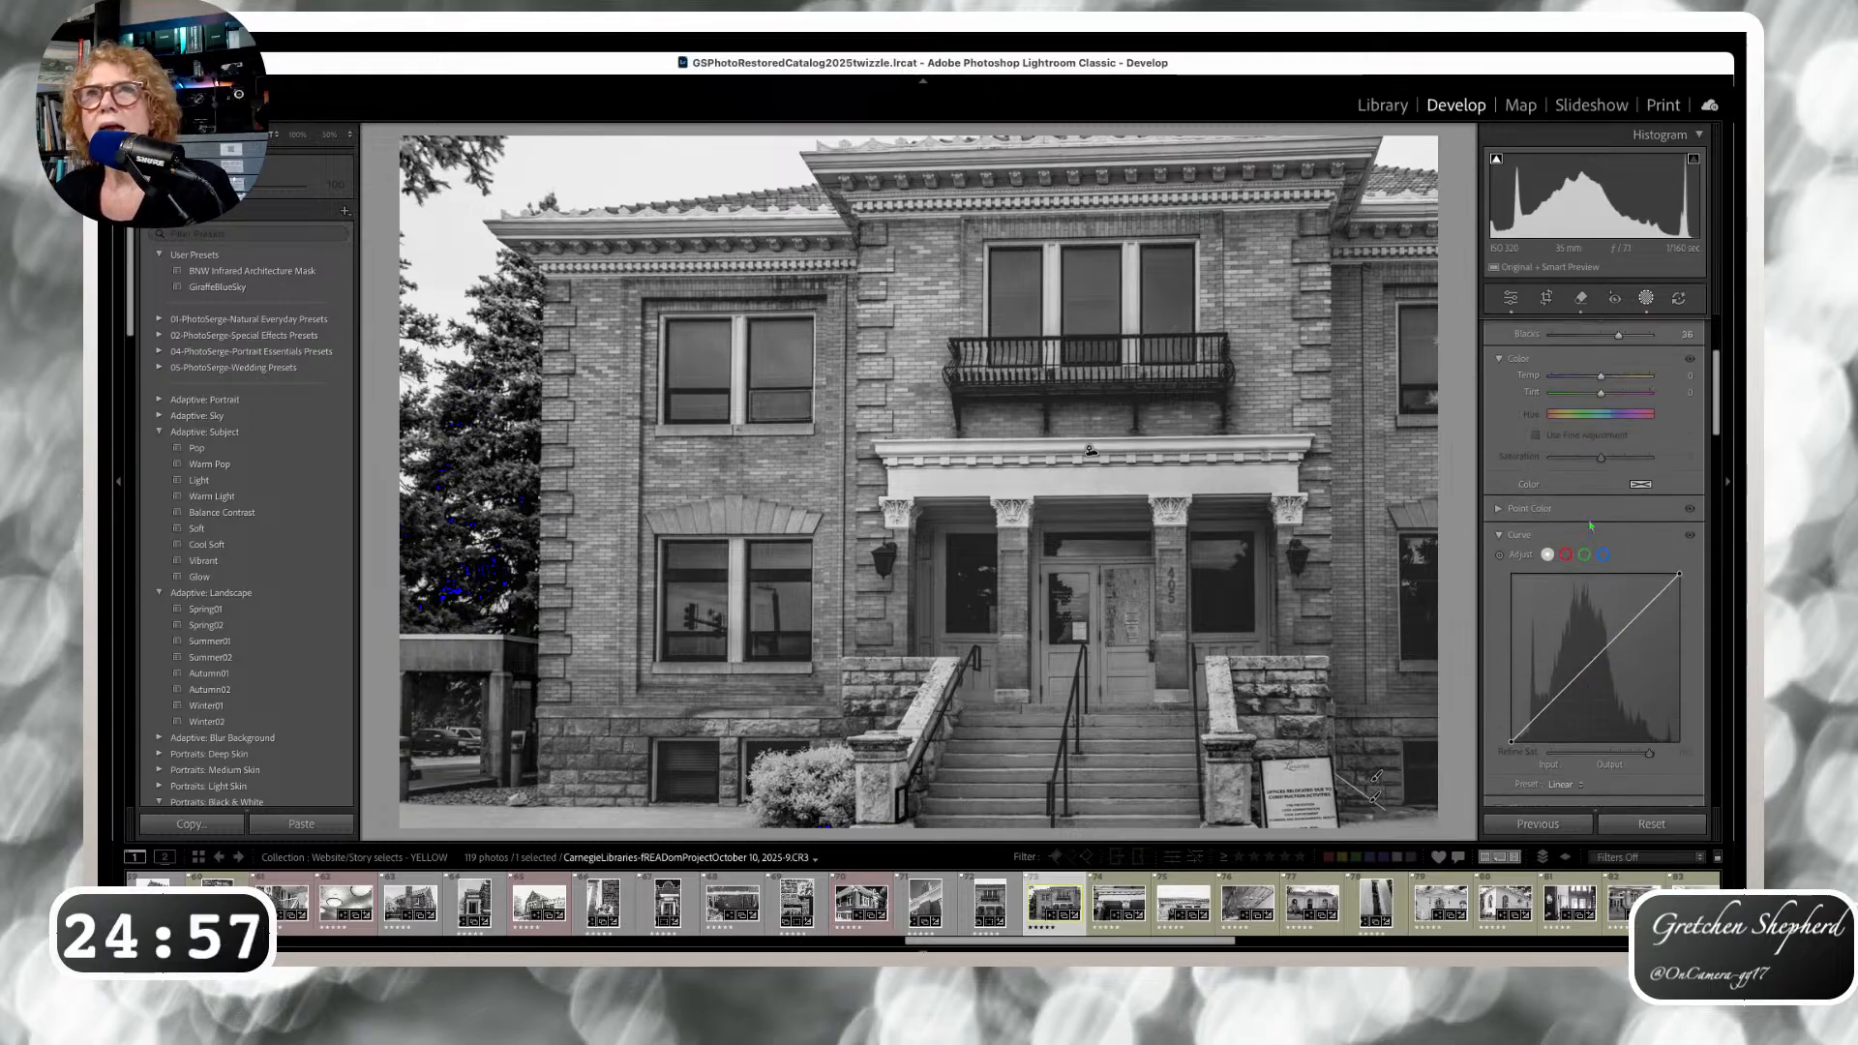
scroll(1590, 525, "down", 10)
scroll(1590, 525, "down", 5)
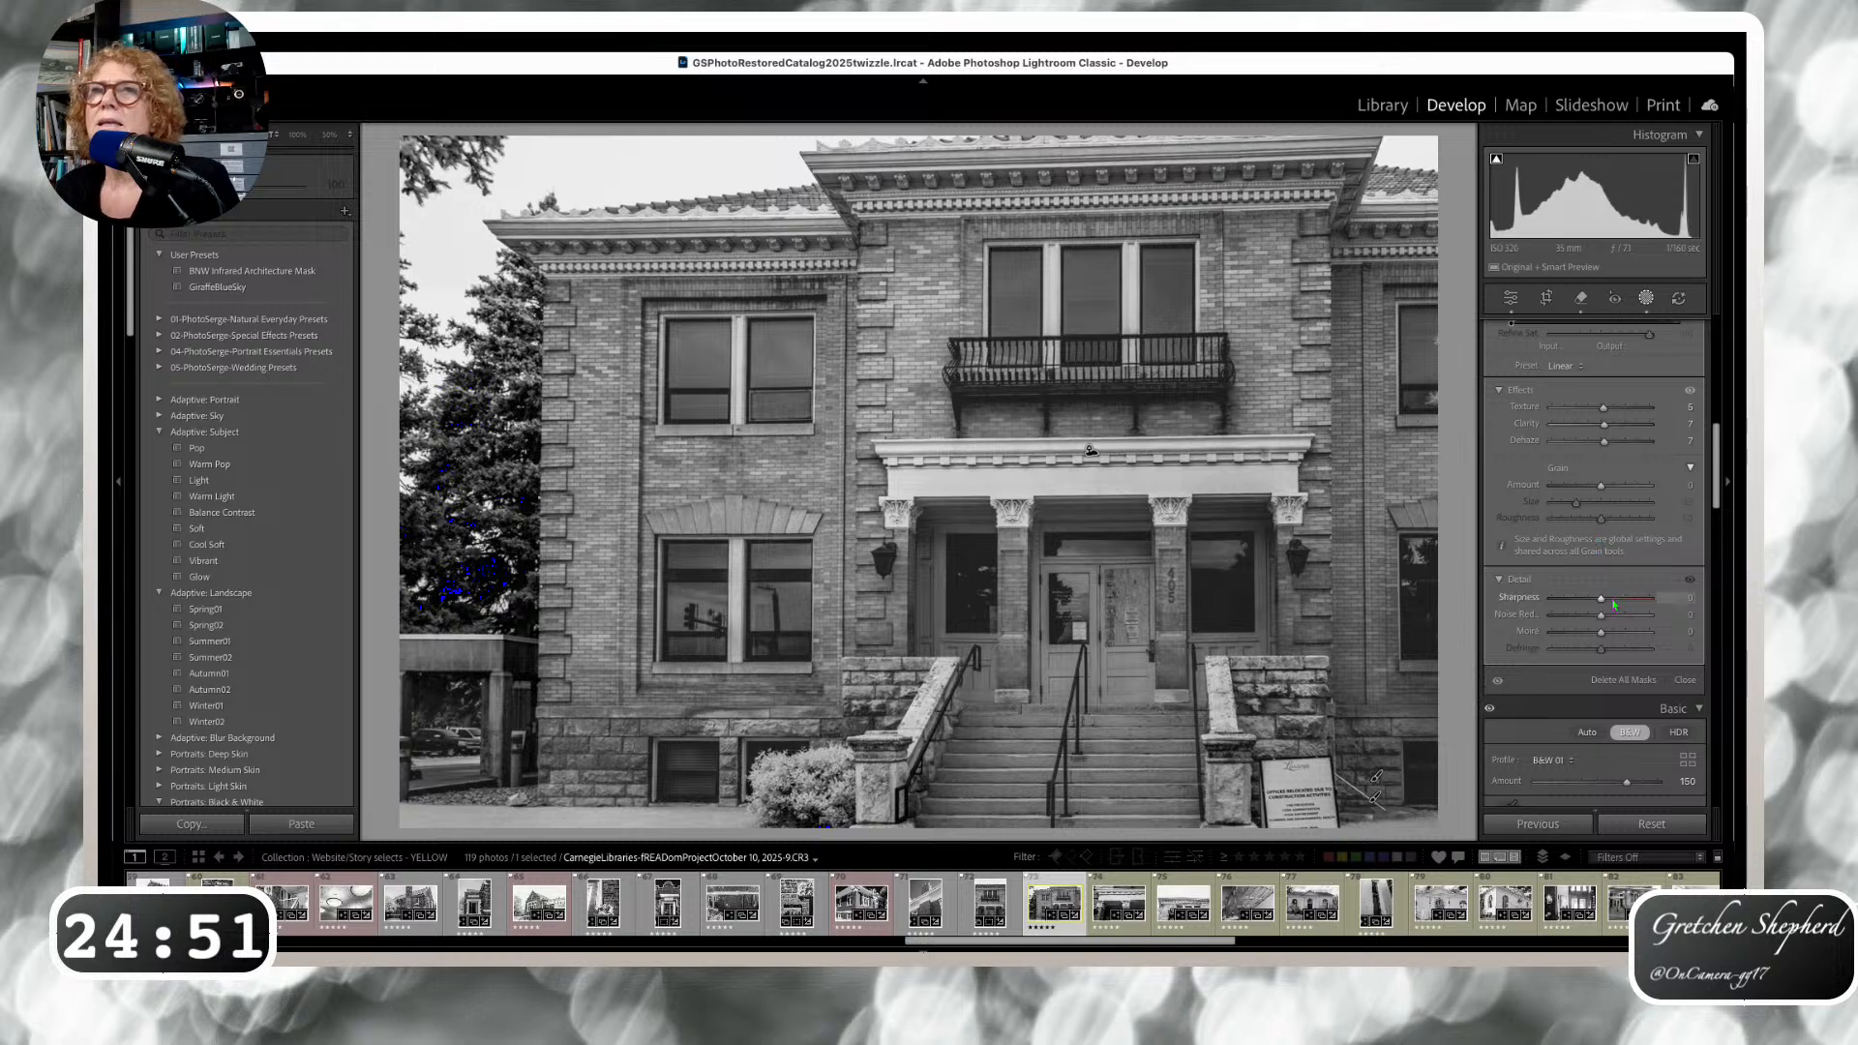
left_click_drag(1603, 601, 1613, 598)
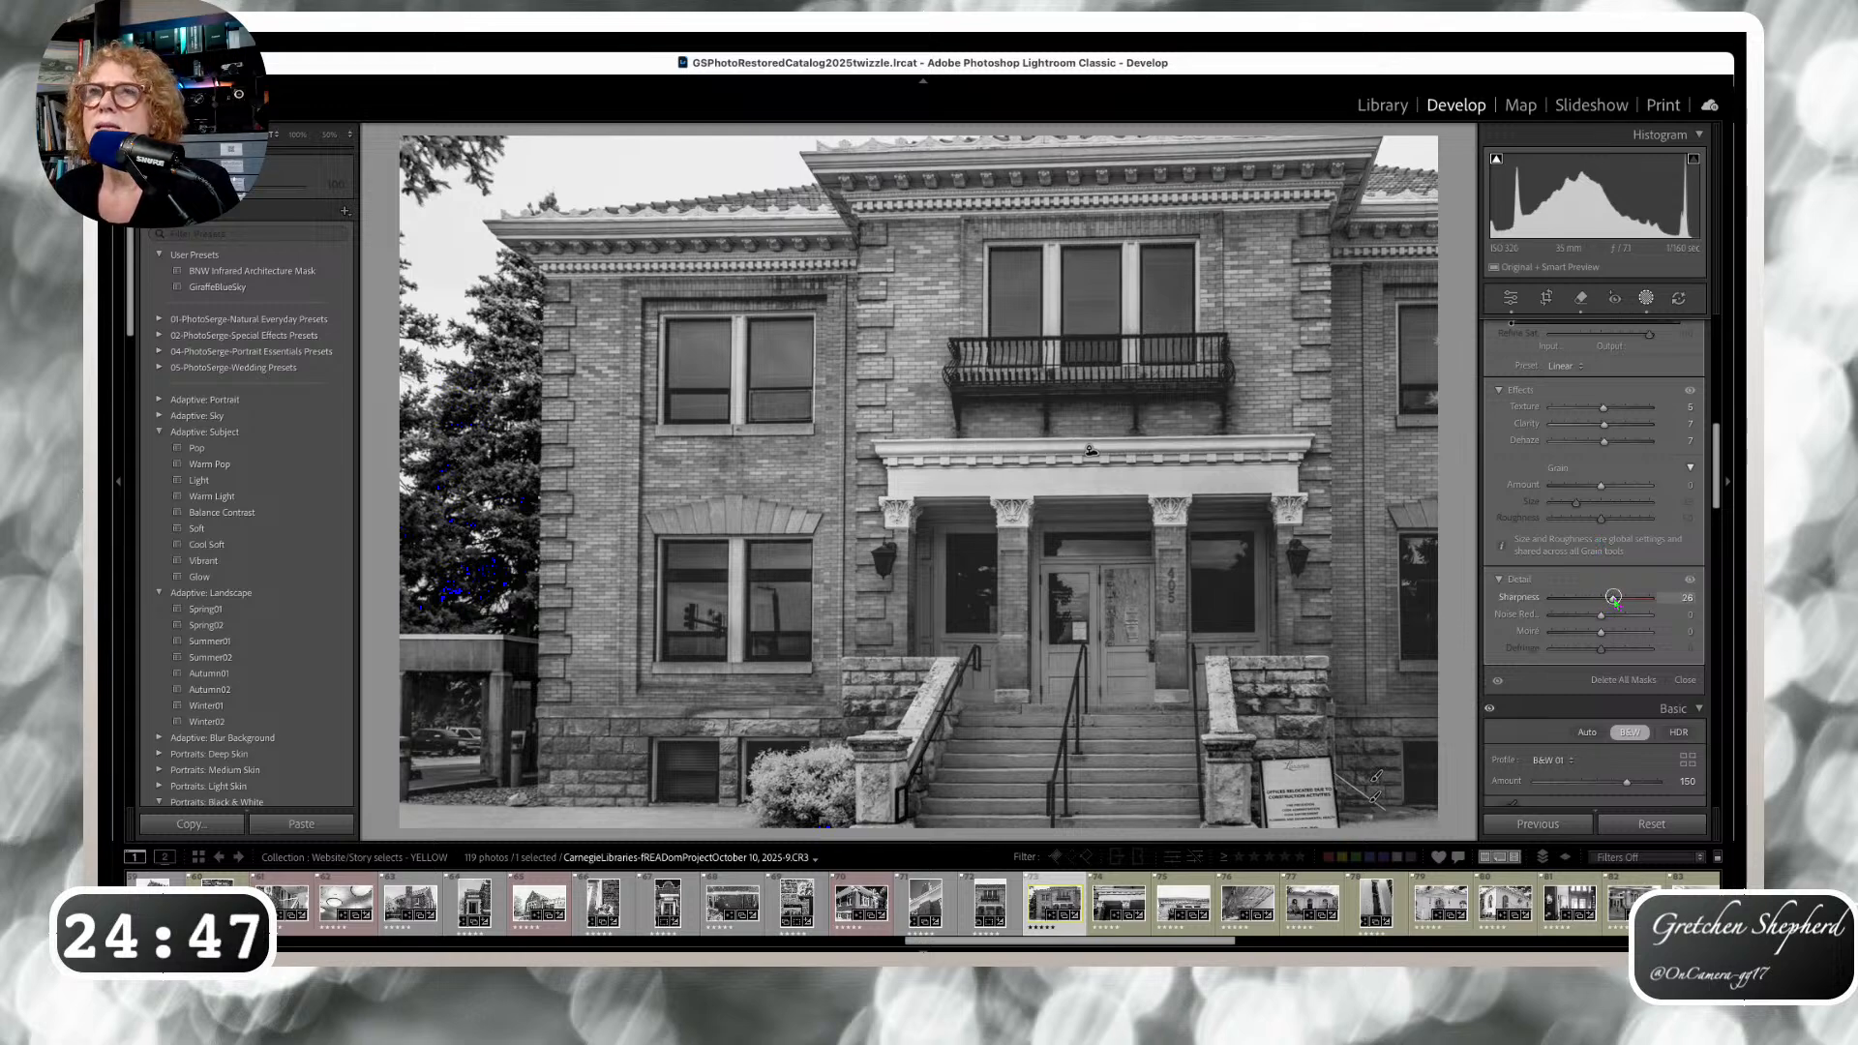
Tone down the bright areas of the mask with Highlights at -81 and Whites at -22.
right_click(308, 273)
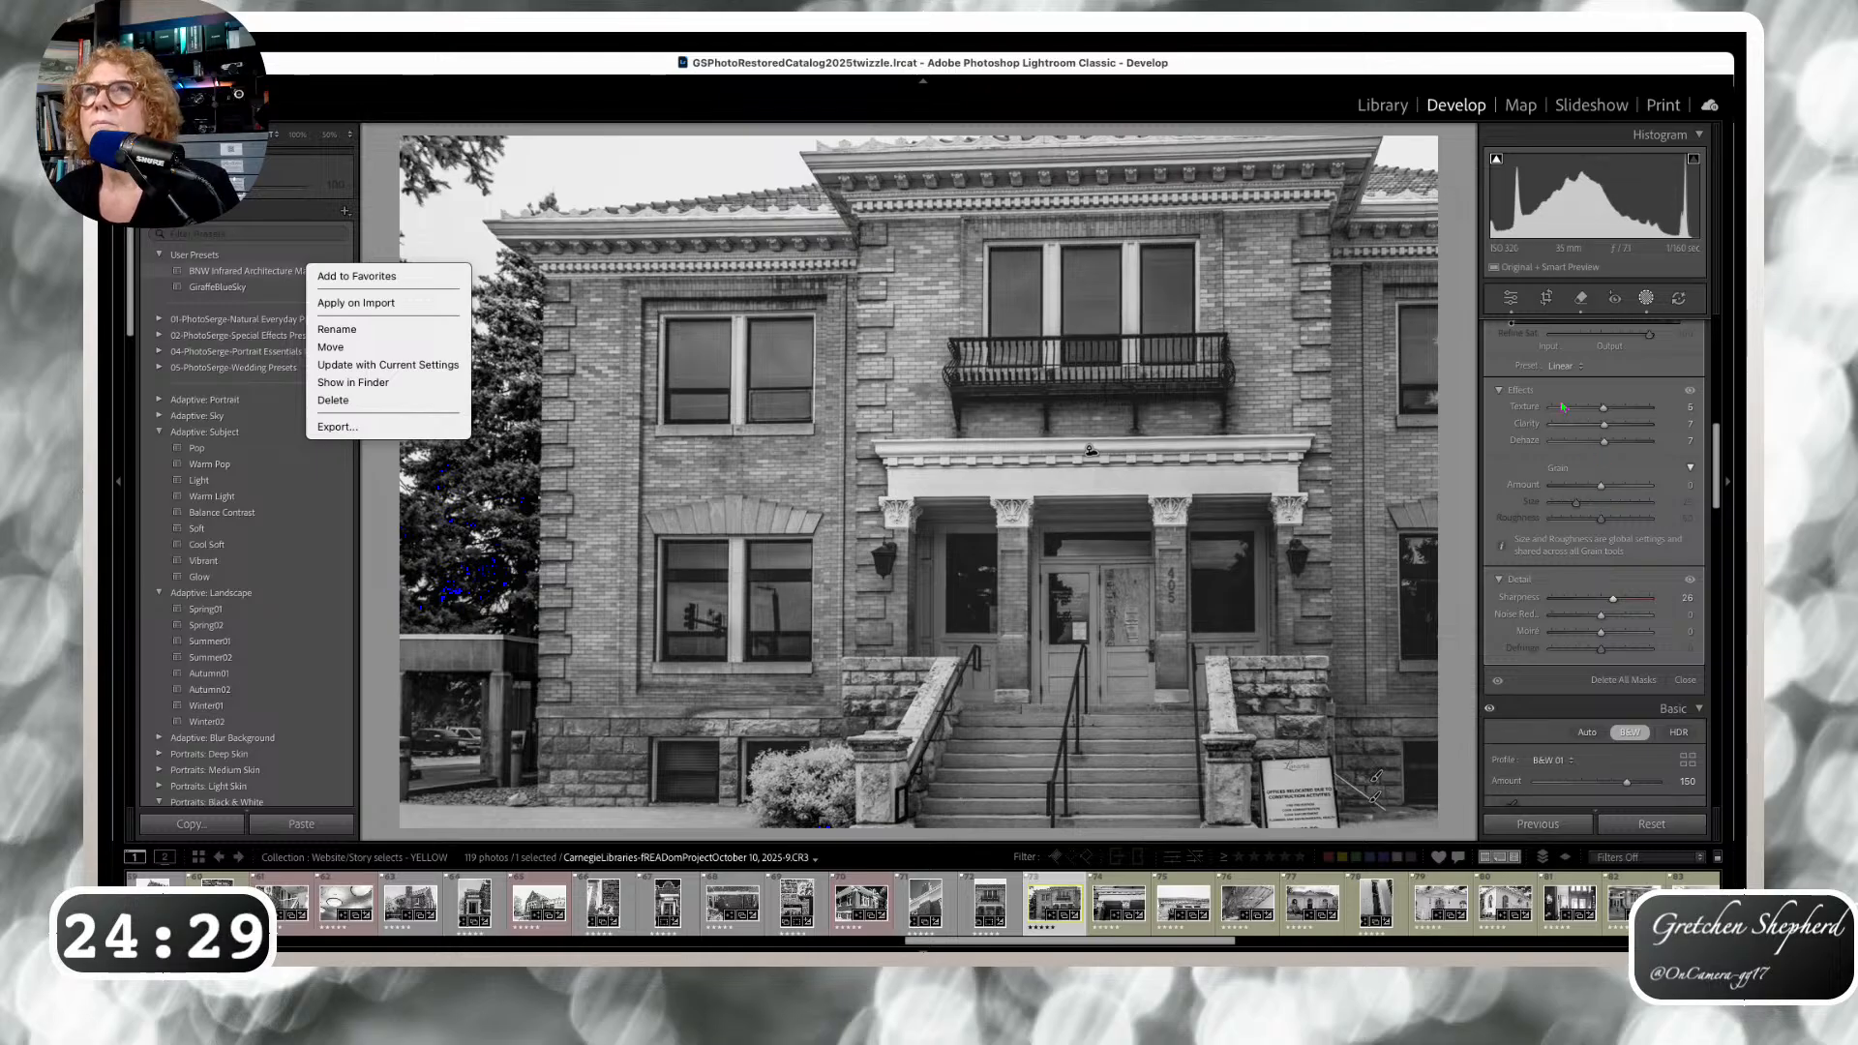
left_click(459, 200)
scroll(1561, 463, "up", 3)
scroll(1560, 464, "up", 6)
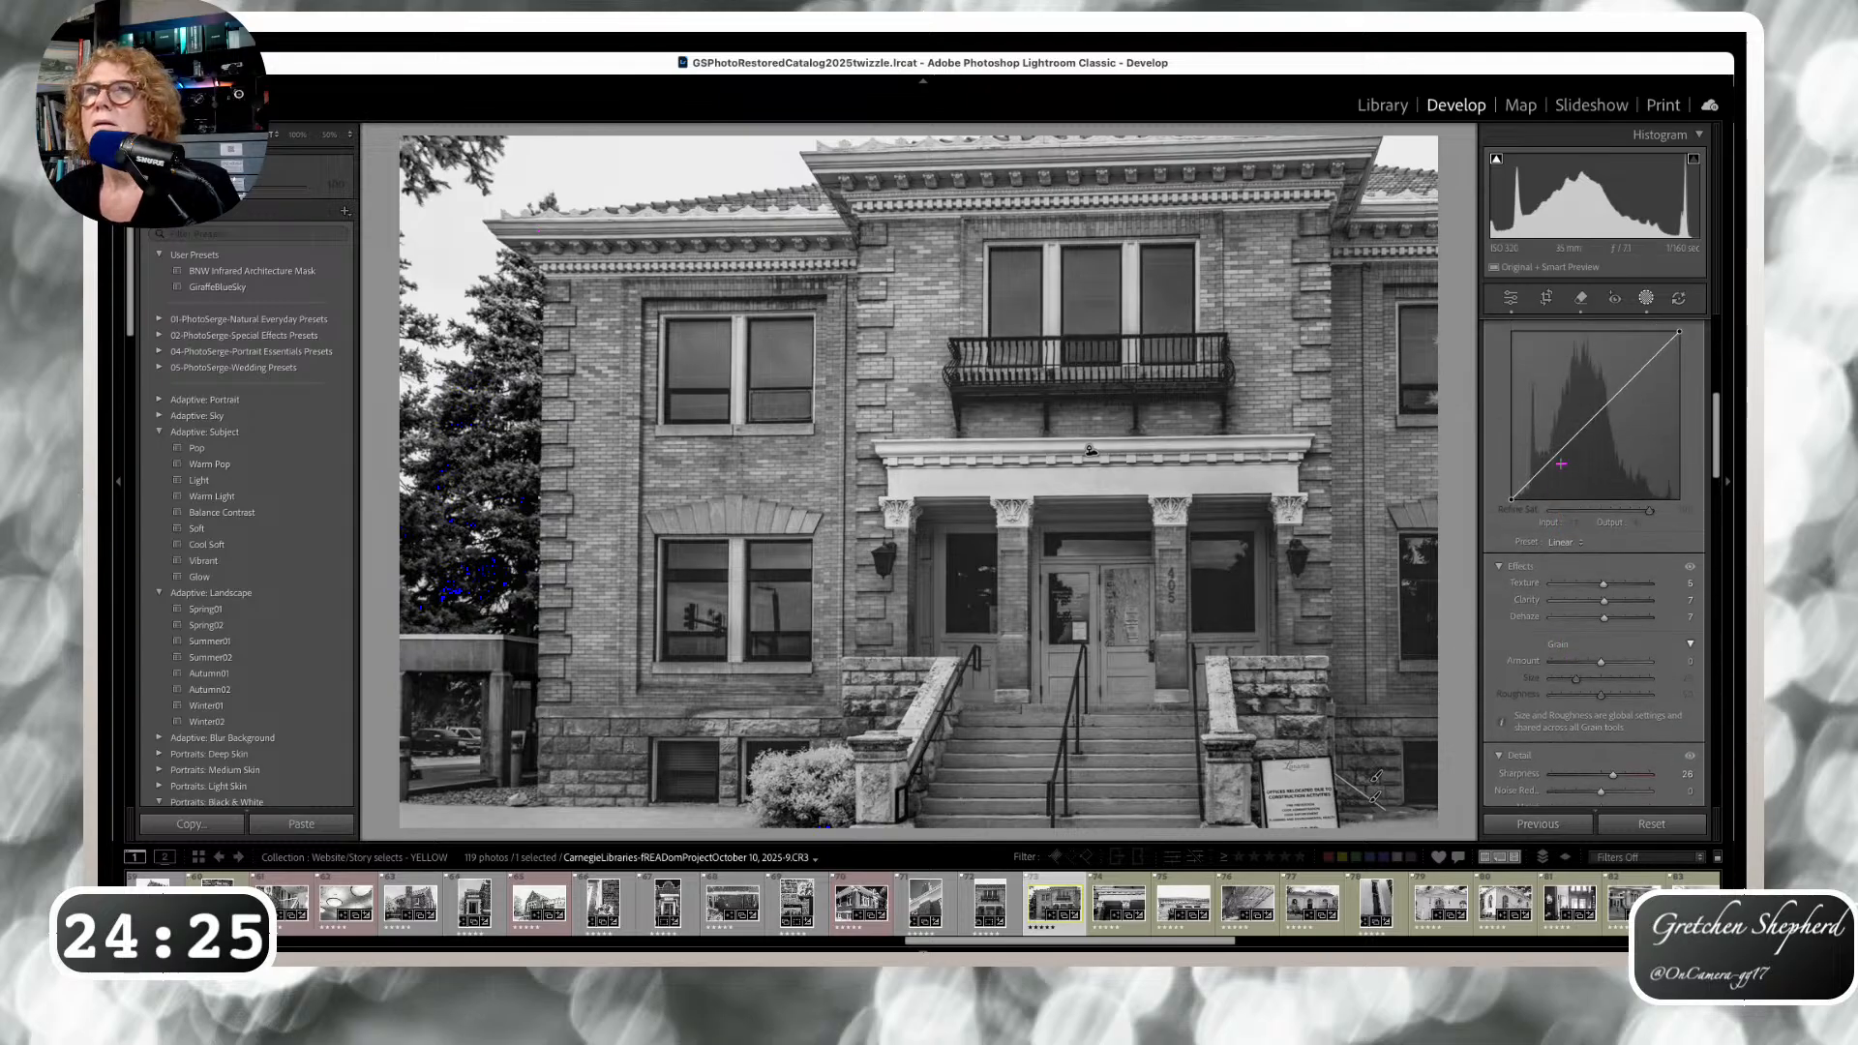
scroll(1563, 471, "up", 3)
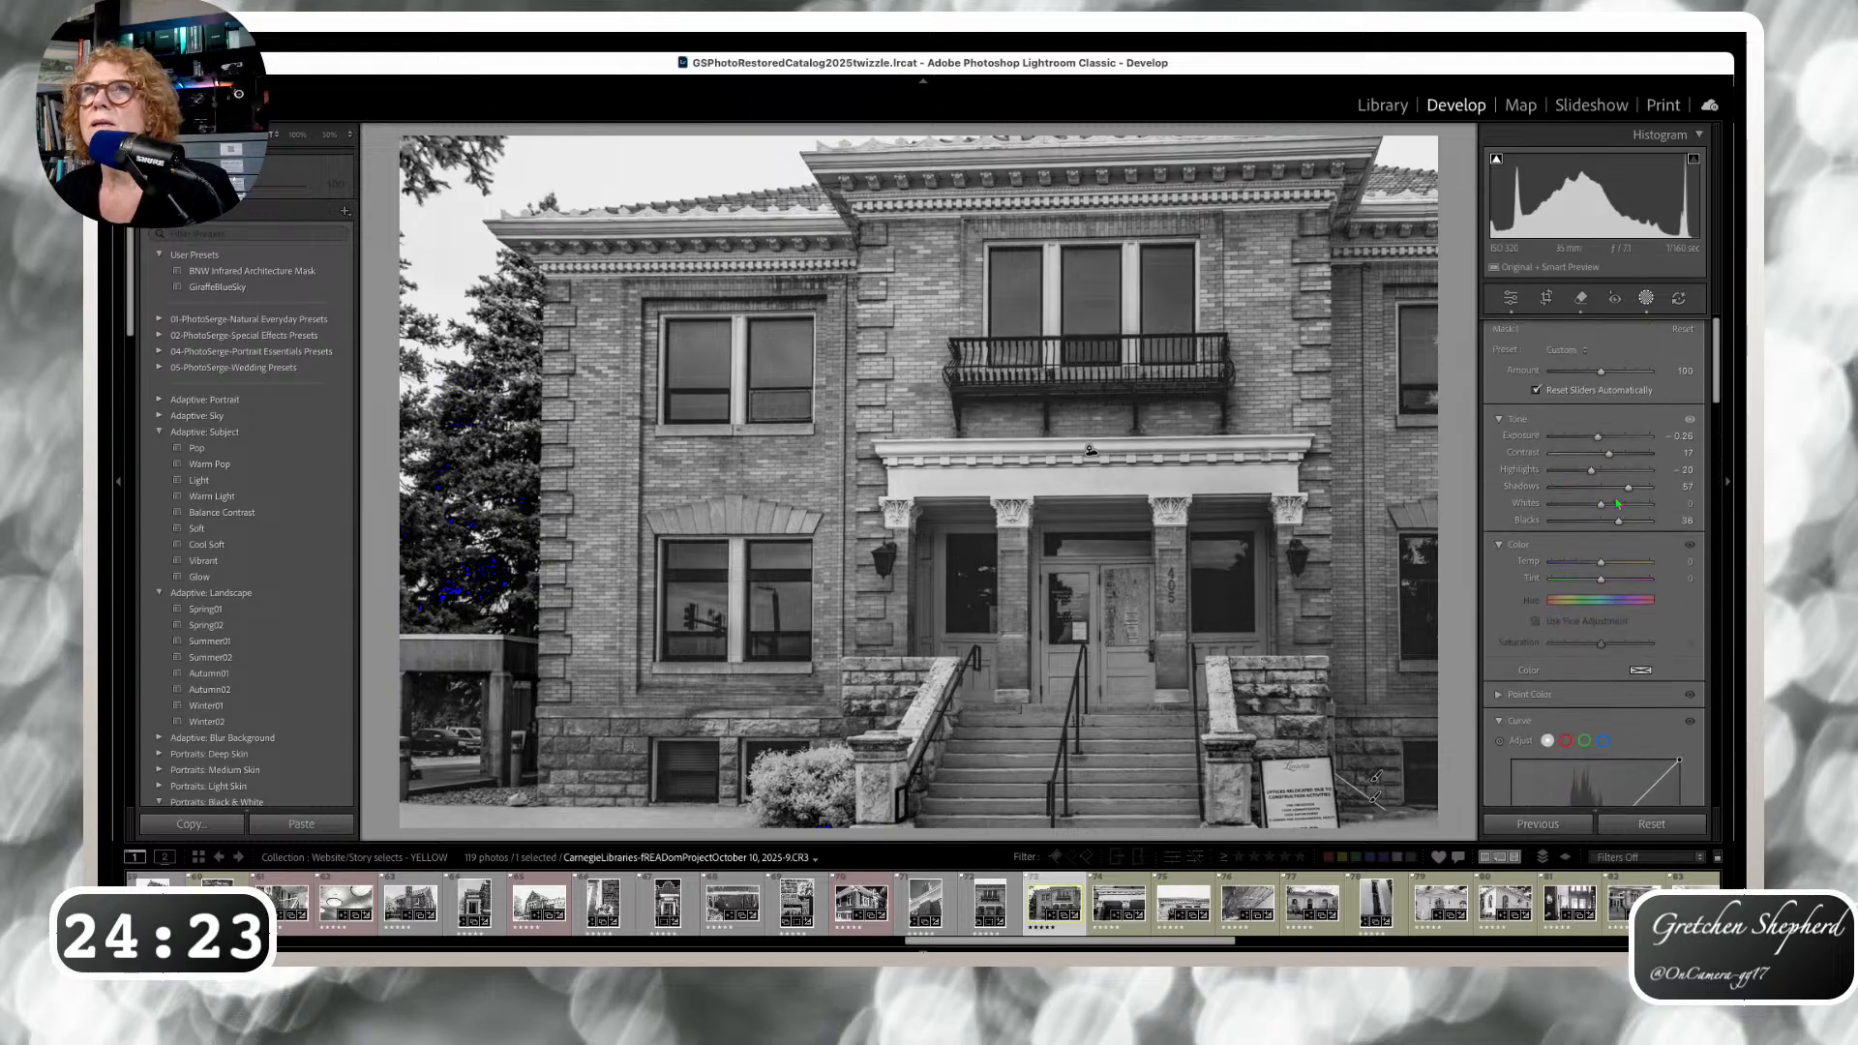
left_click_drag(1601, 504, 1597, 504)
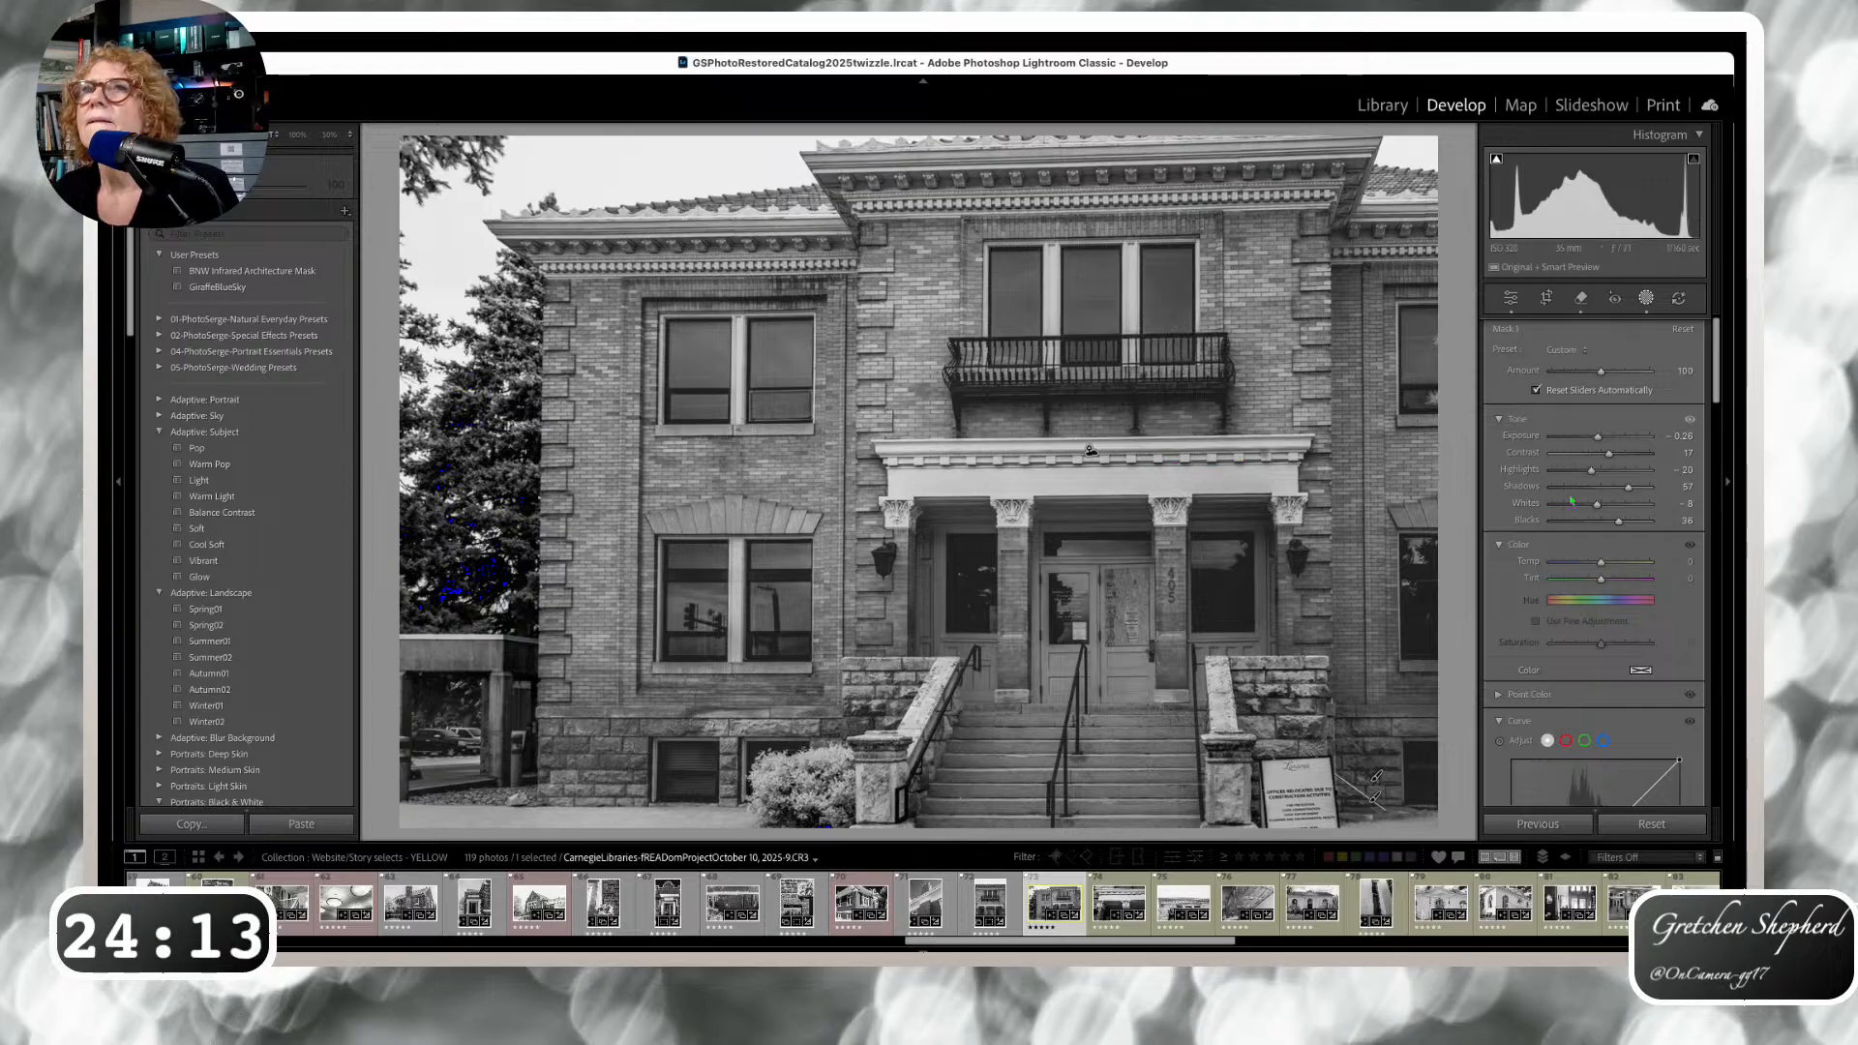
left_click_drag(1590, 471, 1601, 505)
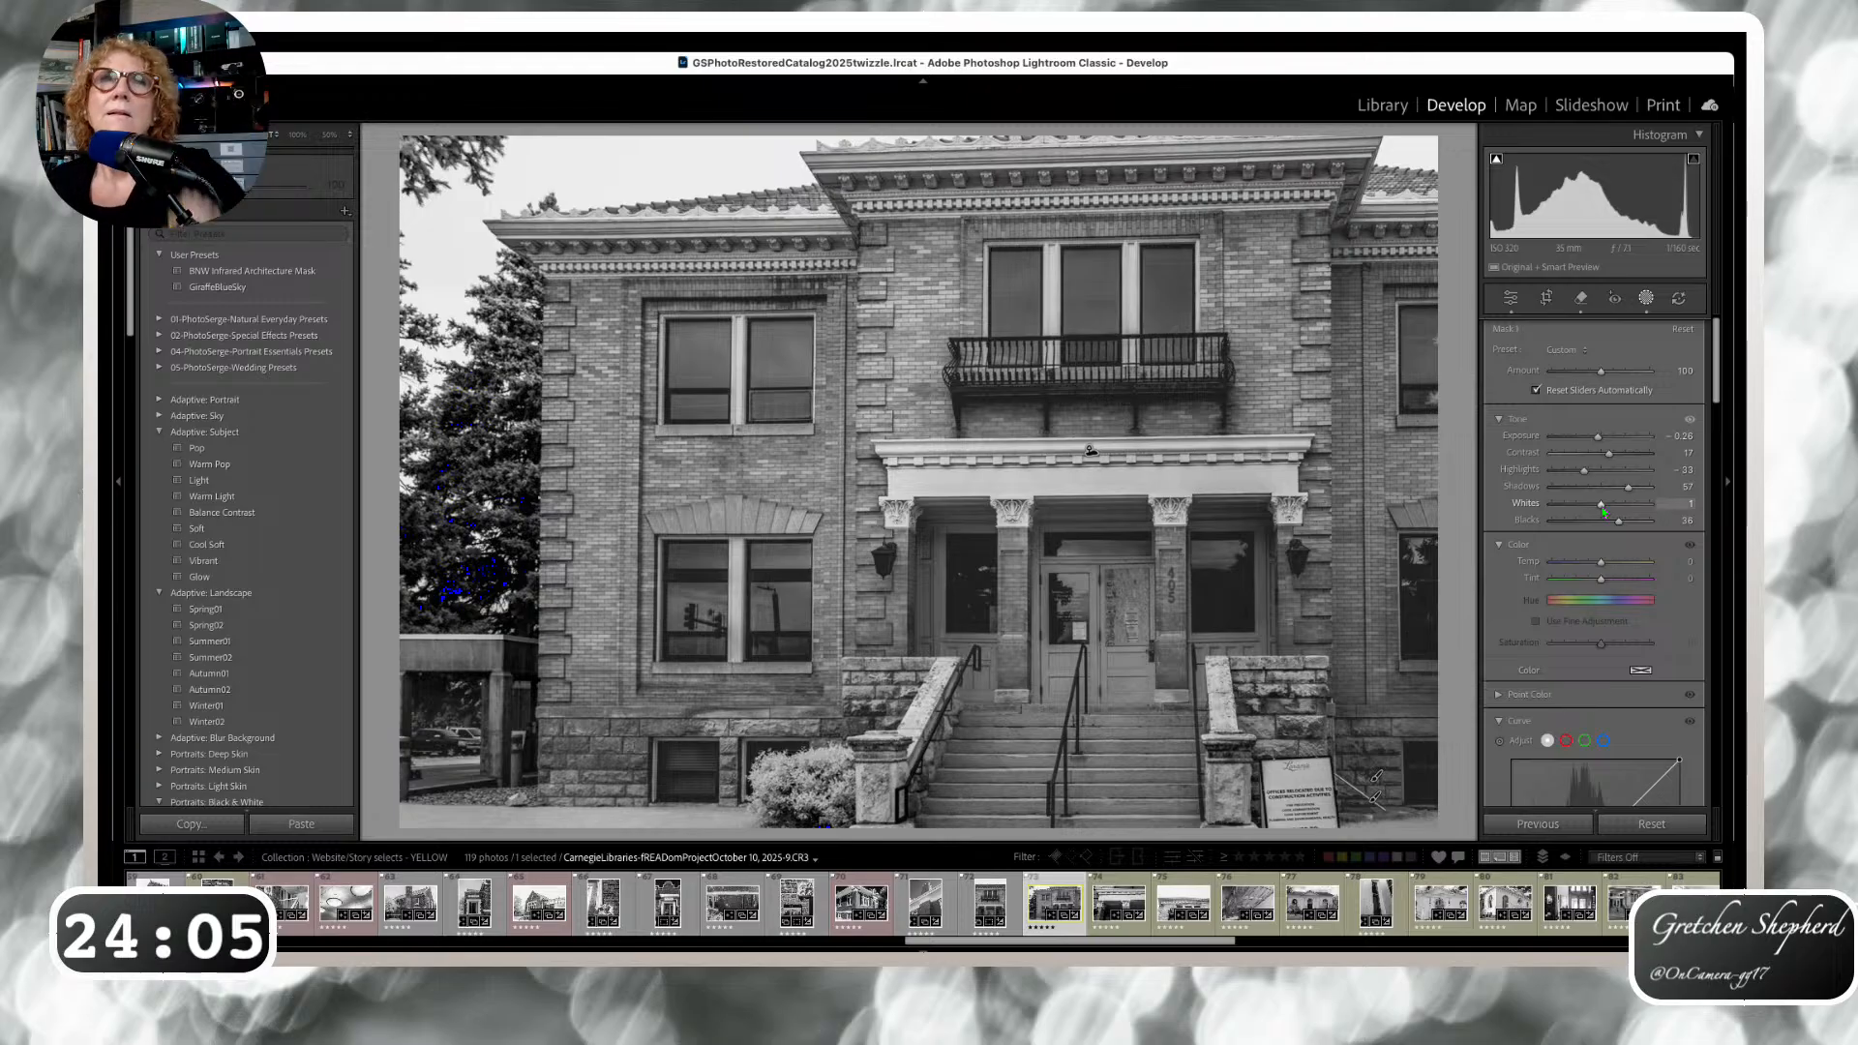
mouse_move(1583, 470)
left_mouse_down()
mouse_move(1533, 472)
mouse_move(1591, 504)
left_mouse_up()
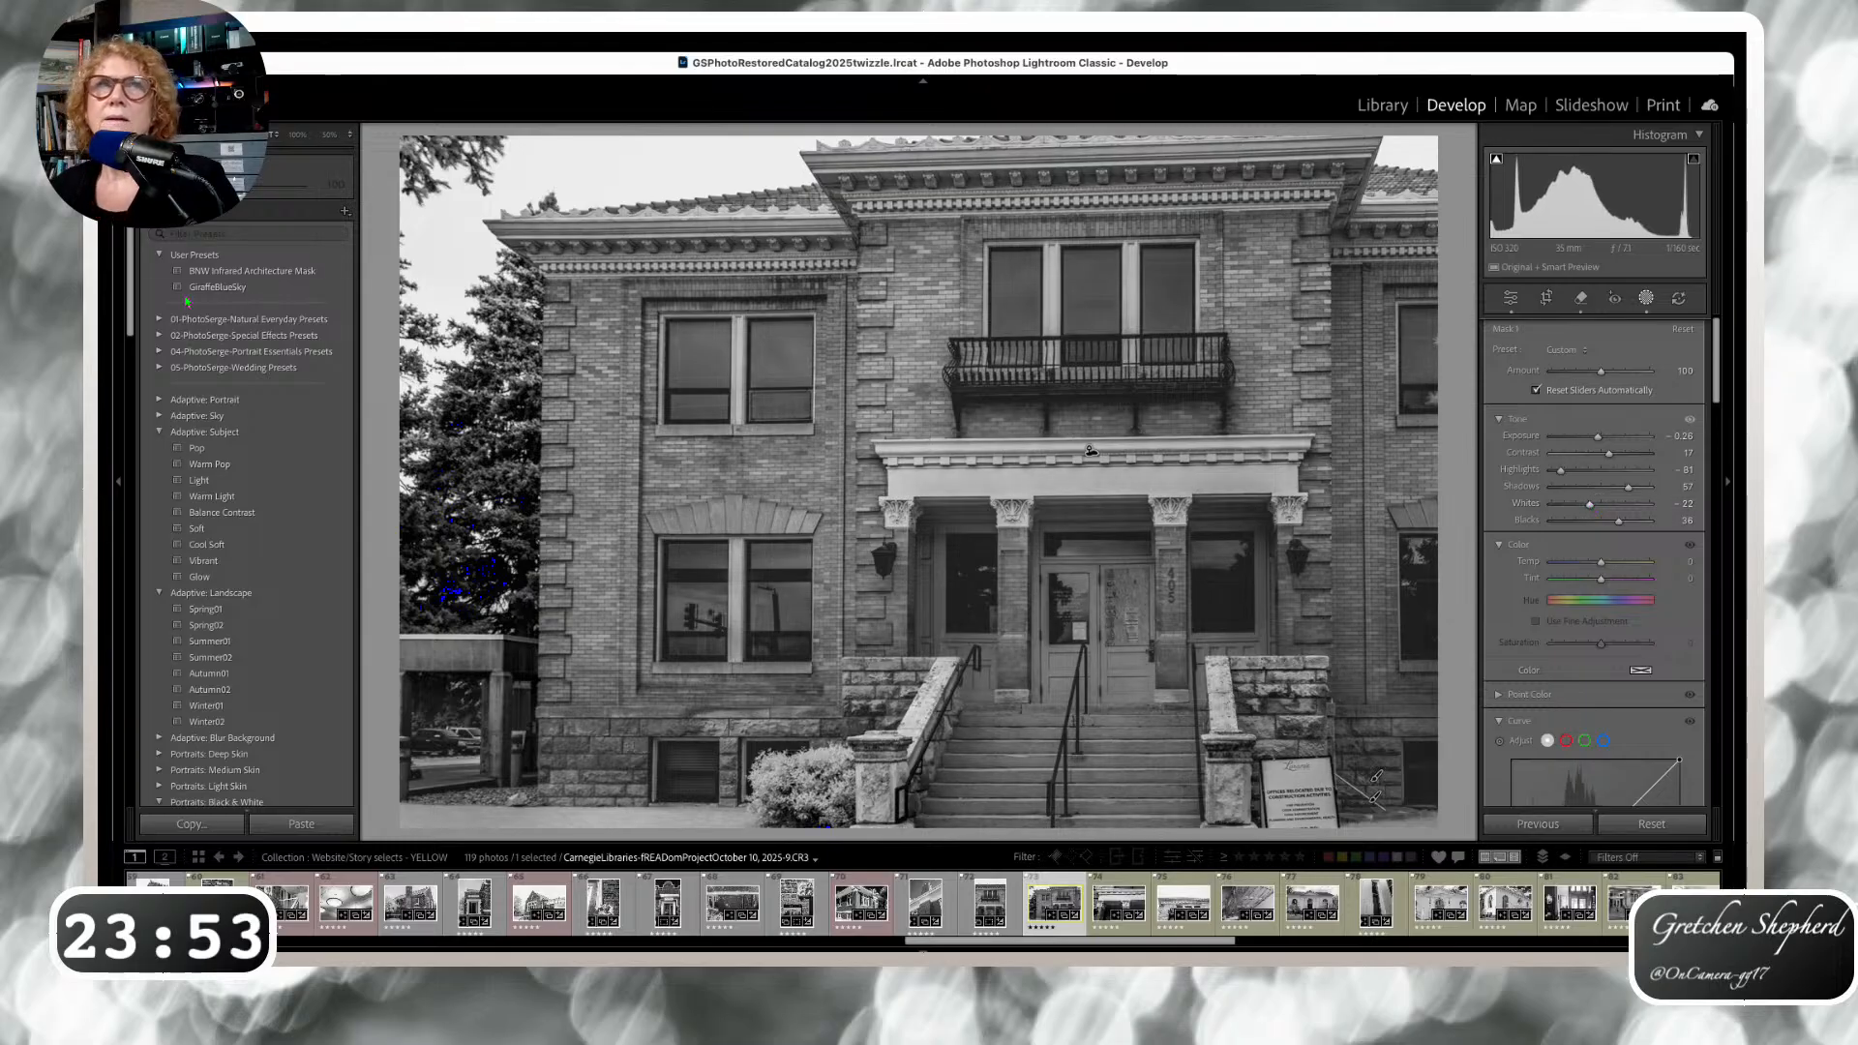
Reapply the "BNW Infrared Architecture Mask" preset and update it with the current settings.
left_click(272, 274)
right_click(273, 275)
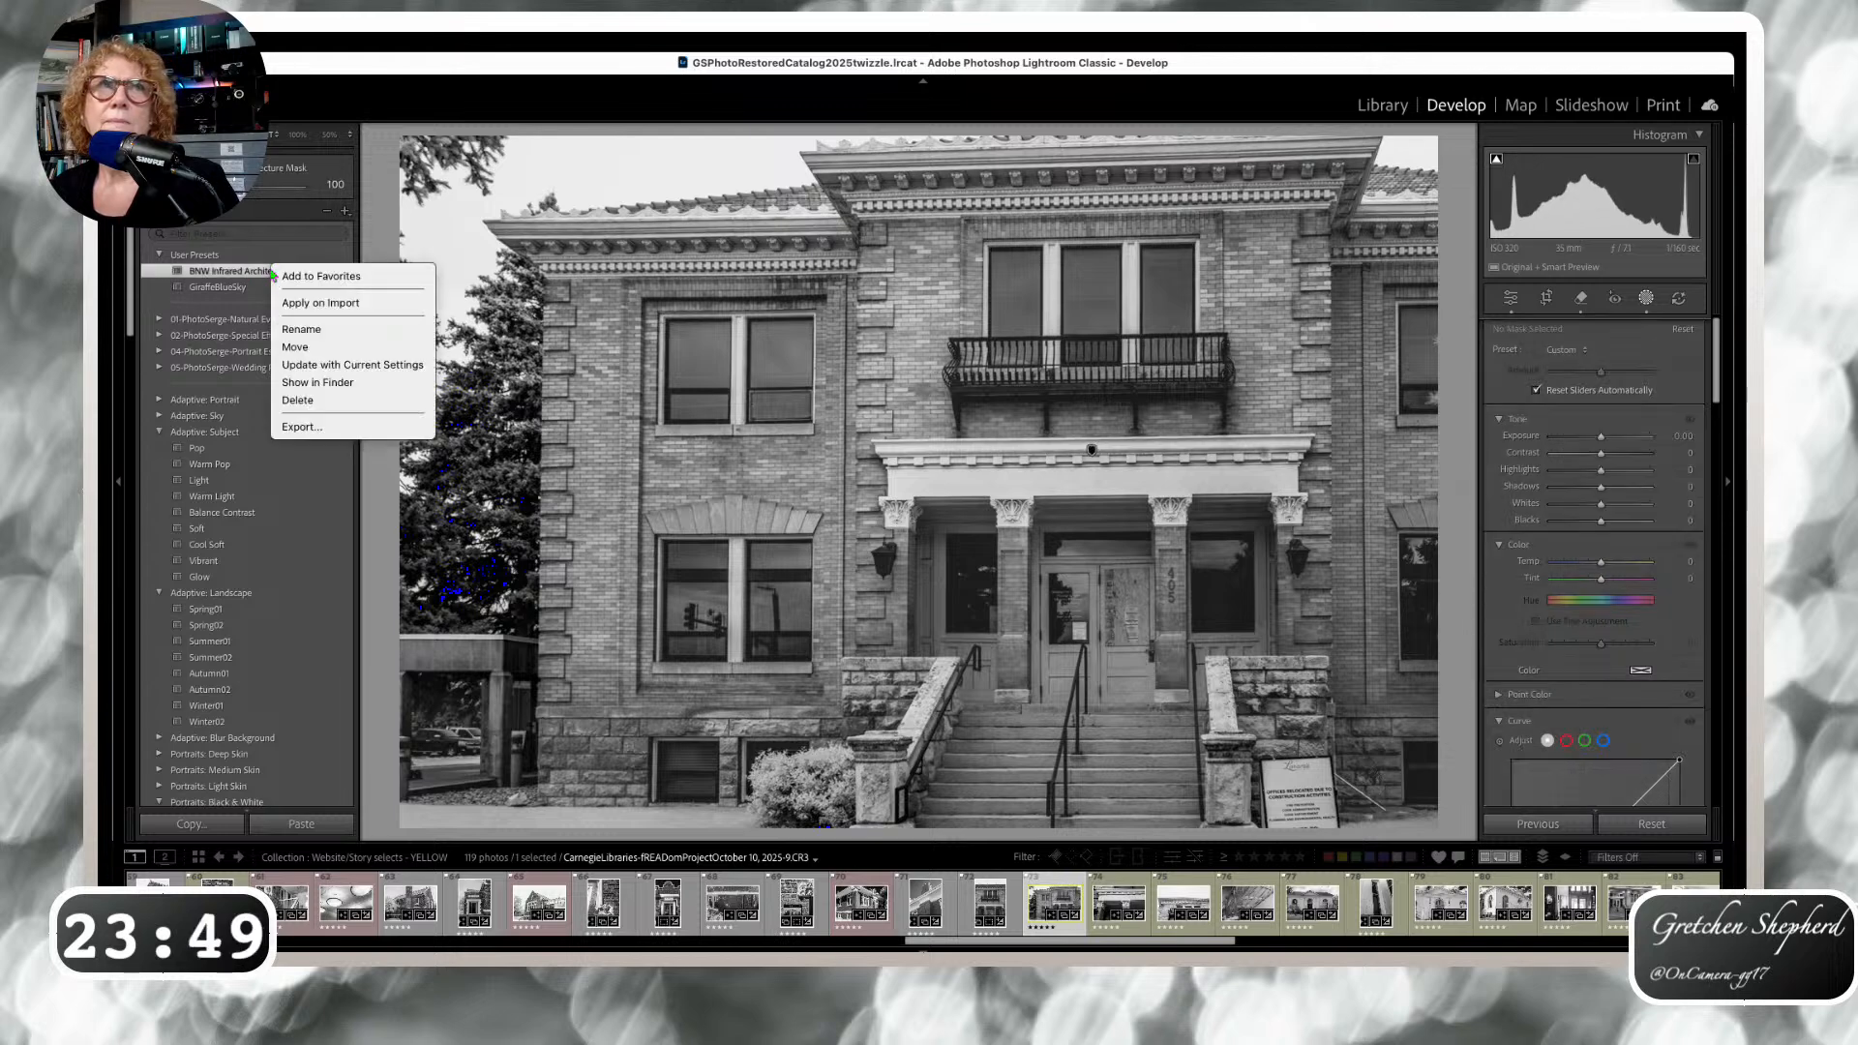
left_click(301, 373)
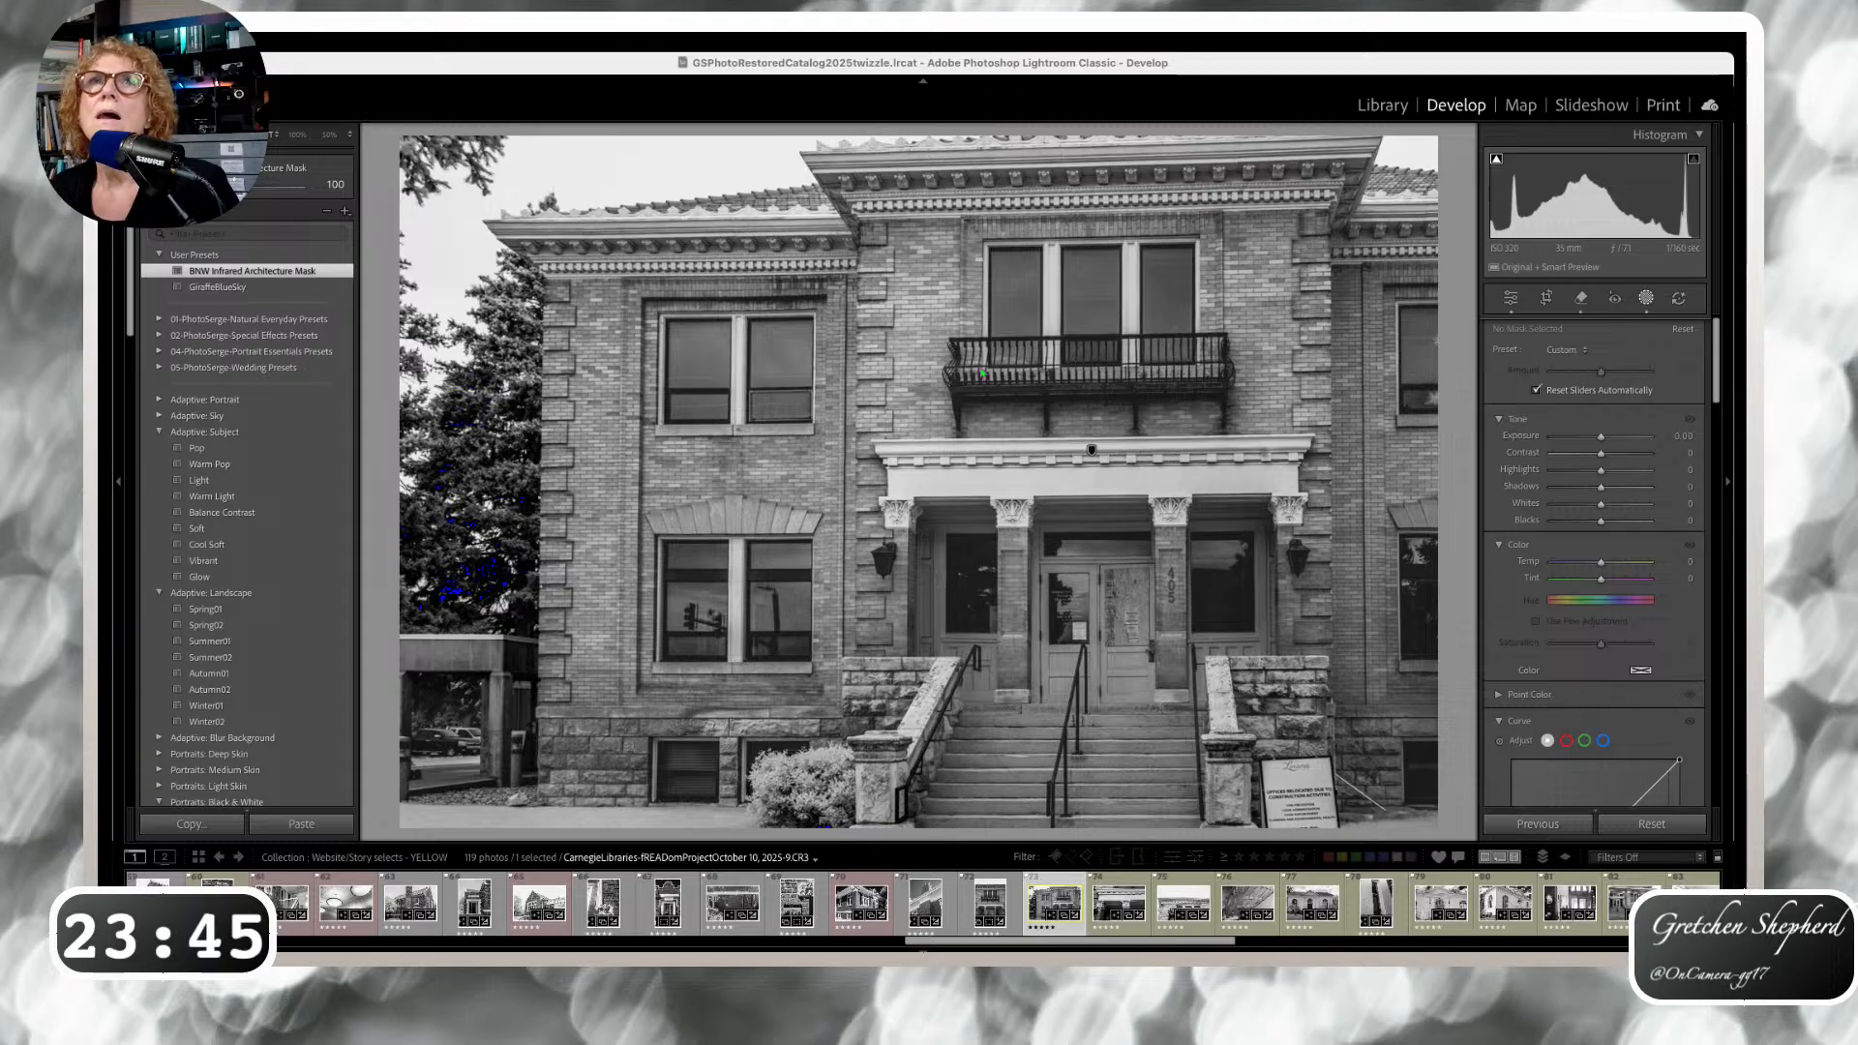
left_click(1298, 647)
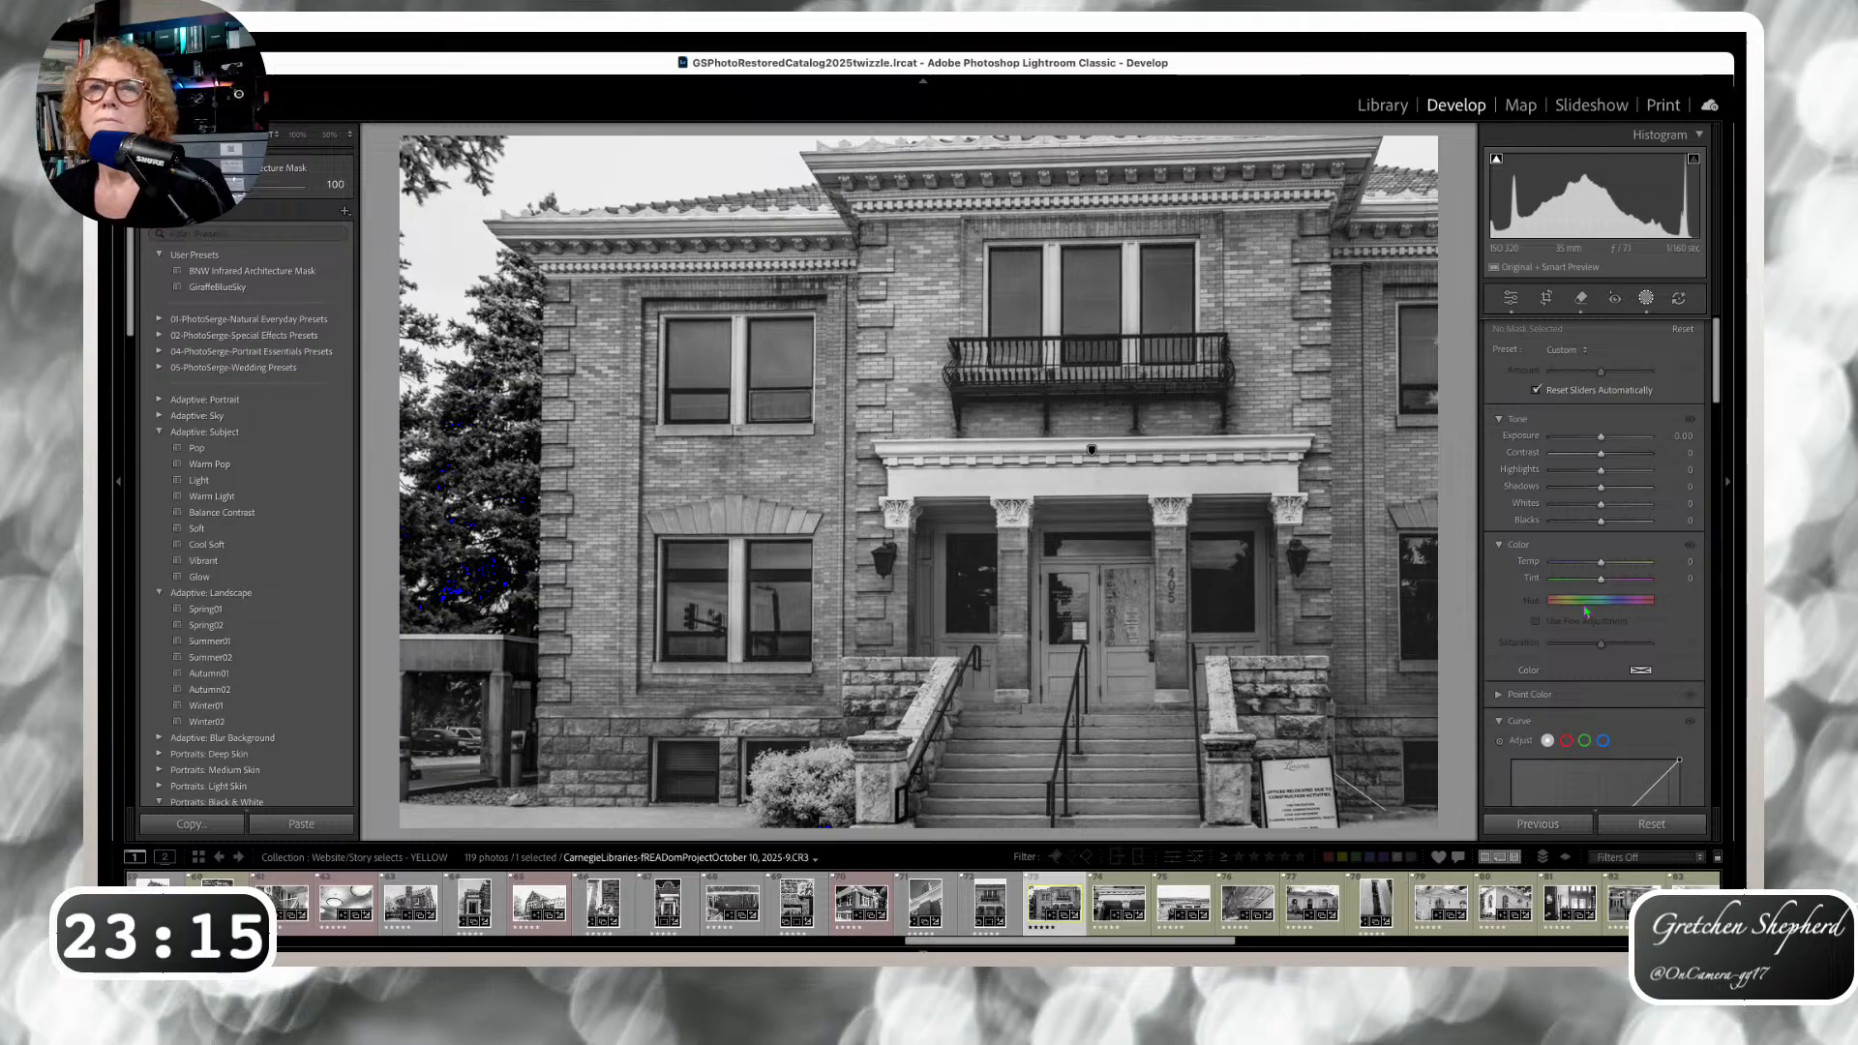
Try to correct the facade photo's perspective with Guided Upright, placing guides along the roof cornice and the upper wall's vertical edge.
scroll(1626, 789, "down", 10)
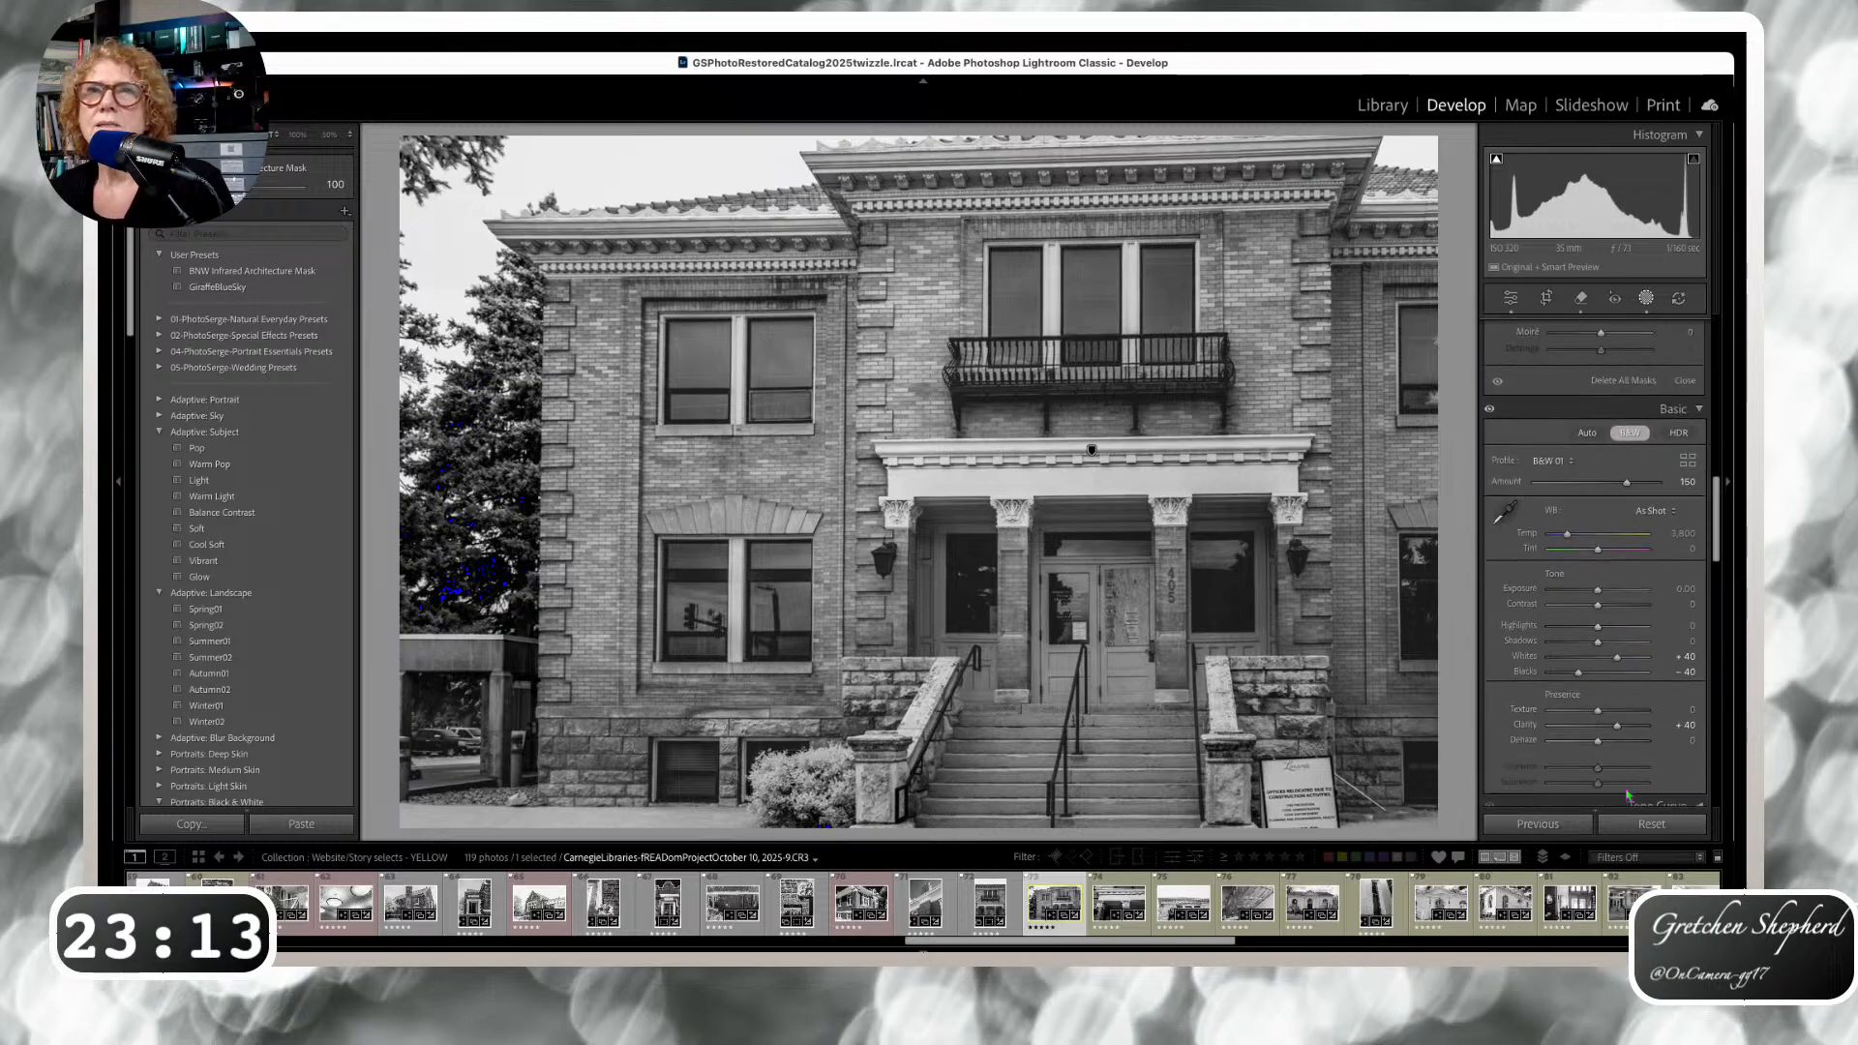
scroll(1628, 795, "down", 8)
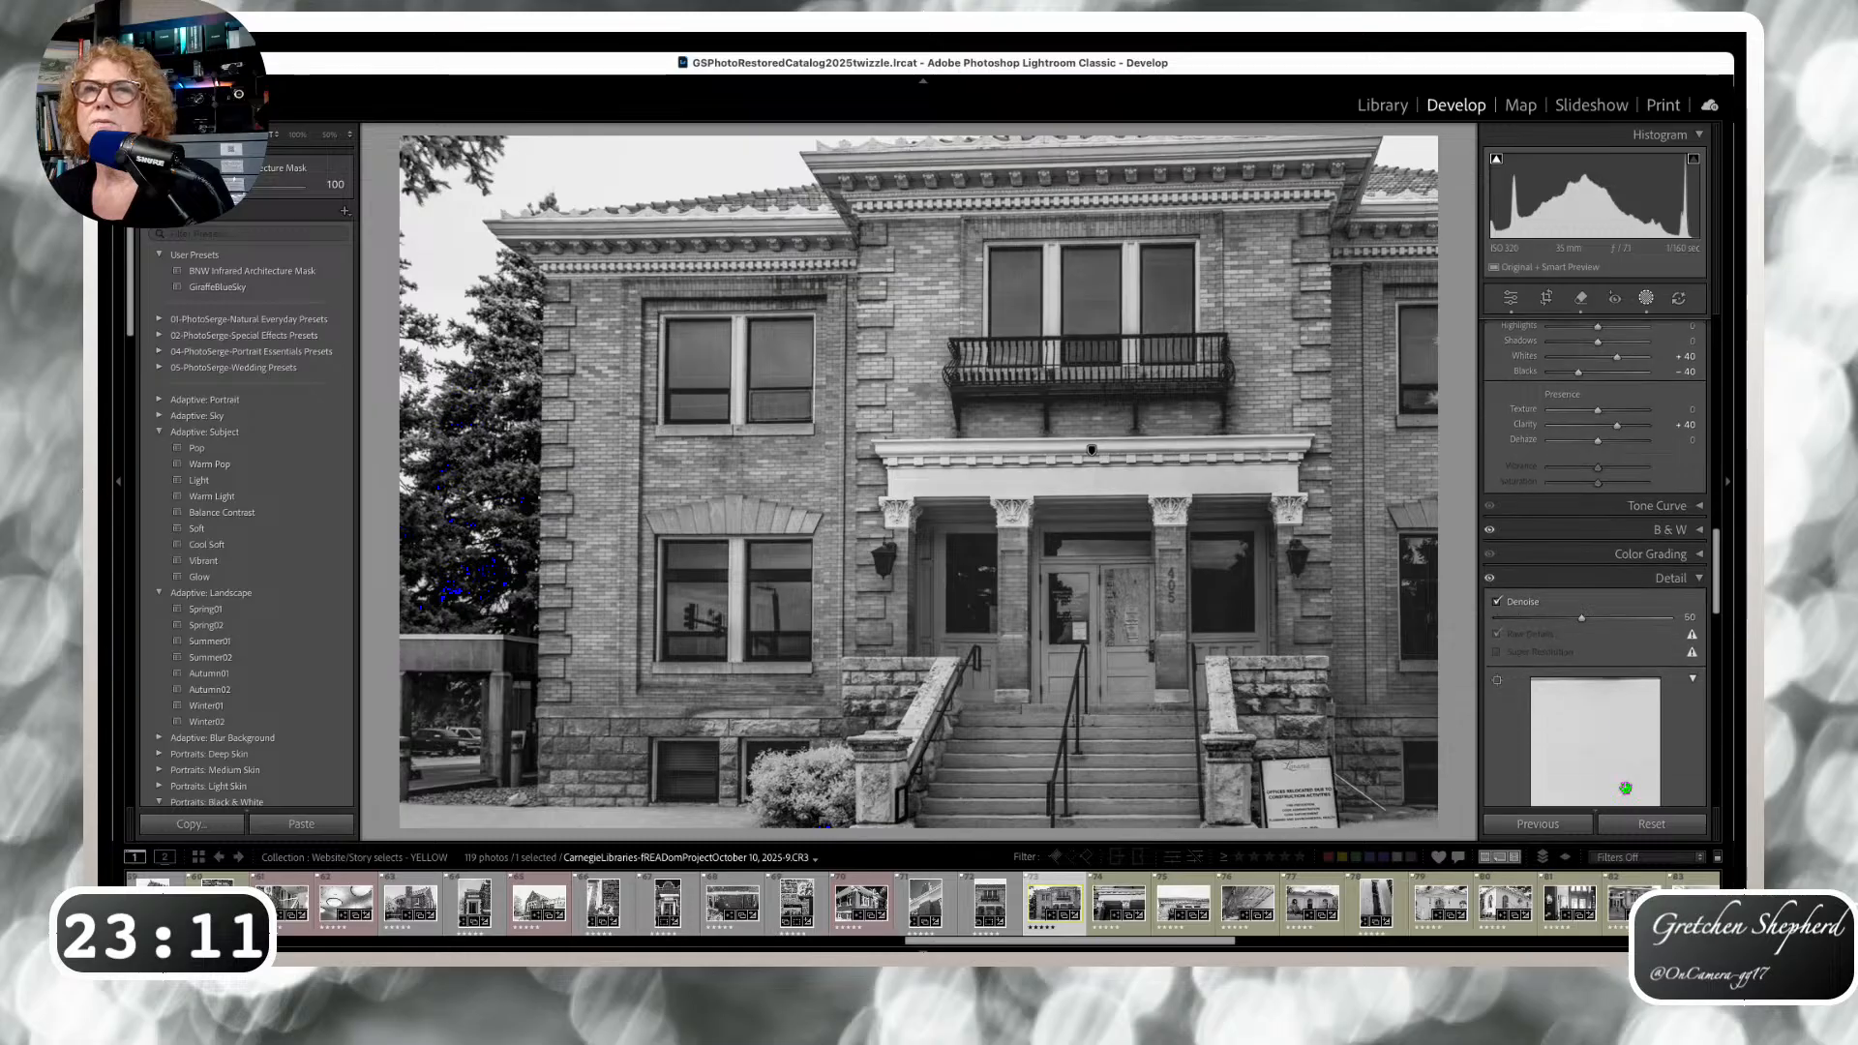
scroll(1627, 796, "down", 5)
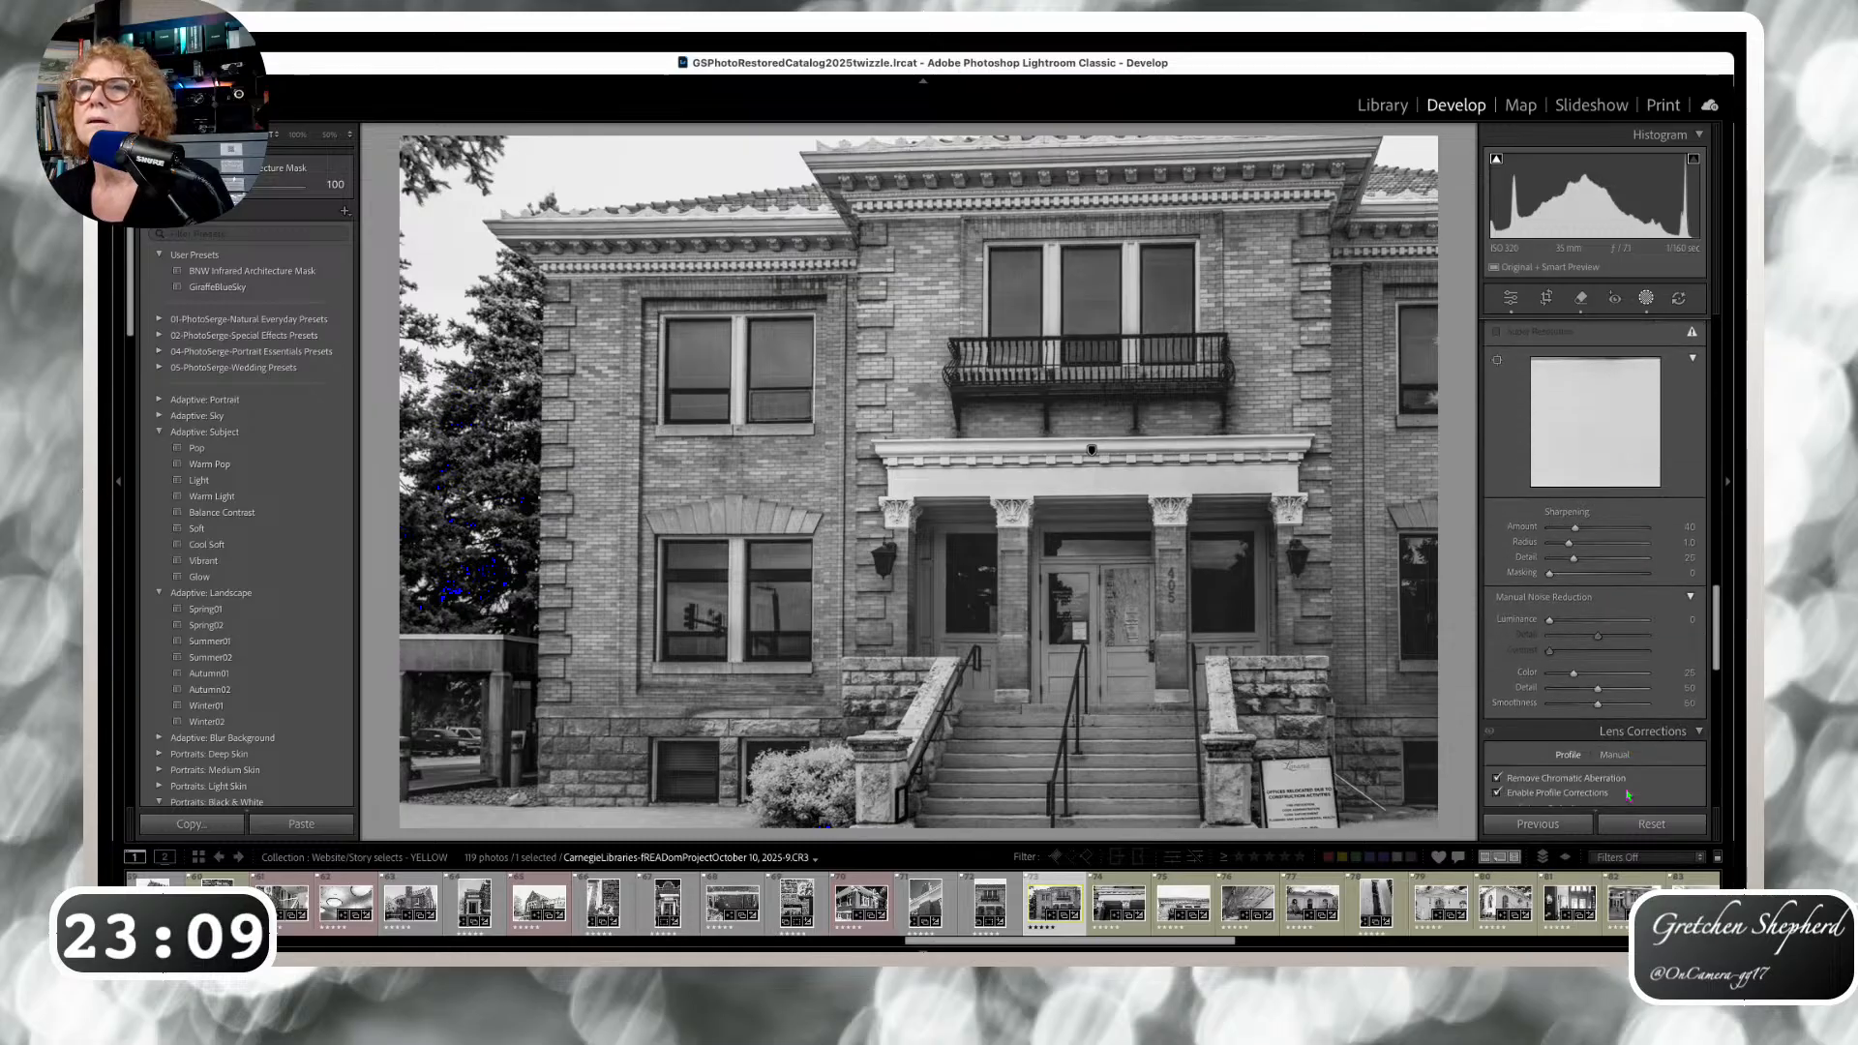
scroll(1604, 744, "down", 4)
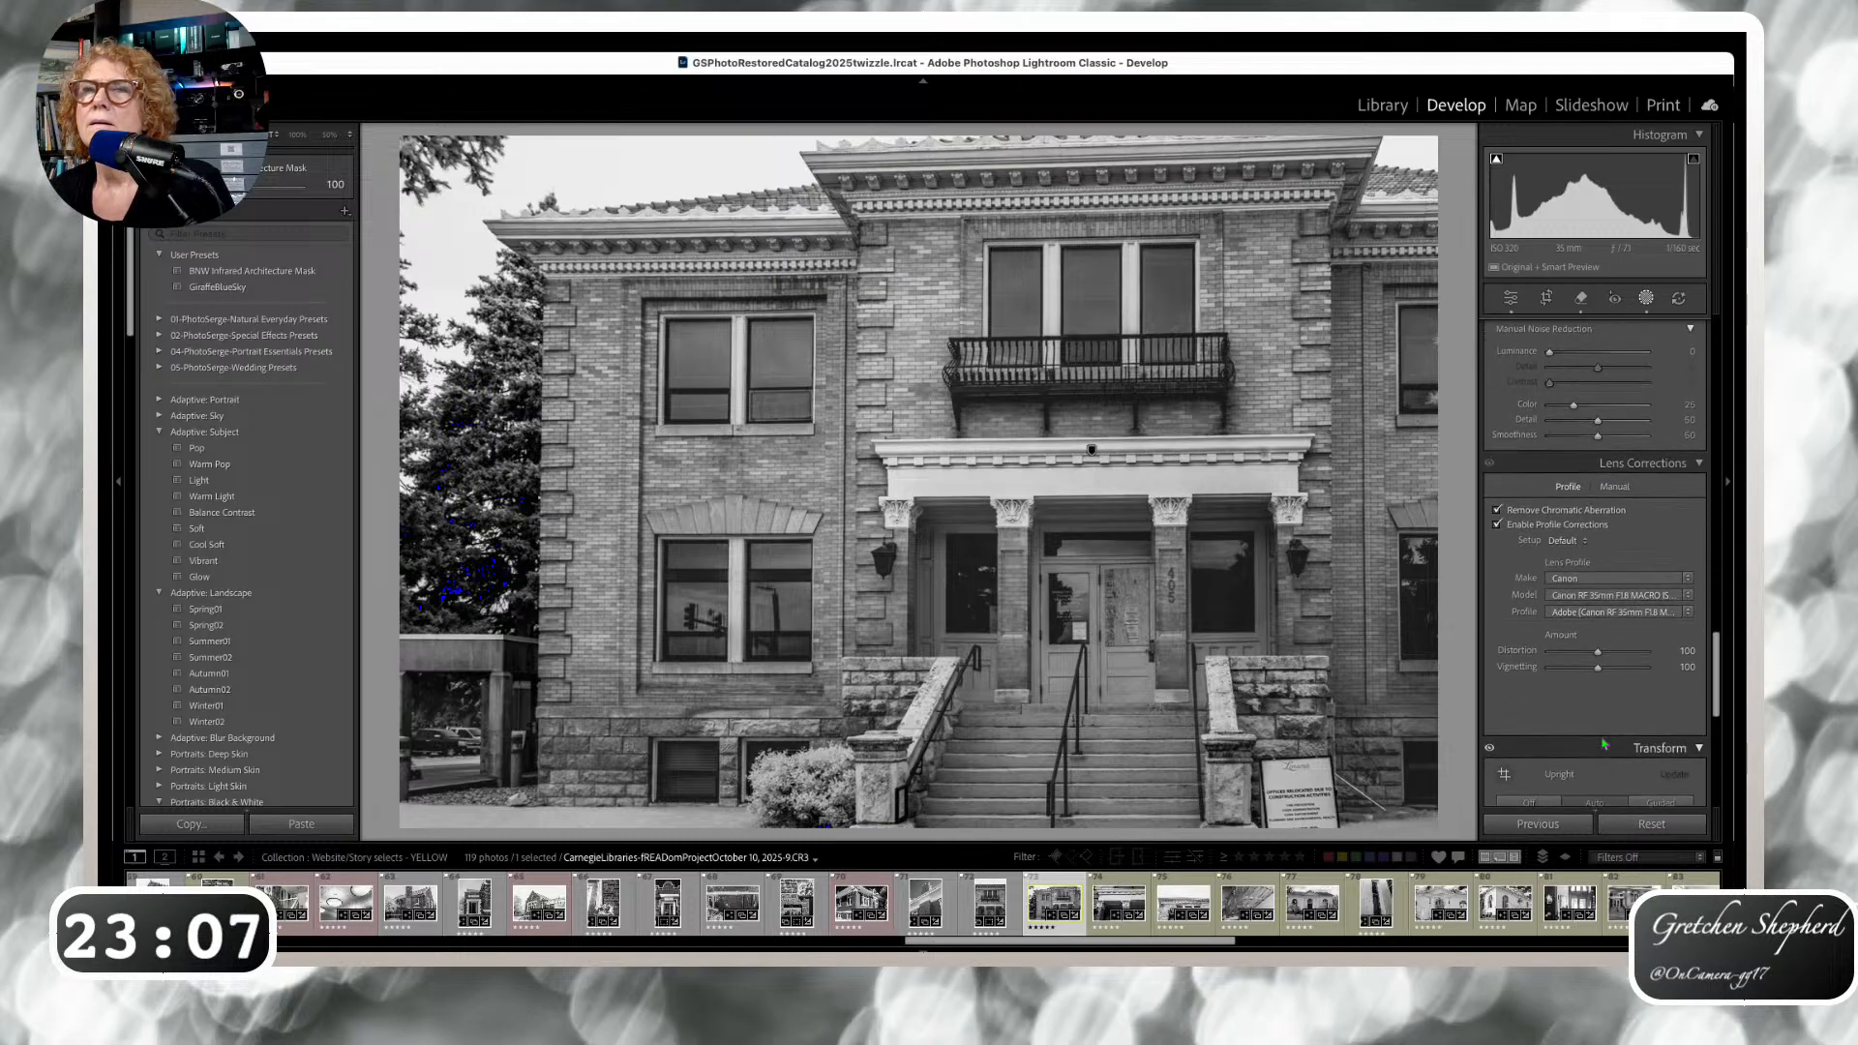
scroll(1603, 744, "up", 1)
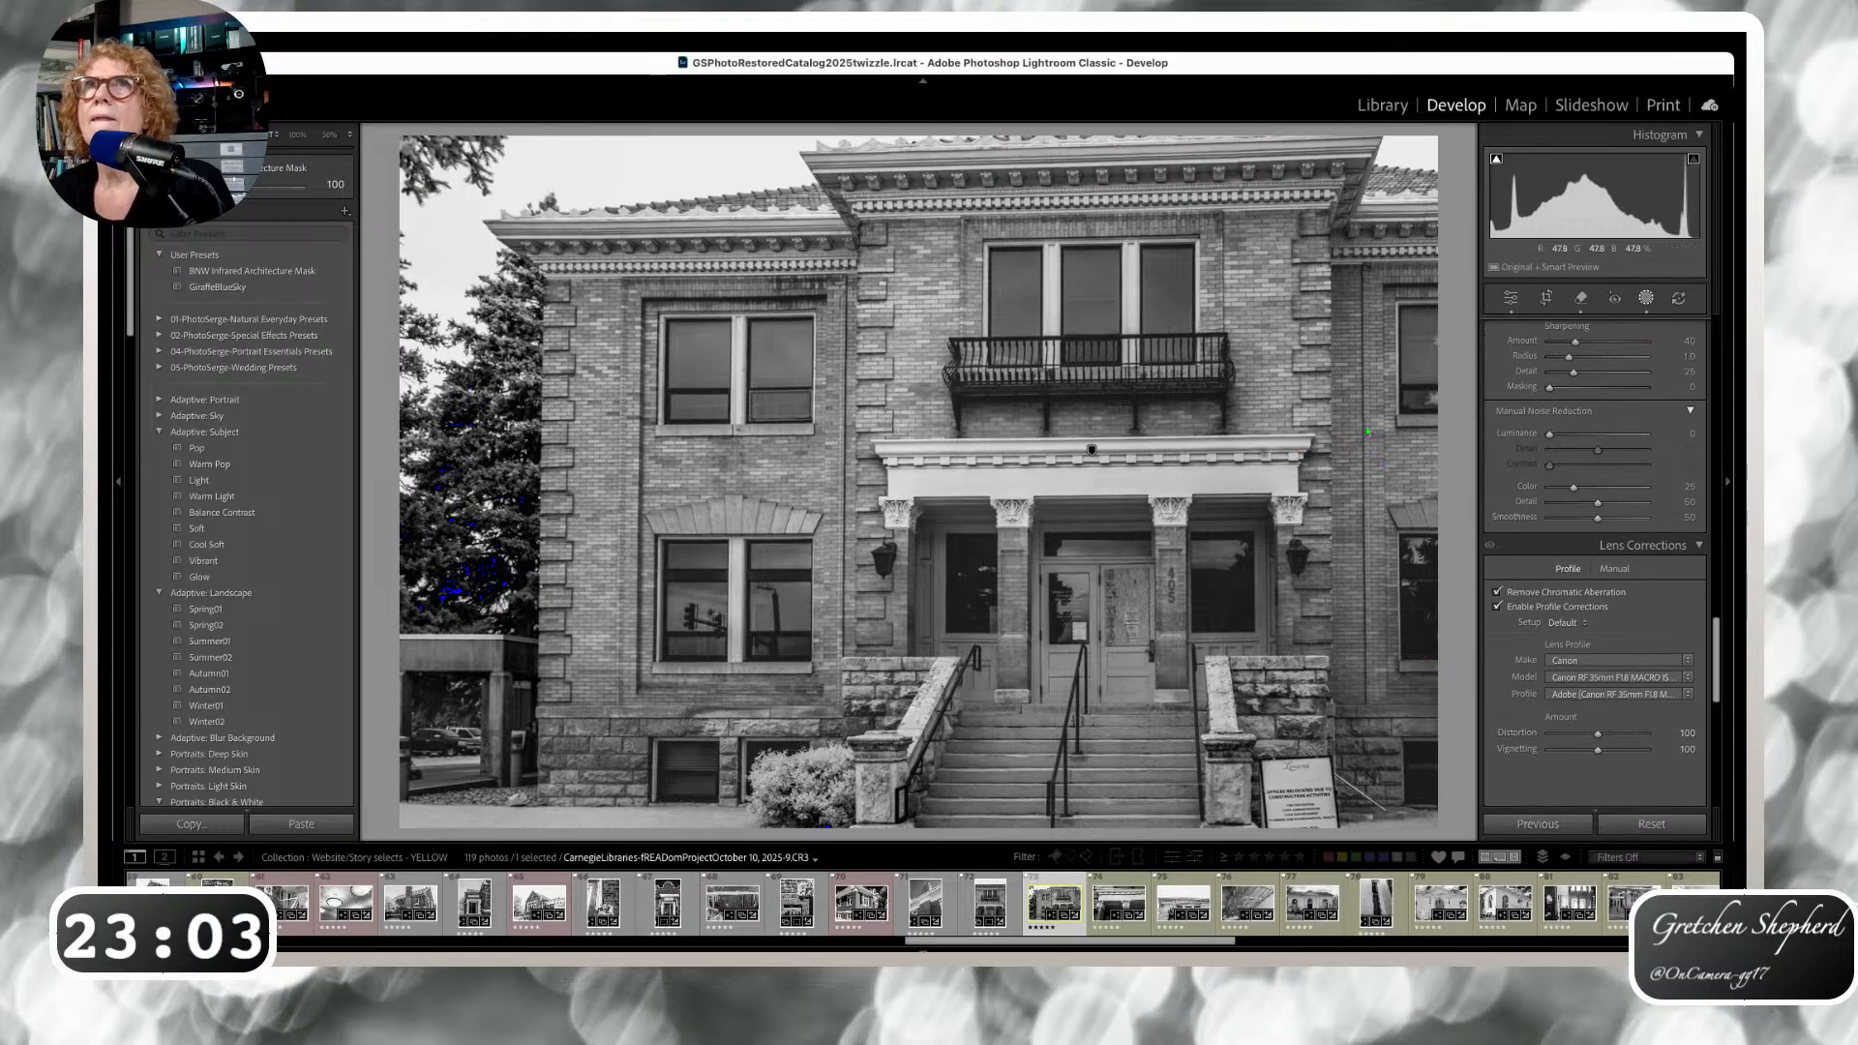
scroll(1599, 608, "down", 5)
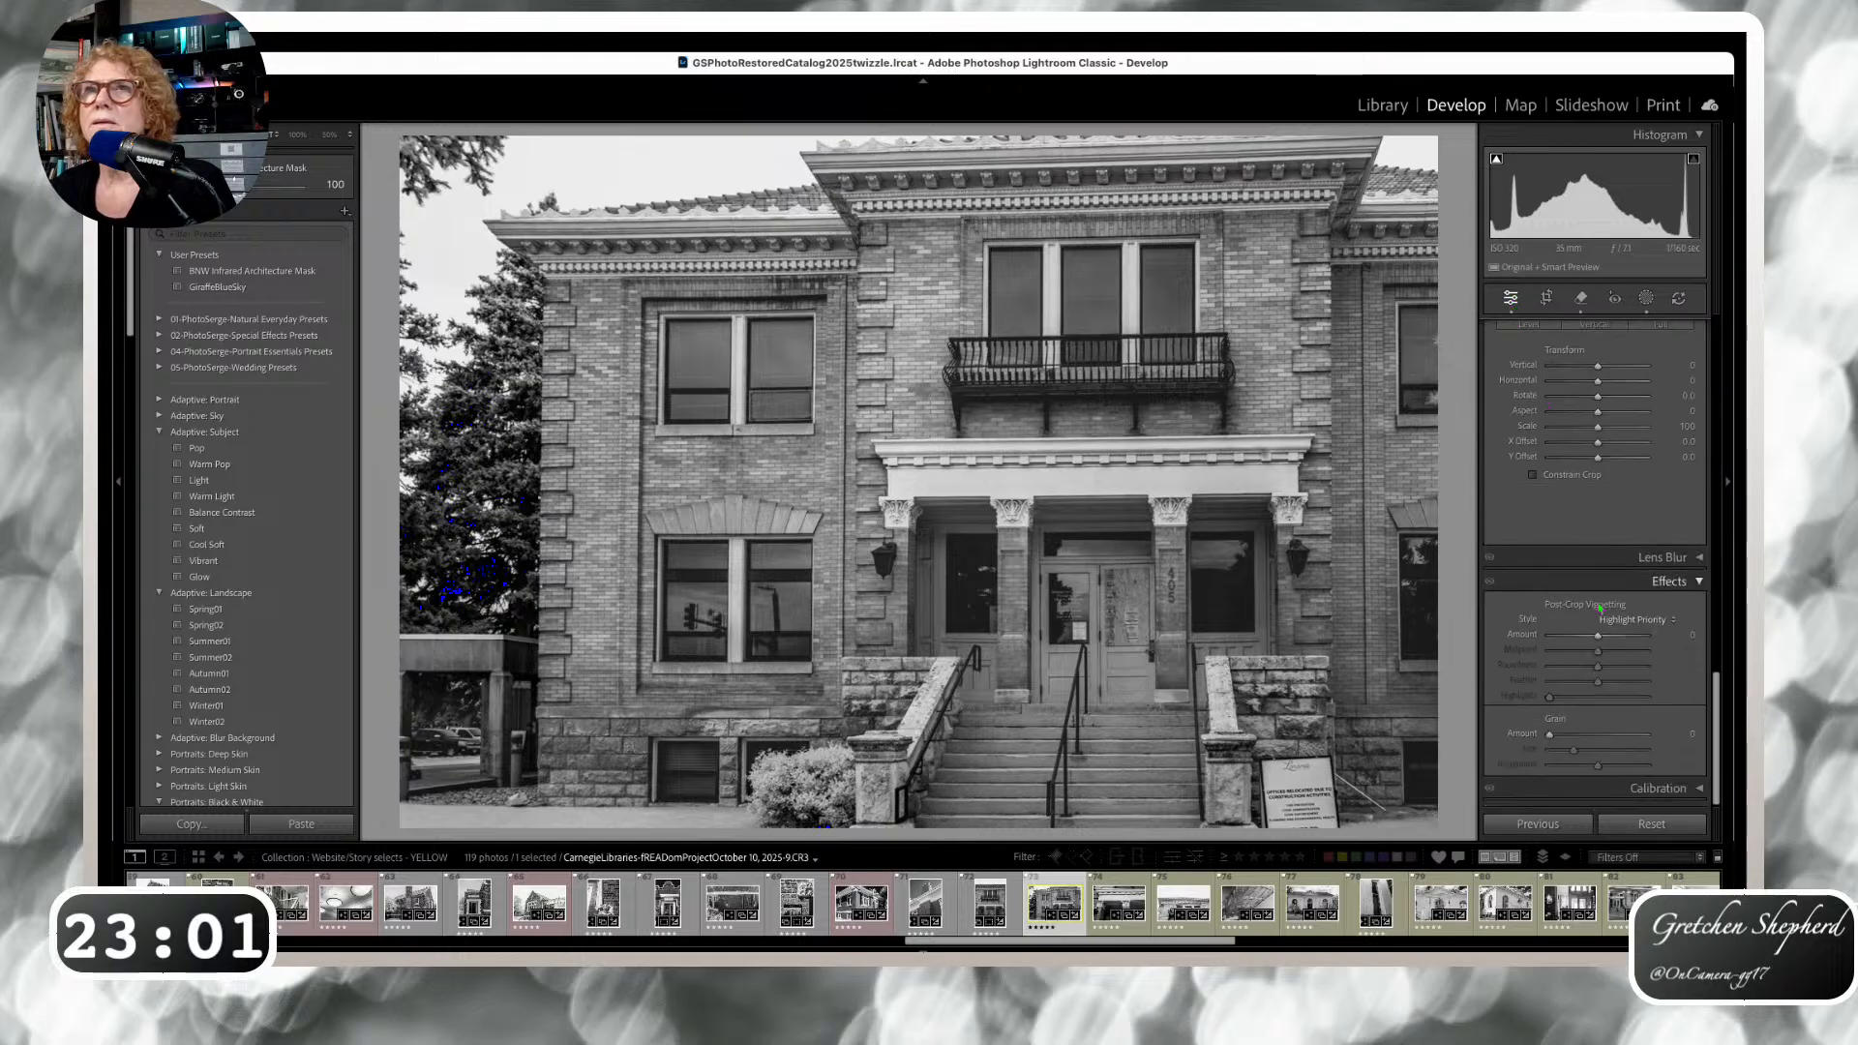
scroll(1605, 724, "up", 3)
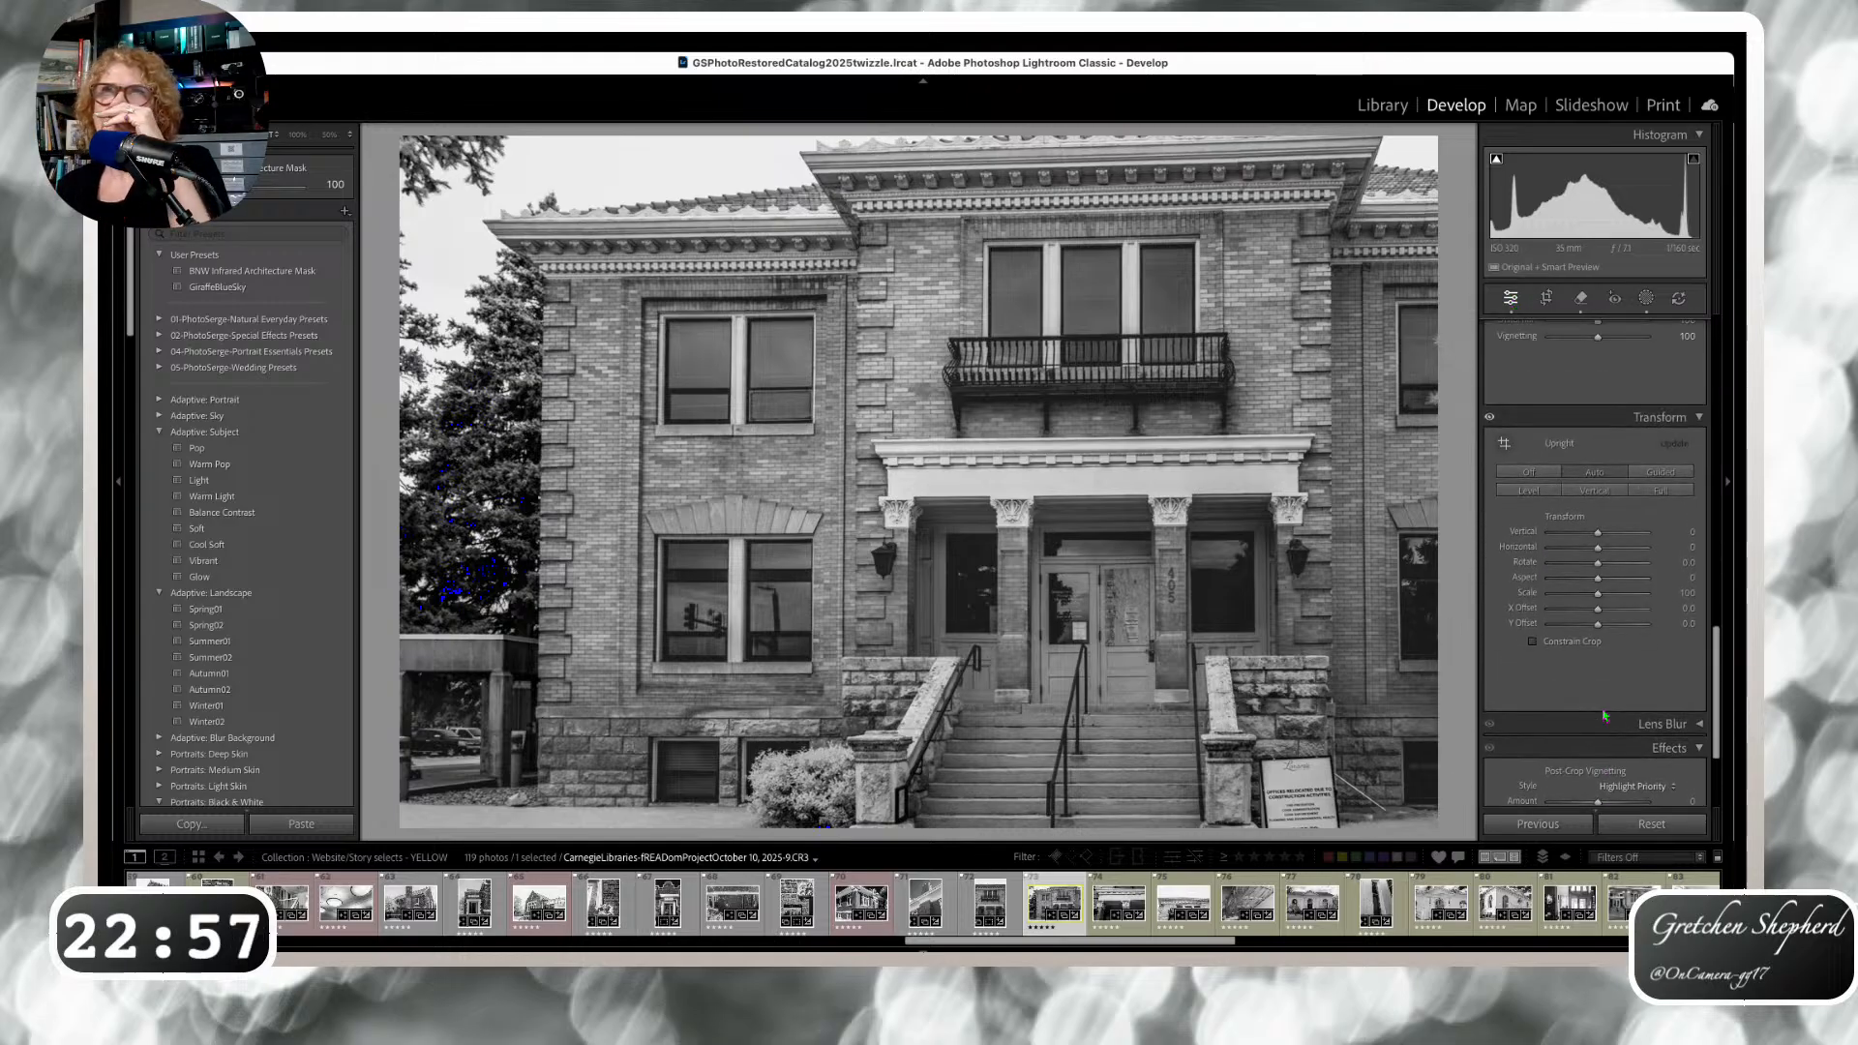
left_click(1660, 471)
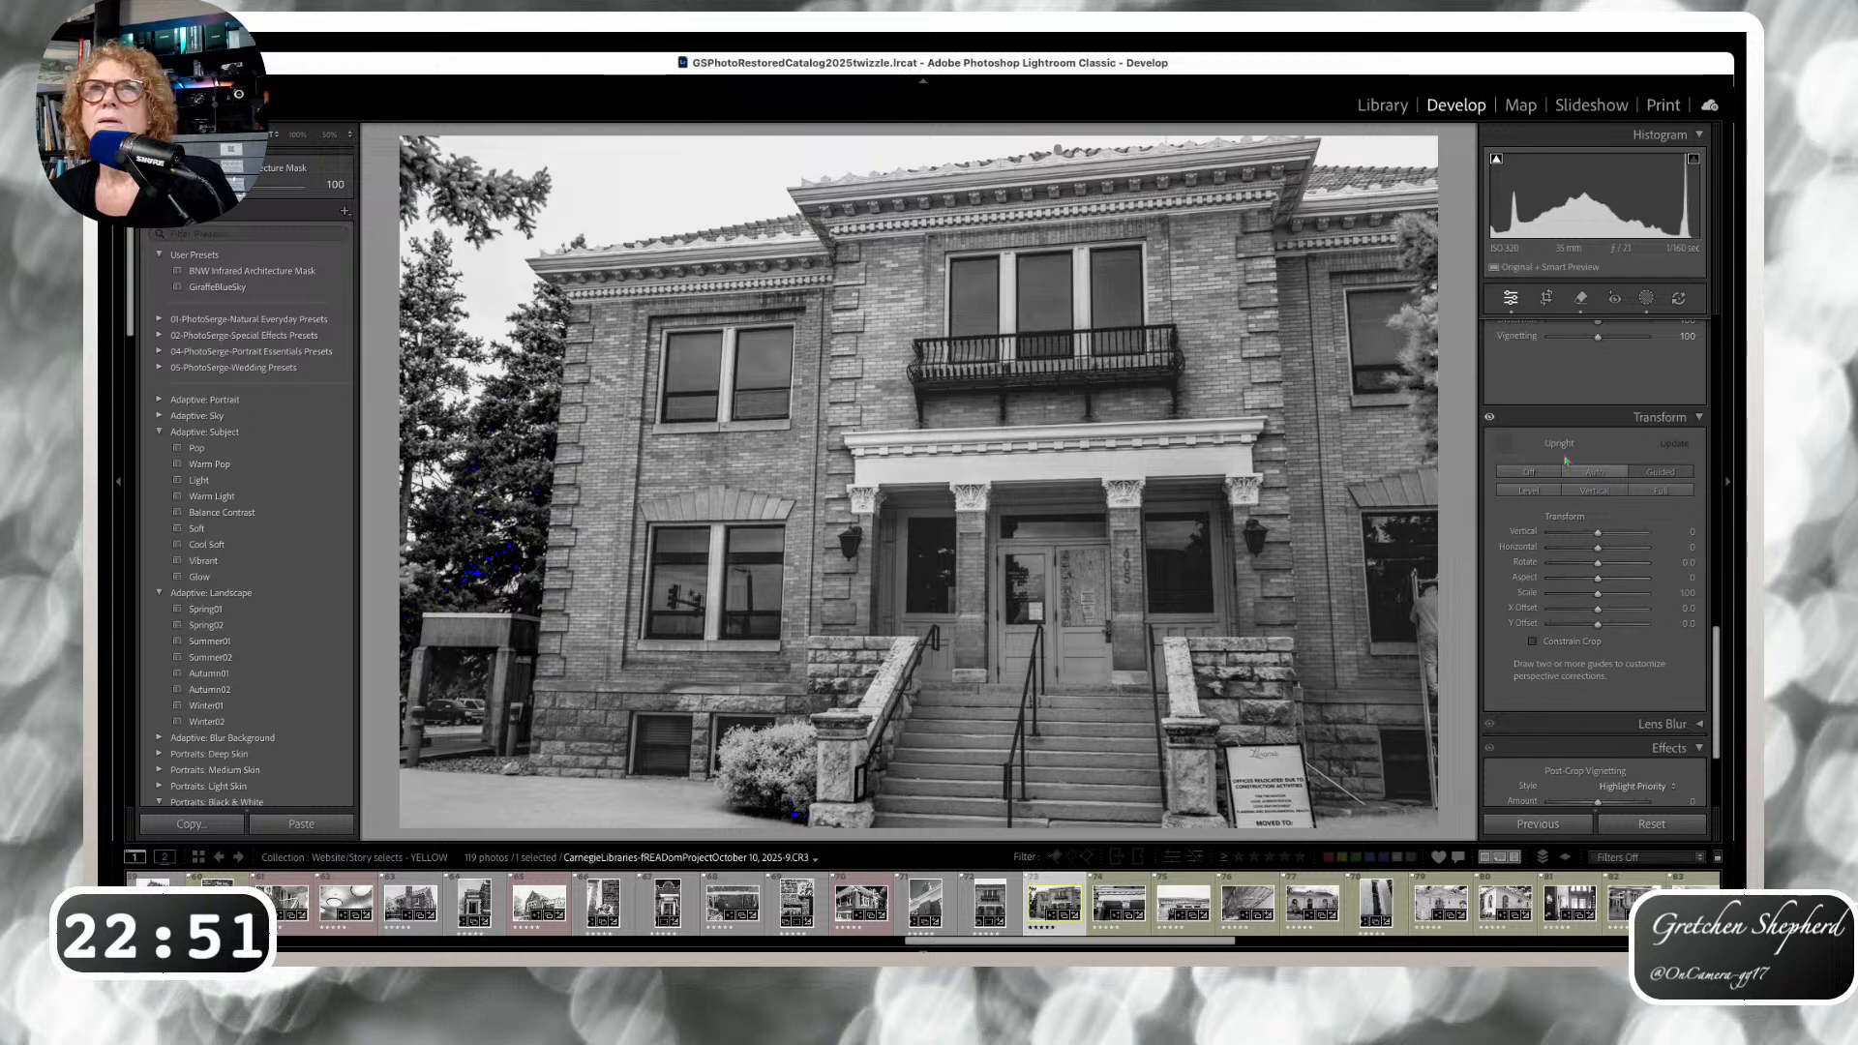
left_click_drag(806, 206, 901, 196)
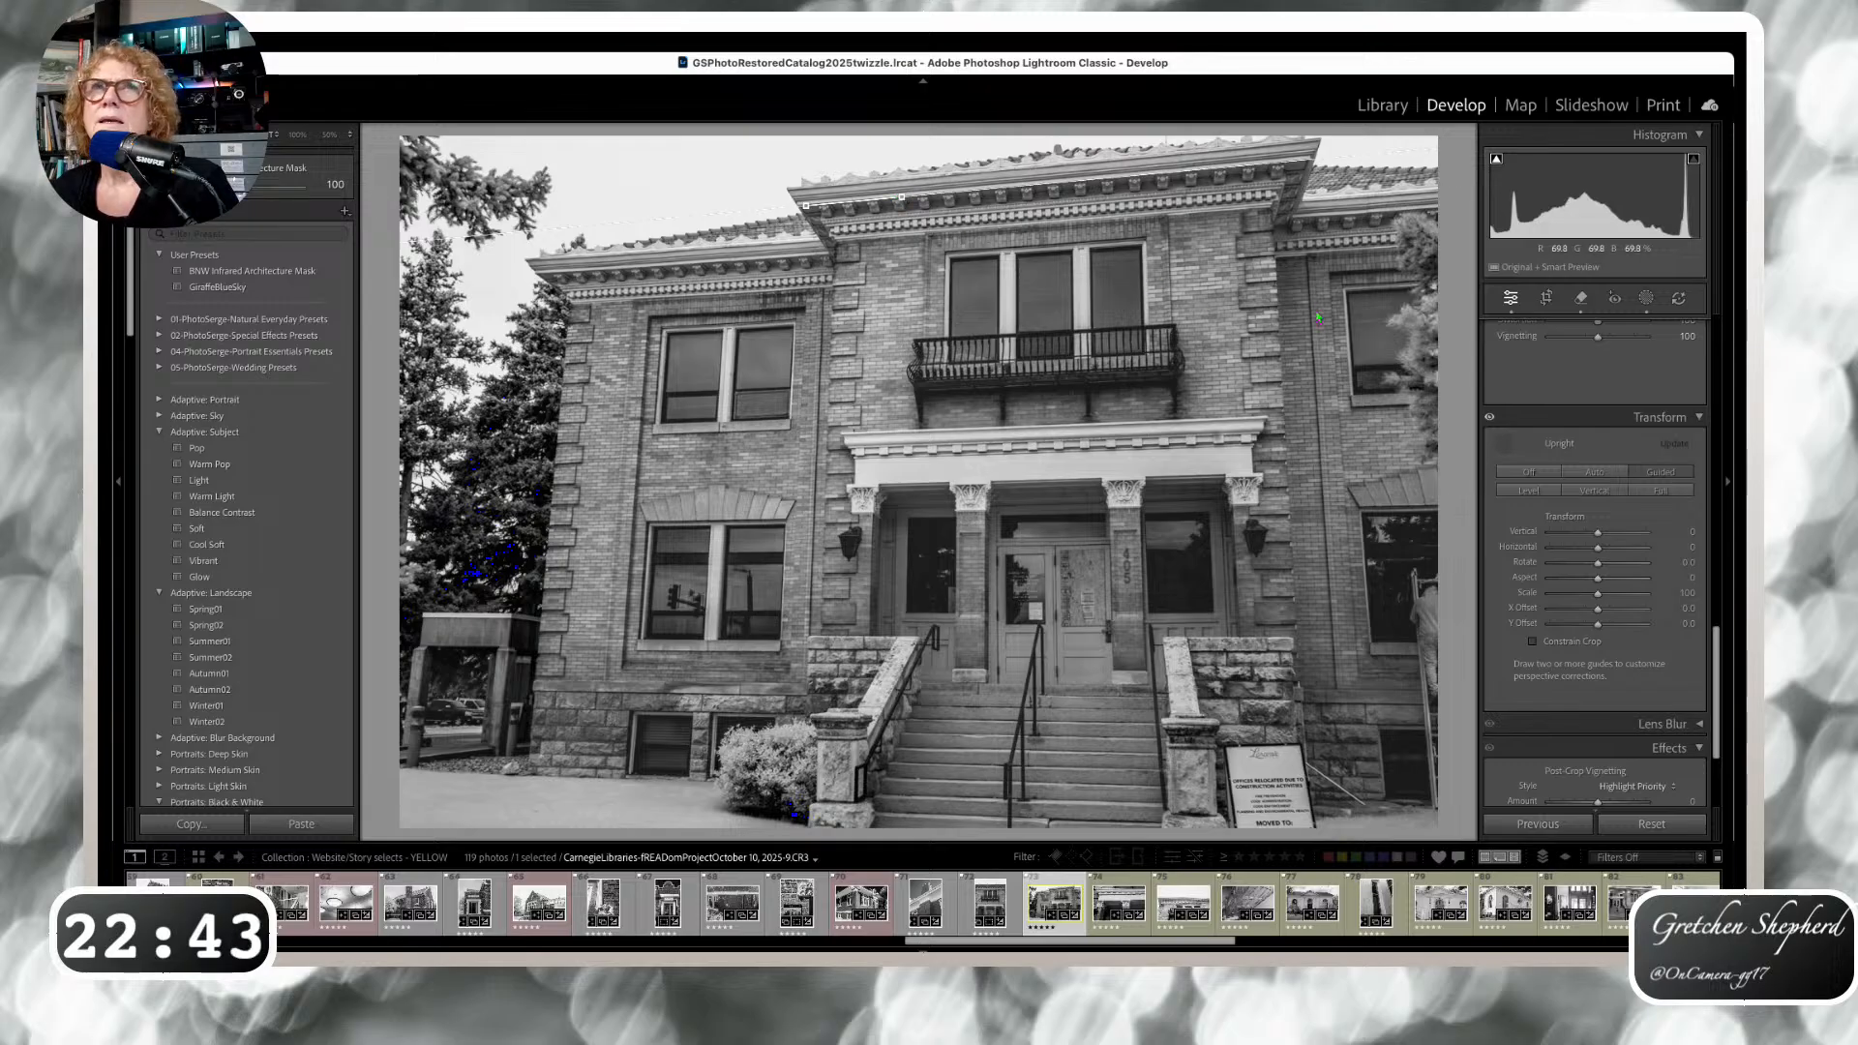
left_click_drag(1309, 291, 1310, 315)
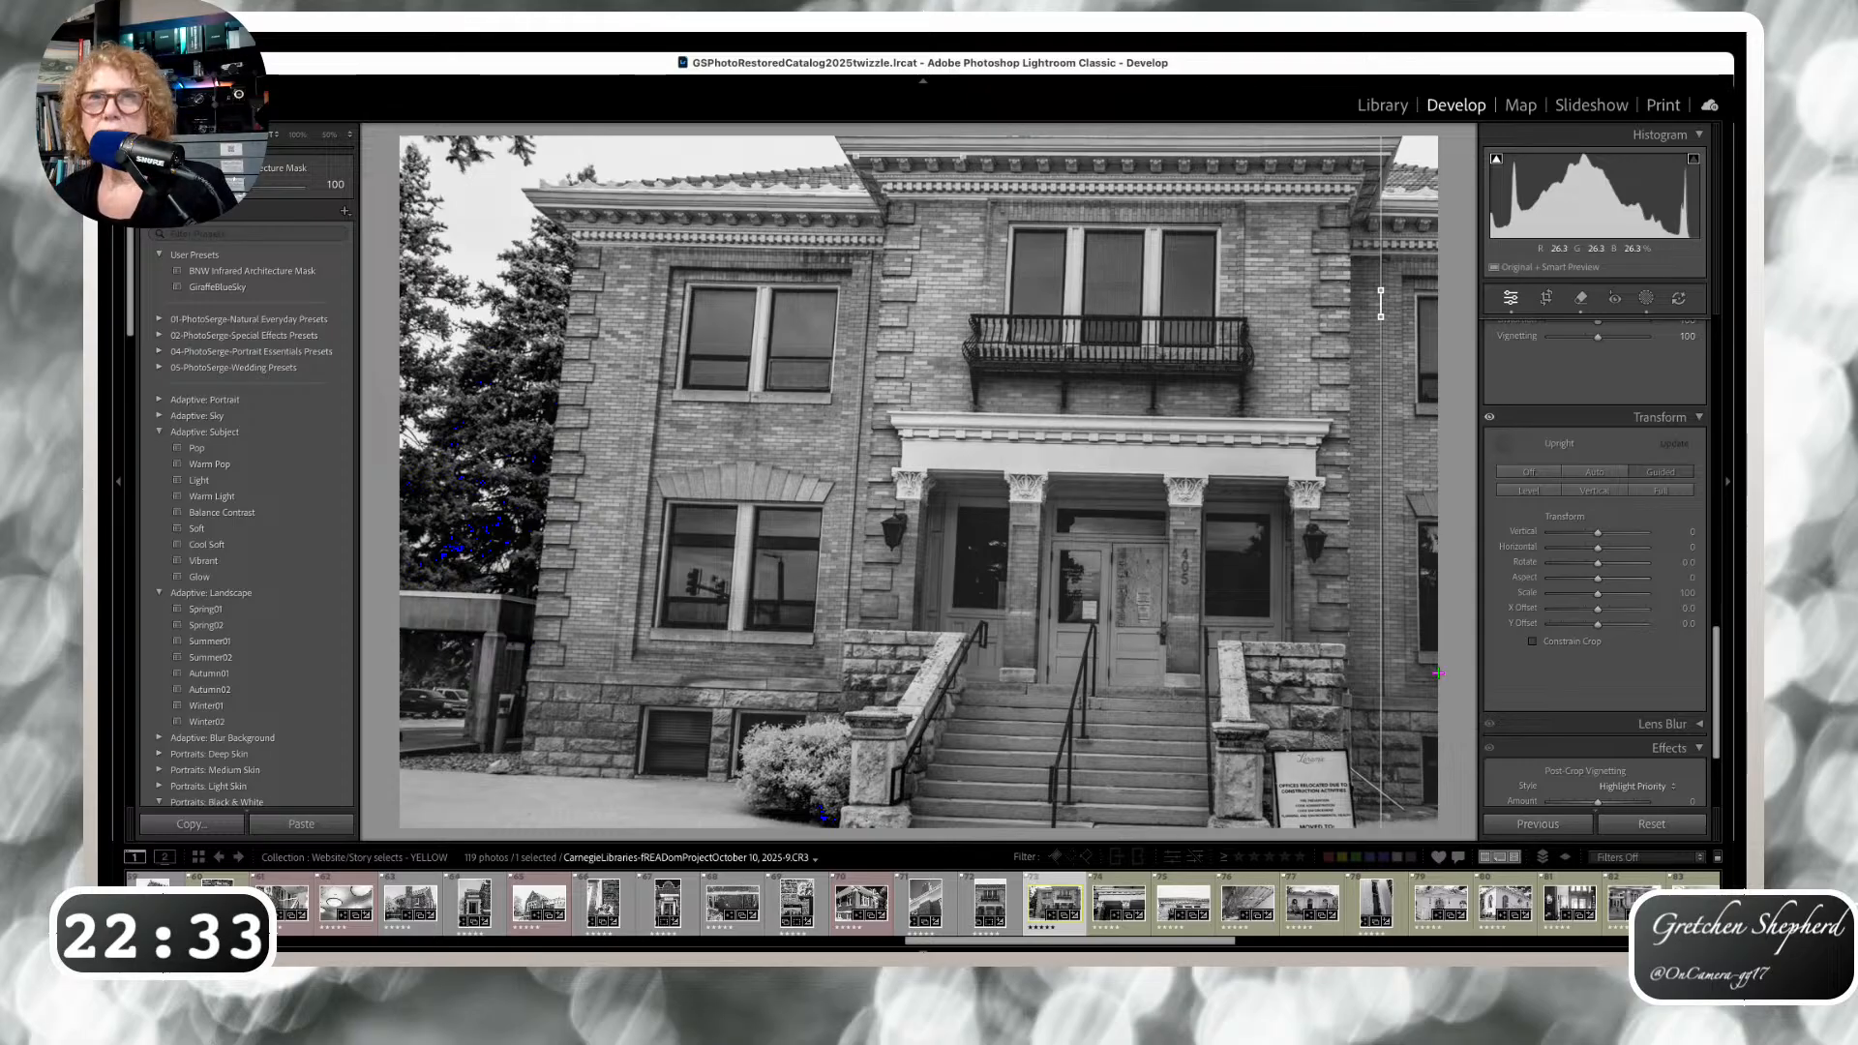
left_click(1583, 489)
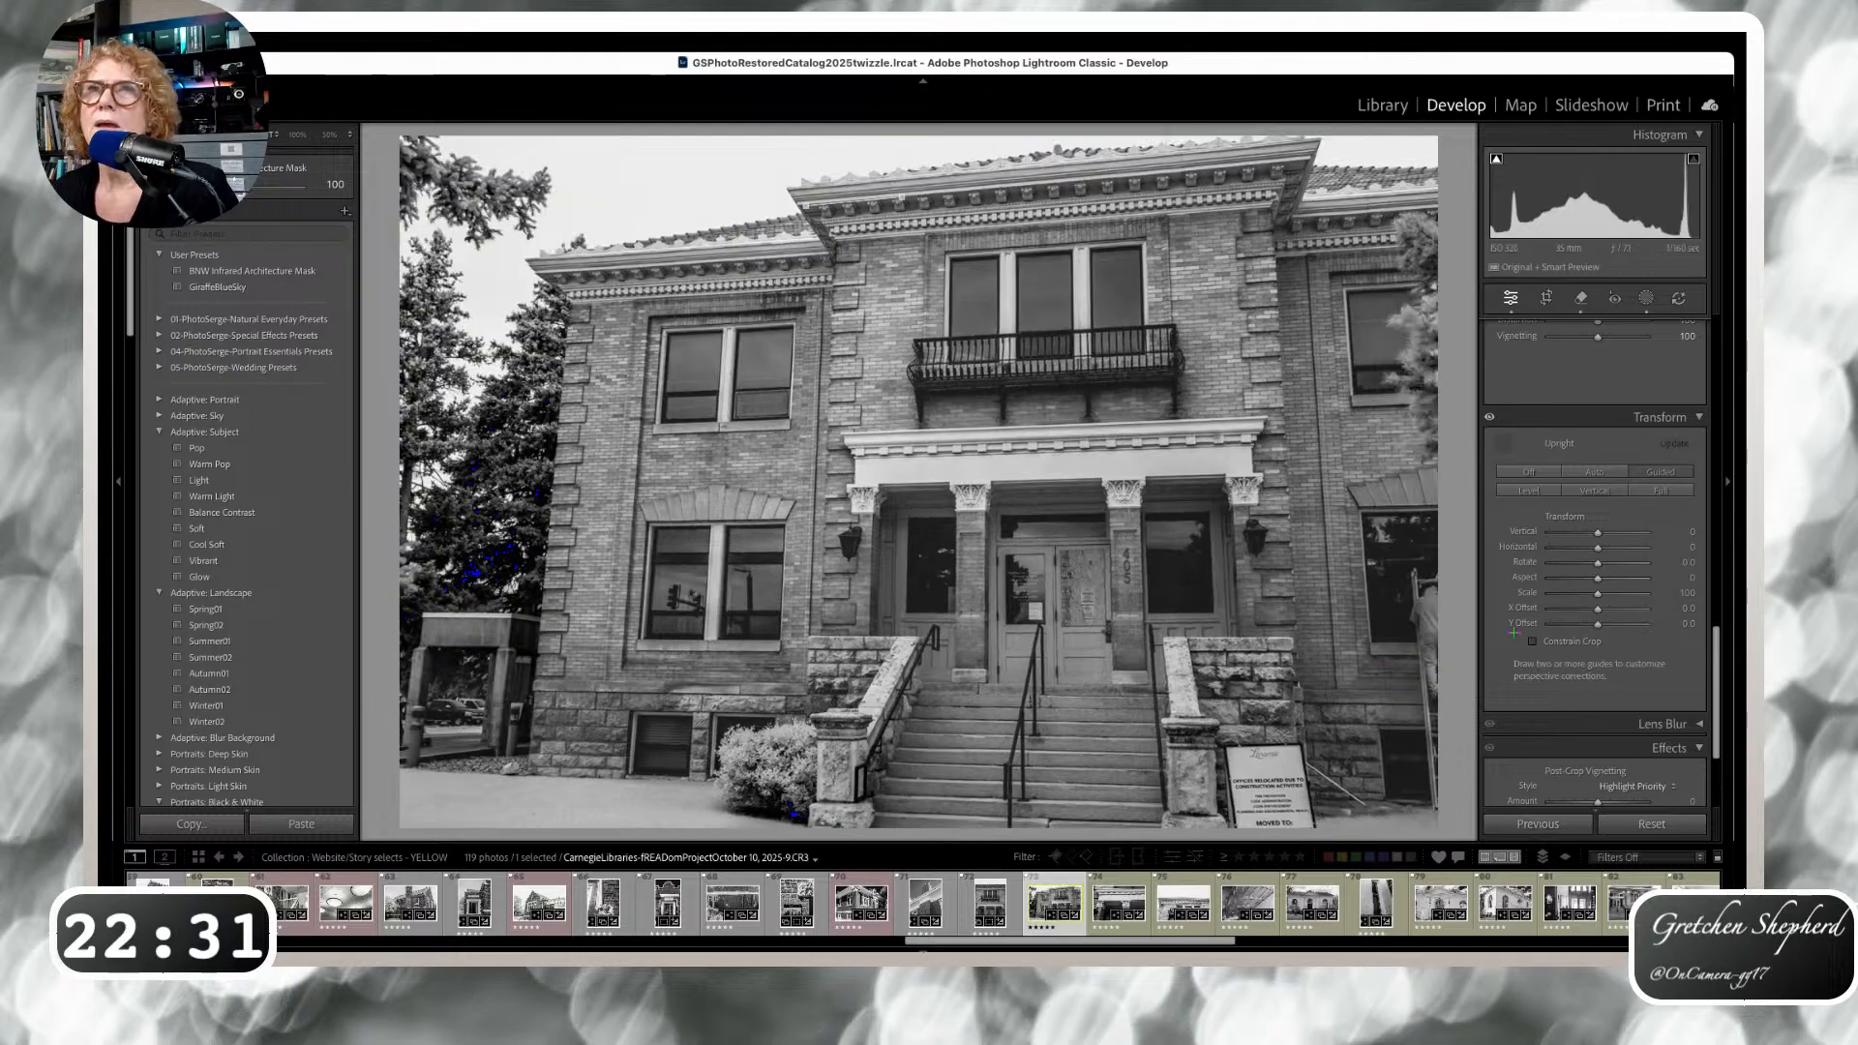
Apply Auto Upright to the facade photo and fine-tune its transform to Vertical -4 and Rotate +0.2.
left_click(1585, 475)
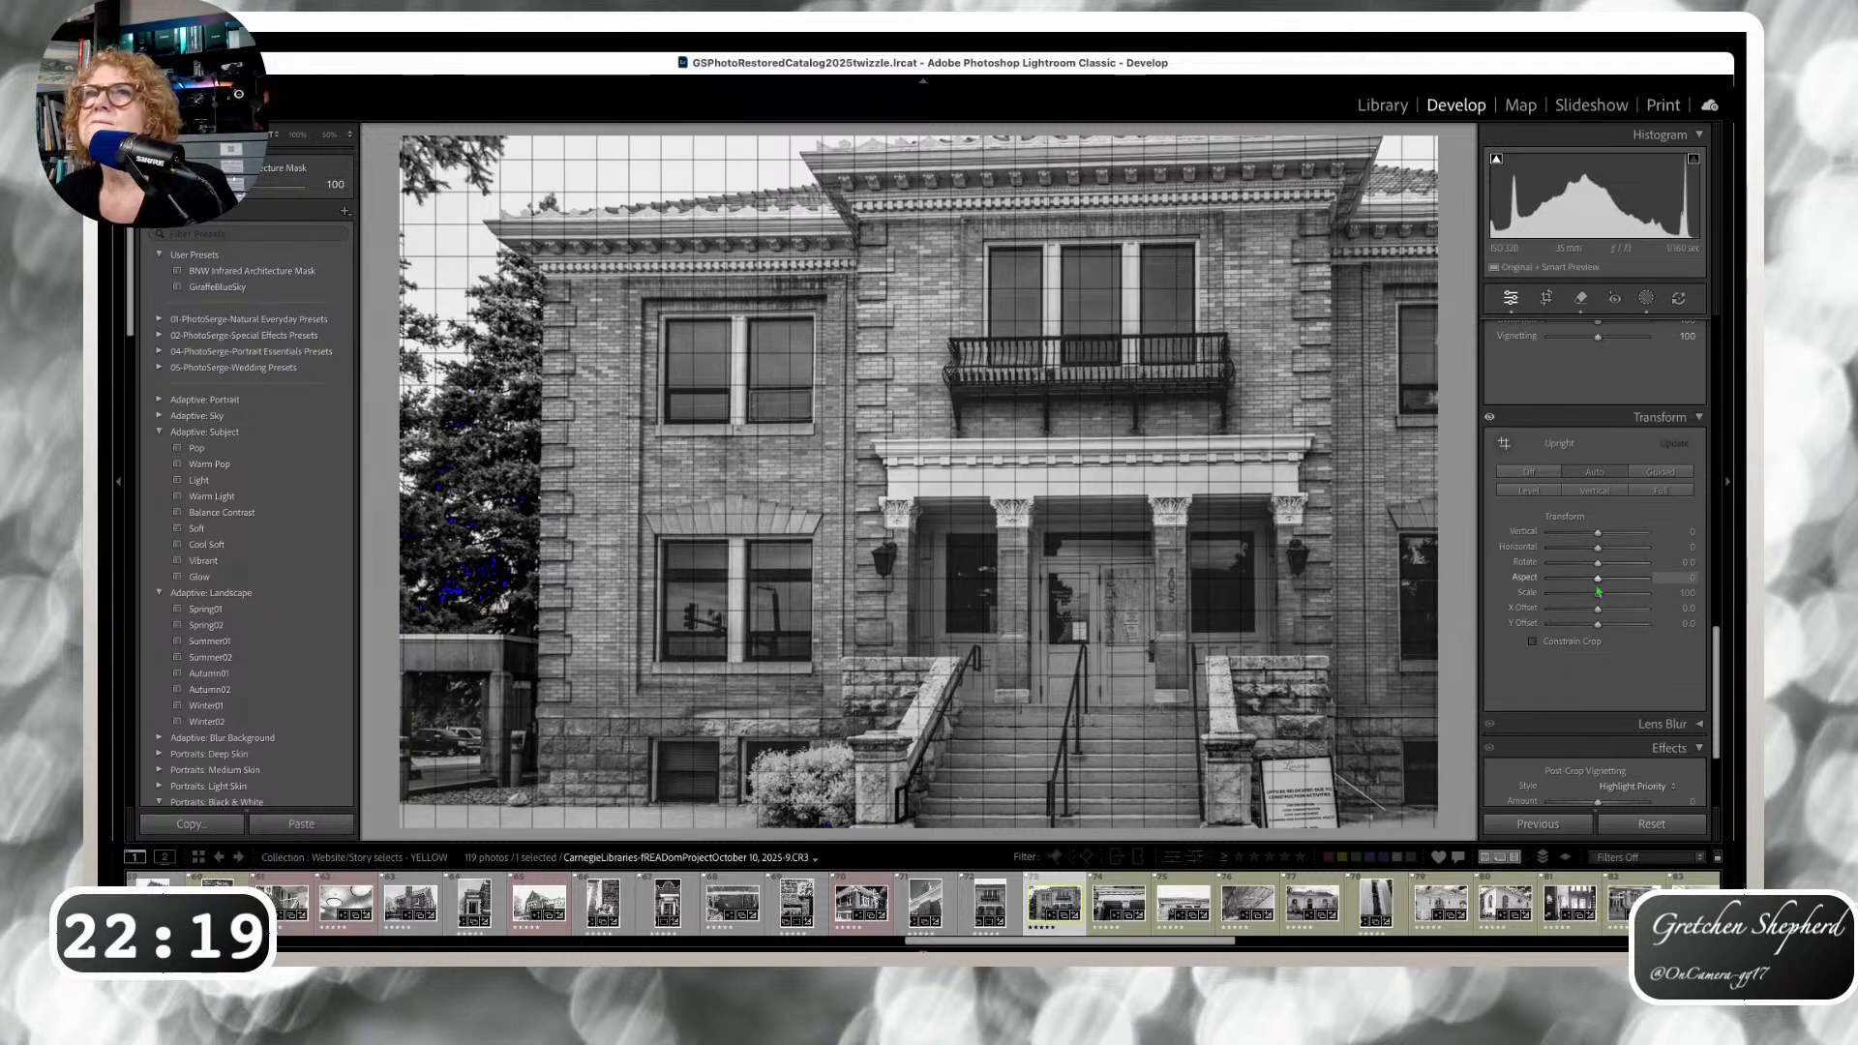
left_click_drag(1597, 533, 1595, 531)
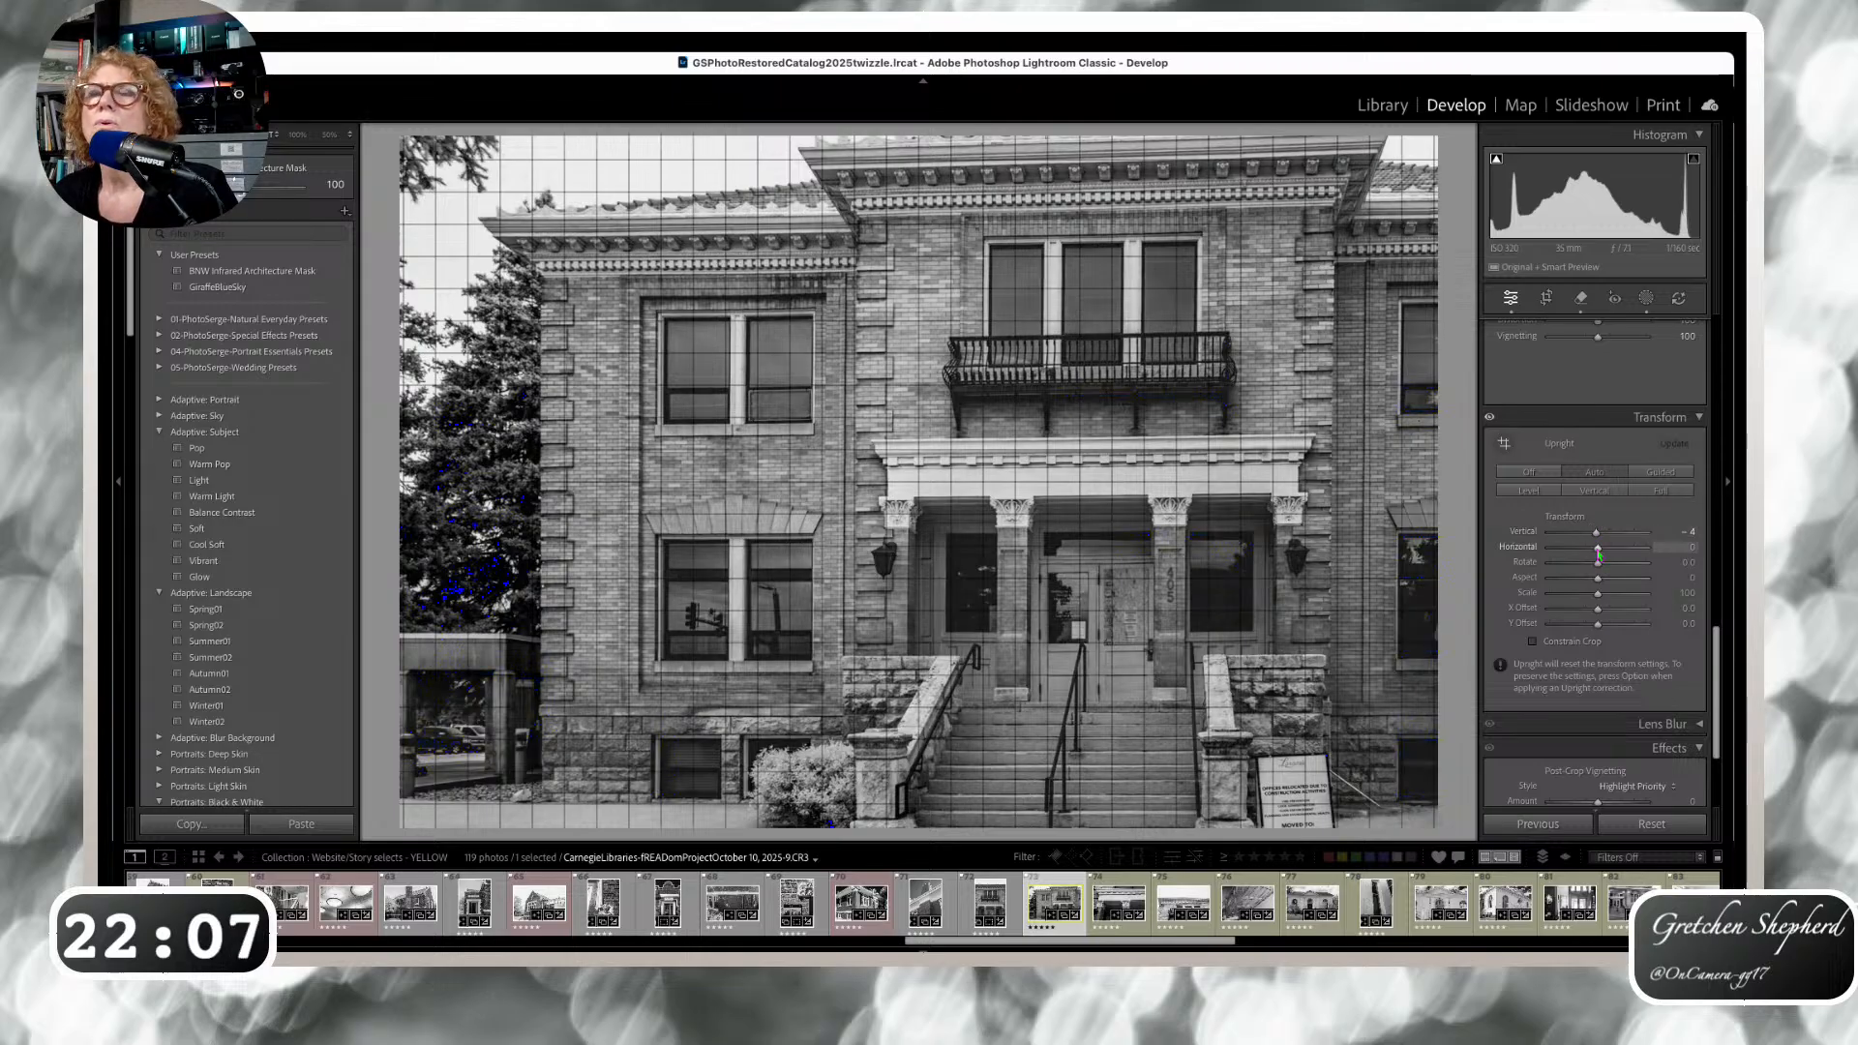
left_click_drag(1598, 565, 1599, 565)
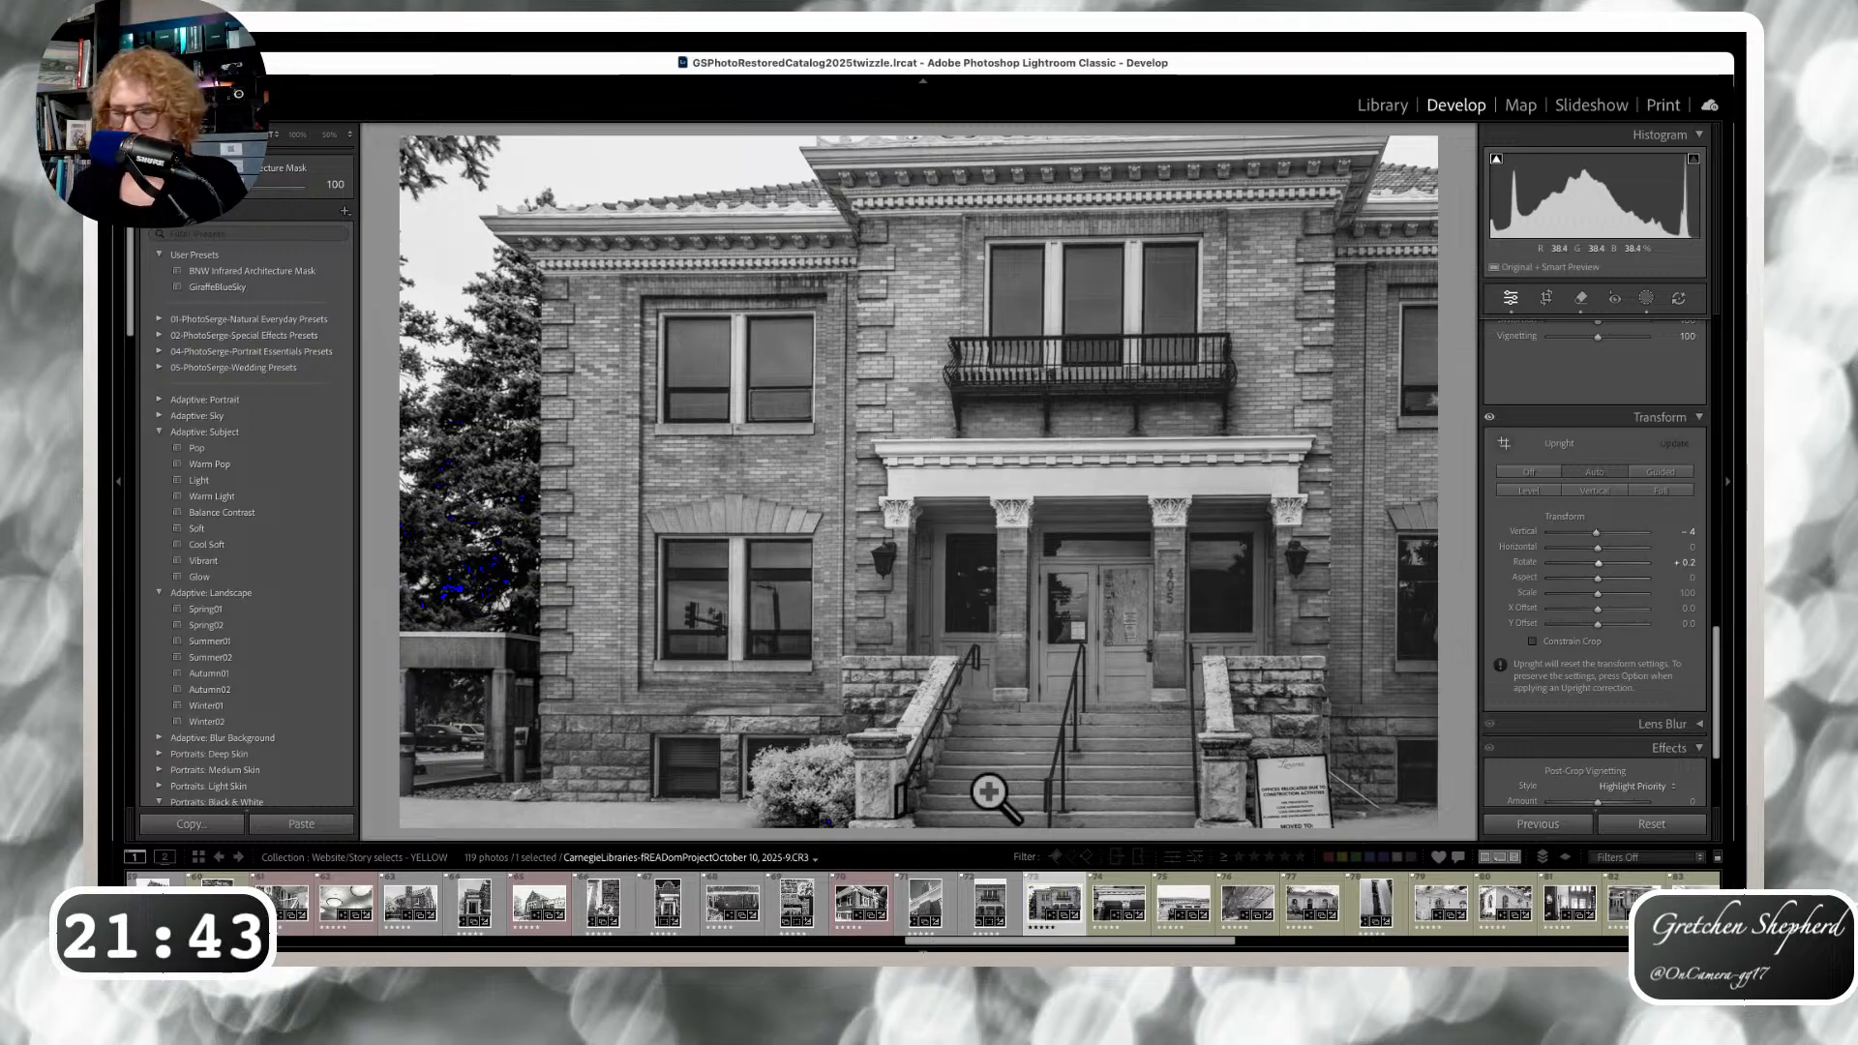
Apply the "BNW Infrared Architecture Mask" preset to the next two photos, the column capitals close-up and the iron balcony.
key("Right")
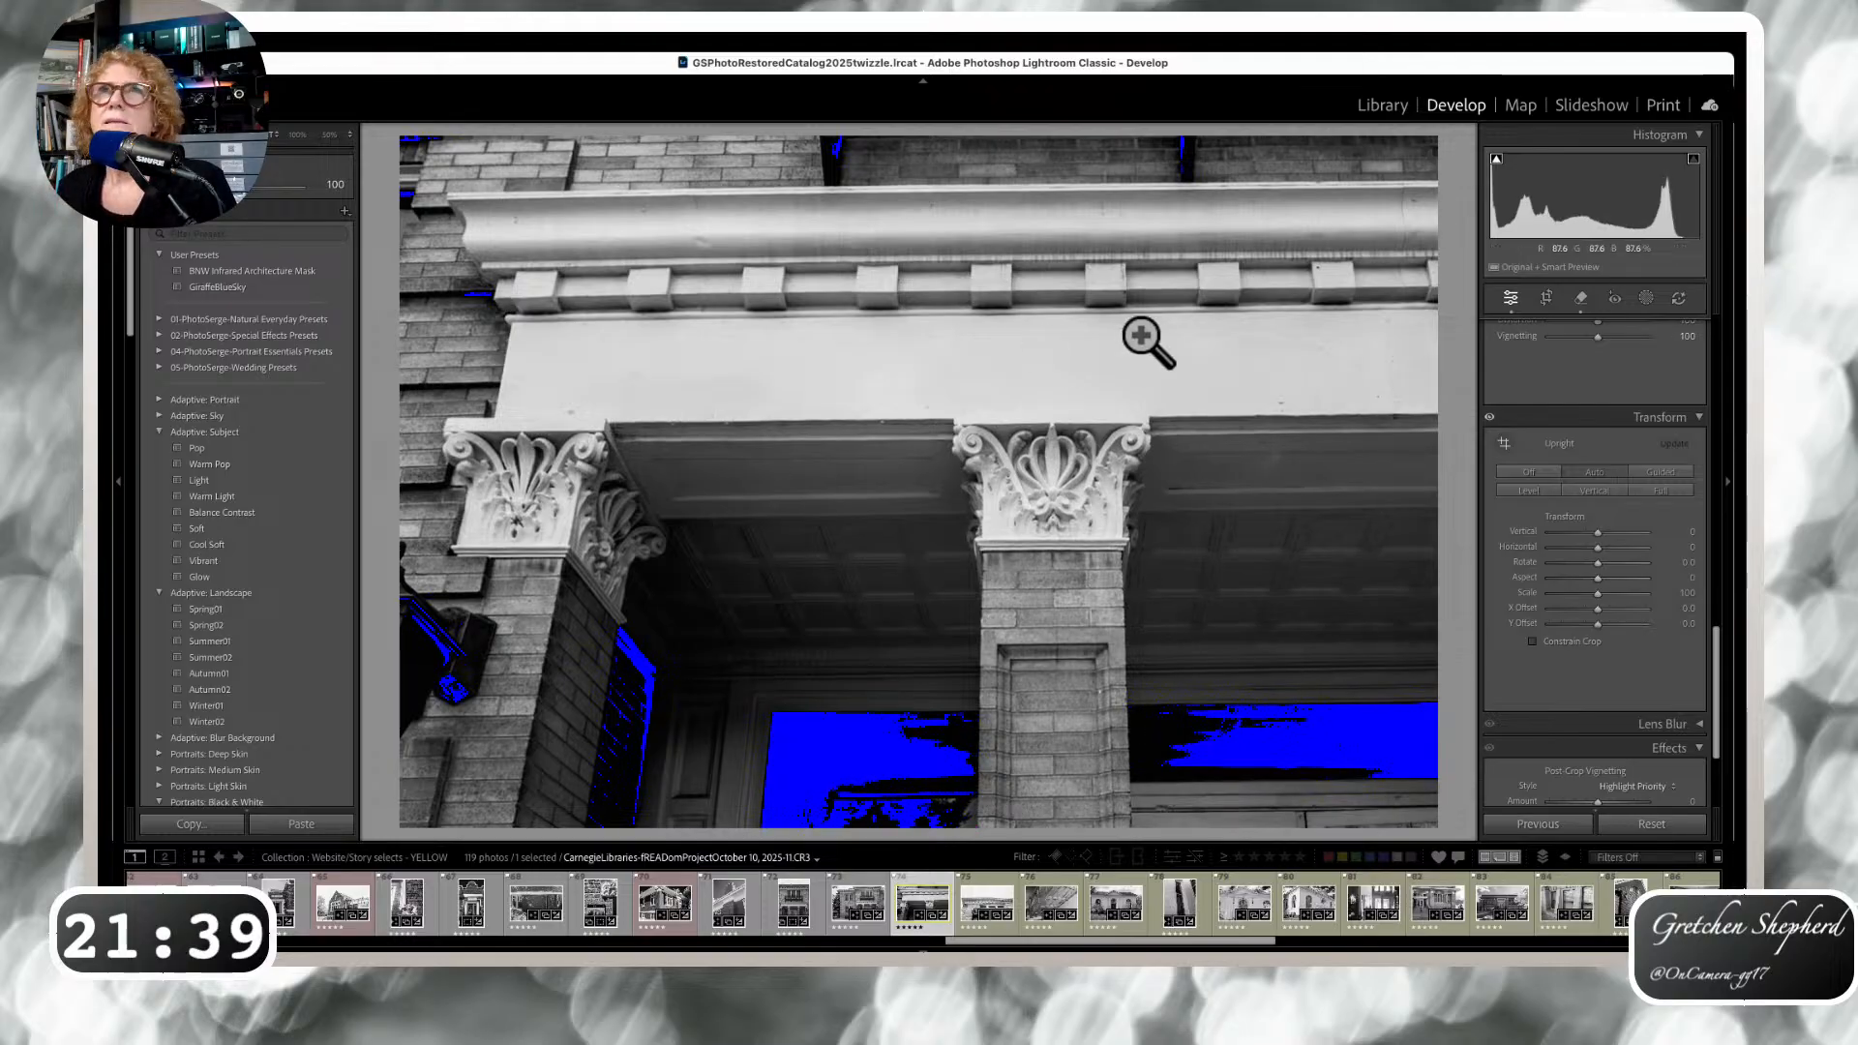
left_click(240, 273)
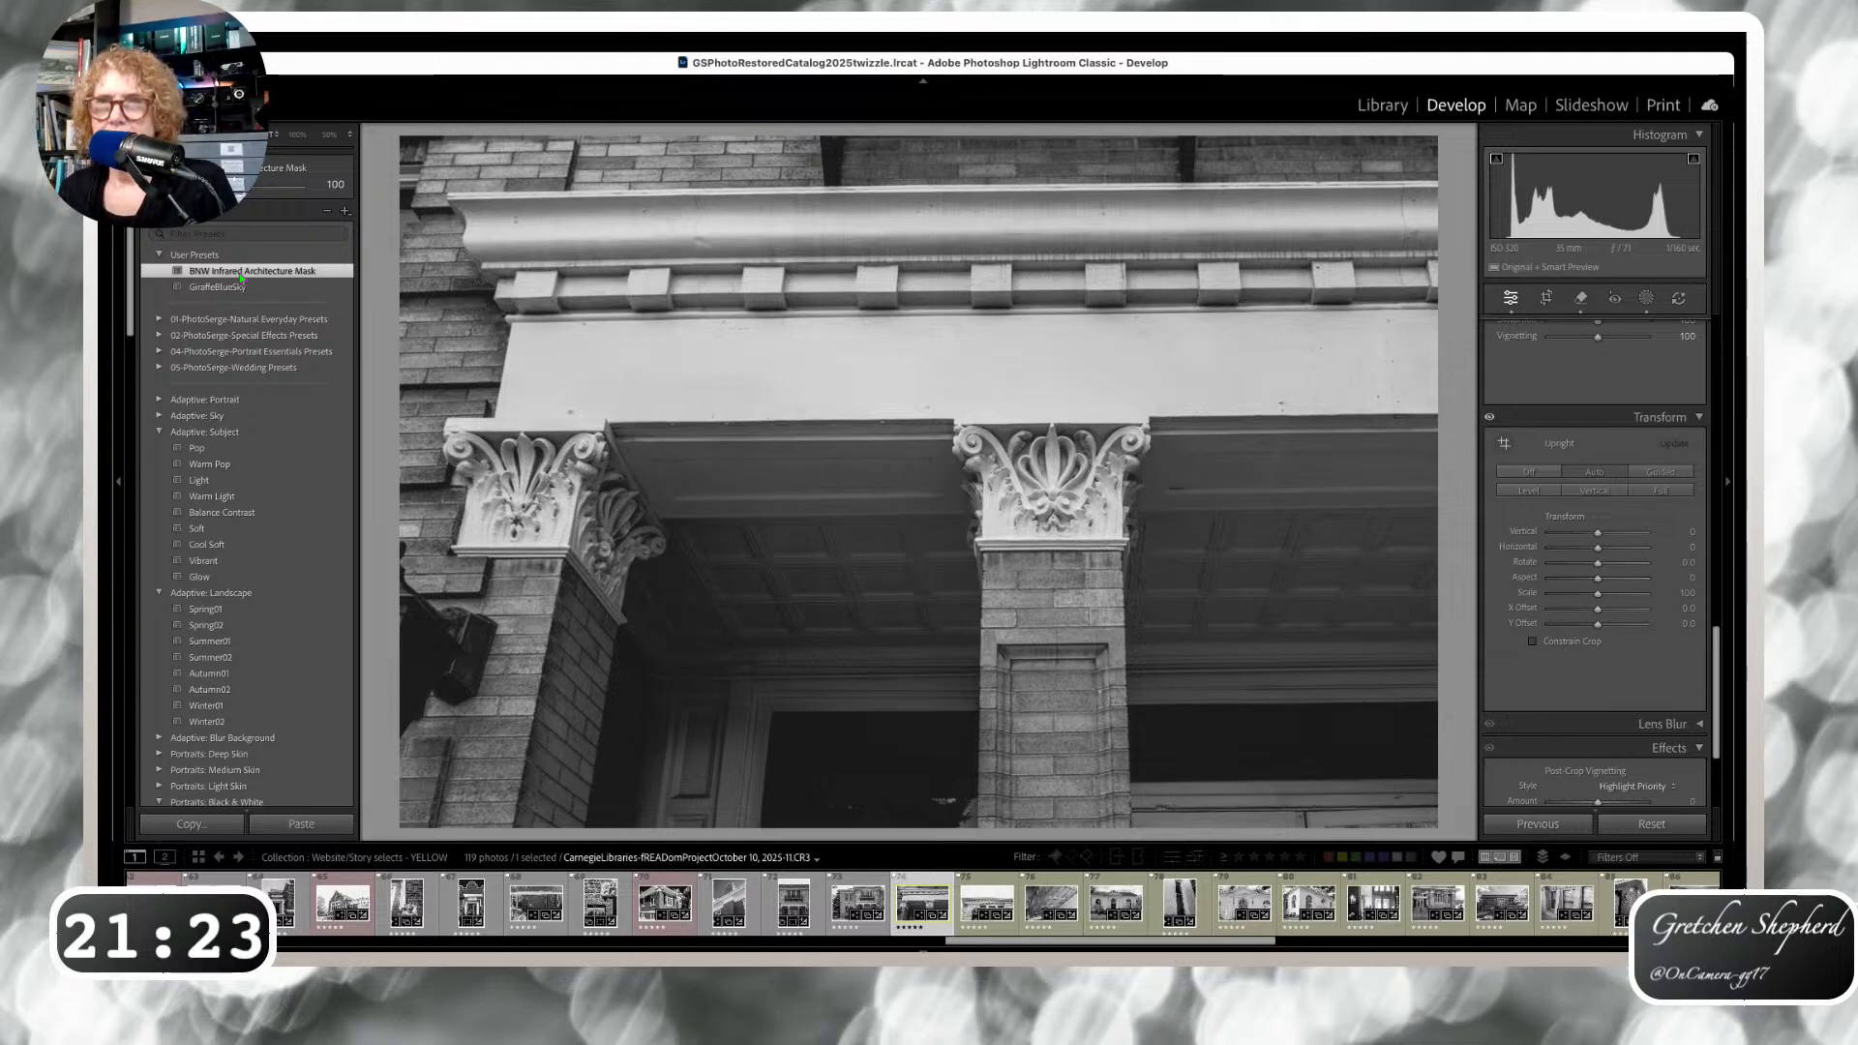
key("Right")
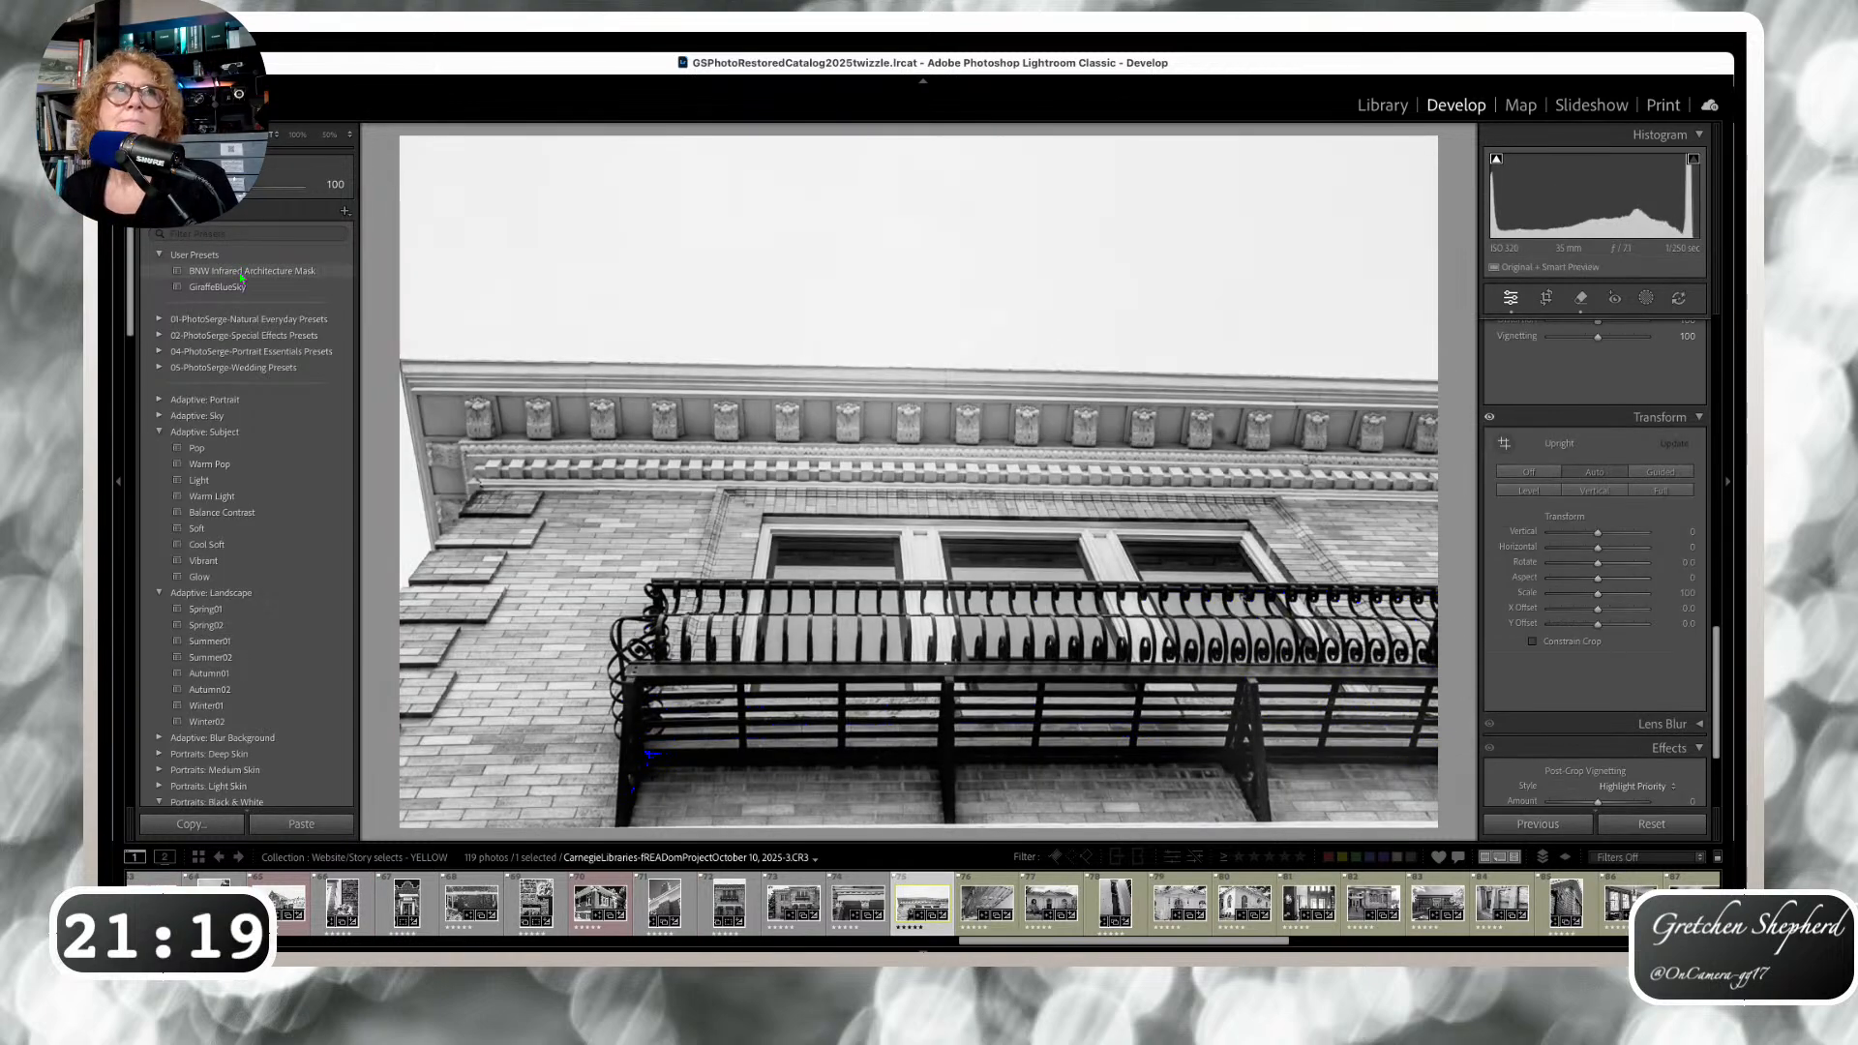
left_click(241, 272)
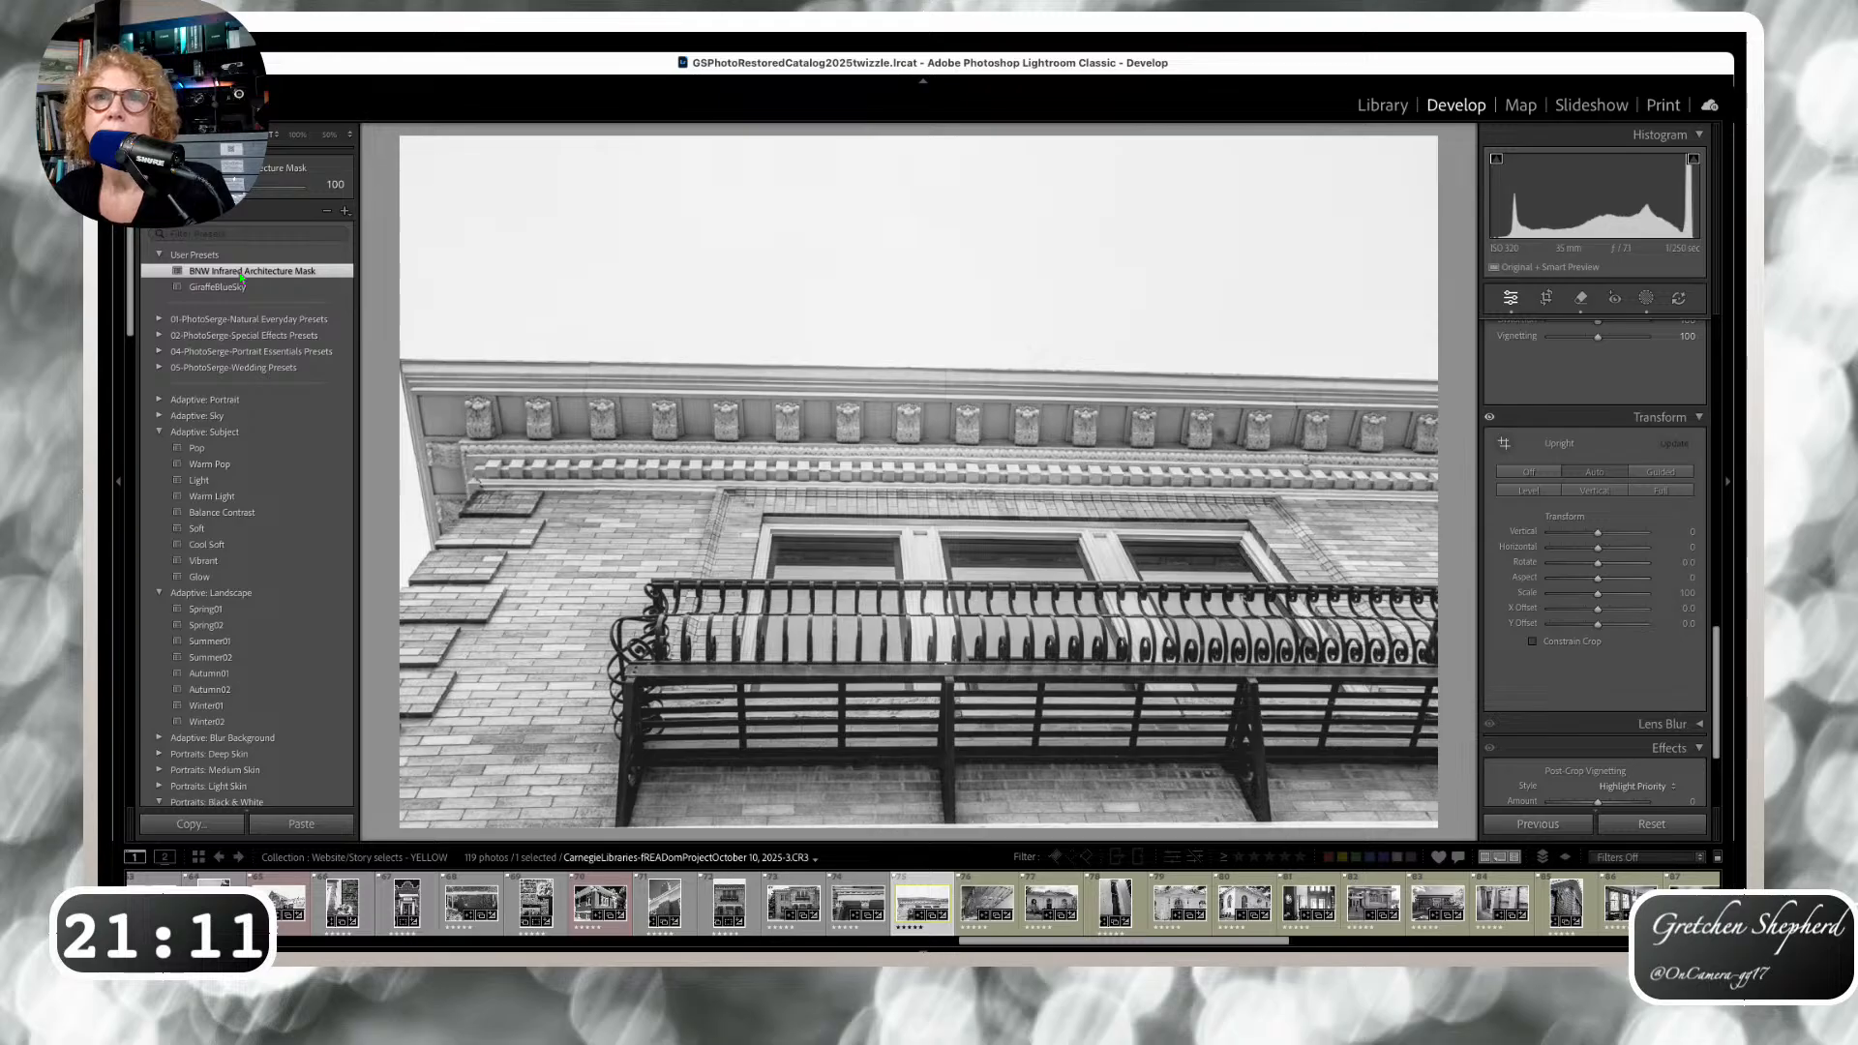
Add an inverted copy of the balcony photo's building mask to cover the sky, with Exposure -2.31, Highlights -100 and Whites -20.
left_click(1646, 299)
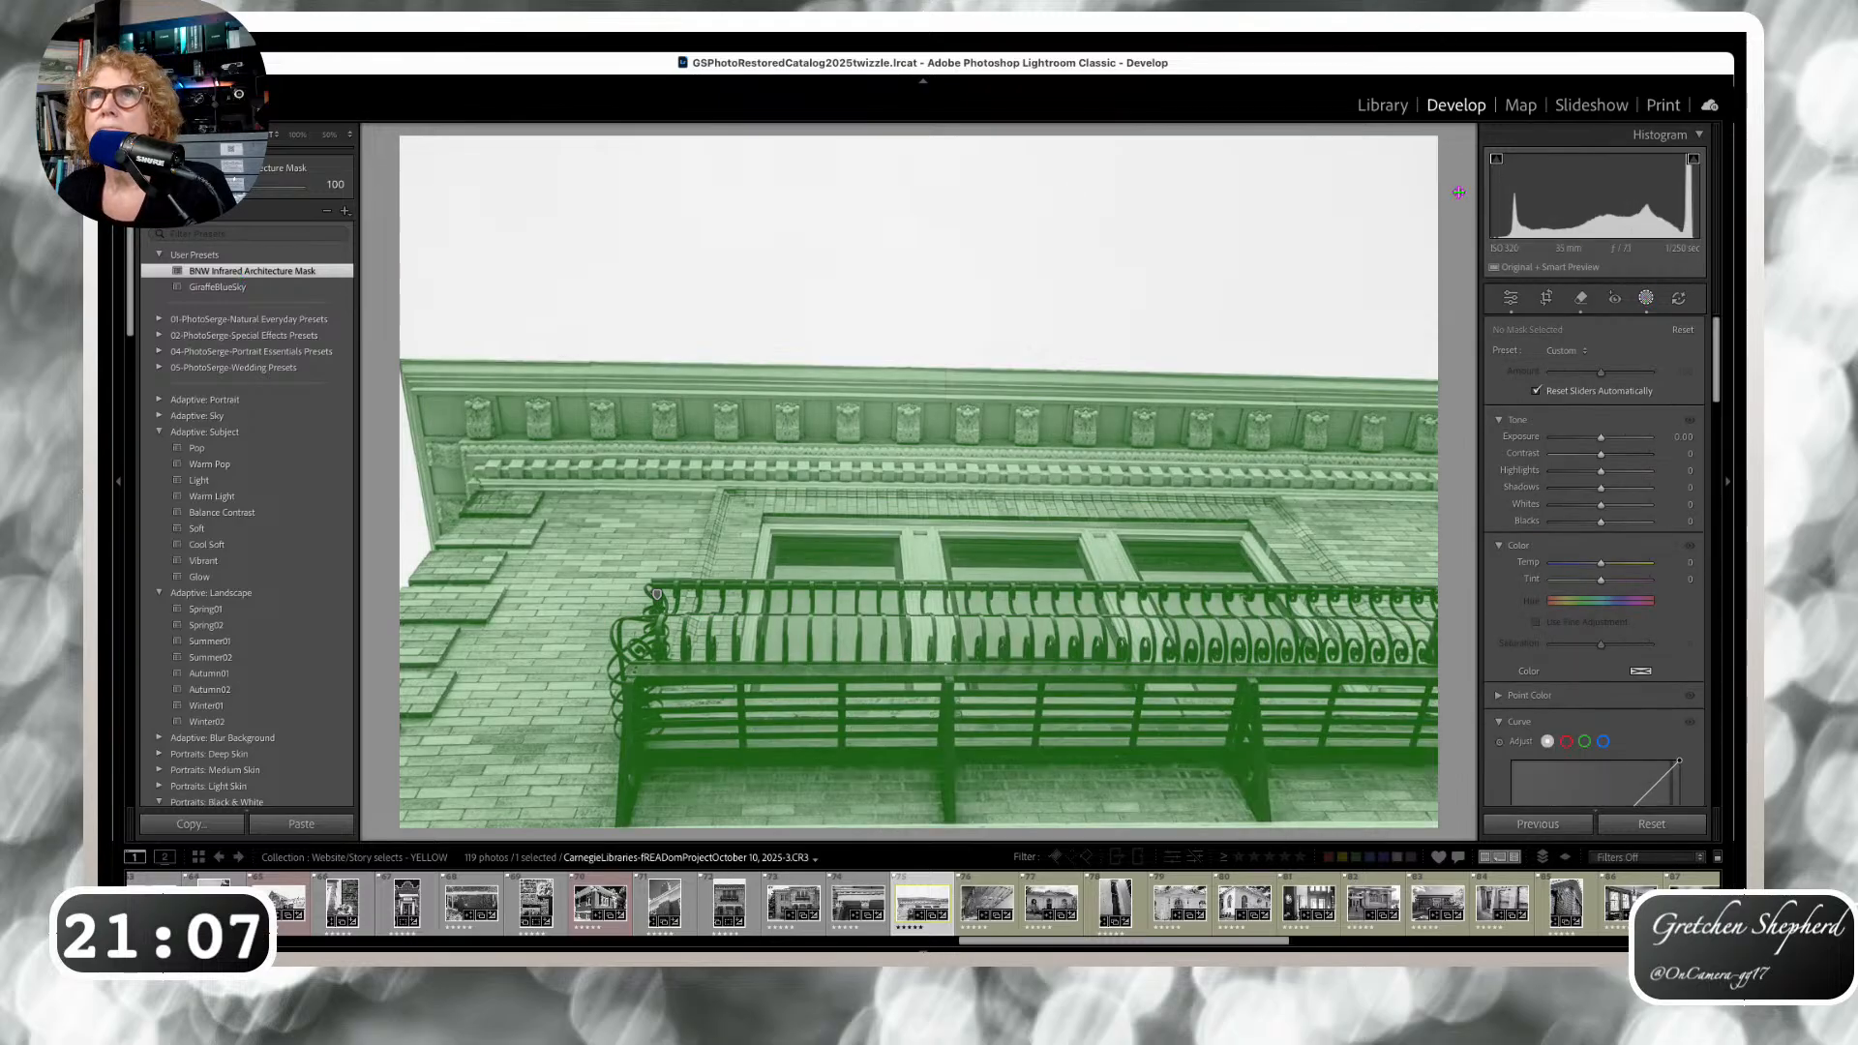
left_click(1488, 248)
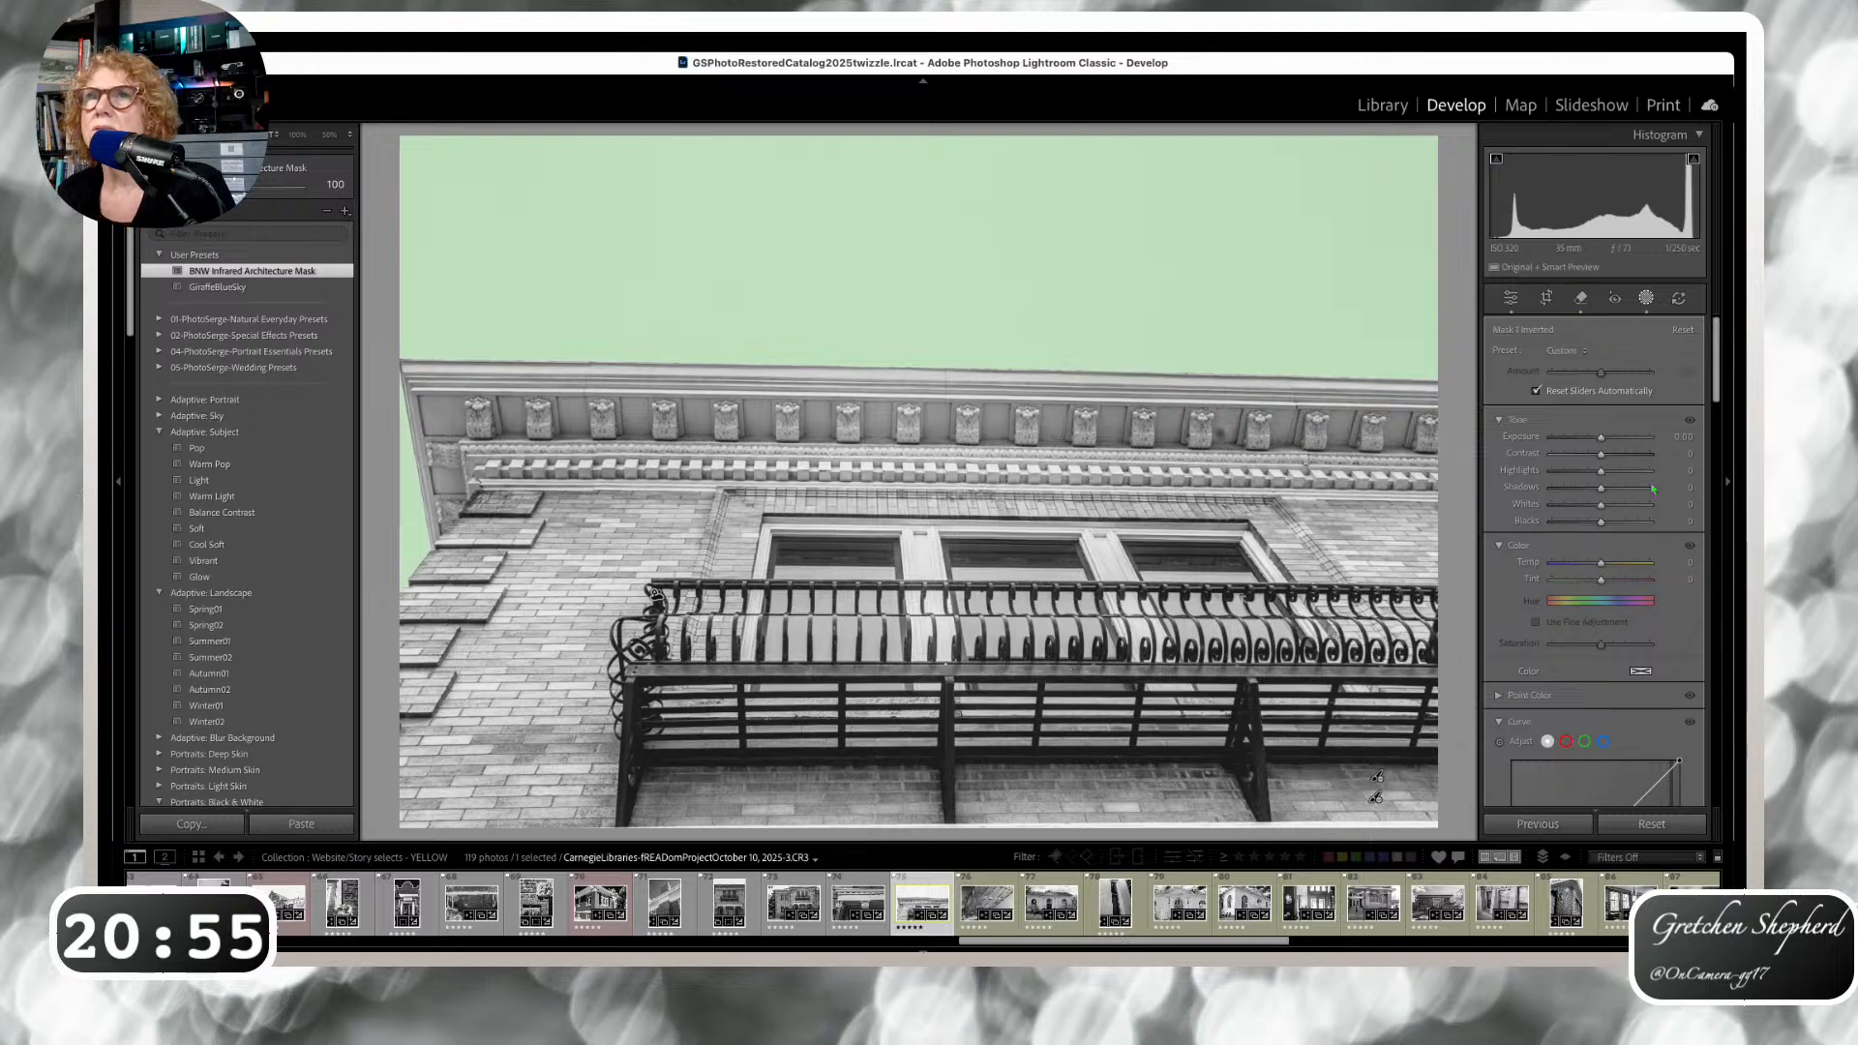
mouse_move(1601, 437)
left_mouse_down()
mouse_move(1579, 472)
mouse_move(1522, 471)
mouse_move(1568, 440)
left_mouse_up()
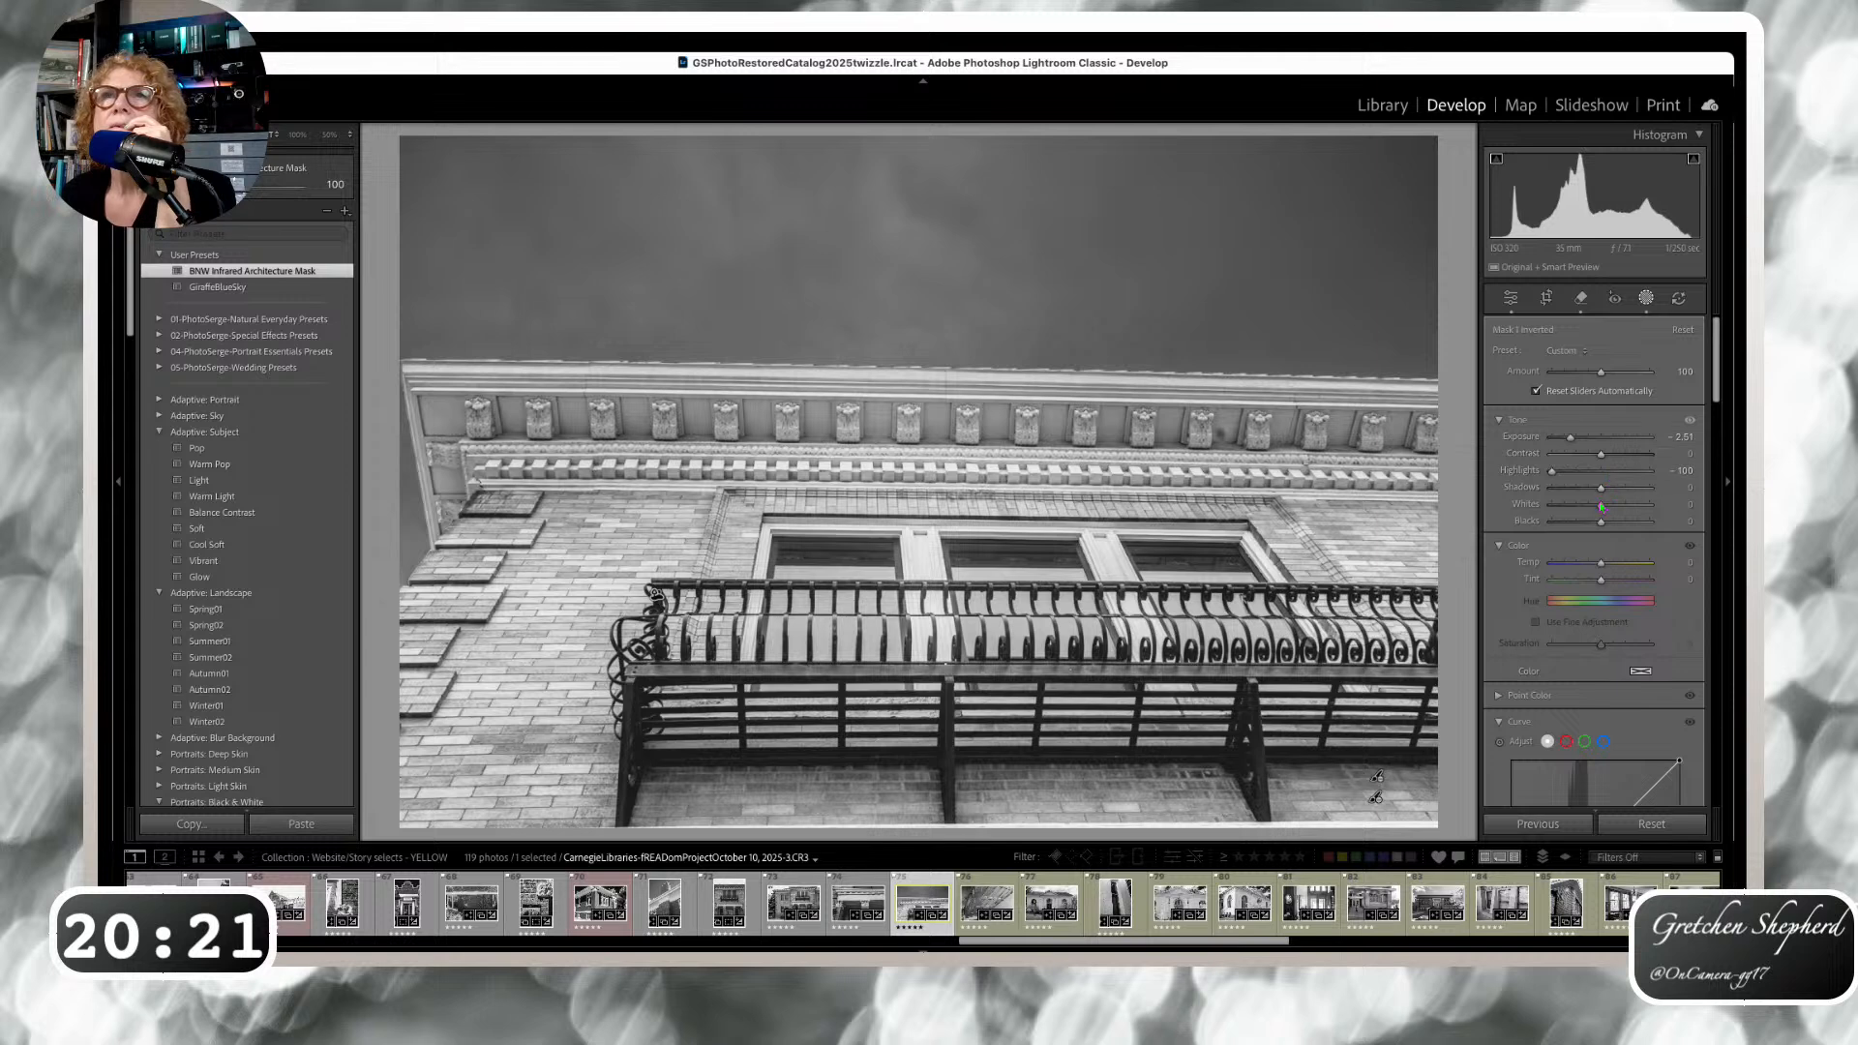
left_click_drag(1601, 504, 1597, 505)
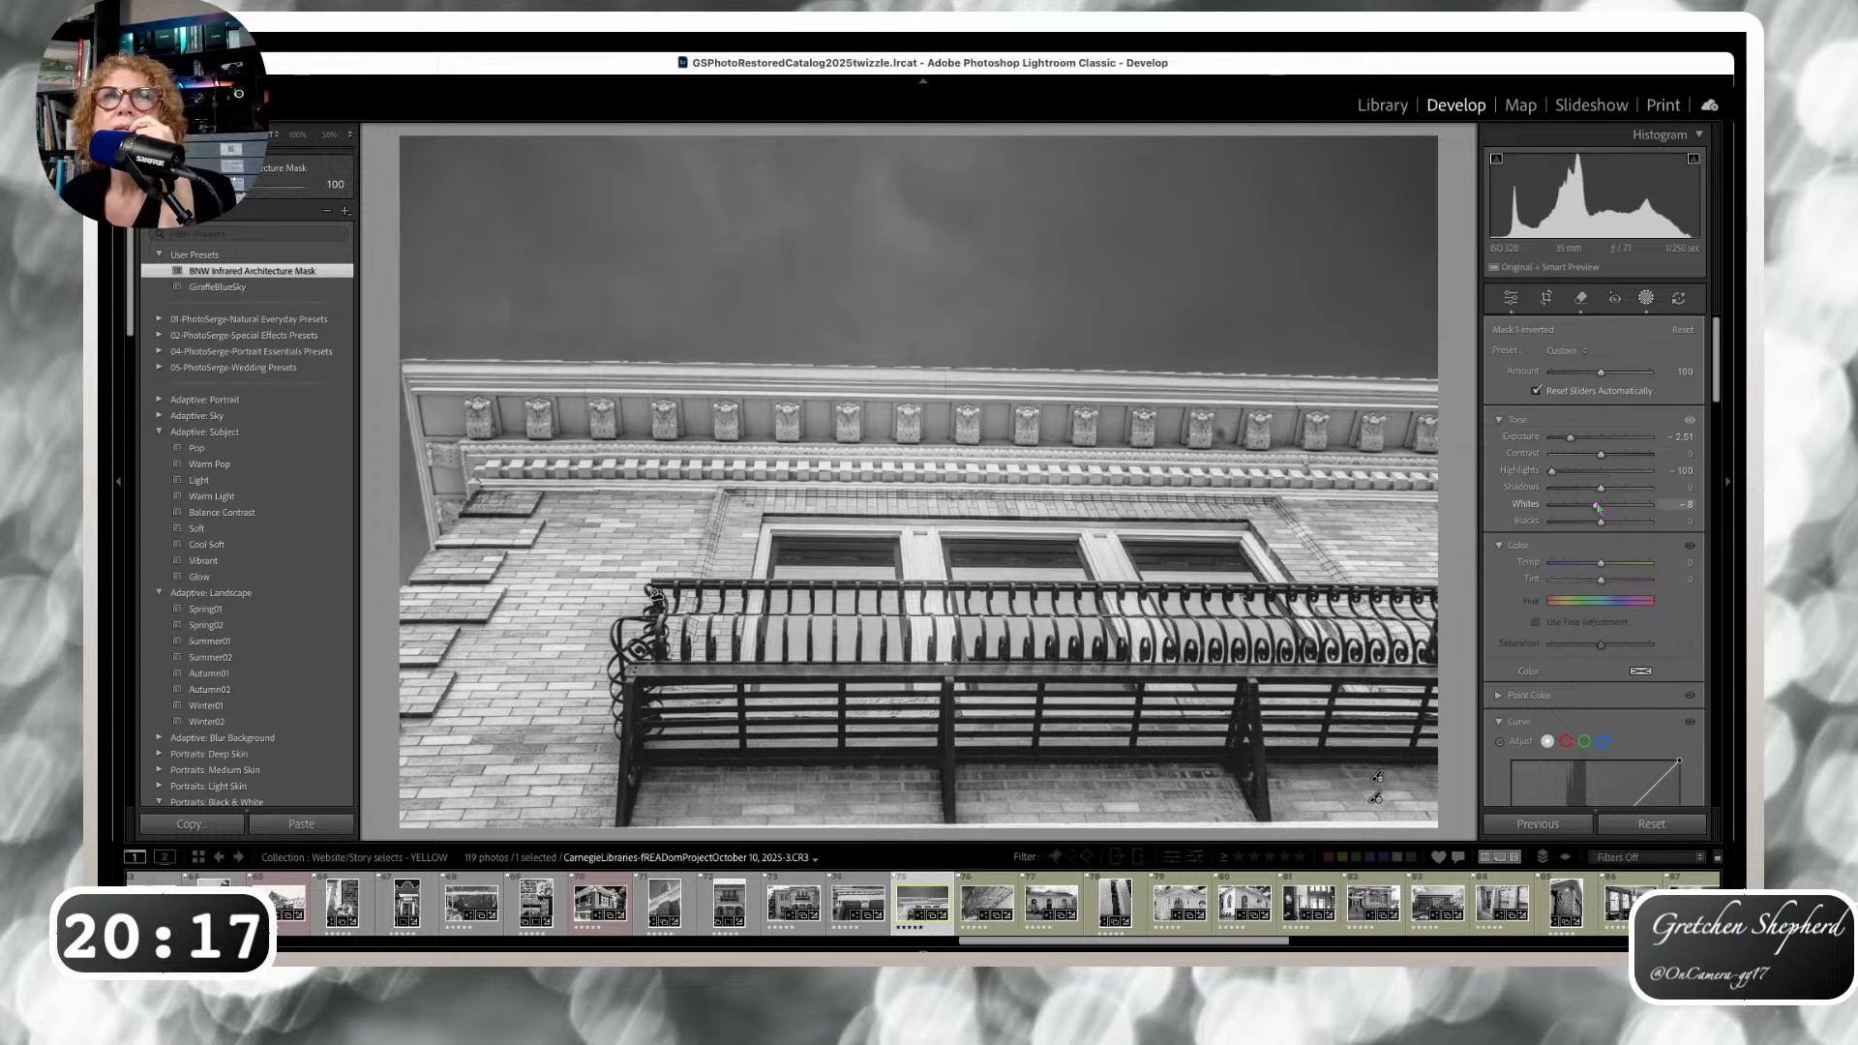
left_click_drag(1598, 505, 1592, 505)
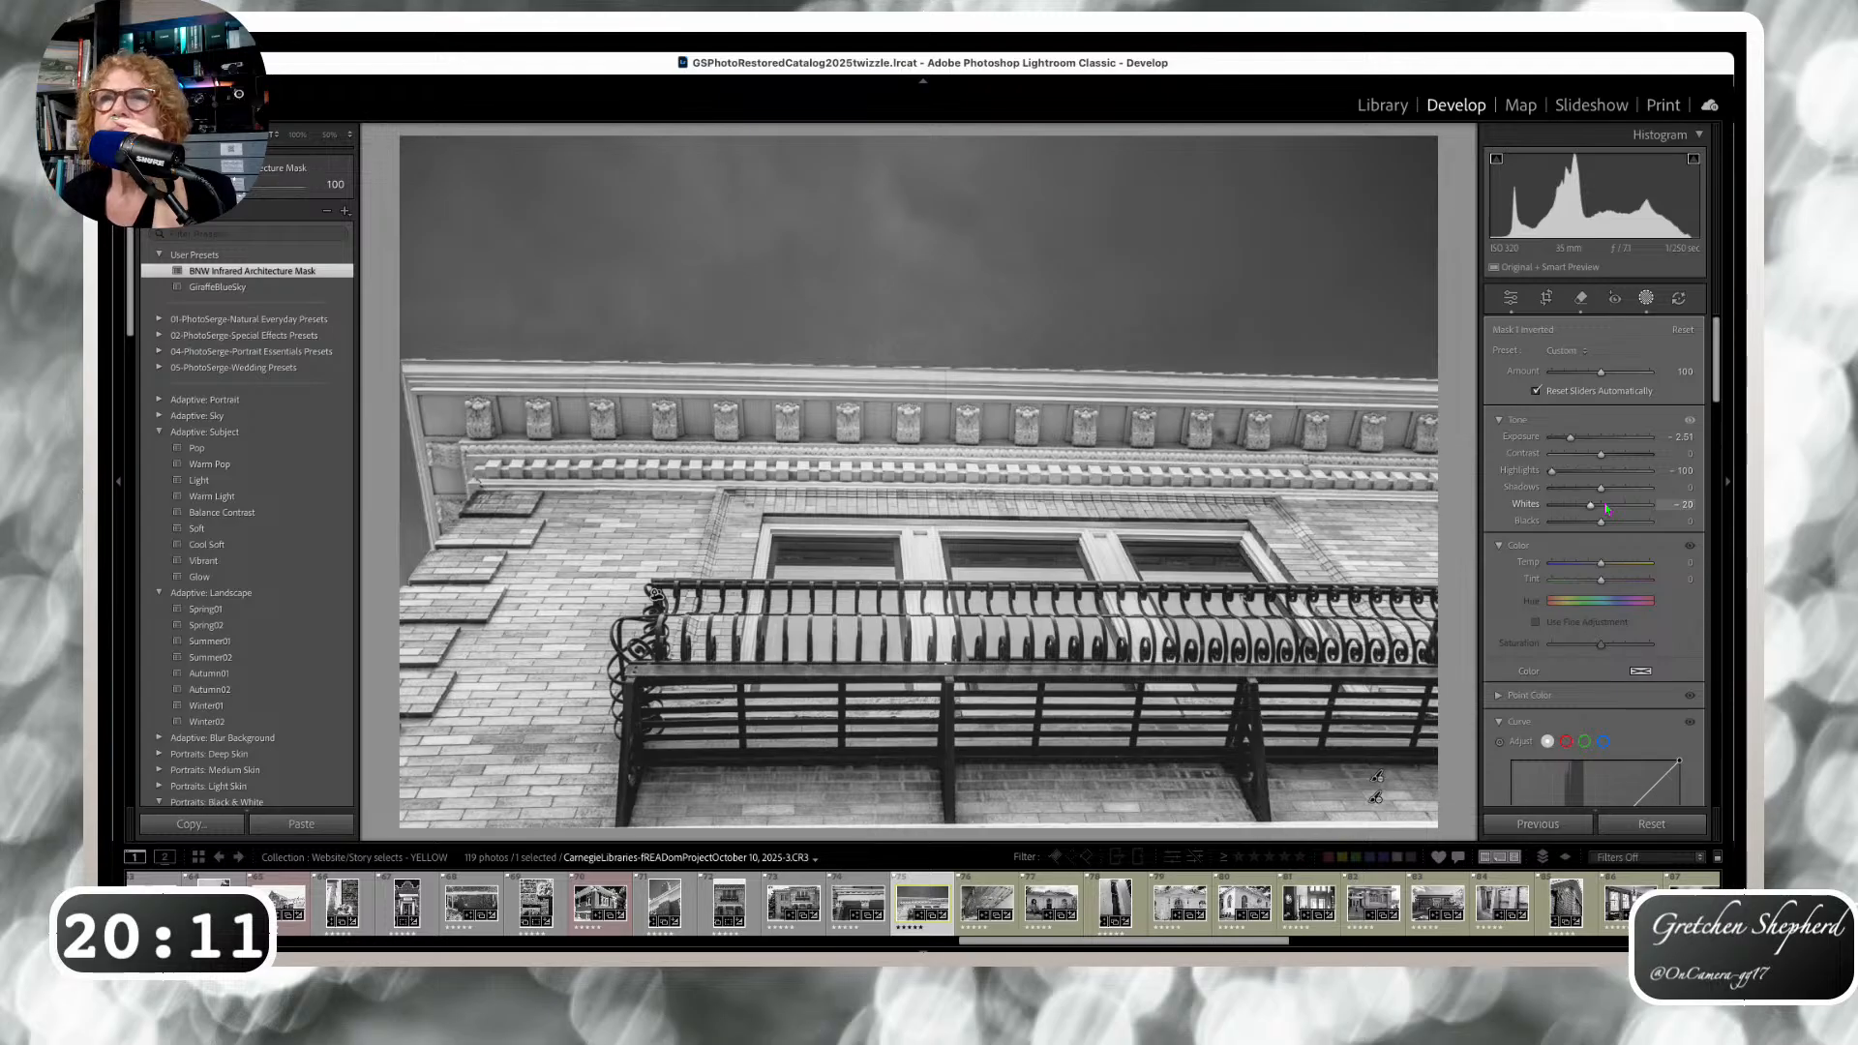
Raise the Amount of the balcony photo's building mask, Mask 1, to 140 and return to the general edit settings.
left_click(1462, 235)
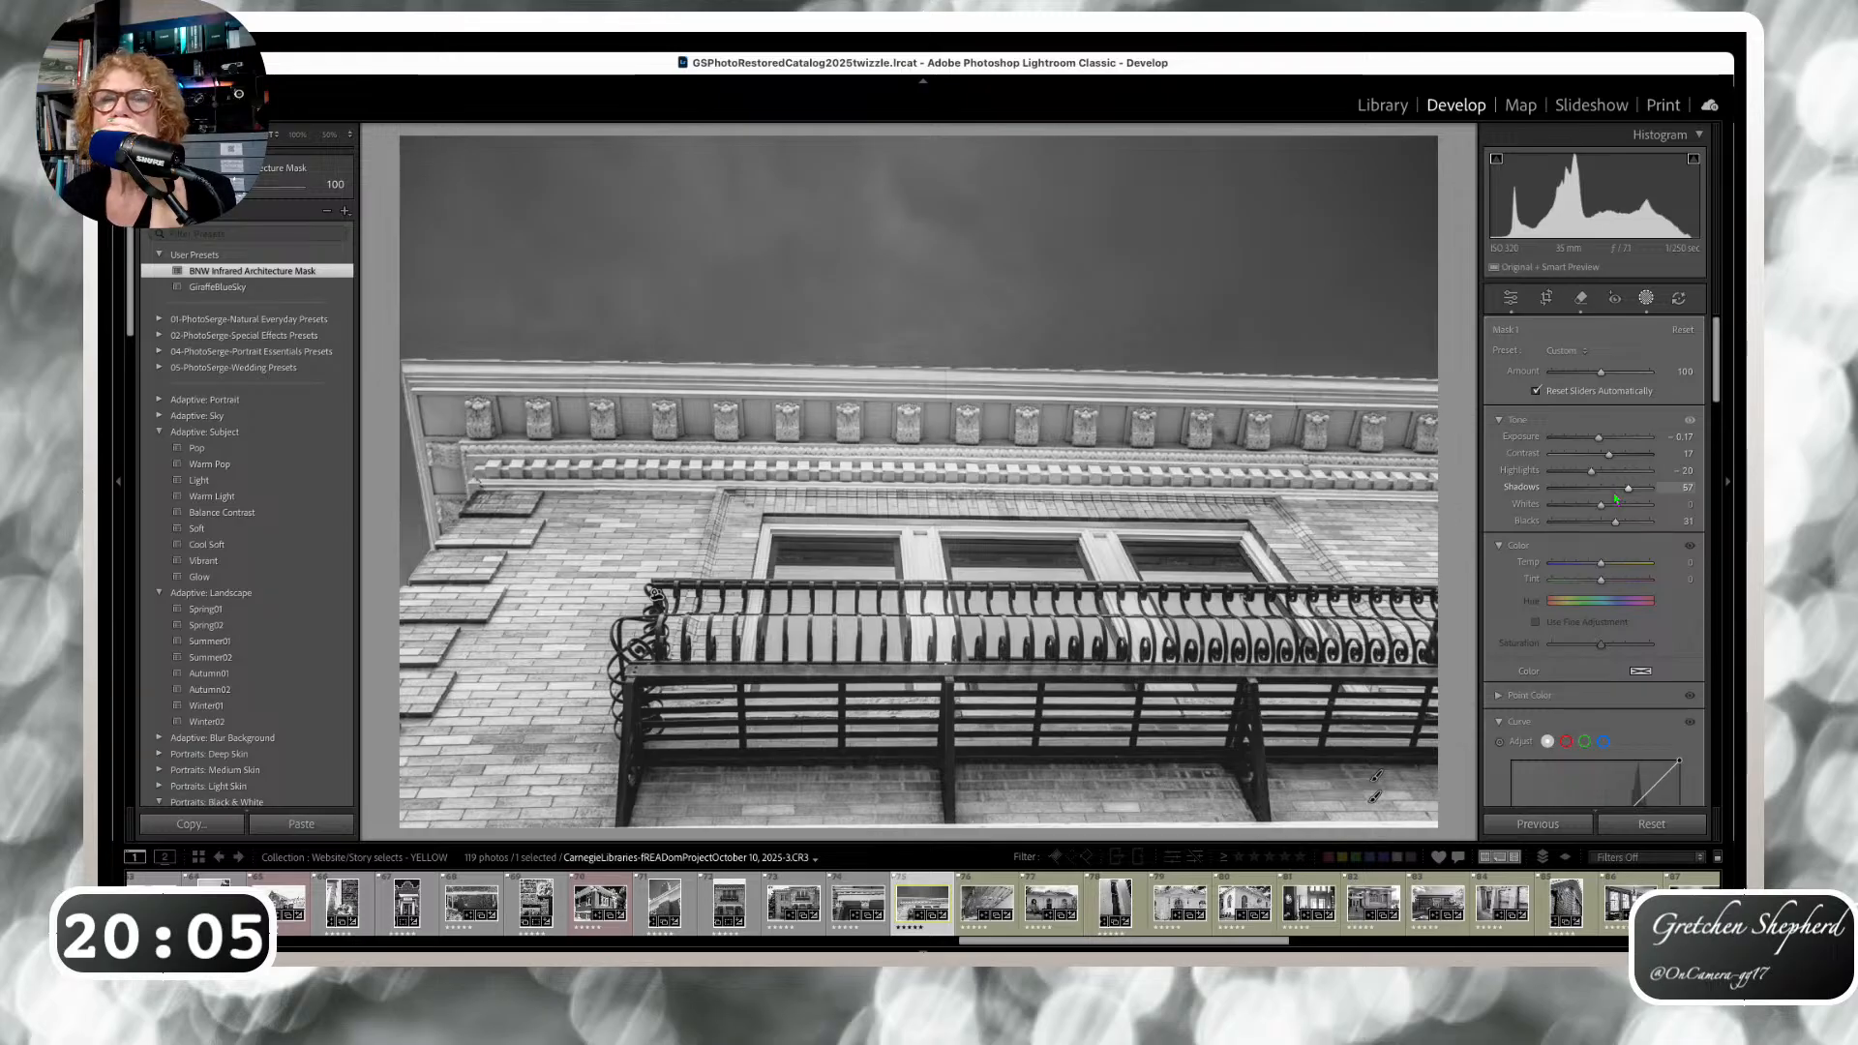
left_click_drag(1600, 370, 1621, 373)
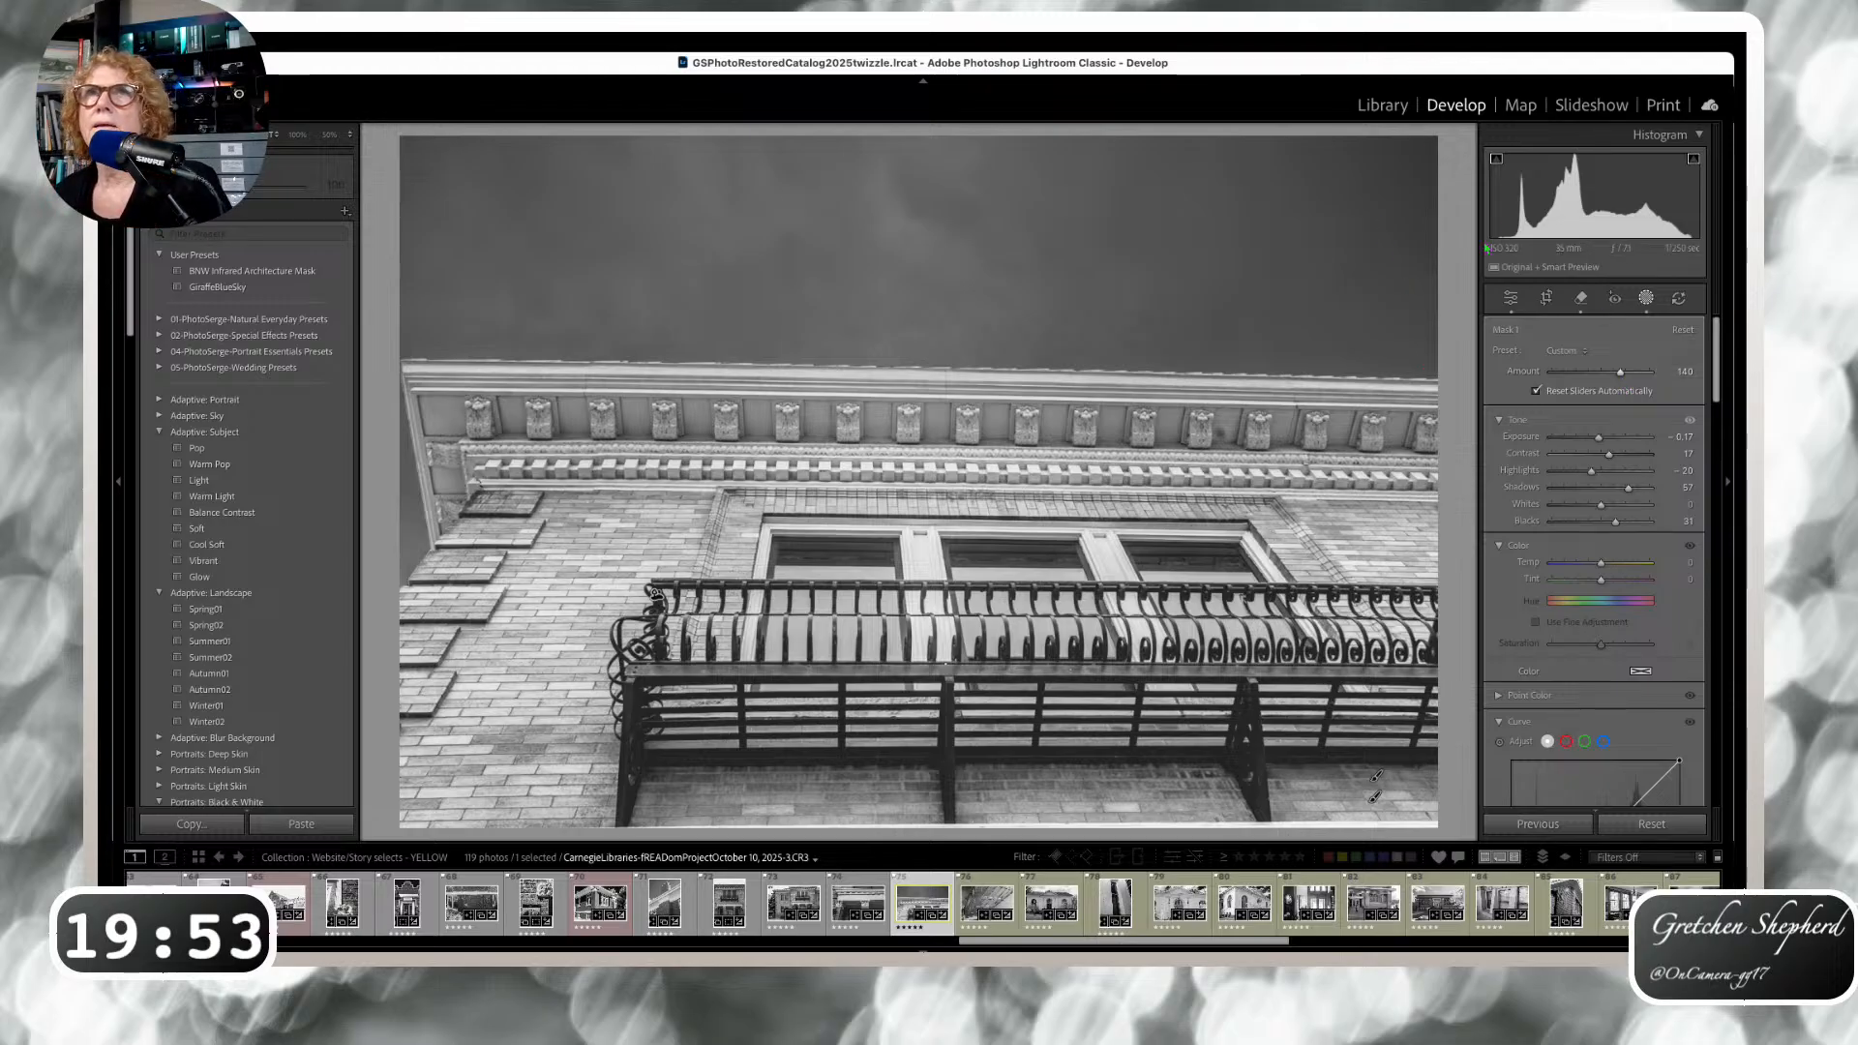
left_click(1511, 300)
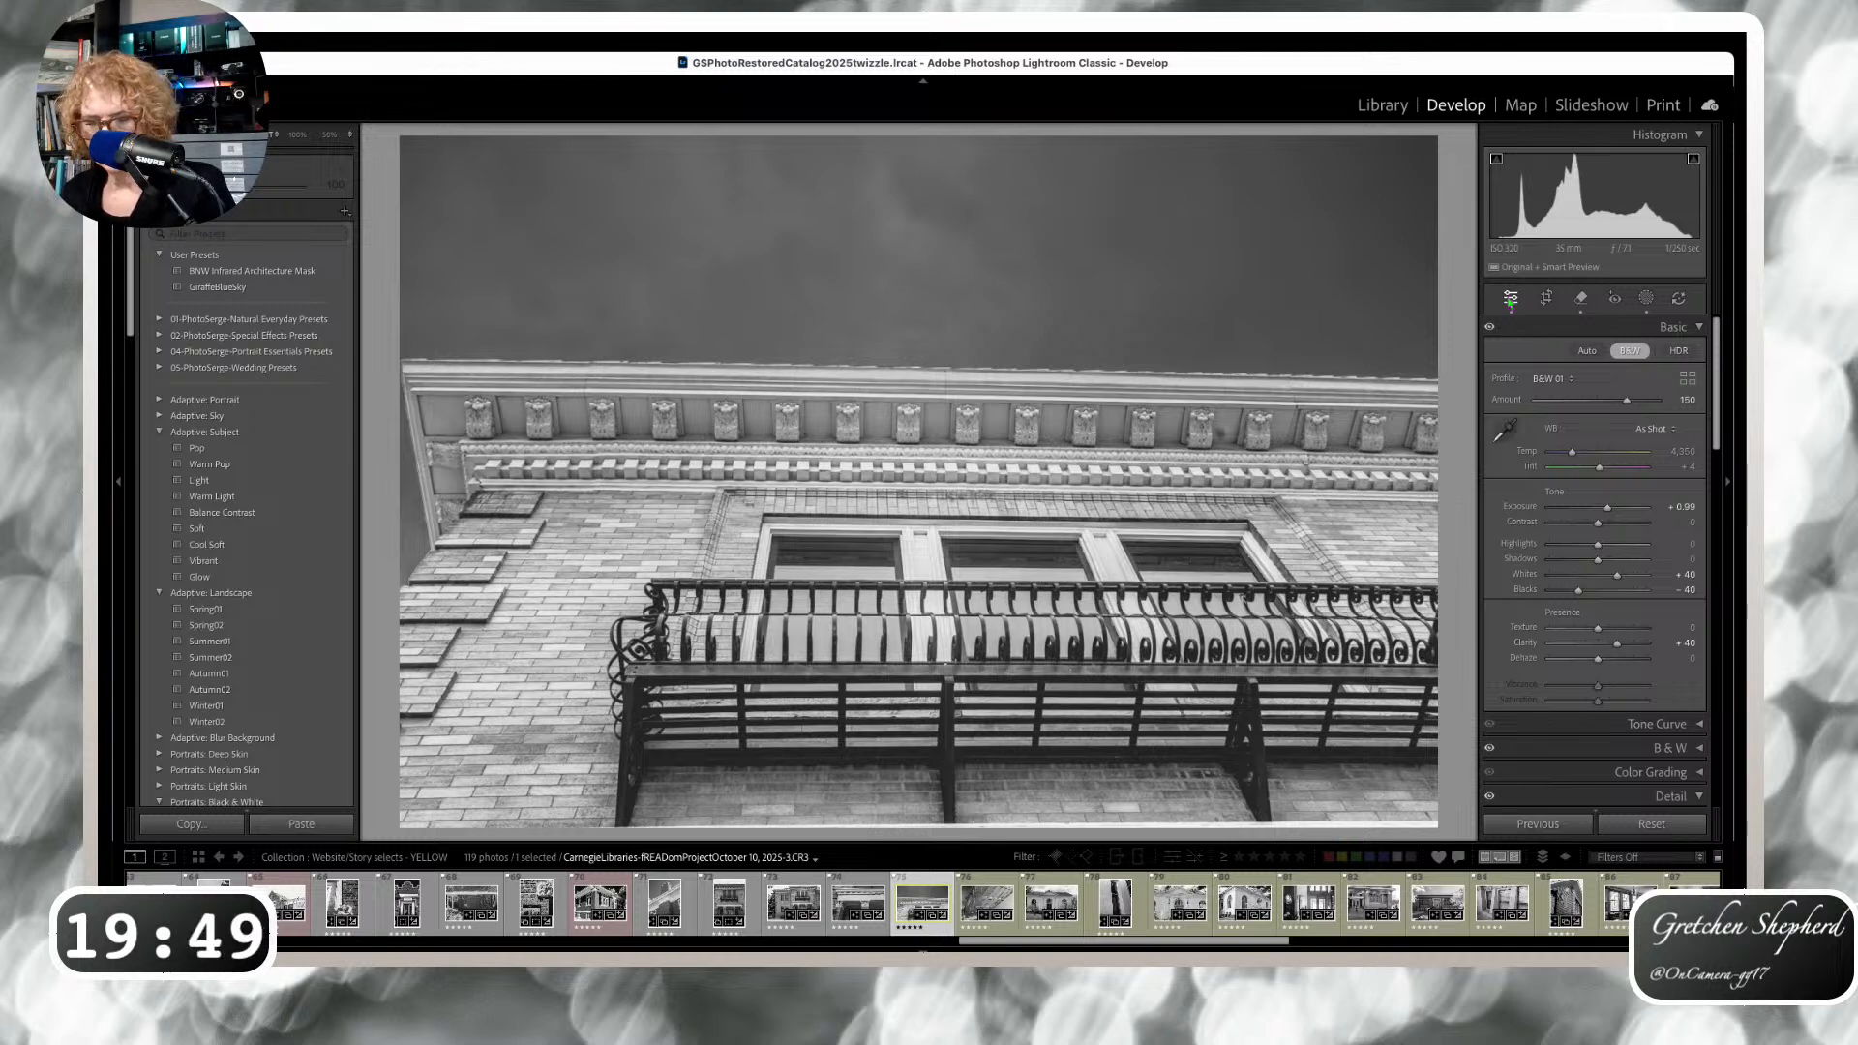
Skip the staircase photo and apply the "BNW Infrared Architecture Mask" preset to the library's front view and the tall window photo.
key("Right")
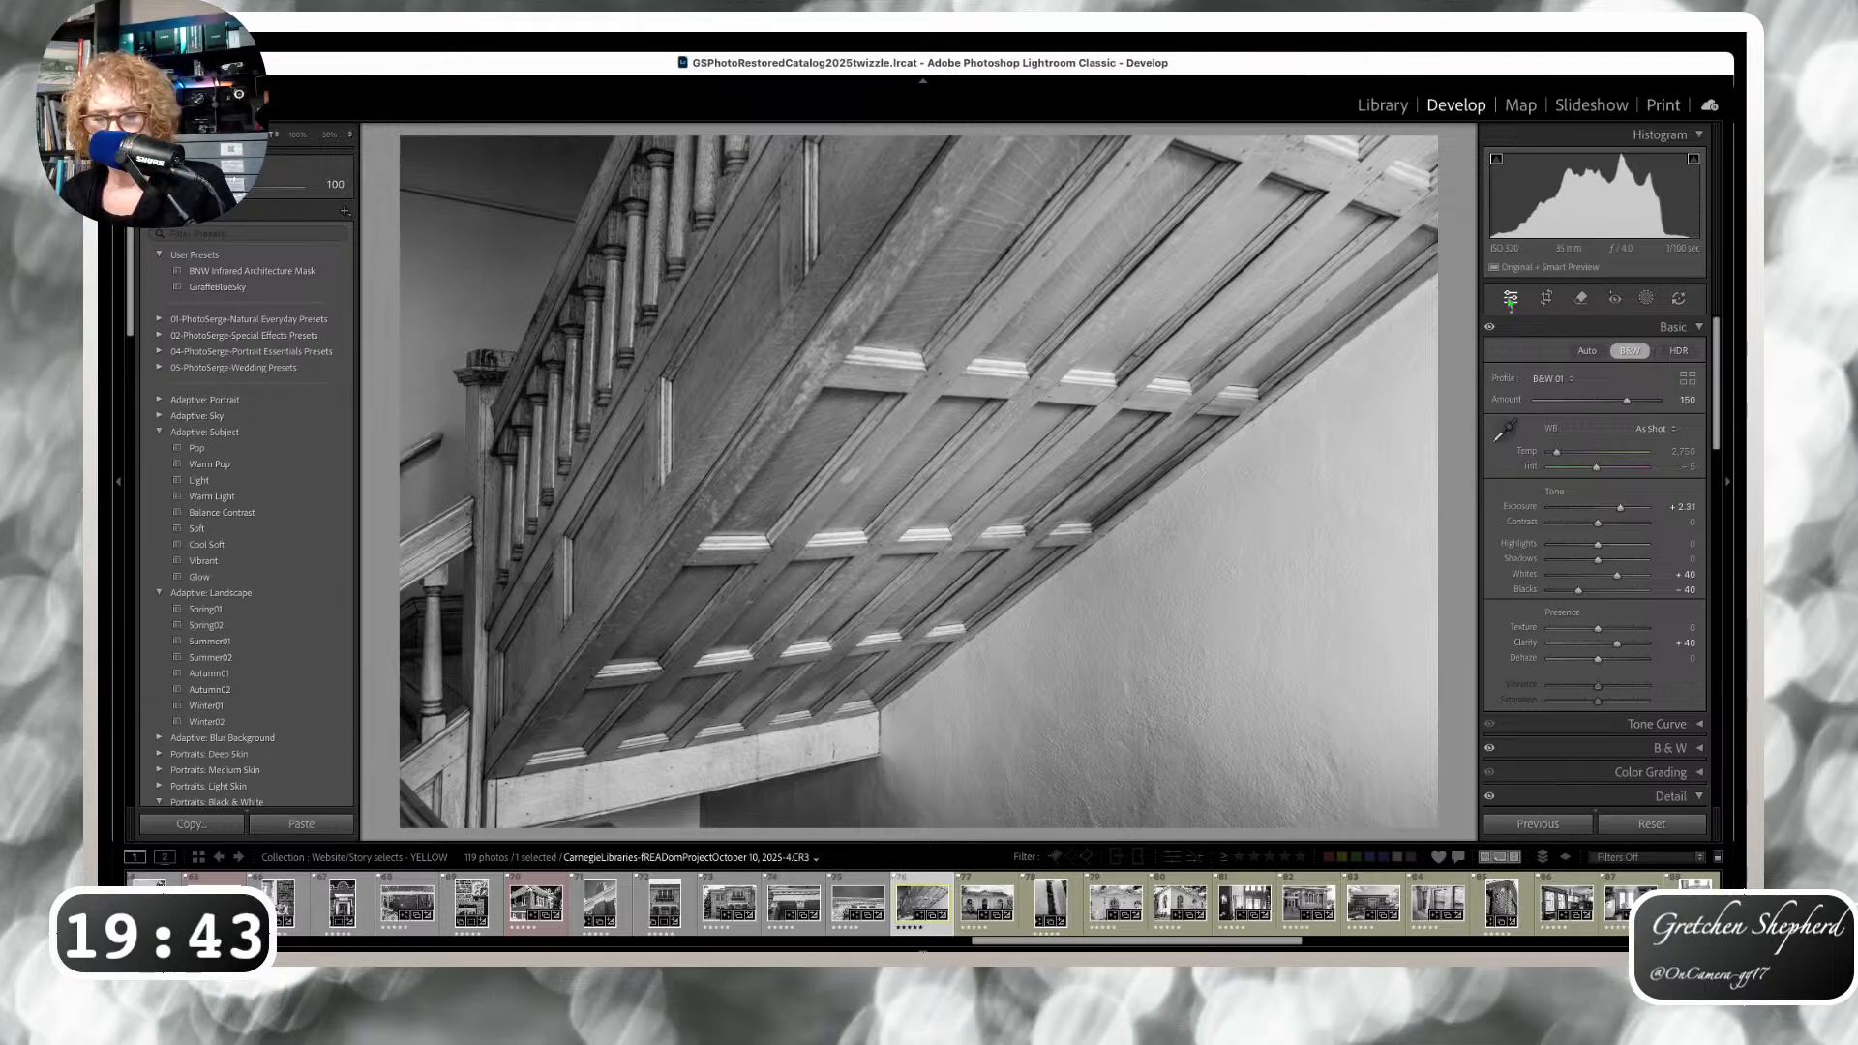
key("Right")
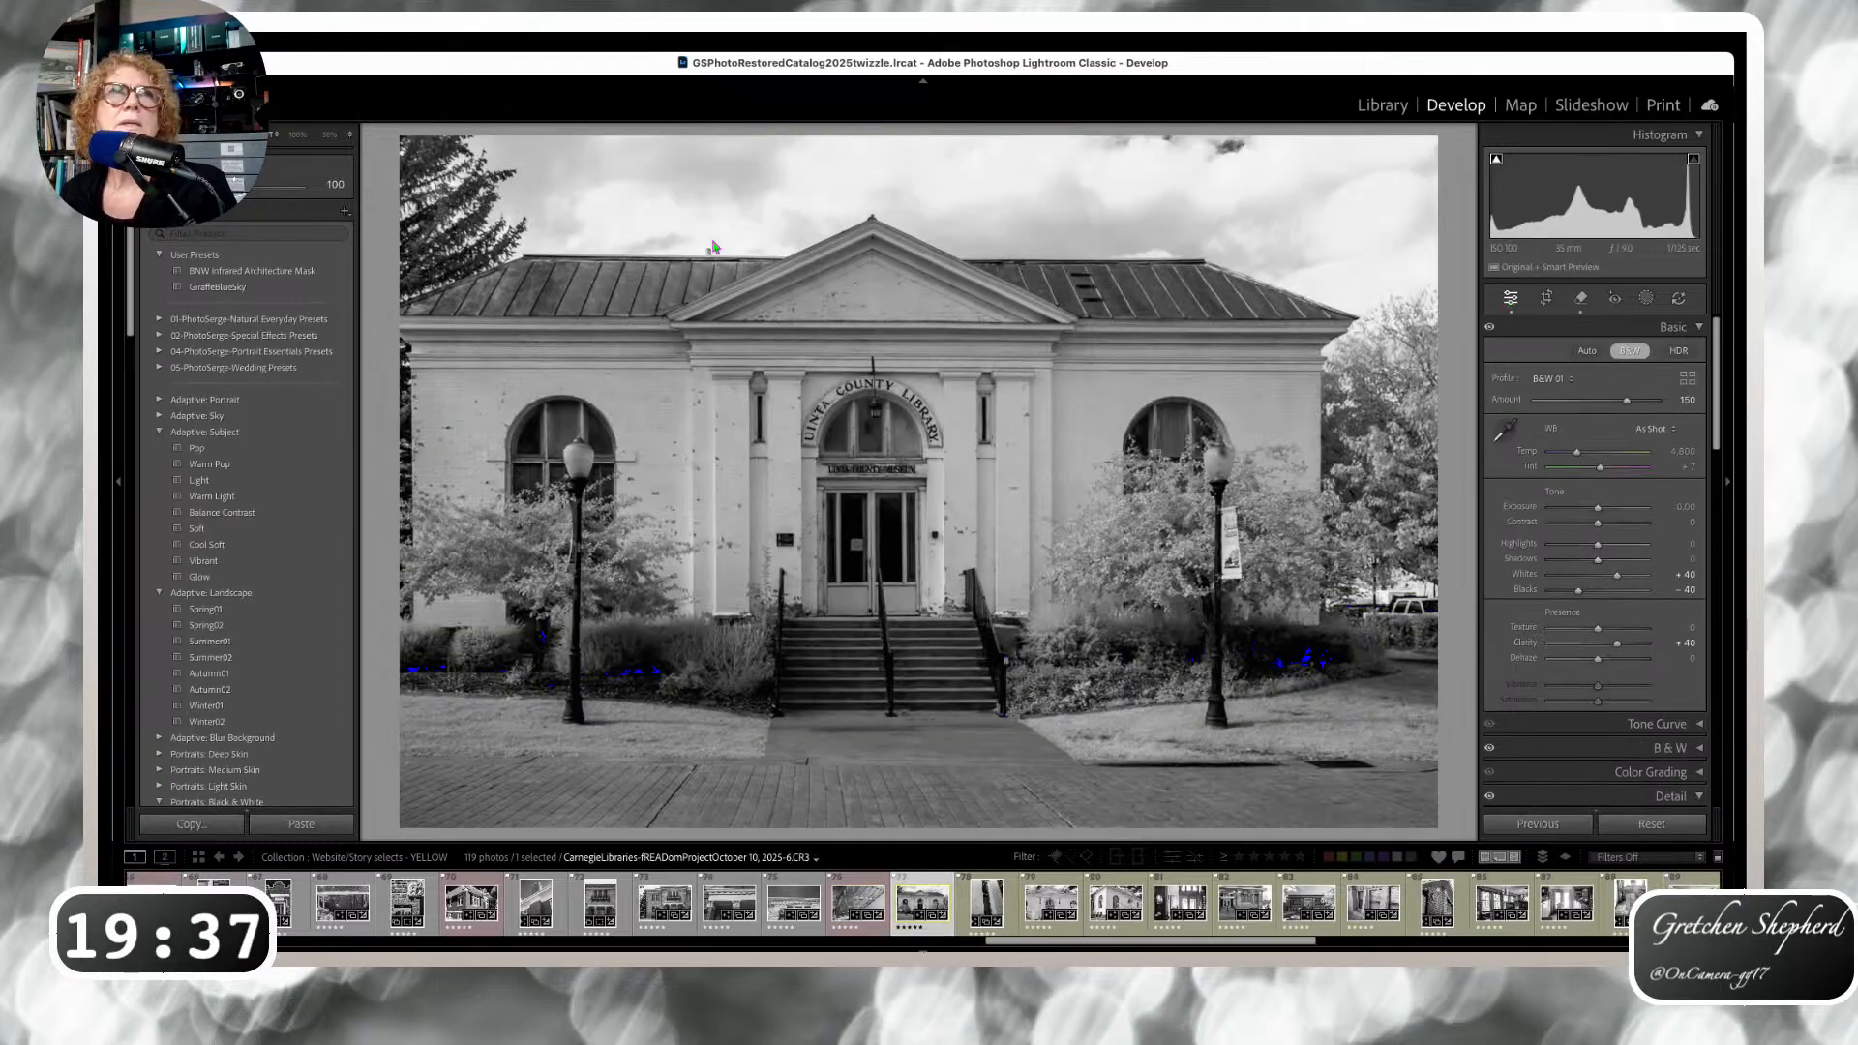
left_click(302, 274)
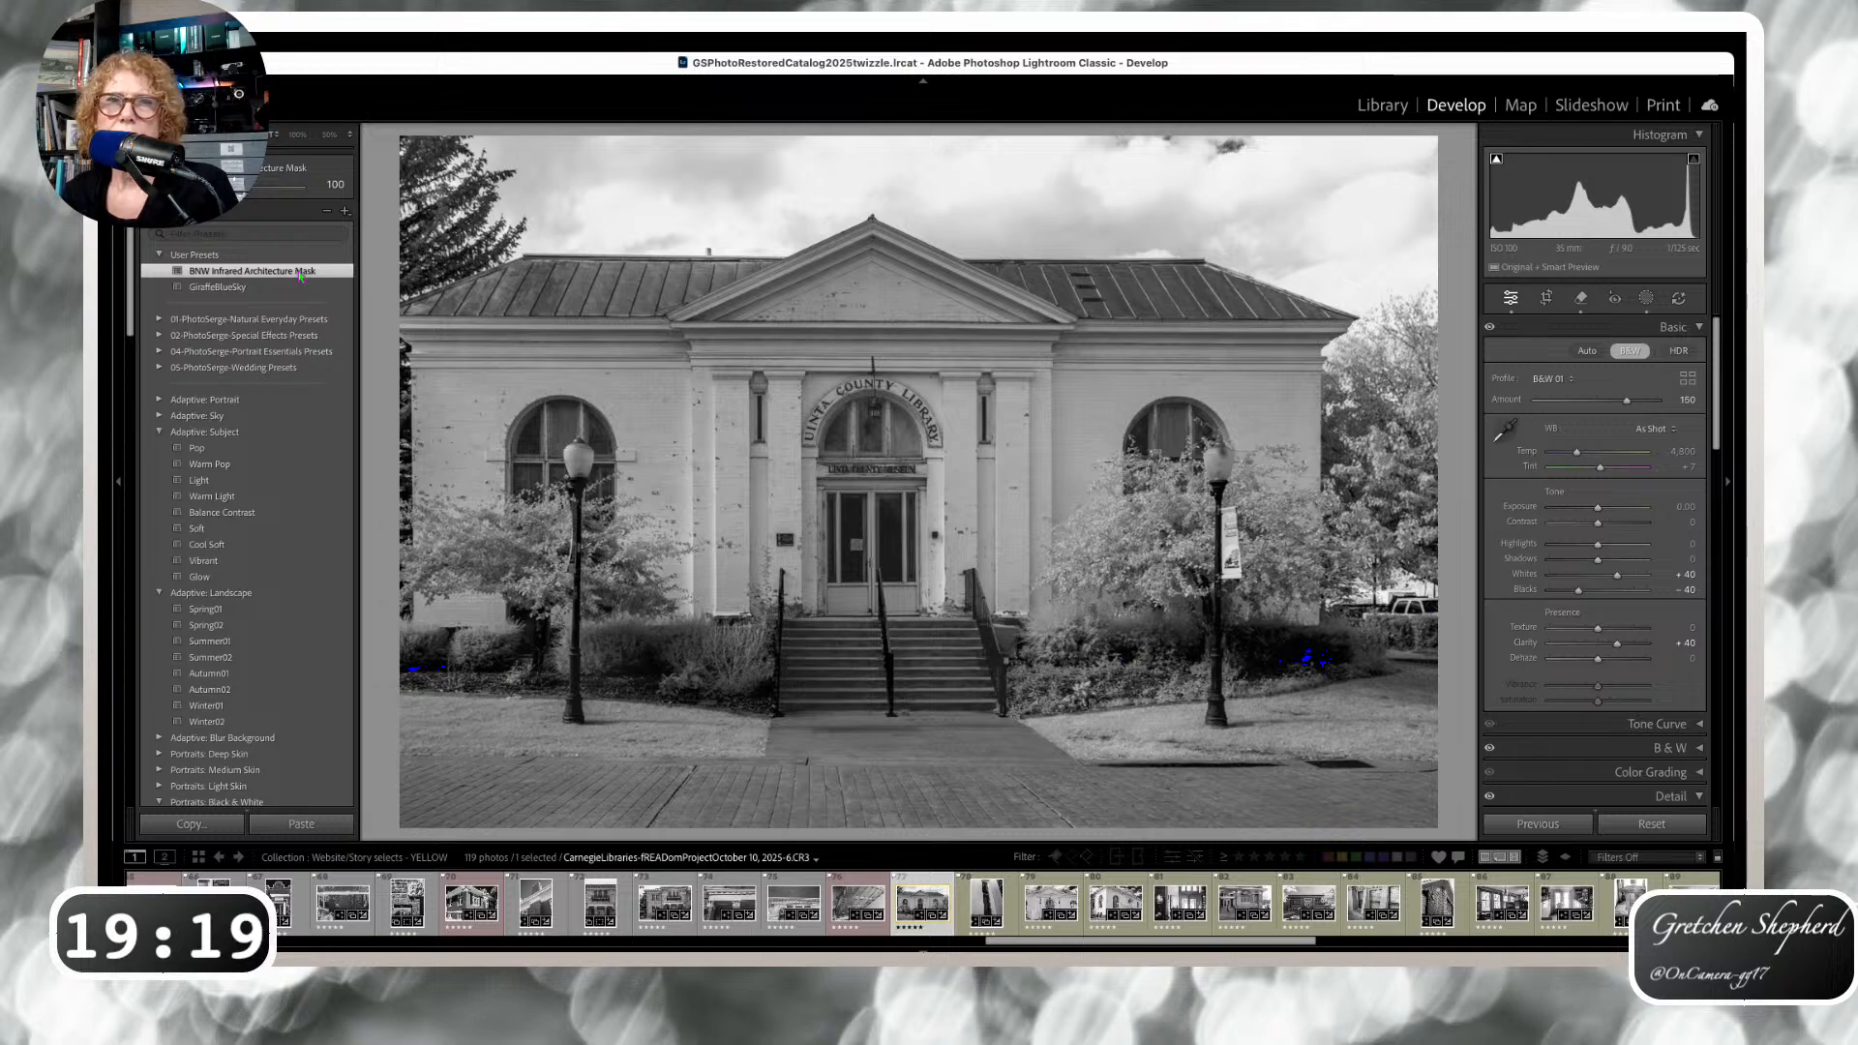
key("Right")
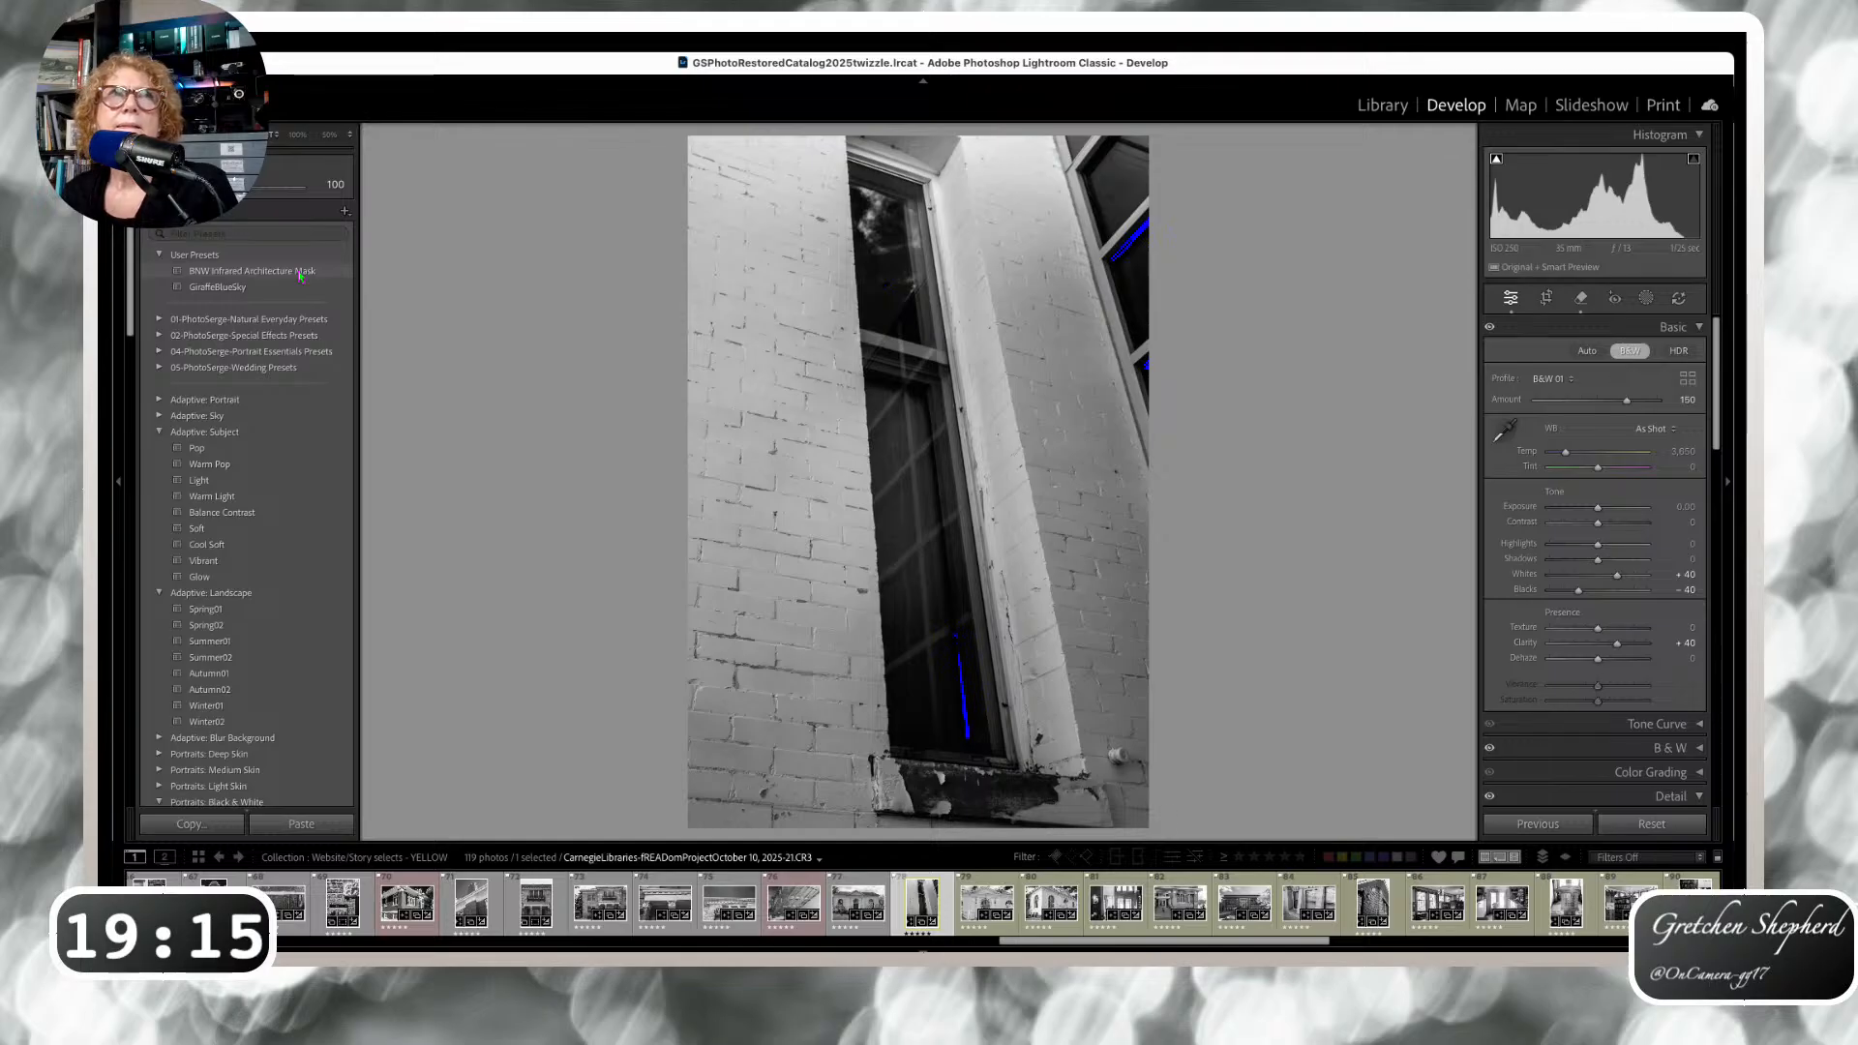
left_click(300, 273)
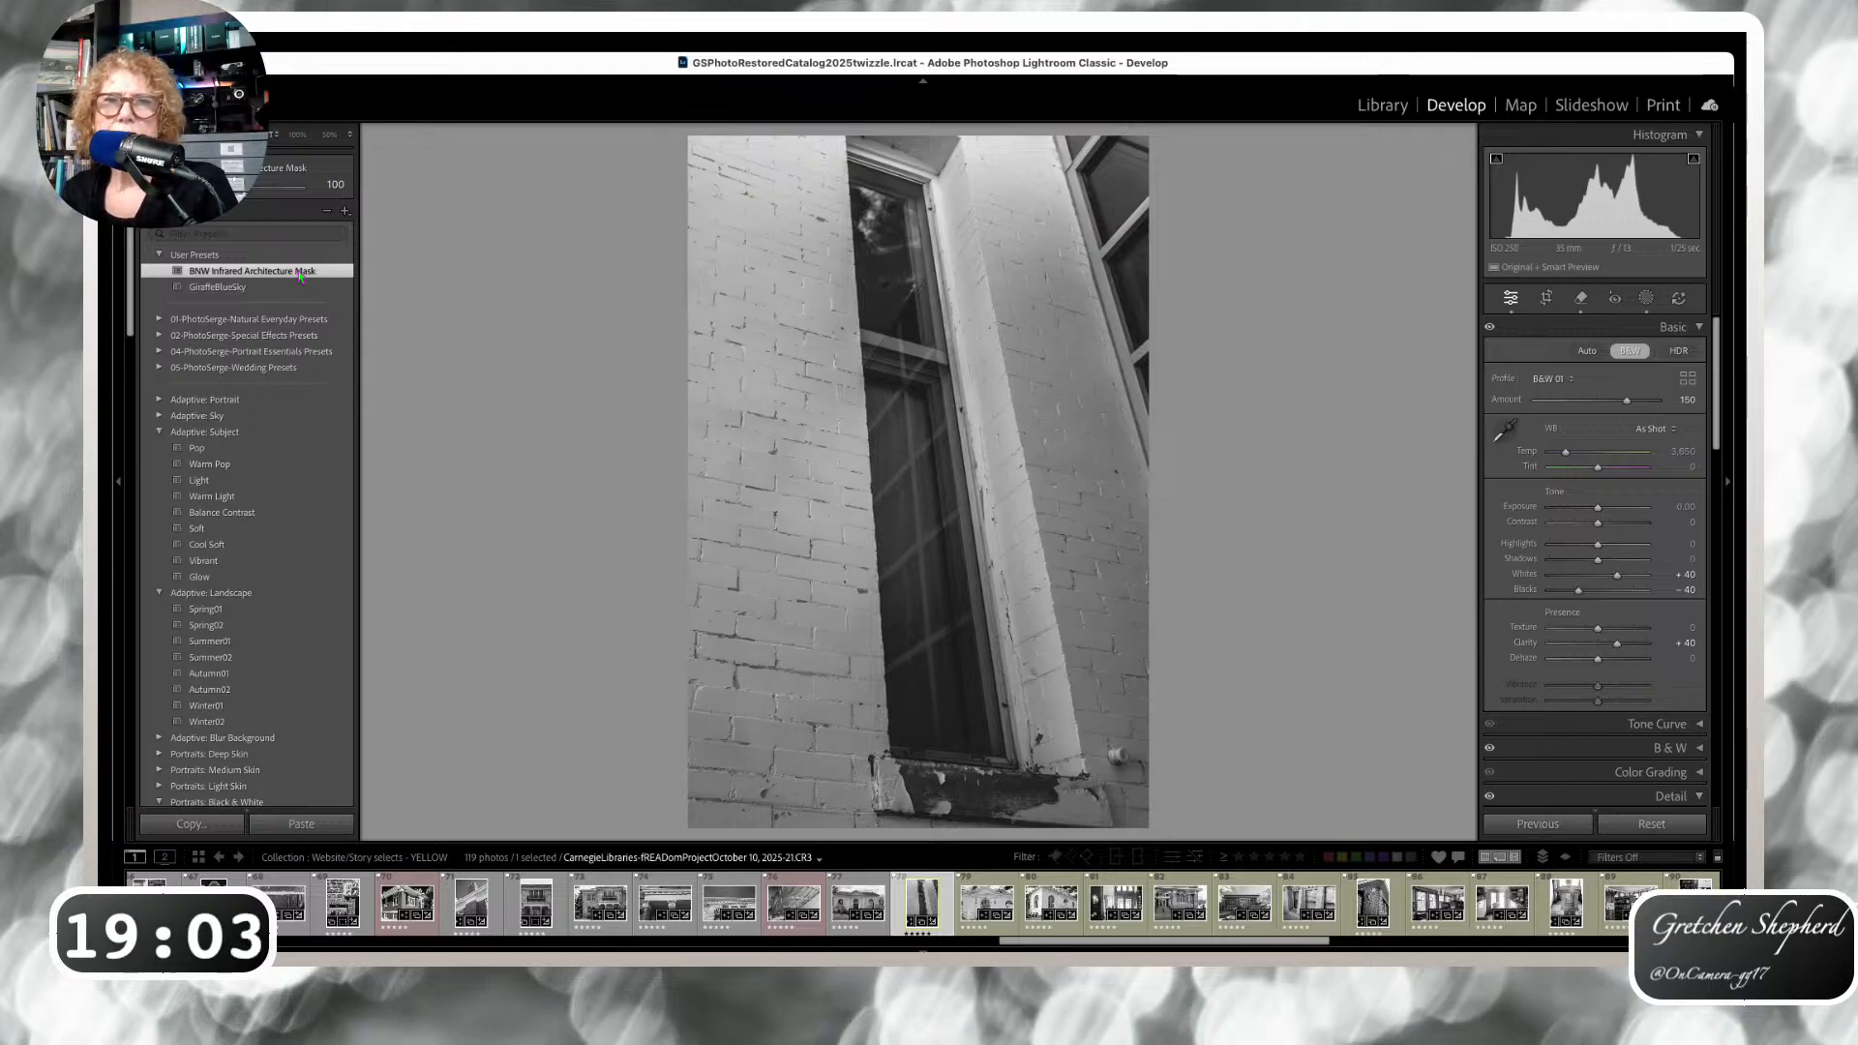
Apply the "BNW Infrared Architecture Mask" preset to the library entrance close-up and the library's corner view with the tree.
key("Right")
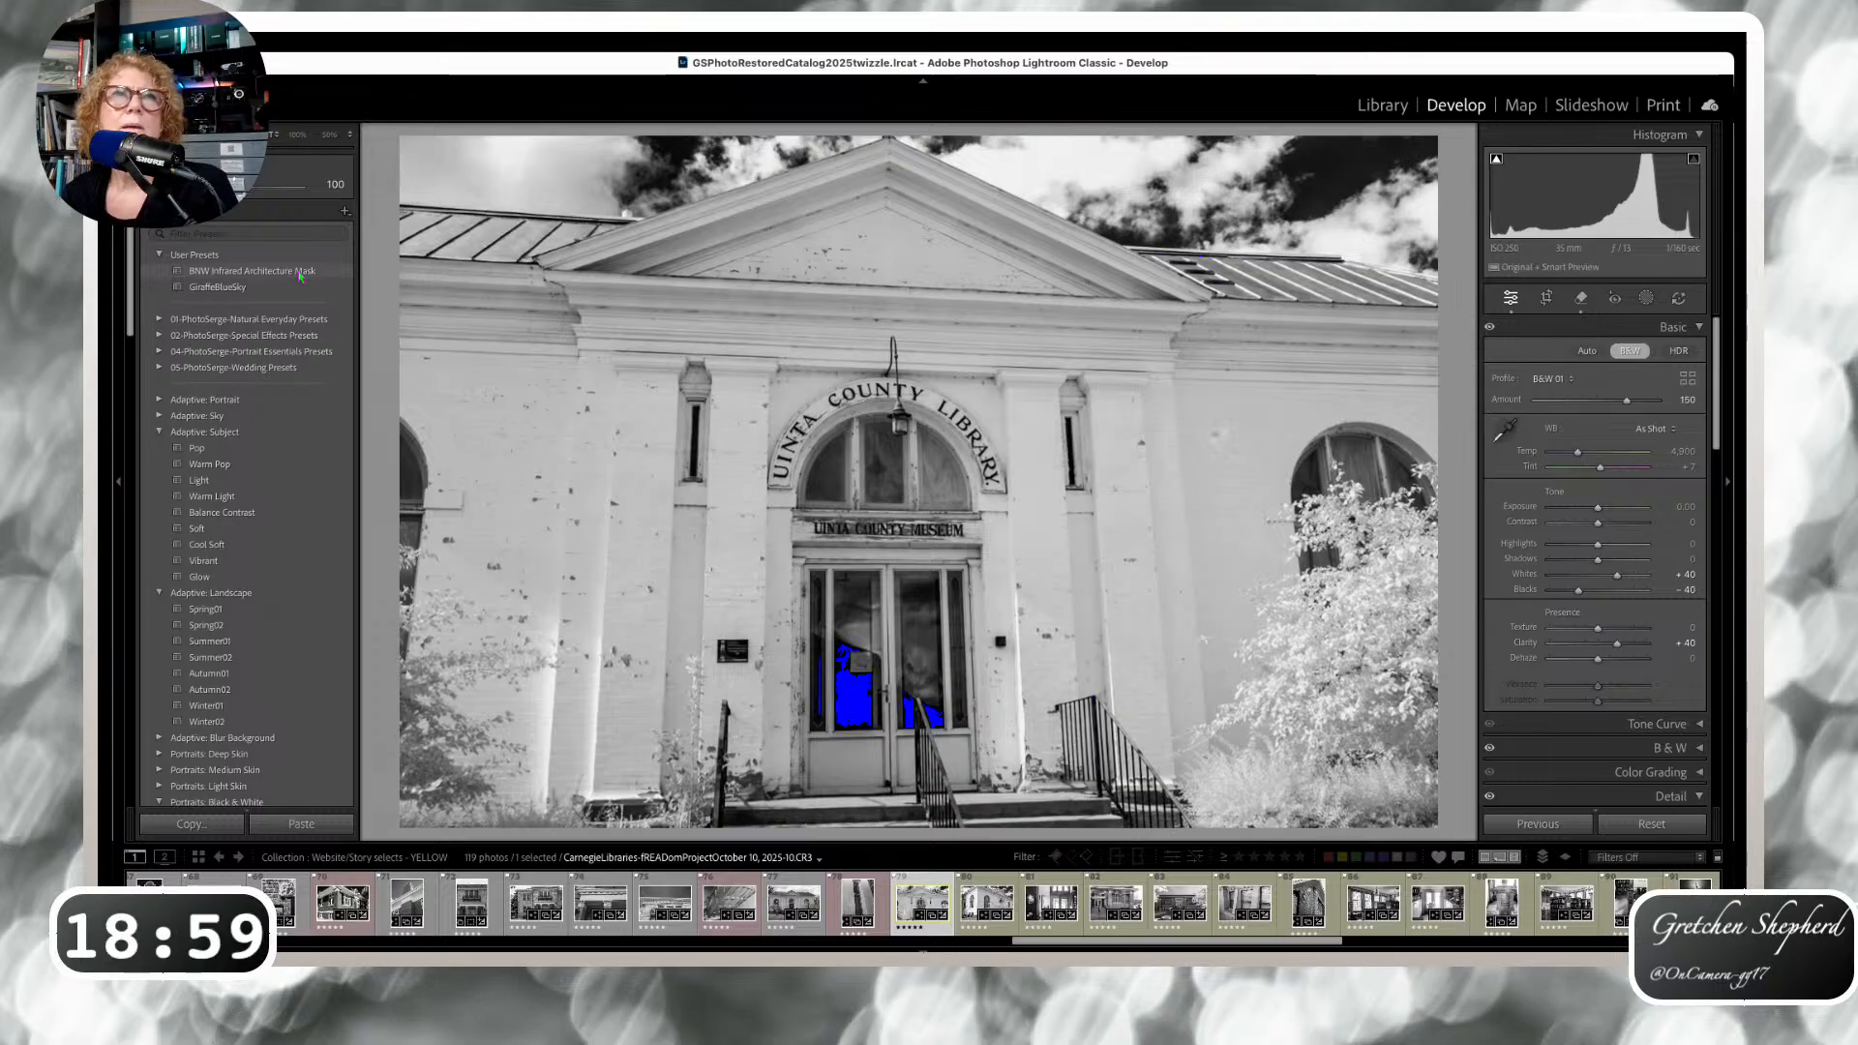
left_click(300, 274)
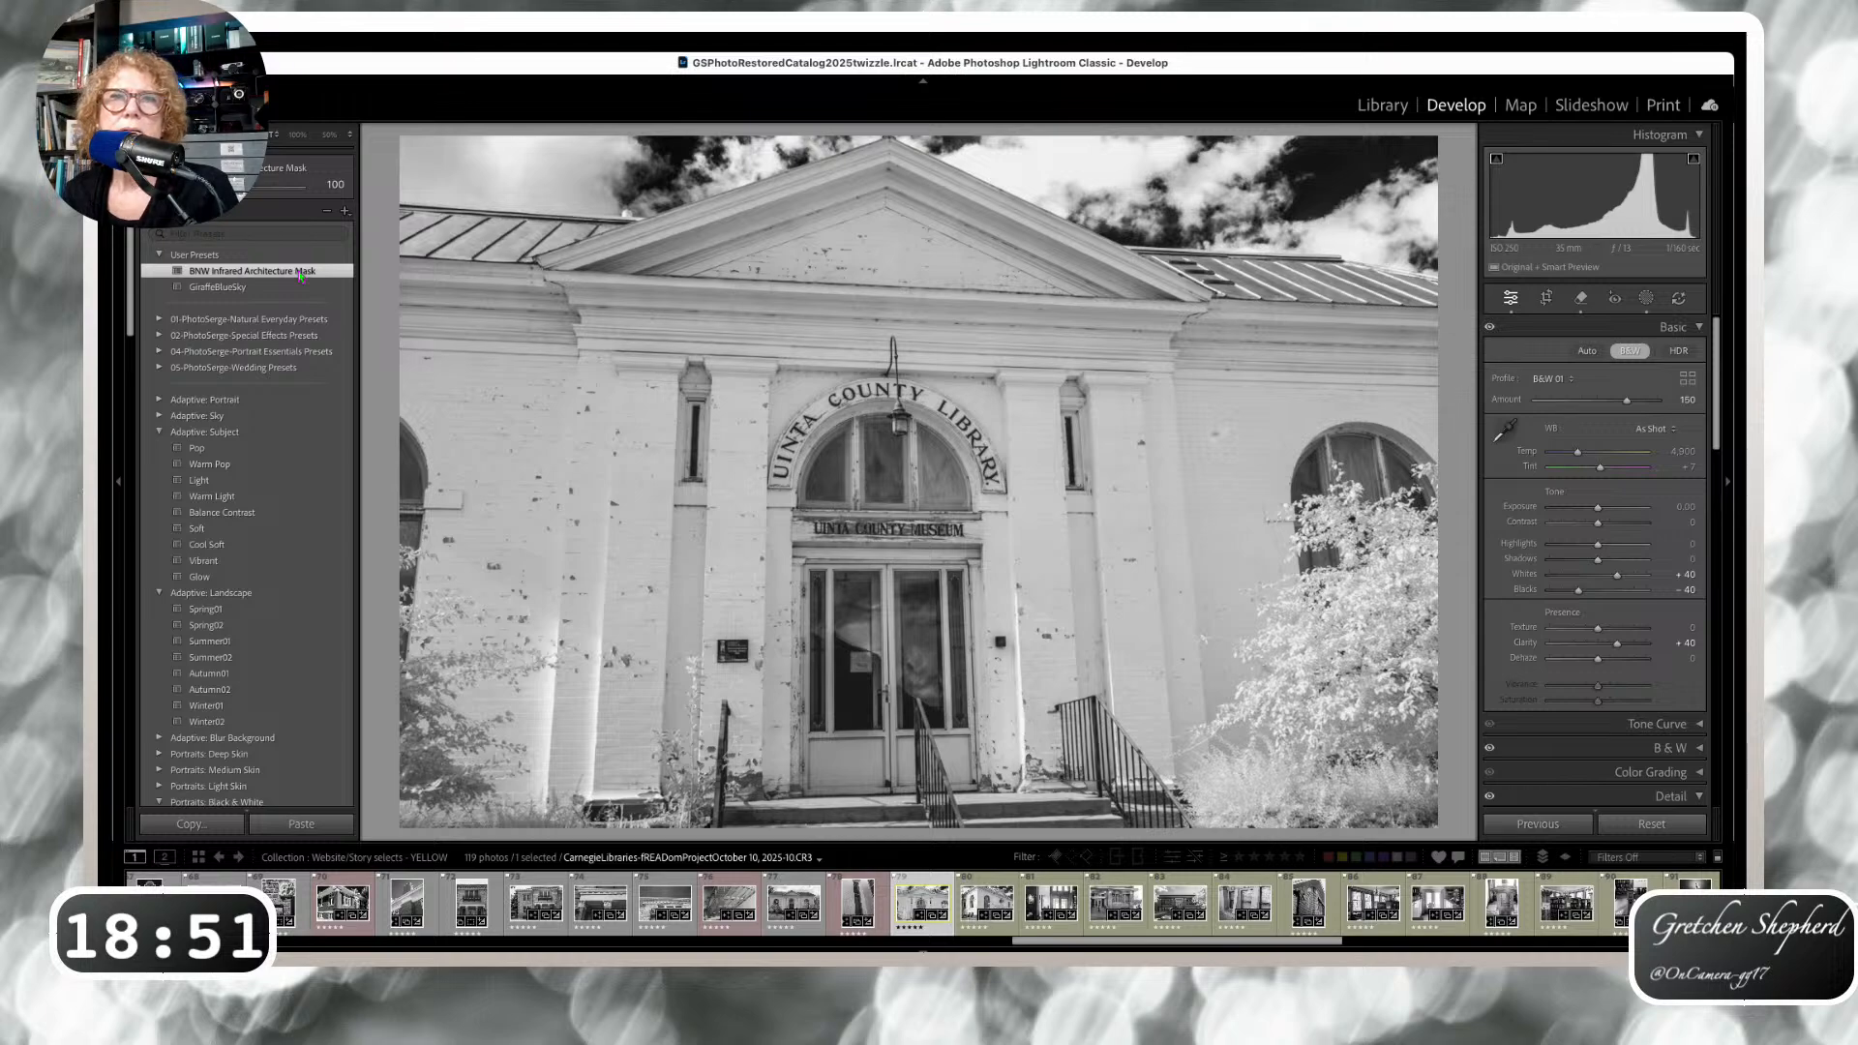
key("Right")
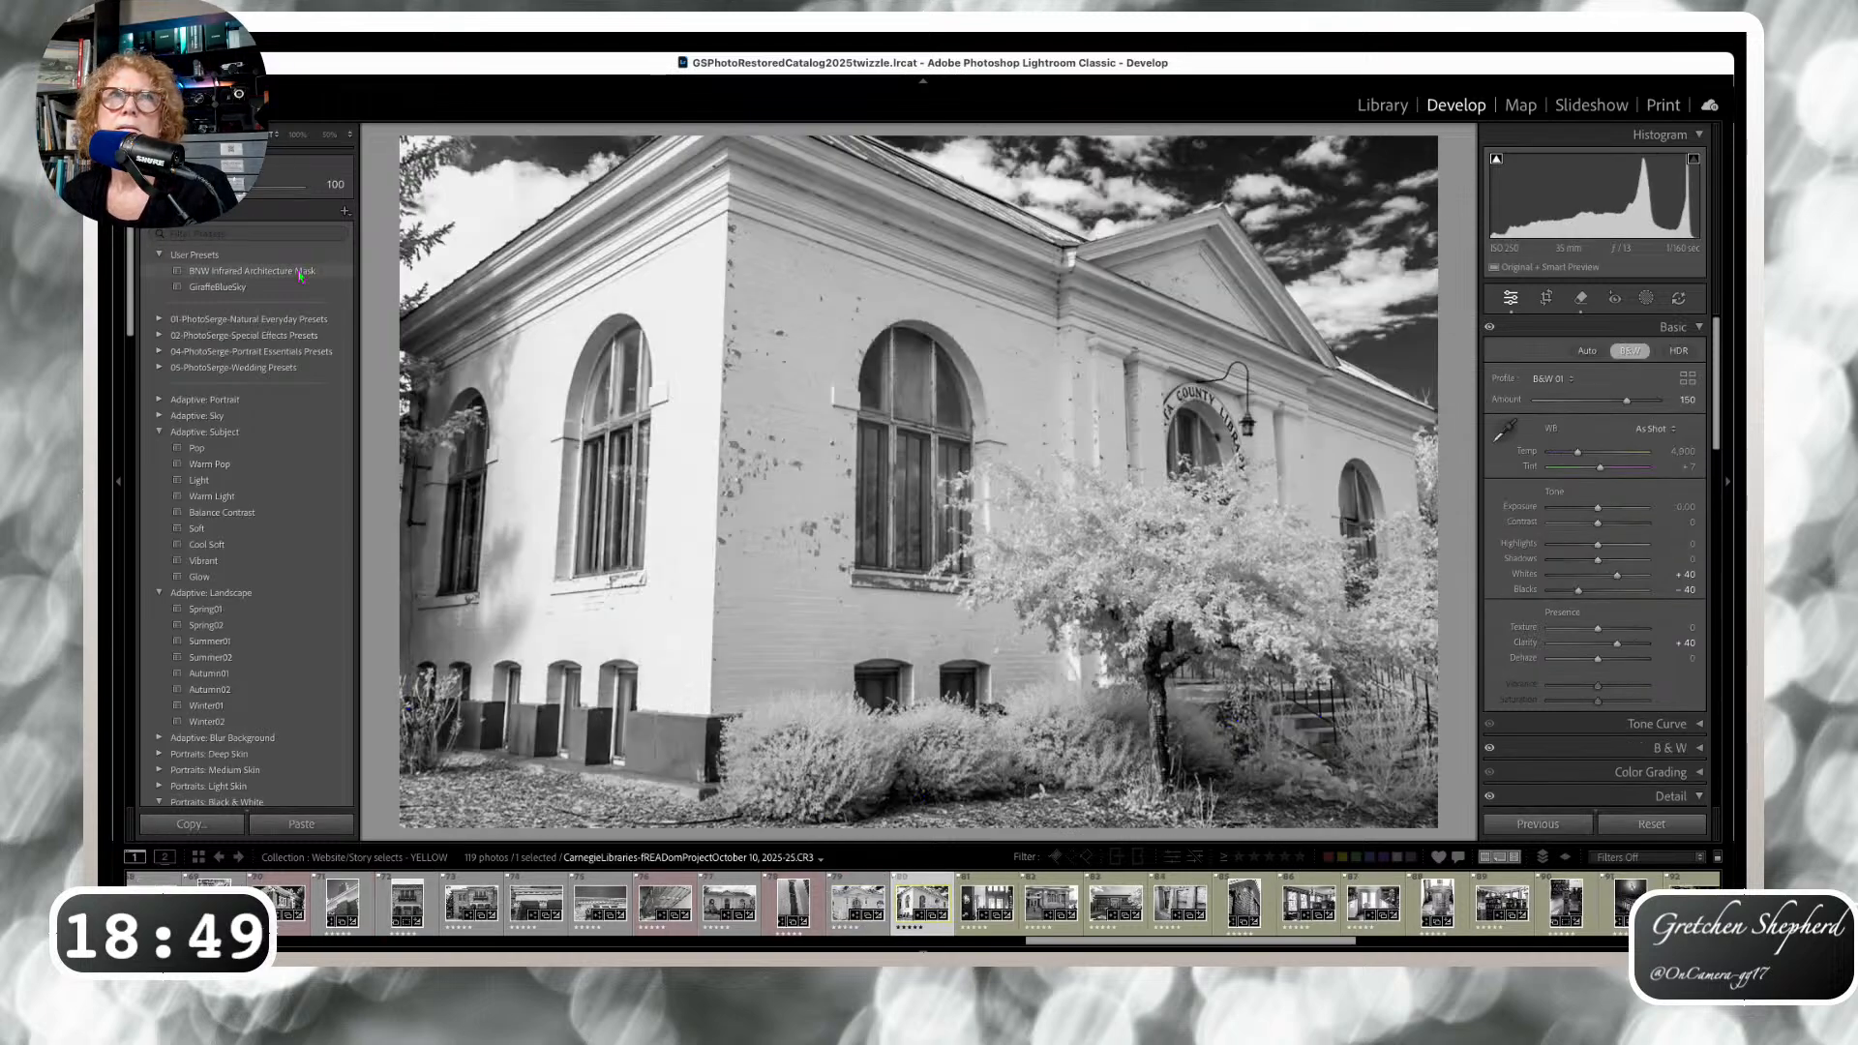
left_click(300, 273)
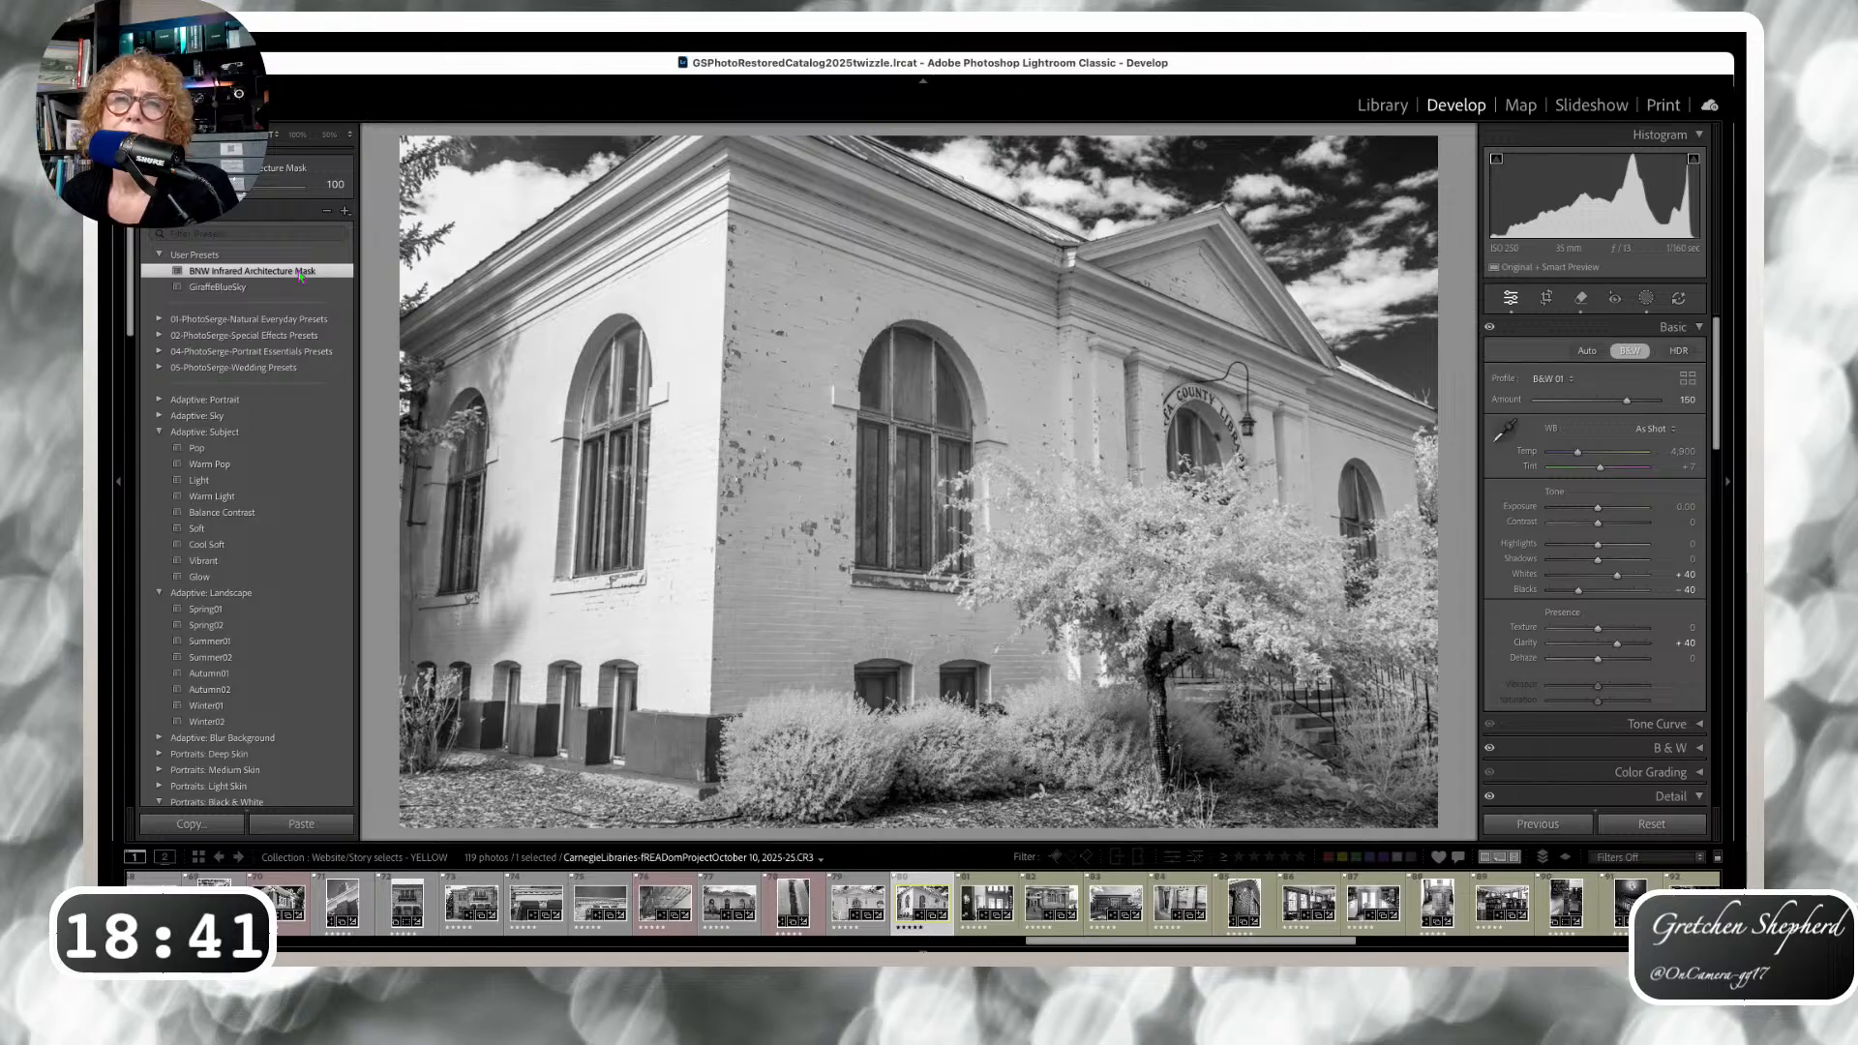
Skip the interior doorway photo and apply the "BNW Infrared Architecture Mask" preset to the Carnegie Library photo with the entrance steps.
key("Right")
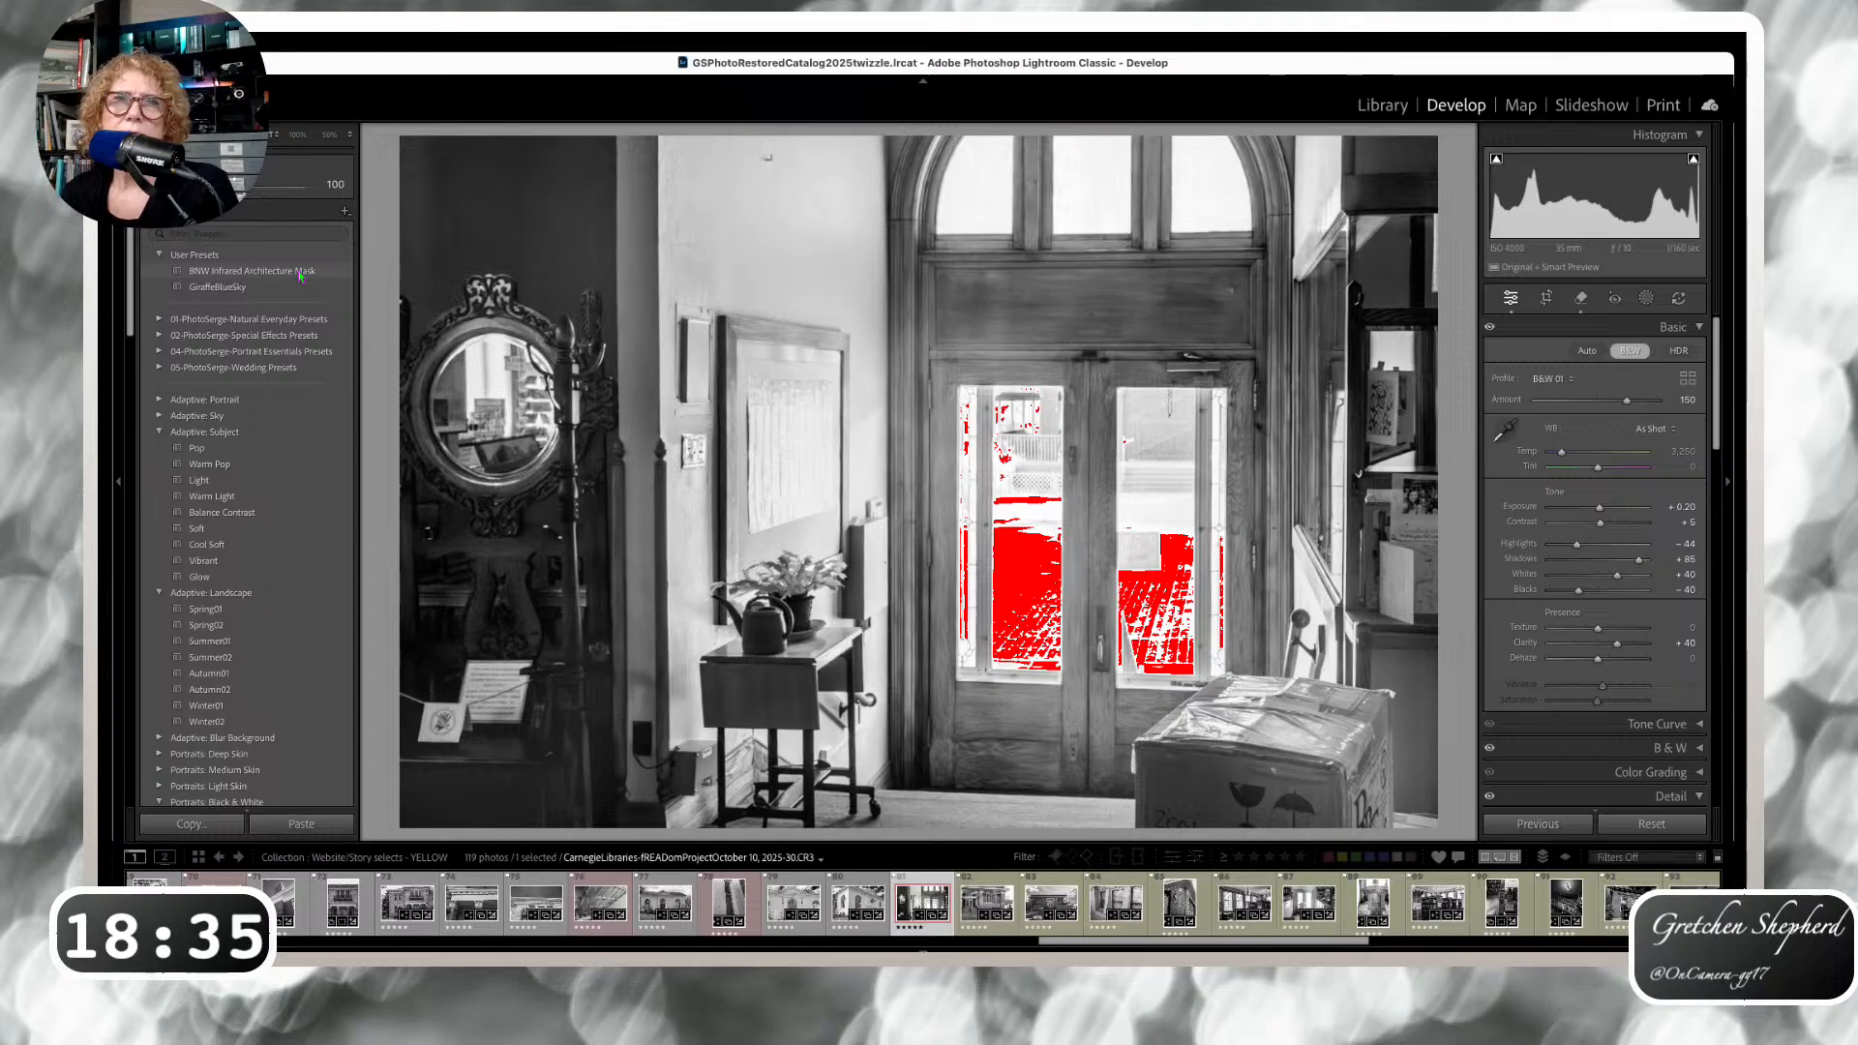
key("Right")
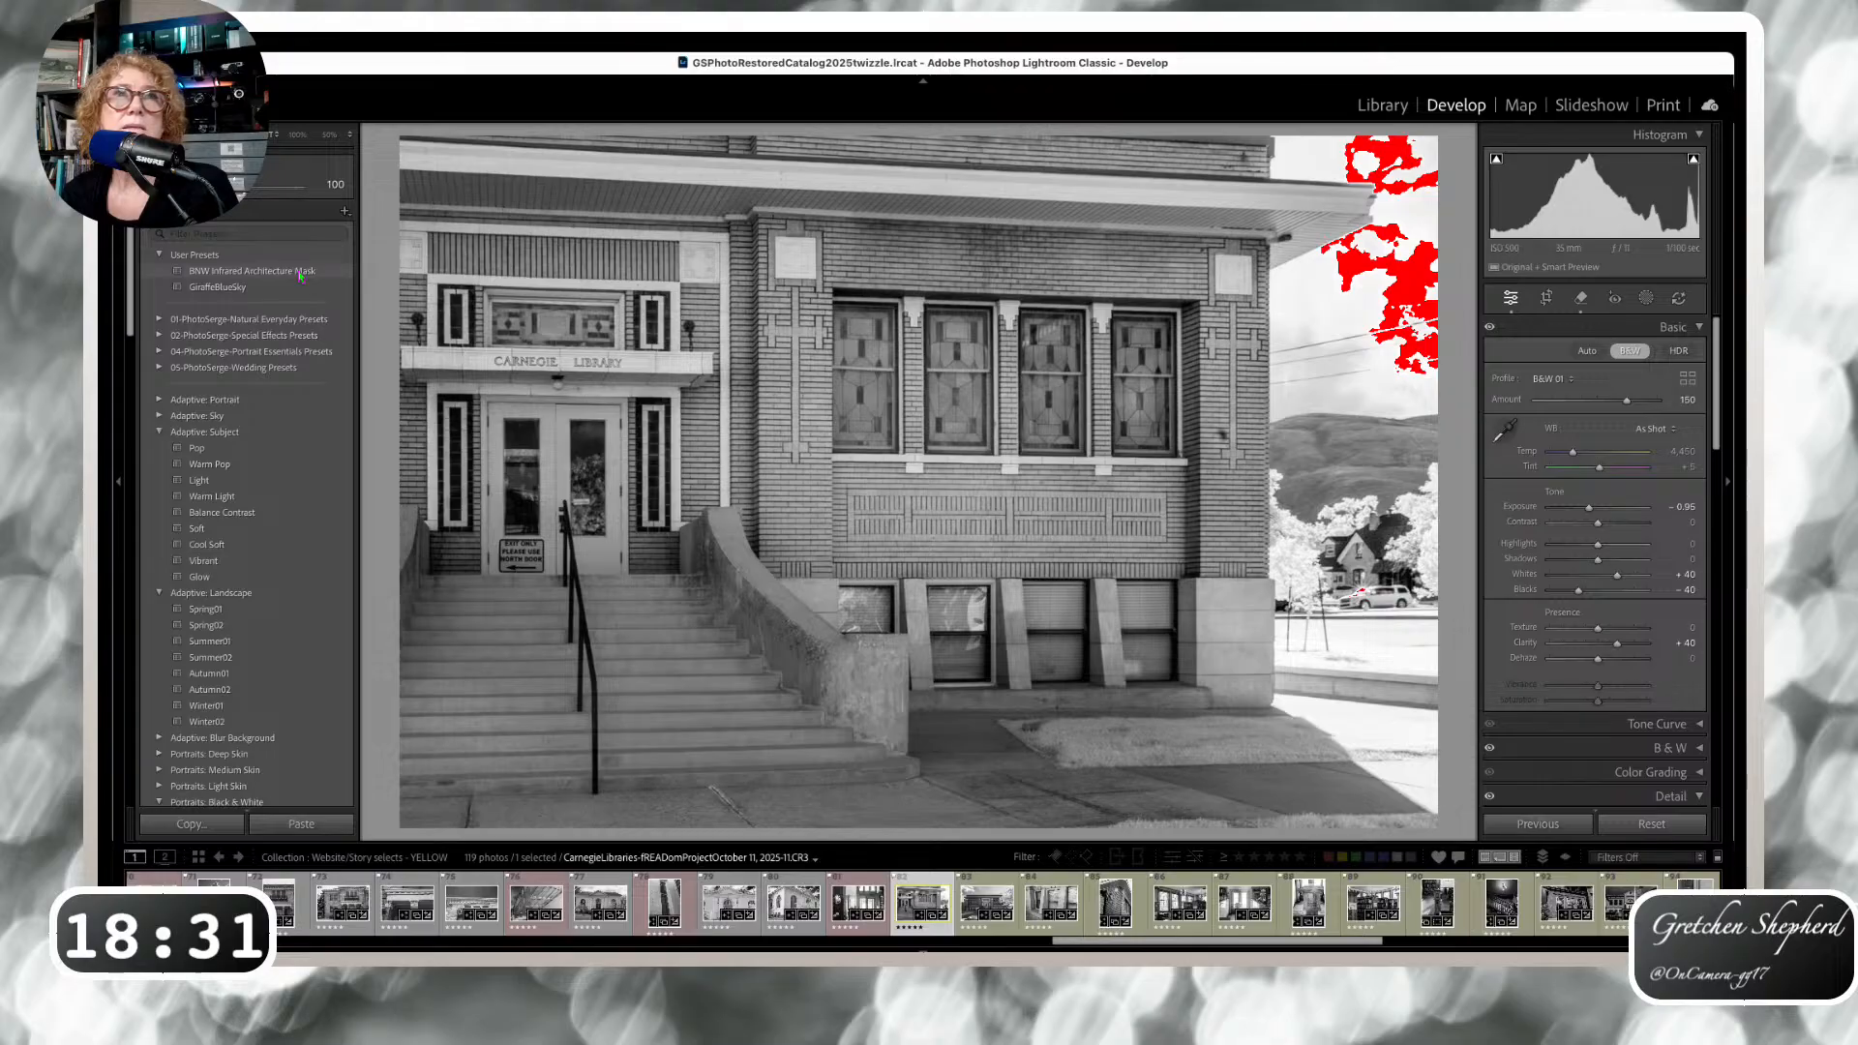
left_click(300, 273)
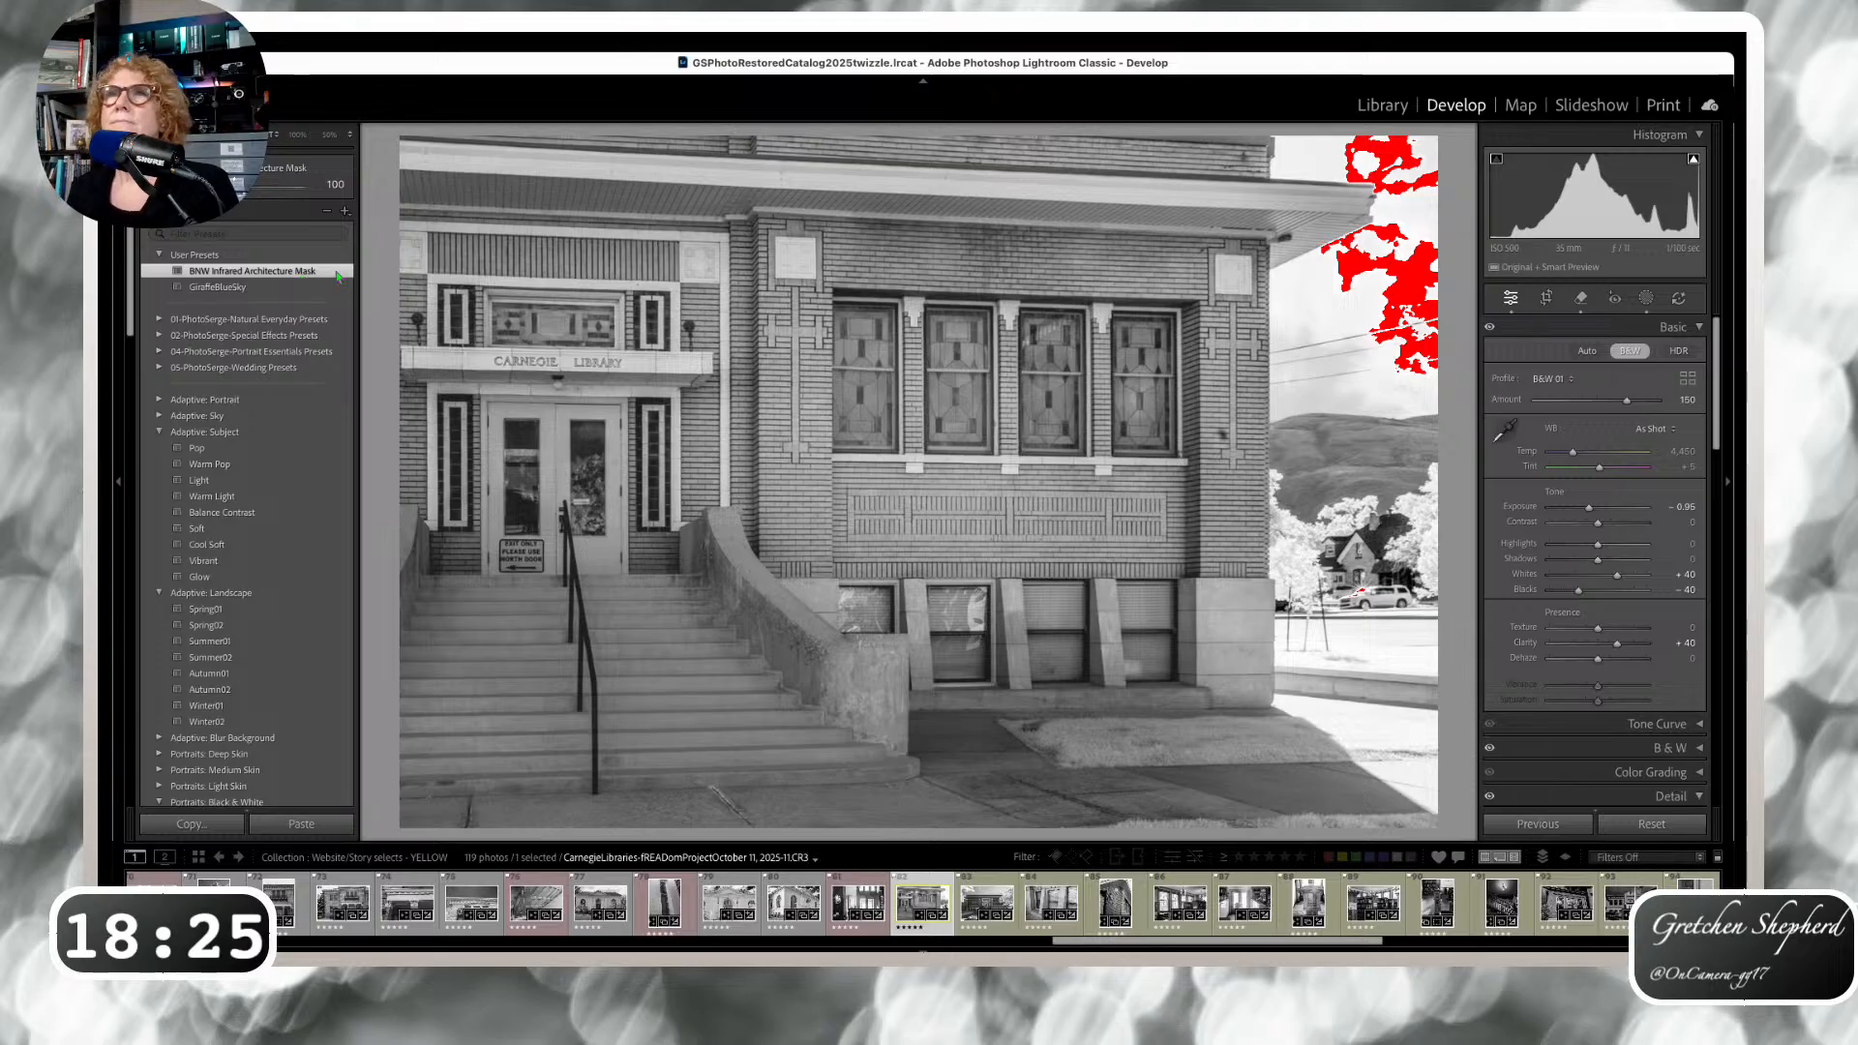
Check the coverage of the steps photo's building mask, Mask 1, and lower its Amount well below 100.
left_click(1646, 302)
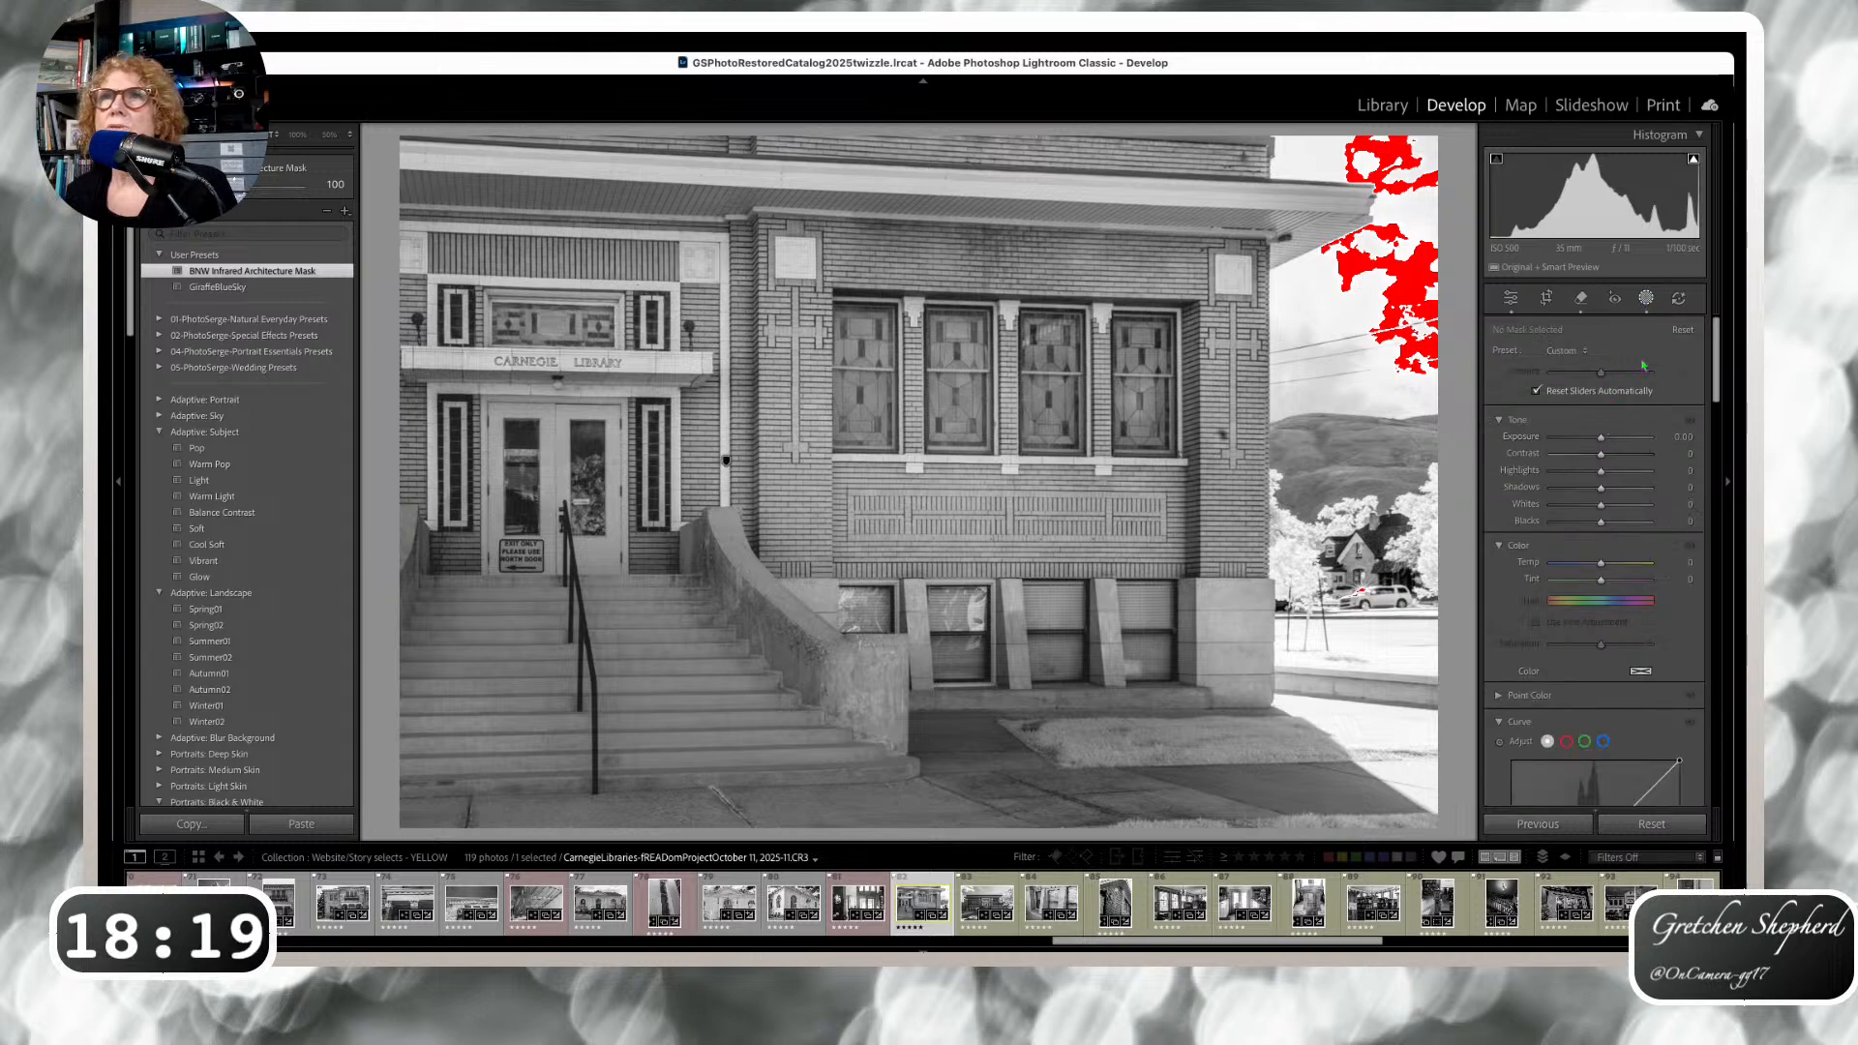
left_click(1648, 299)
left_click(1648, 299)
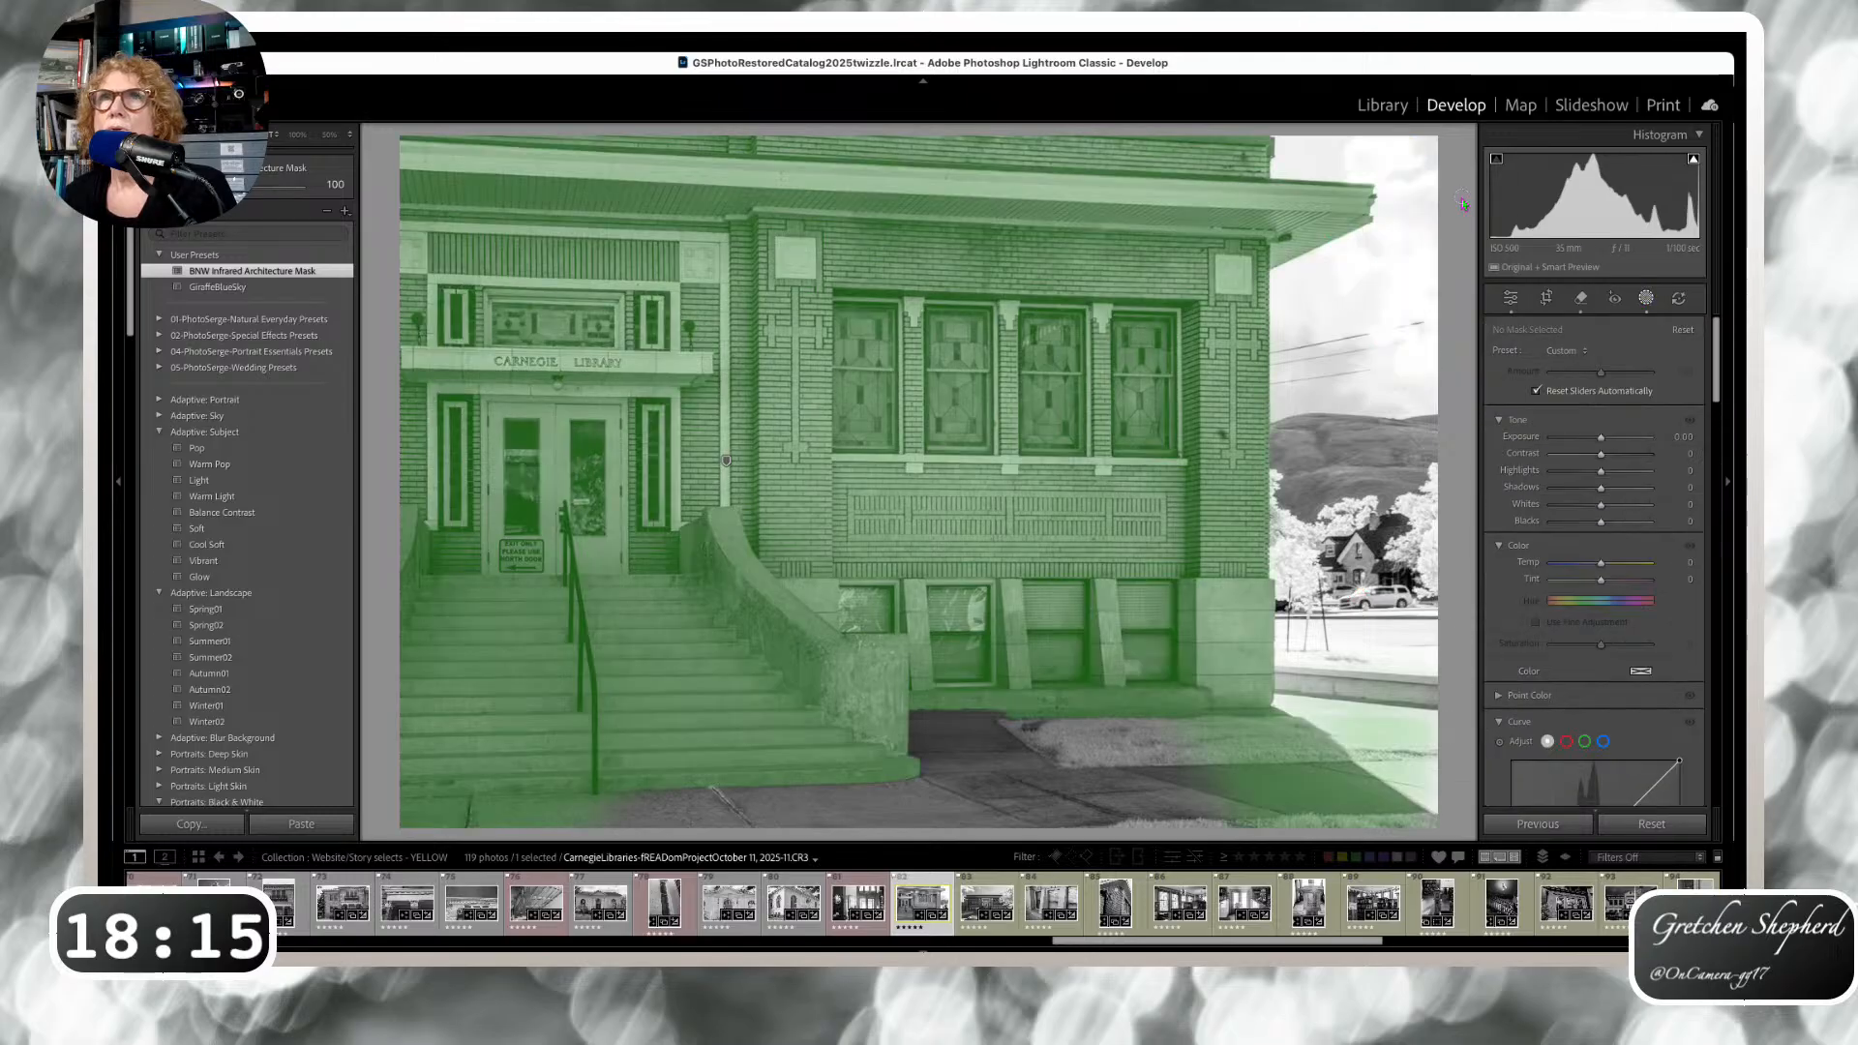
left_click(1463, 204)
mouse_move(1602, 373)
left_mouse_down()
mouse_move(1549, 371)
mouse_move(1570, 371)
left_mouse_up()
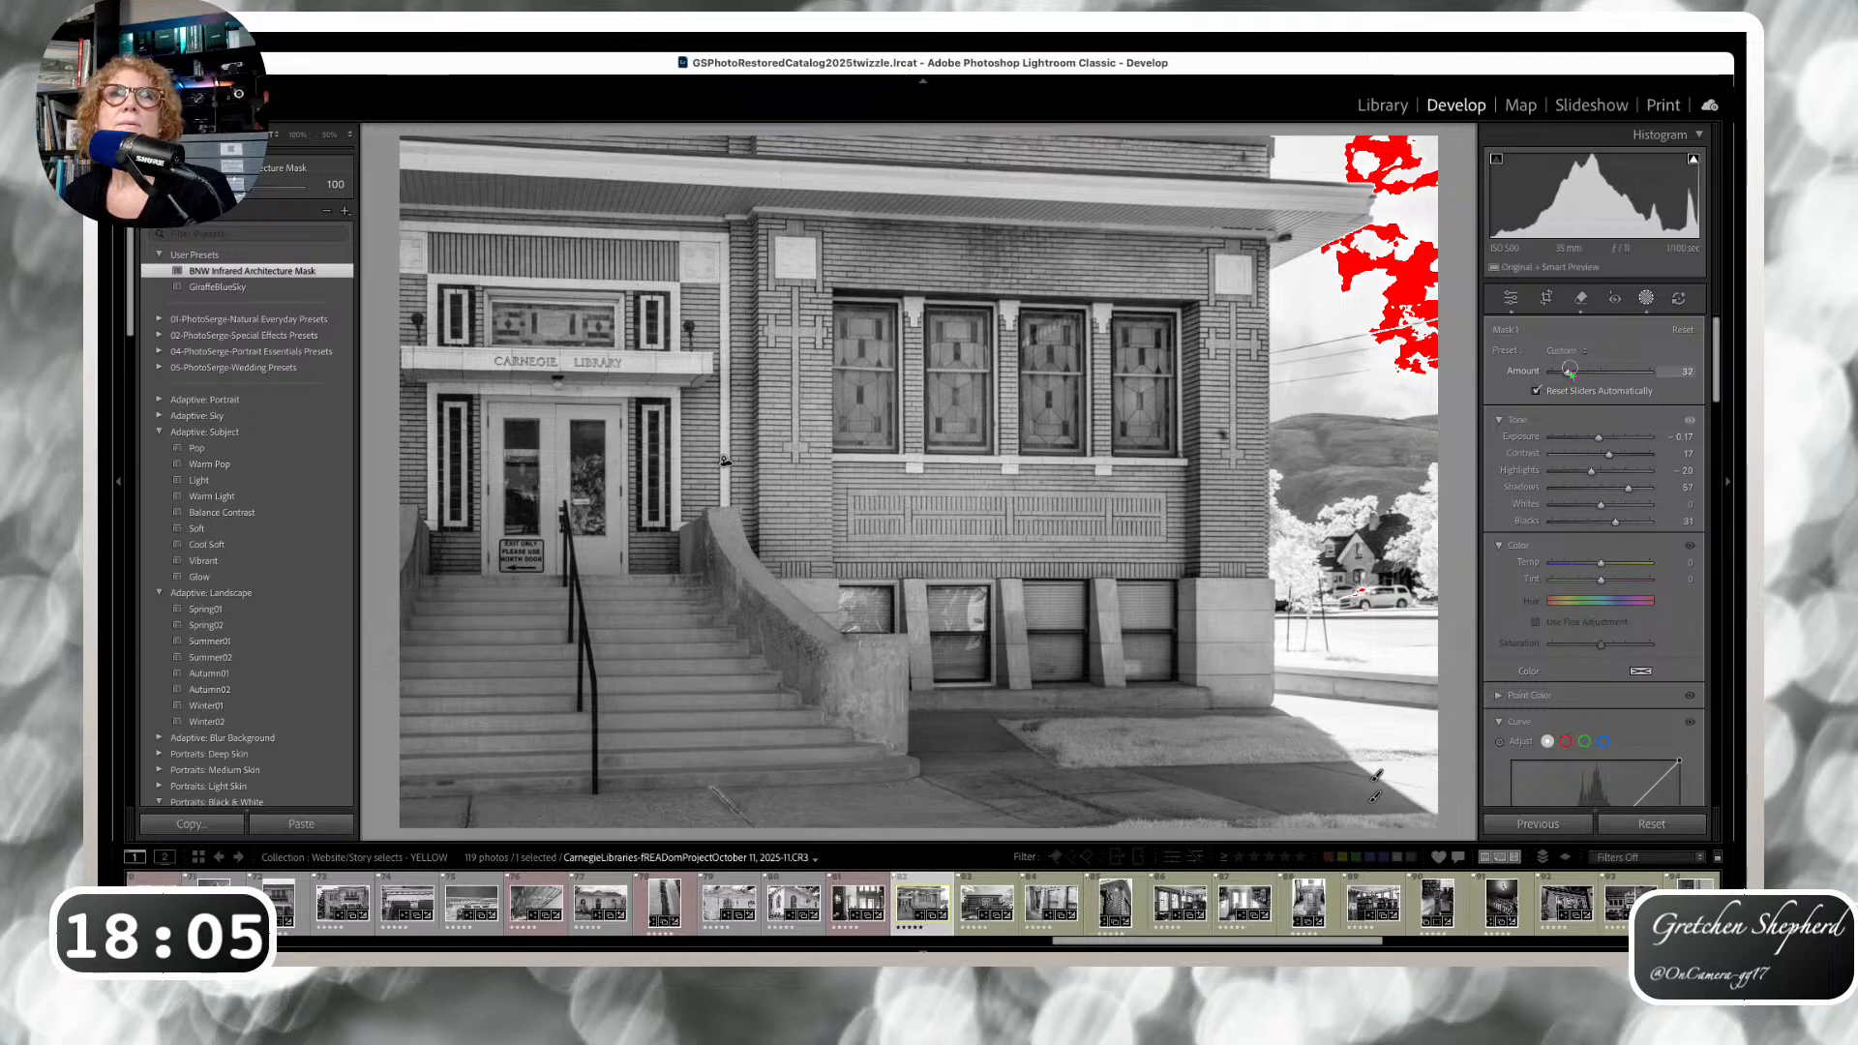
Crop a narrow strip off the right edge of the steps photo and apply the crop.
left_click(1547, 298)
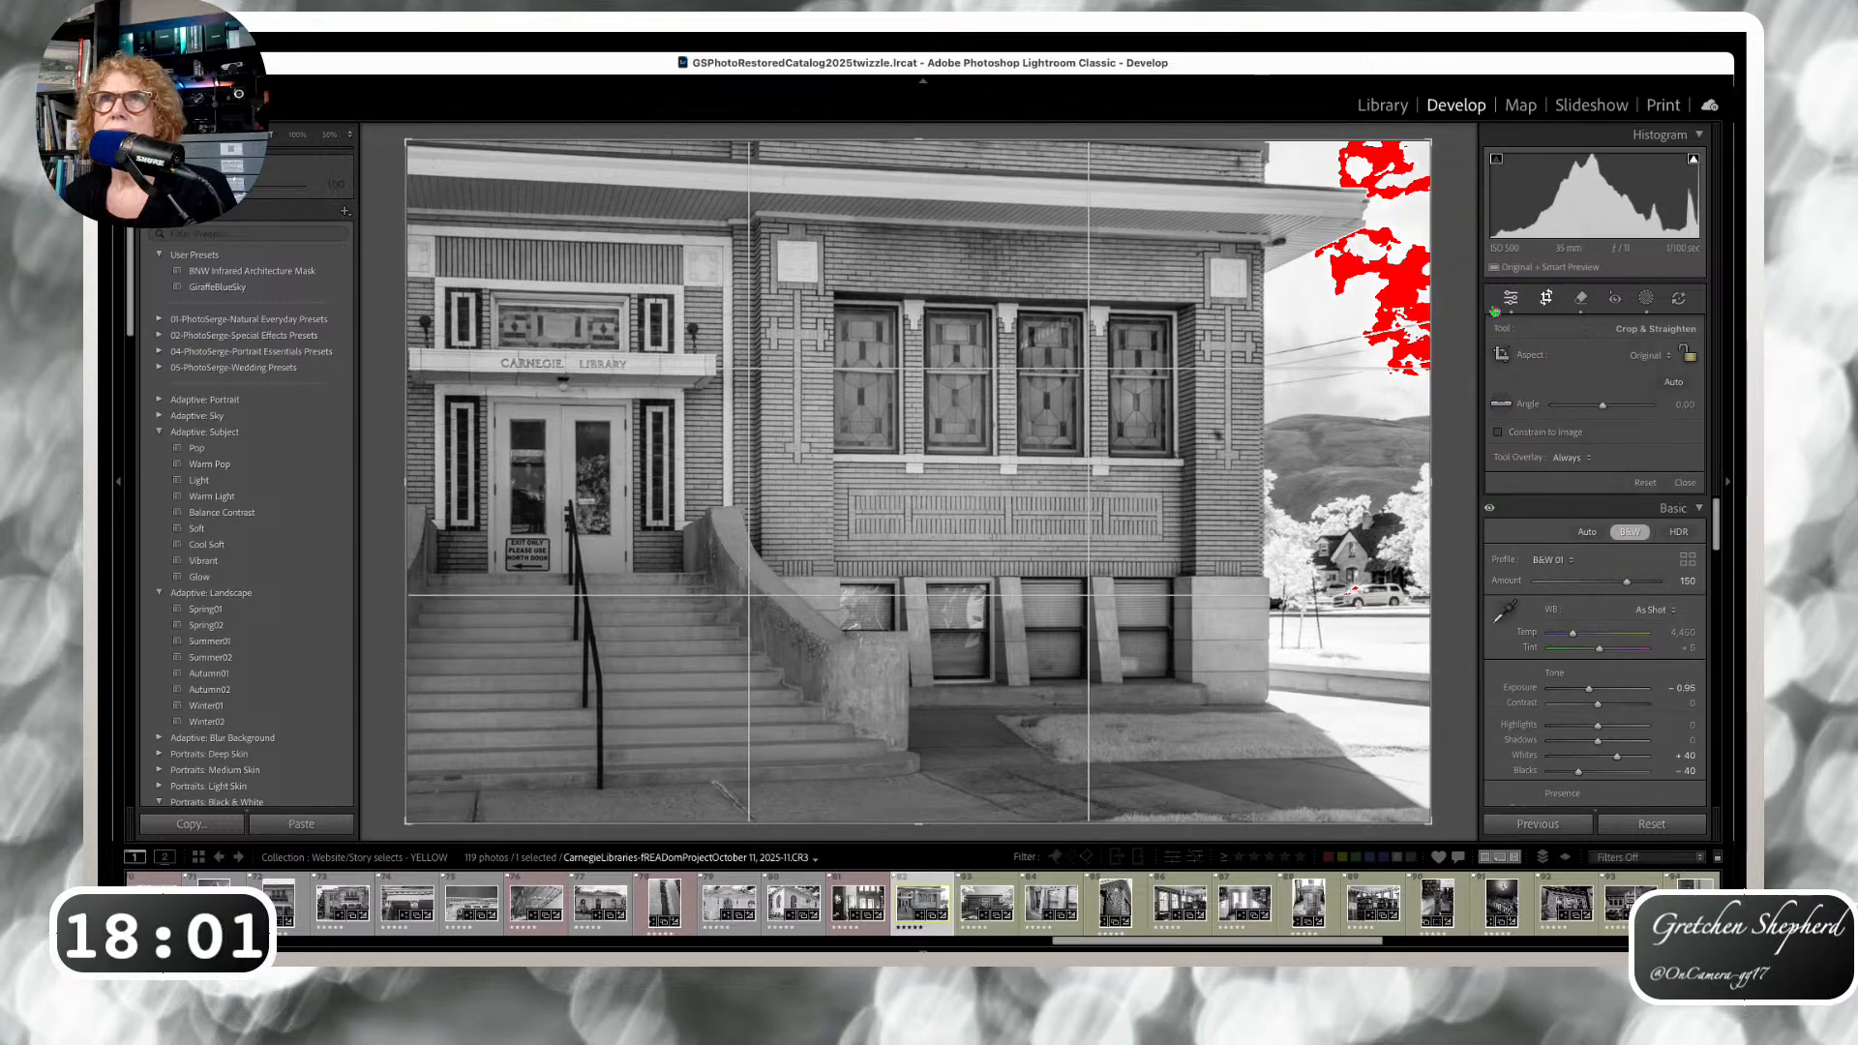
left_click_drag(1431, 490, 1408, 481)
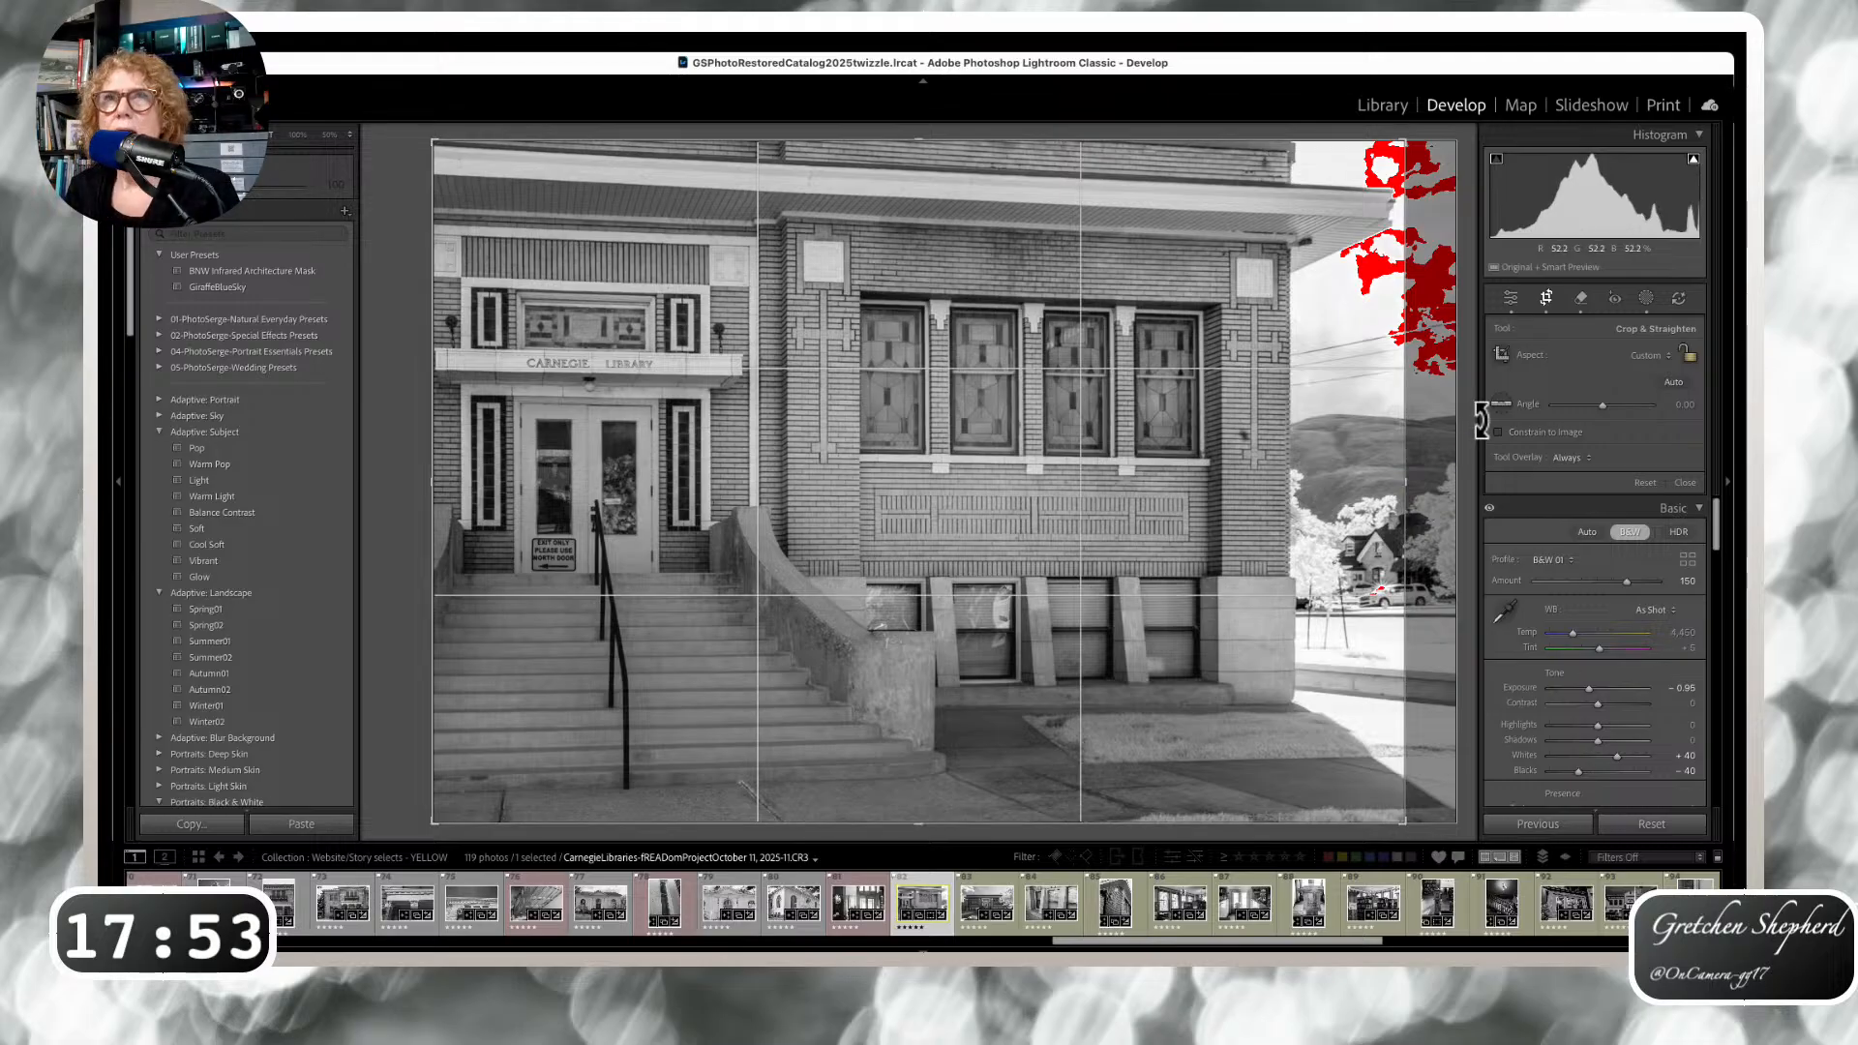
key("Return")
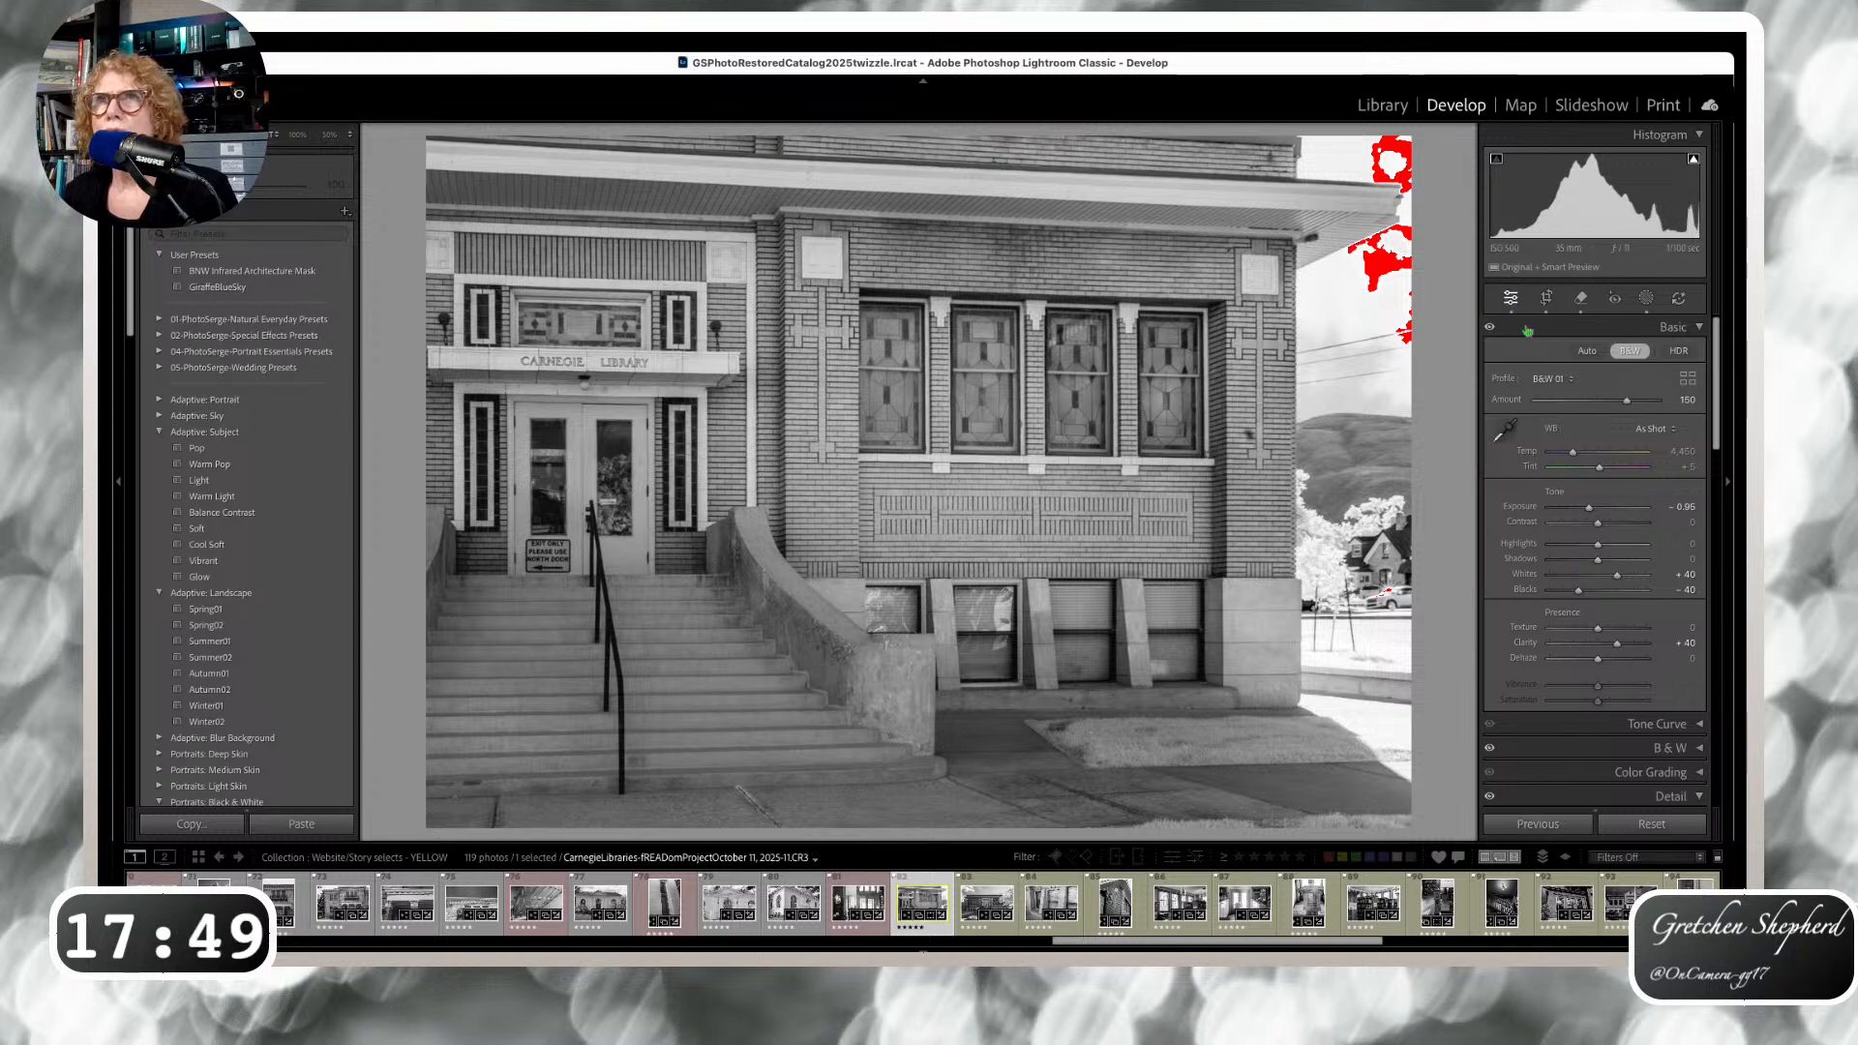
Reset the steps photo's overall Whites and set the value to +44.
left_click_drag(1617, 575, 1606, 575)
double_click(1610, 576)
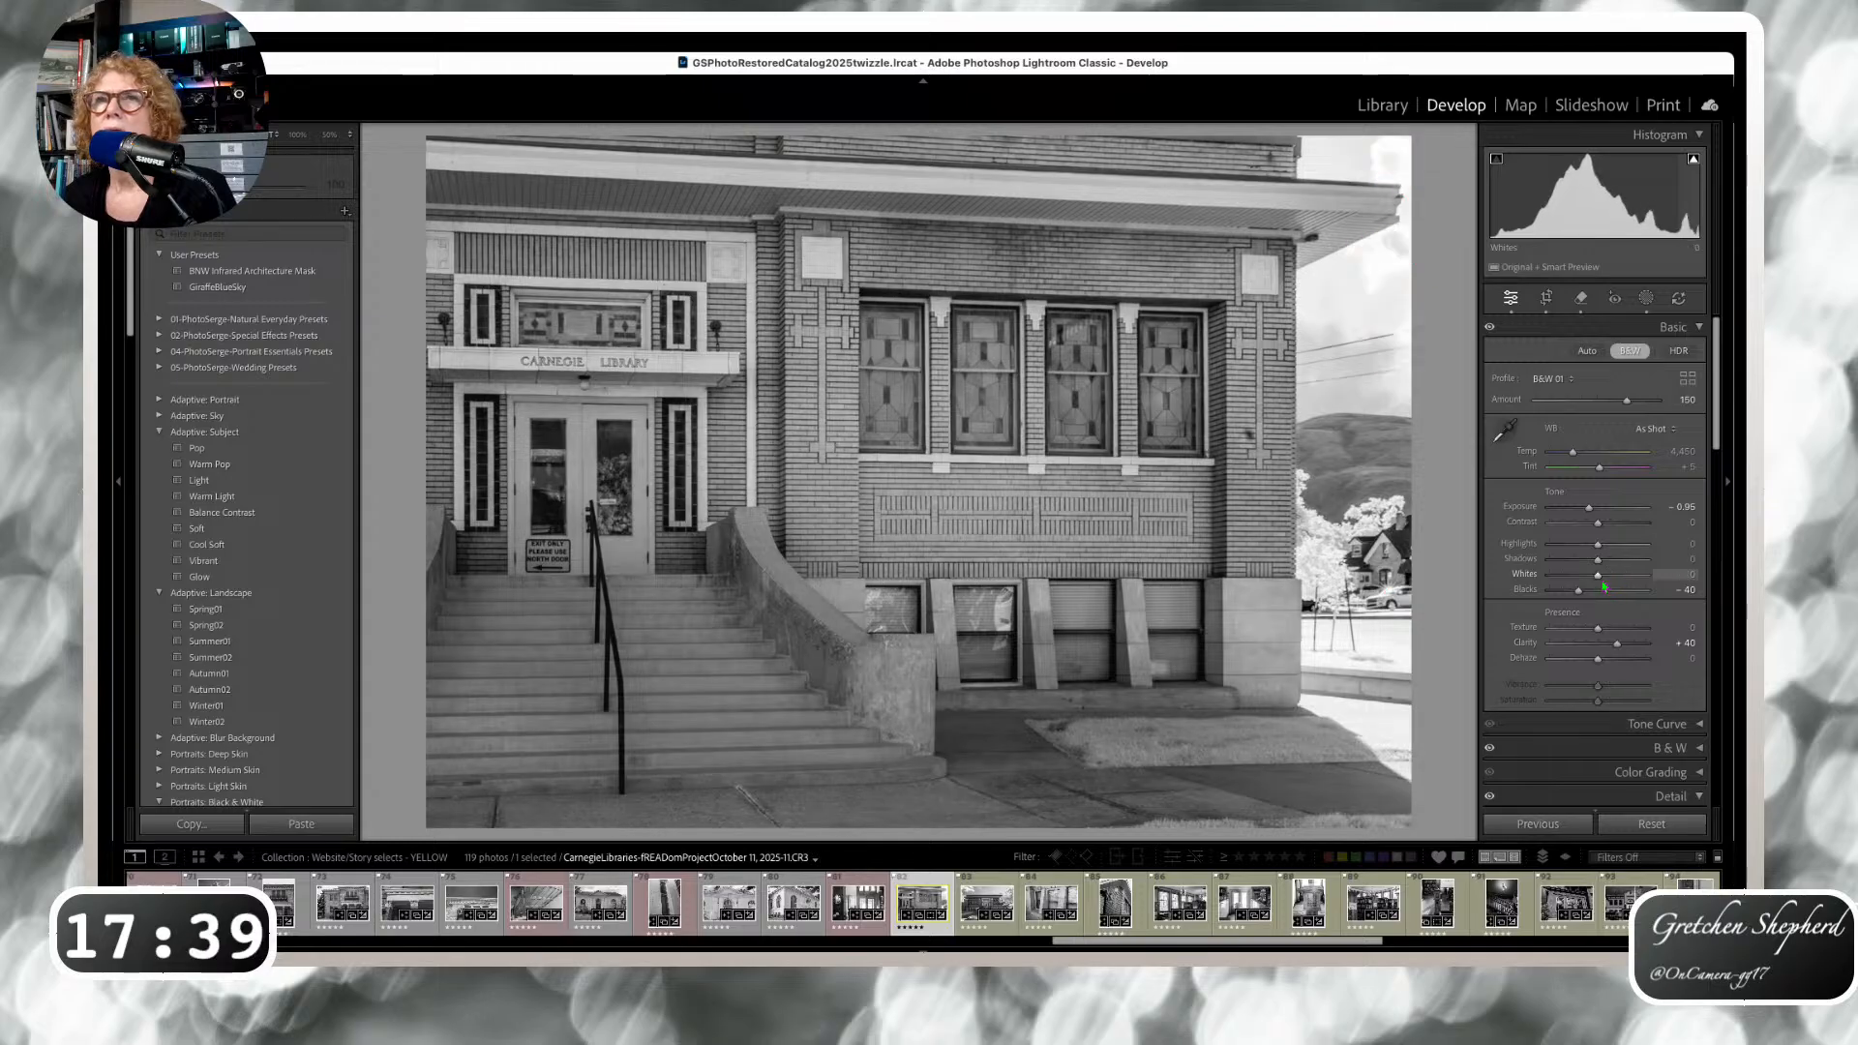
left_click_drag(1598, 575, 1619, 576)
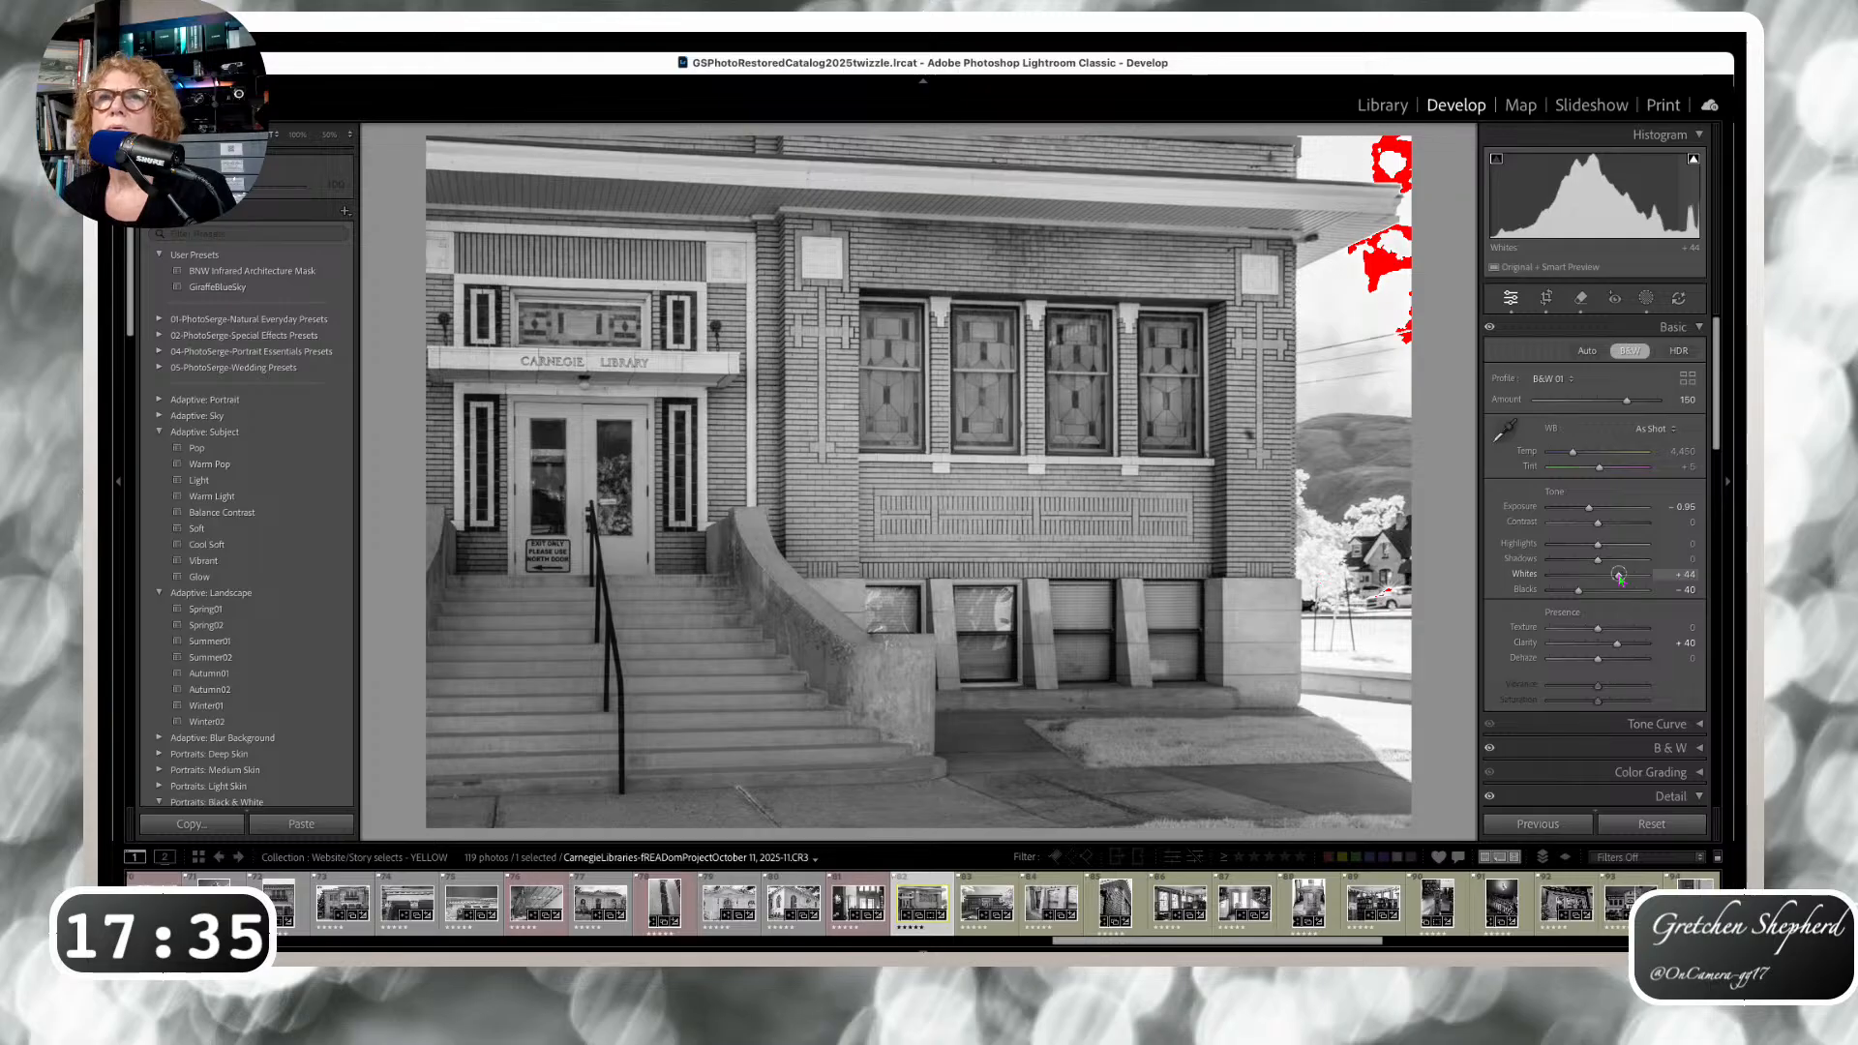
Create one landscape mask on the steps photo covering Sky, Vegetation and Artificial Ground.
left_click(1645, 299)
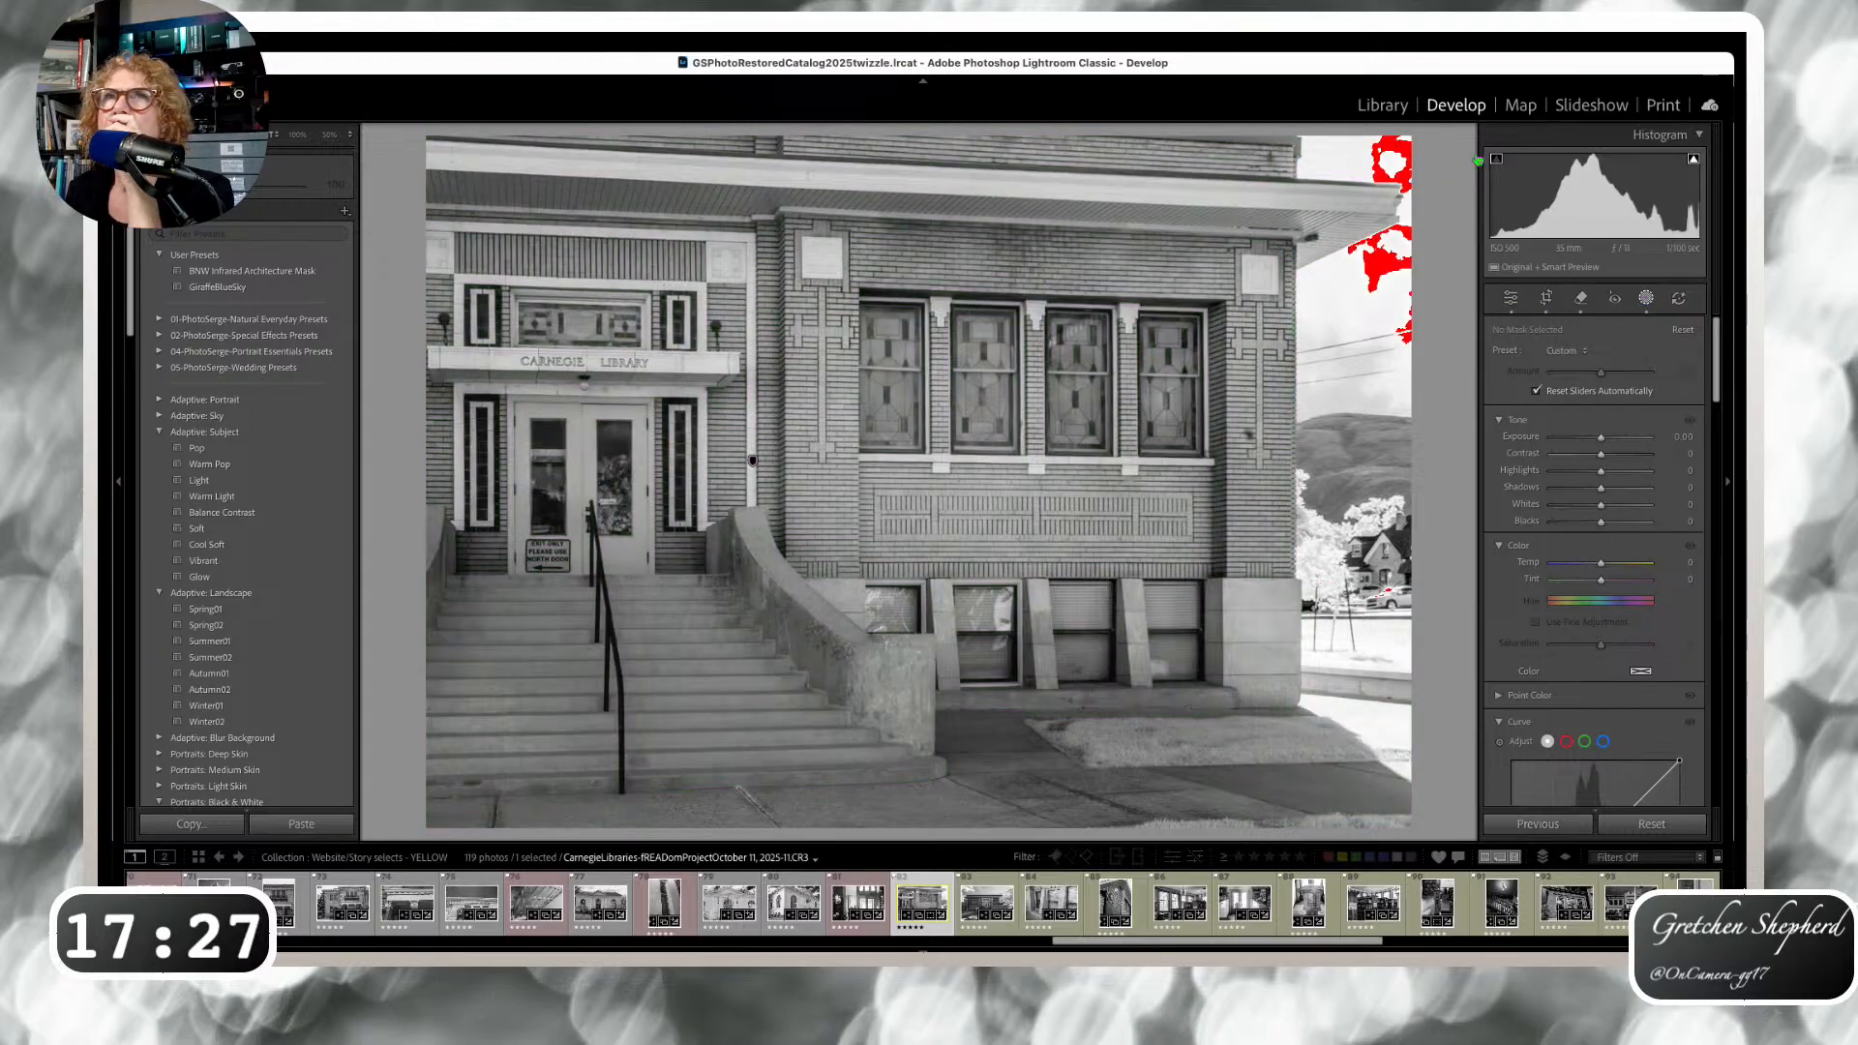
mouse_move(1467, 203)
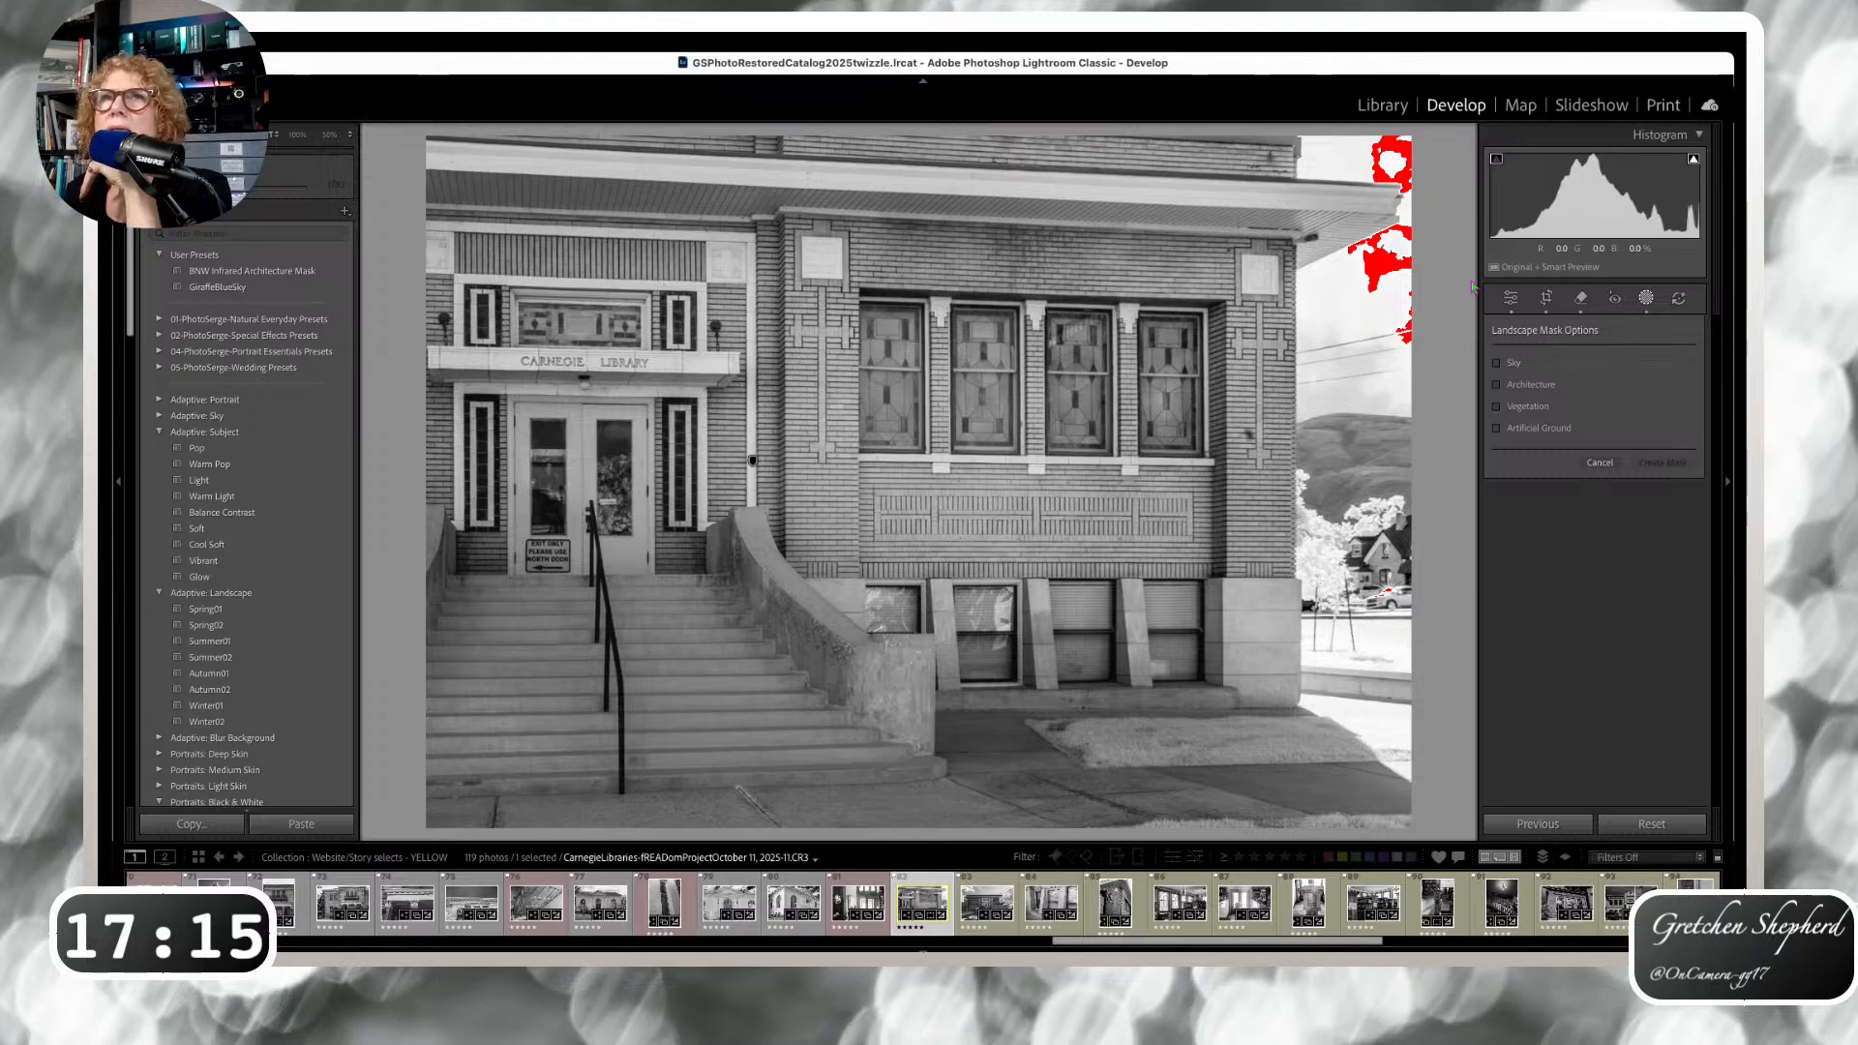
left_click(1497, 363)
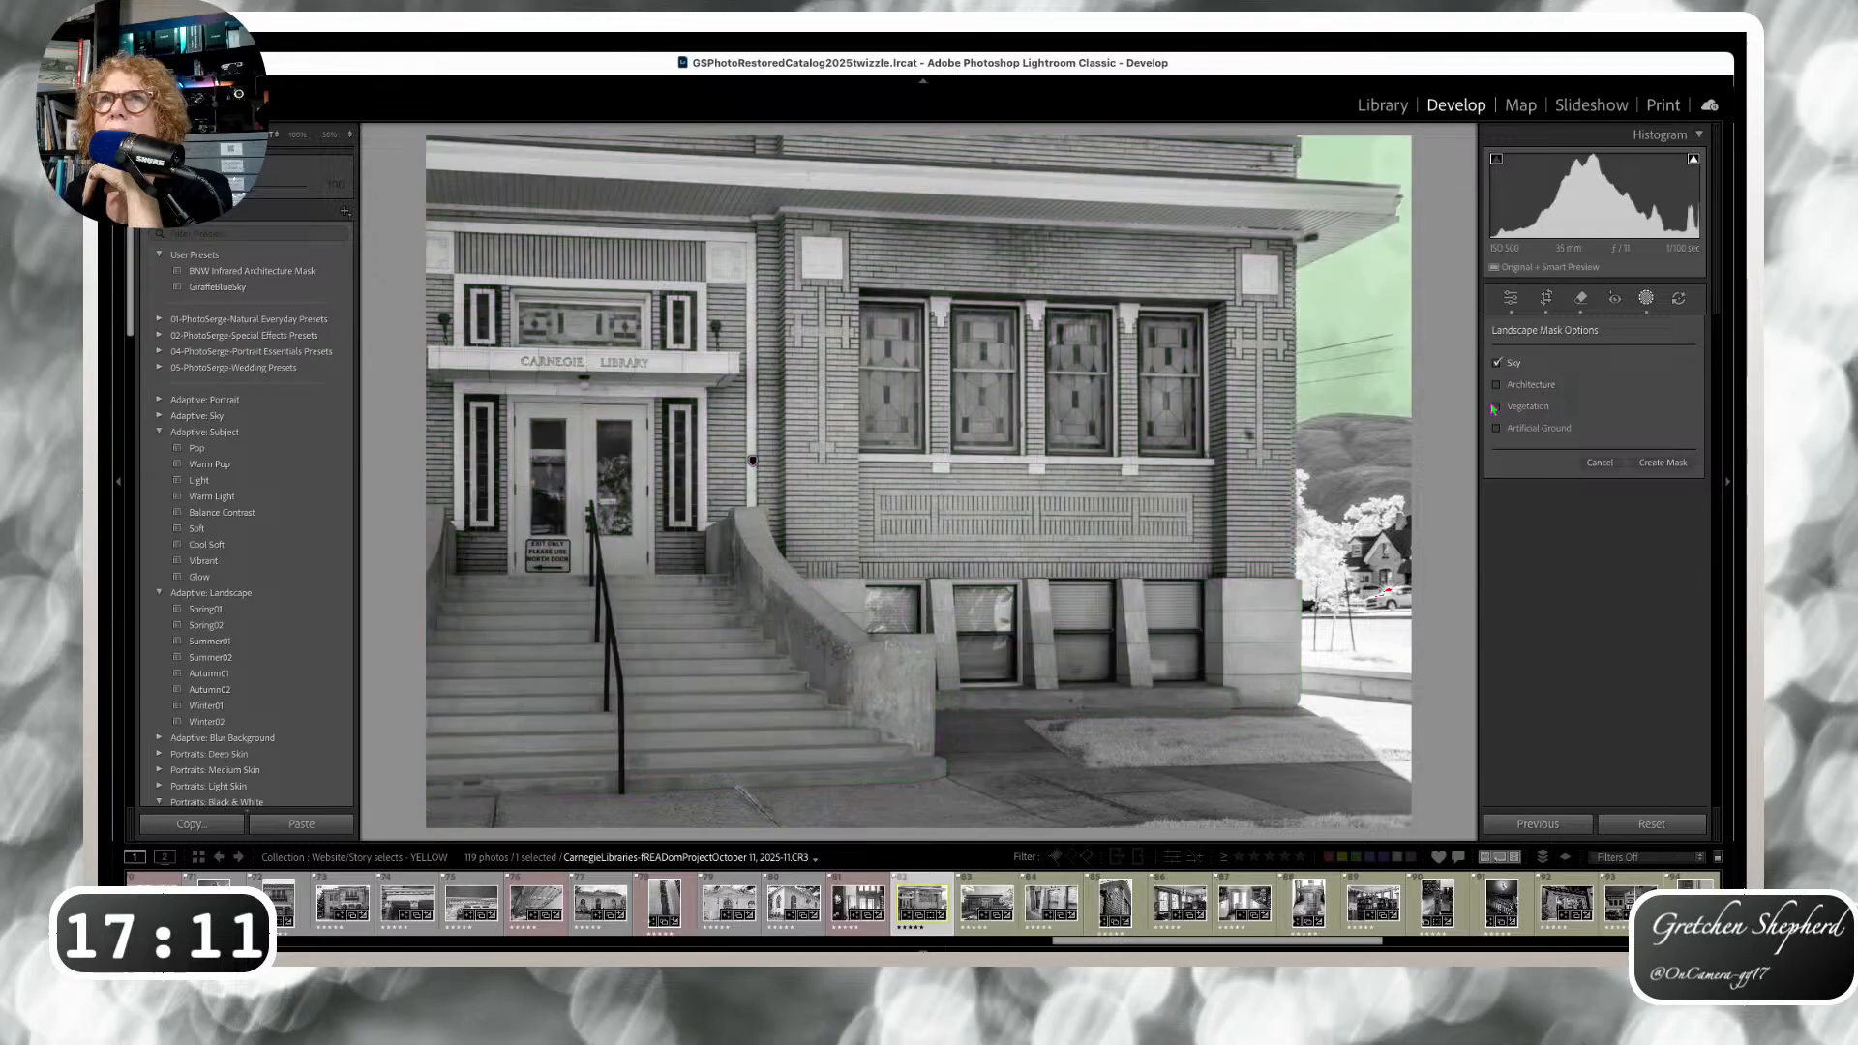
left_click(1497, 406)
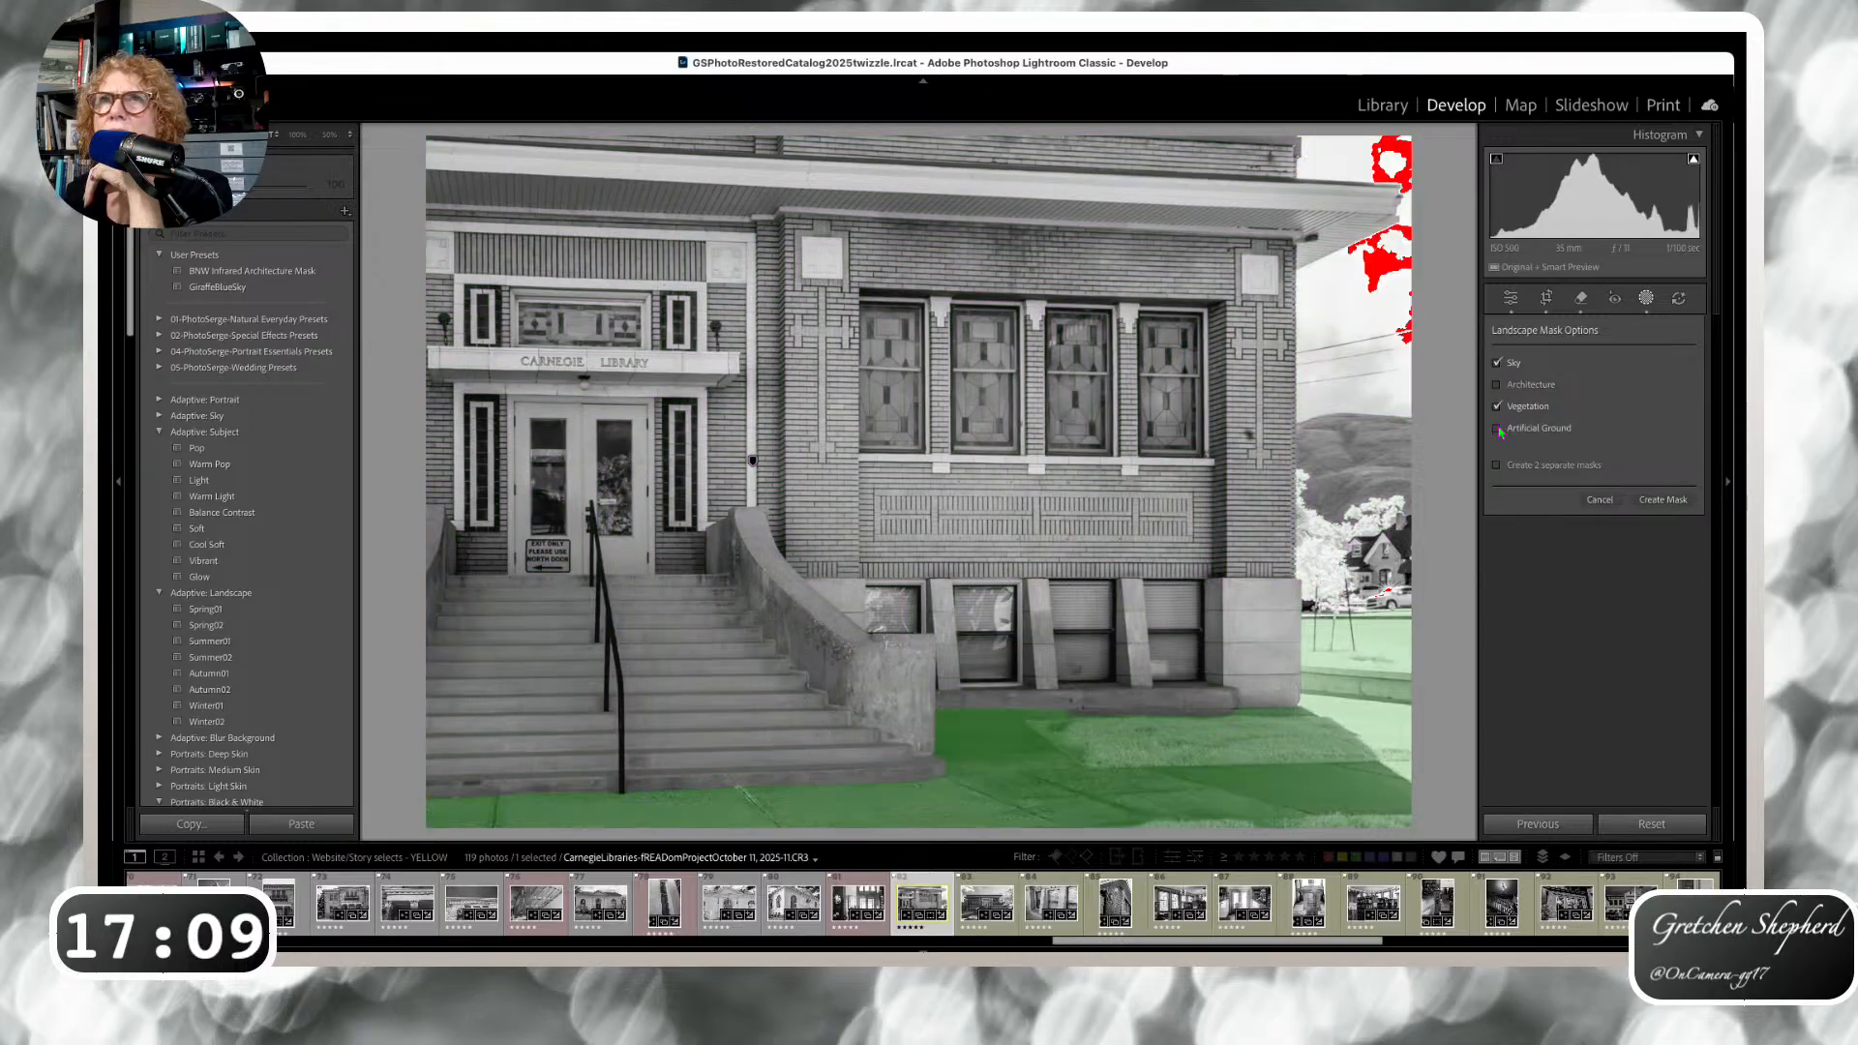
left_click(1498, 428)
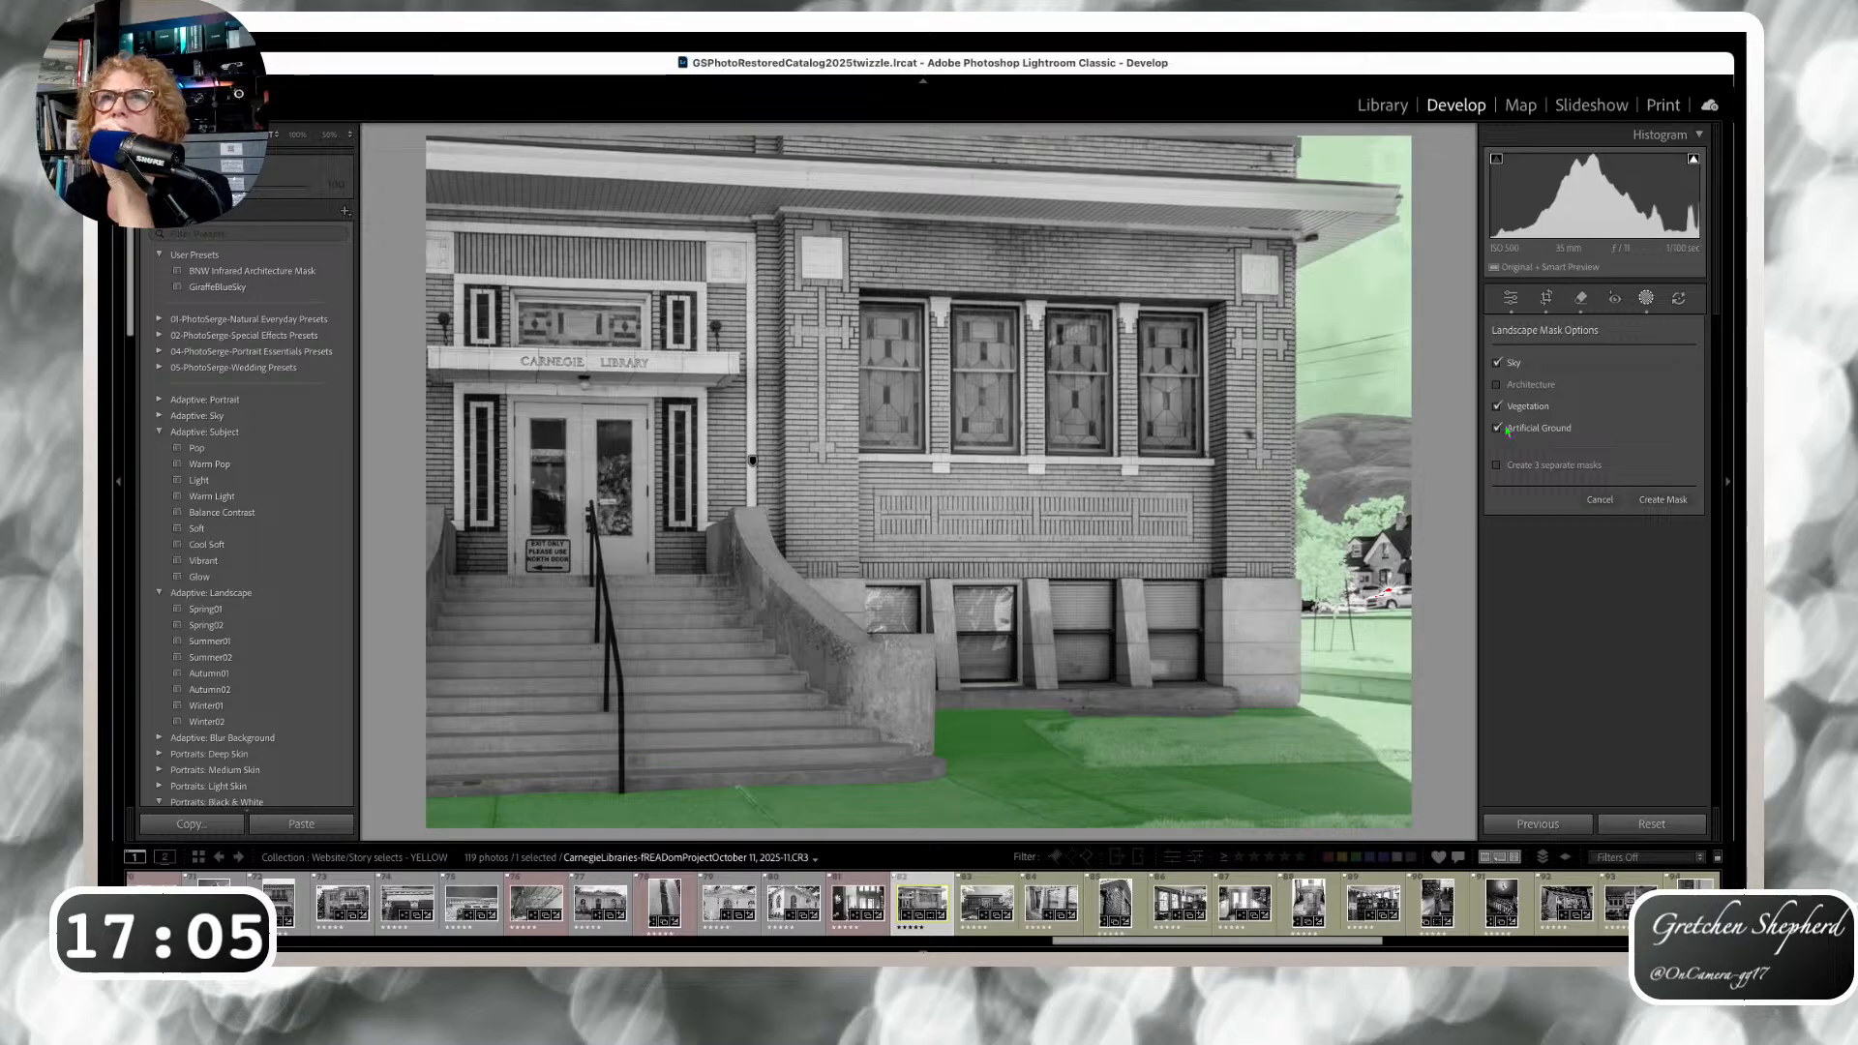
left_click(1690, 499)
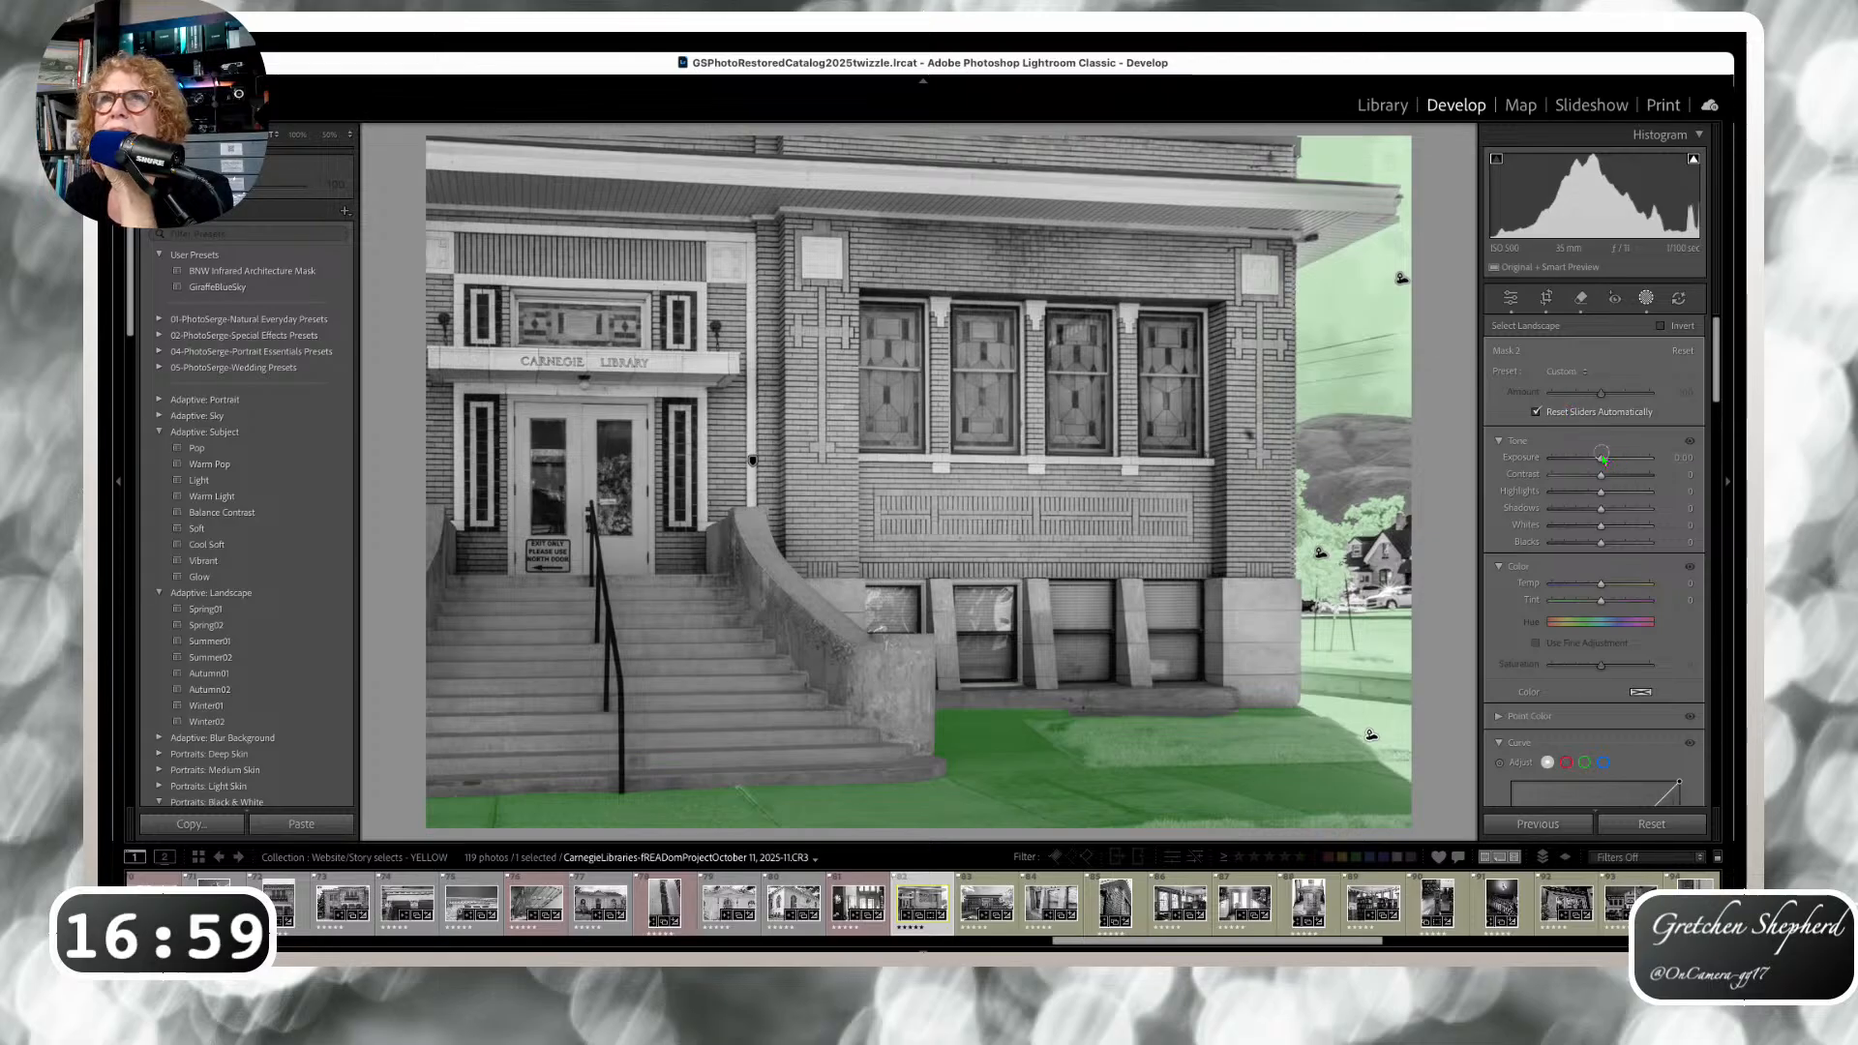
Lower the new landscape mask's Exposure to about -1.1 and return to the general edit settings.
left_click_drag(1582, 453, 1584, 458)
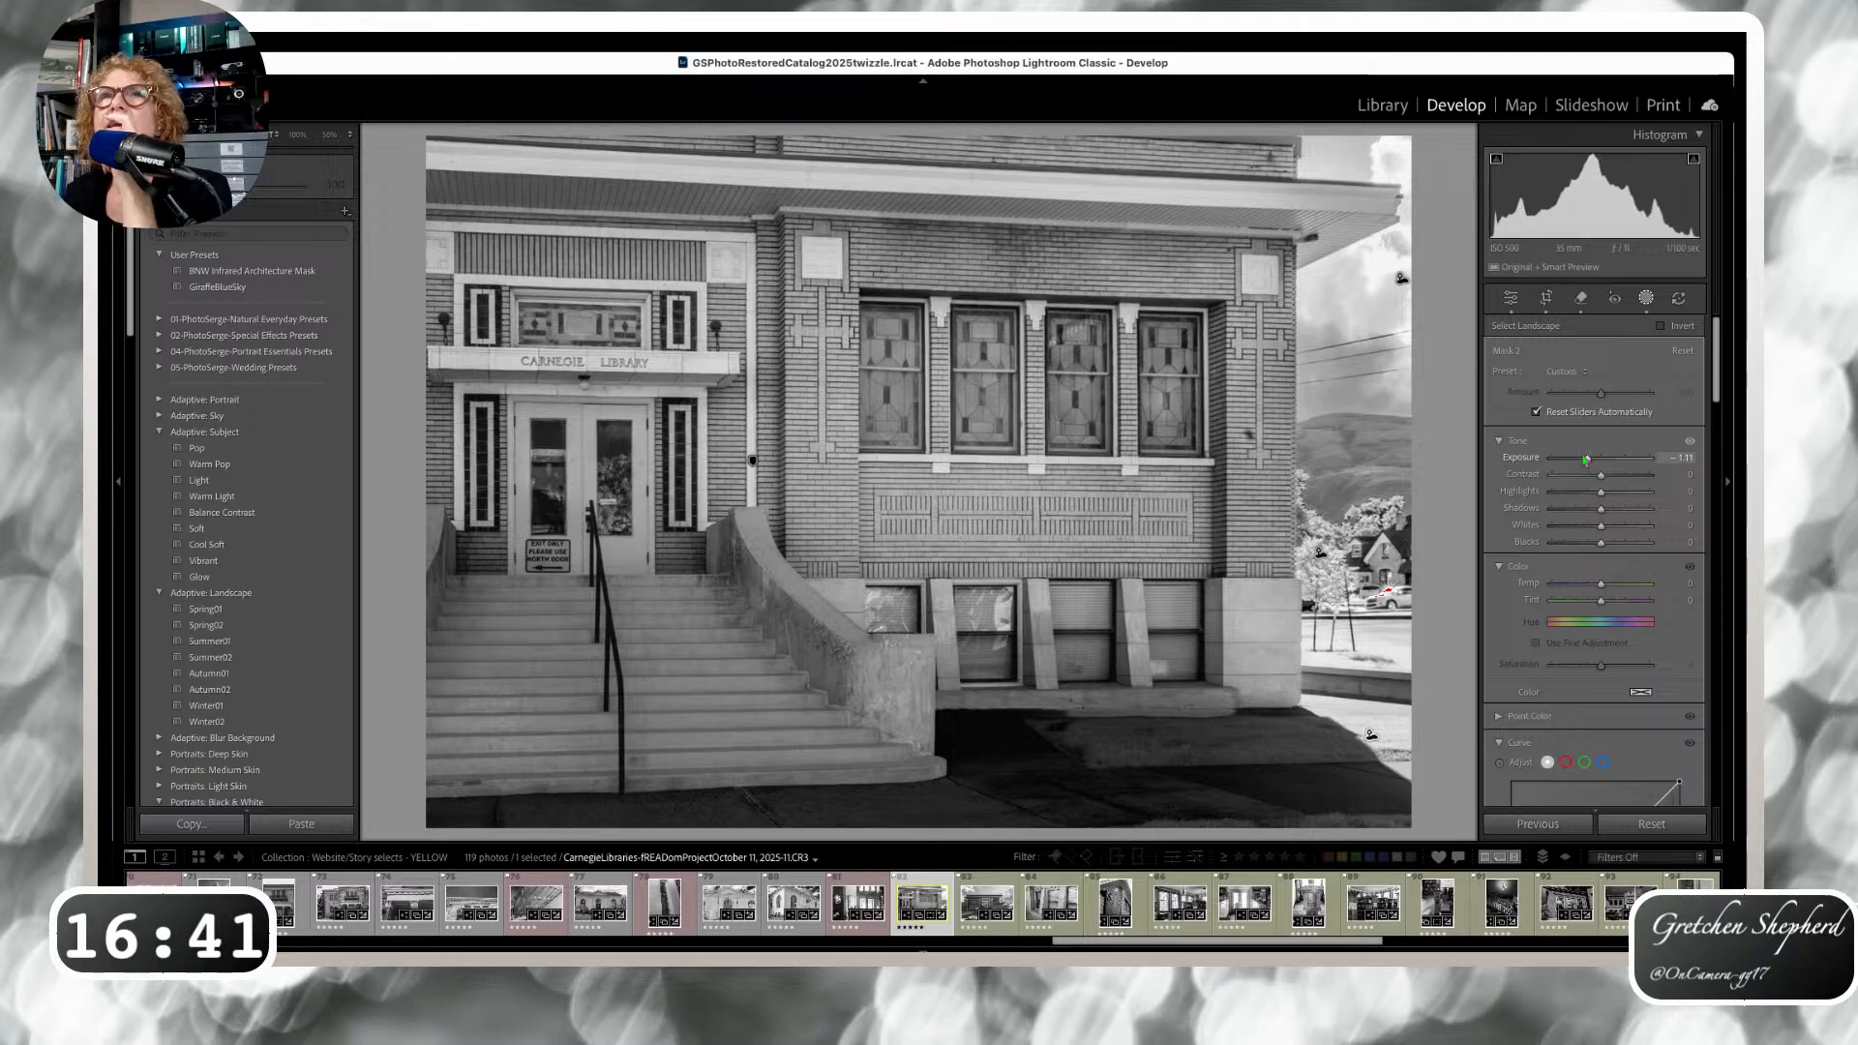
left_click(1601, 395)
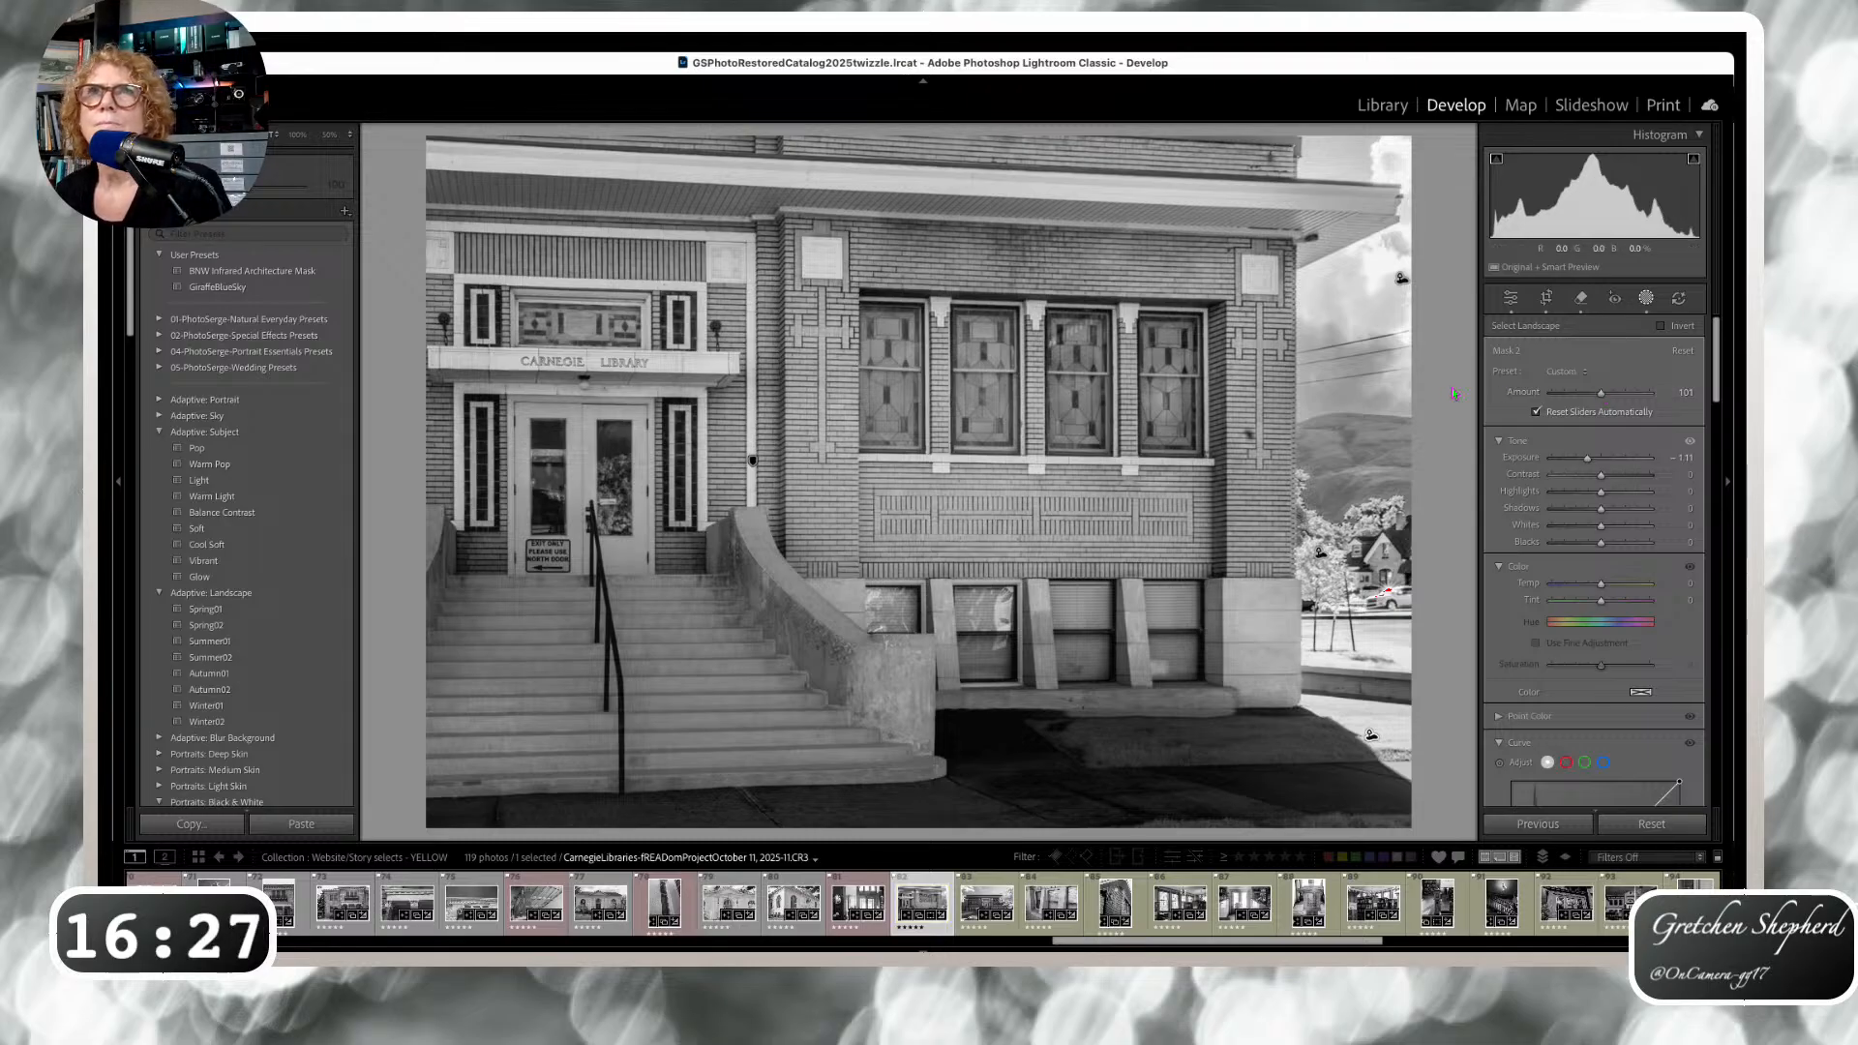
left_click(1511, 299)
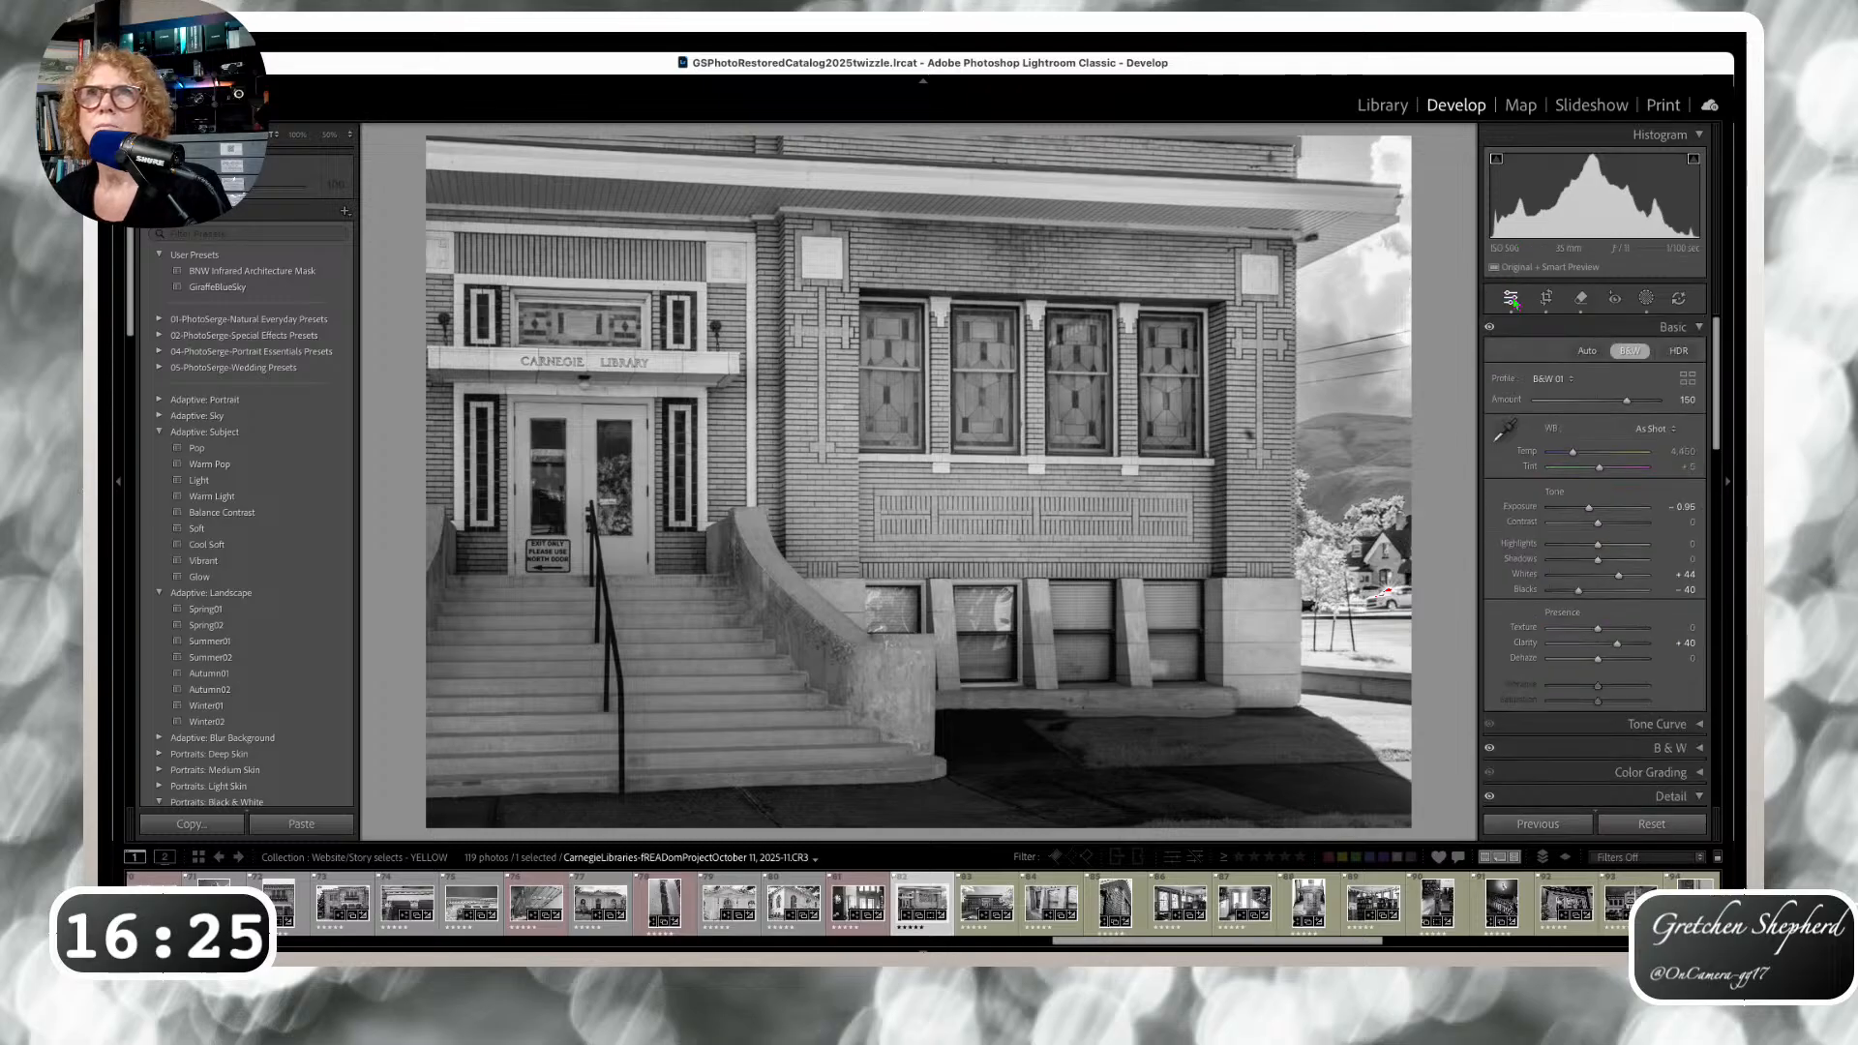
Apply the "BNW Infrared Architecture Mask" preset to the library front photo with the round planter and open its masks.
key("Right")
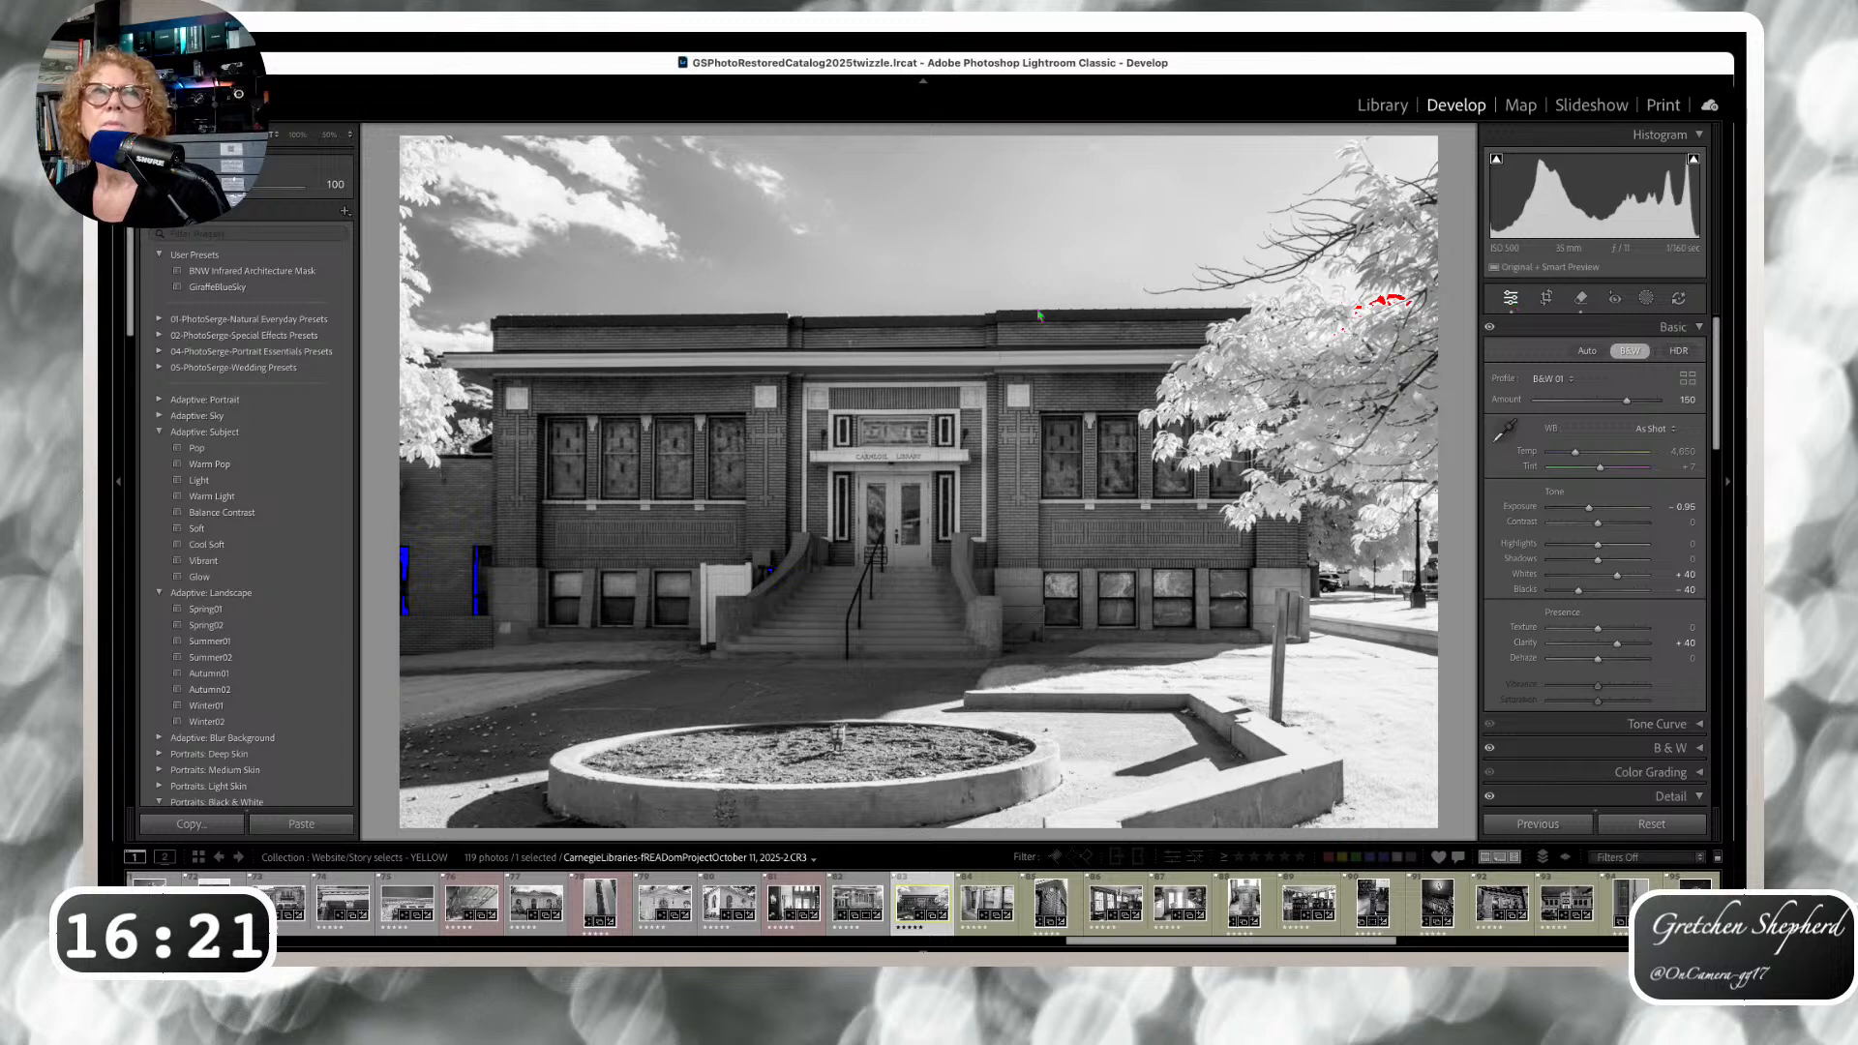
left_click(284, 272)
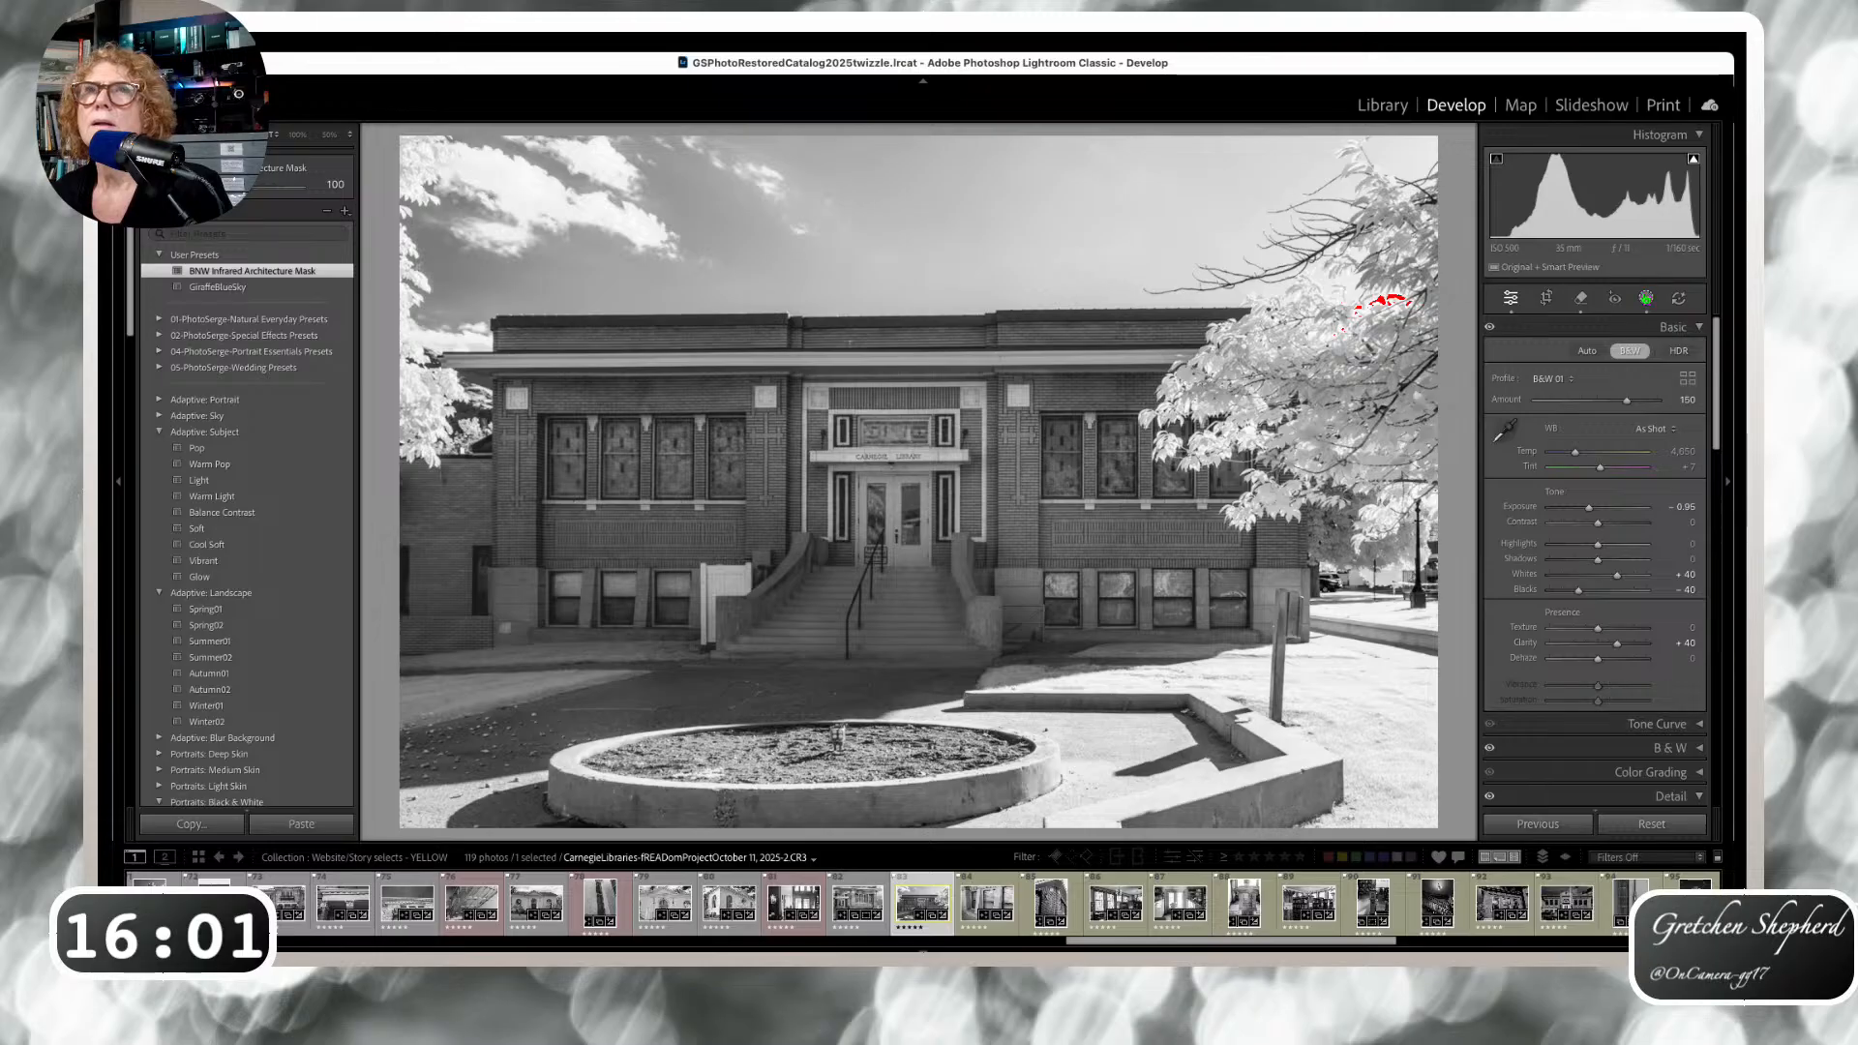
left_click(1646, 299)
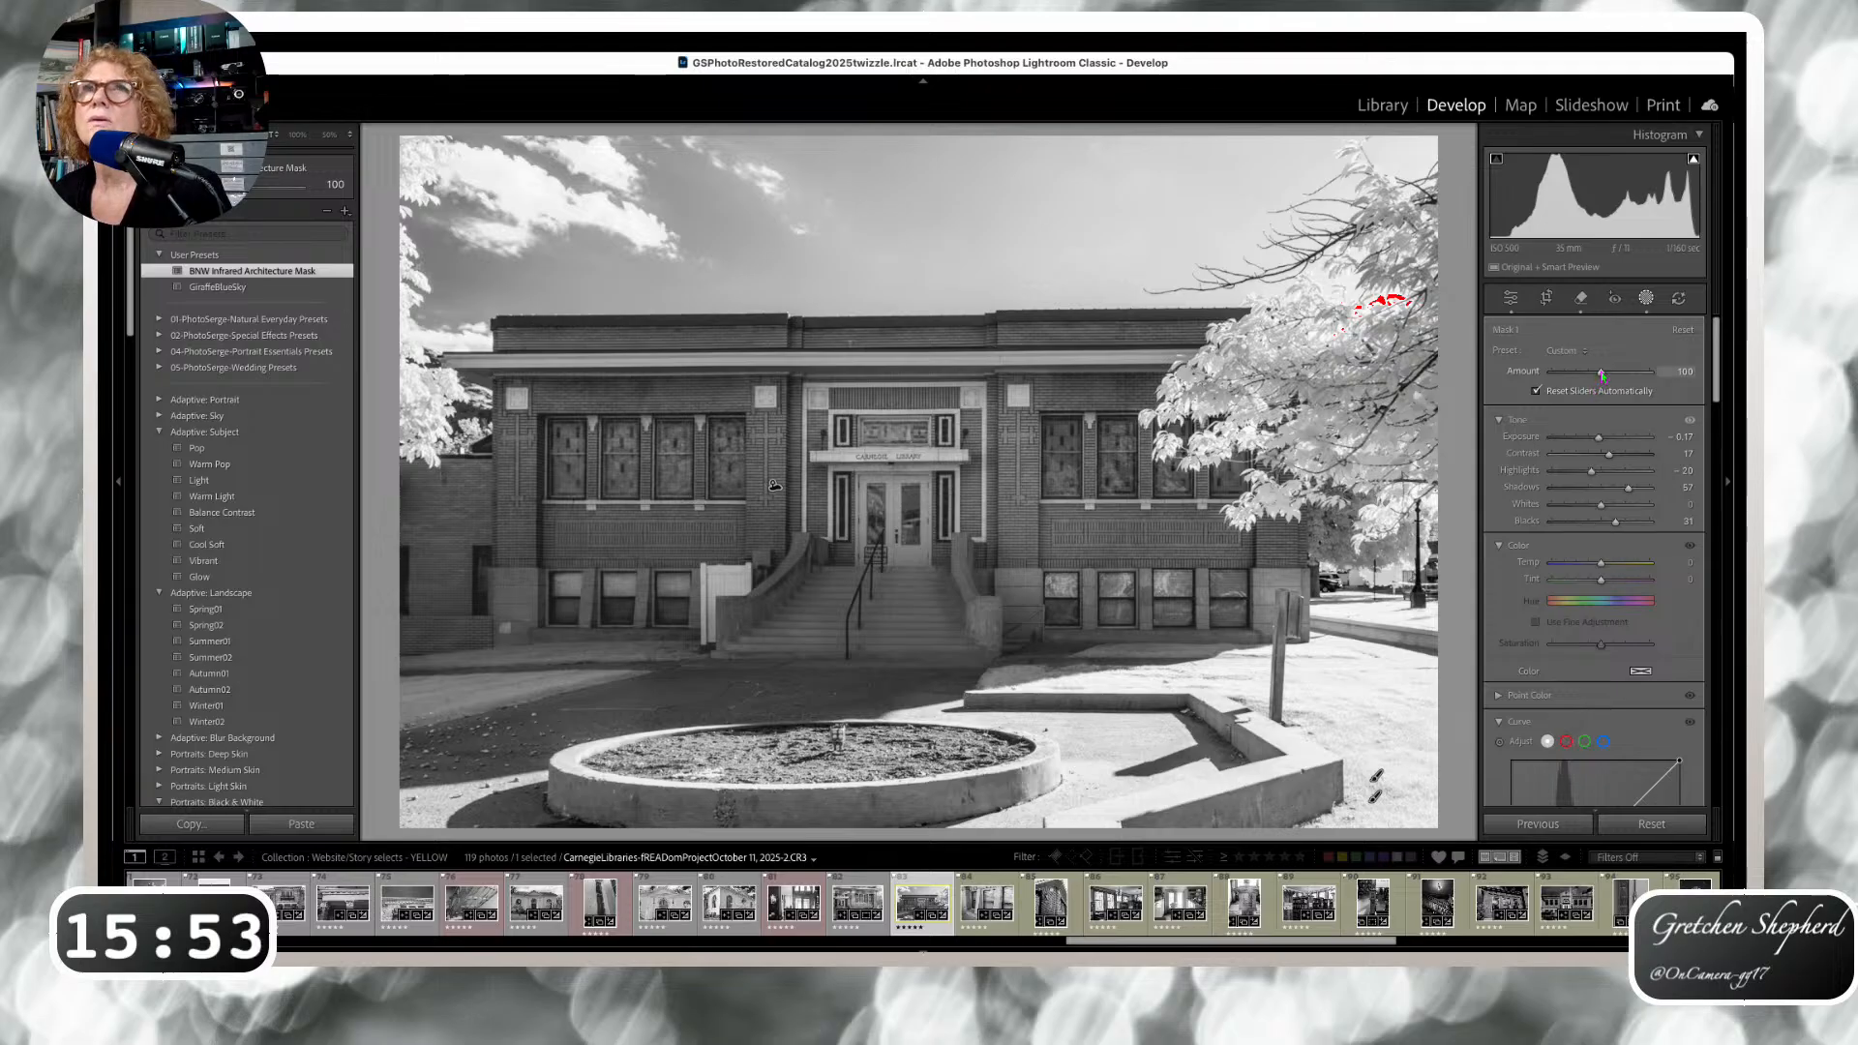
Adjust the planter photo's building mask to Amount 100, Exposure -0.17, Contrast about 25 and Shadows about 75.
mouse_move(1601, 370)
left_mouse_down()
mouse_move(1580, 372)
mouse_move(1599, 373)
left_mouse_up()
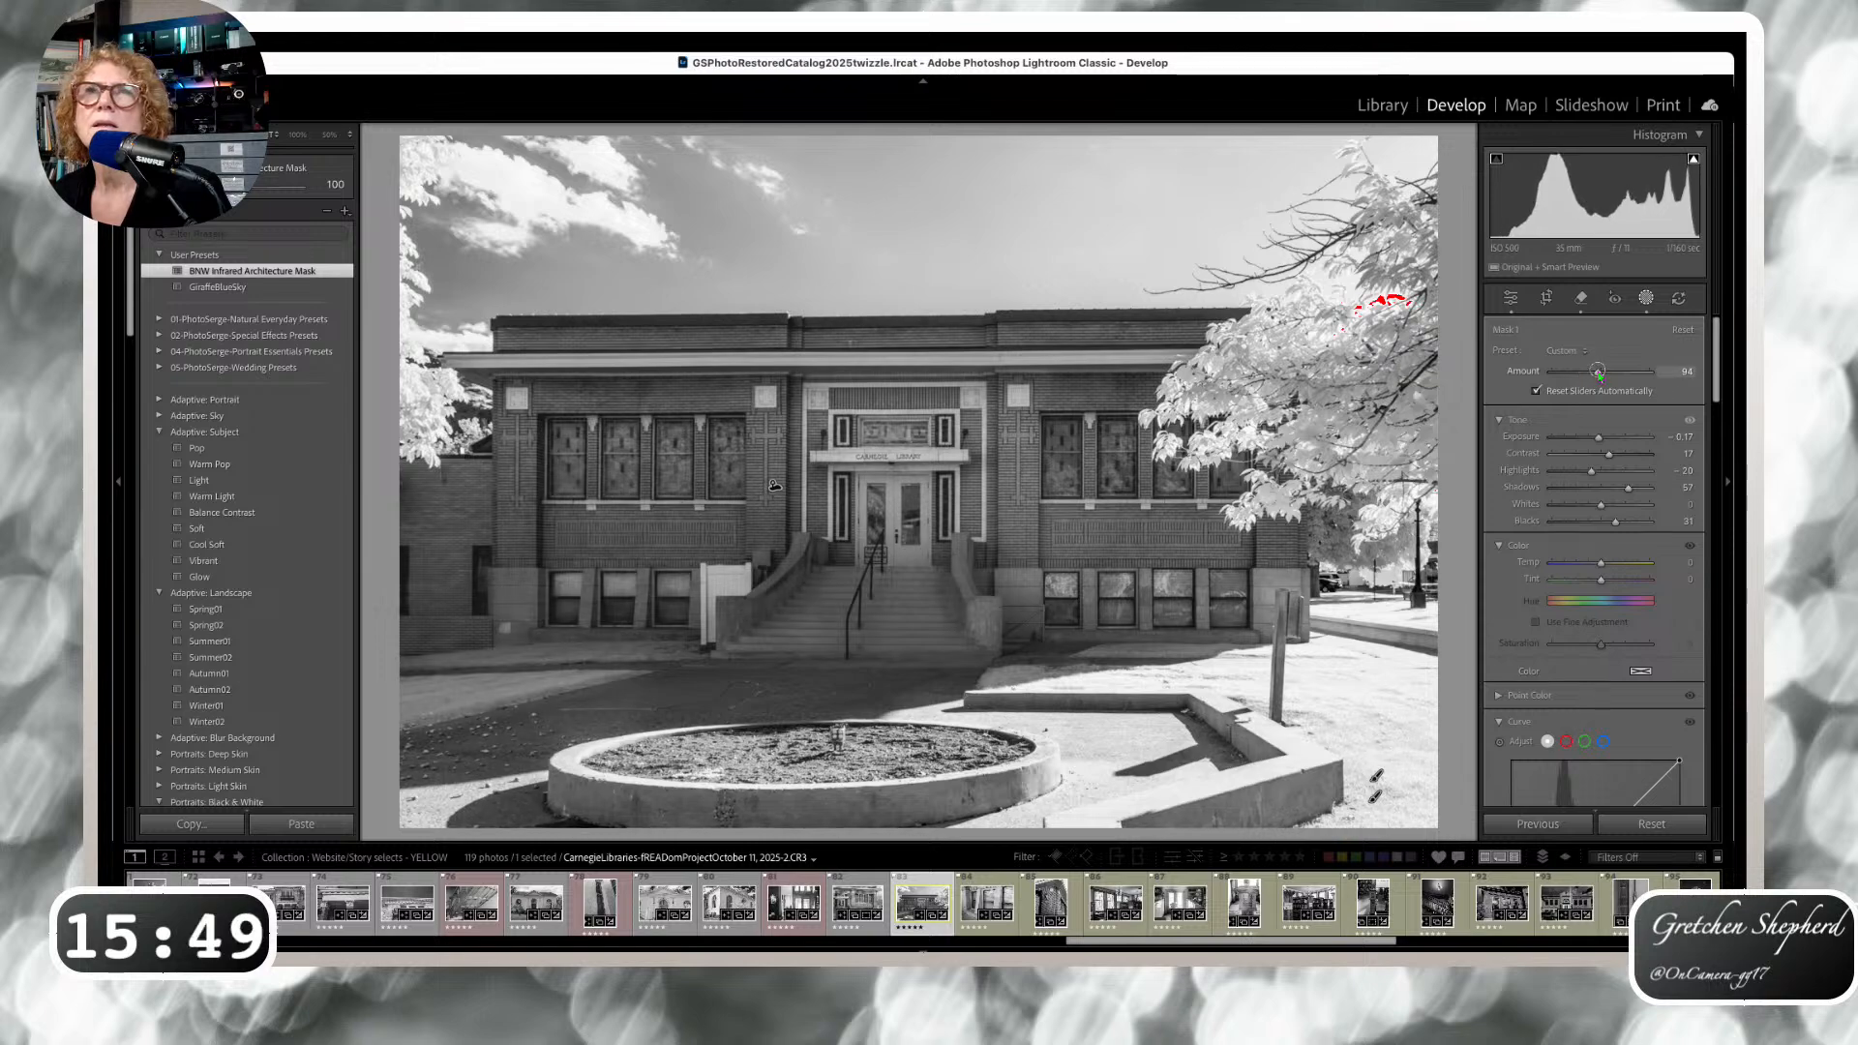
left_click_drag(1598, 371, 1601, 372)
left_click_drag(1598, 440, 1597, 441)
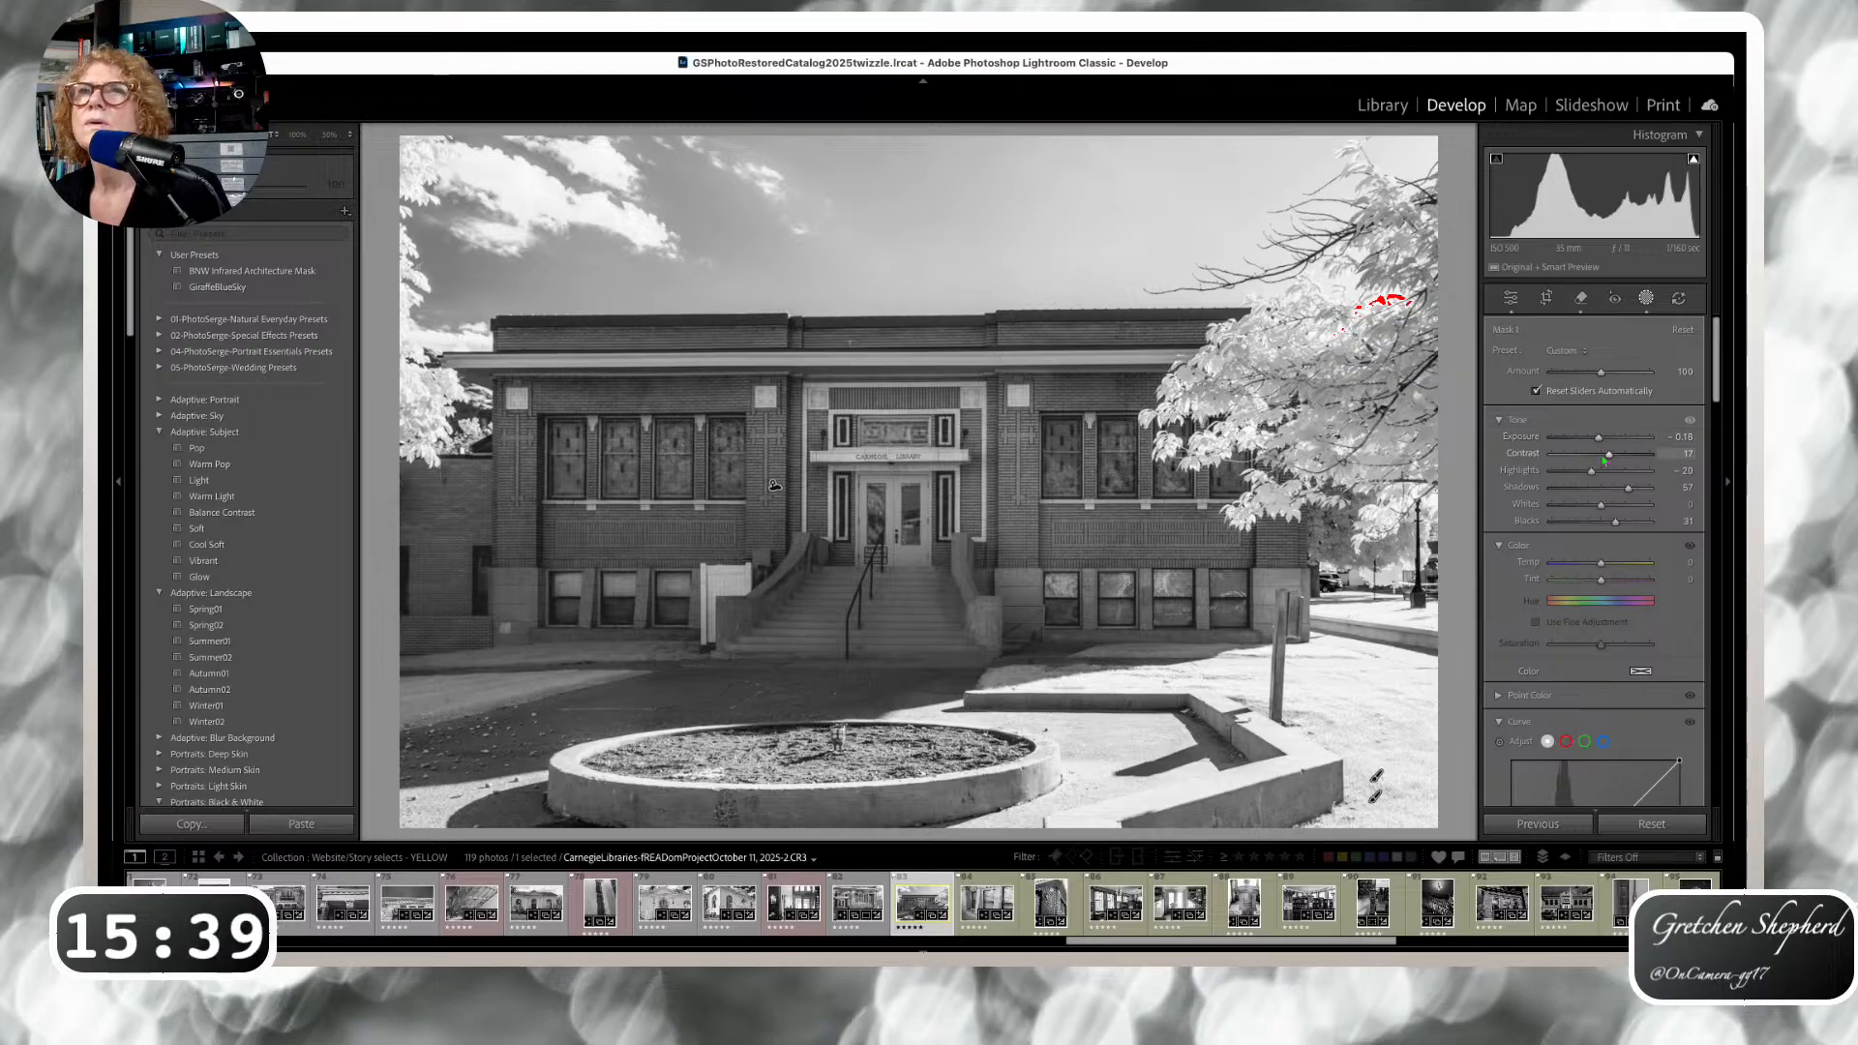
left_click_drag(1611, 455, 1598, 437)
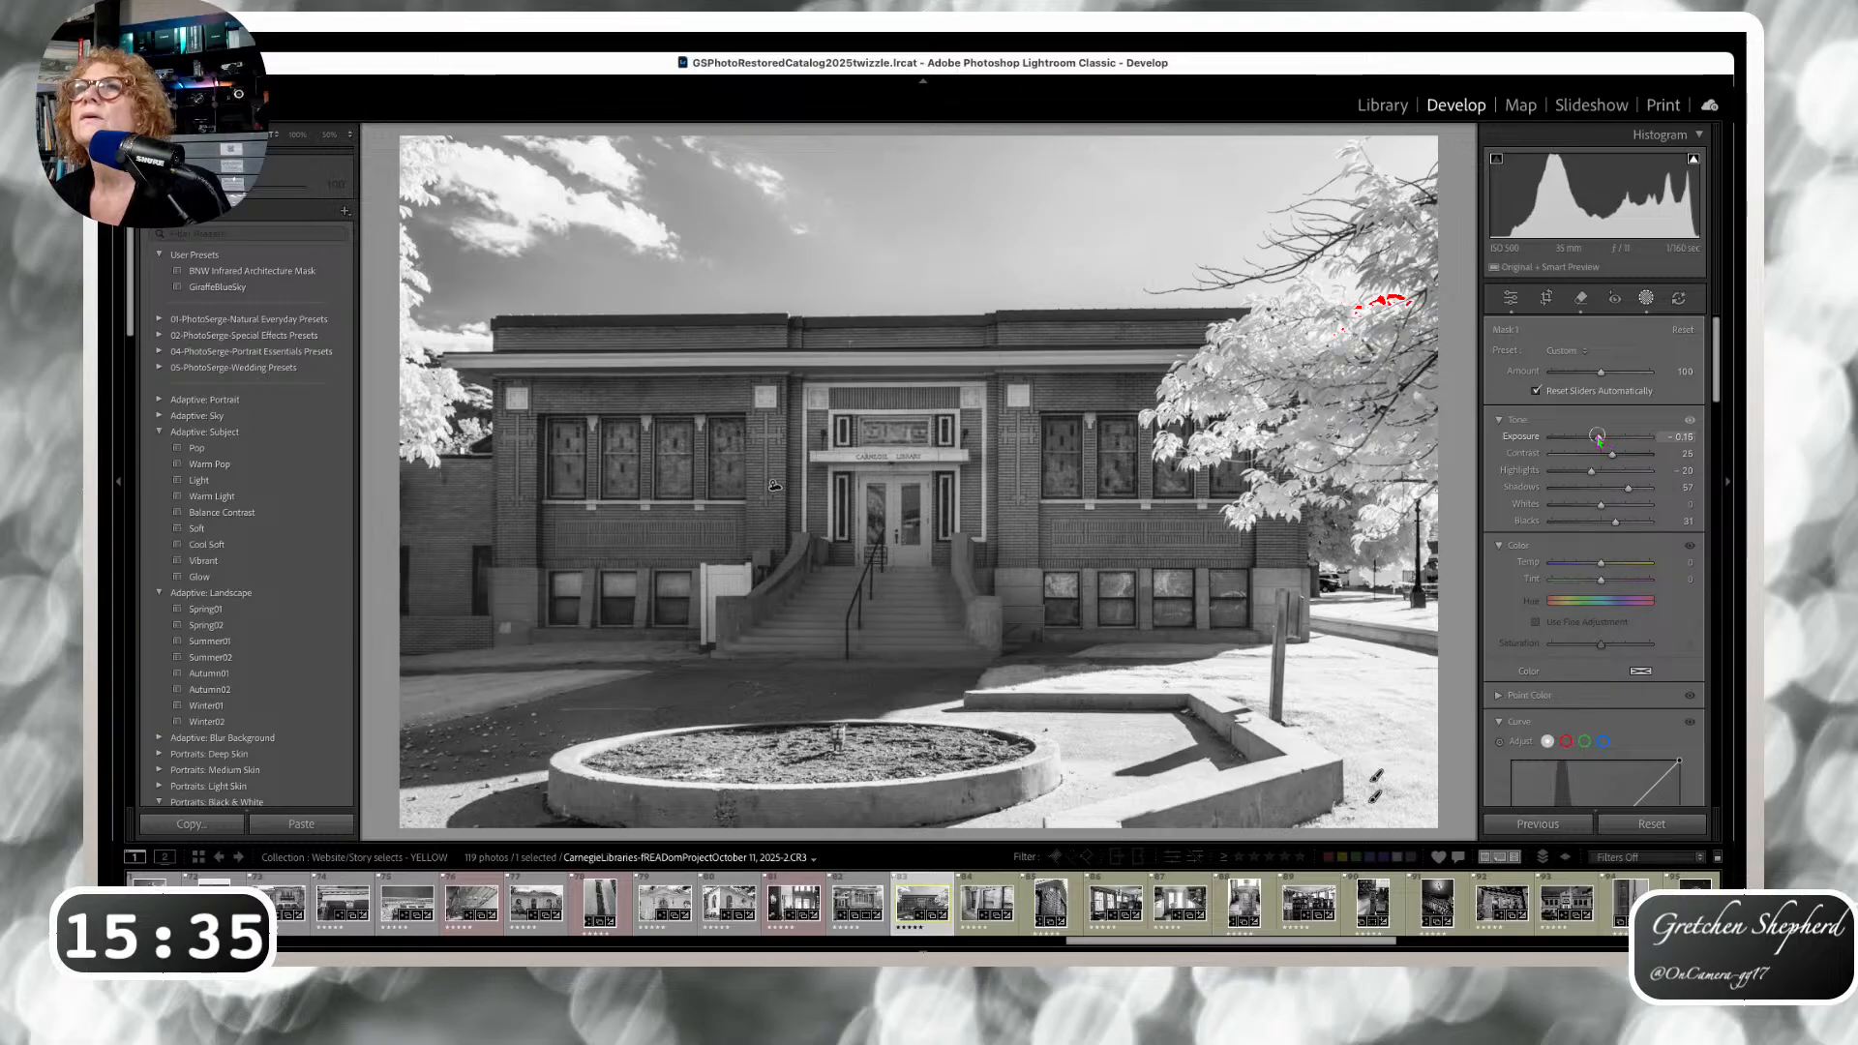
left_click_drag(1598, 441, 1597, 442)
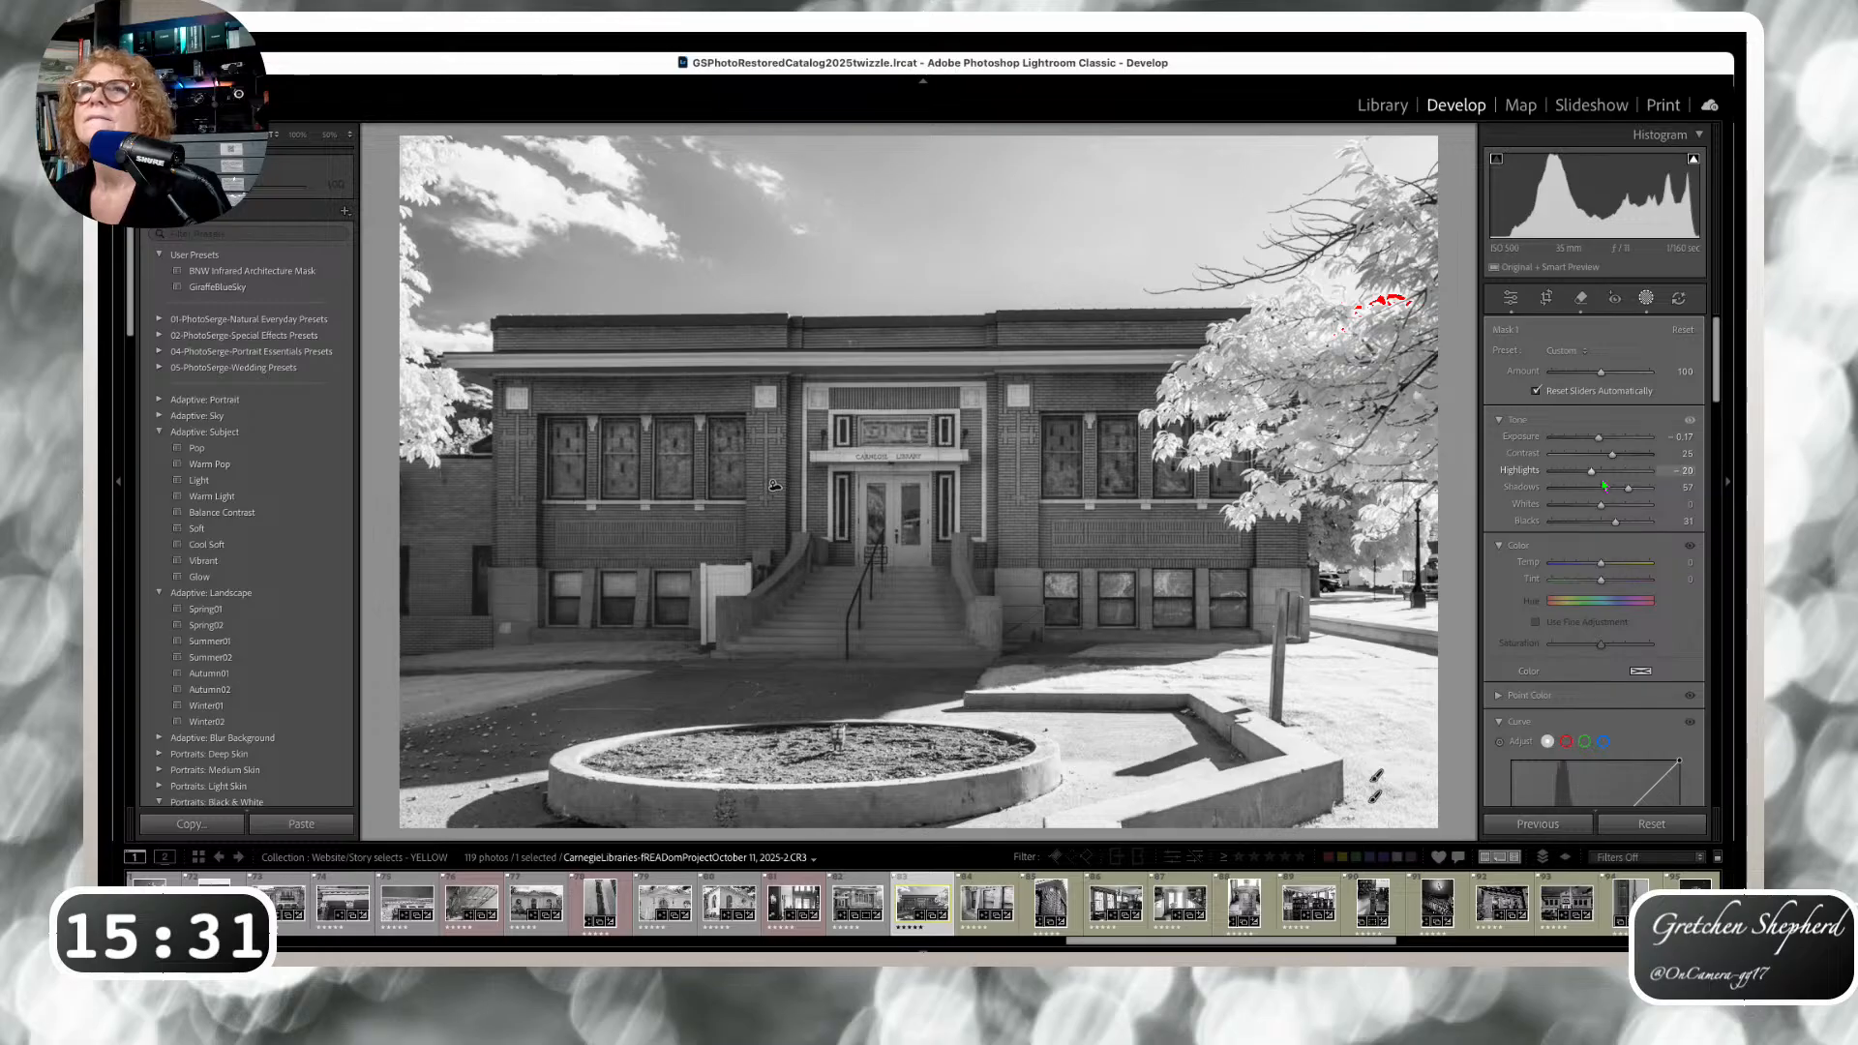
left_click_drag(1628, 491, 1634, 489)
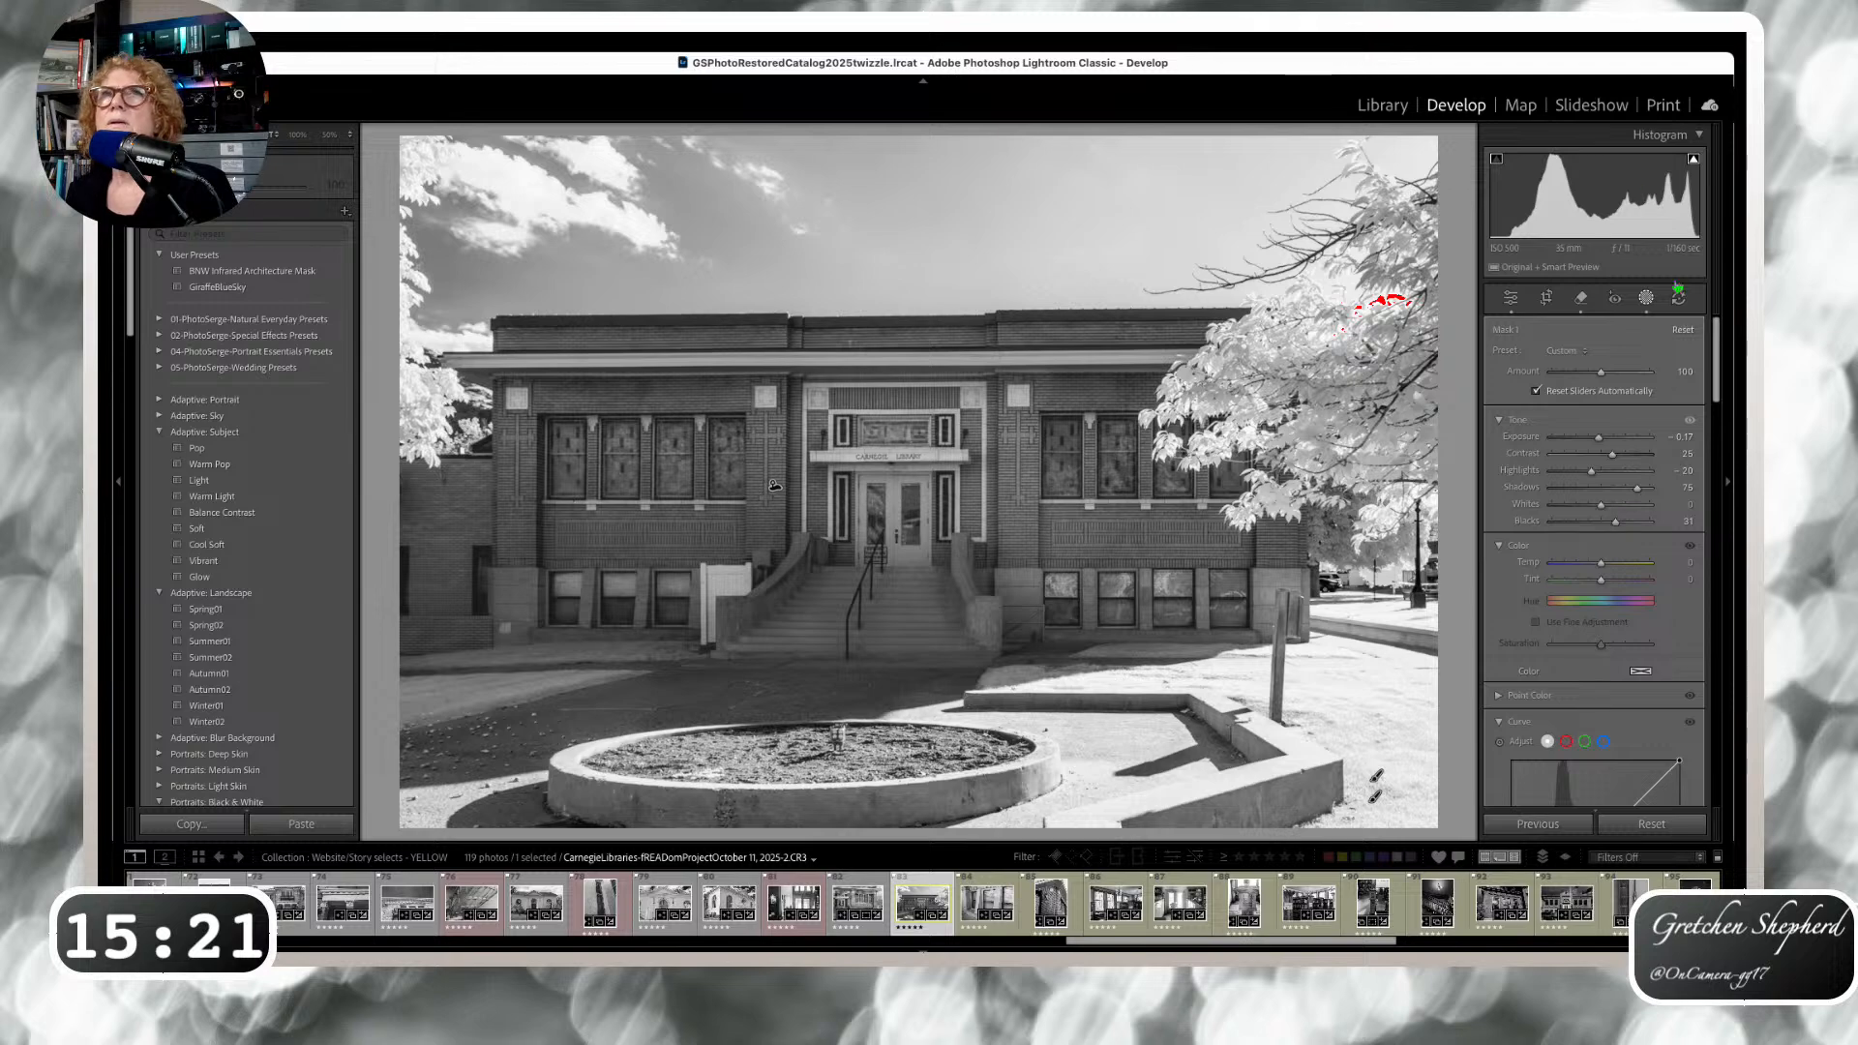
Add an inverted copy of the planter photo's building mask, excluding Vegetation, Artificial Ground and Natural Ground, with Exposure about -0.28.
key("o")
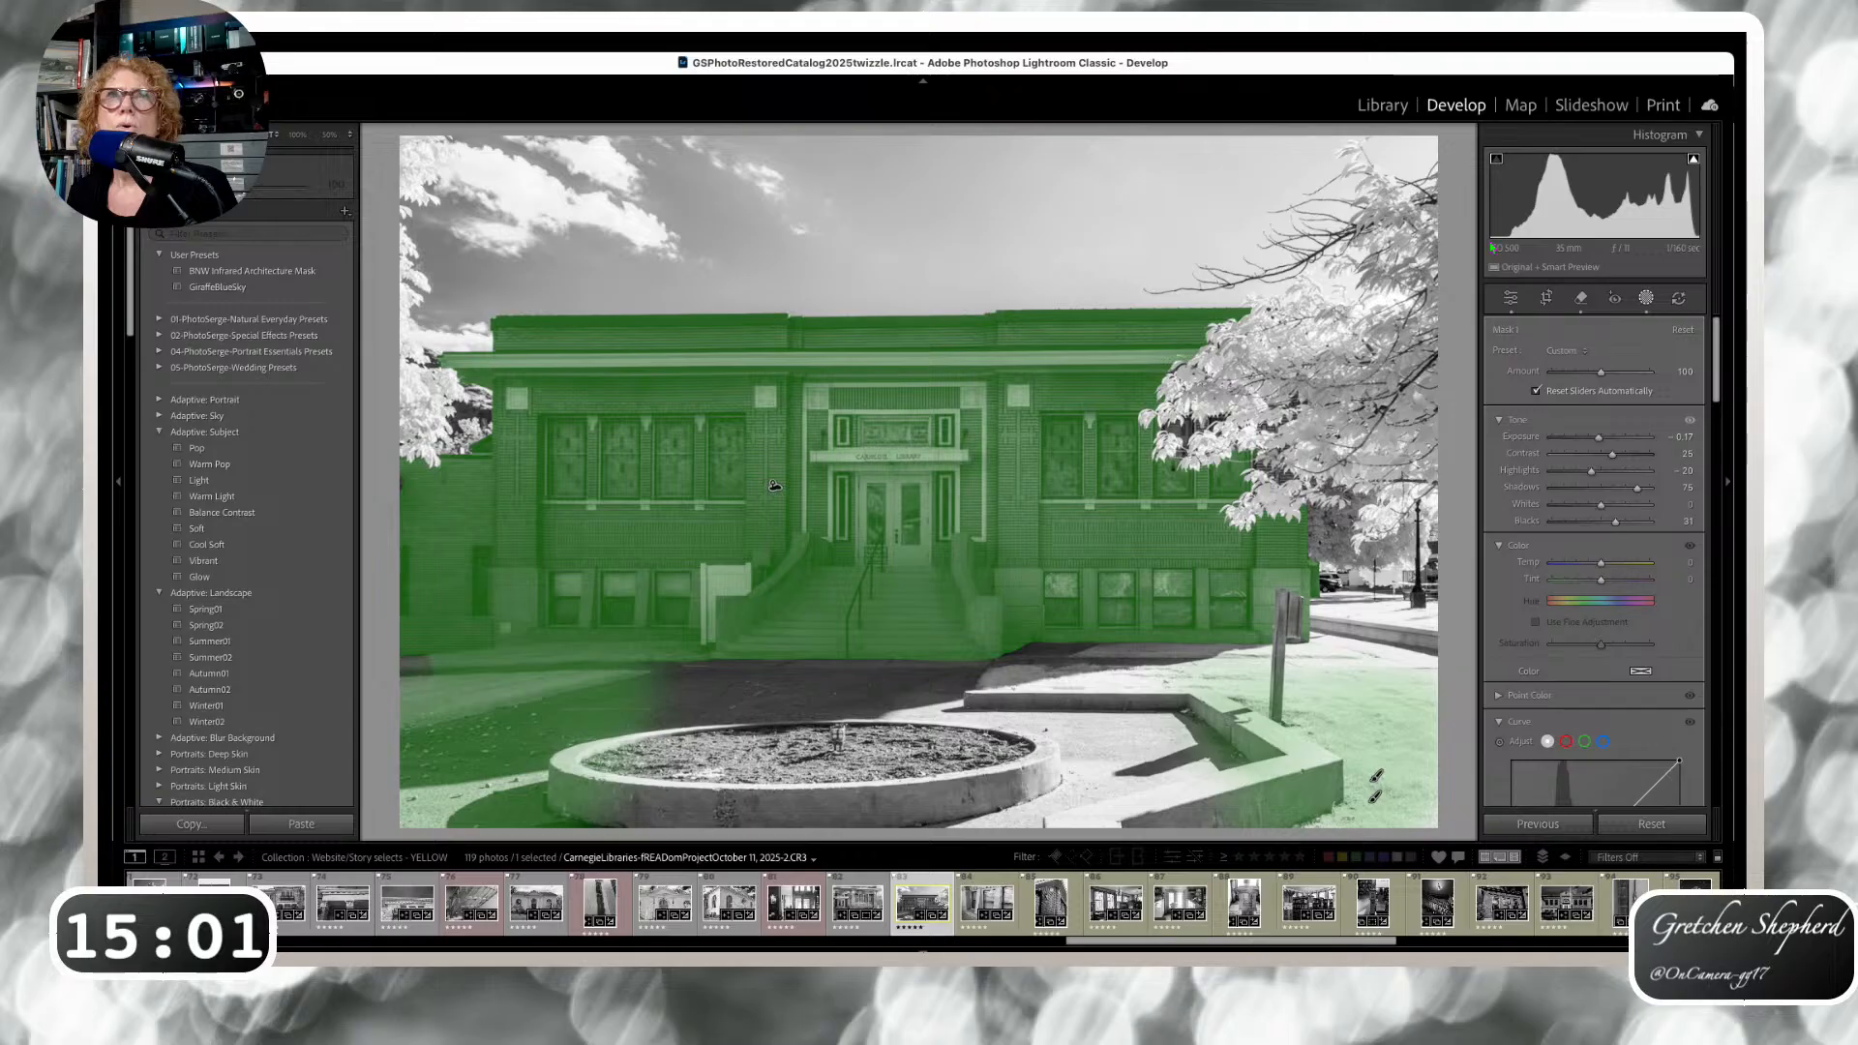
key("apostrophe")
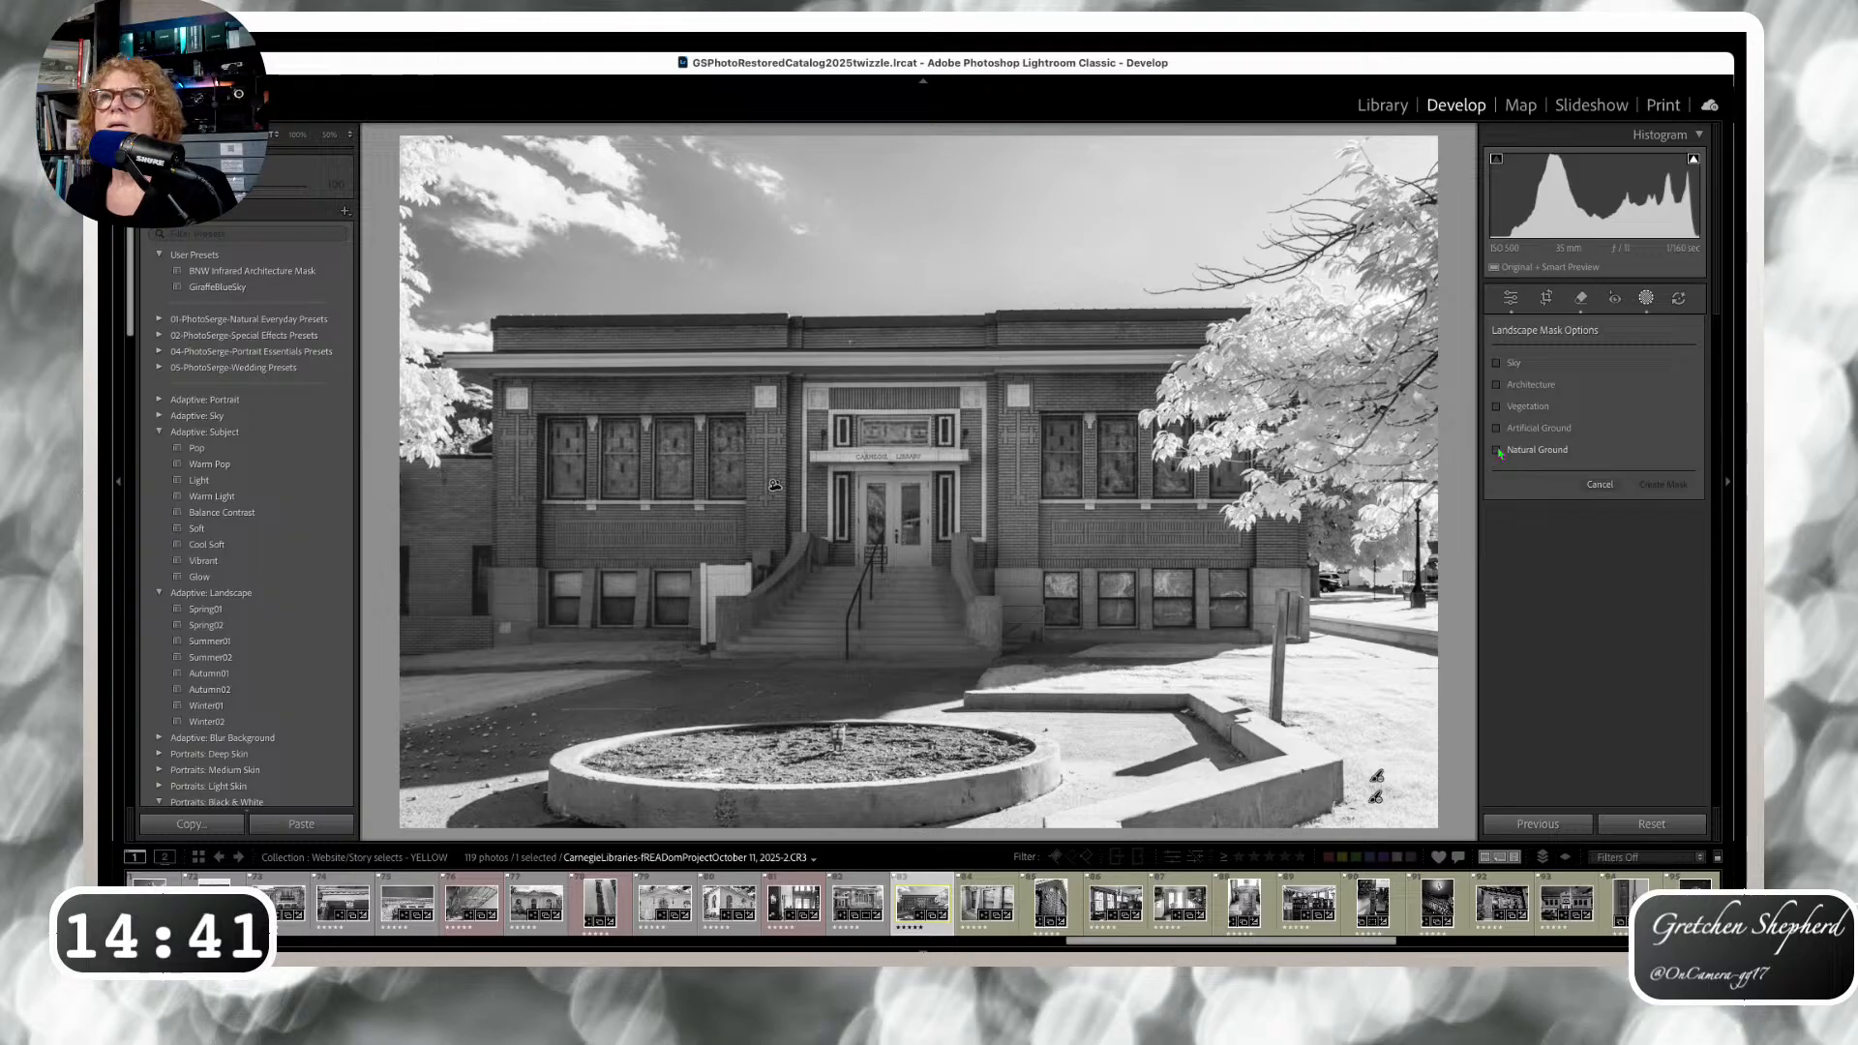
left_click(1498, 450)
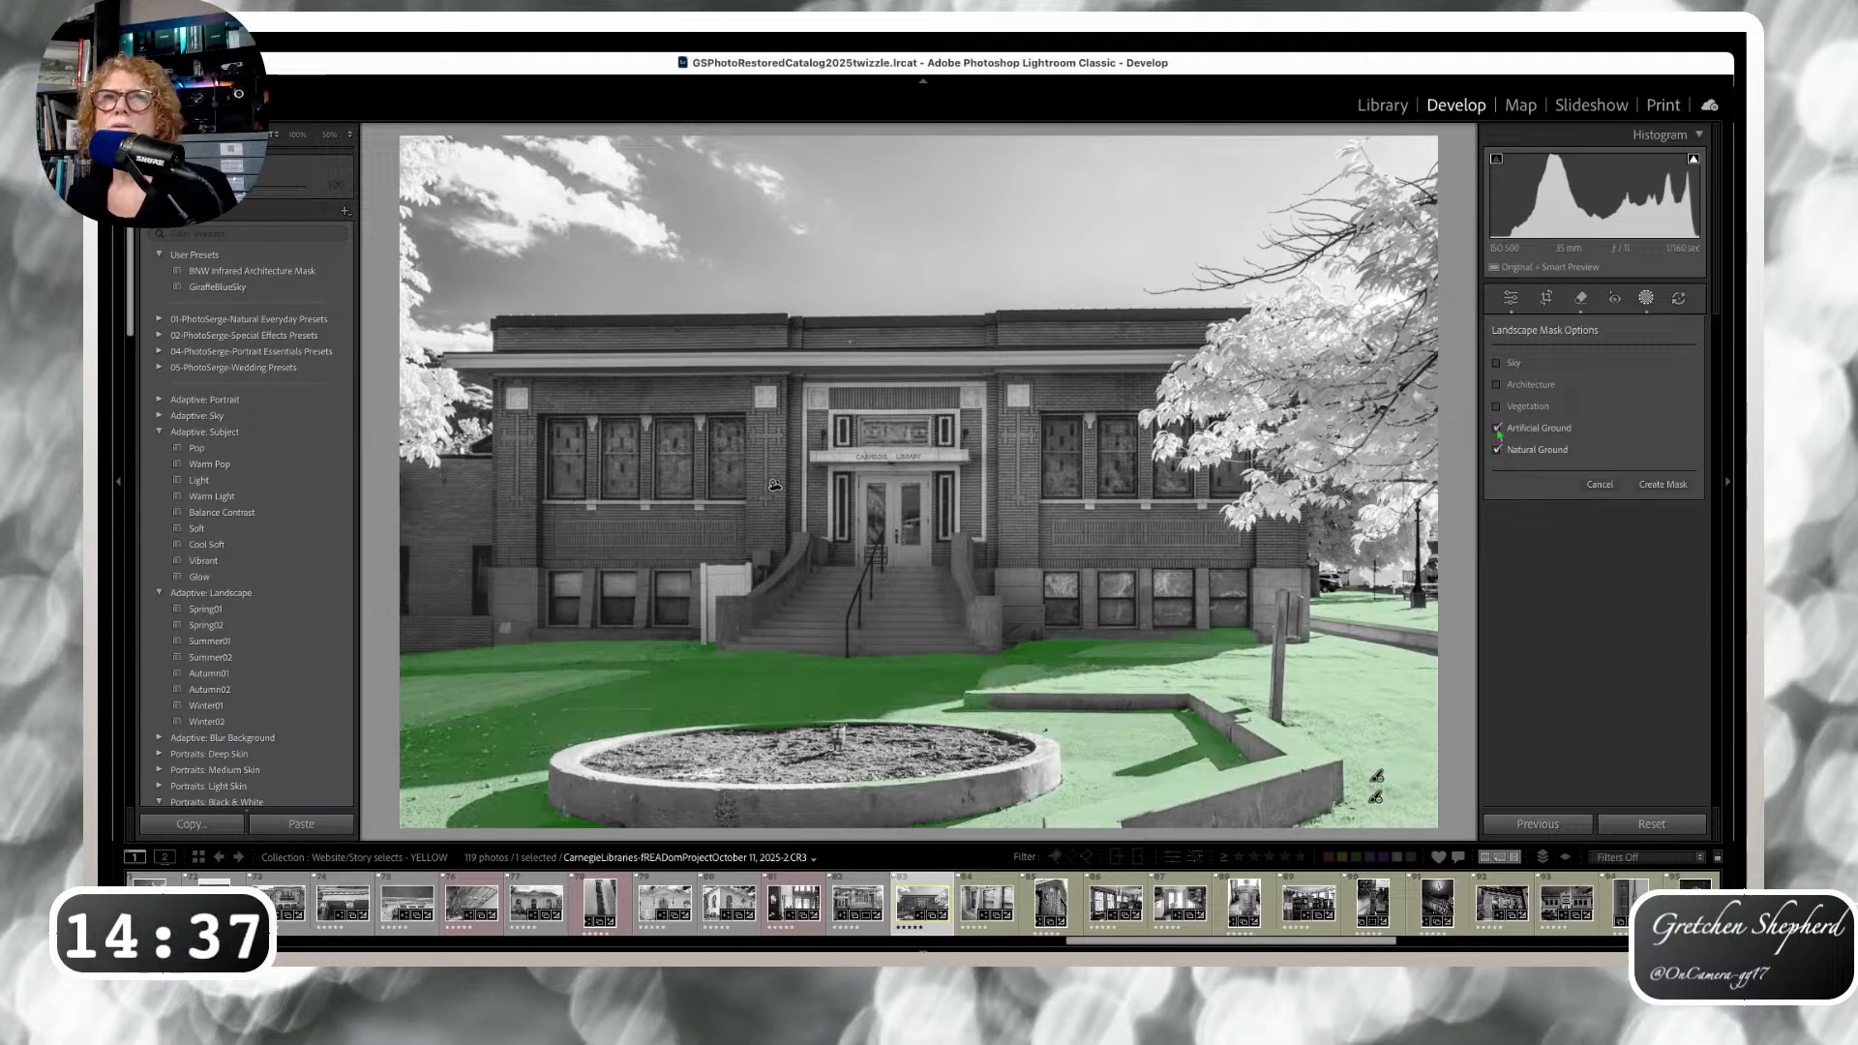
left_click(1497, 407)
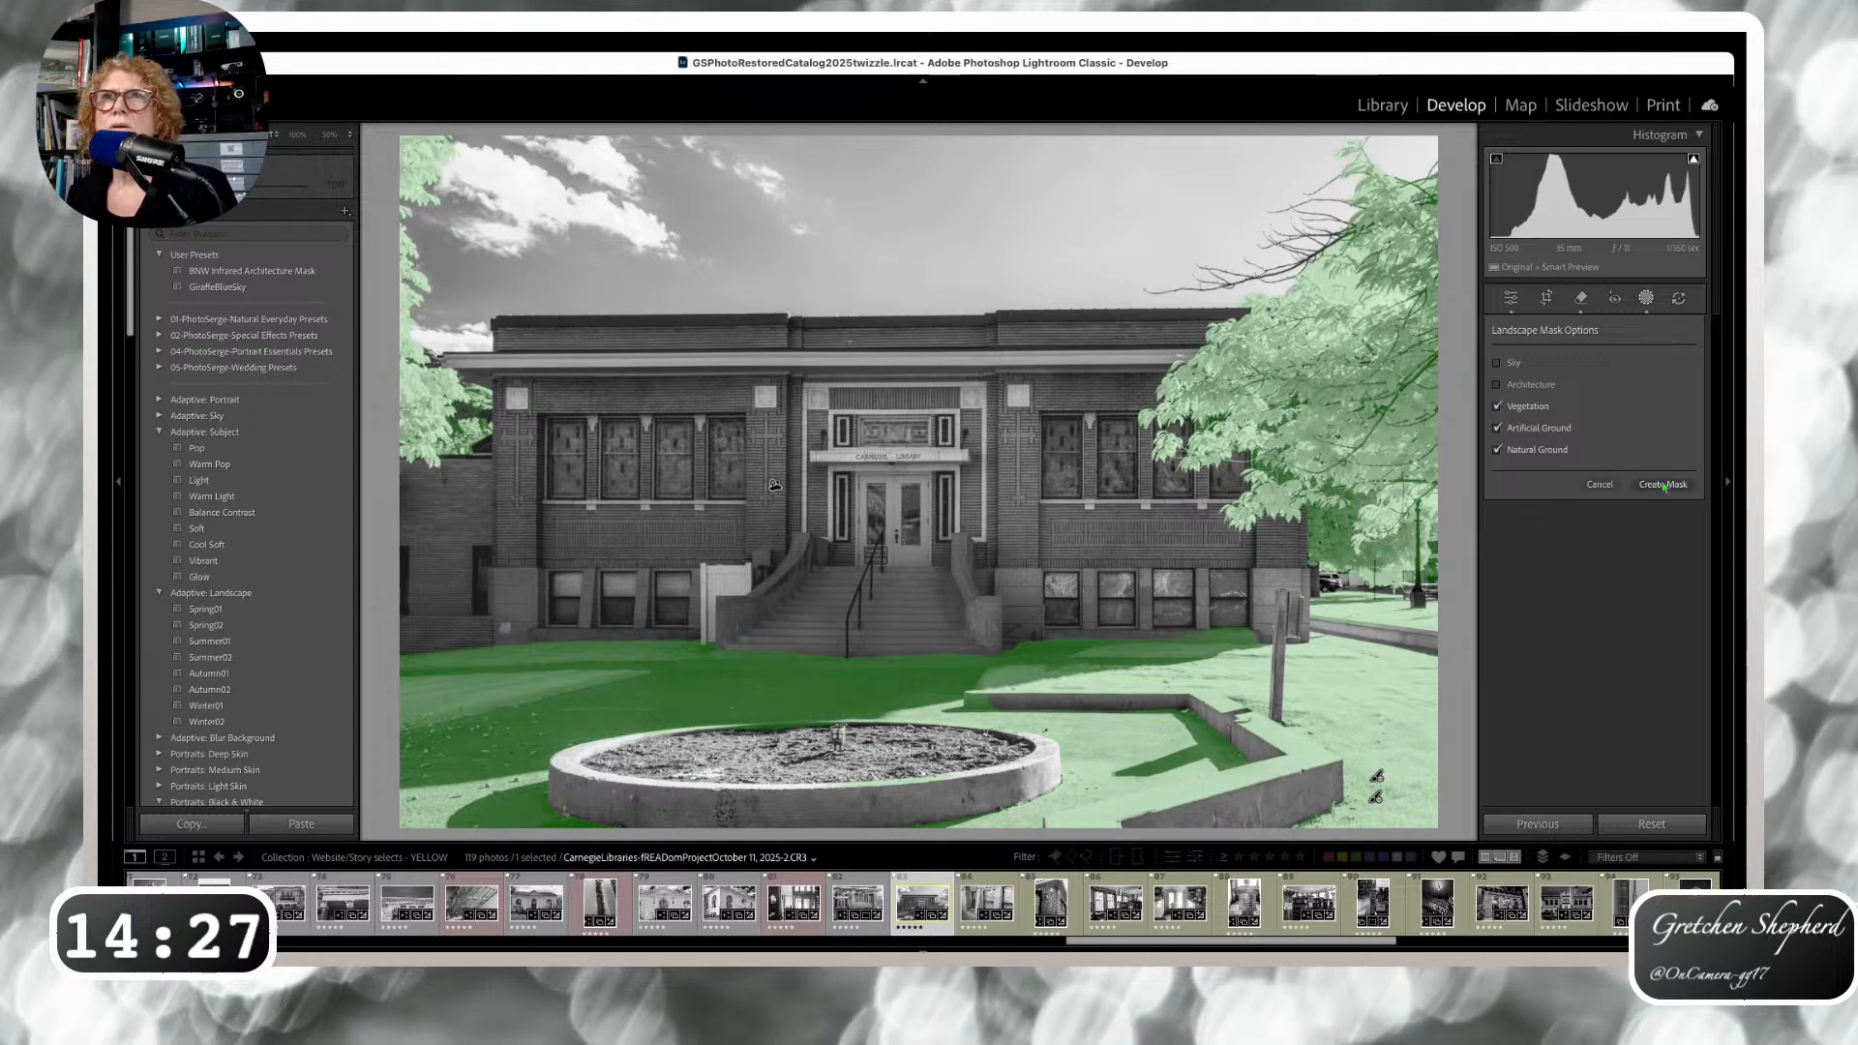
left_click(1662, 485)
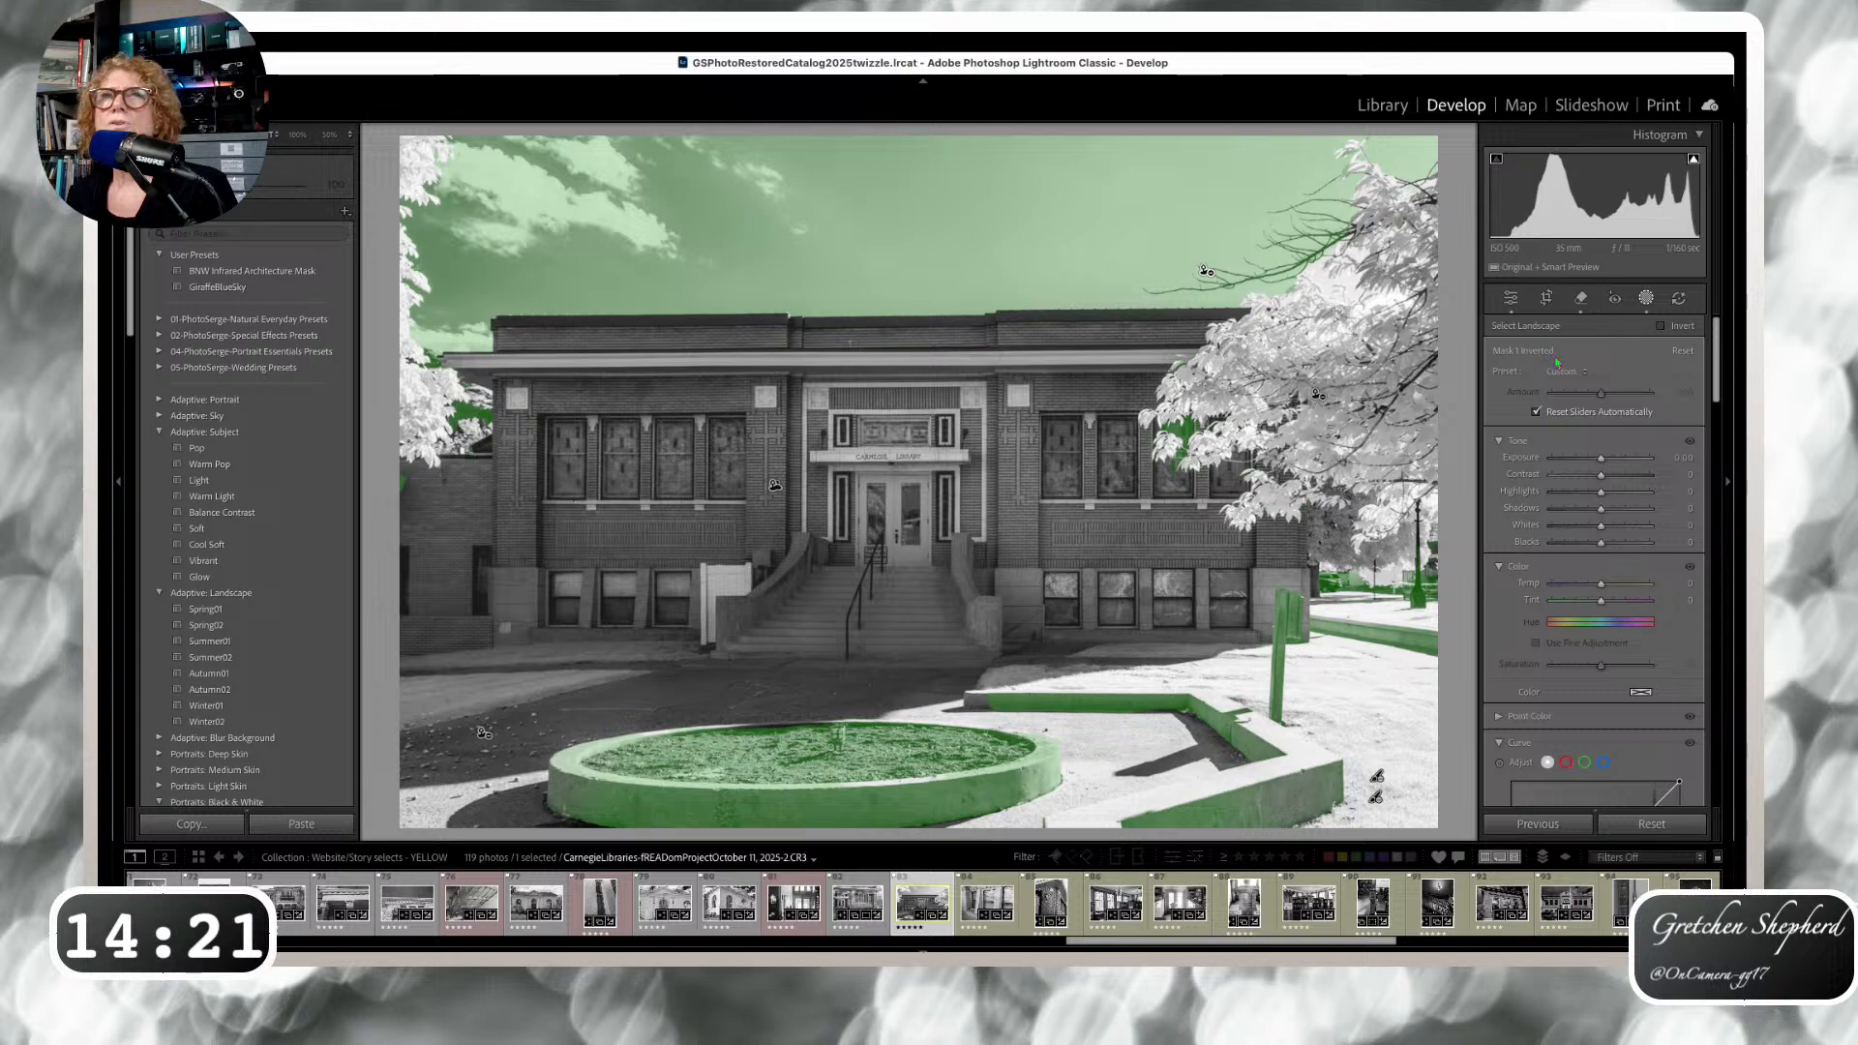
left_click_drag(1601, 458, 1597, 459)
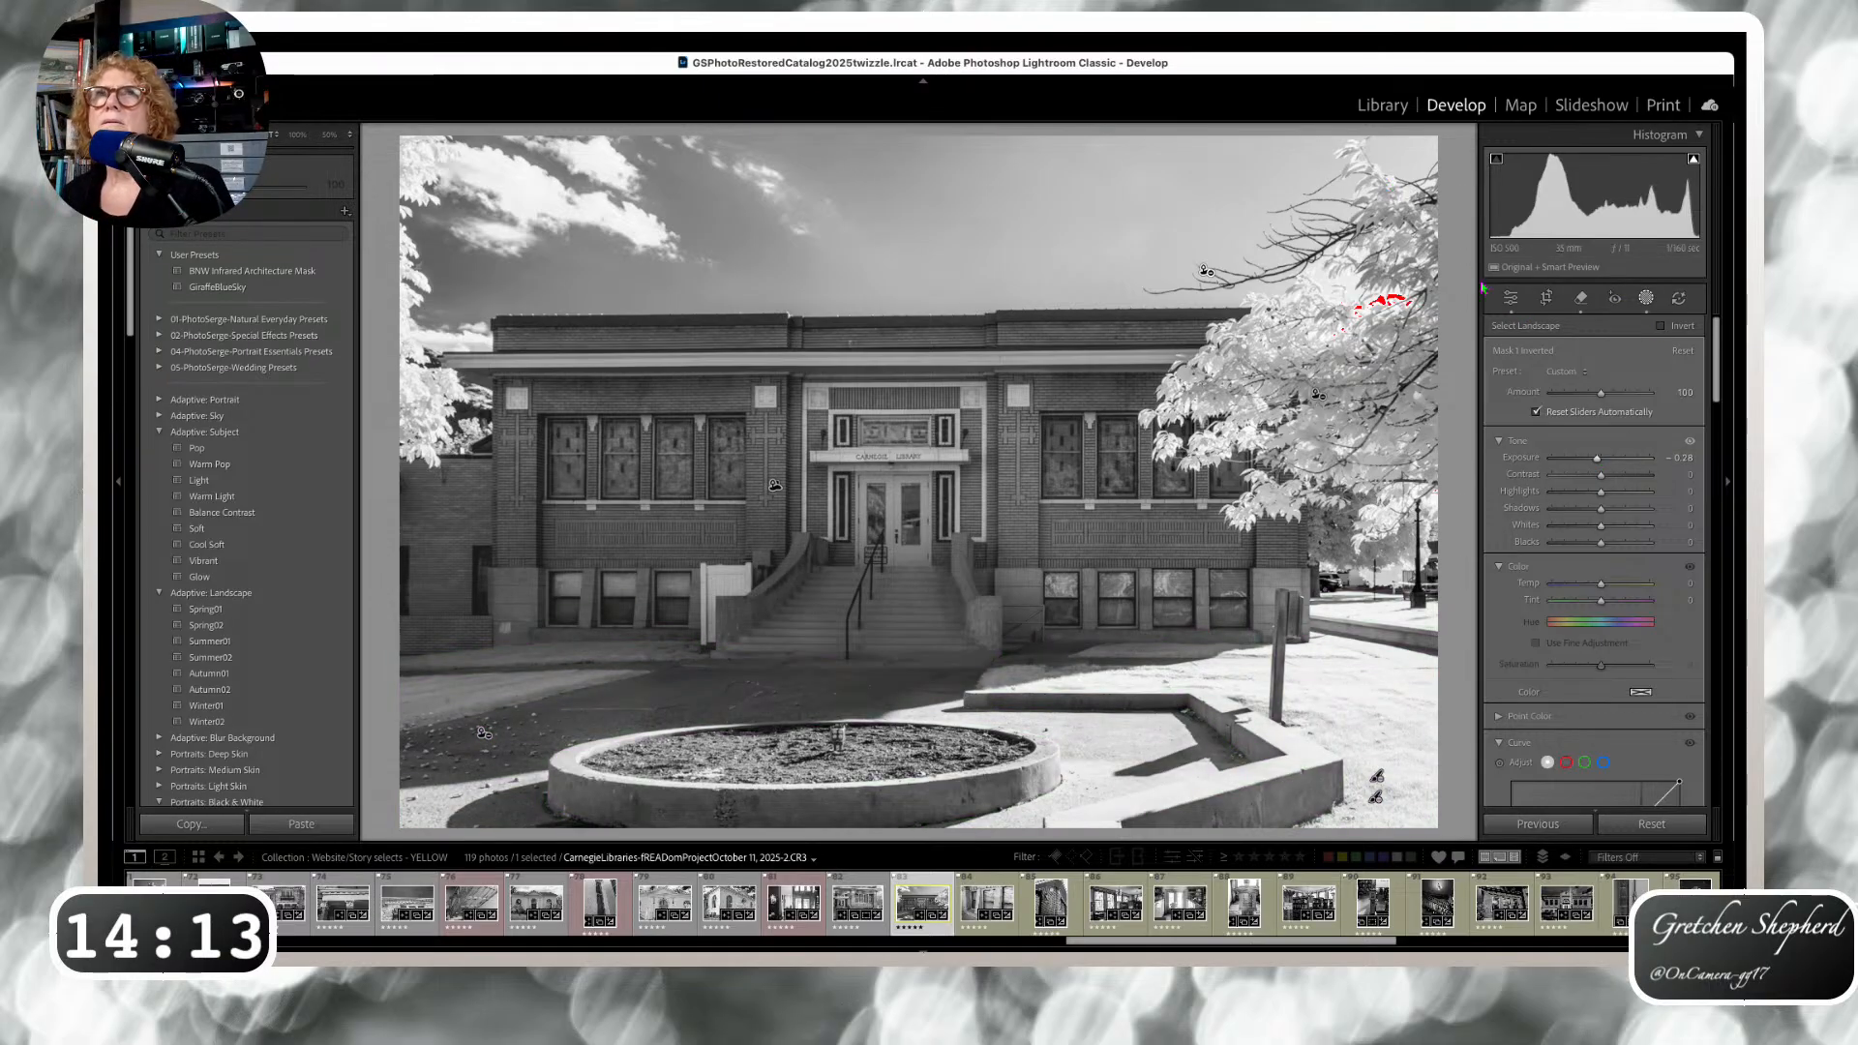
left_click(1513, 303)
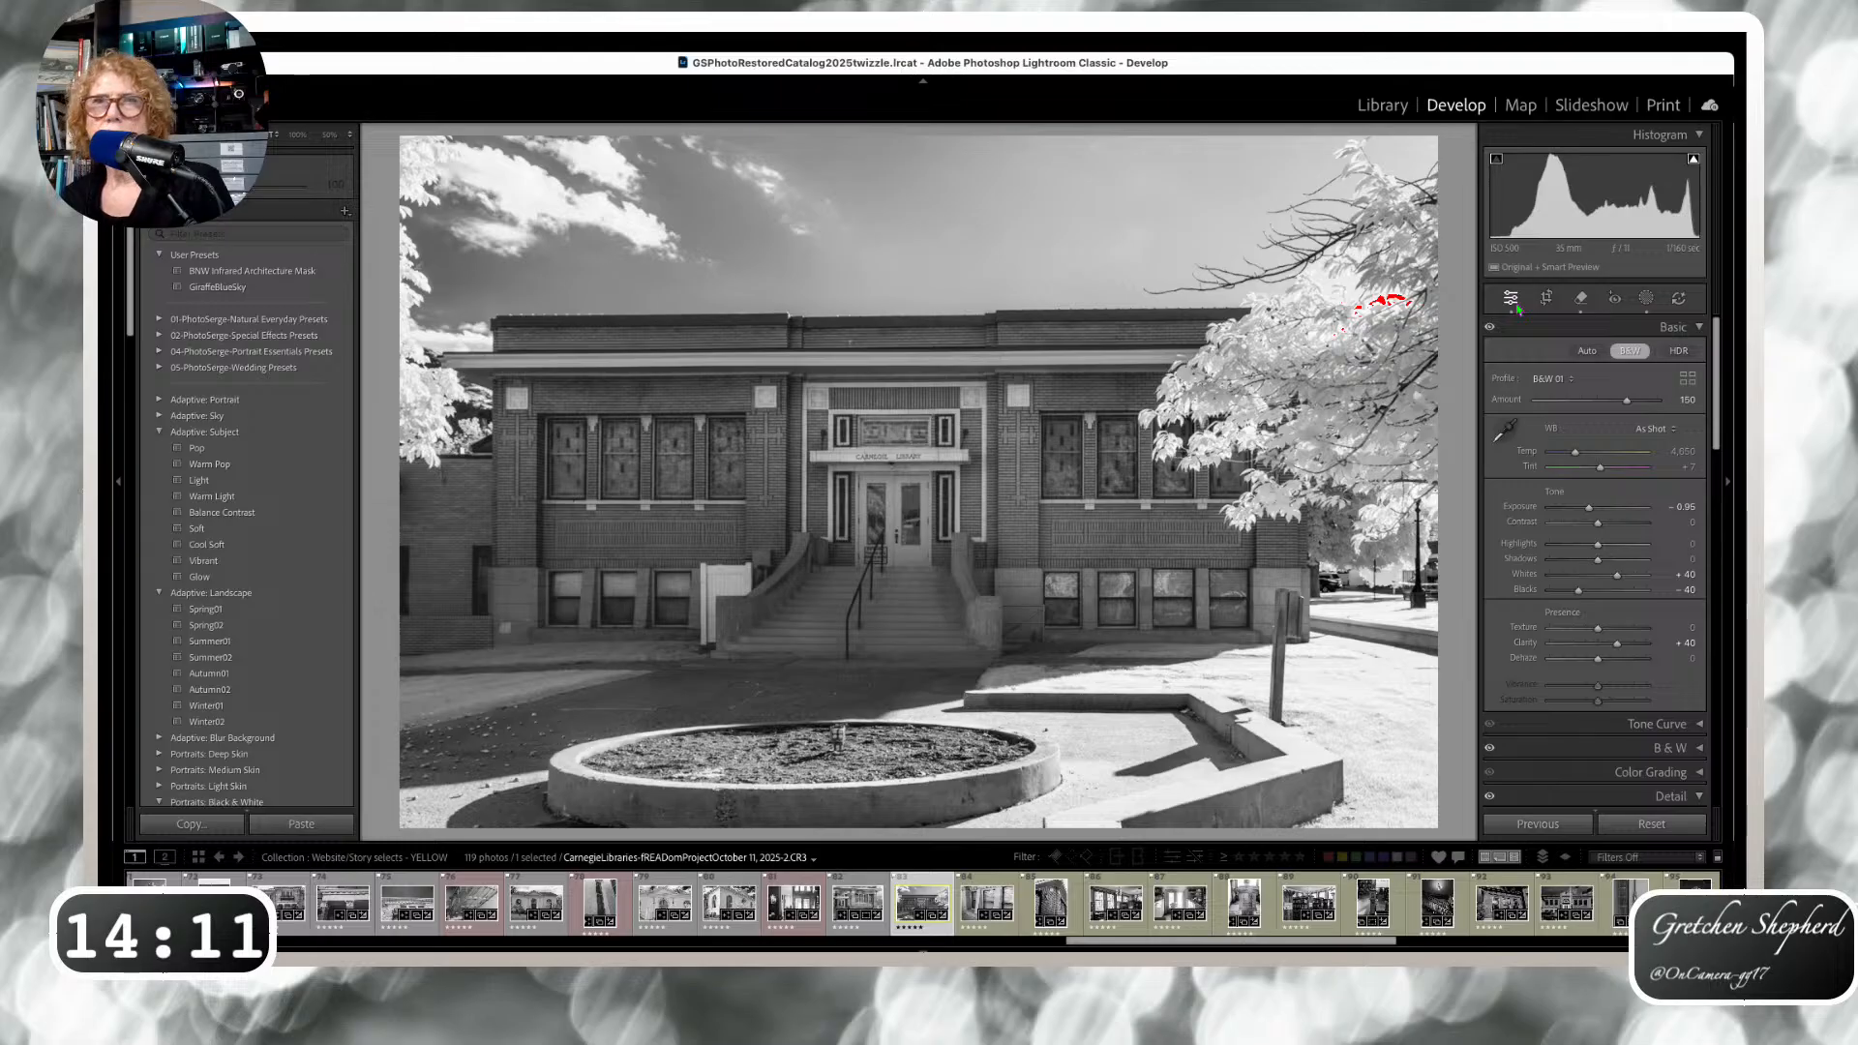
Apply the "BNW Infrared Architecture Mask" preset to the close-up of windows between sloped stone pillars and the upright brick corner photo.
key("Right")
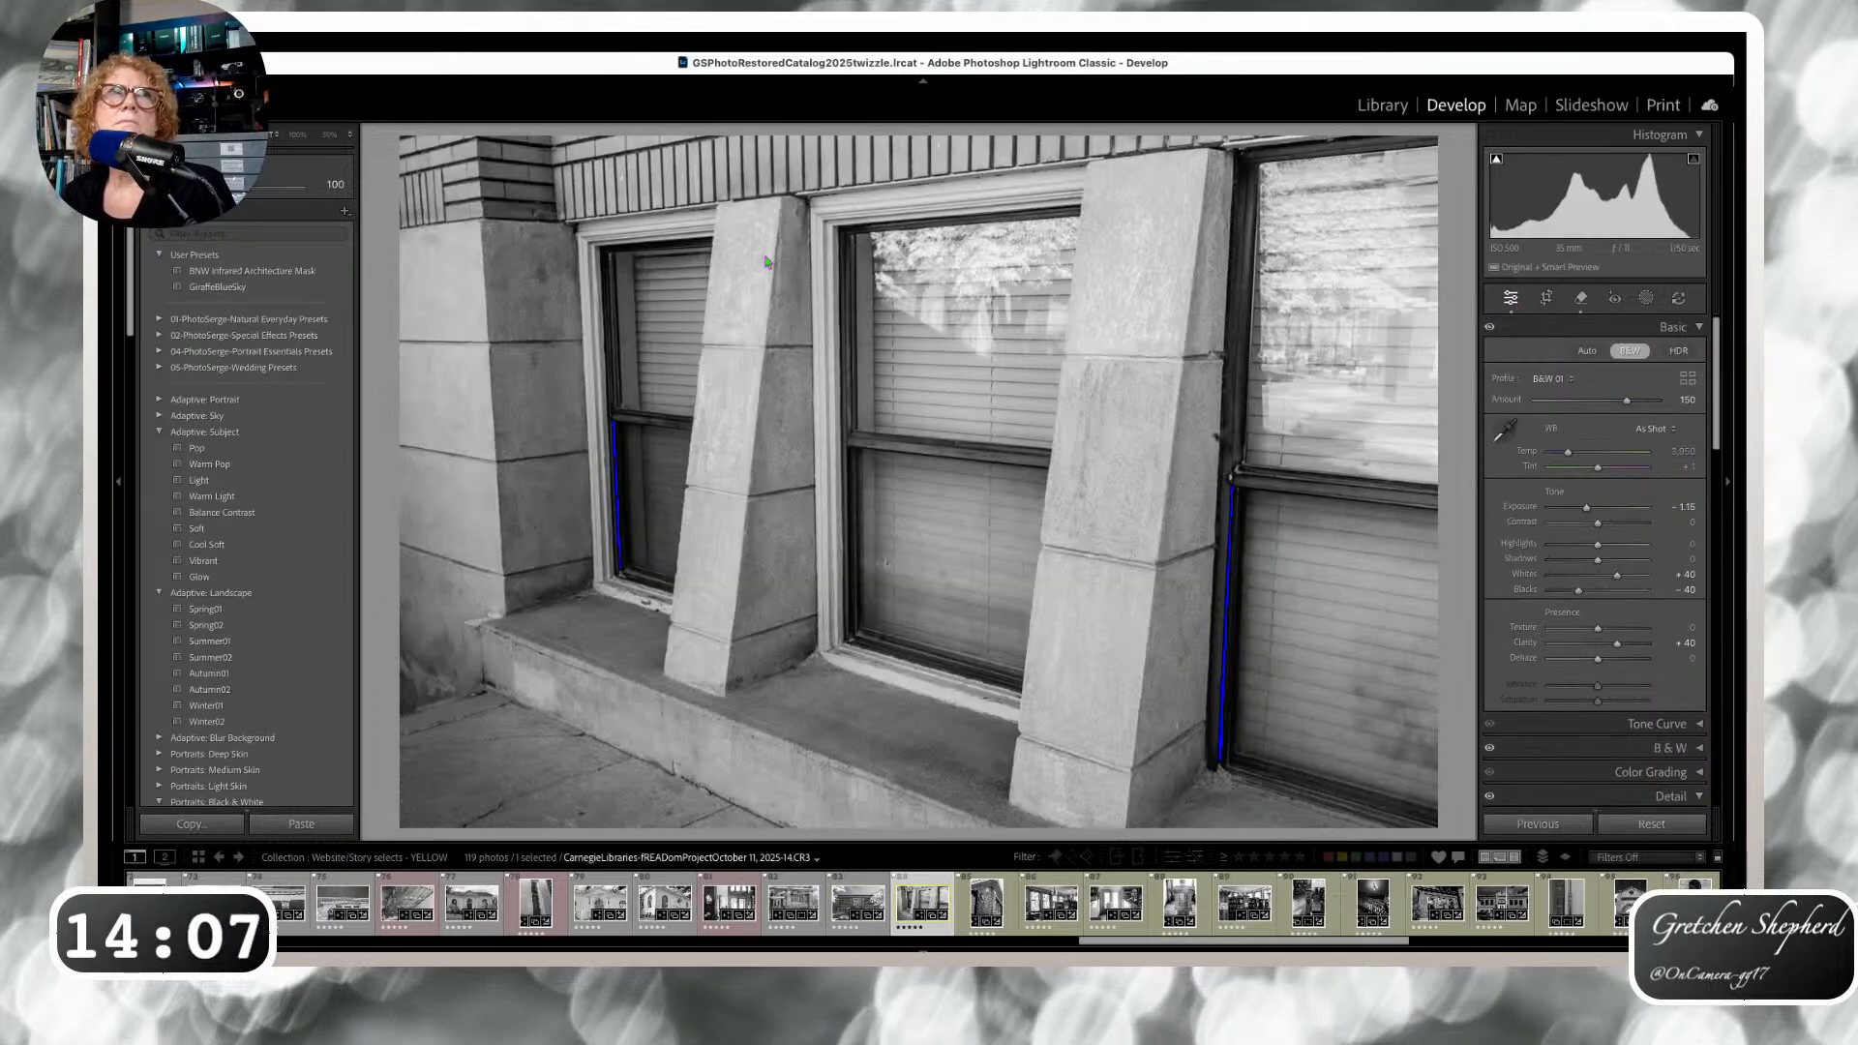
left_click(282, 272)
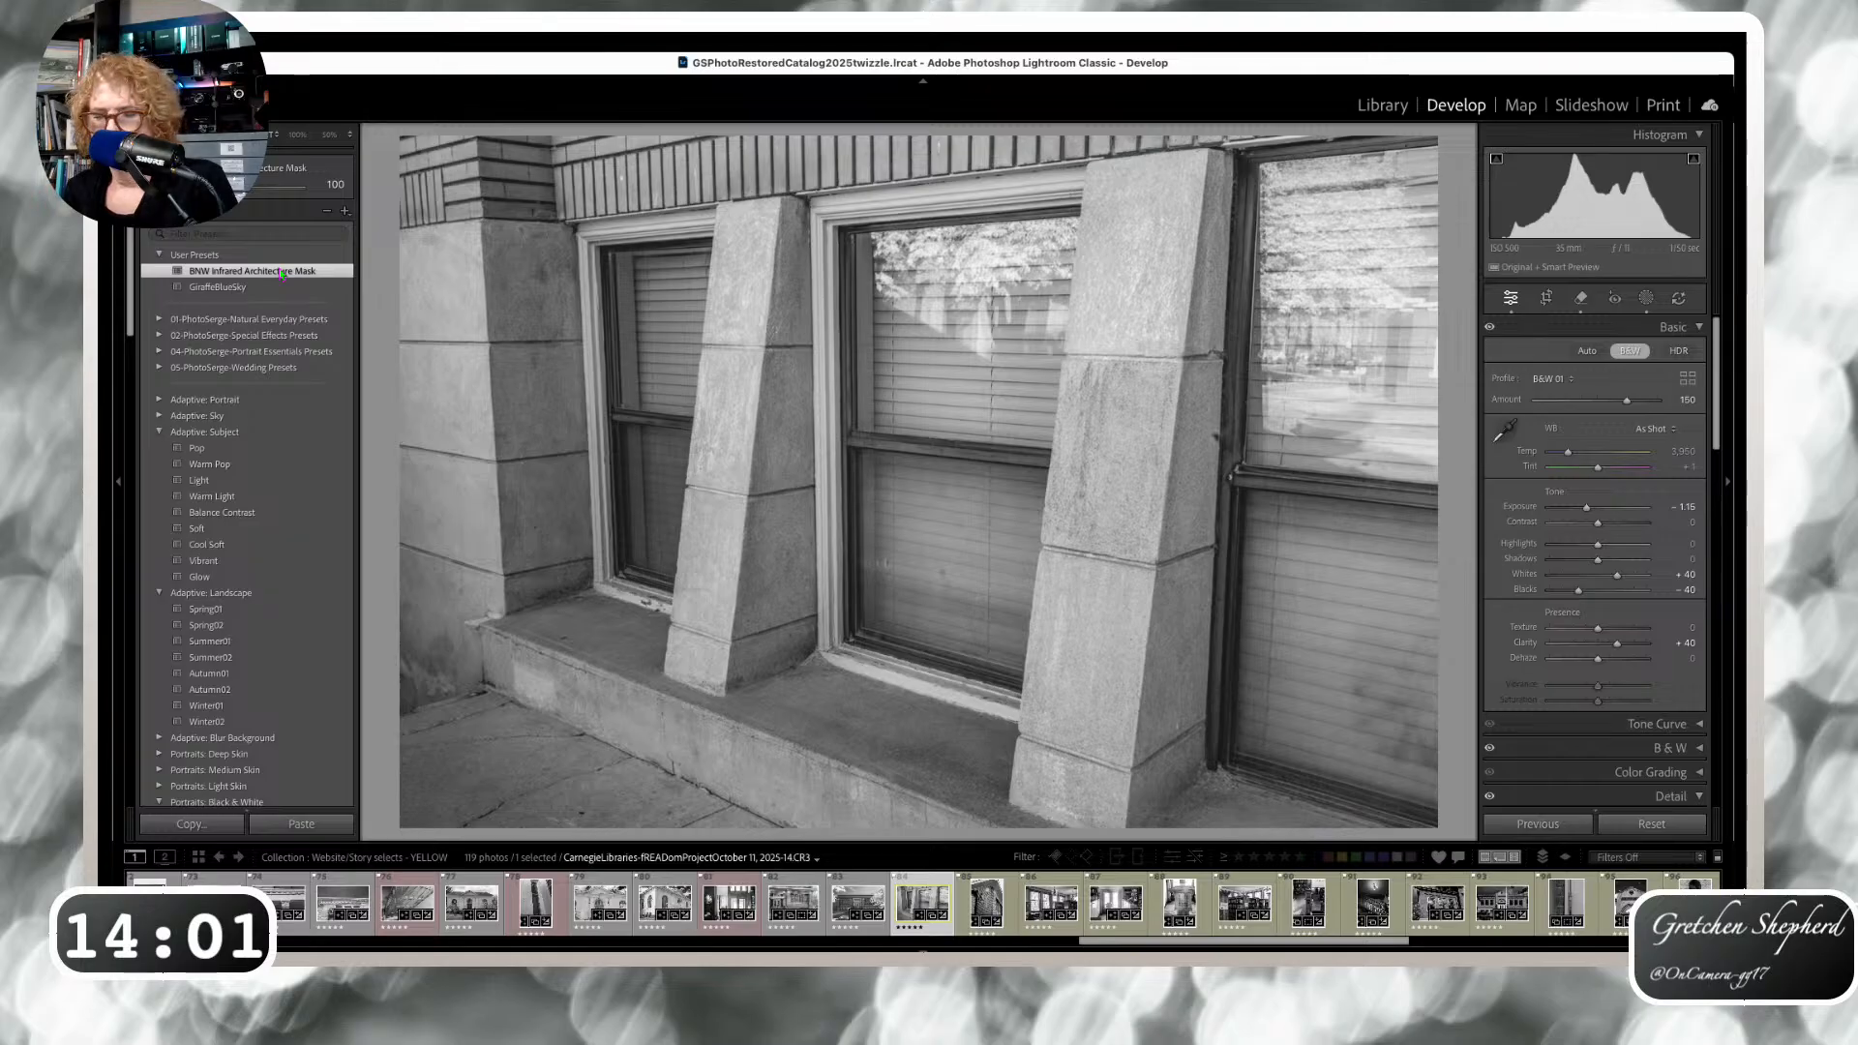
key("Right")
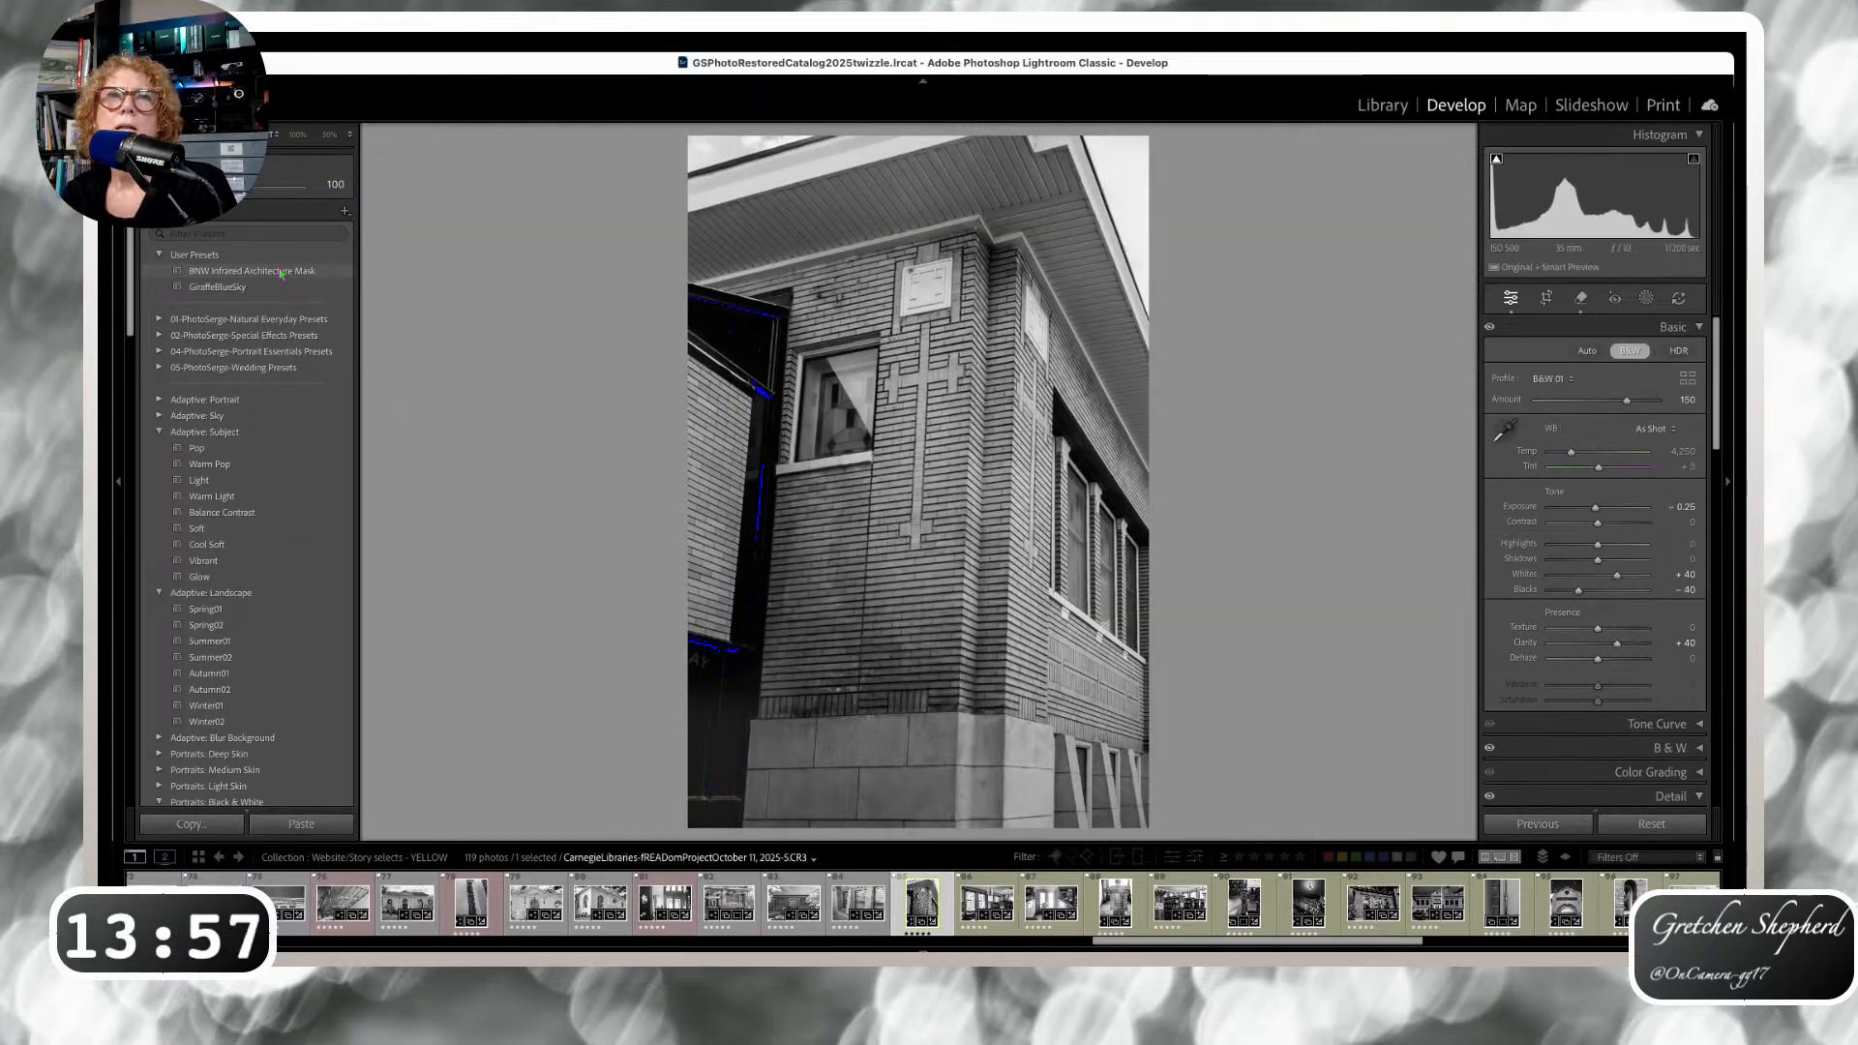
left_click(281, 272)
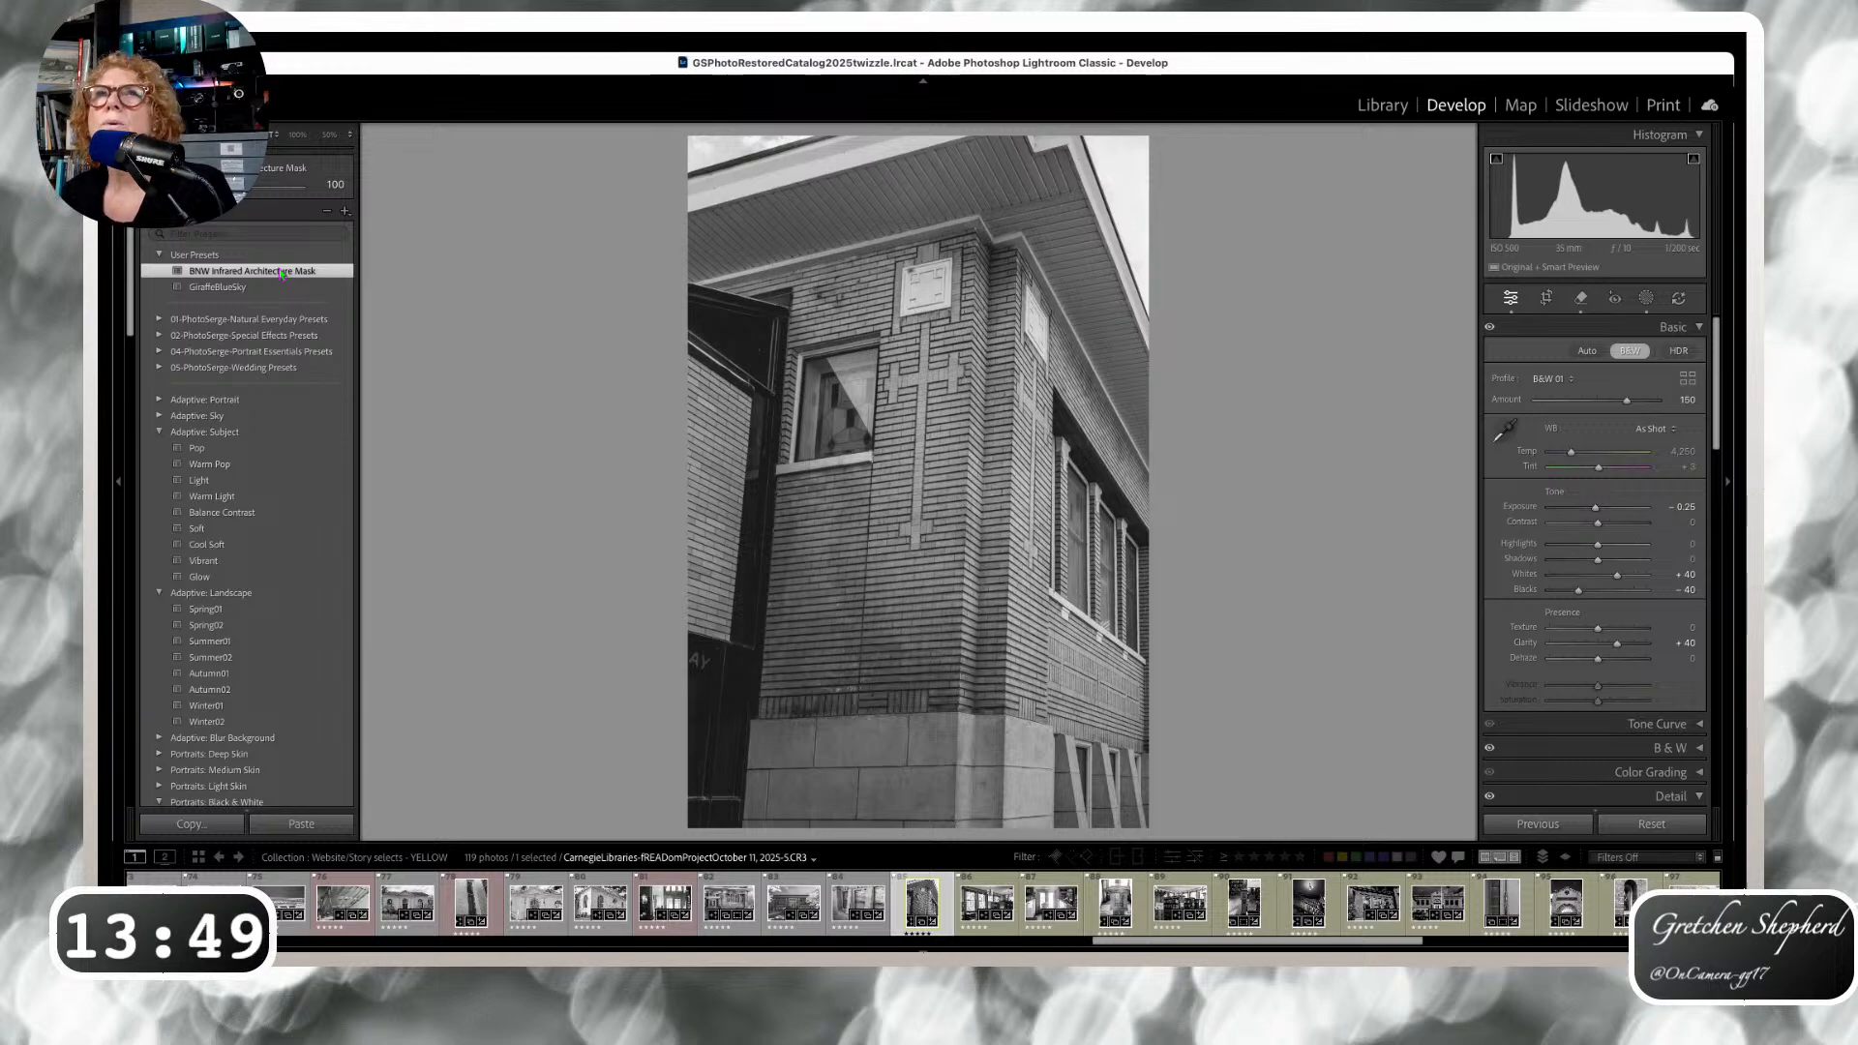
Skip the interior library photos and apply the "BNW Infrared Architecture Mask" preset to the brick wall photo with three tall windows.
key("Right")
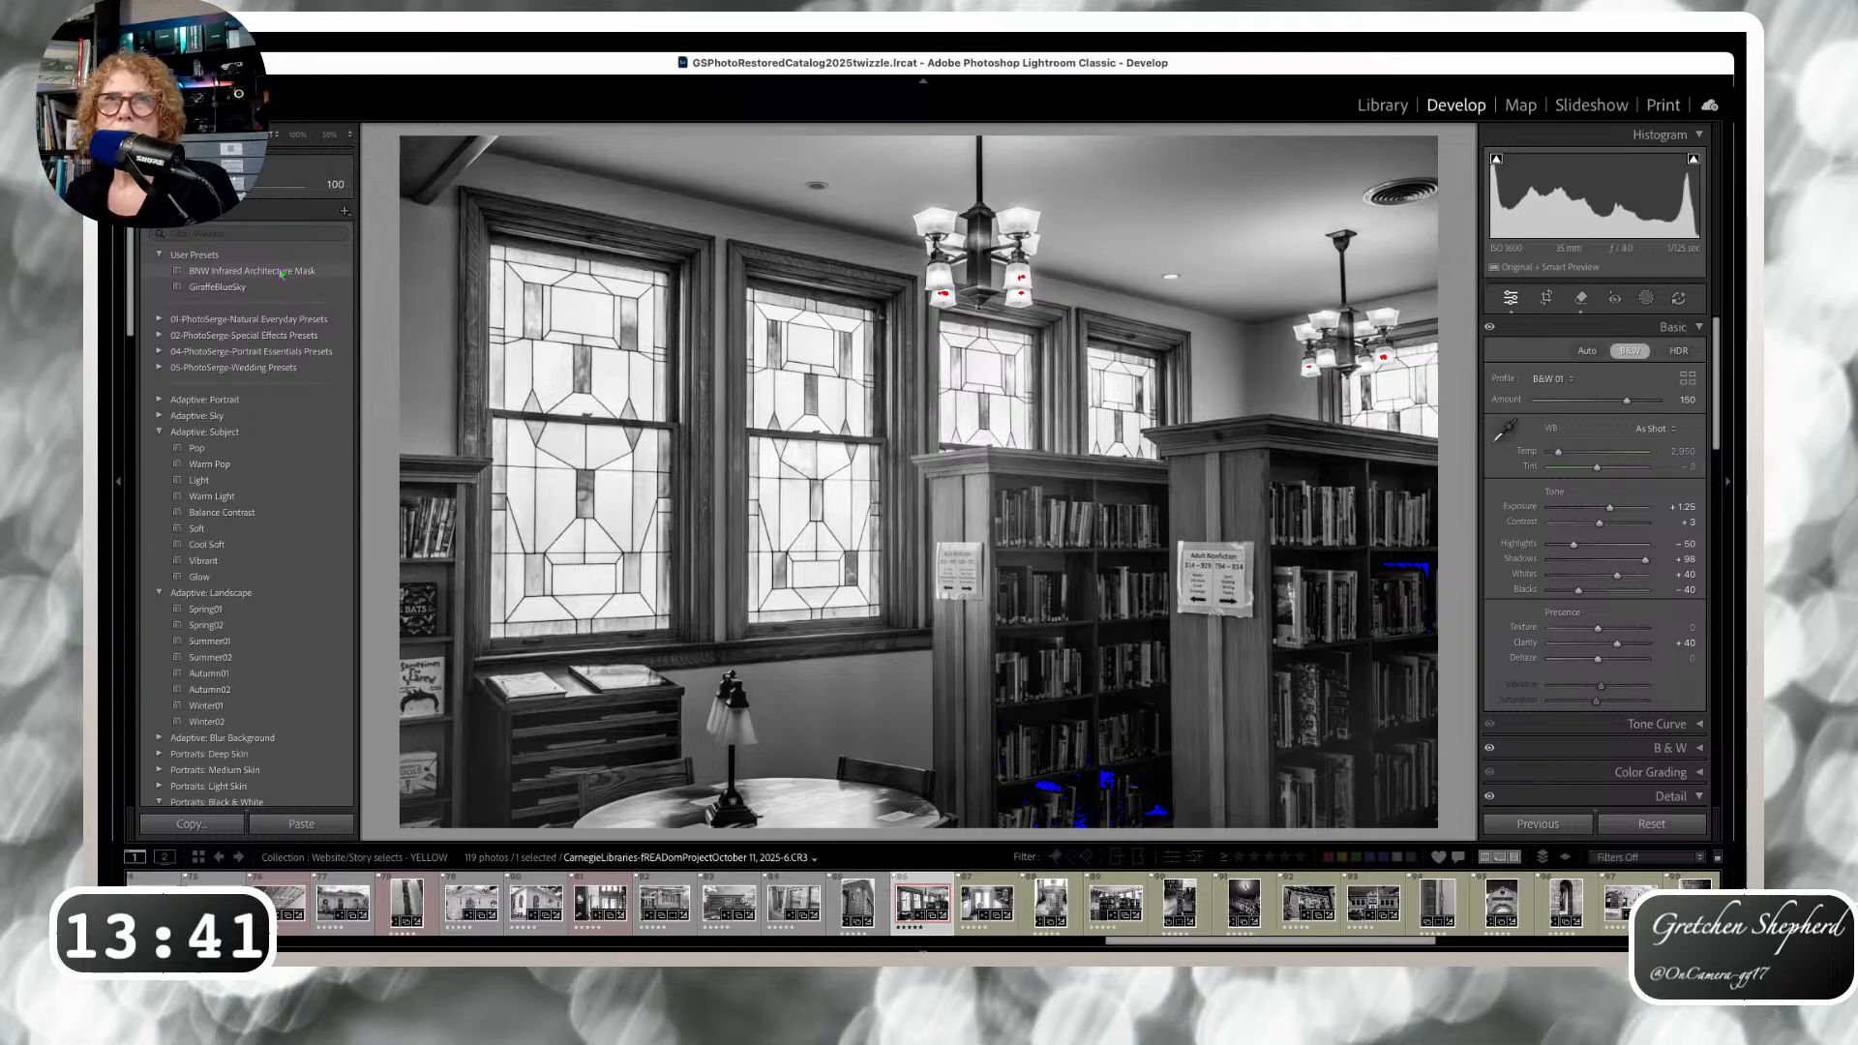
key("Right")
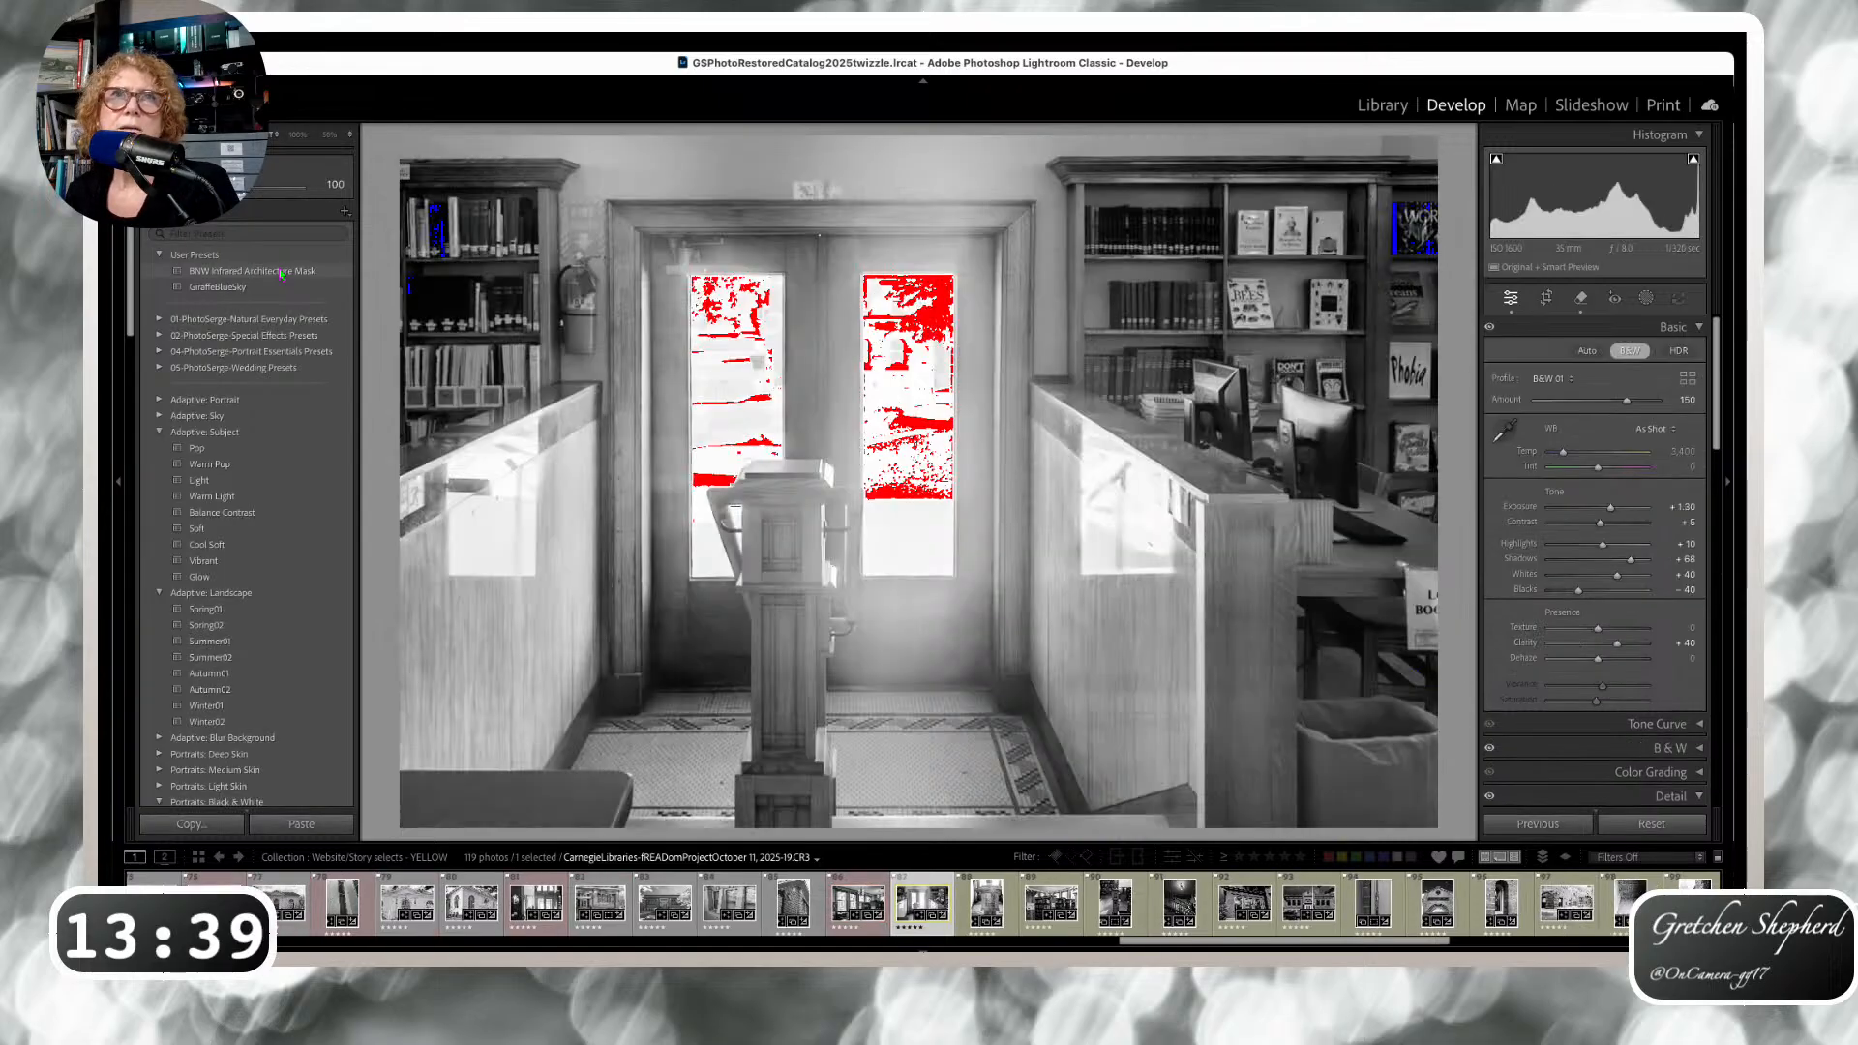
key("Right")
key("Right")
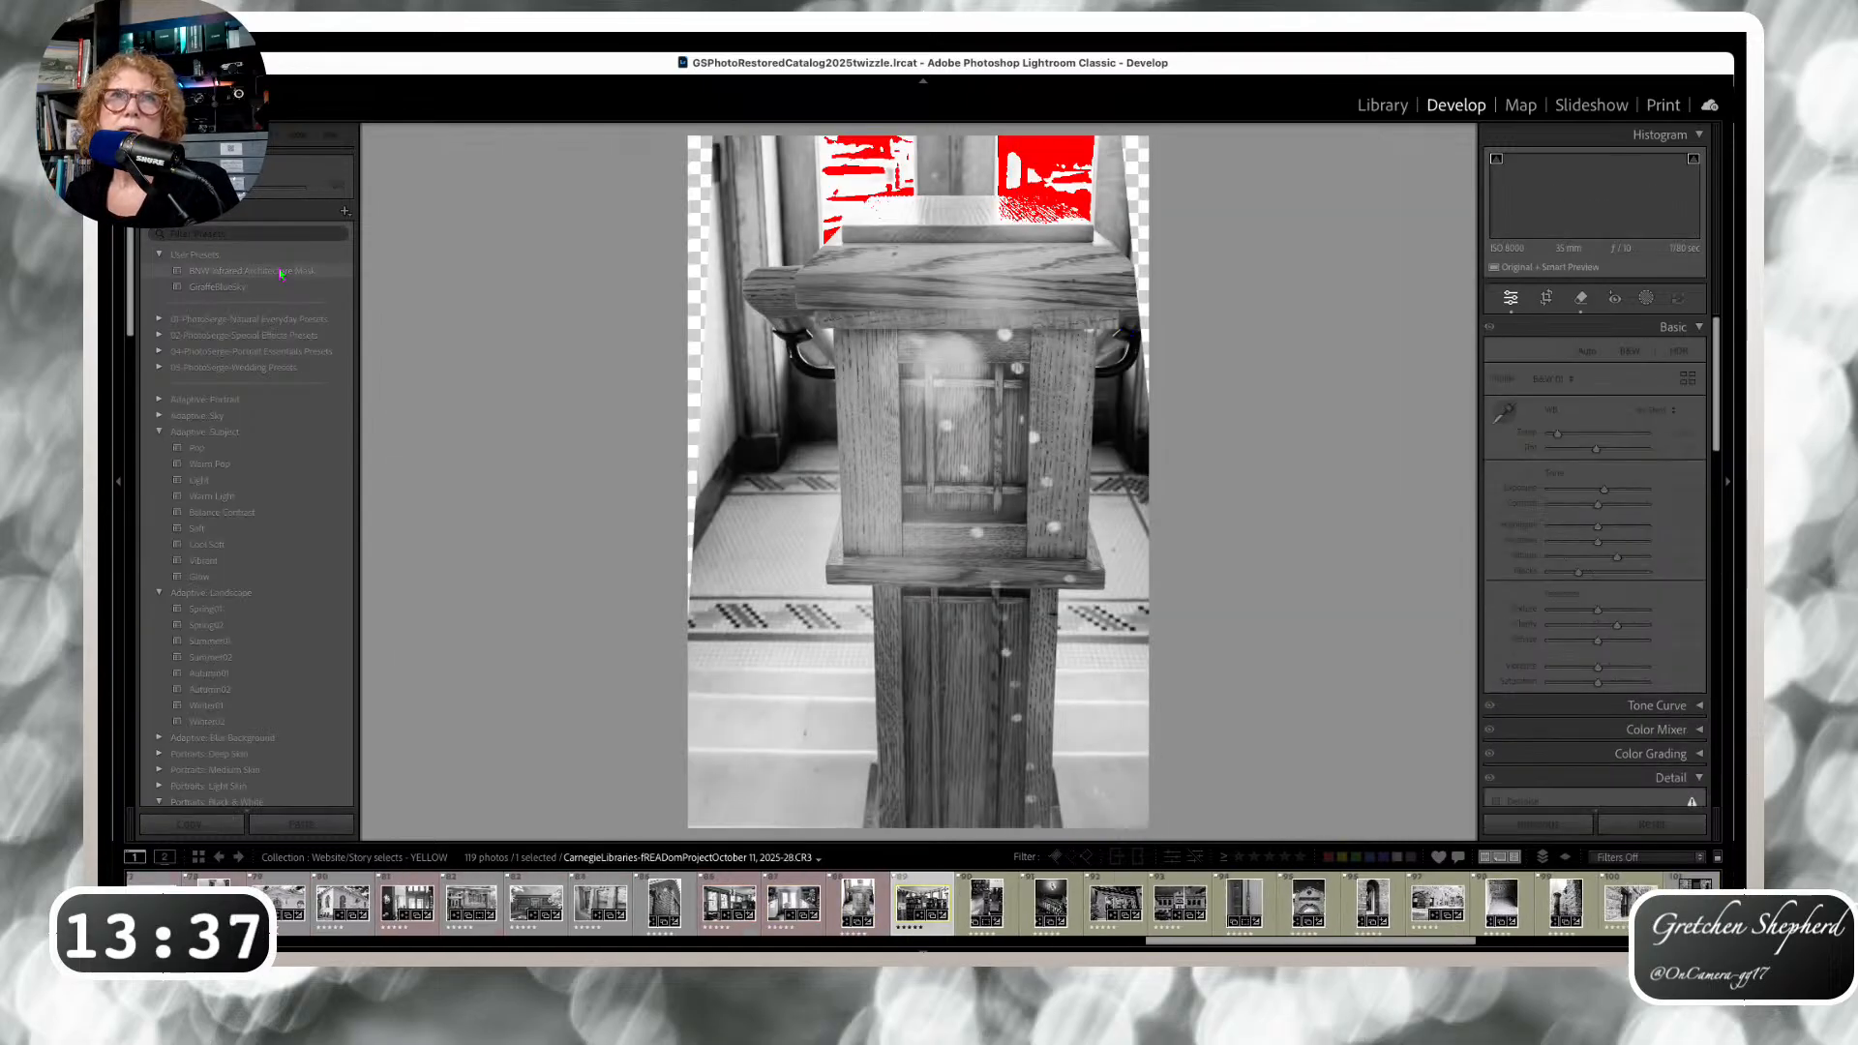
key("Right")
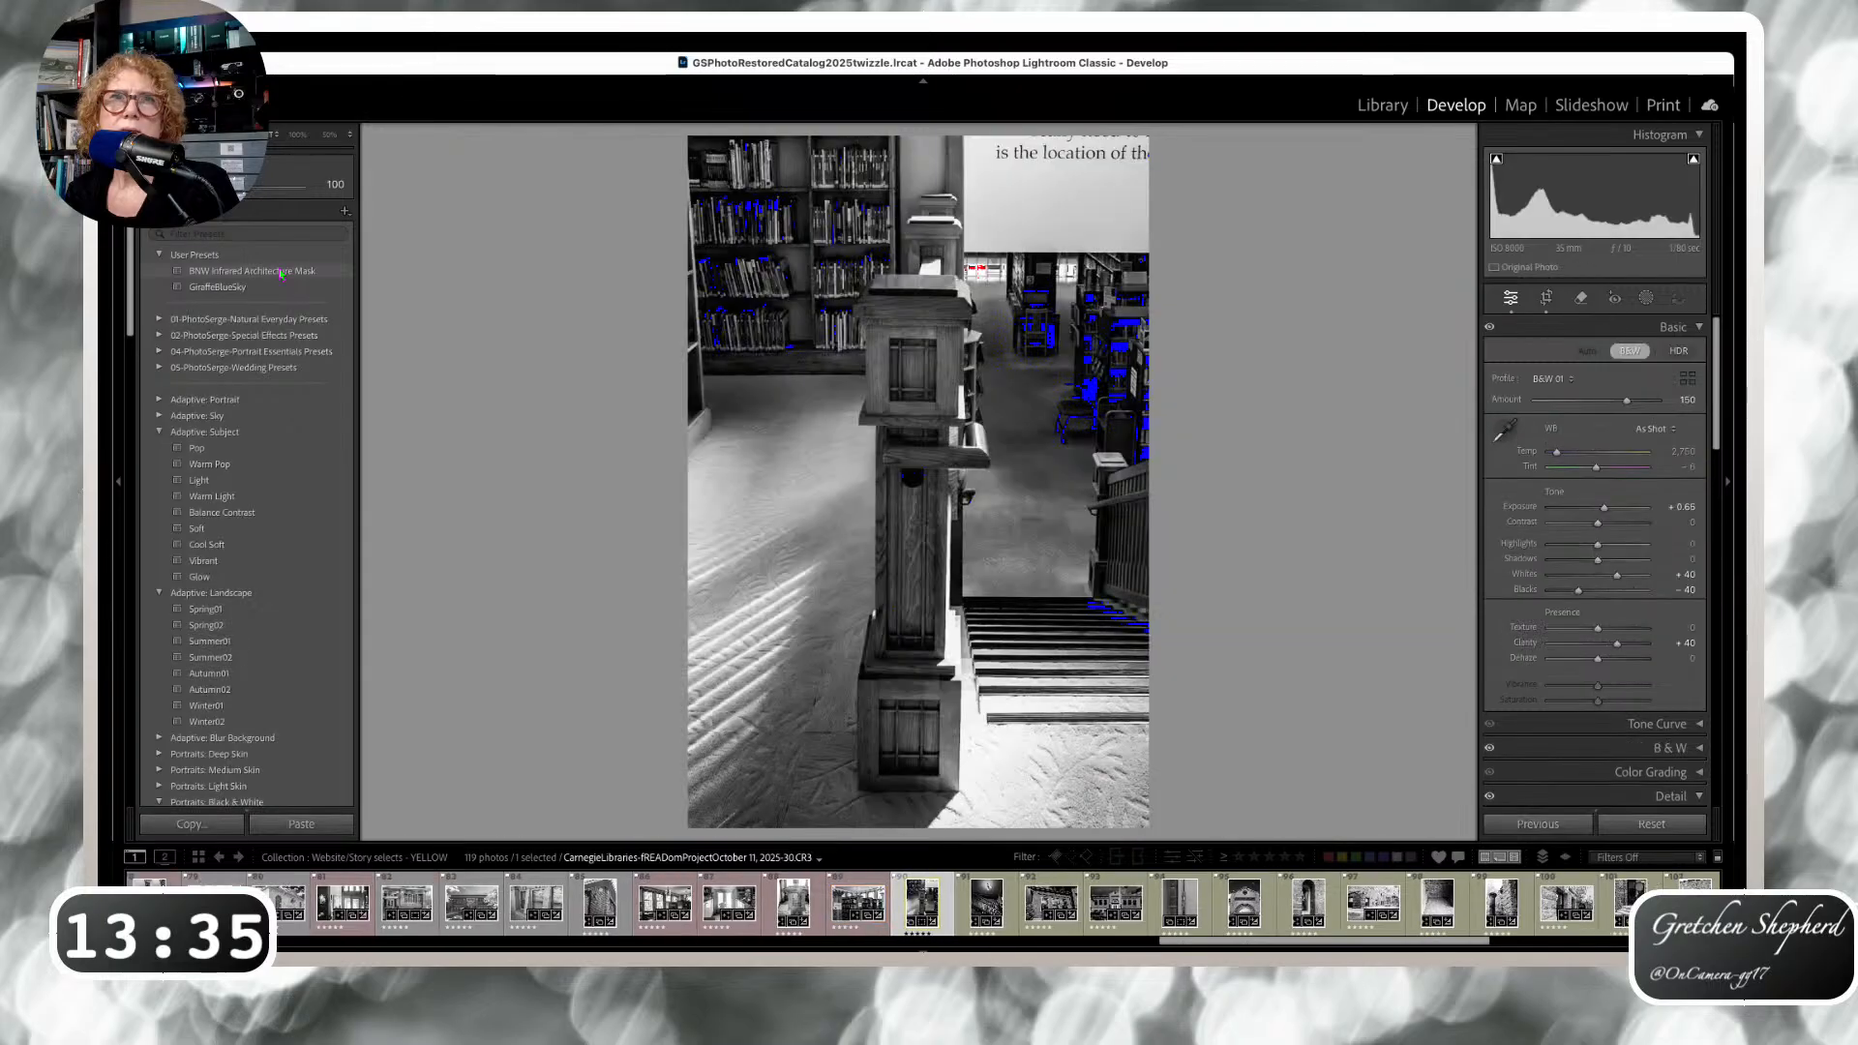
key("Right")
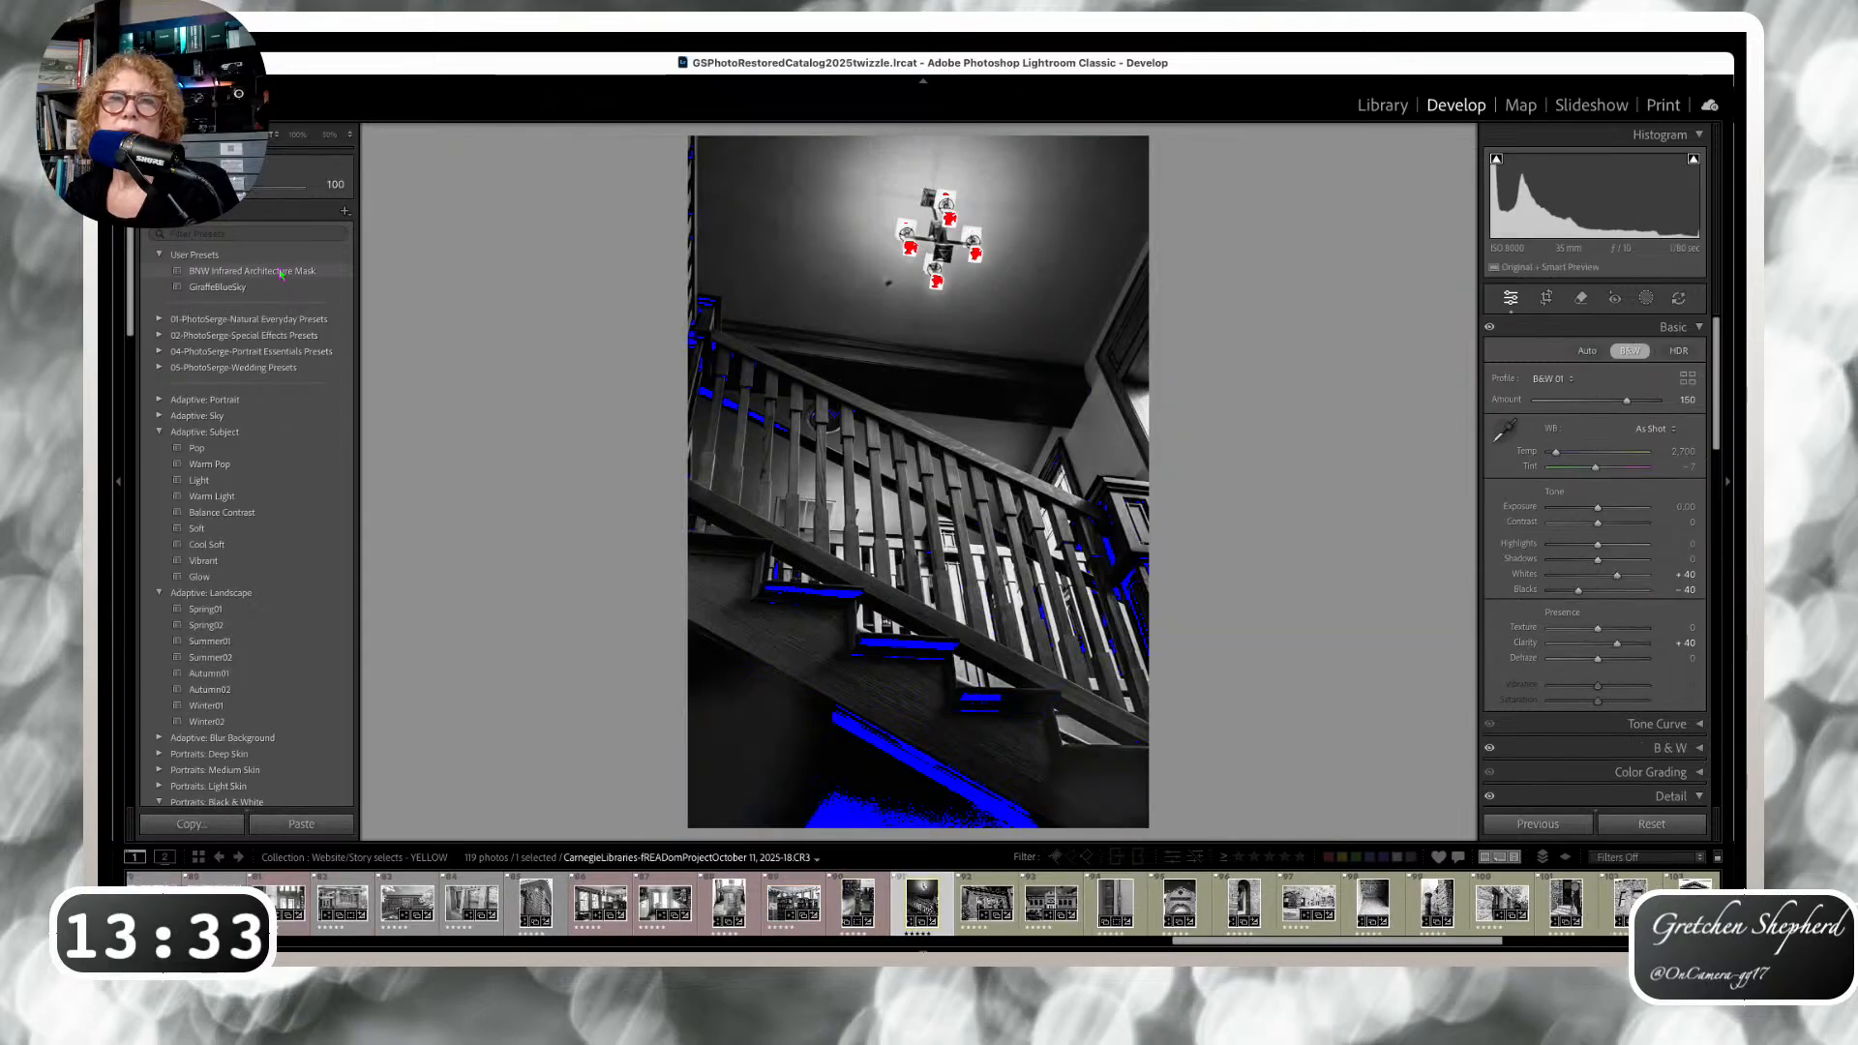
key("Right")
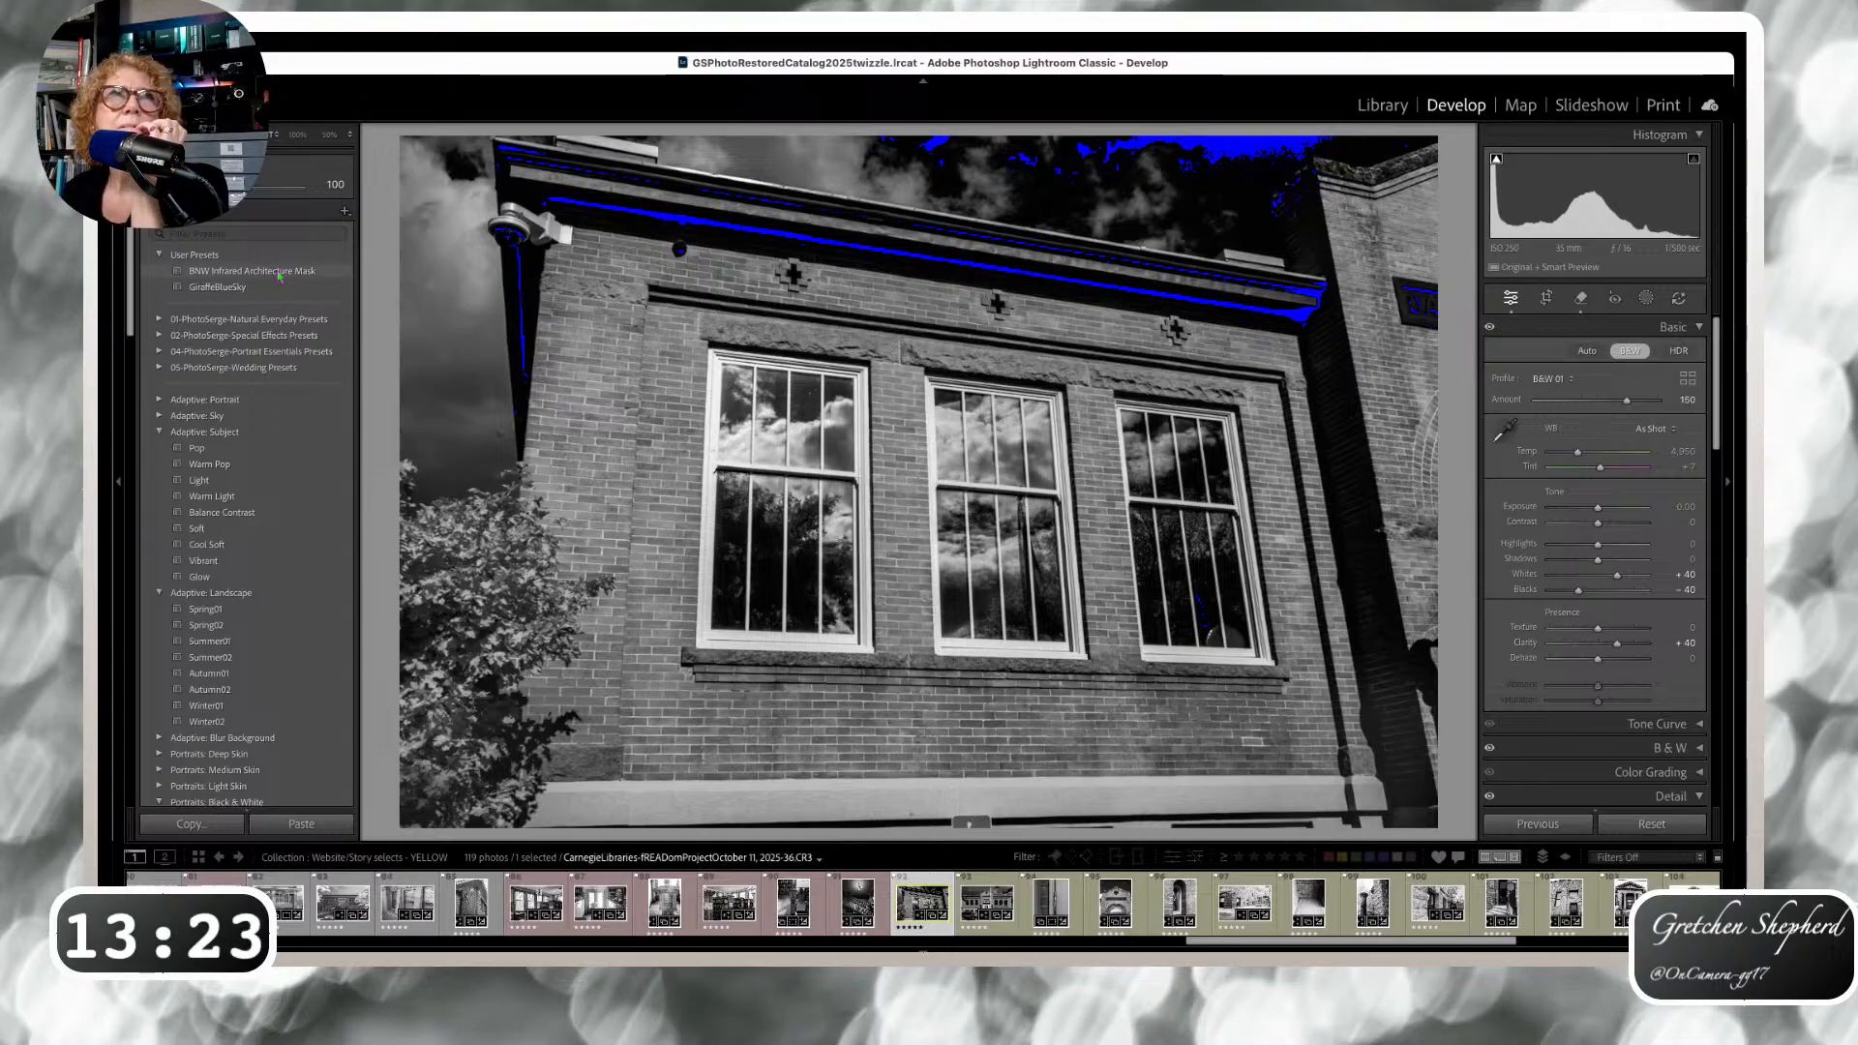
left_click(279, 272)
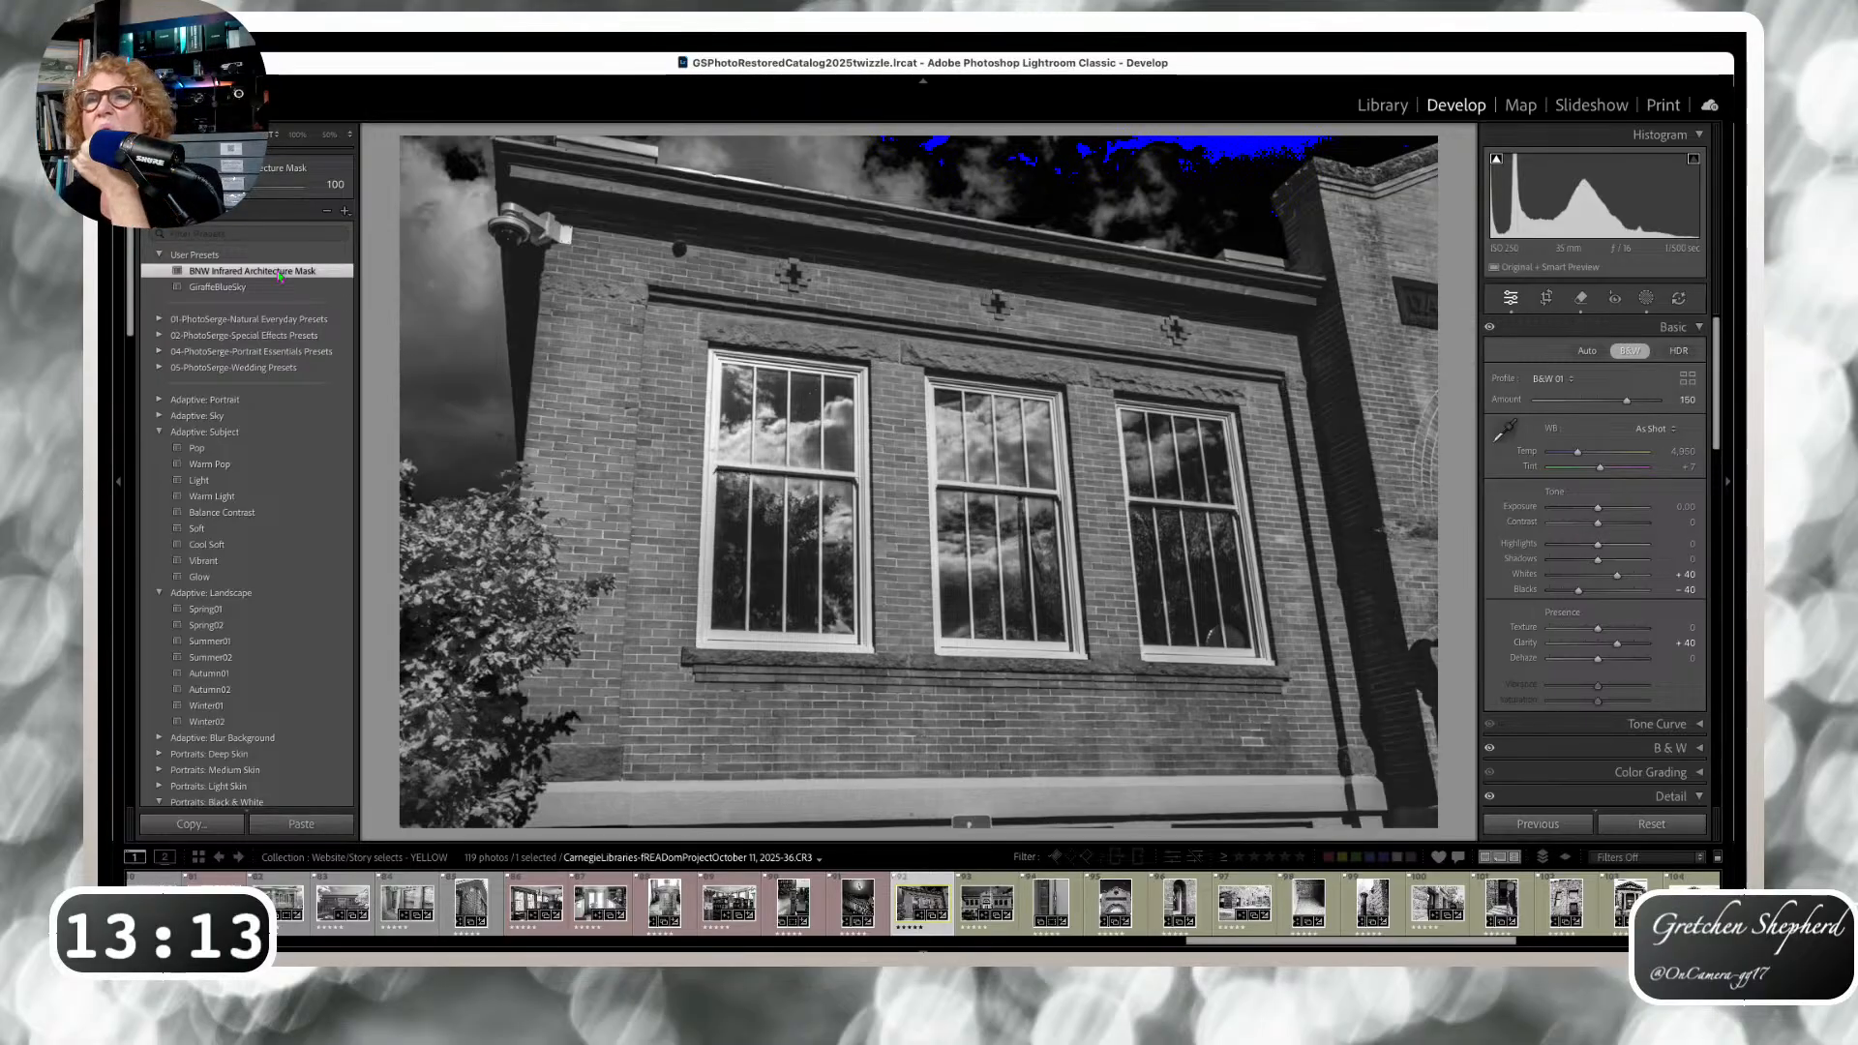
Set the three-window photo's building mask to Amount 119 and fine-tune its Shadows.
left_click(1647, 300)
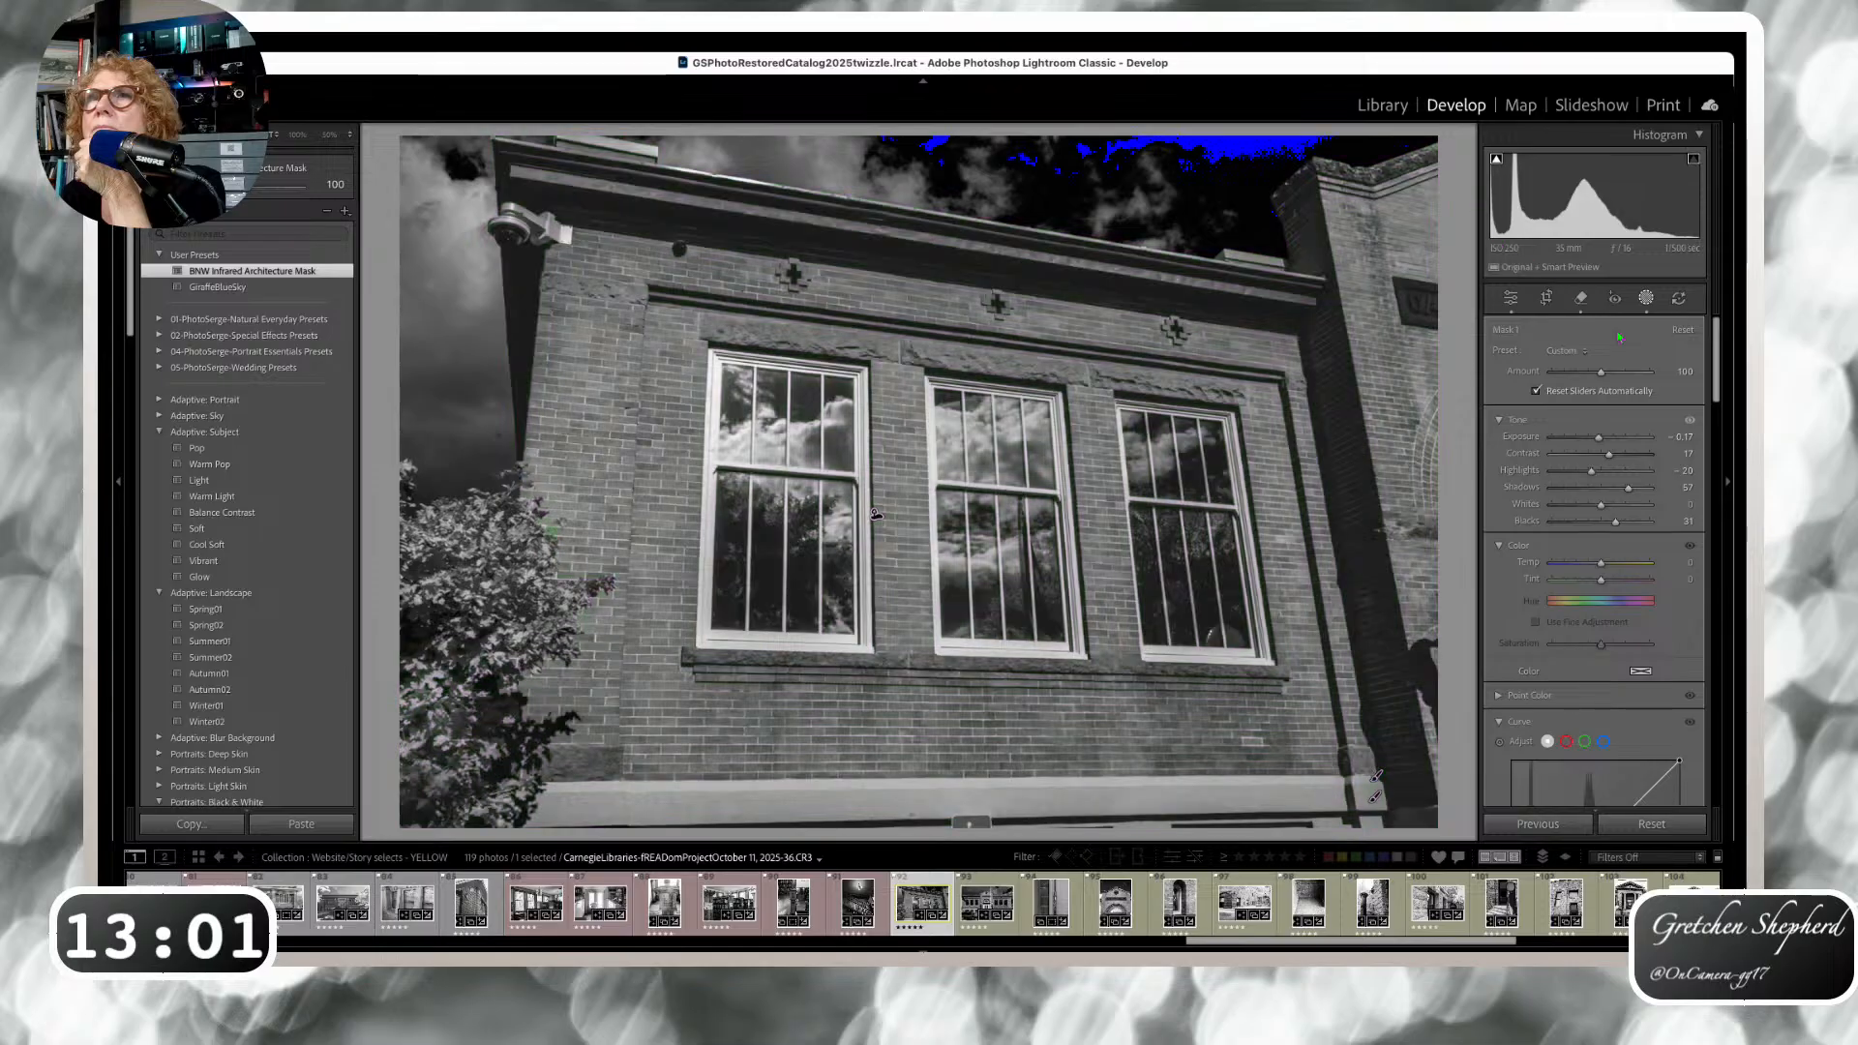
left_click_drag(1601, 370, 1608, 371)
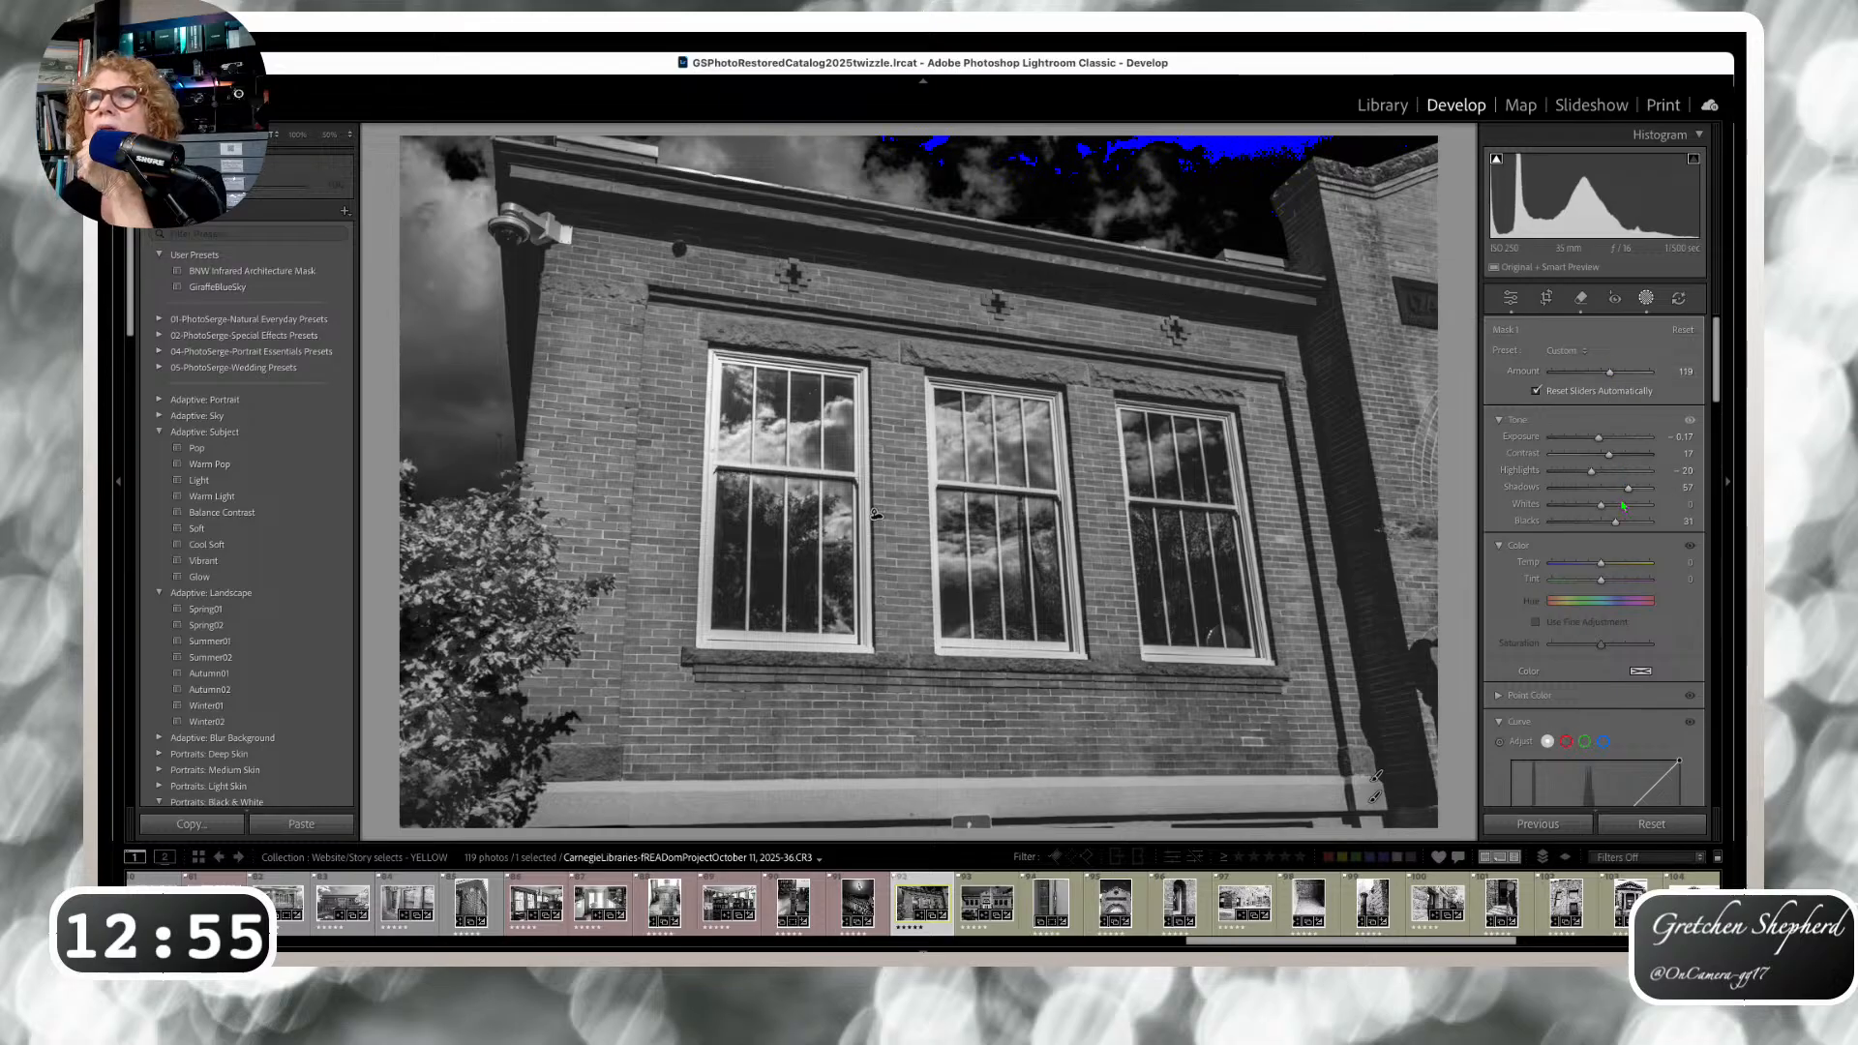
left_click_drag(1628, 487, 1626, 488)
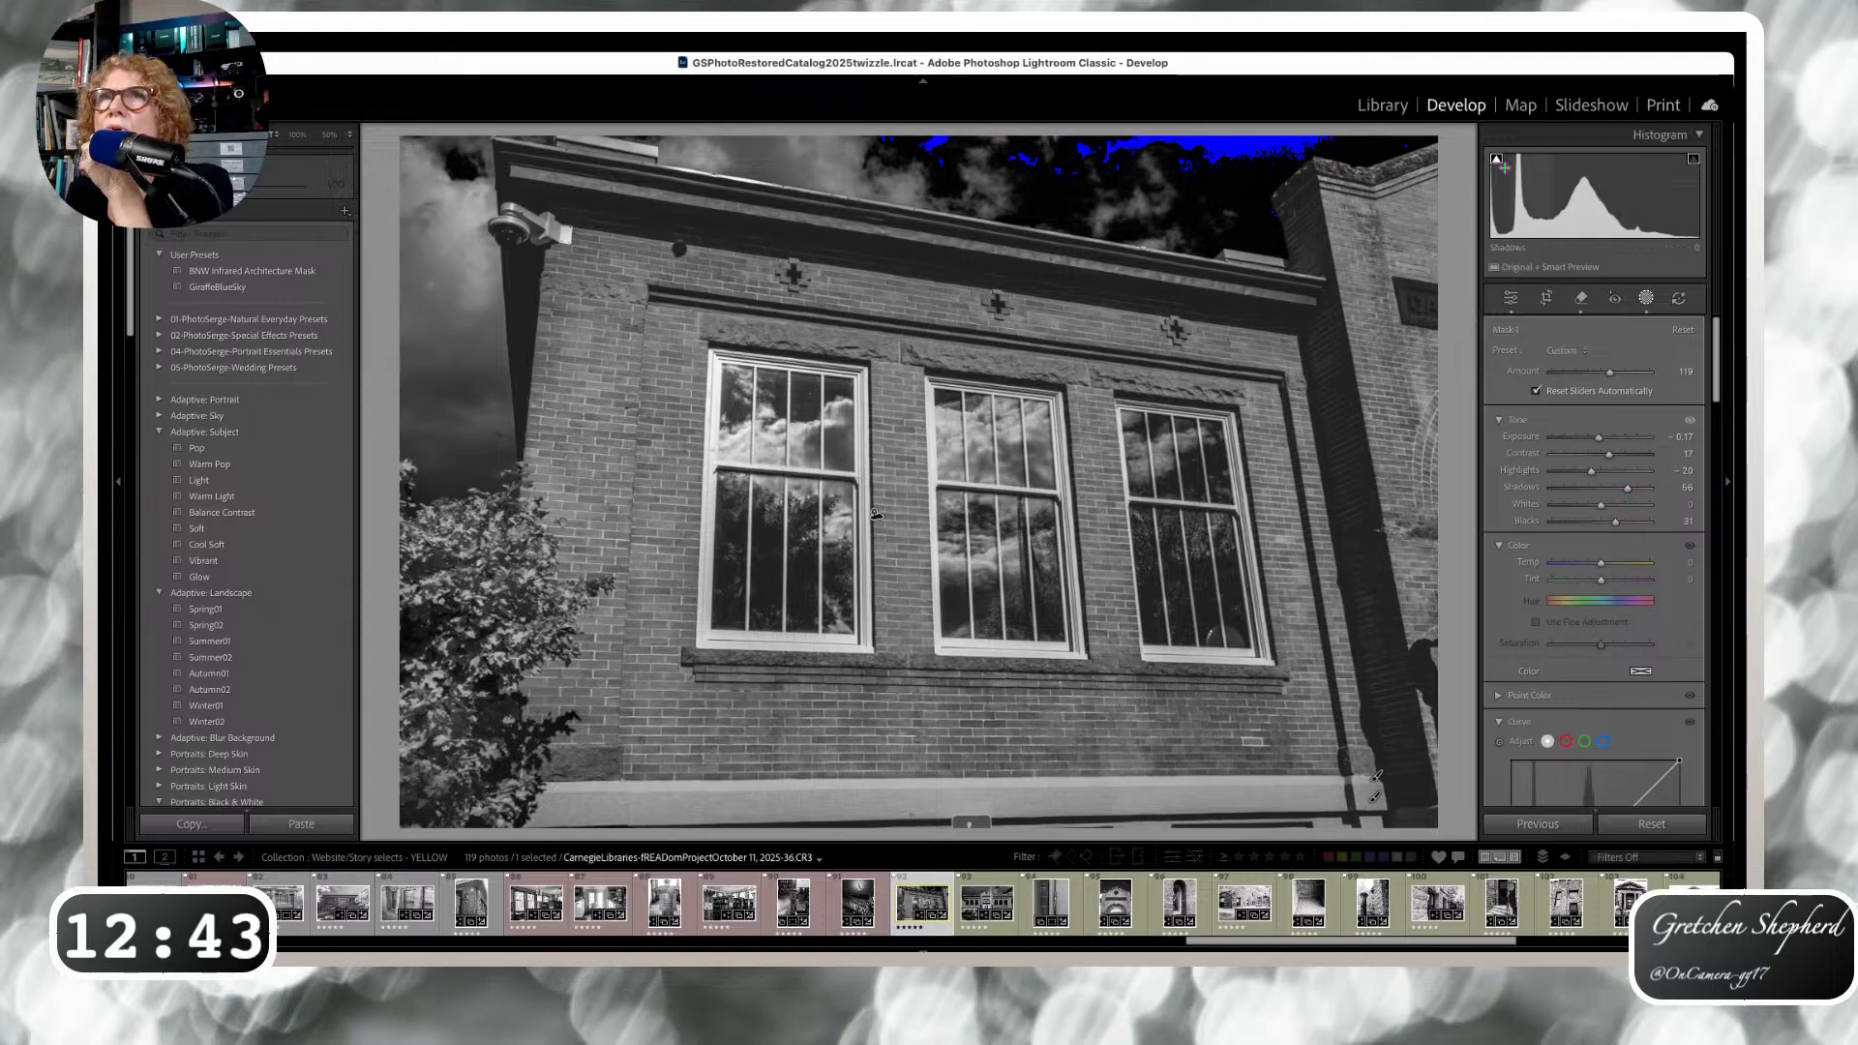
Add an inverted copy of the three-window photo's building mask, subtract Vegetation, raise its Exposure above +1, and return to the general edit settings.
mouse_move(1454, 199)
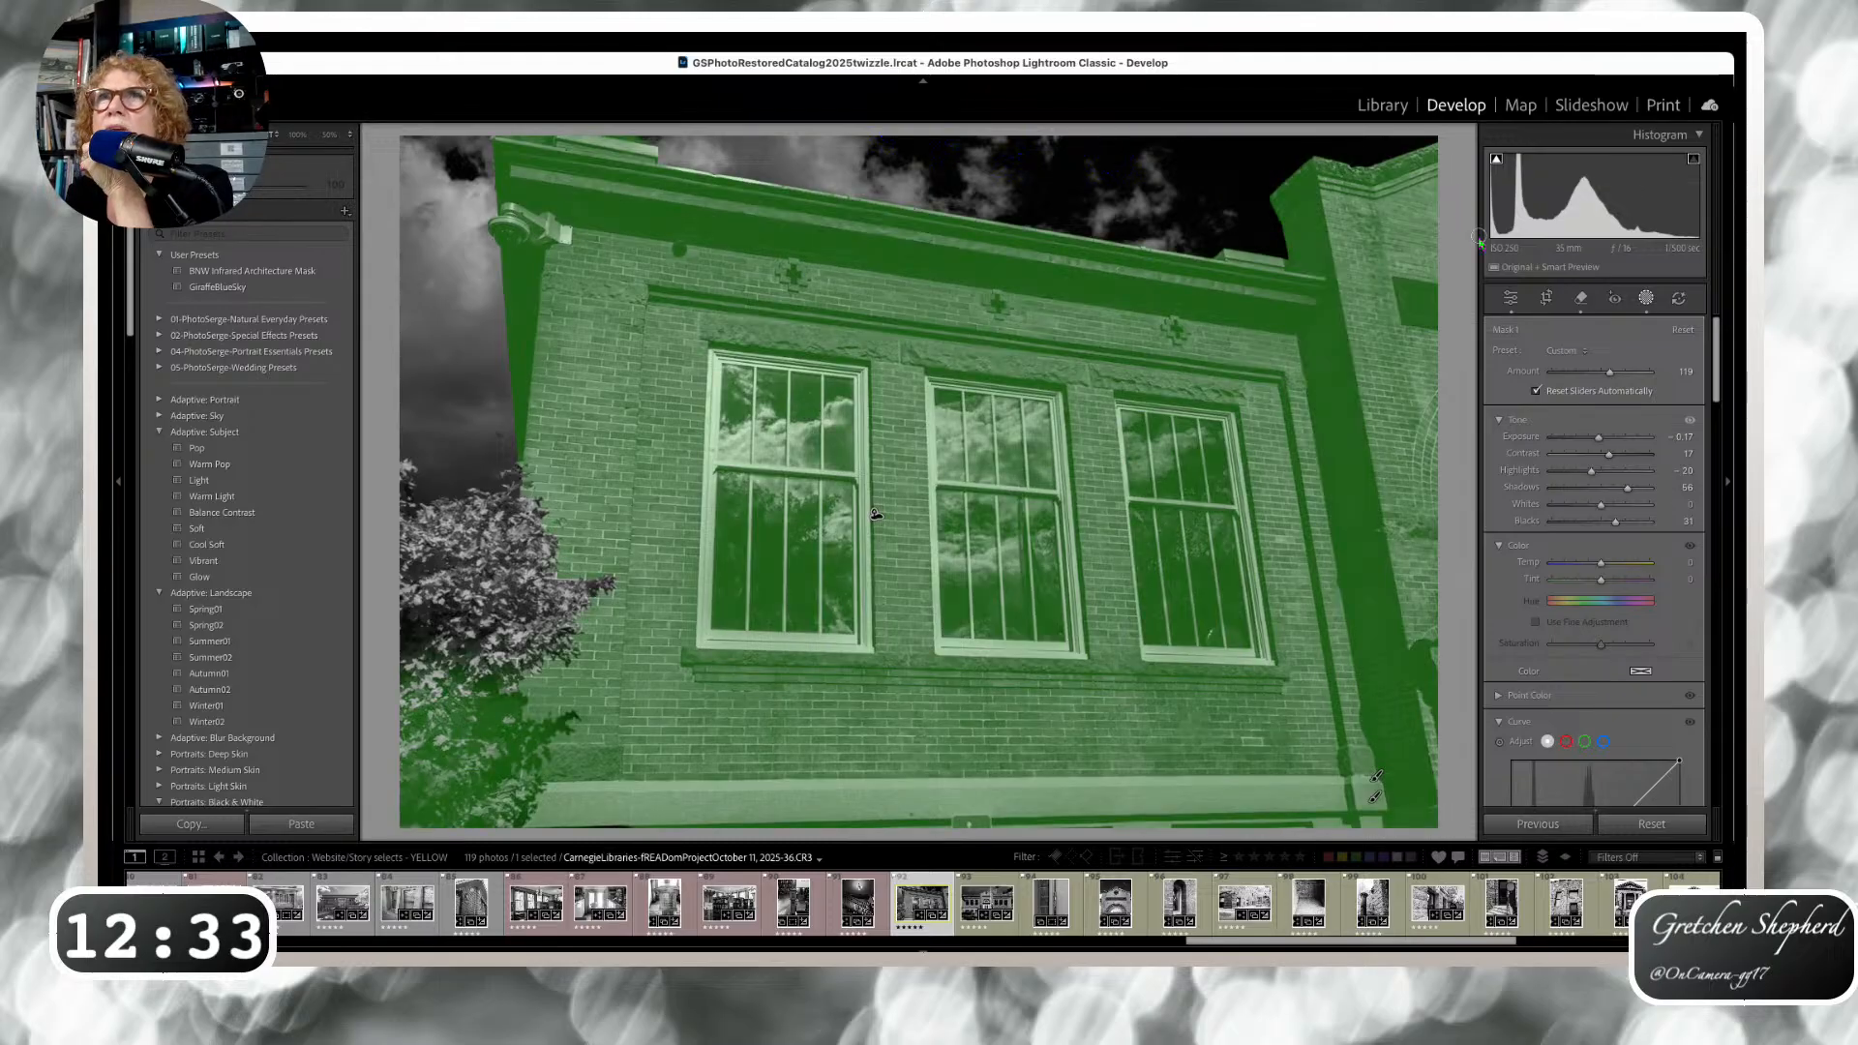
key("apostrophe")
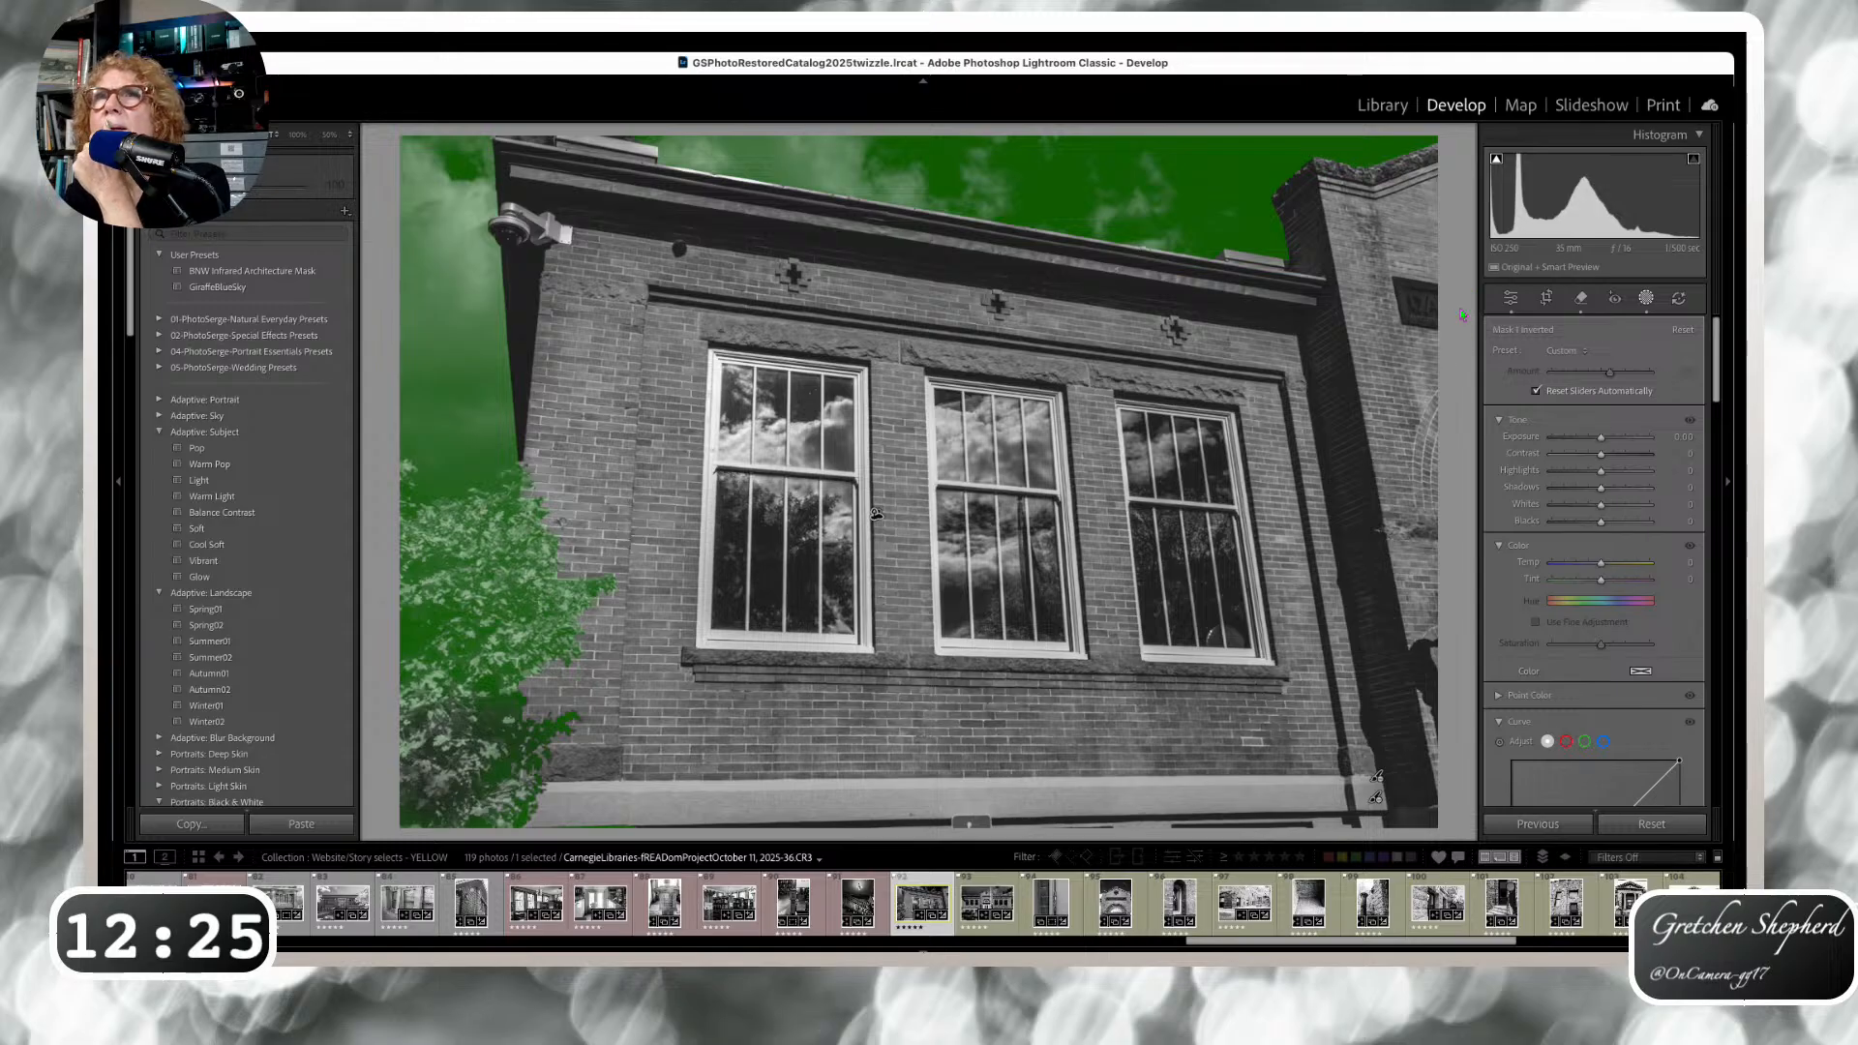
left_click(1460, 418)
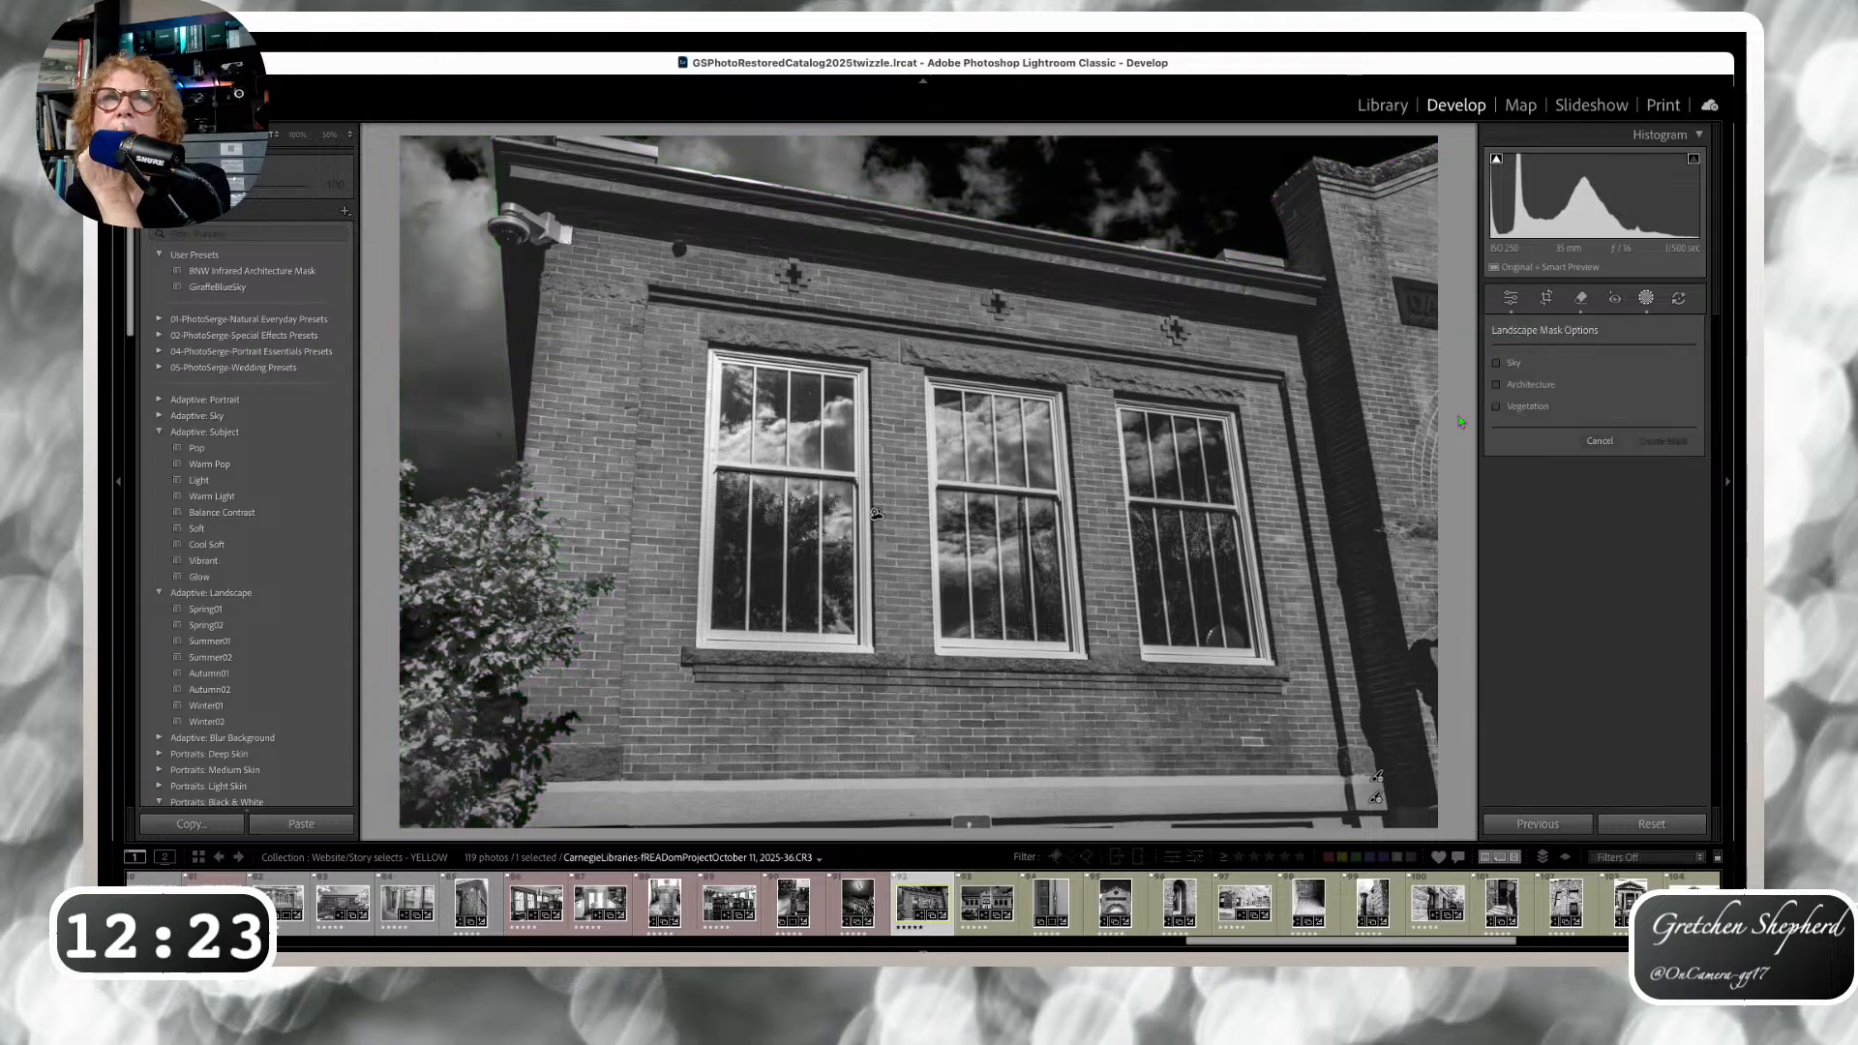
left_click(1515, 406)
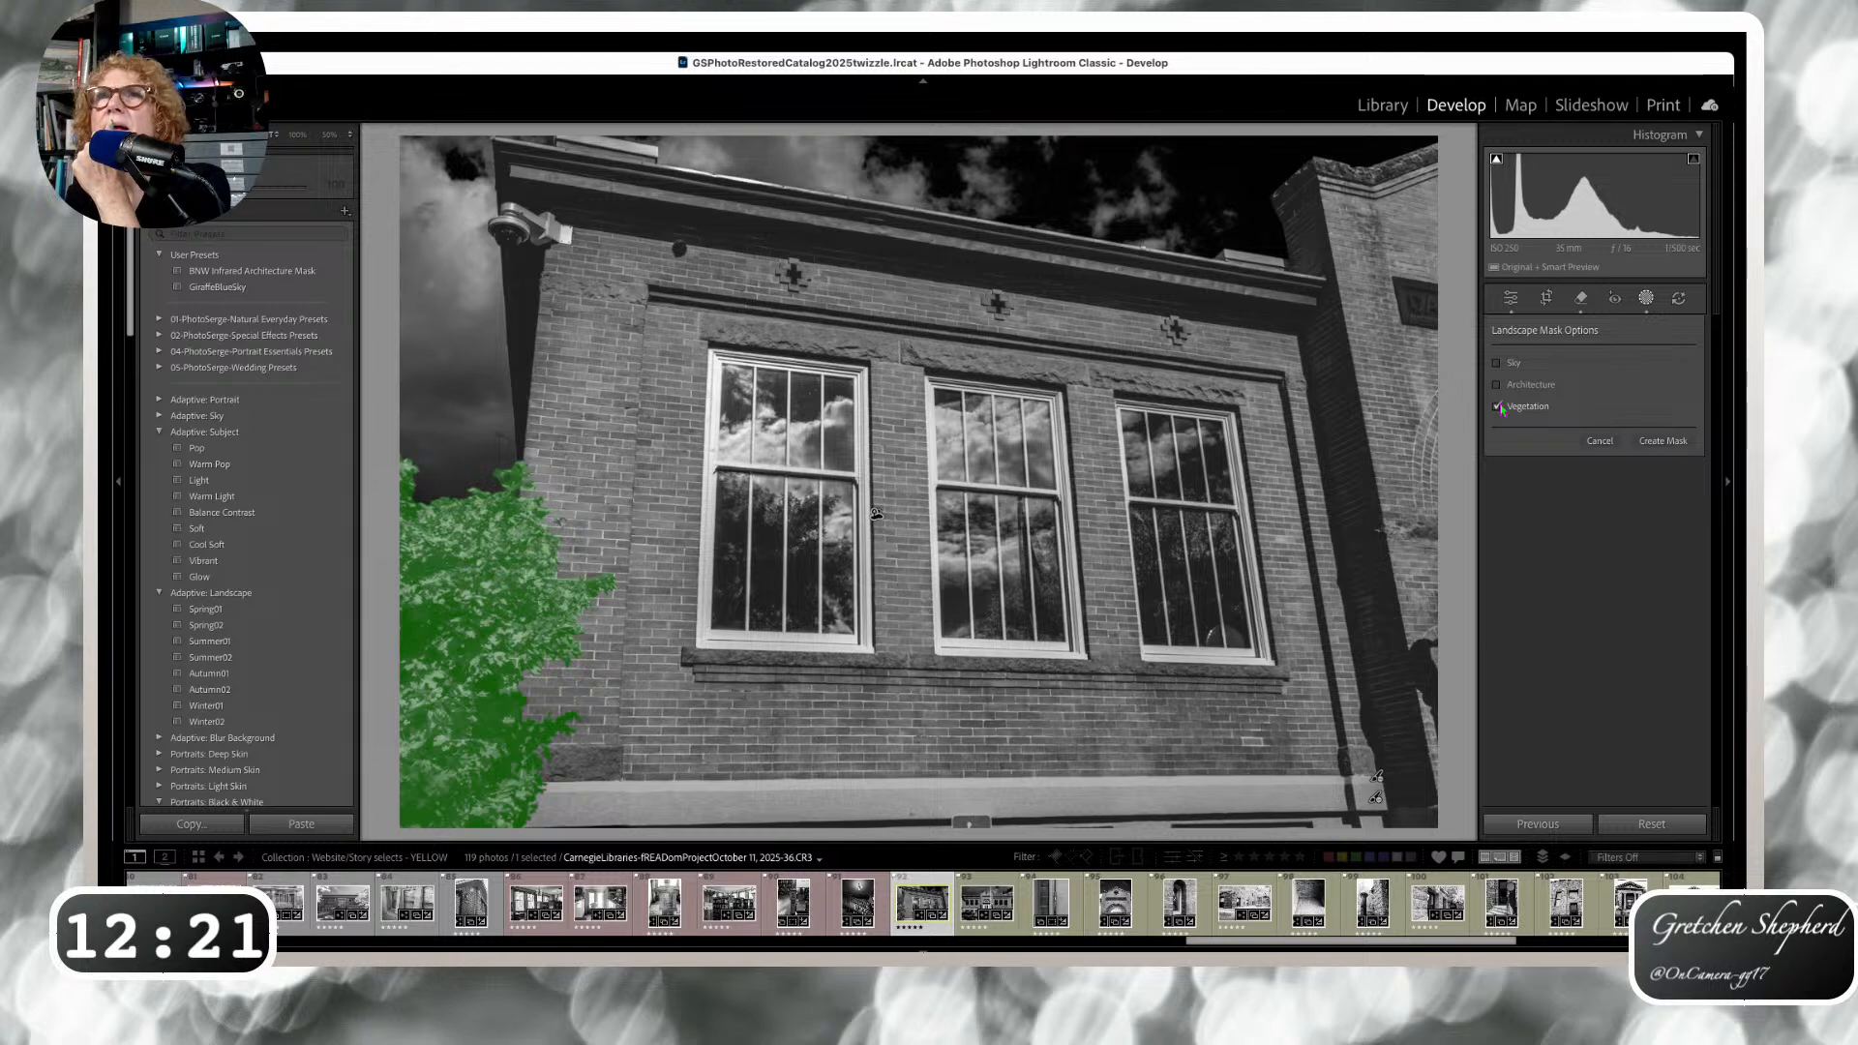
left_click(1658, 442)
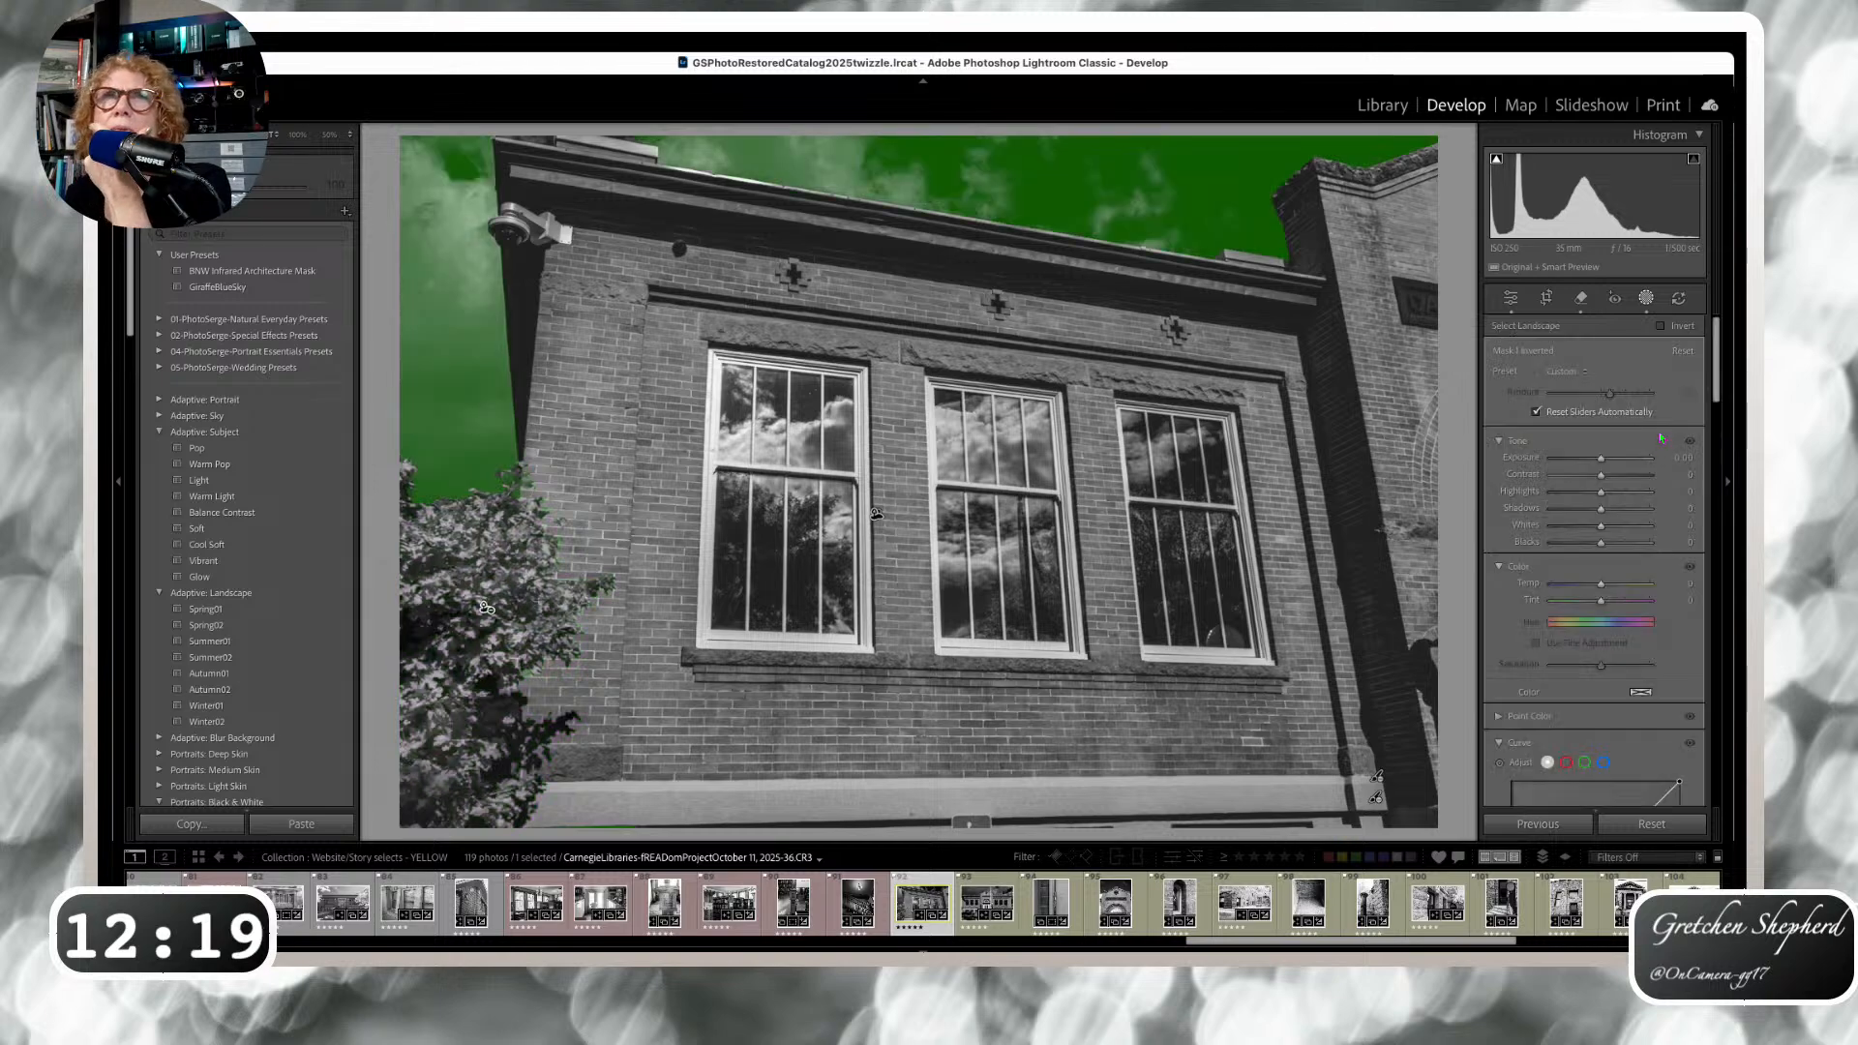
left_click_drag(1602, 463, 1619, 461)
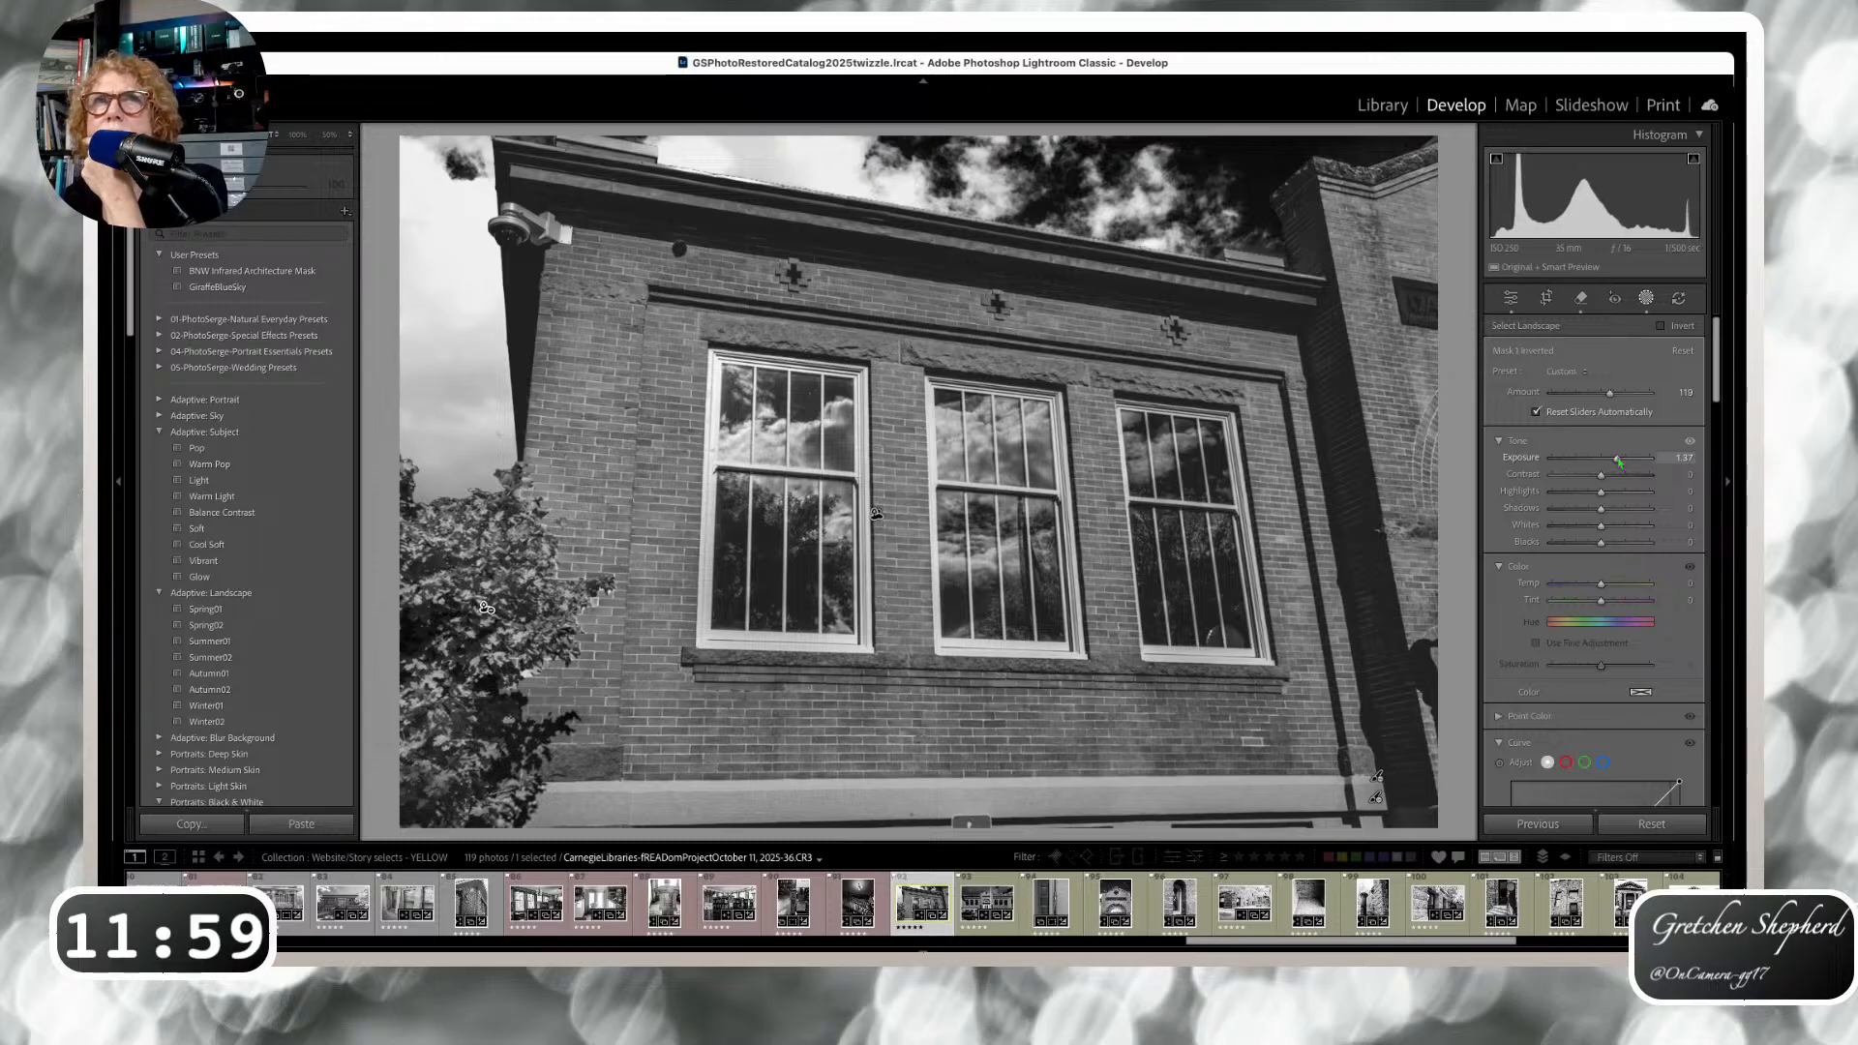
left_click(1510, 298)
Apply the "BNW Infrared Architecture Mask" preset to the Carnegie Library front photo with the flagpole and open its masks.
key("Right")
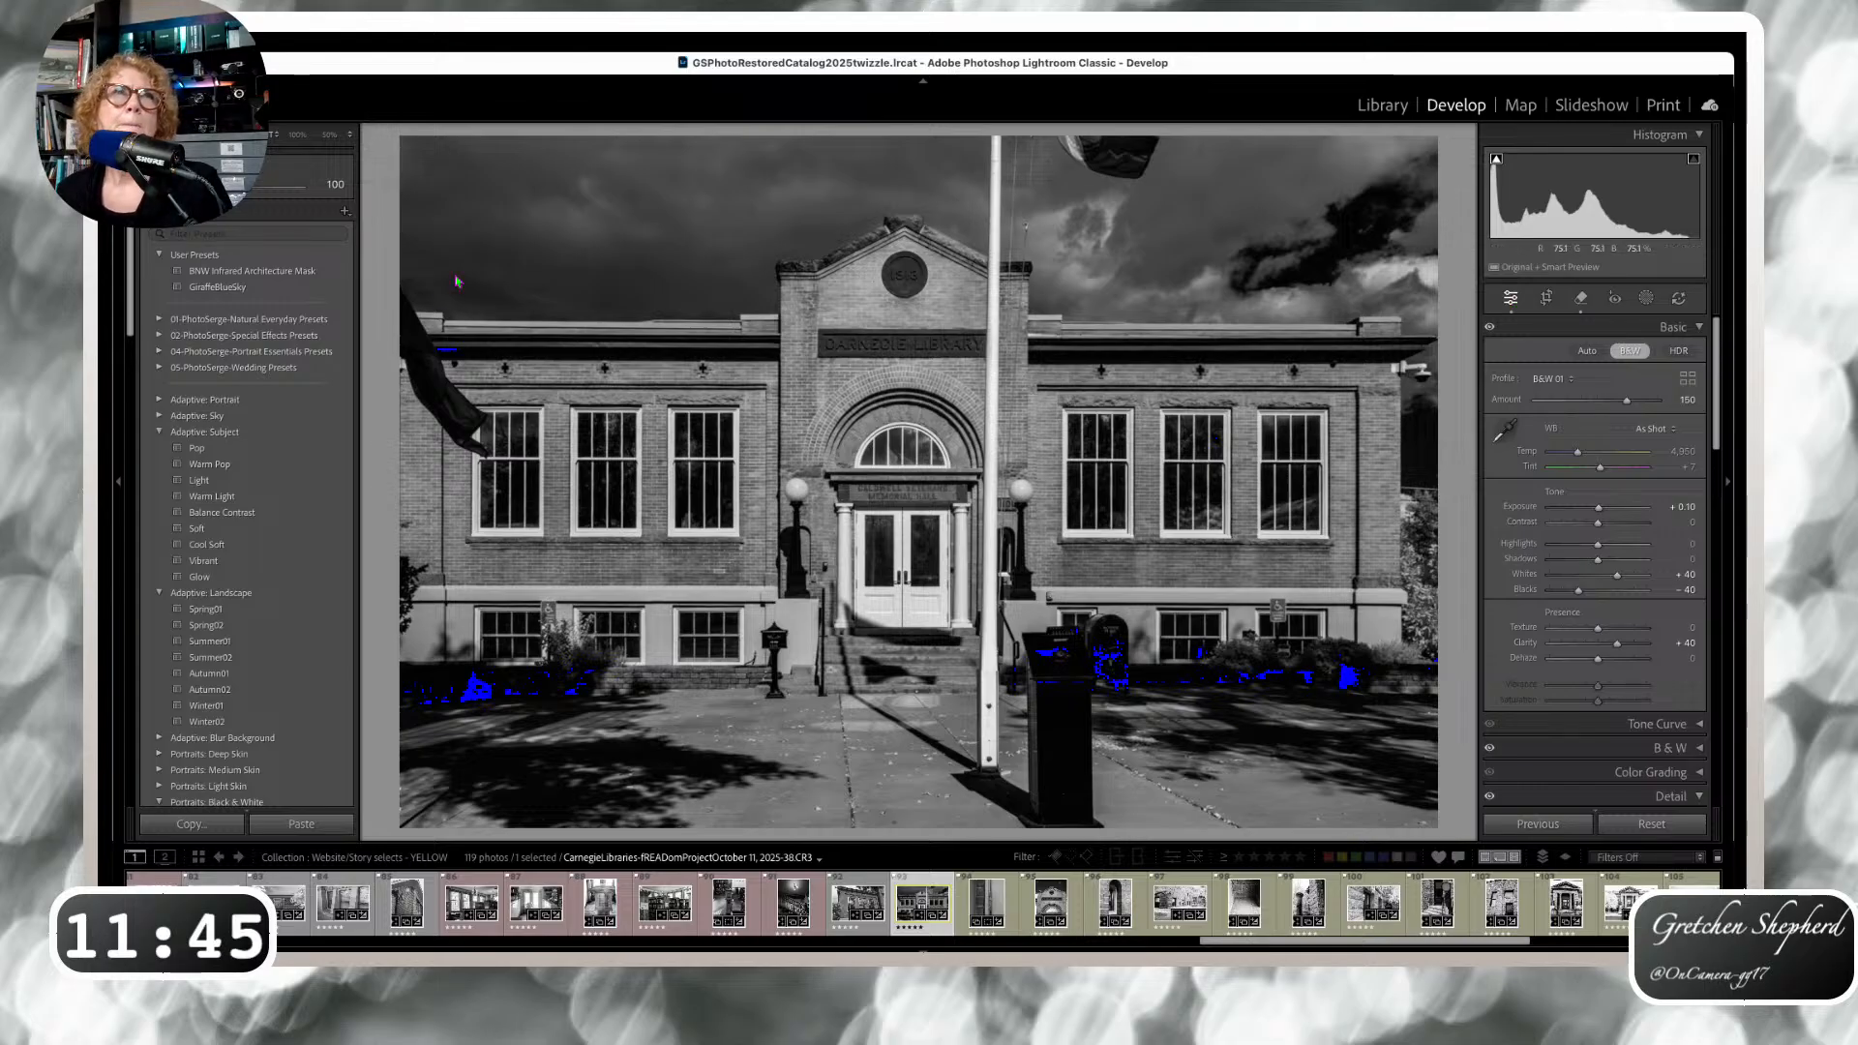
left_click(303, 272)
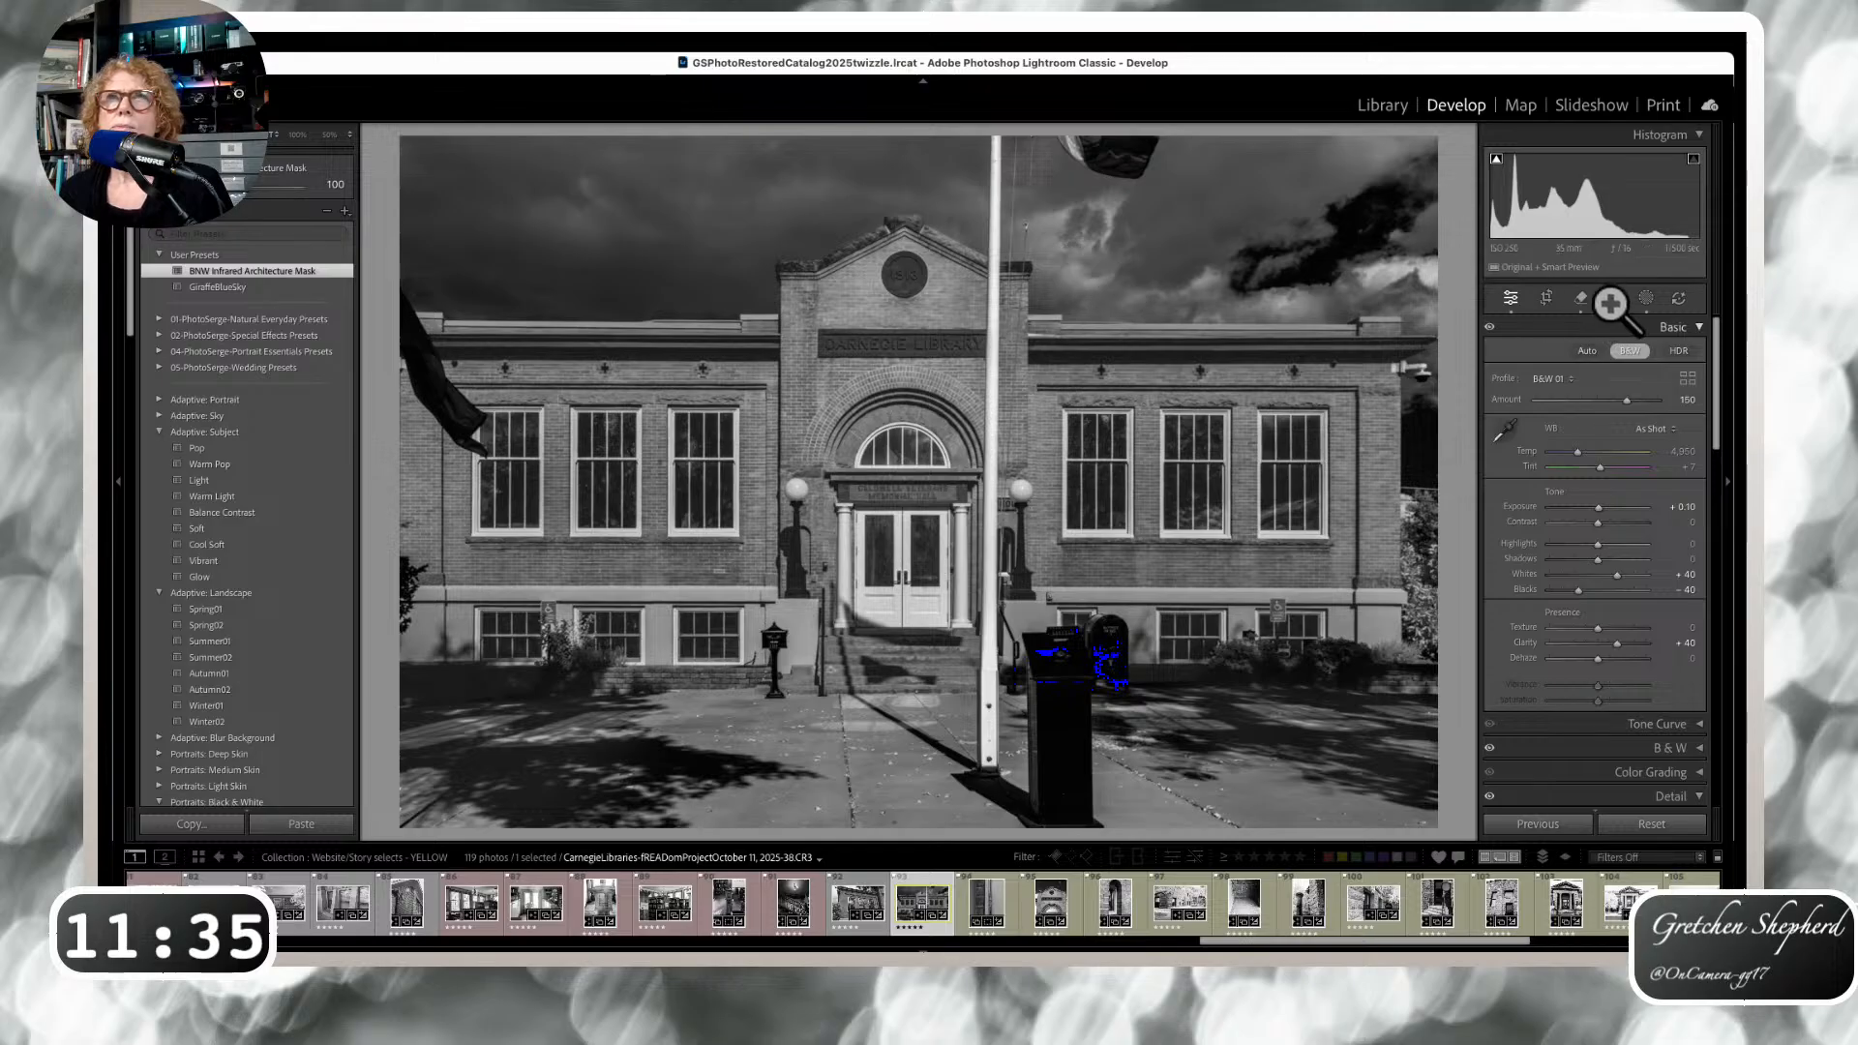
left_click(1645, 301)
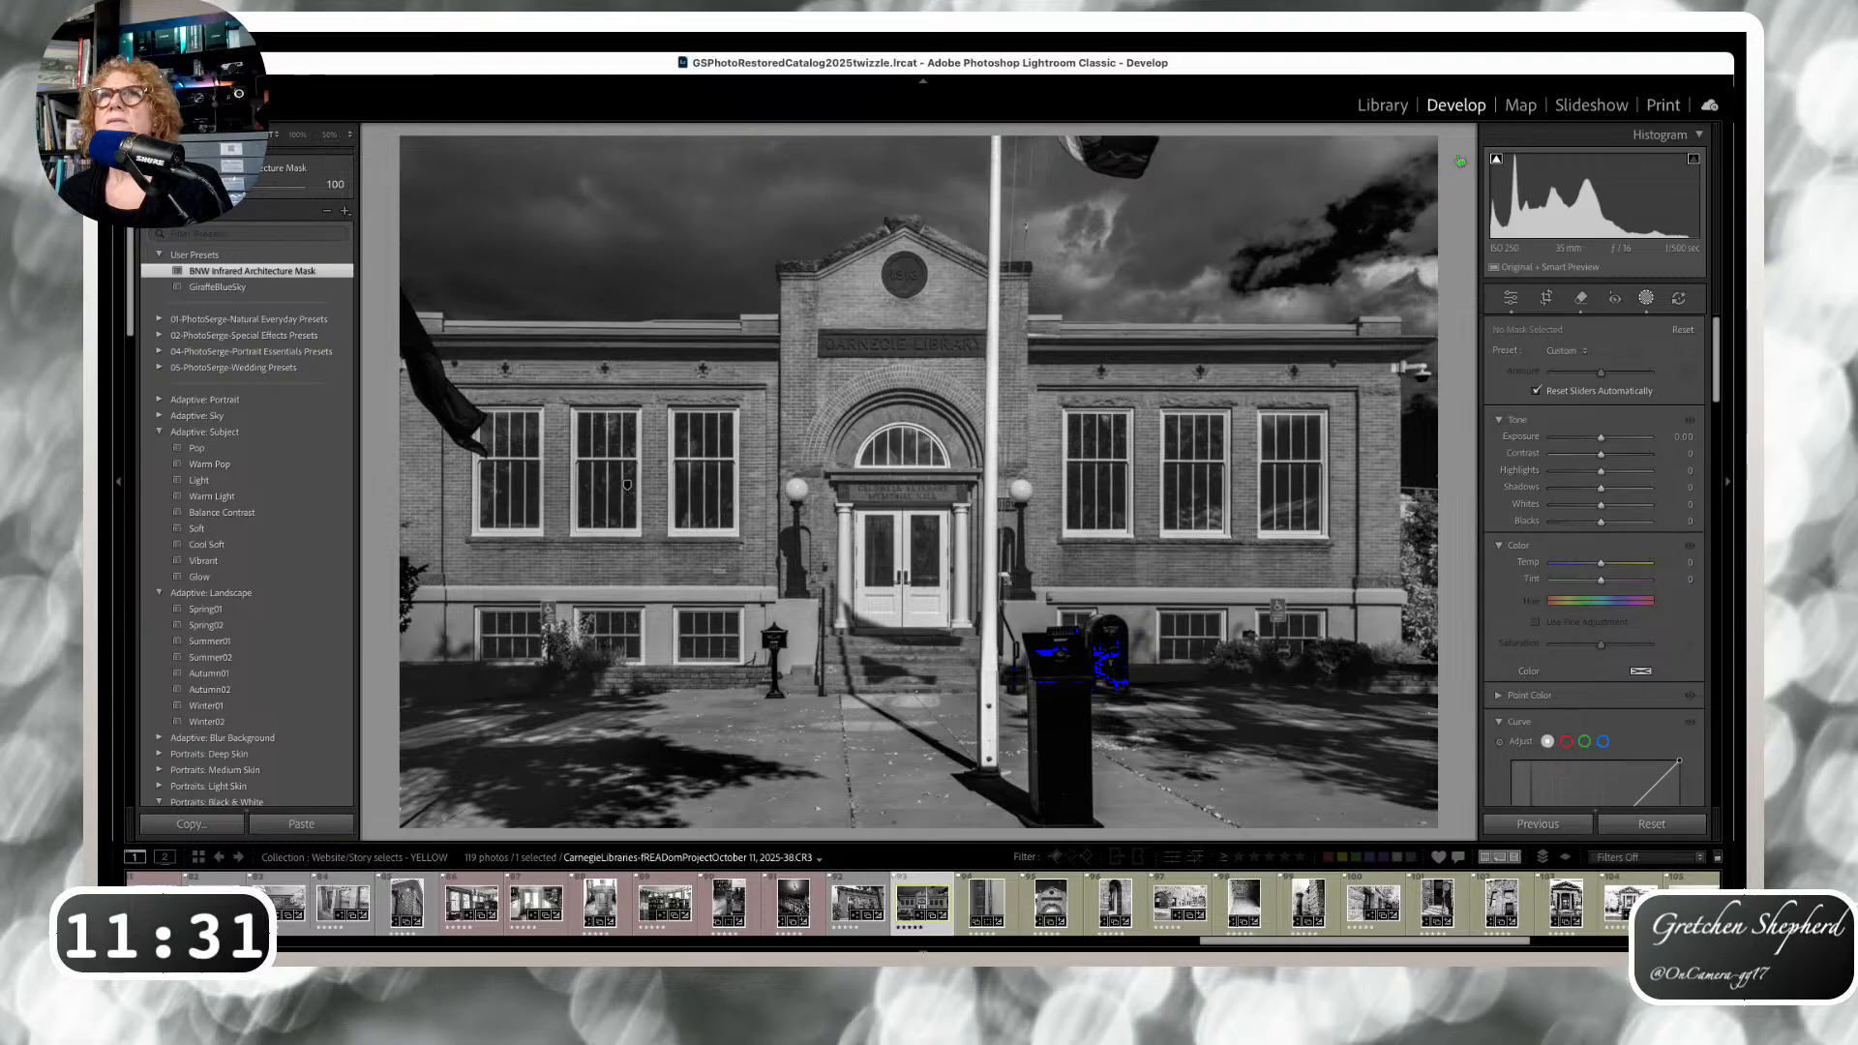
Add a sky mask to the flagpole photo, subtract Architecture from it, and raise its Exposure to about 0.85.
left_click(1475, 213)
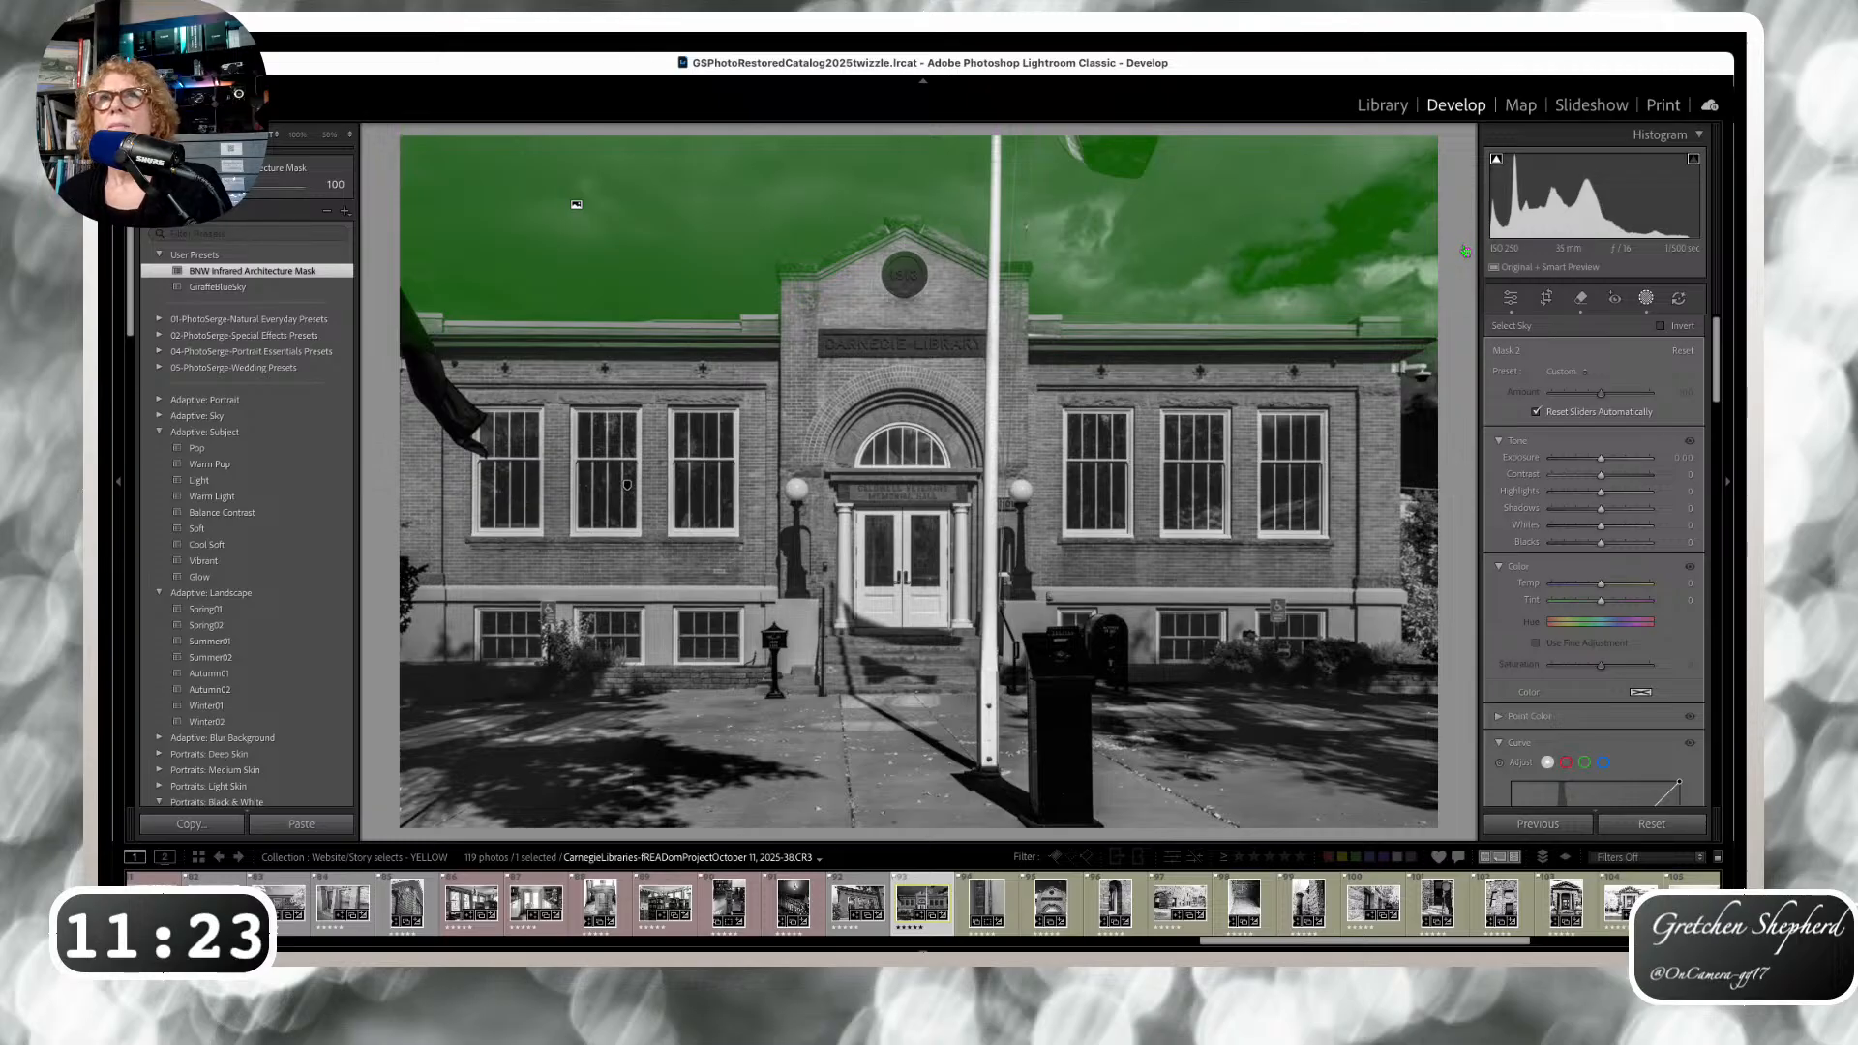
left_click(1490, 379)
left_click(1497, 385)
left_click(1662, 463)
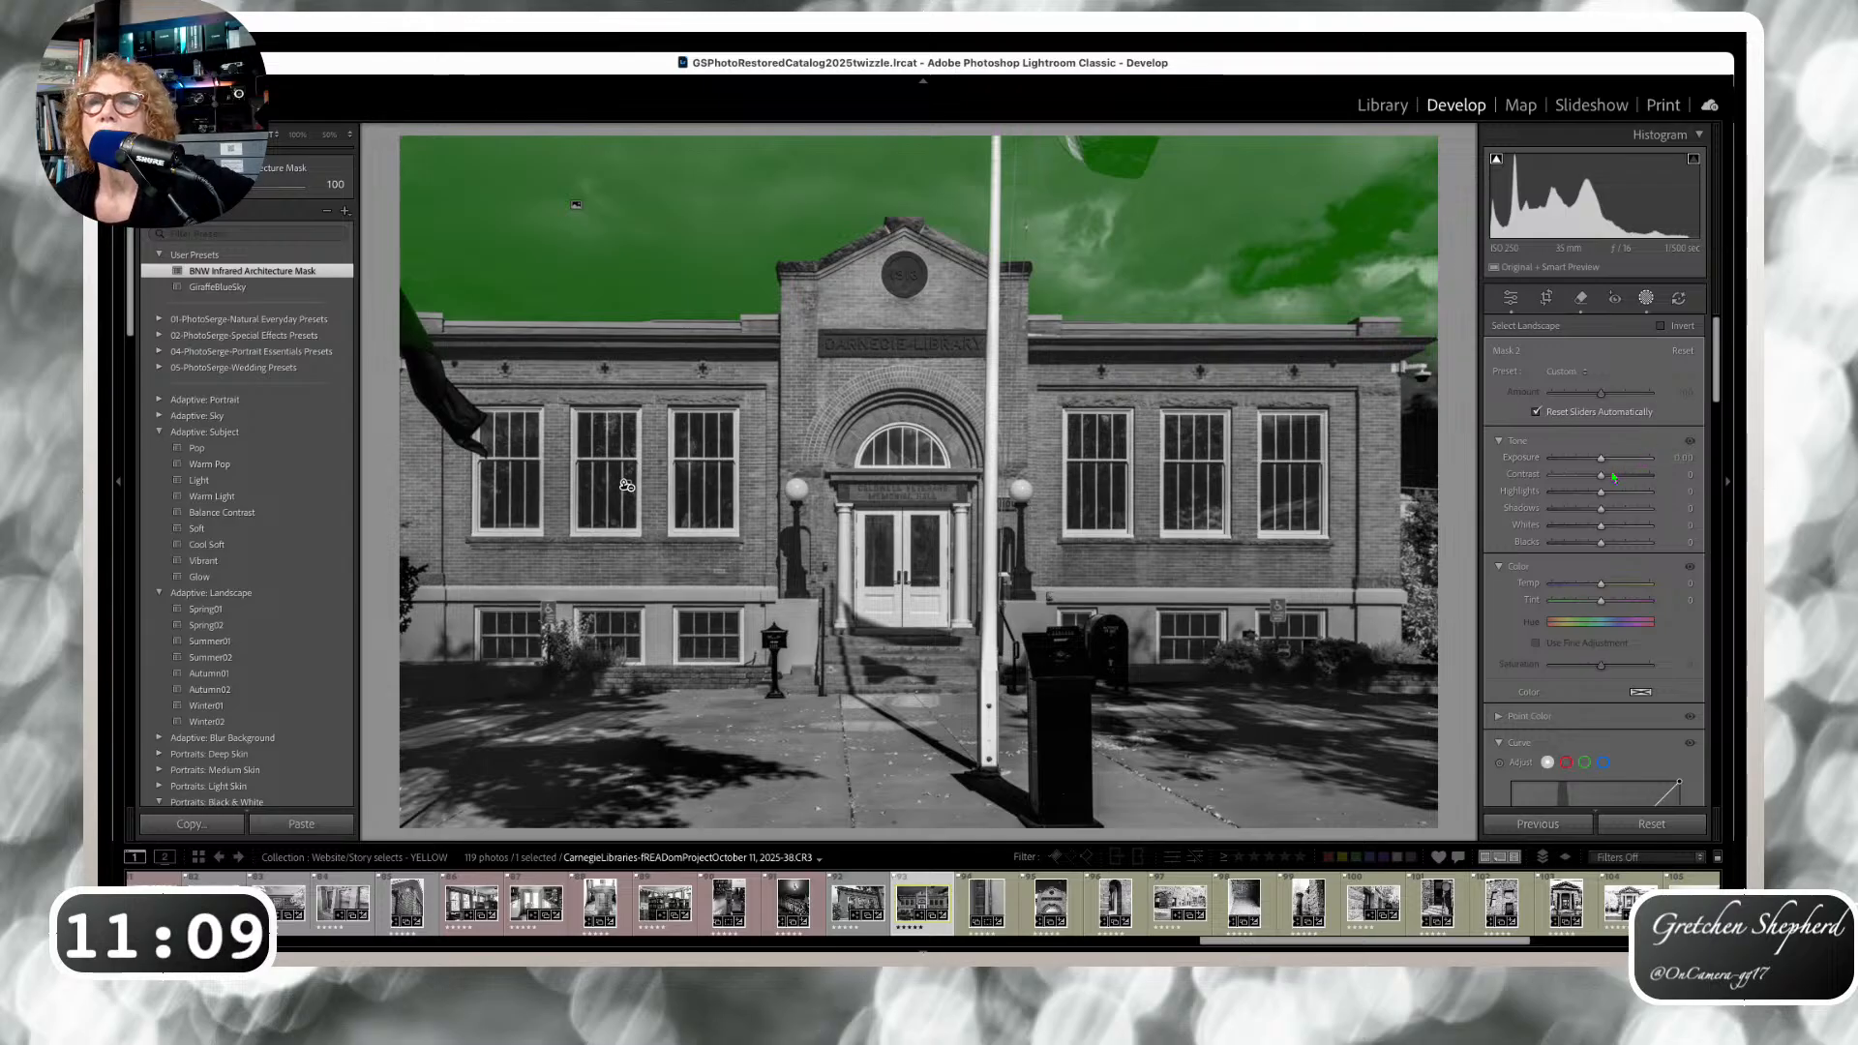
left_click_drag(1601, 458, 1610, 457)
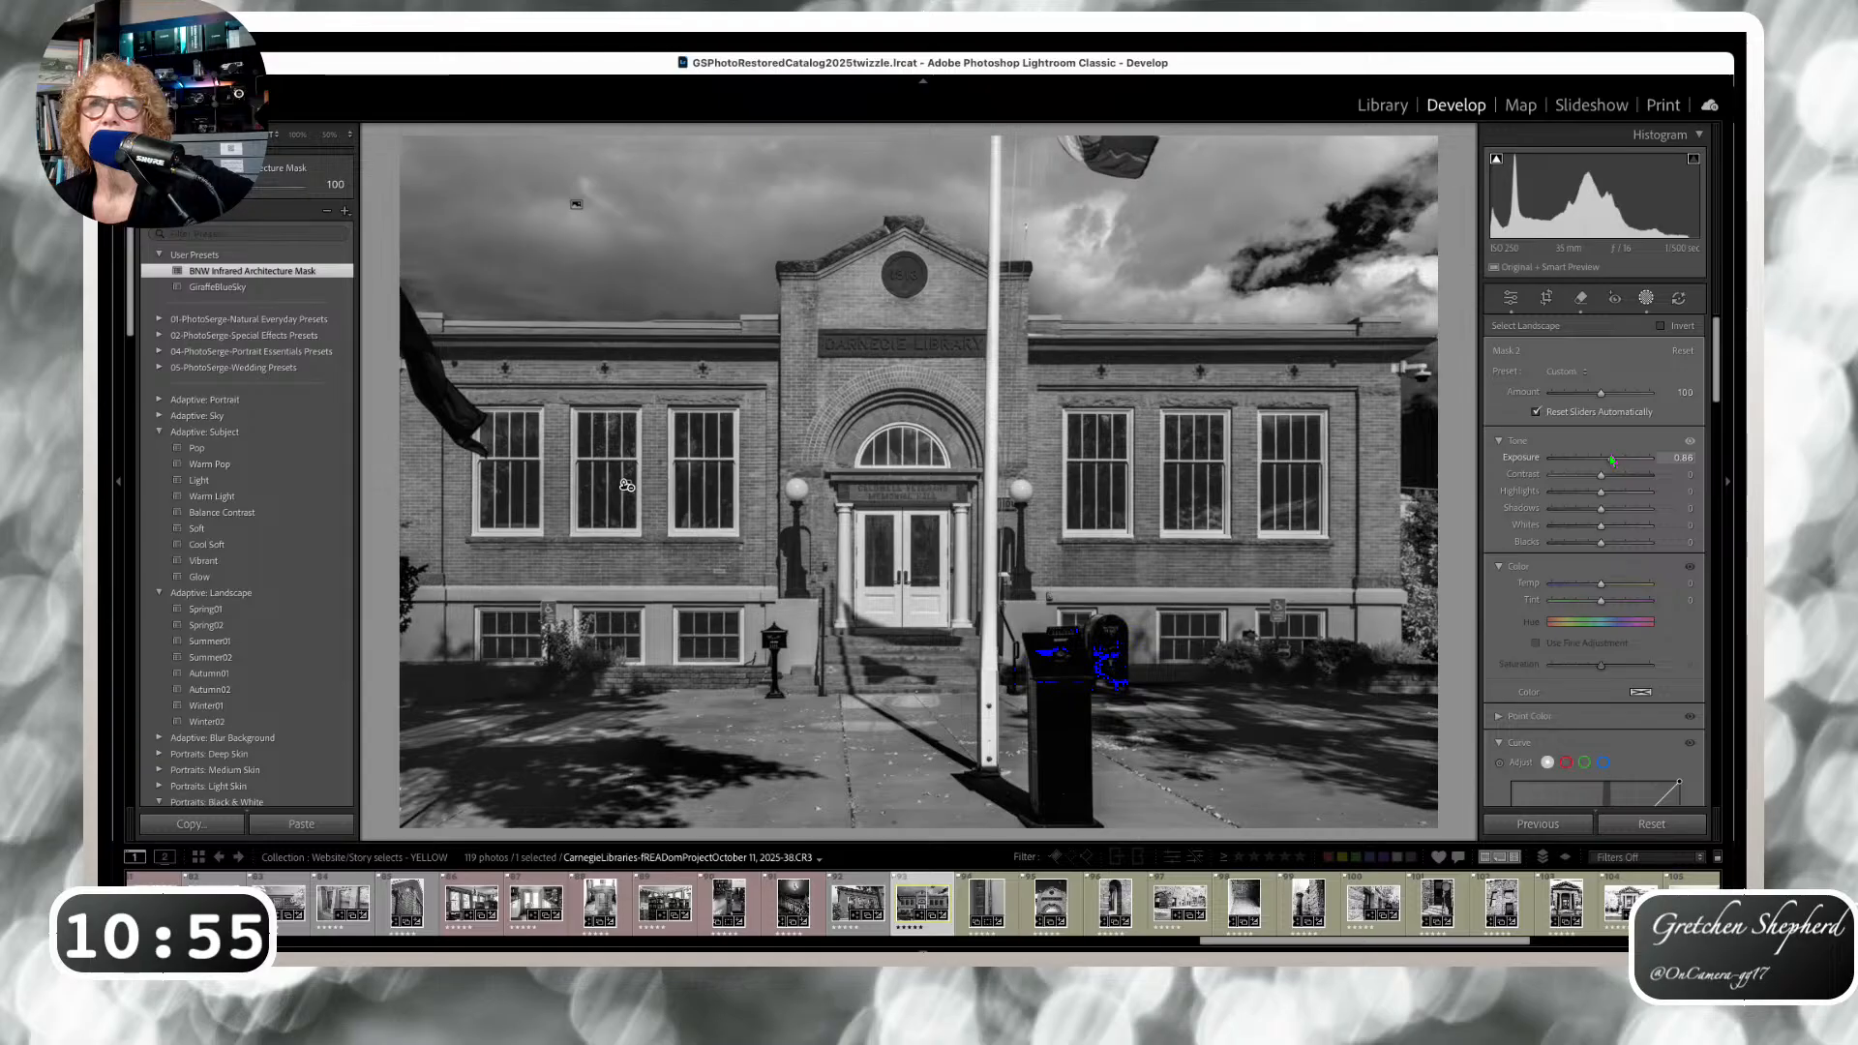
Add an object mask over the dark drop box and the mailbox behind it, with Blacks about 50.
left_click(1444, 303)
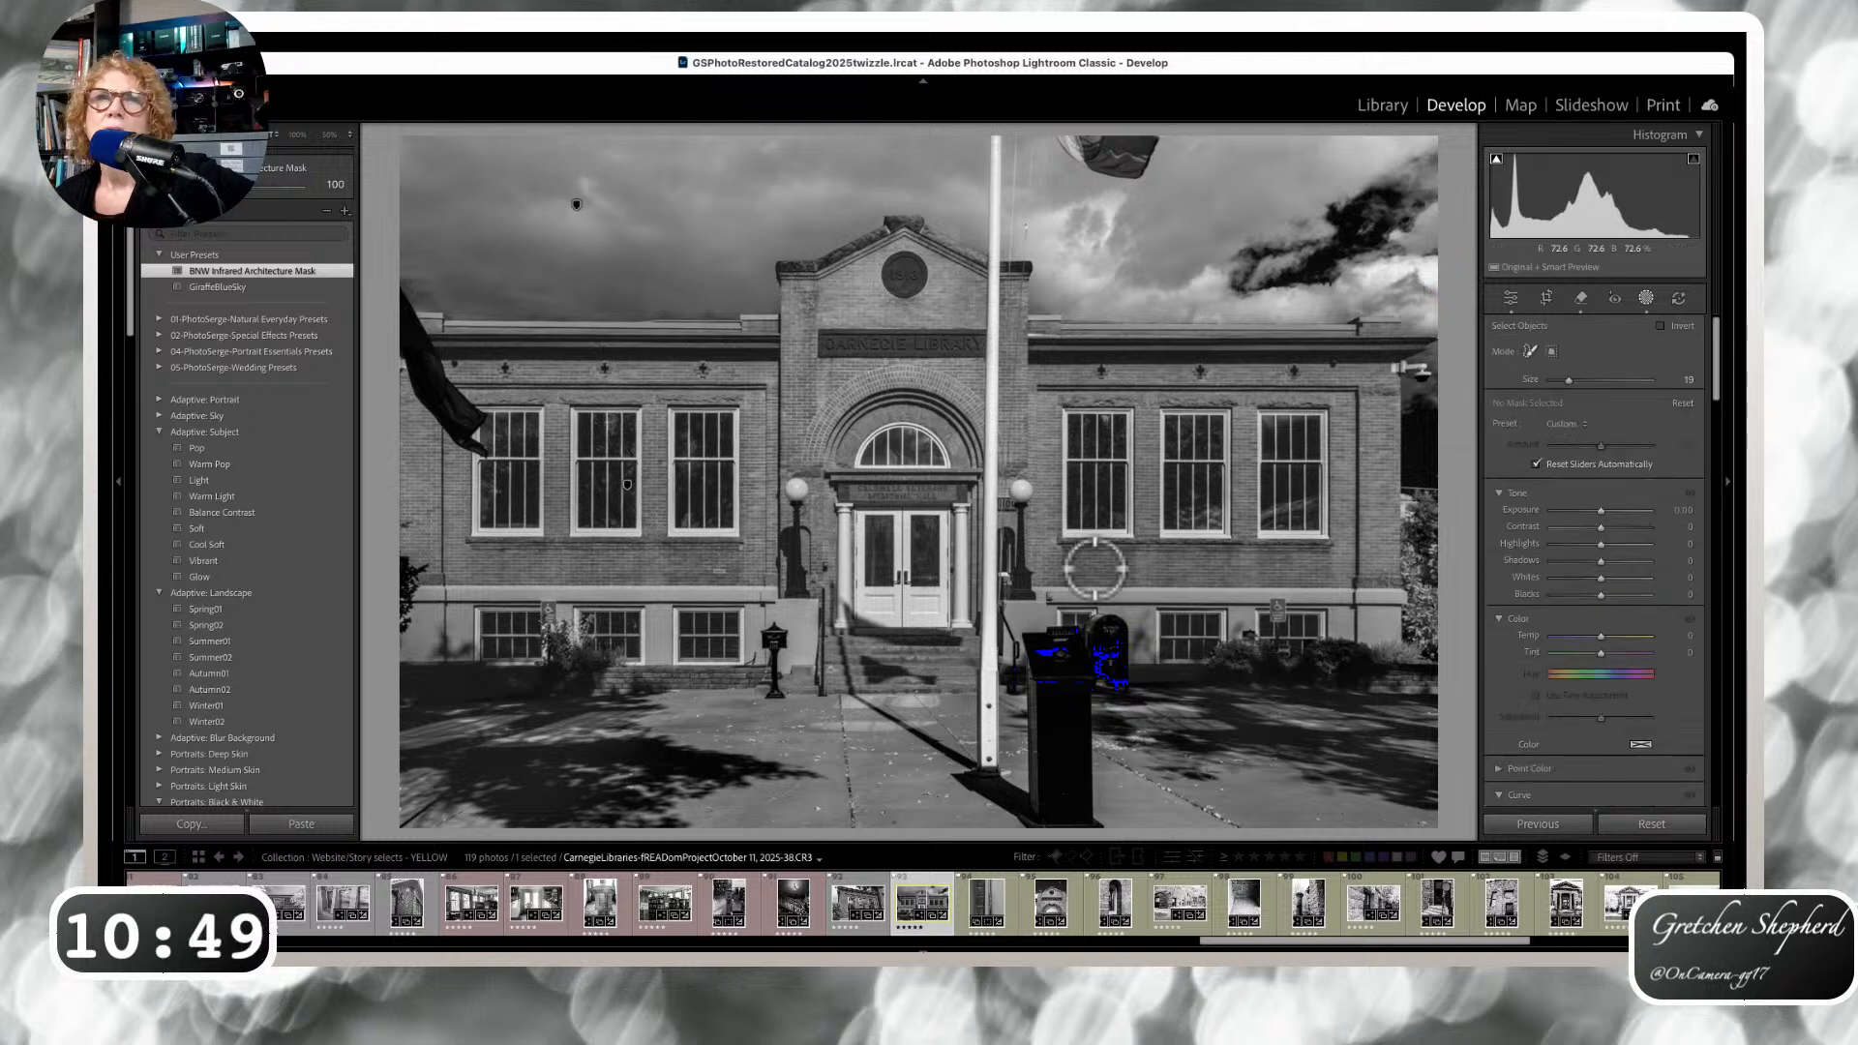
mouse_move(1062, 644)
left_mouse_down()
mouse_move(1062, 788)
mouse_move(1105, 639)
mouse_move(1106, 667)
left_mouse_up()
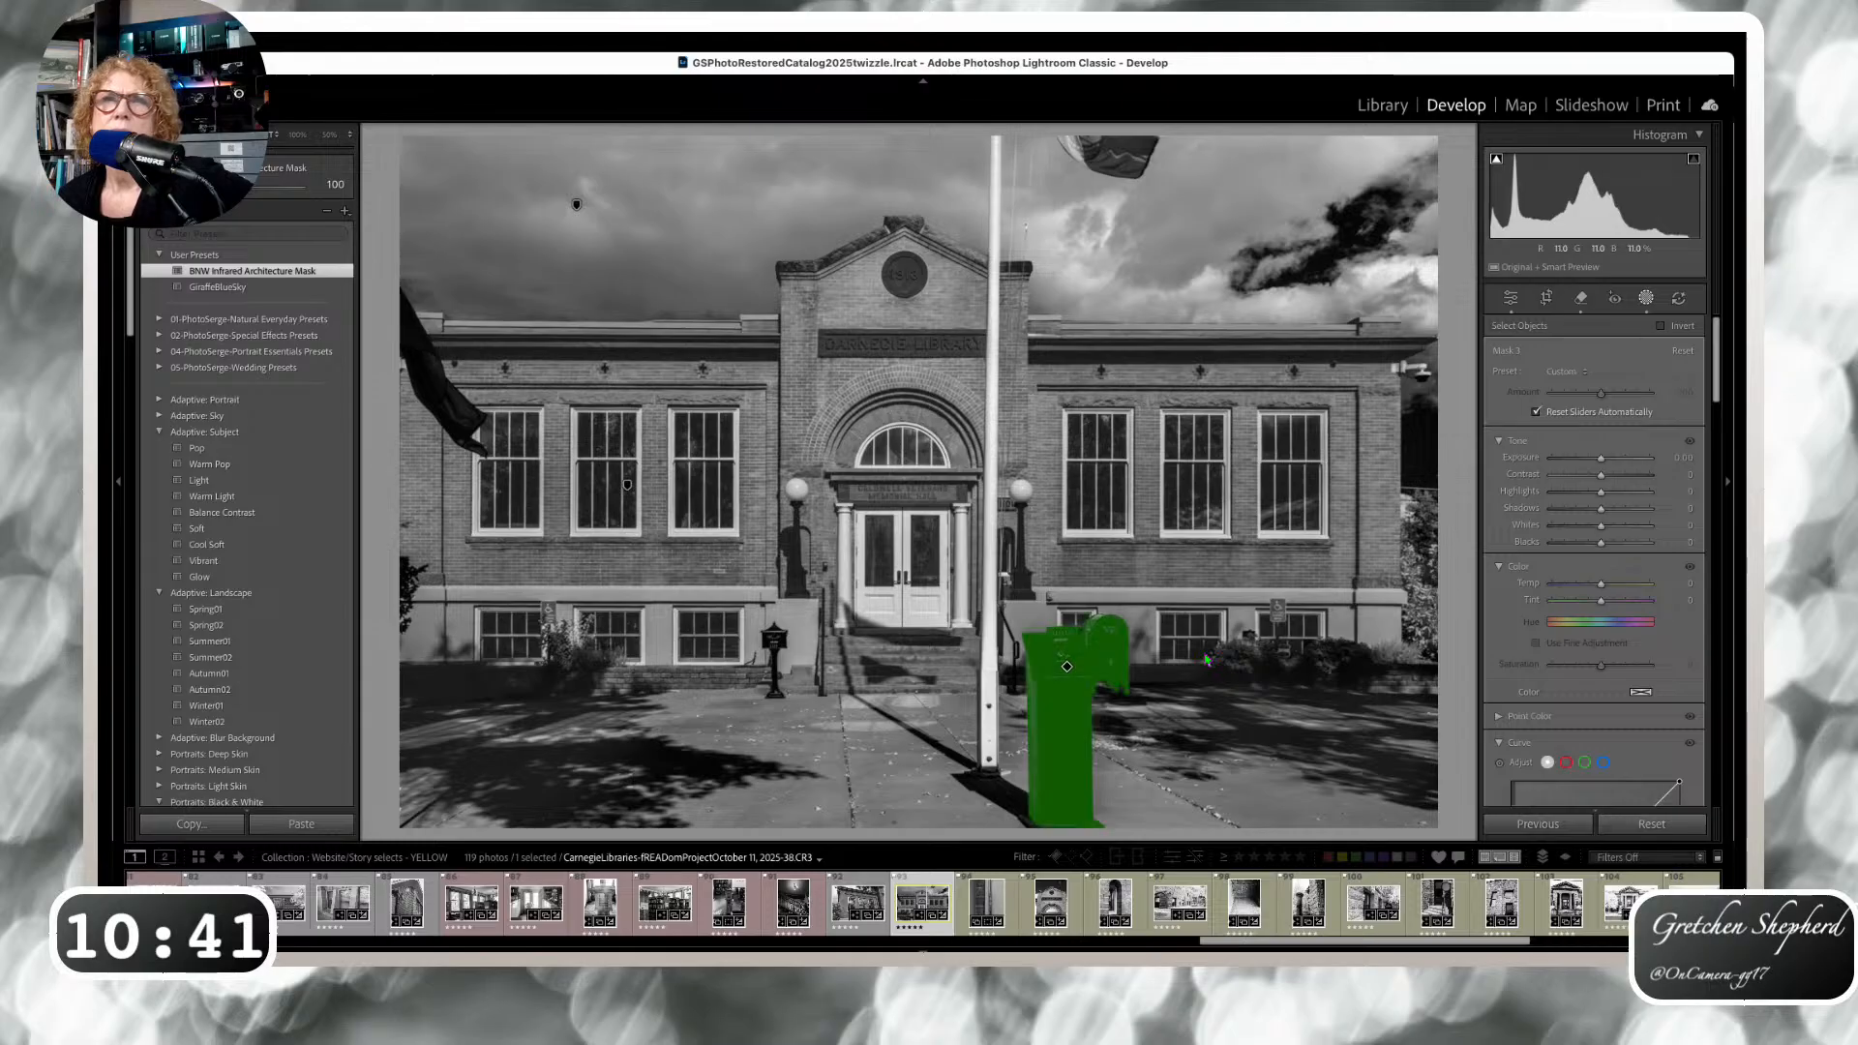
left_click_drag(1604, 544, 1626, 543)
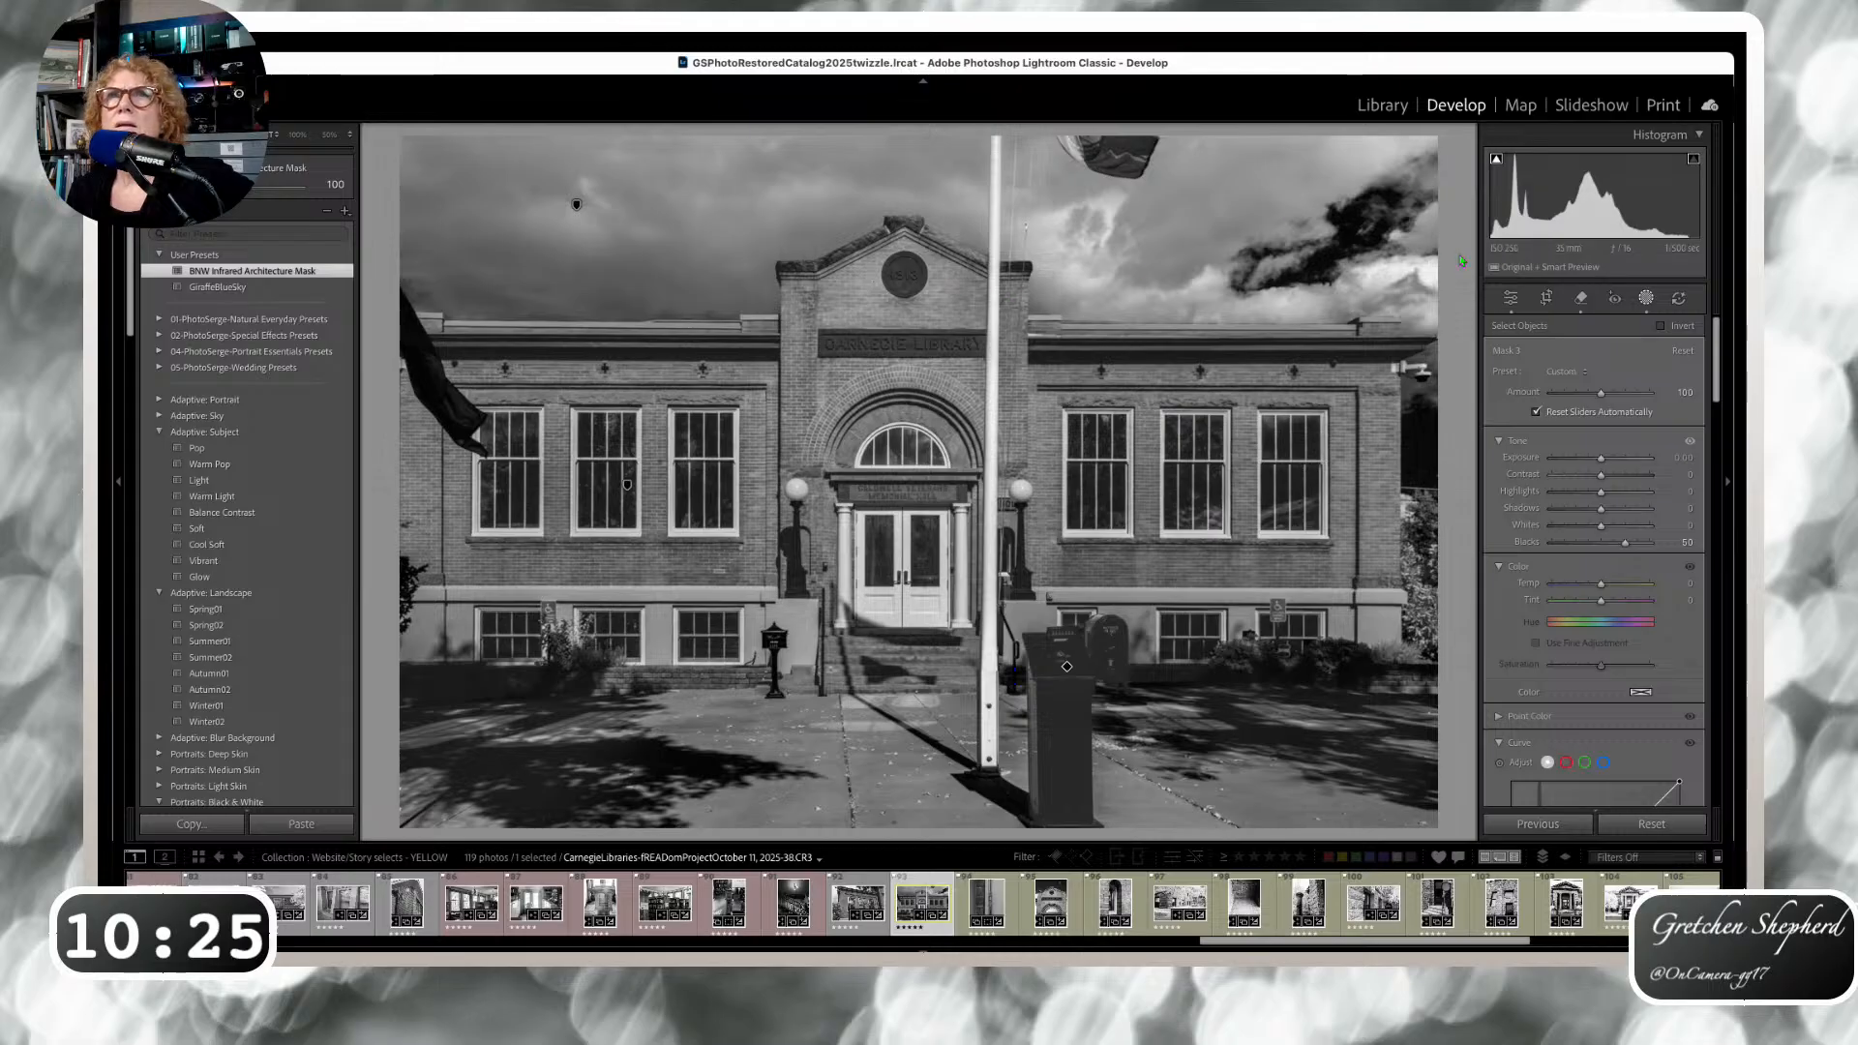
Add an object mask on the round gable medallion using brush size 14, with Exposure about 0.6 and slightly raised Clarity.
left_click(1450, 305)
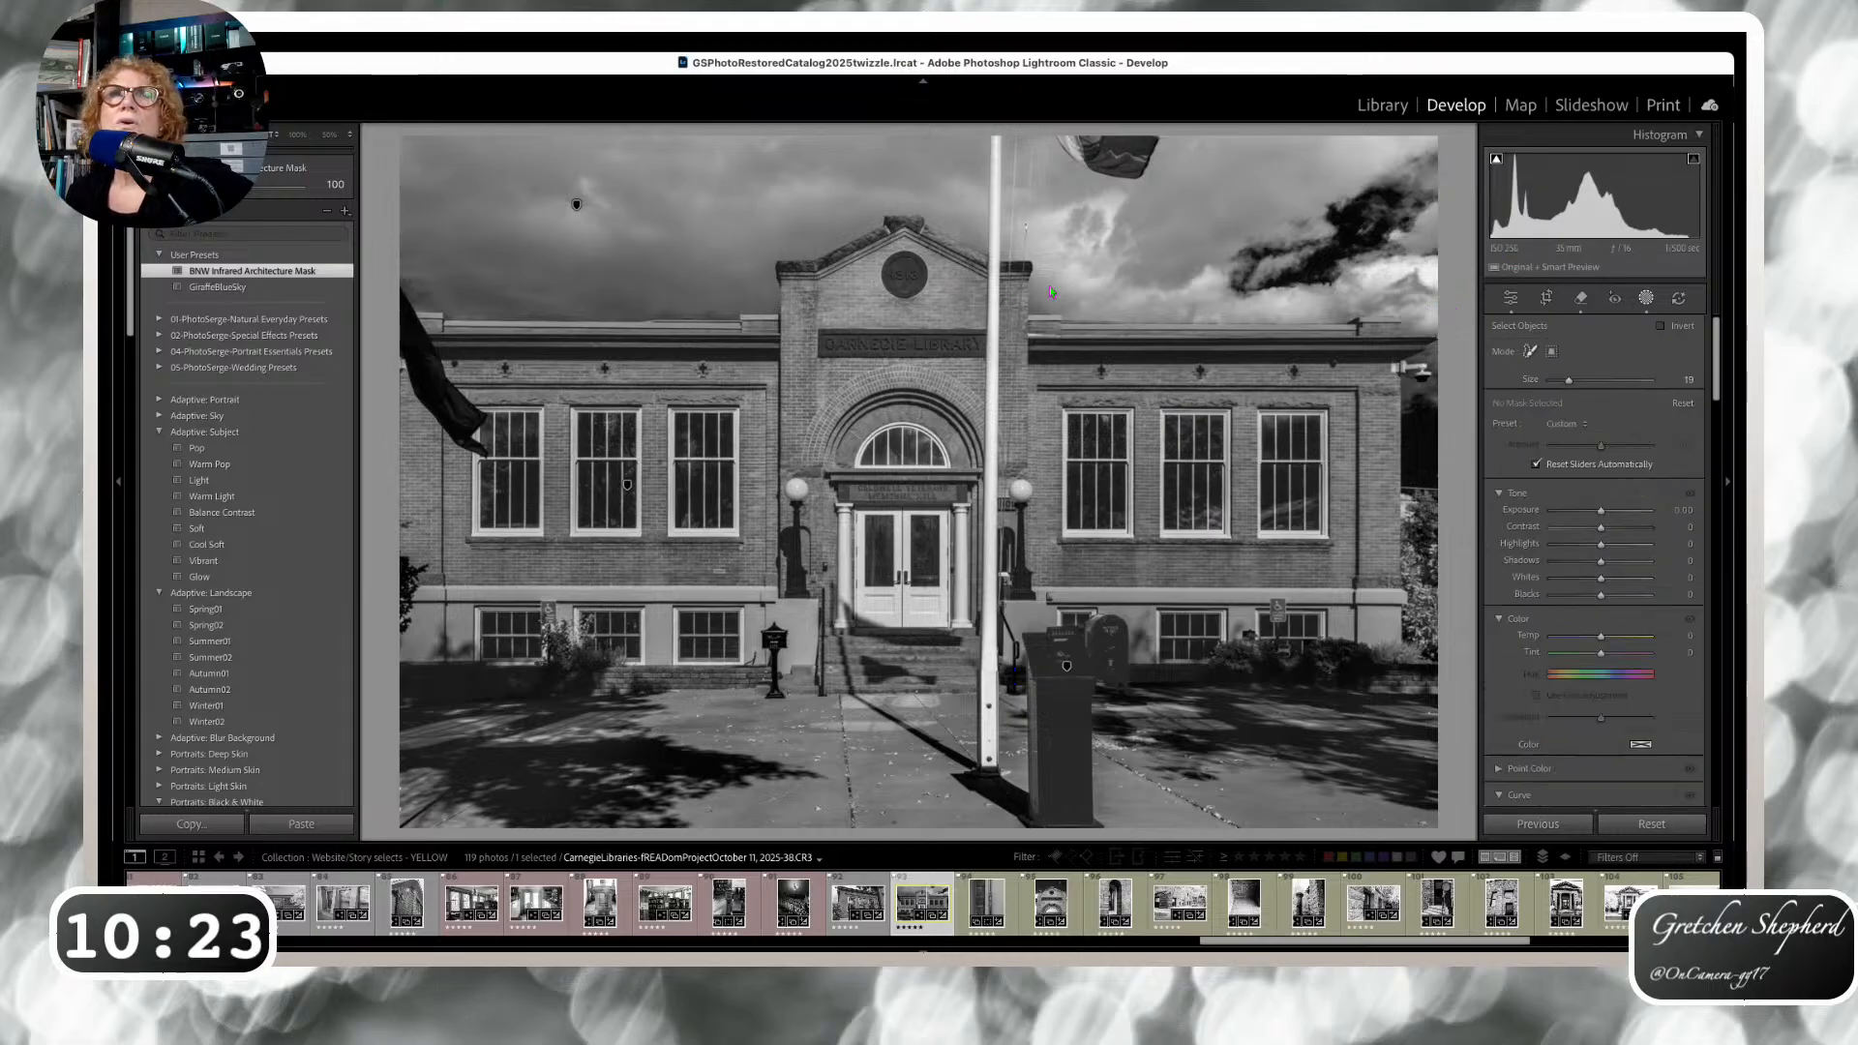
left_click_drag(1569, 379, 1564, 380)
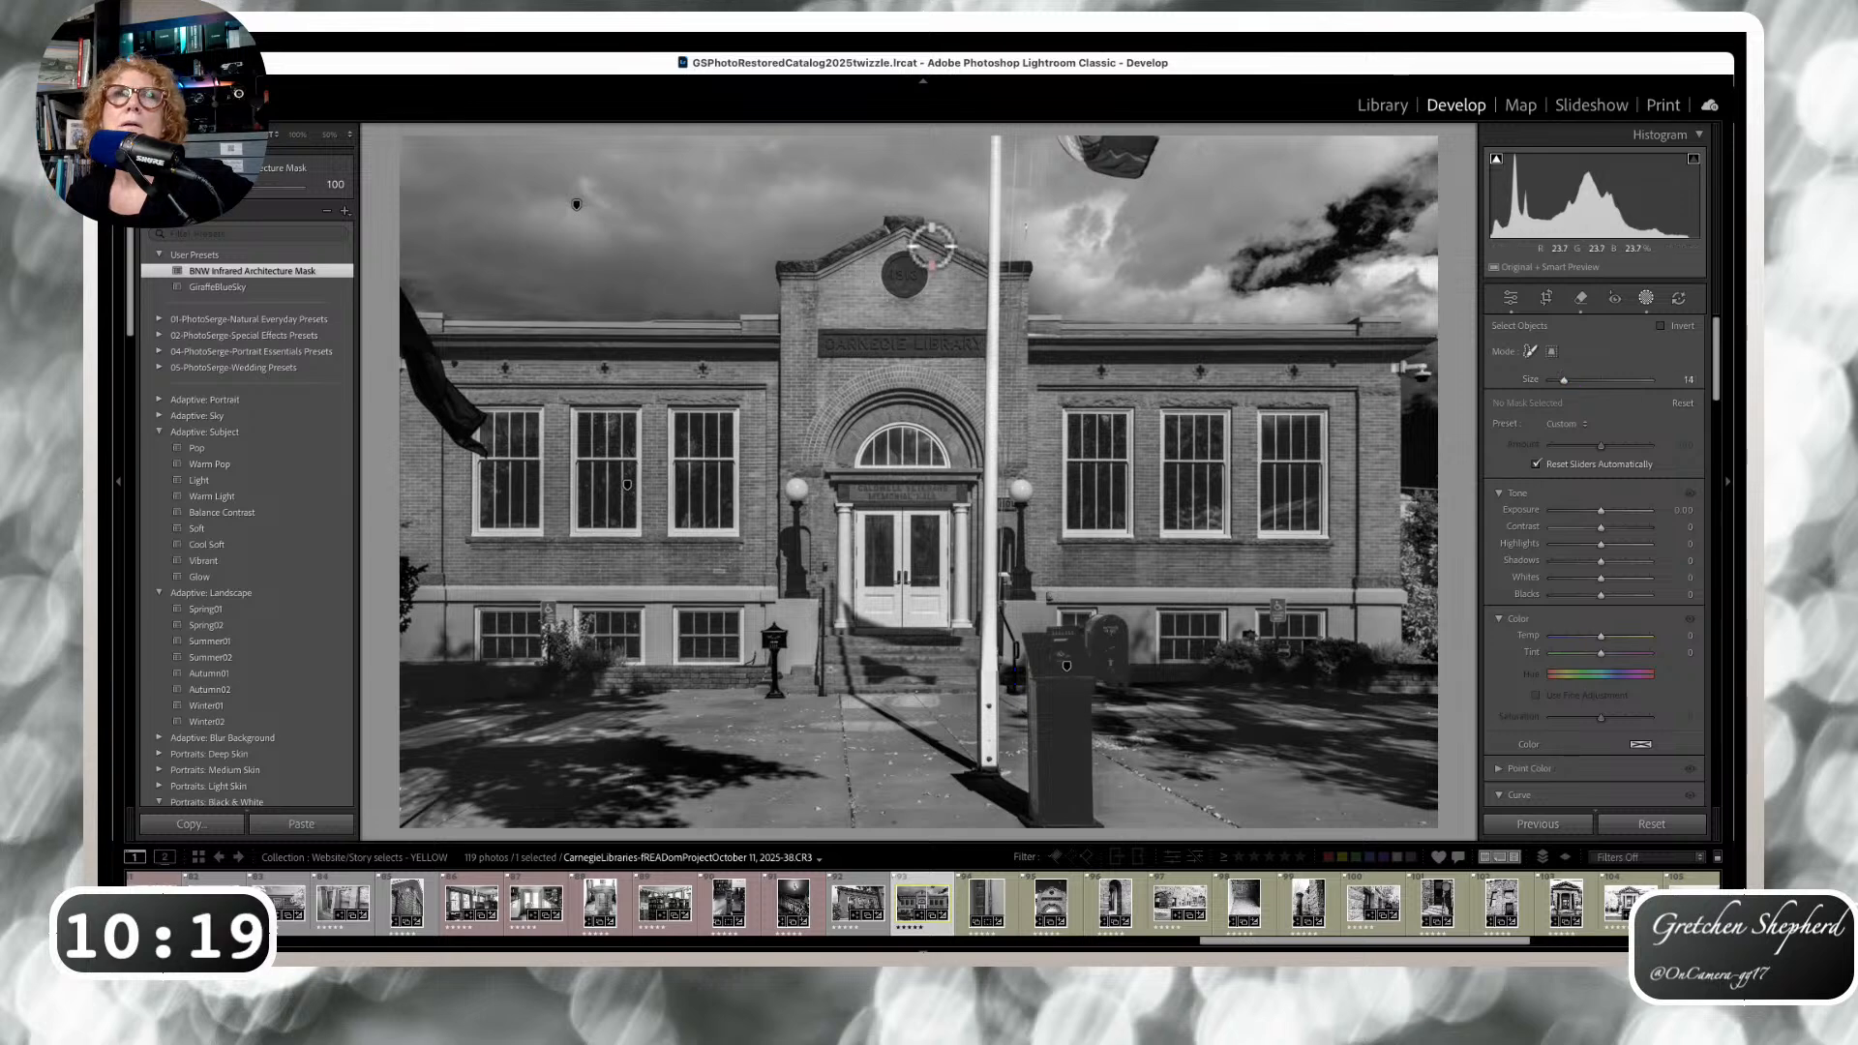
left_click(901, 275)
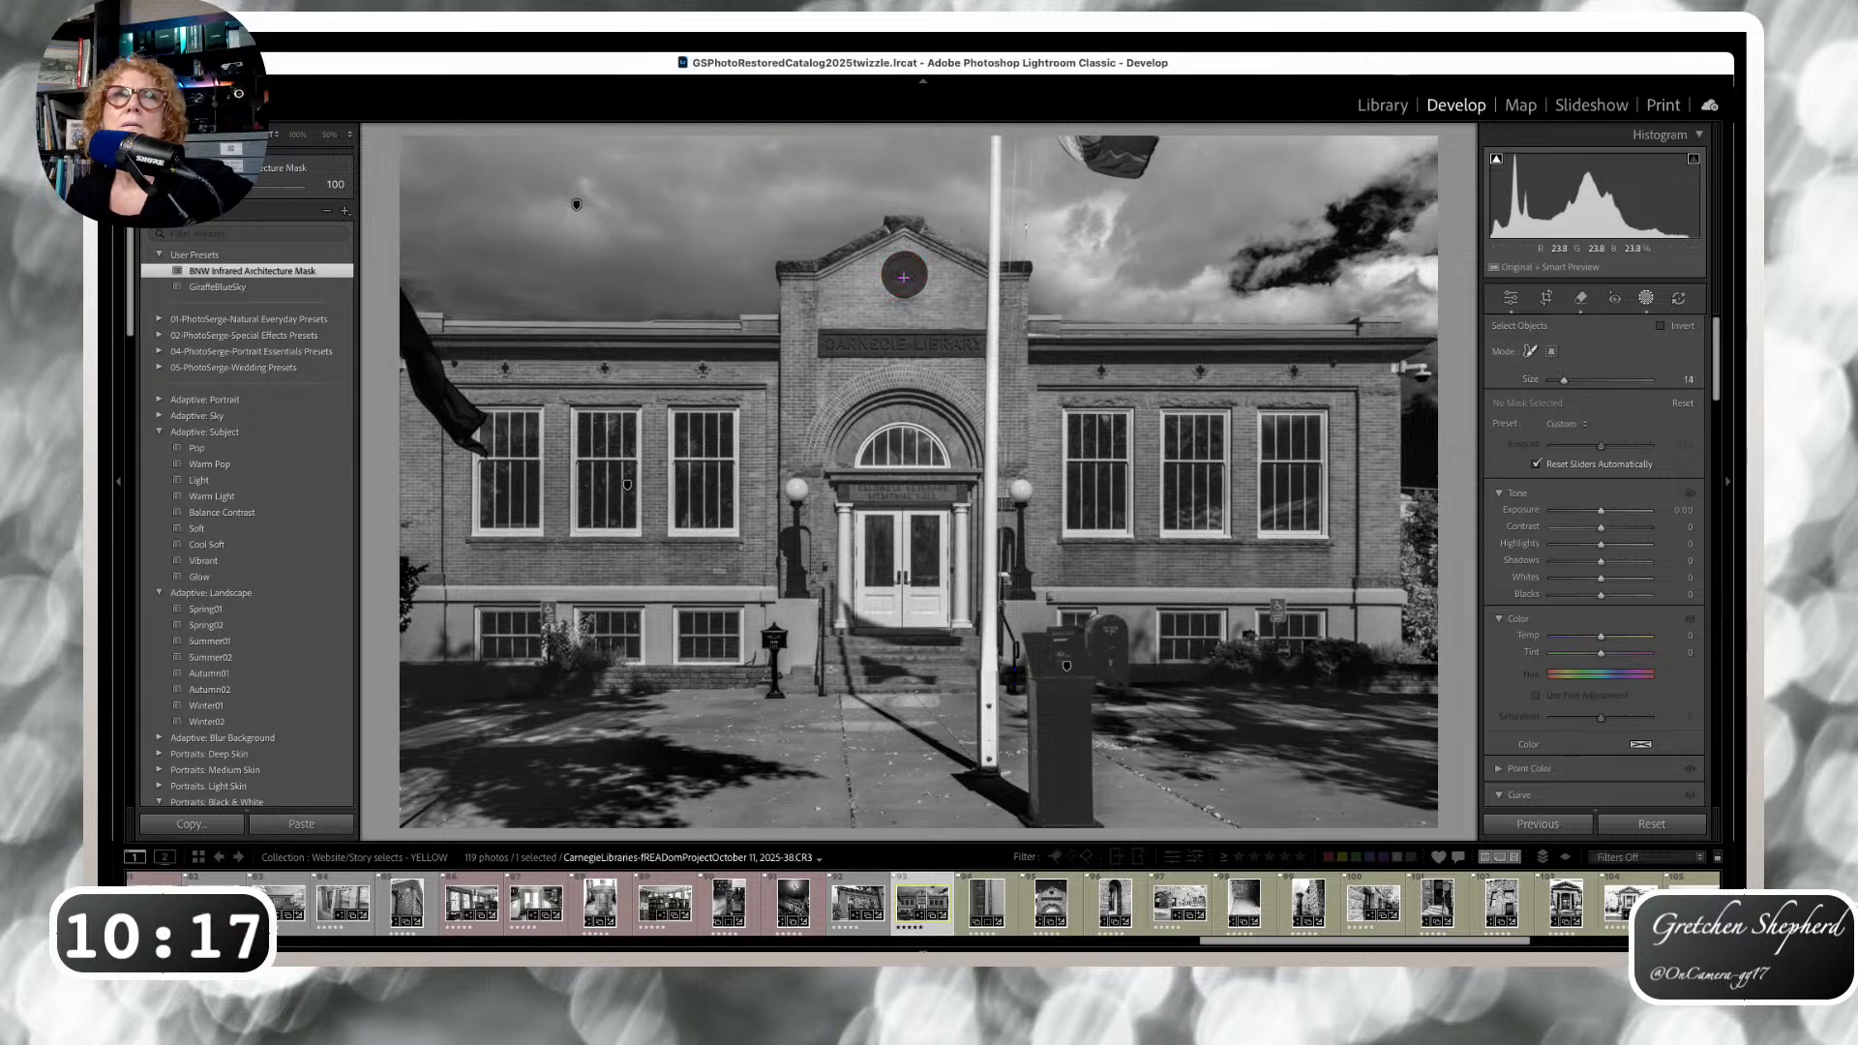
left_click_drag(1601, 458, 1606, 459)
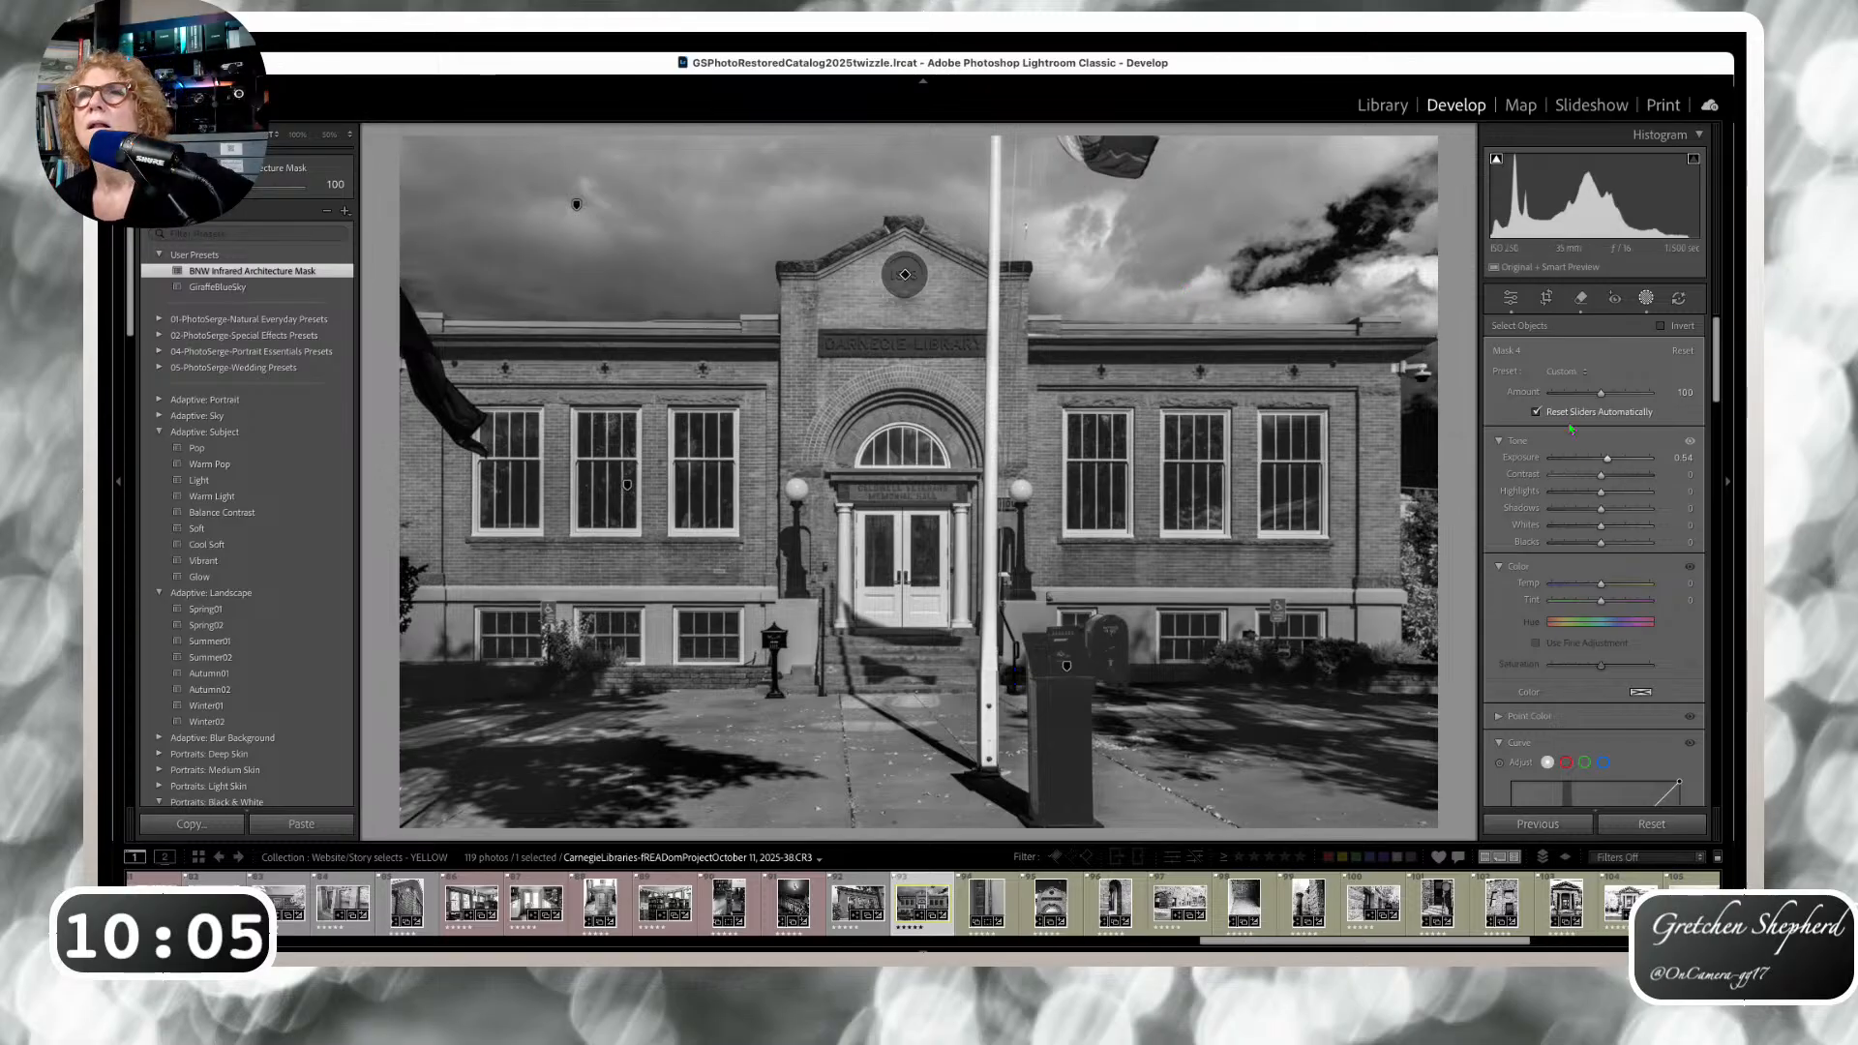
scroll(1621, 639, "down", 1)
scroll(1621, 639, "down", 10)
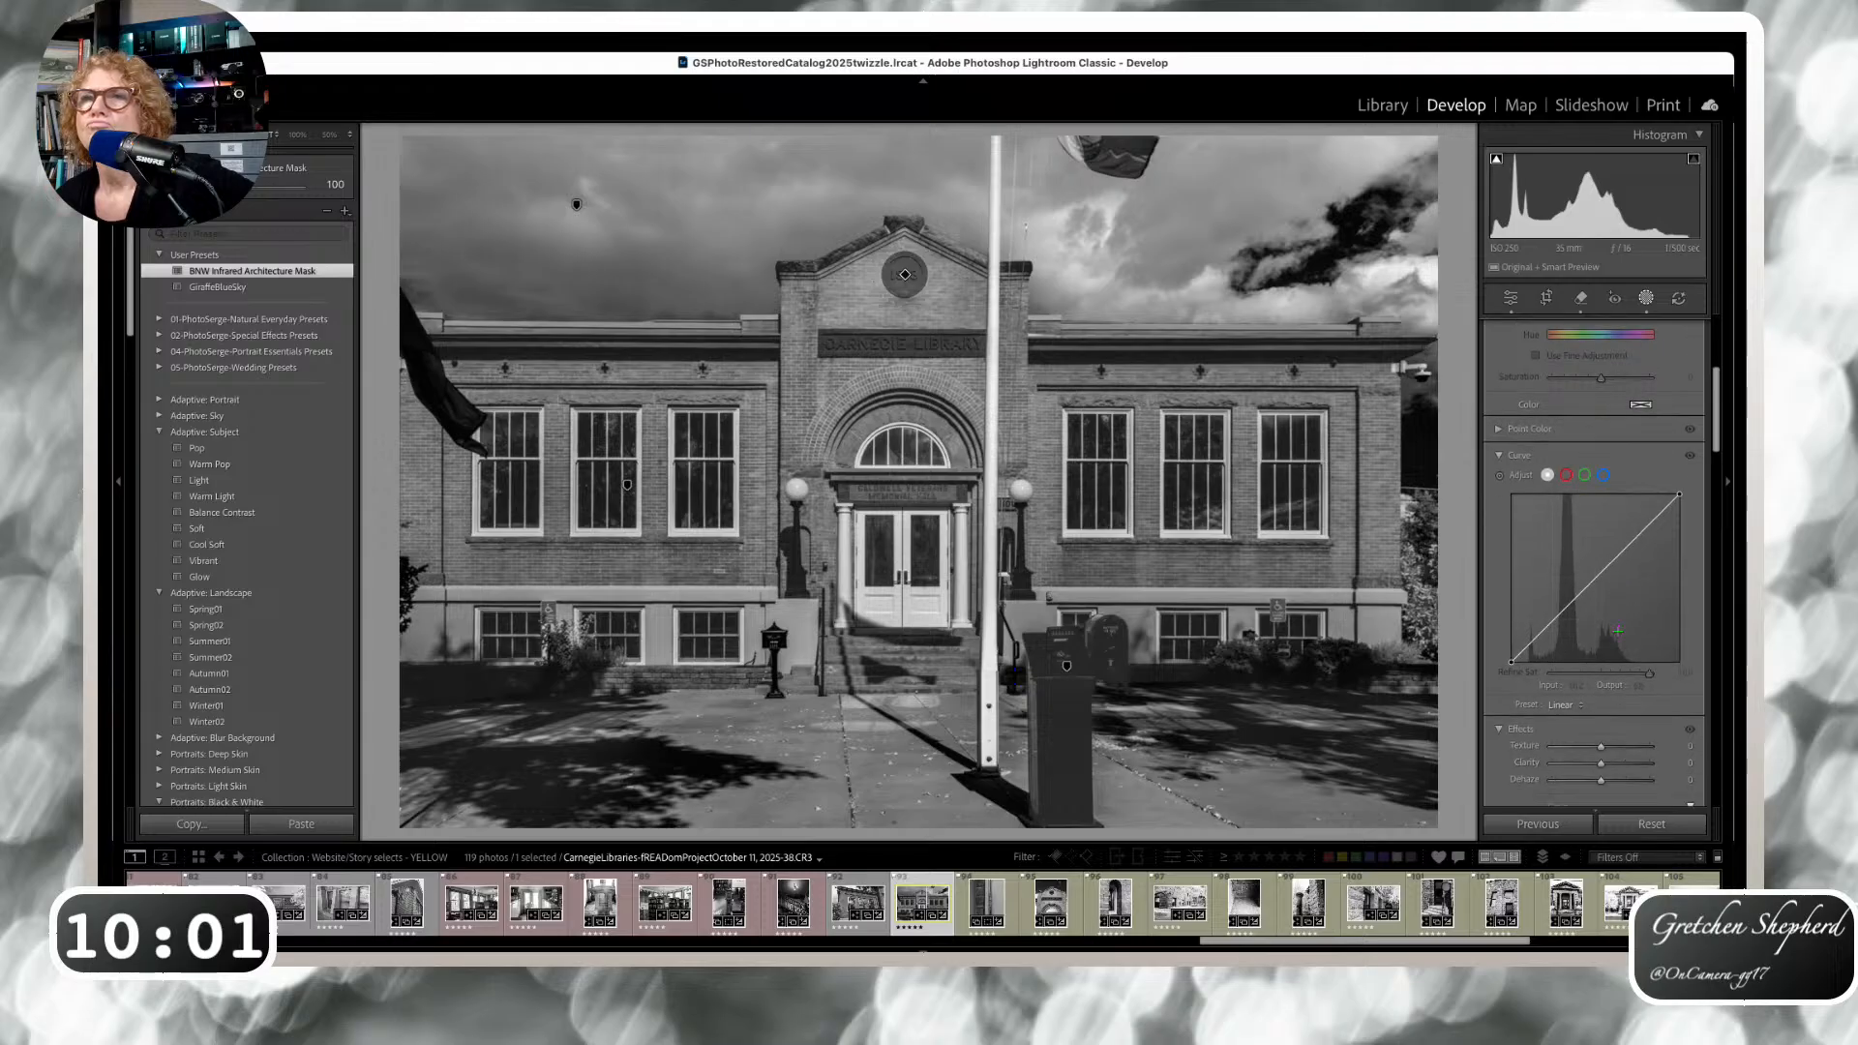
left_click_drag(1606, 766, 1612, 765)
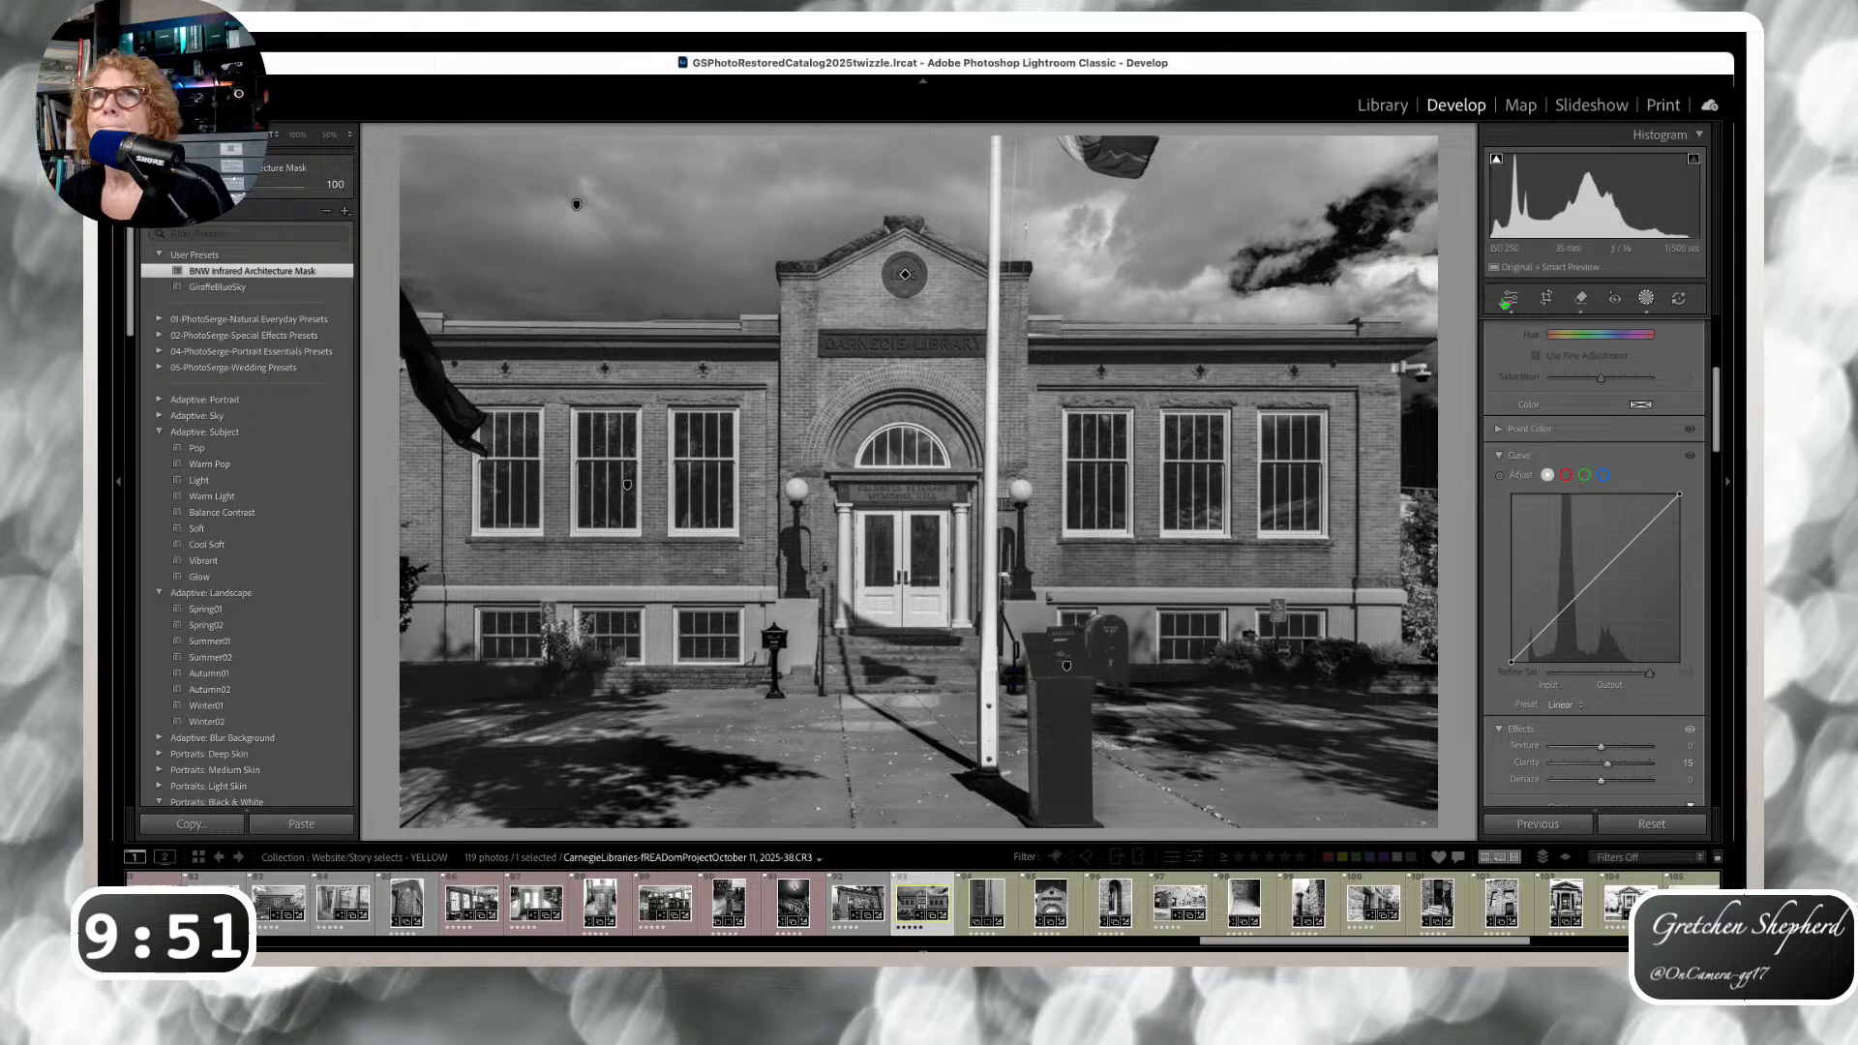
Inspect the brickwork around the Carnegie Library sign, and add the sign to the medallion's object mask using brush size 7.
left_click(1511, 300)
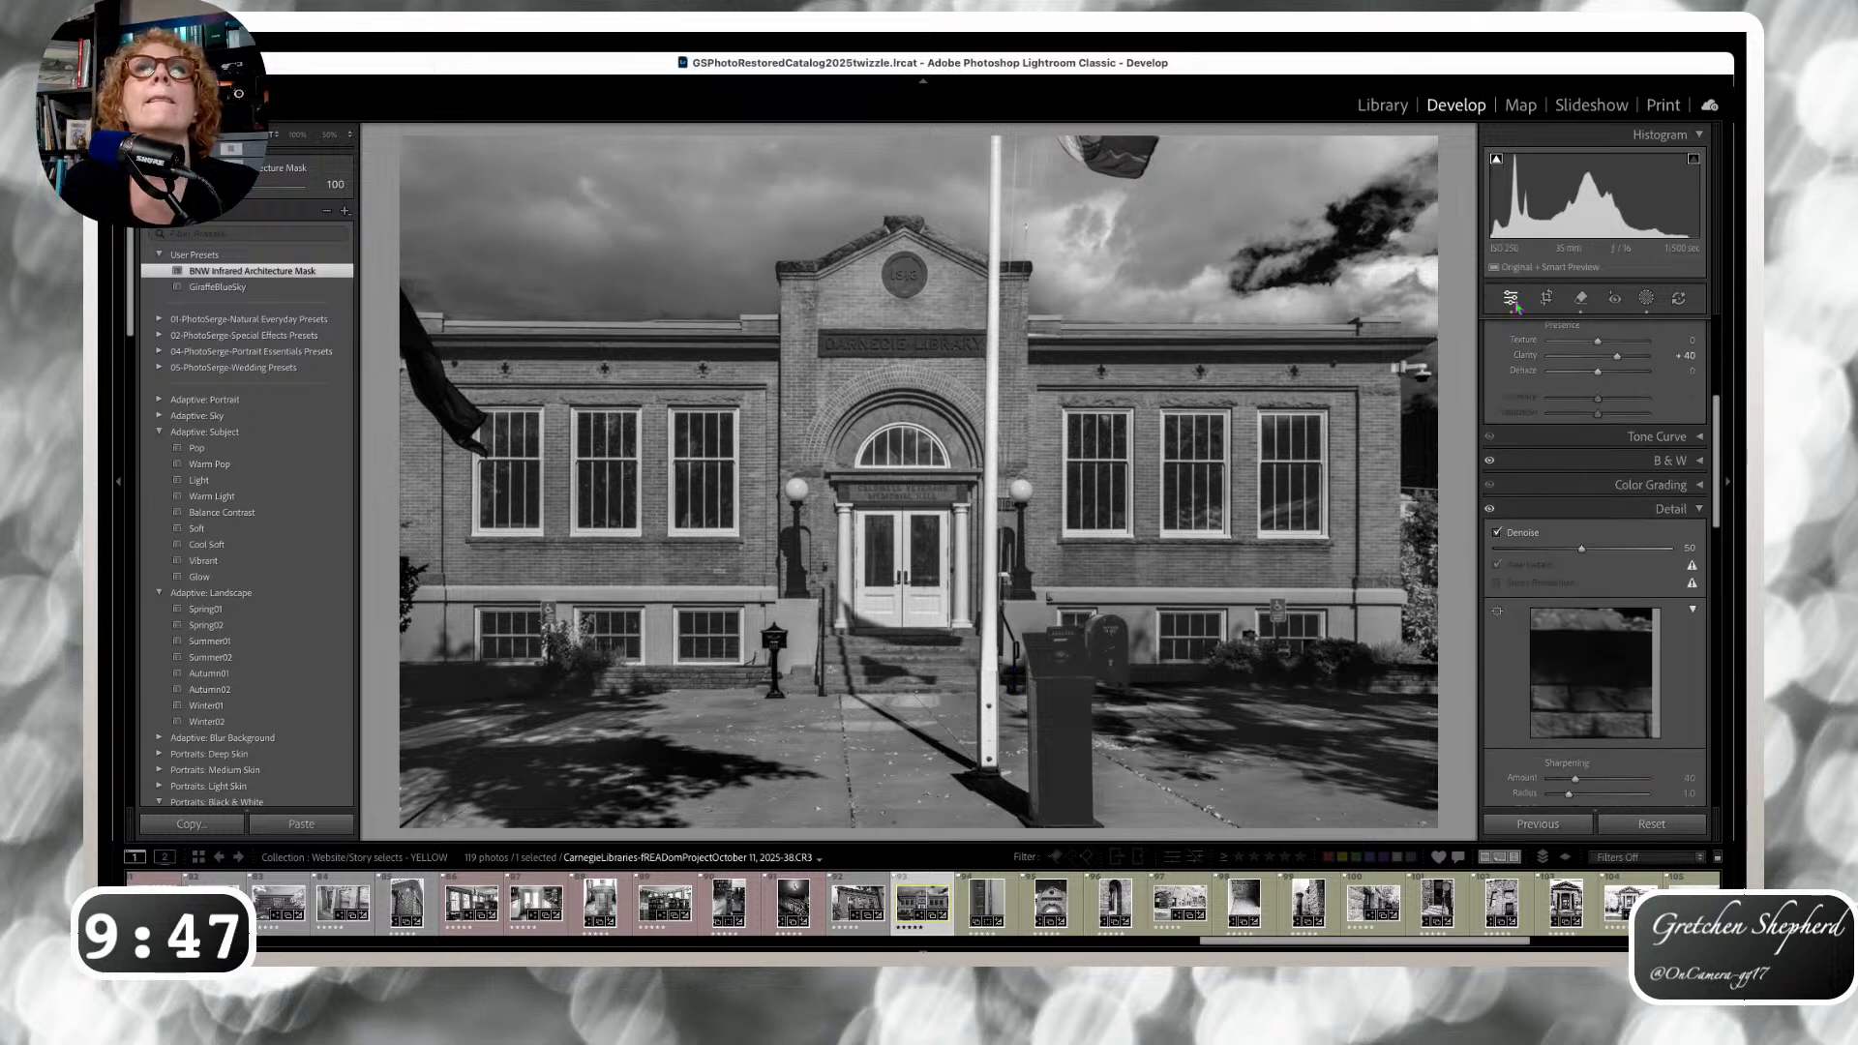
left_click(851, 281)
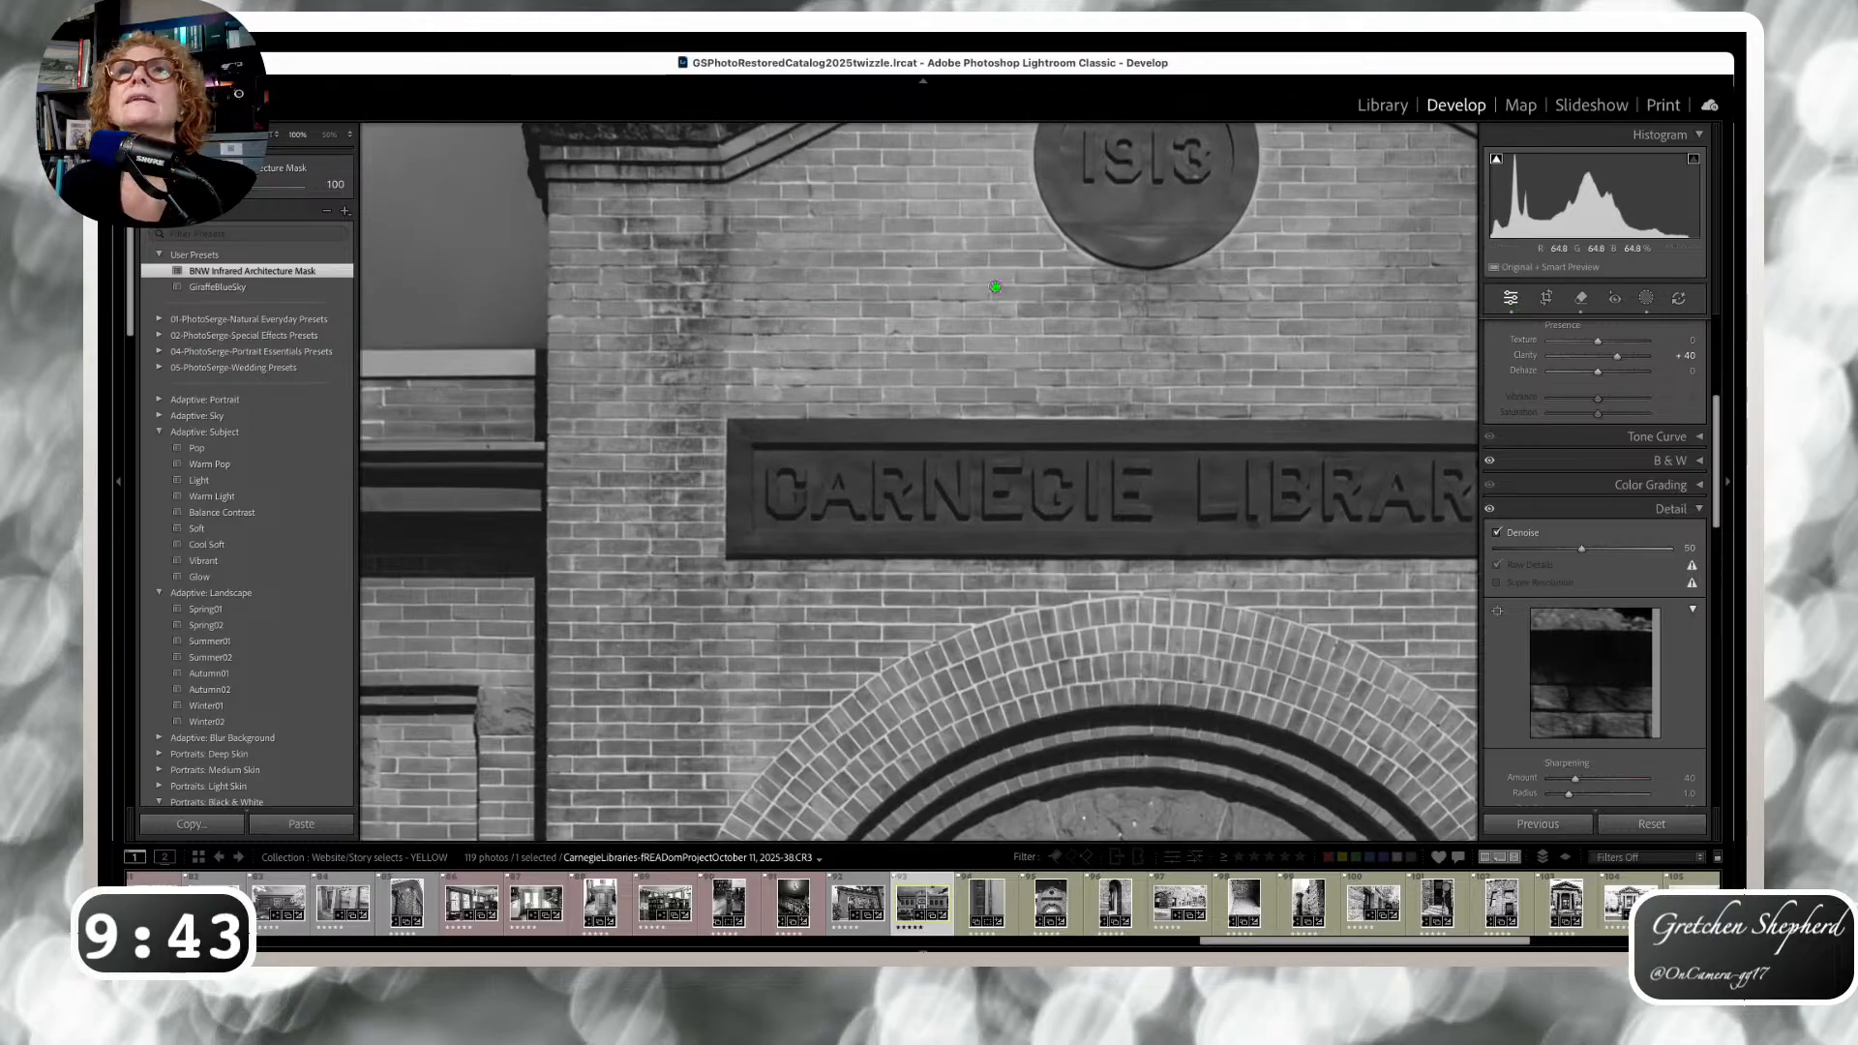
left_click_drag(995, 287, 942, 304)
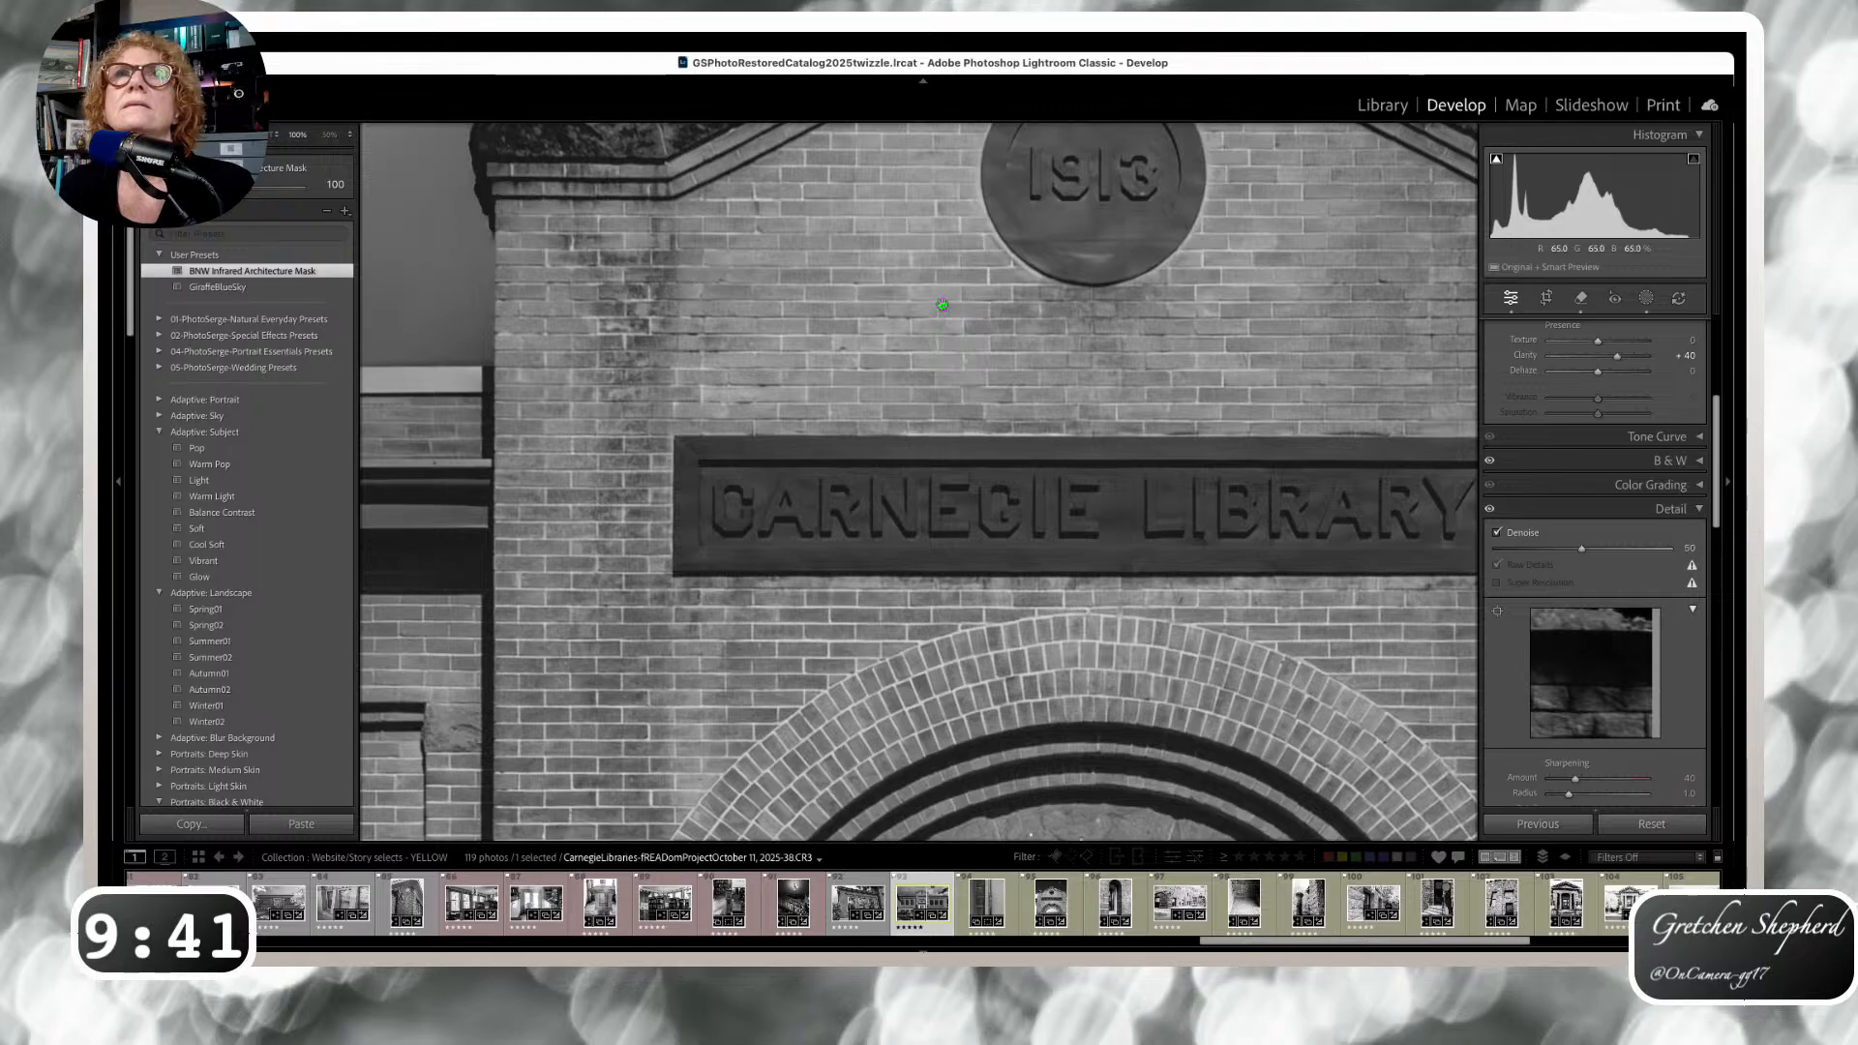
left_click(942, 303)
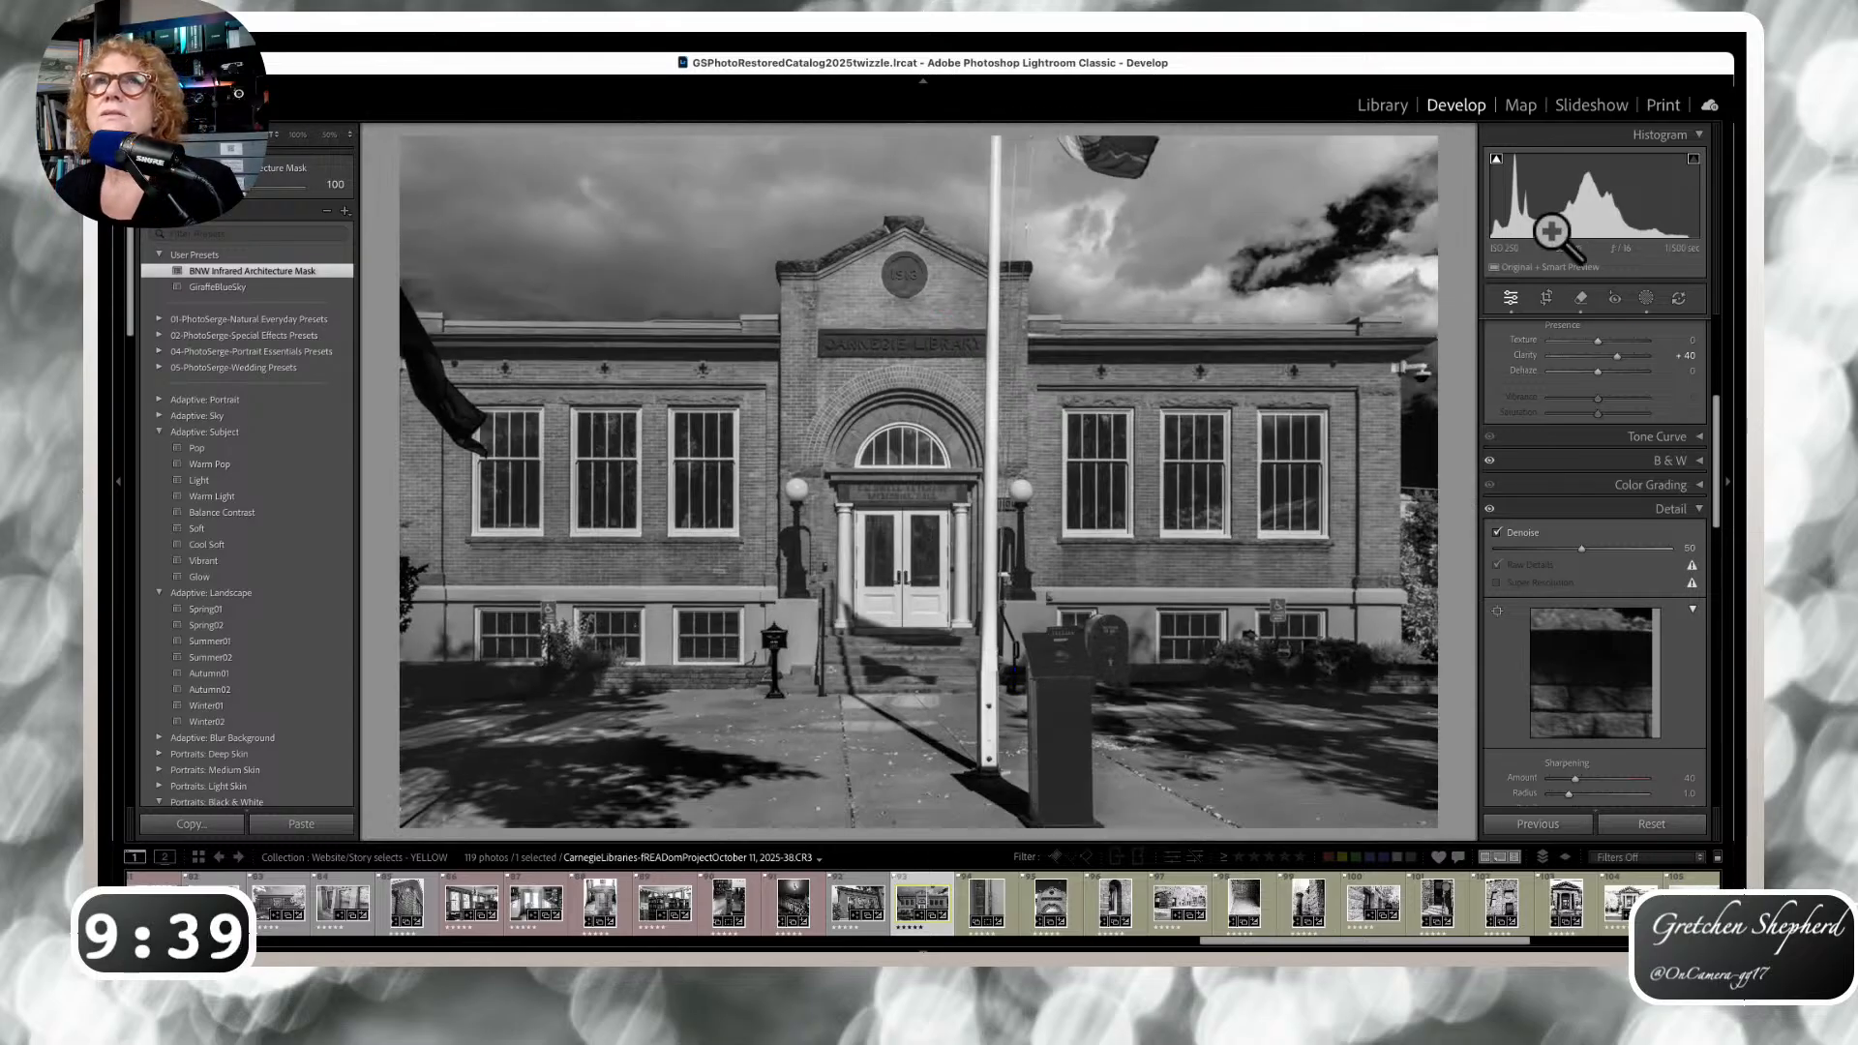
left_click(1646, 298)
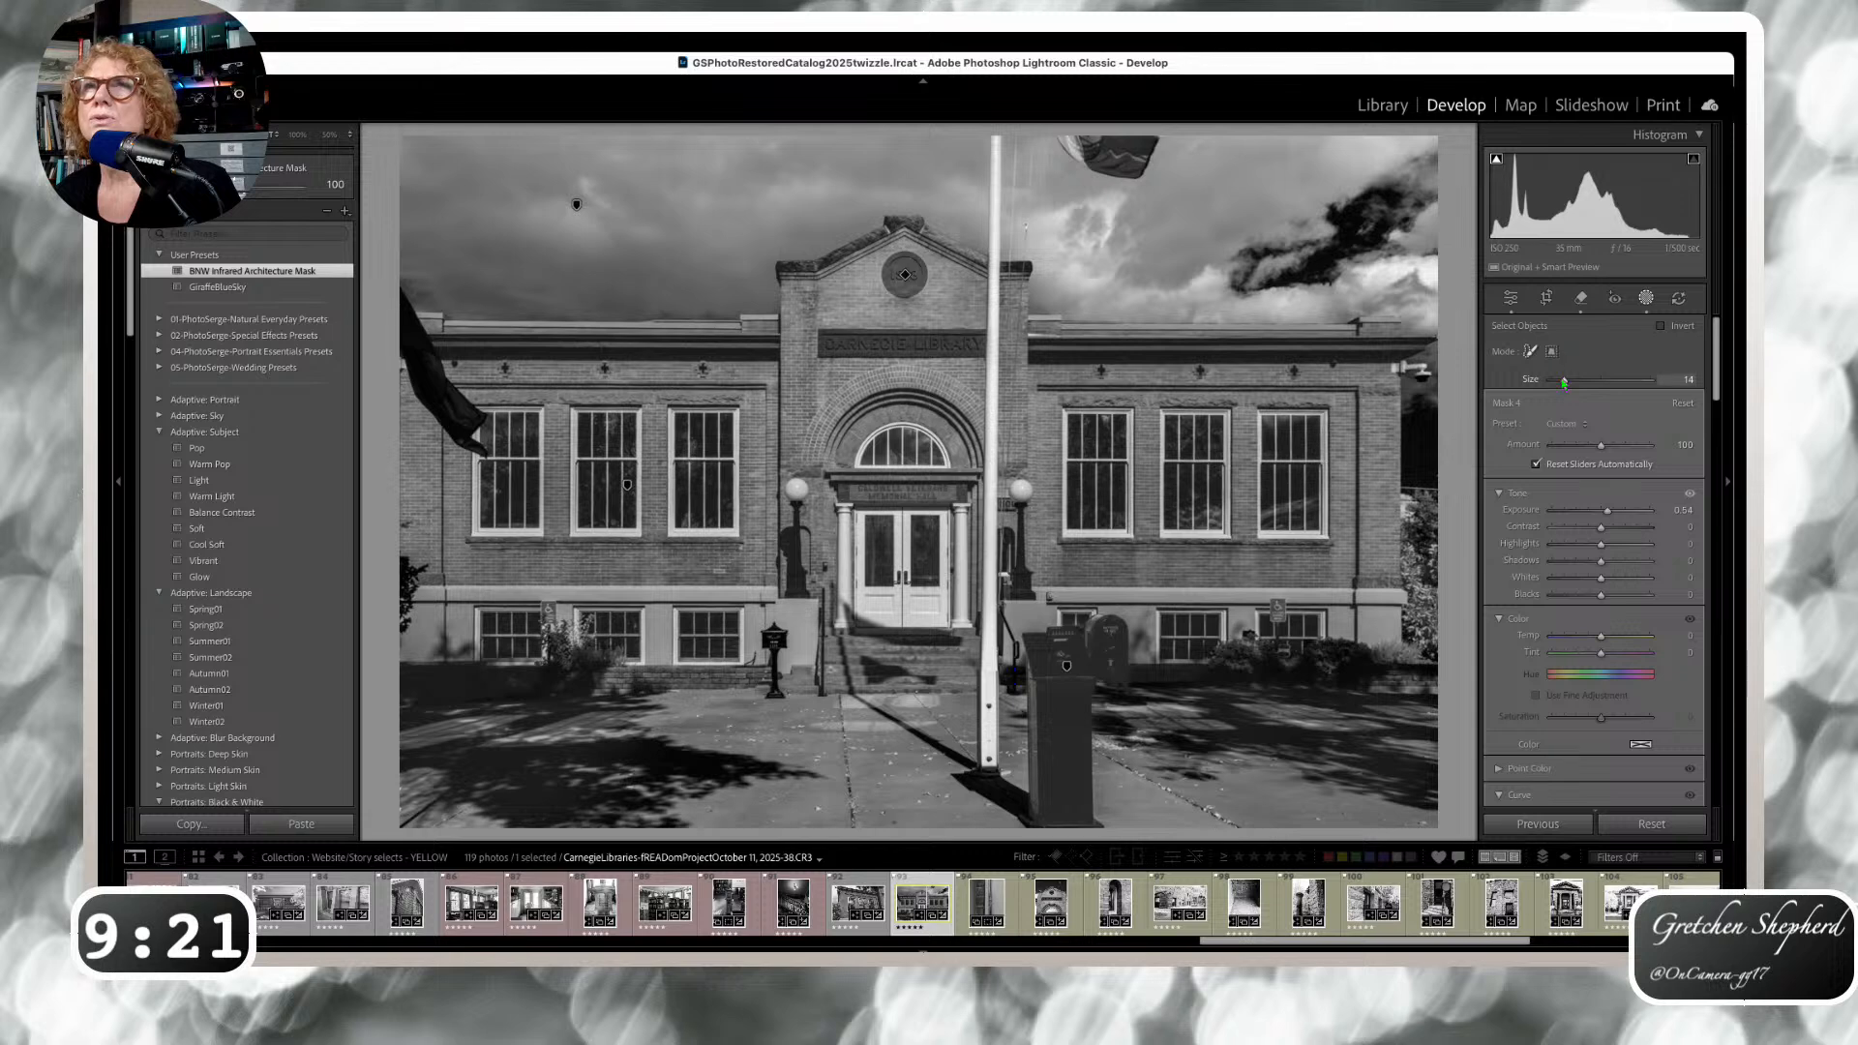
left_click_drag(1558, 379, 1555, 380)
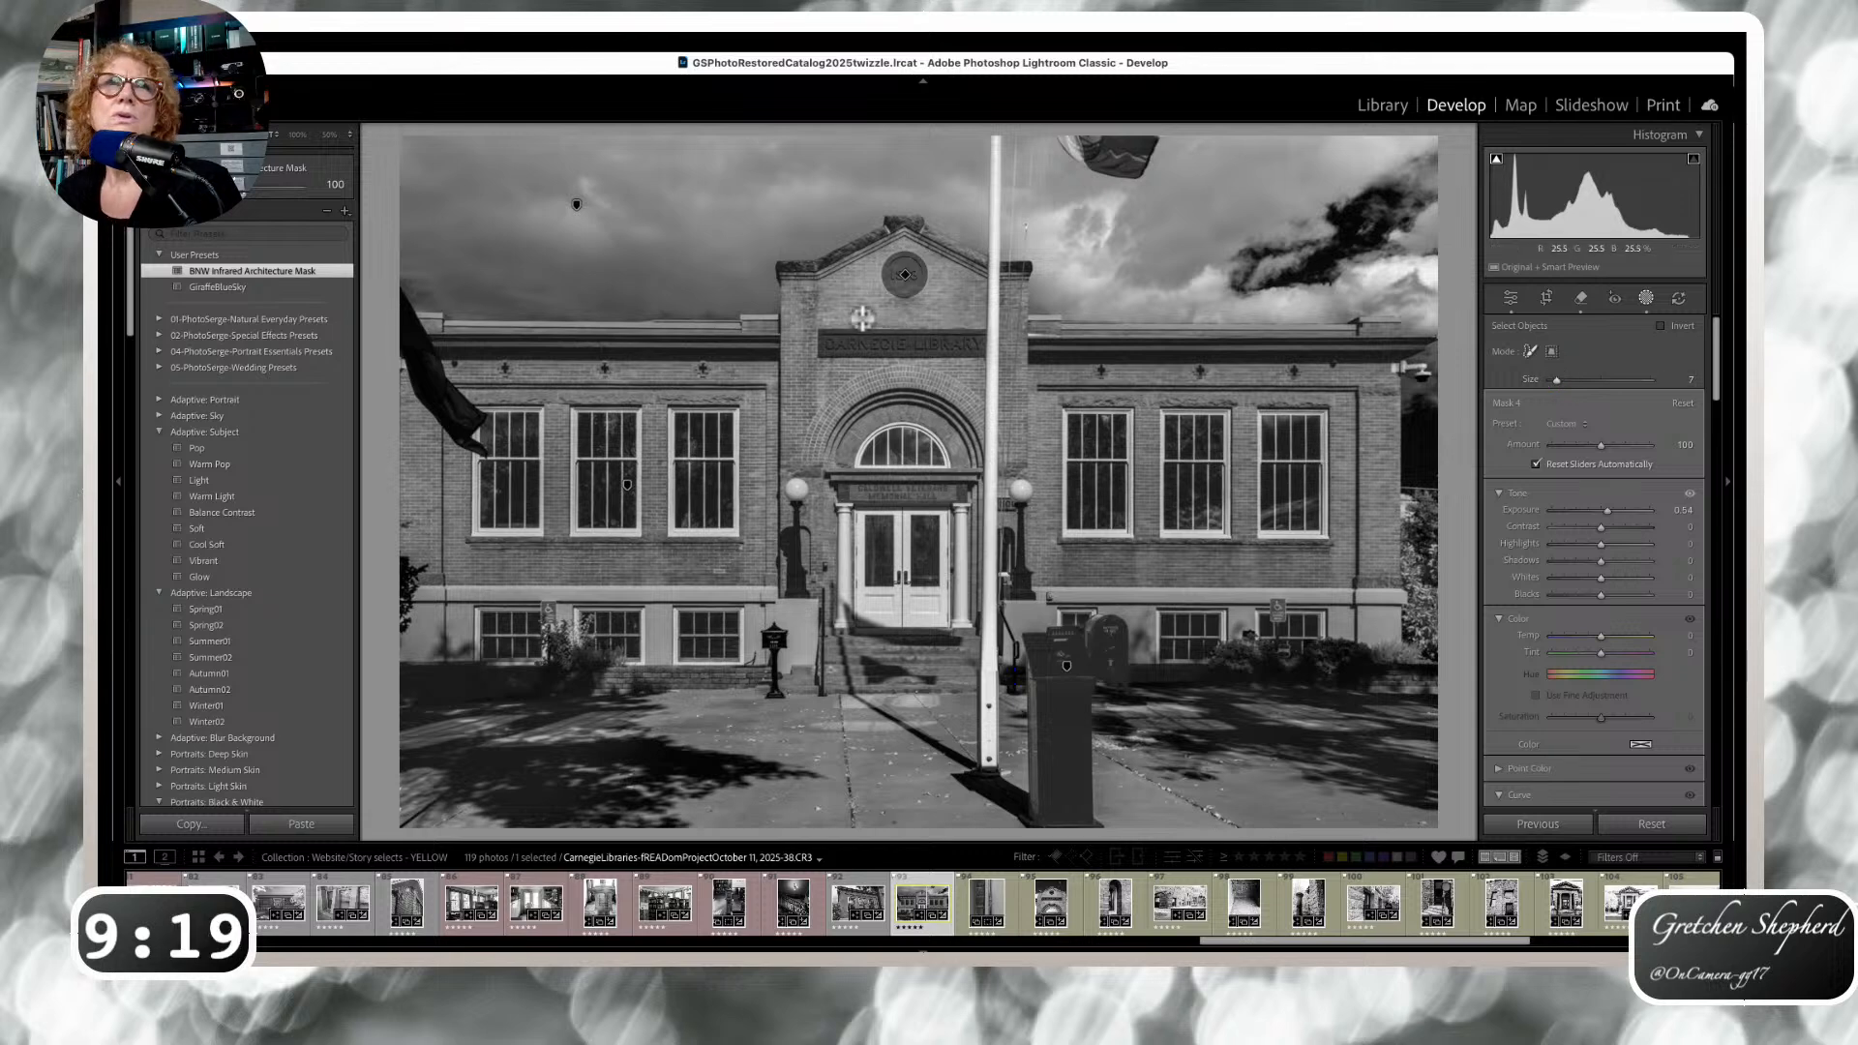
mouse_move(838, 317)
left_mouse_down()
mouse_move(974, 344)
mouse_move(828, 346)
left_mouse_up()
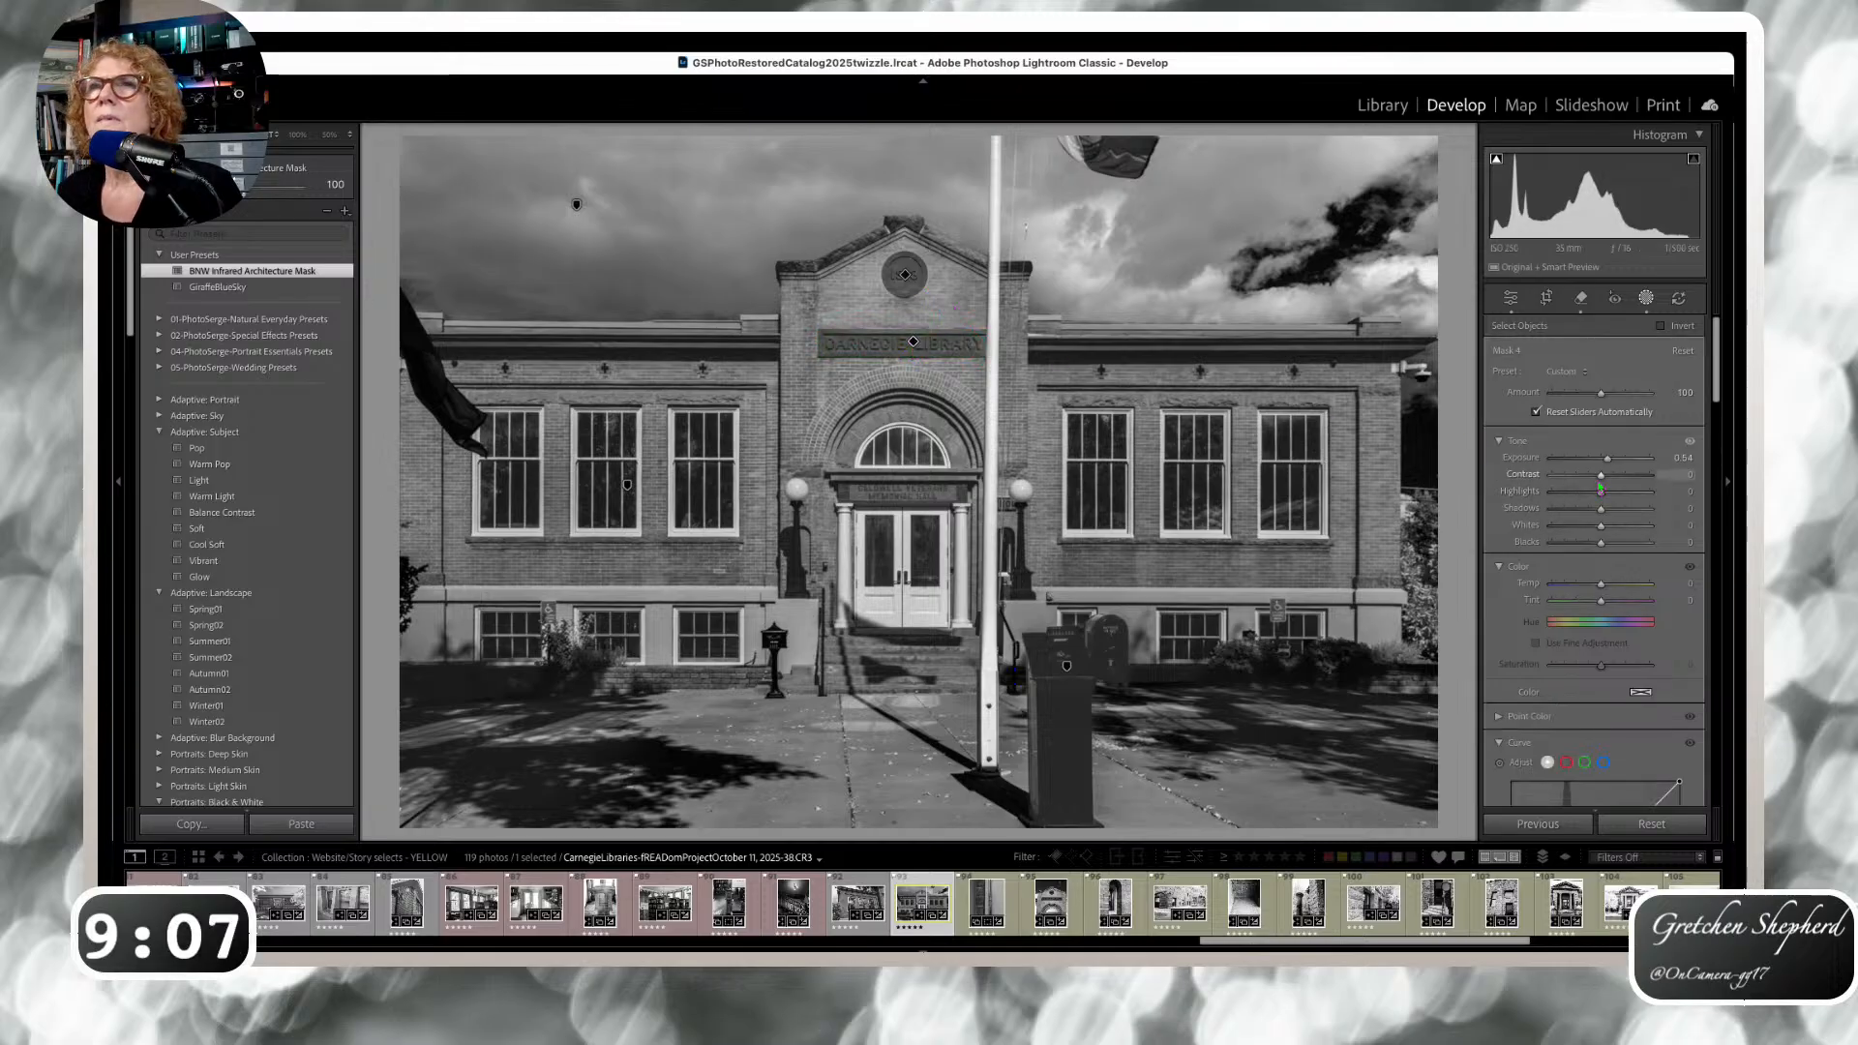
Refine the sign and medallion mask with Exposure 0.64, Contrast 13, Dehaze 5 and Texture about 4, and close masking.
left_click_drag(1600, 474, 1606, 476)
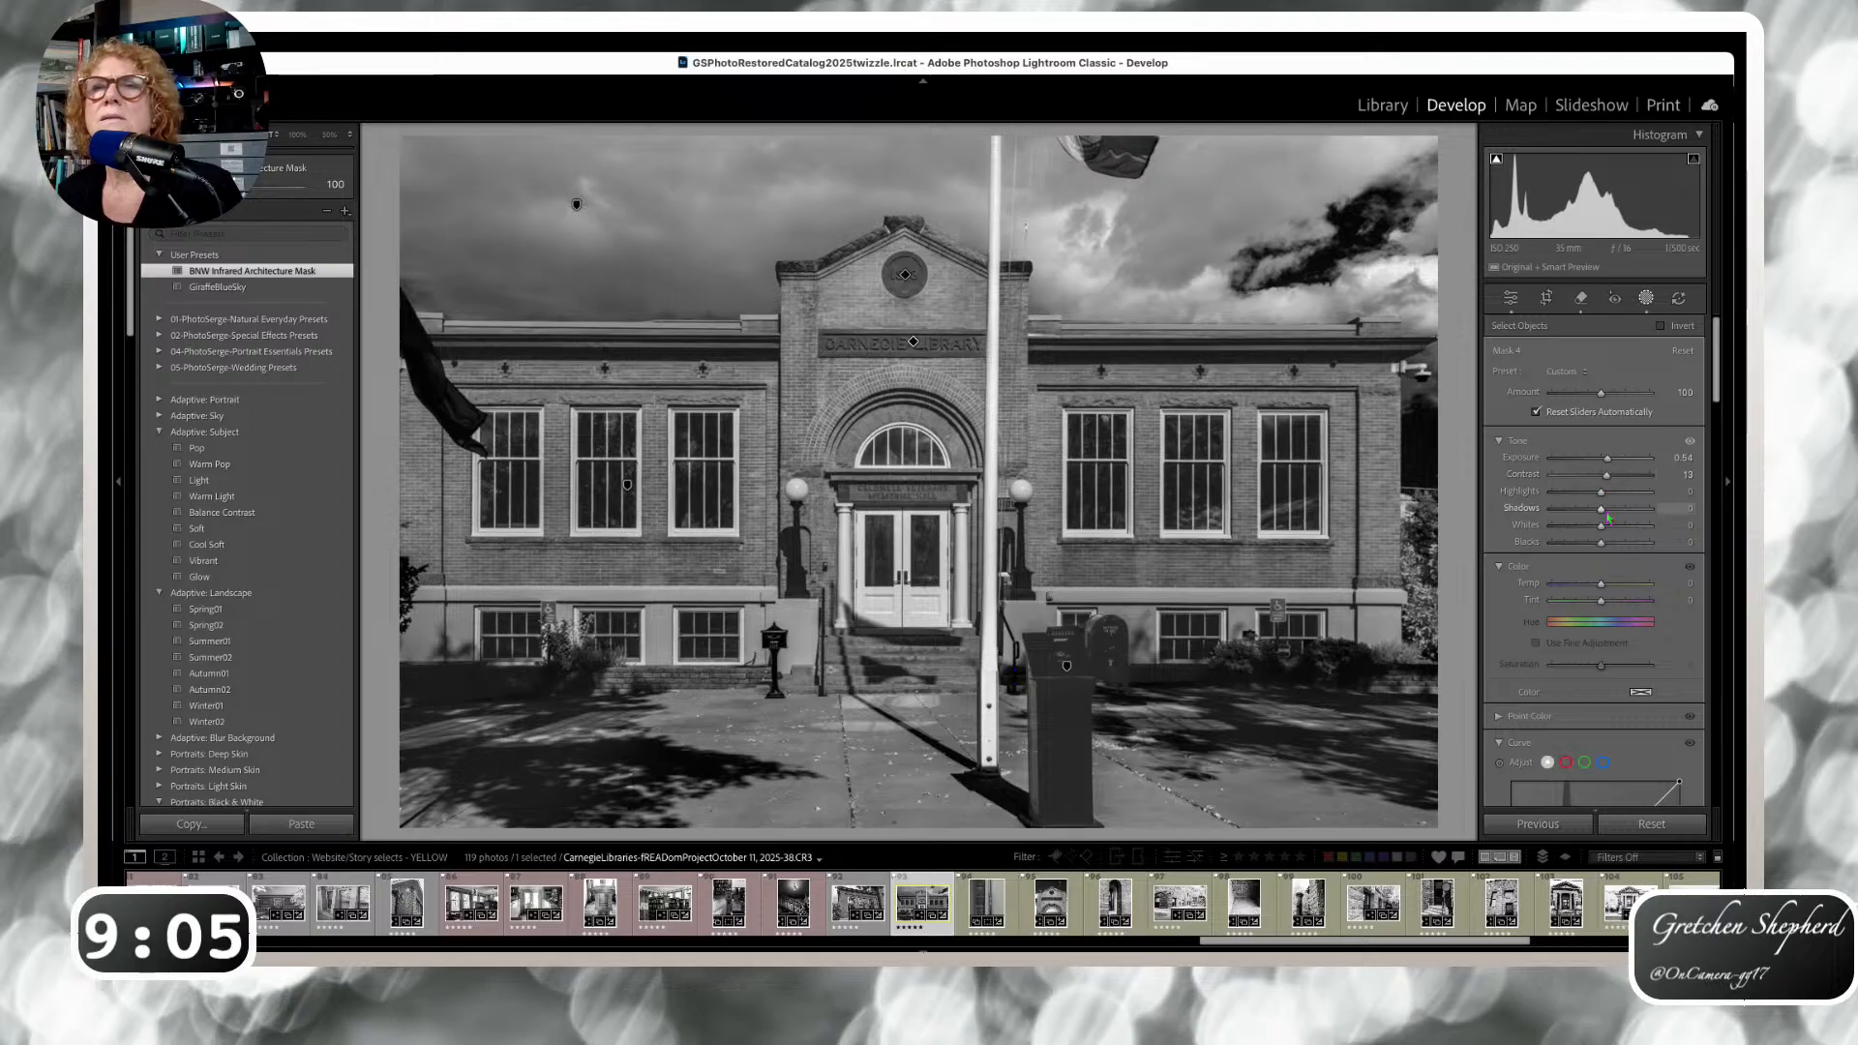
scroll(1608, 517, "down", 3)
scroll(1608, 518, "down", 3)
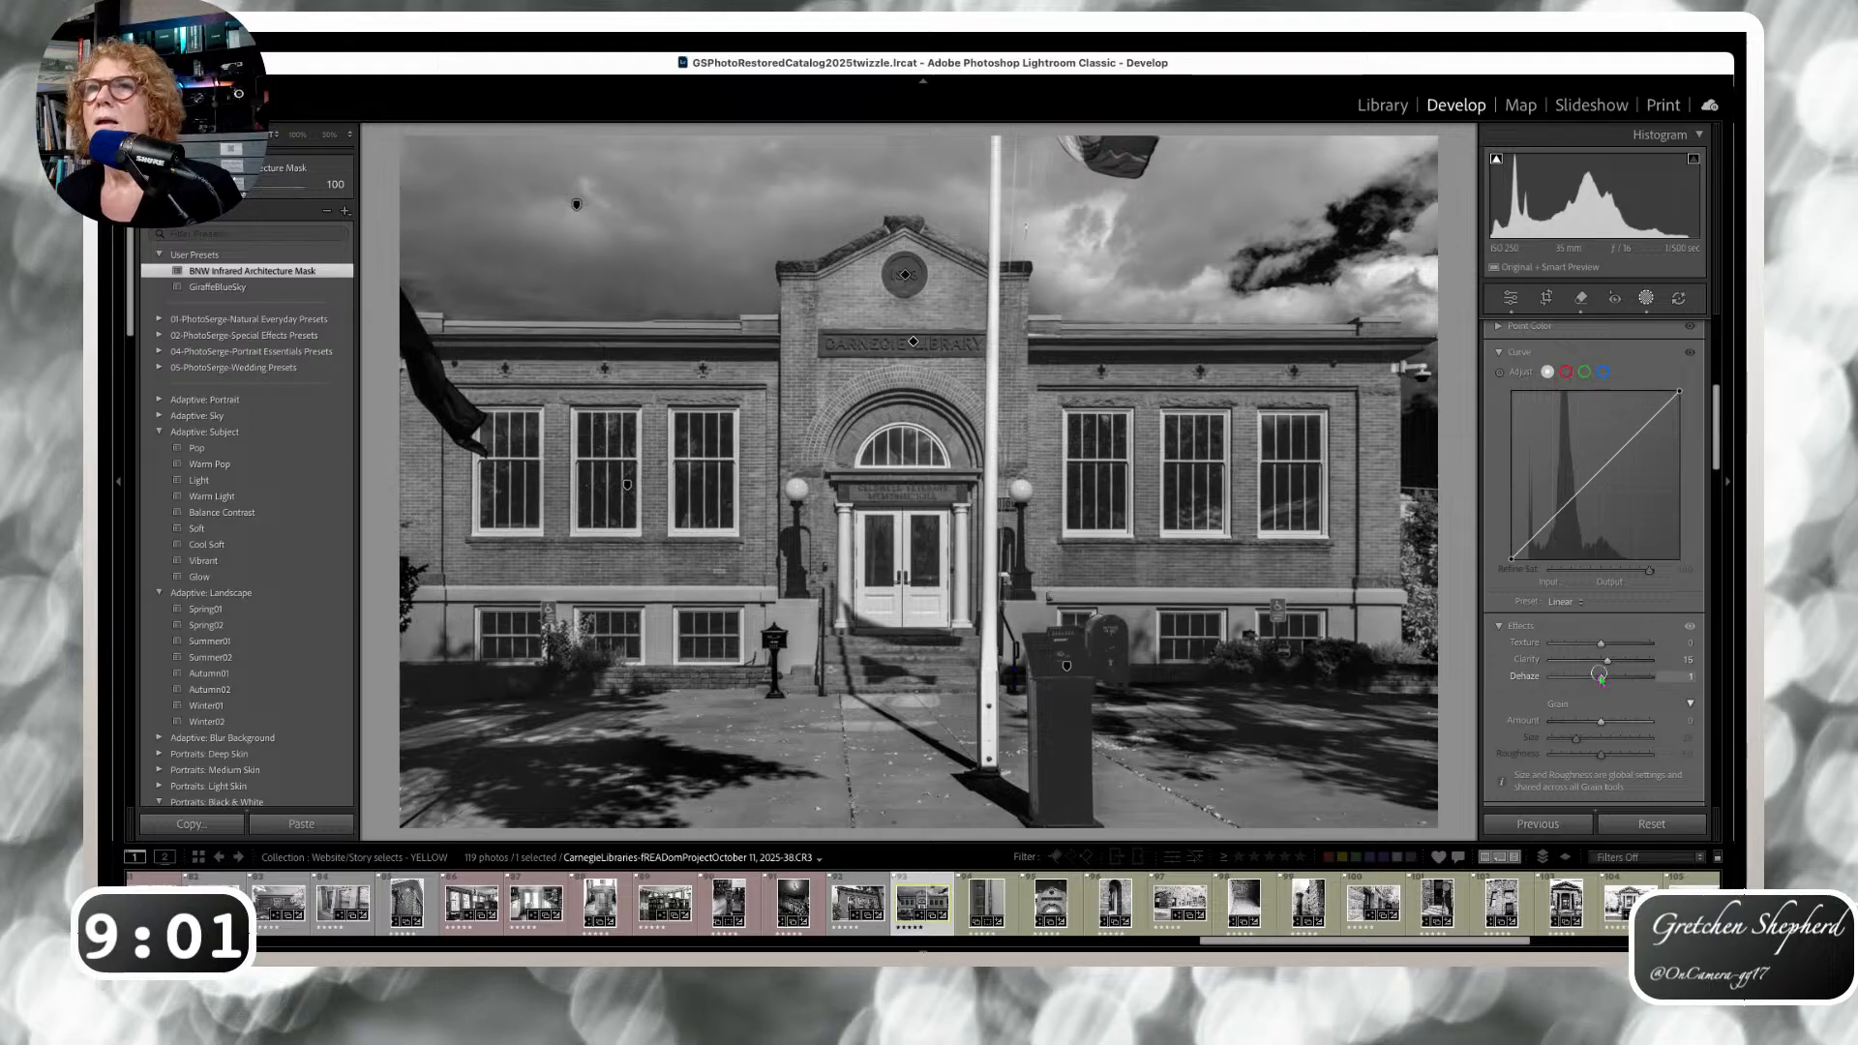
left_click_drag(1601, 676, 1602, 679)
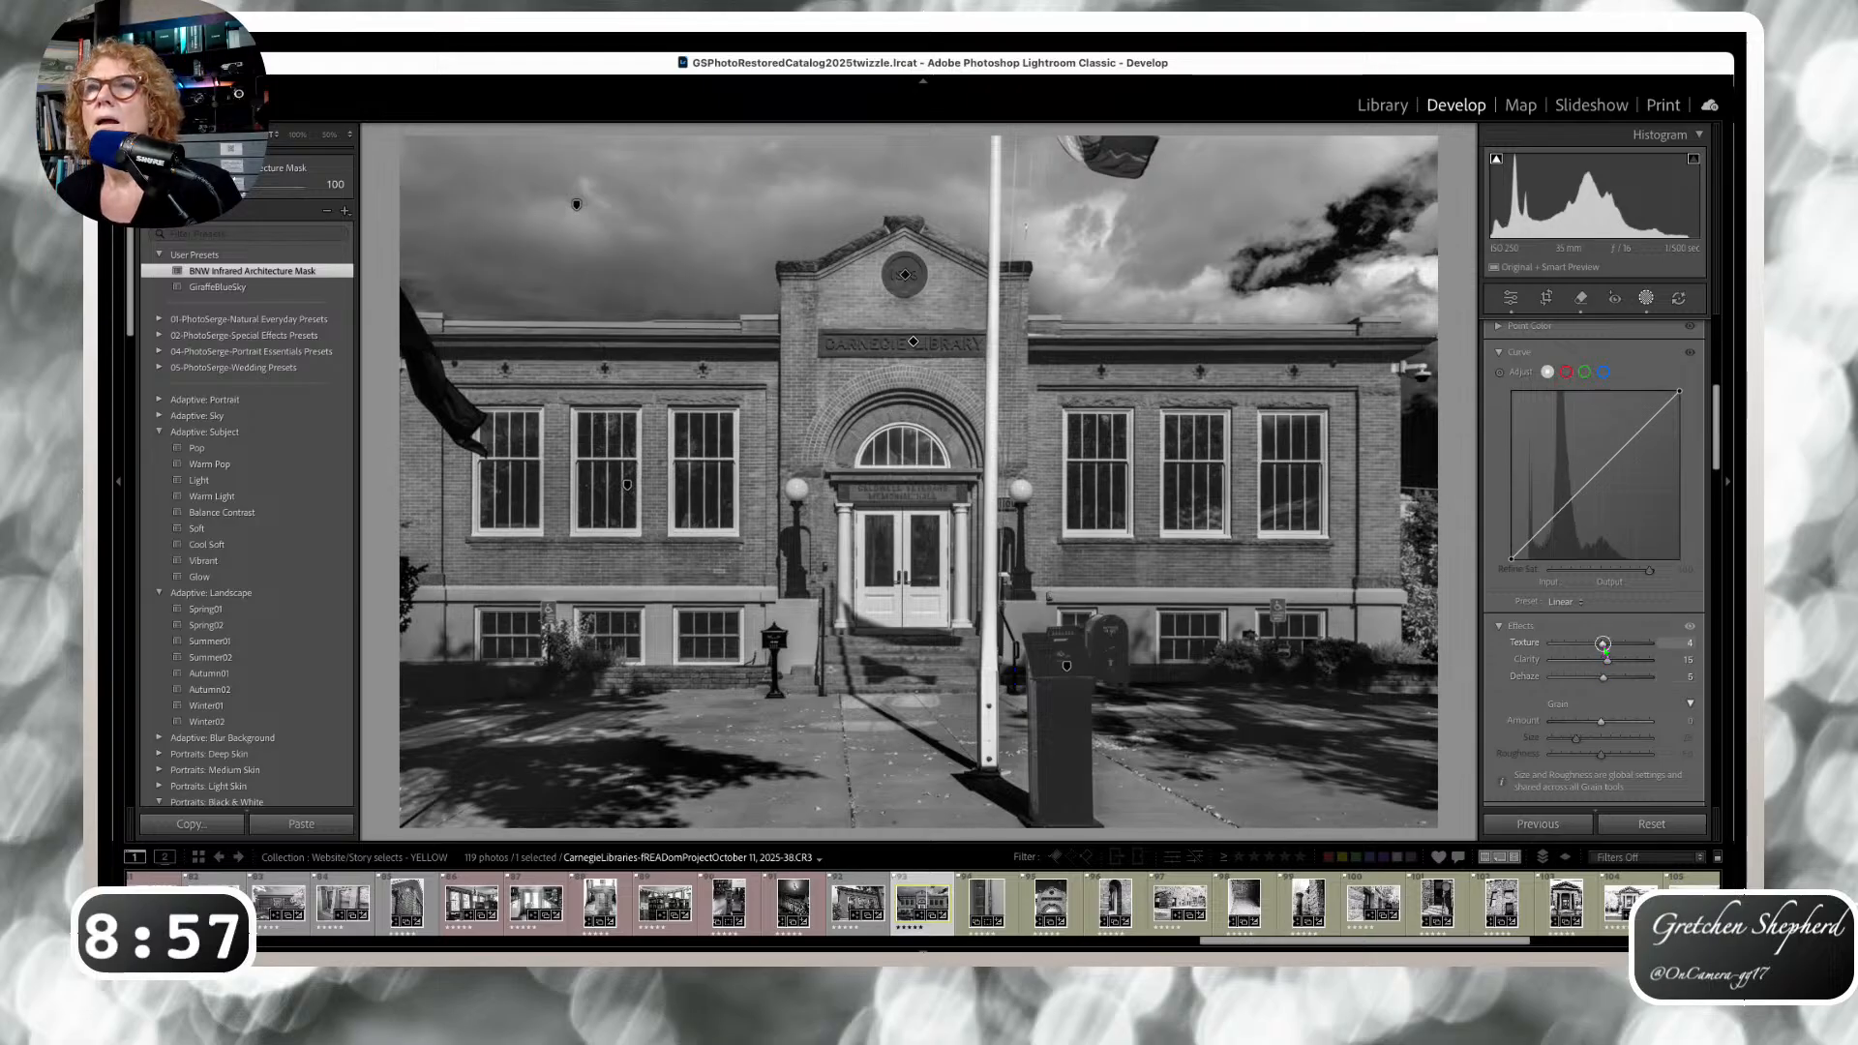
scroll(1603, 643, "up", 6)
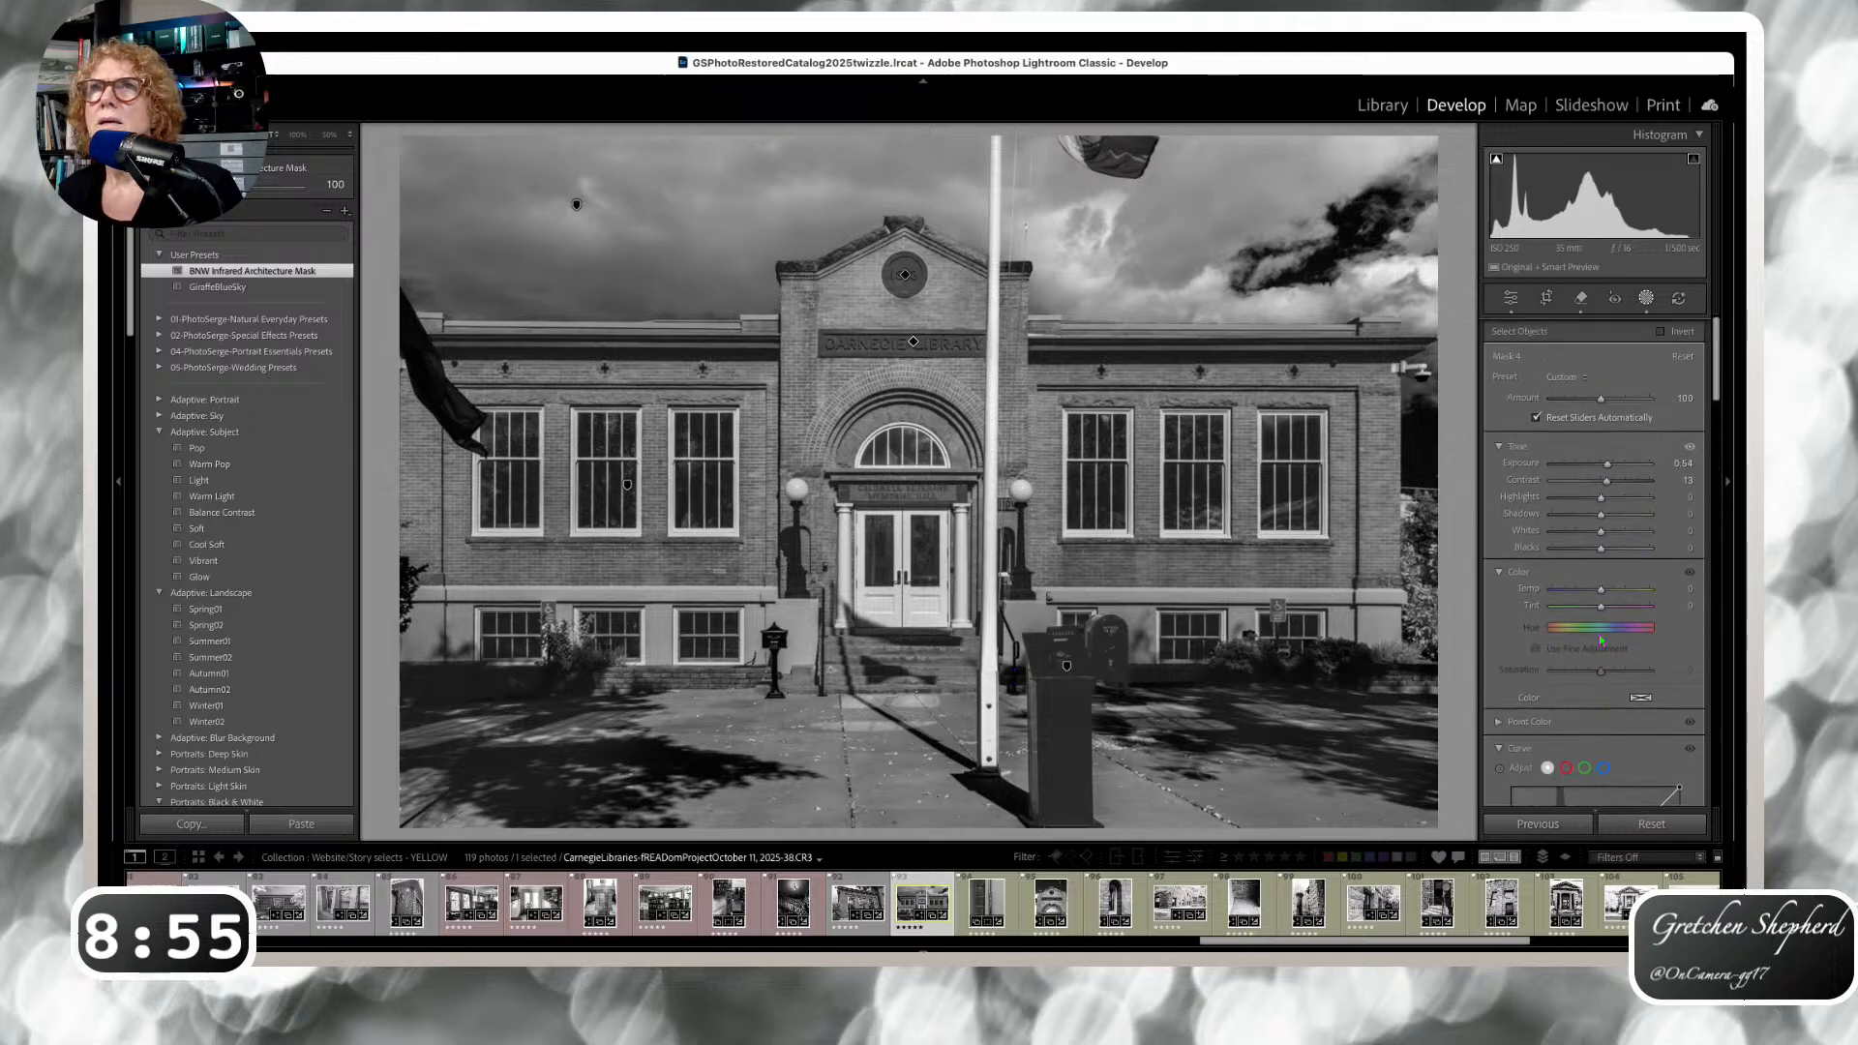
left_click_drag(1609, 461, 1612, 466)
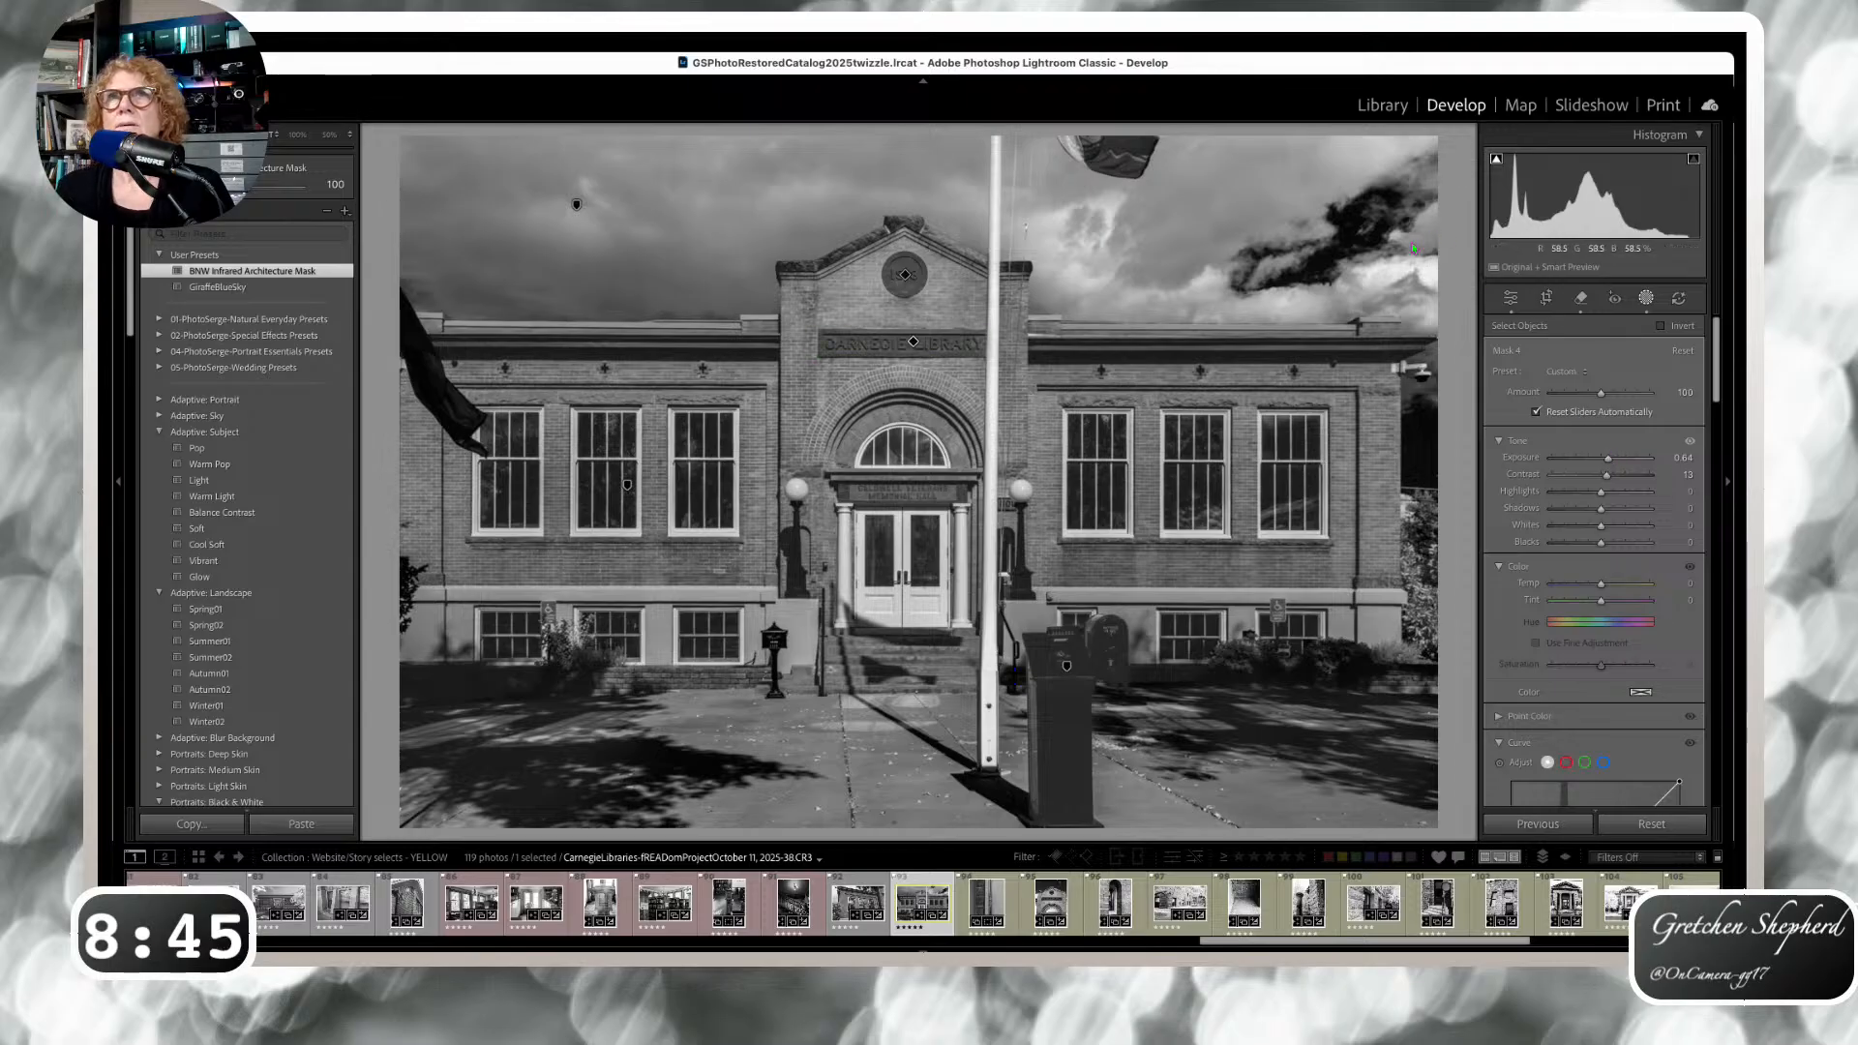
left_click(1515, 306)
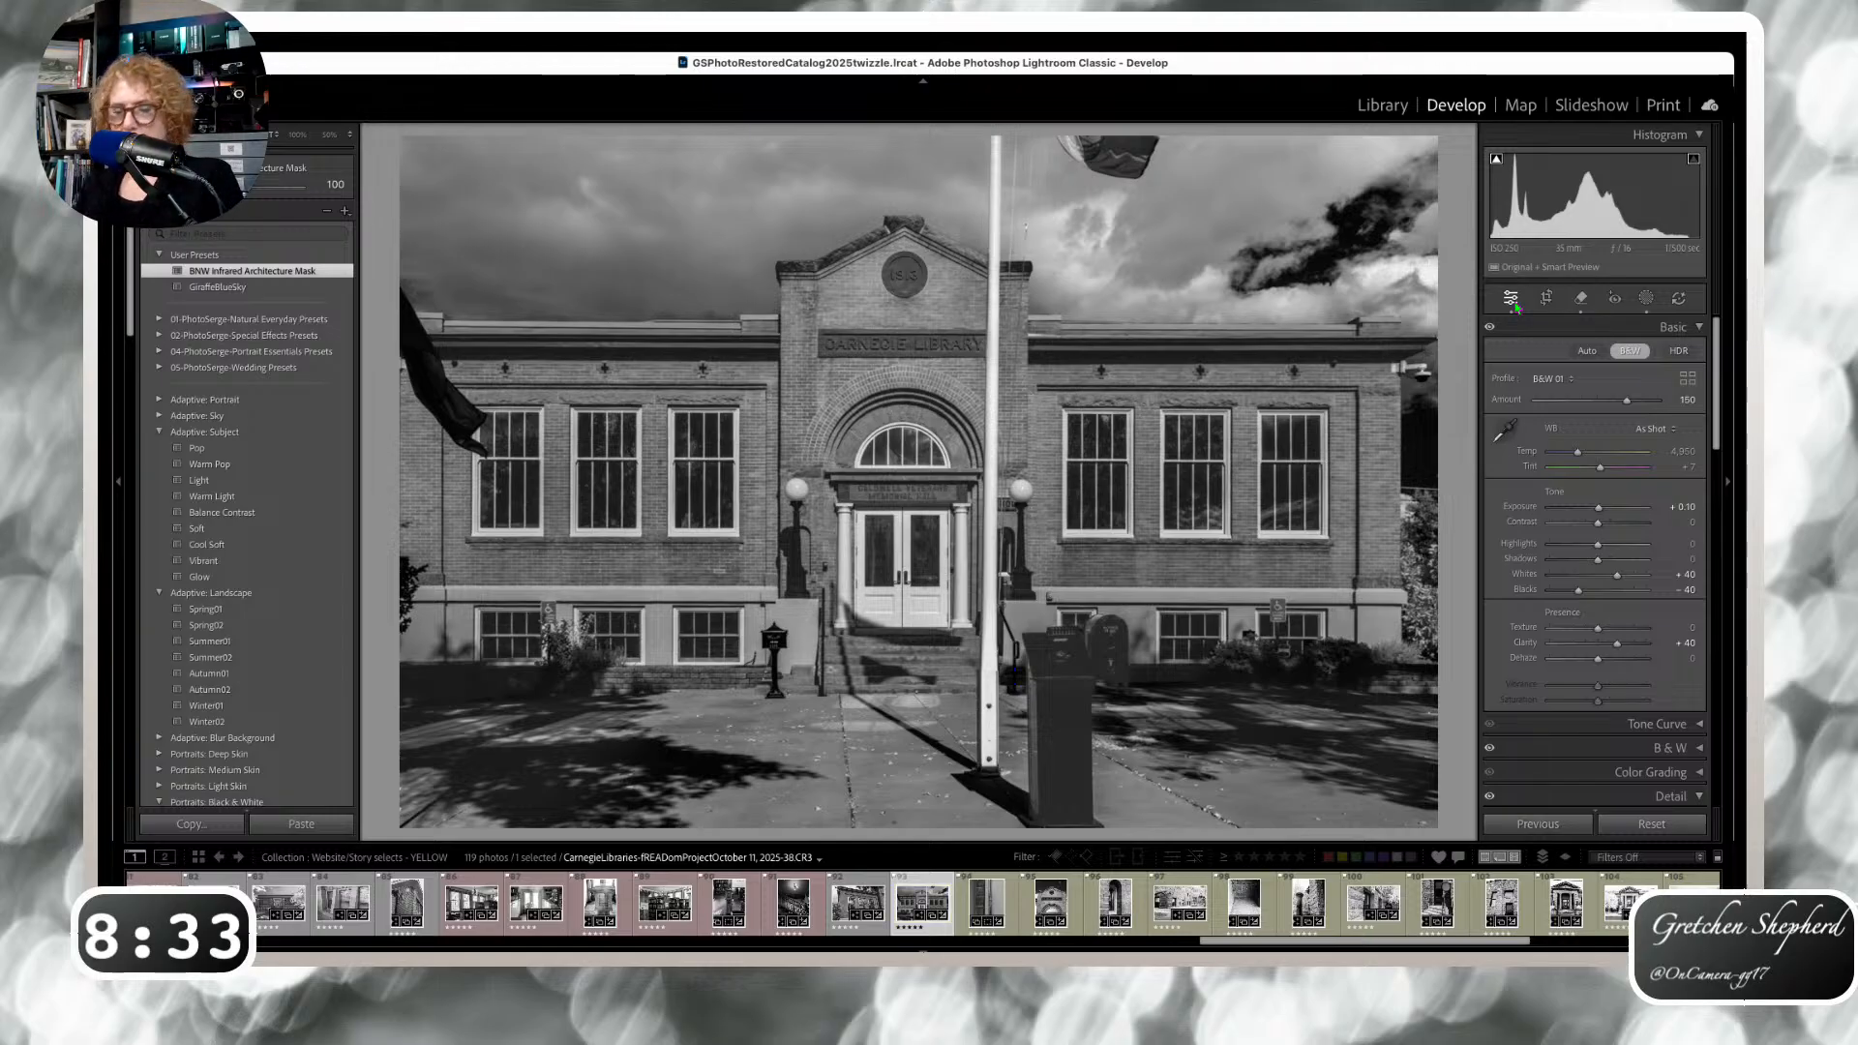
Copy the masks from the flagpole photo to the vertical photo of the library's arched entrance.
key("Right")
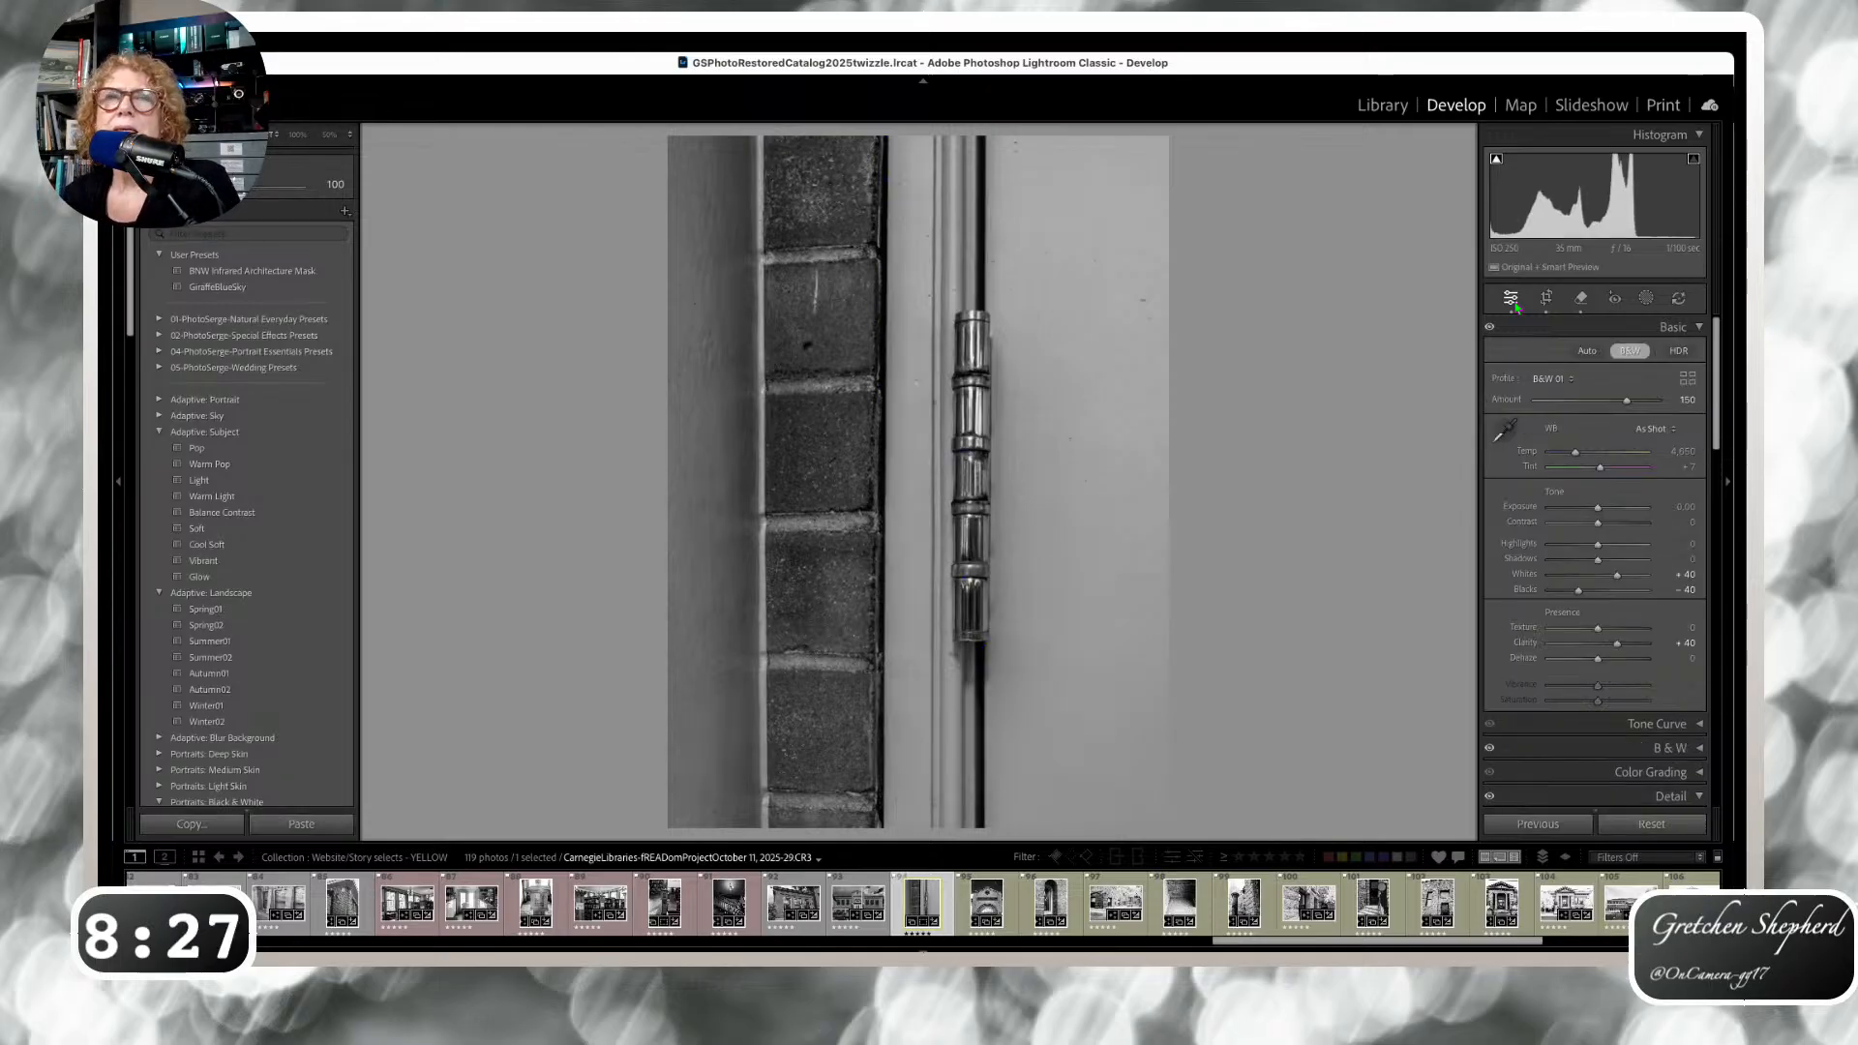
key("Right")
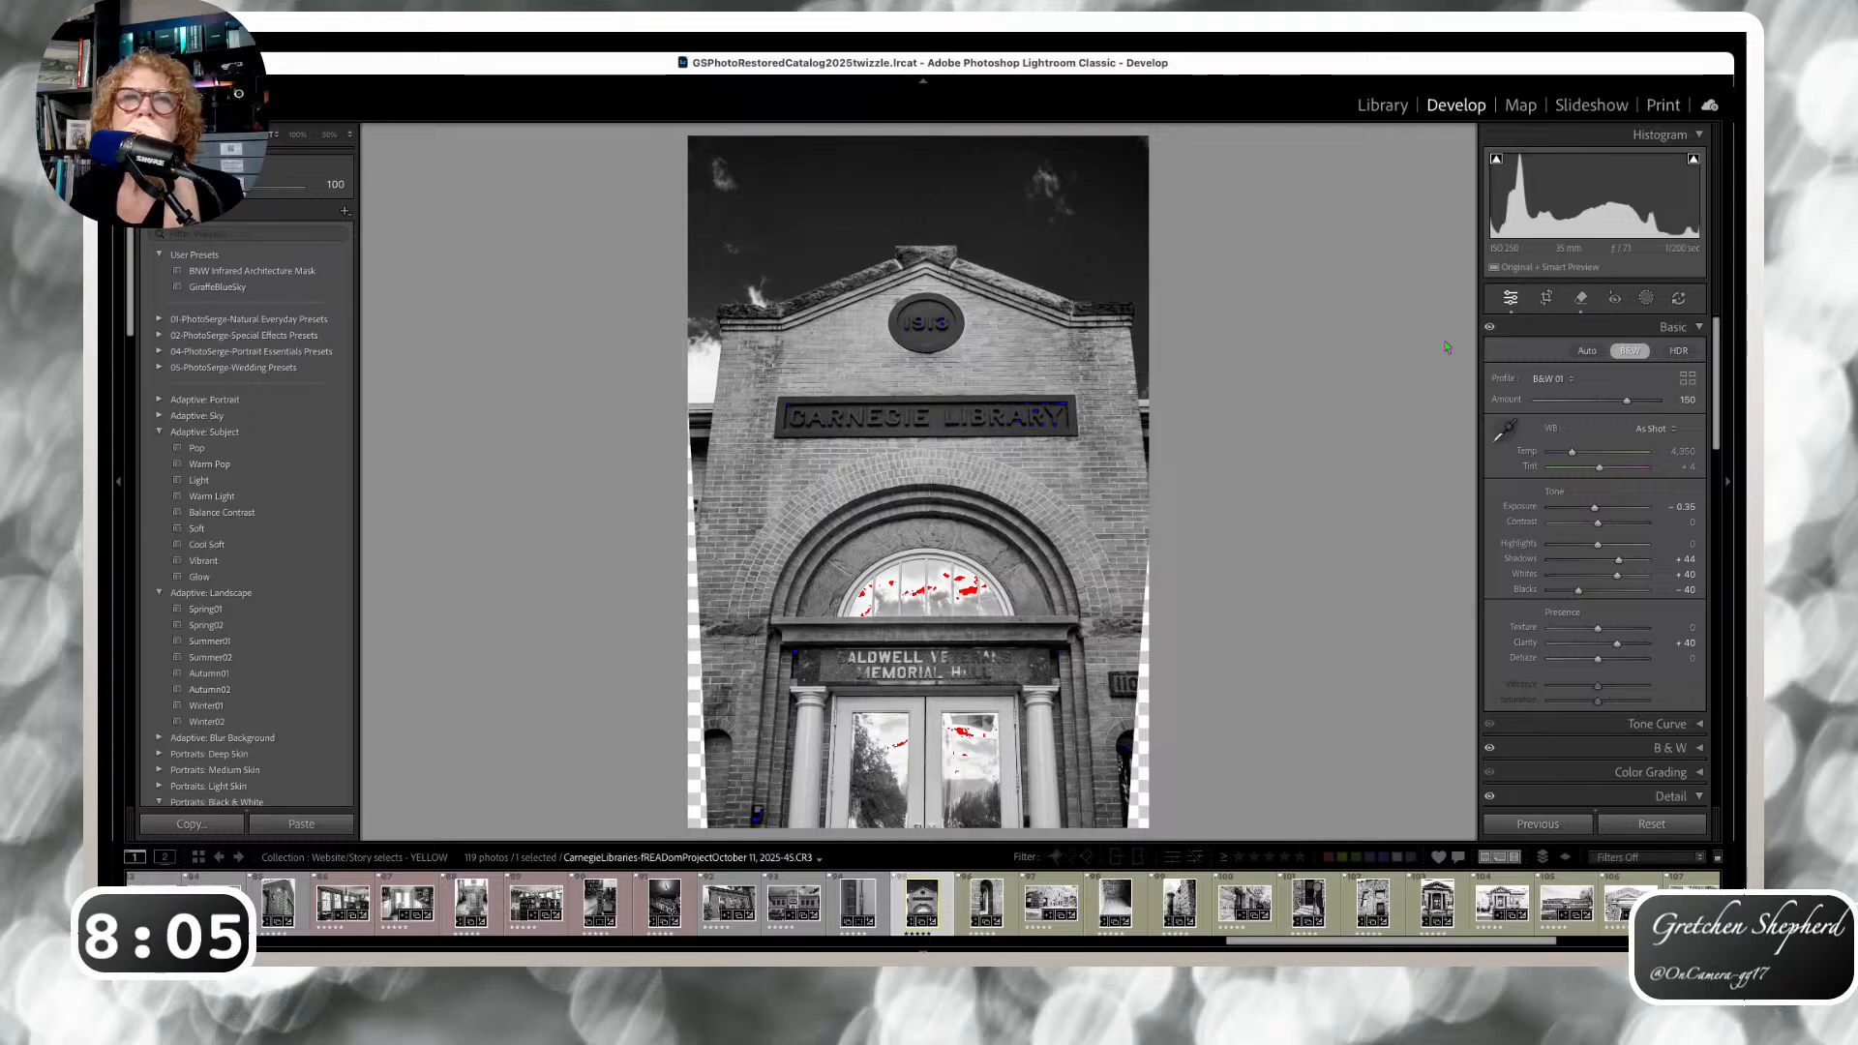
left_click(796, 911)
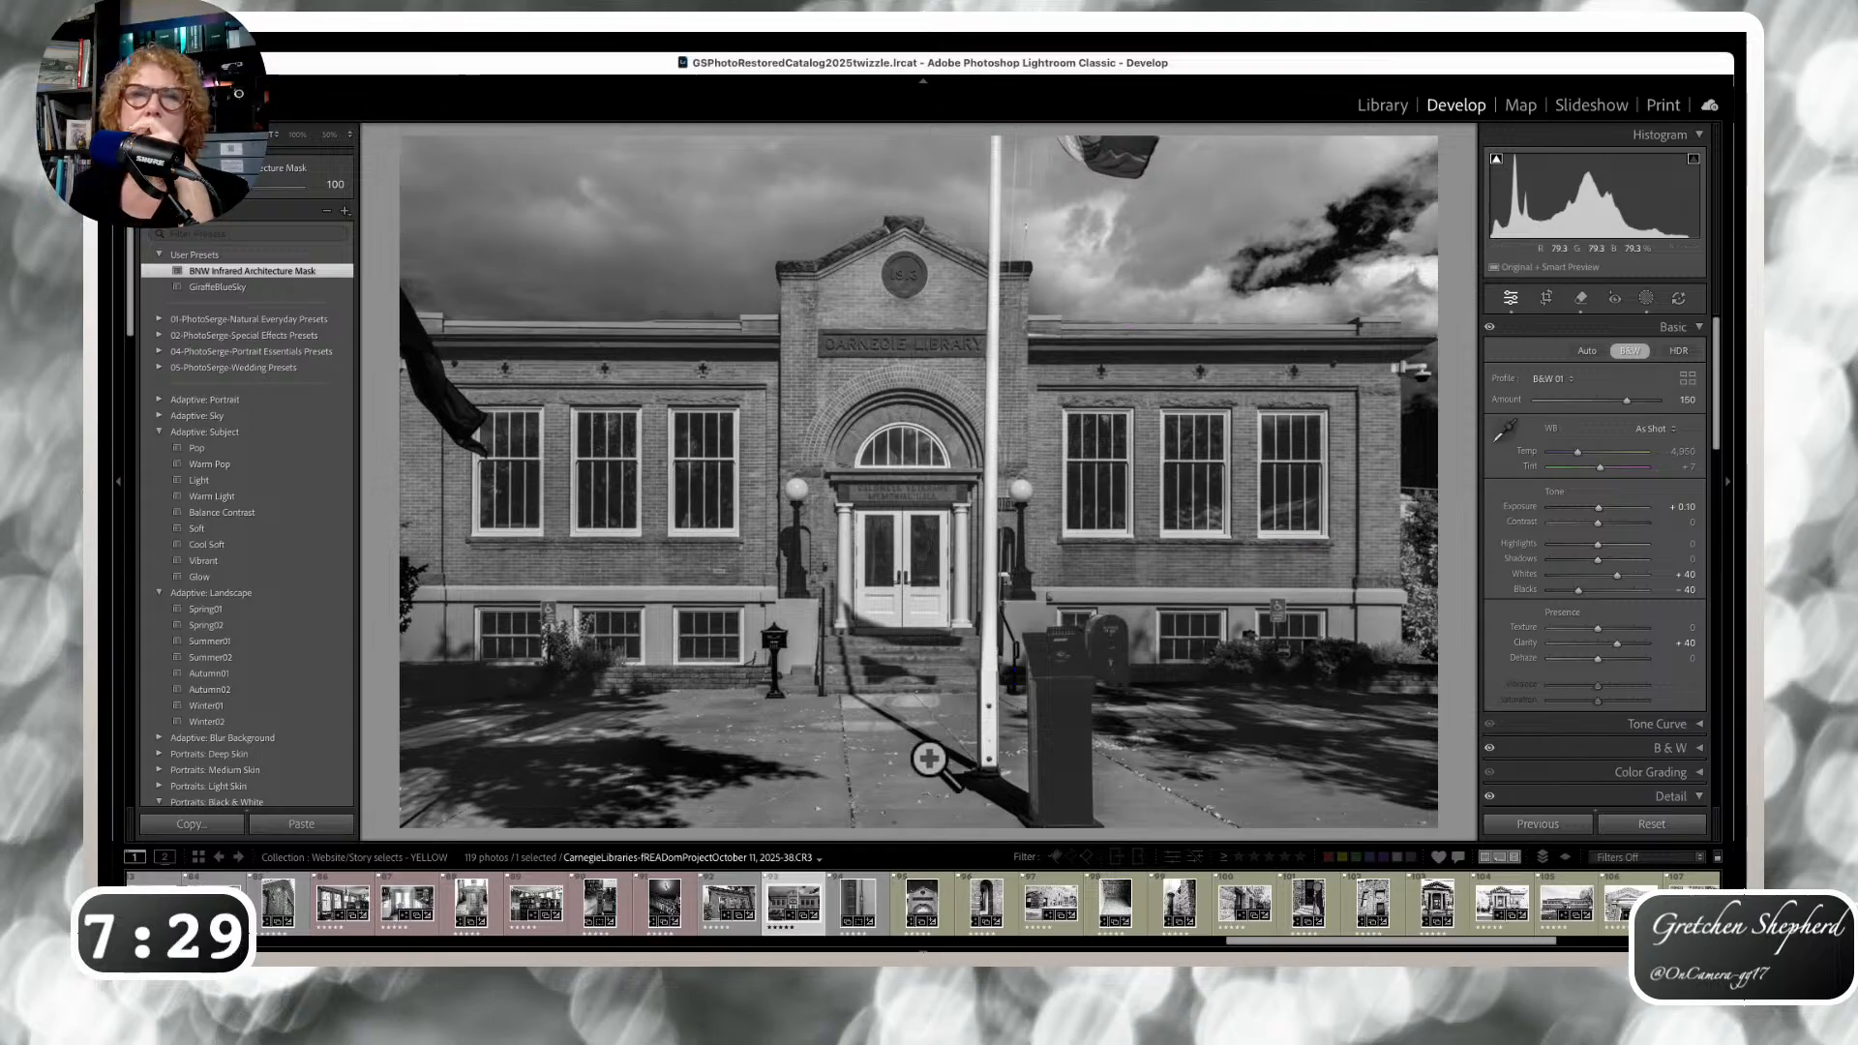
left_click(925, 913)
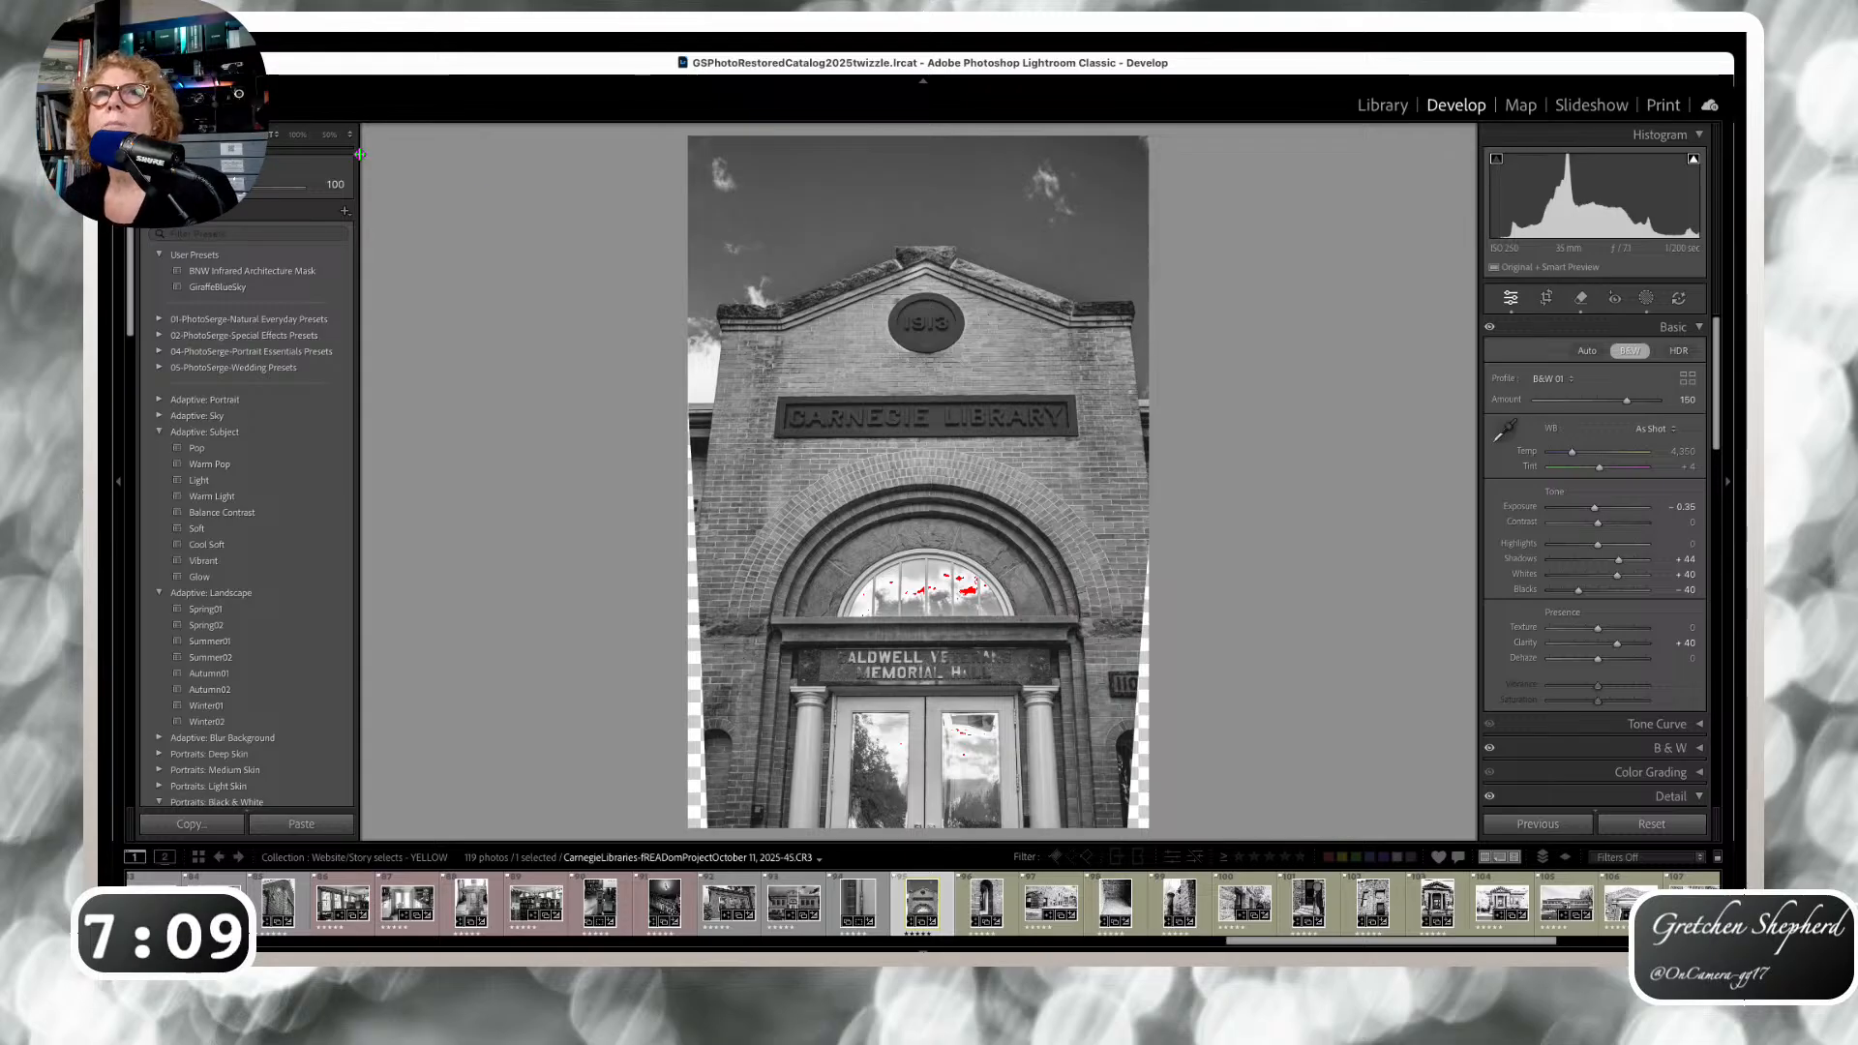
On the arched entrance photo, set the sign and medallion mask (Mask 4) to Exposure 0.89 and Highlights about 6.
left_click(1647, 302)
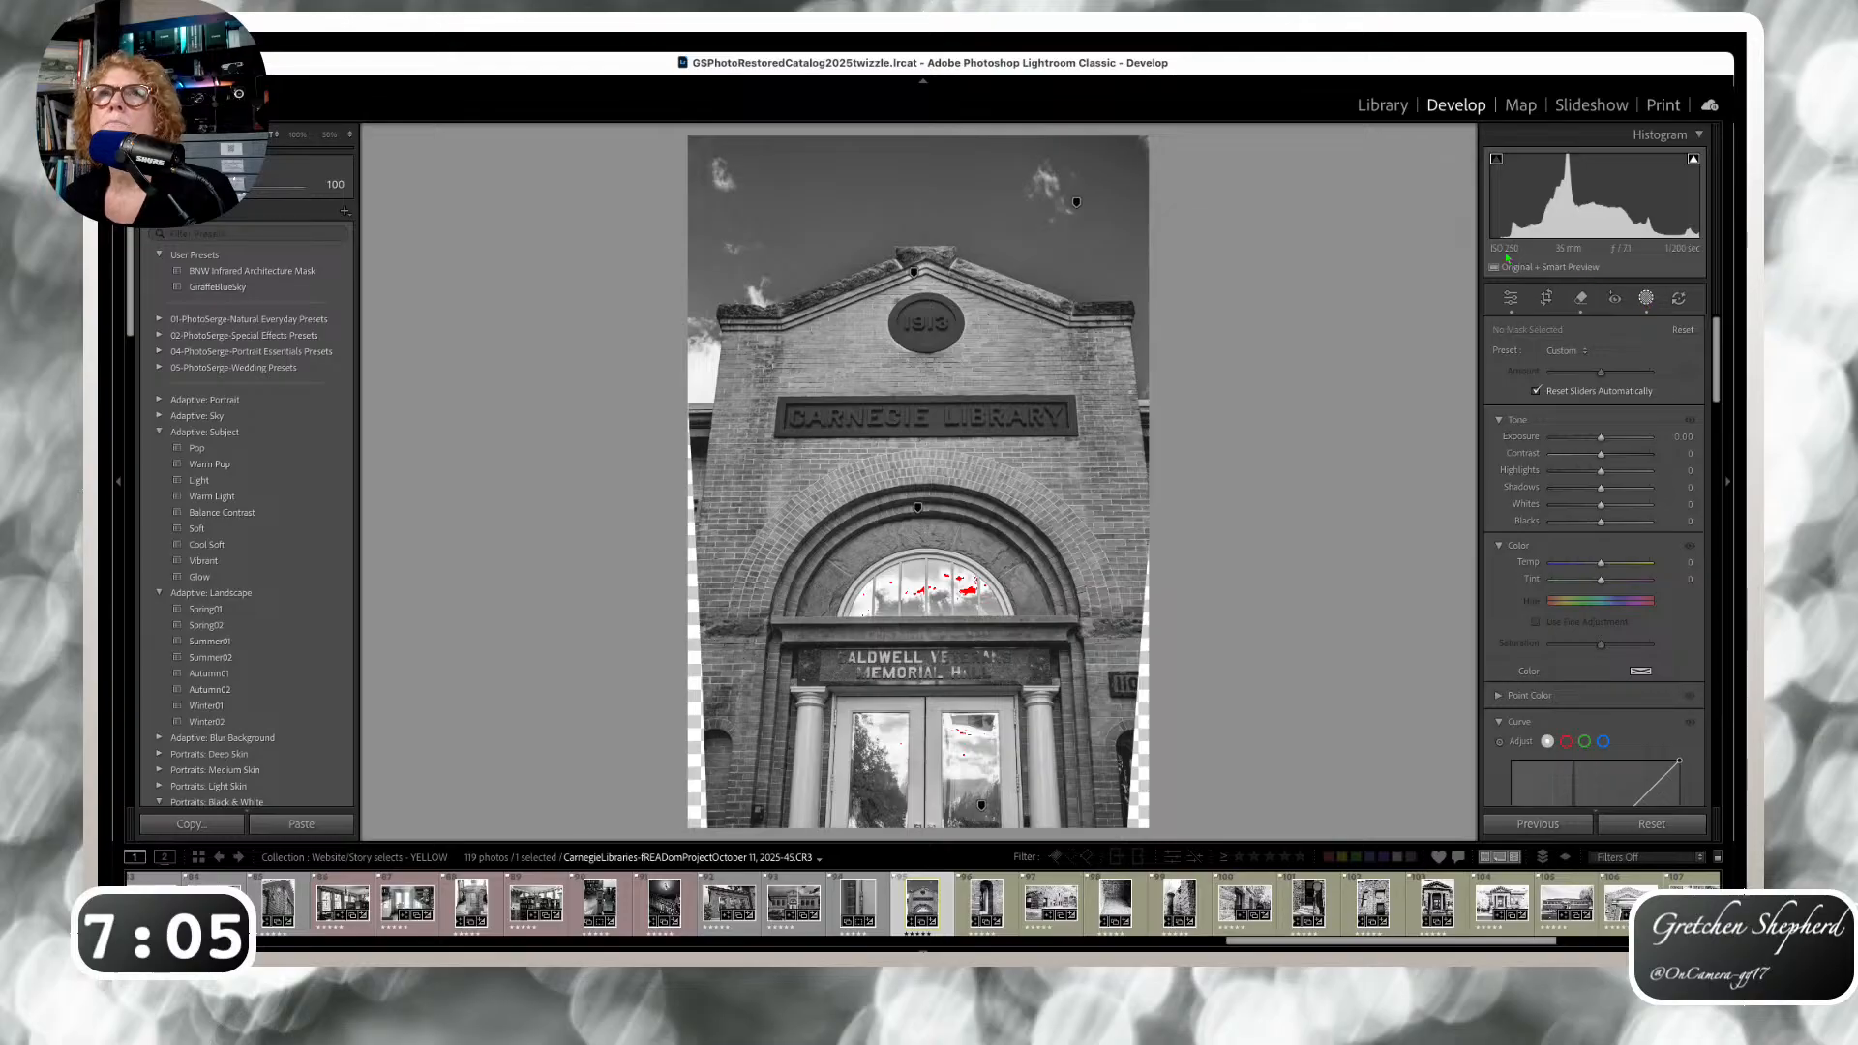
left_click(1452, 192)
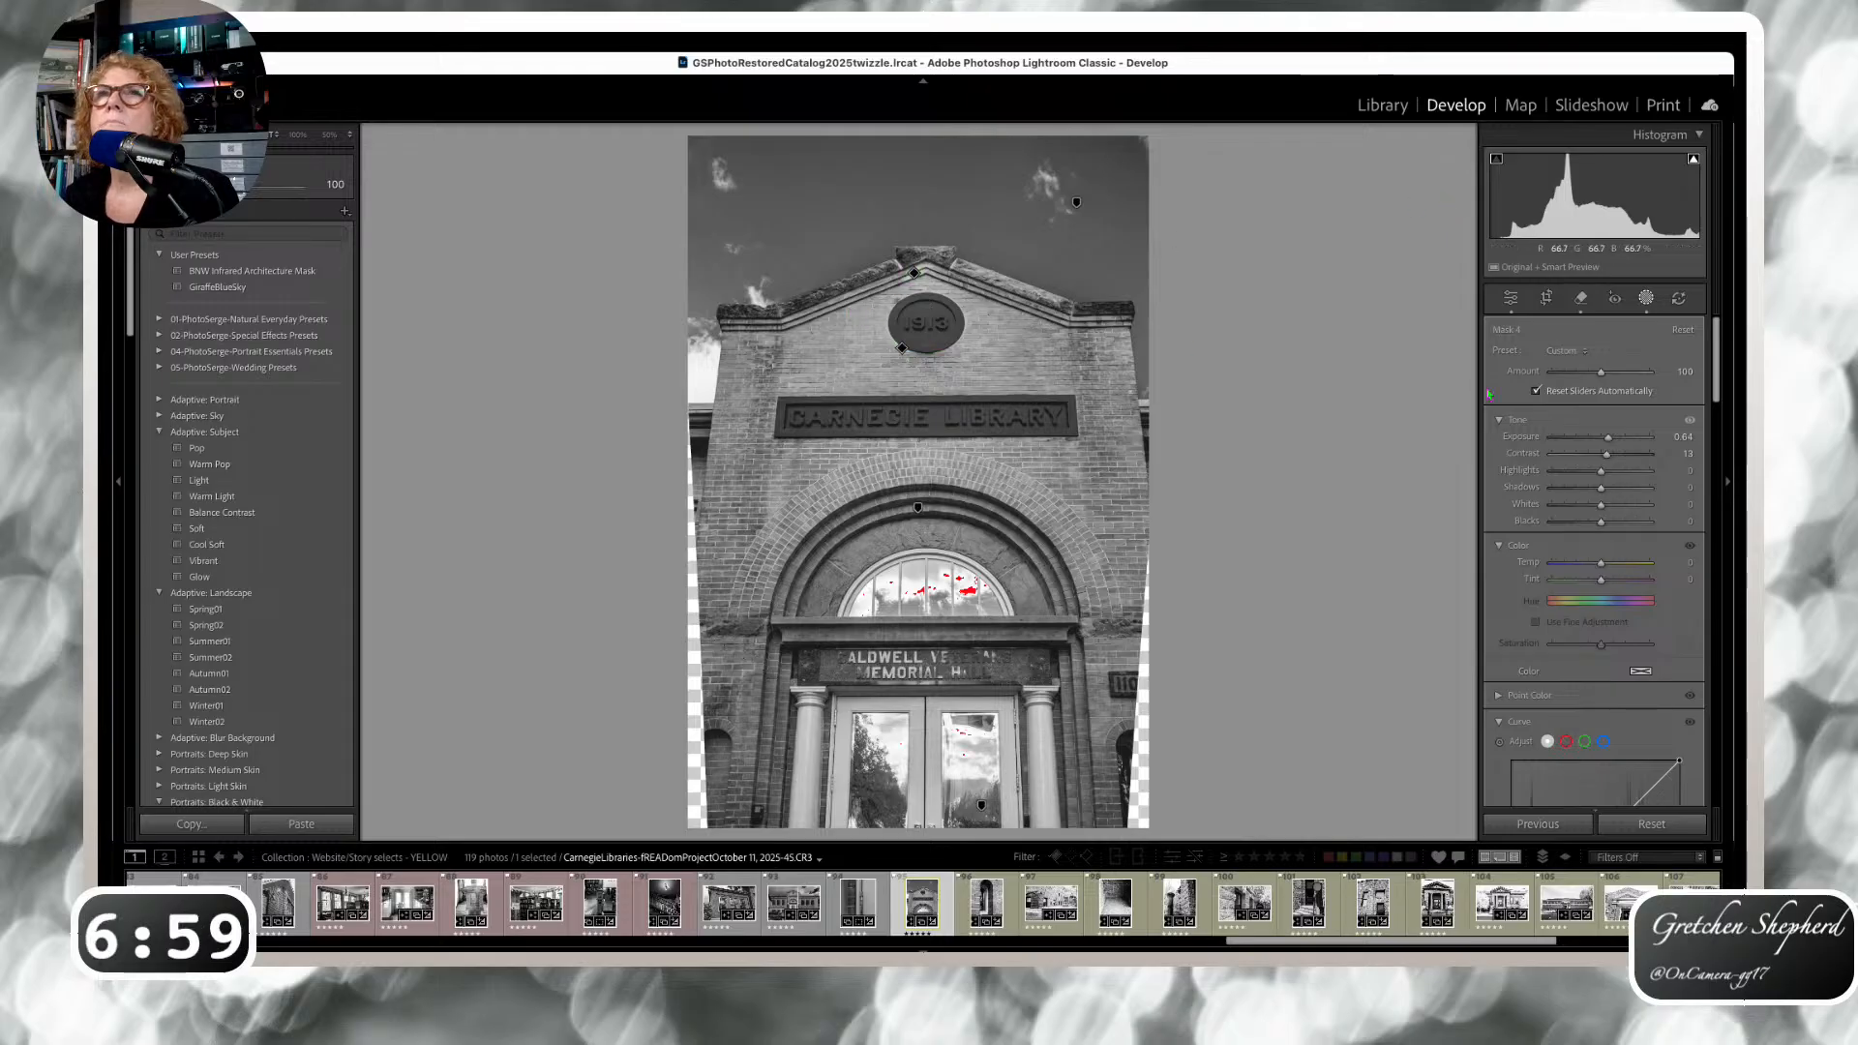
left_click_drag(1607, 437, 1604, 470)
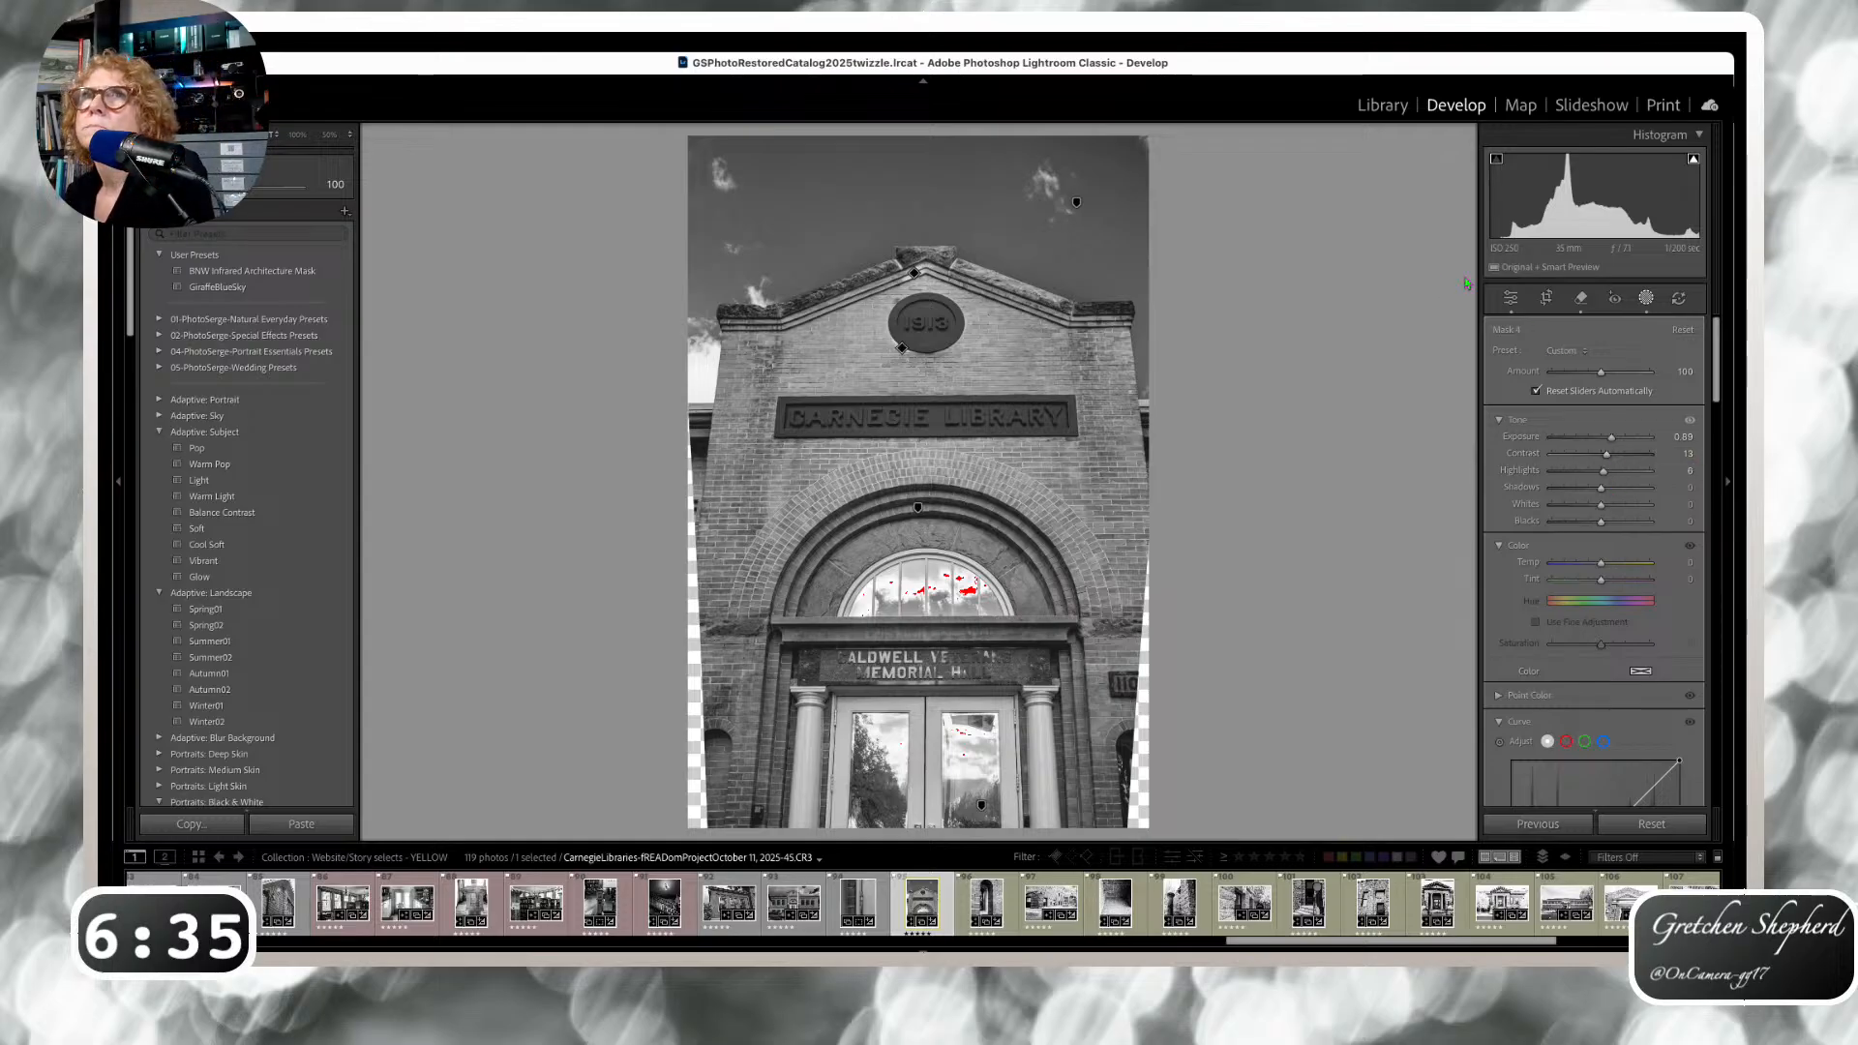
left_click(1510, 298)
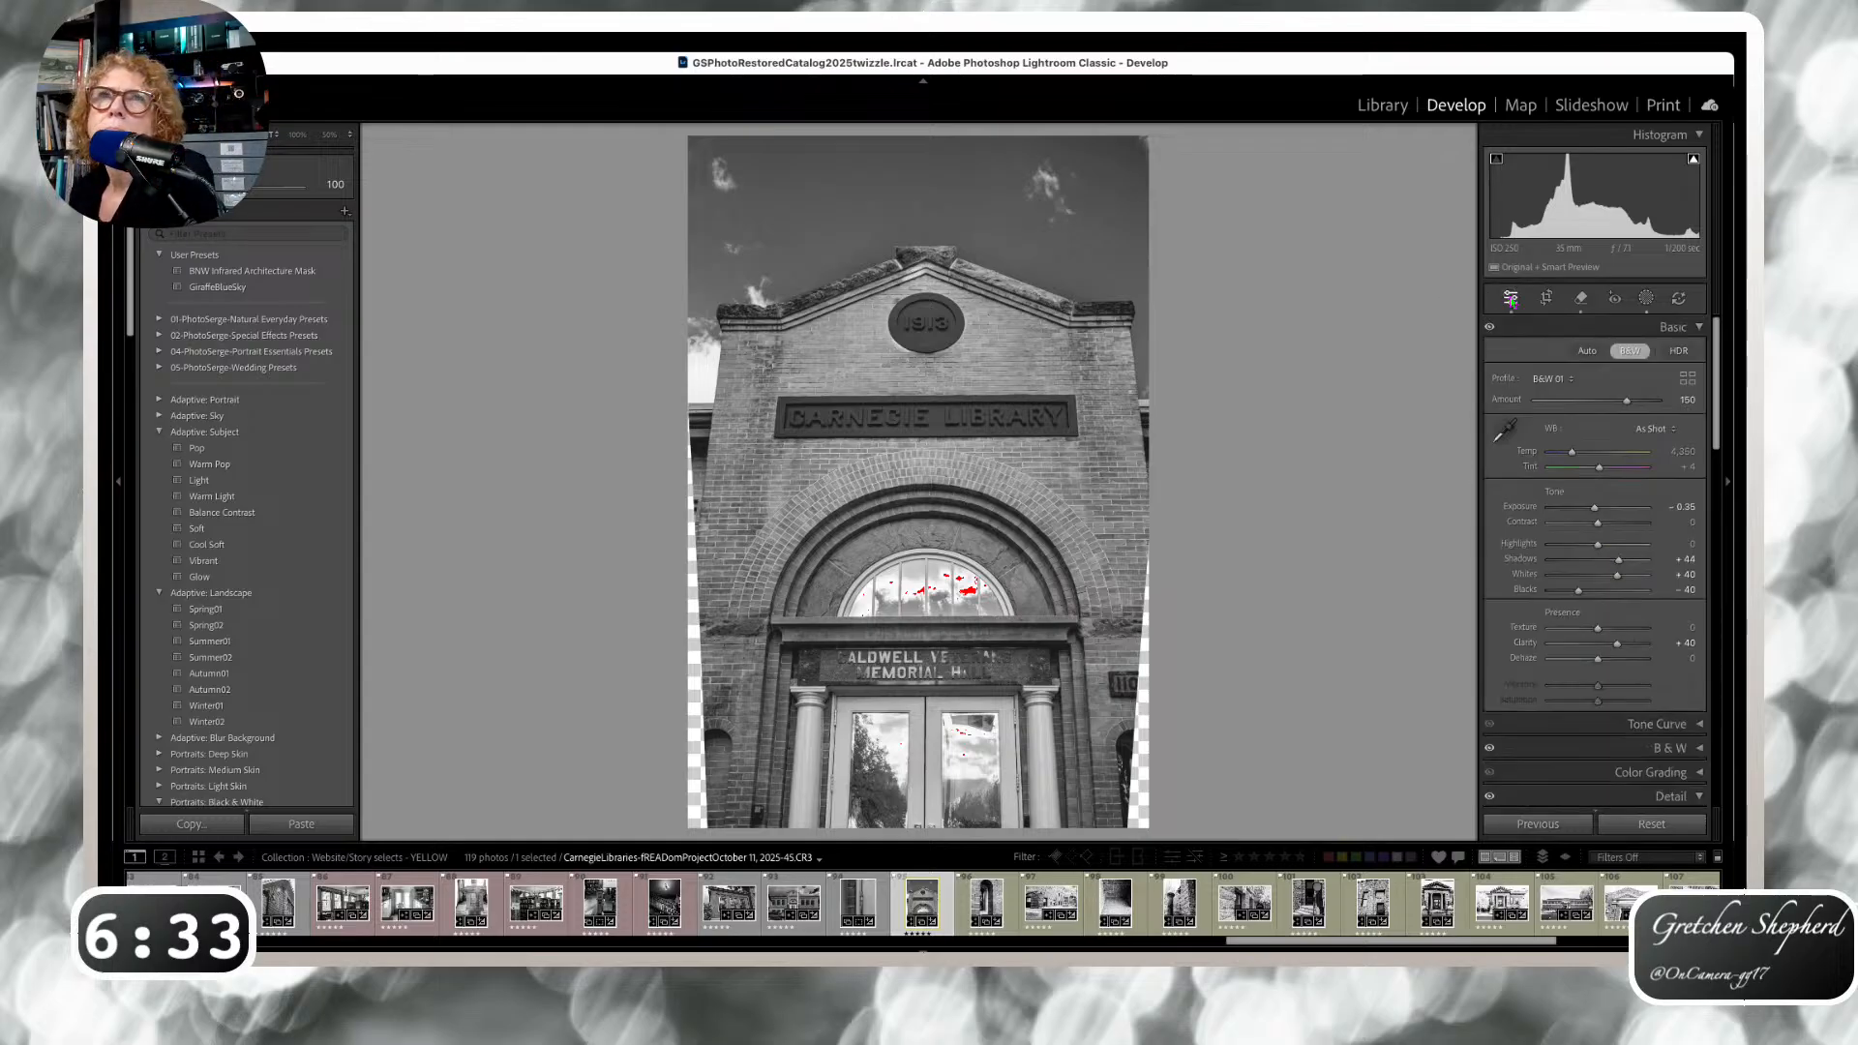
Correct the entrance photo's perspective with a Vertical transform of -12, and constrain the crop to remove the blank edges.
scroll(1518, 522, "down", 2)
scroll(1518, 523, "down", 1)
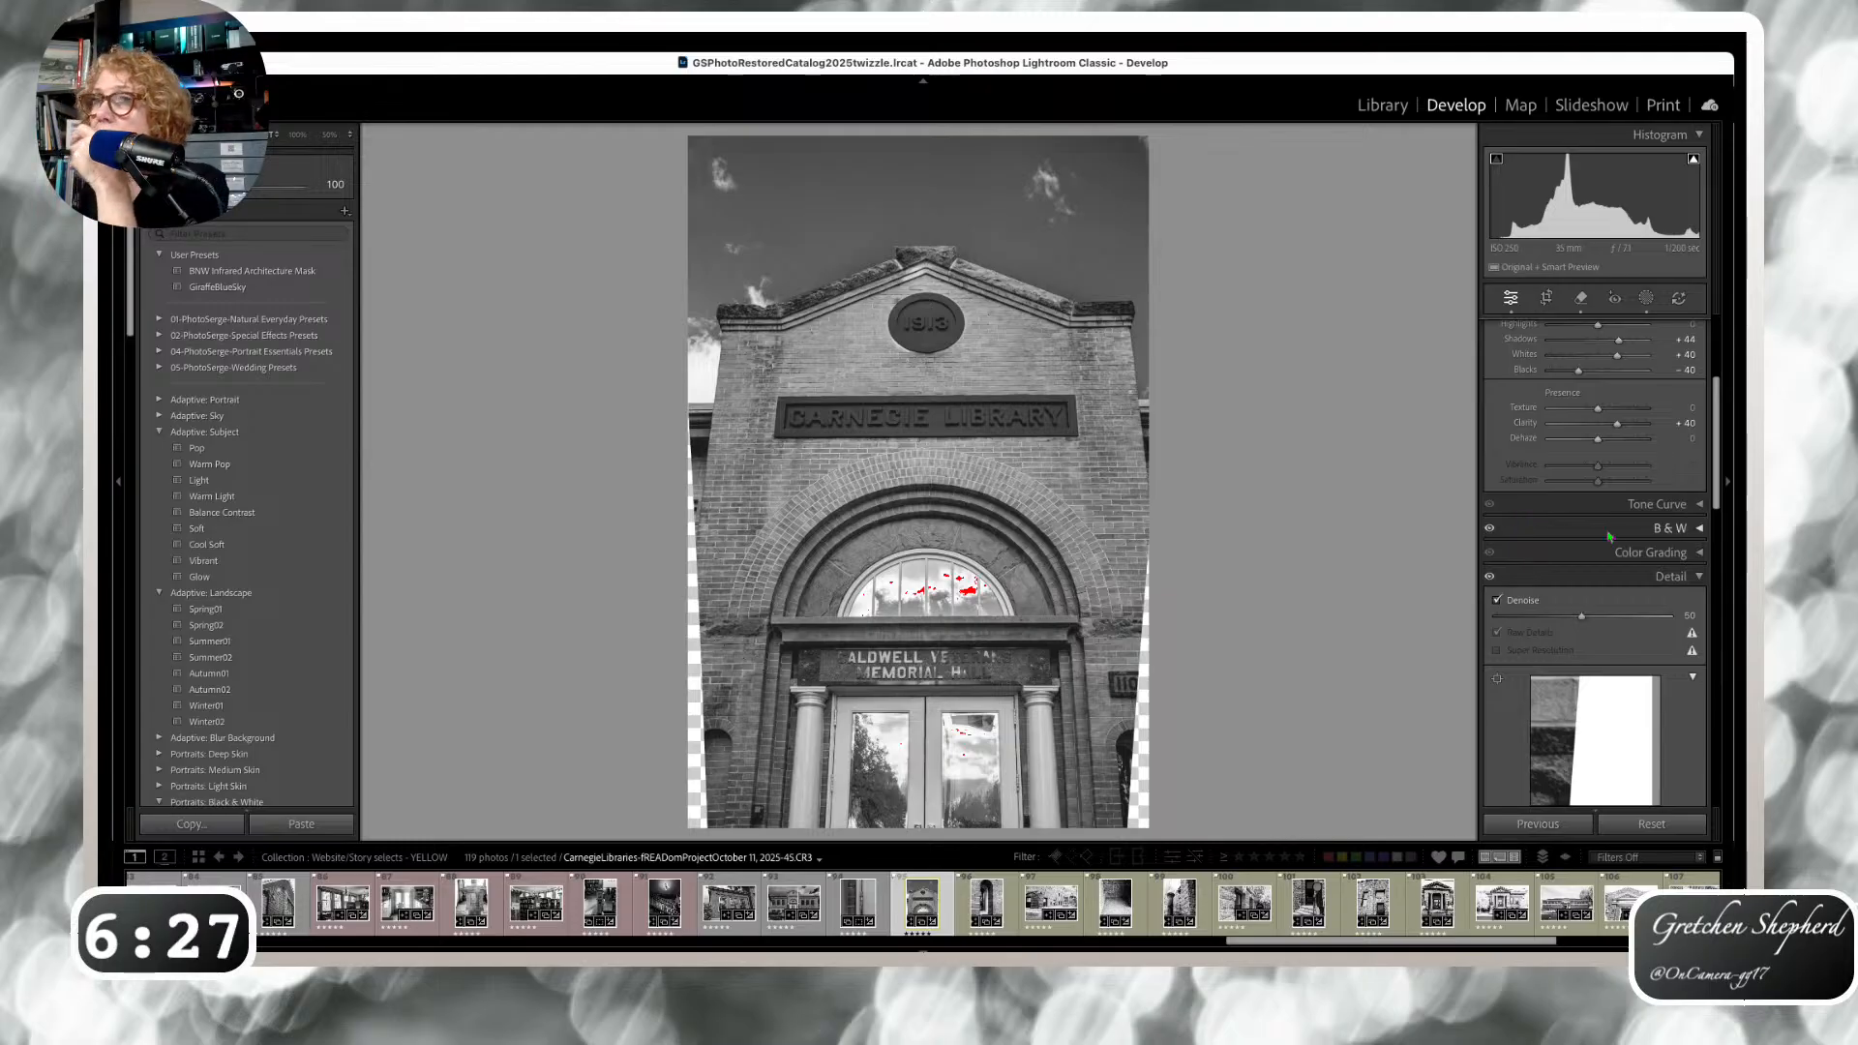
scroll(1621, 590, "down", 5)
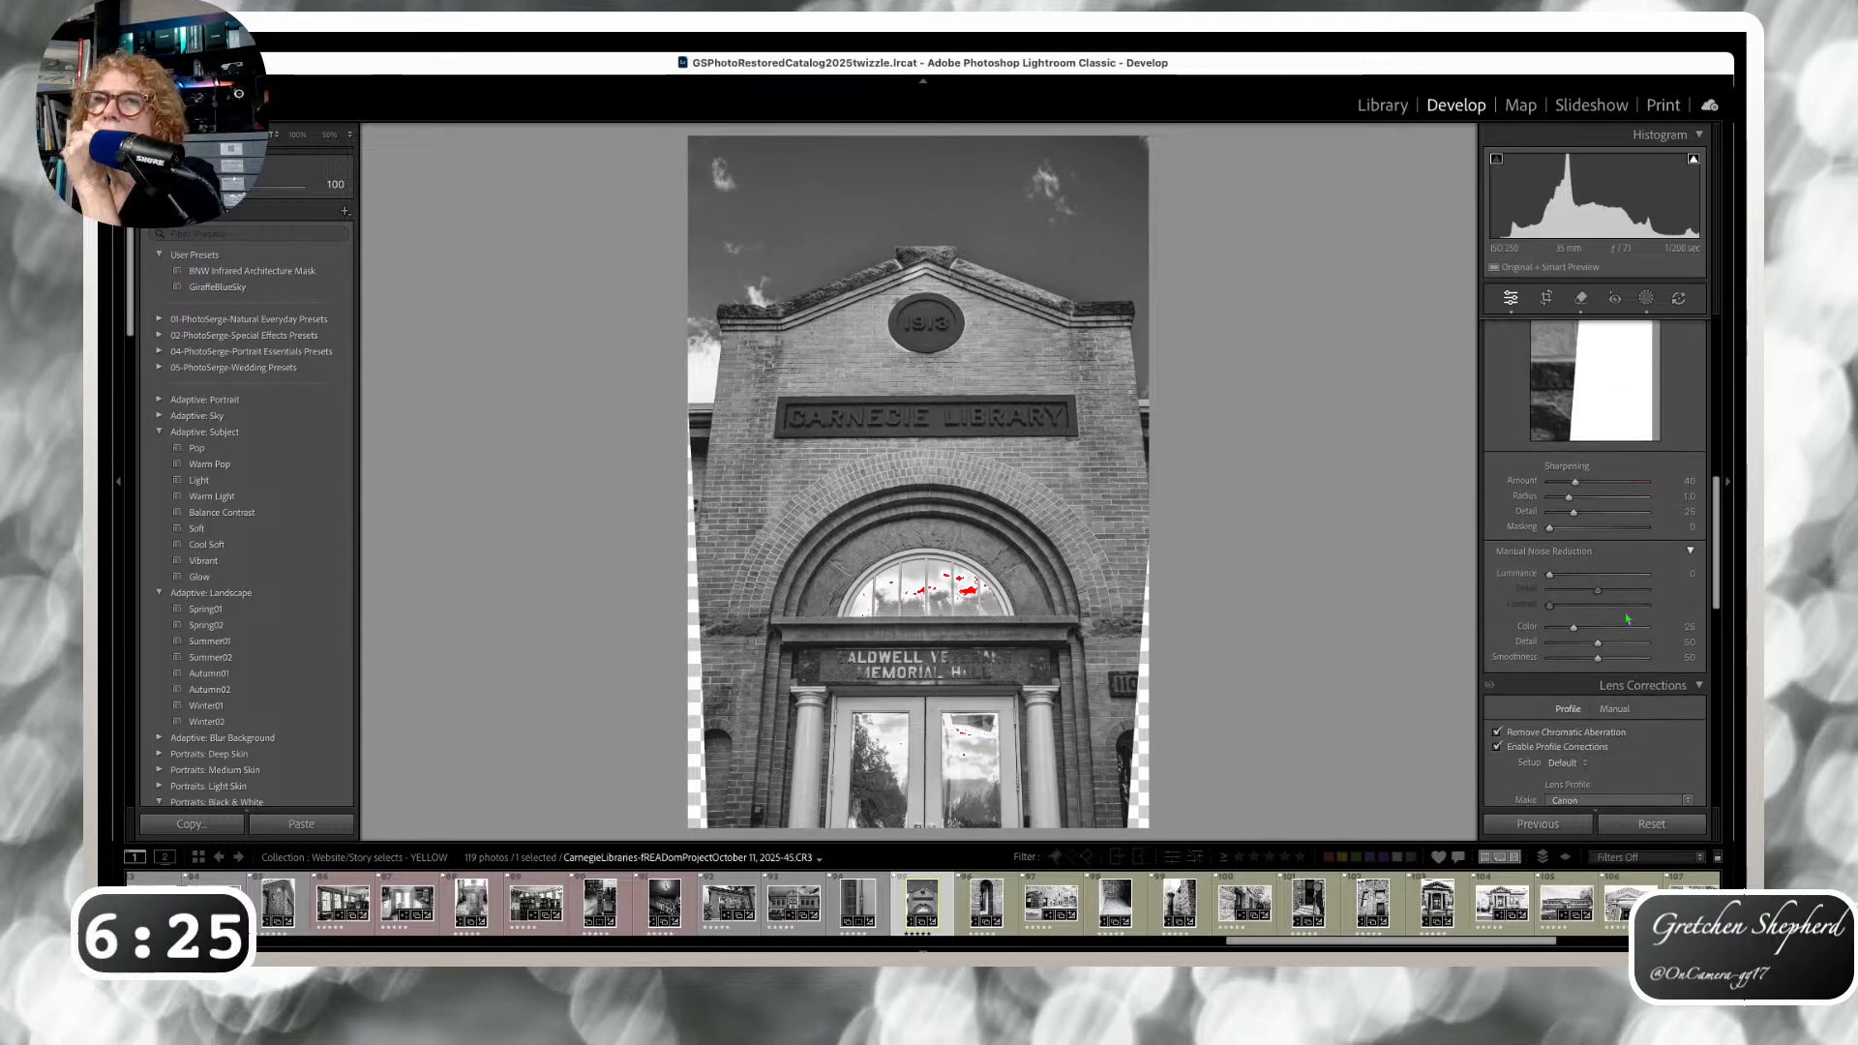
scroll(1627, 618, "down", 8)
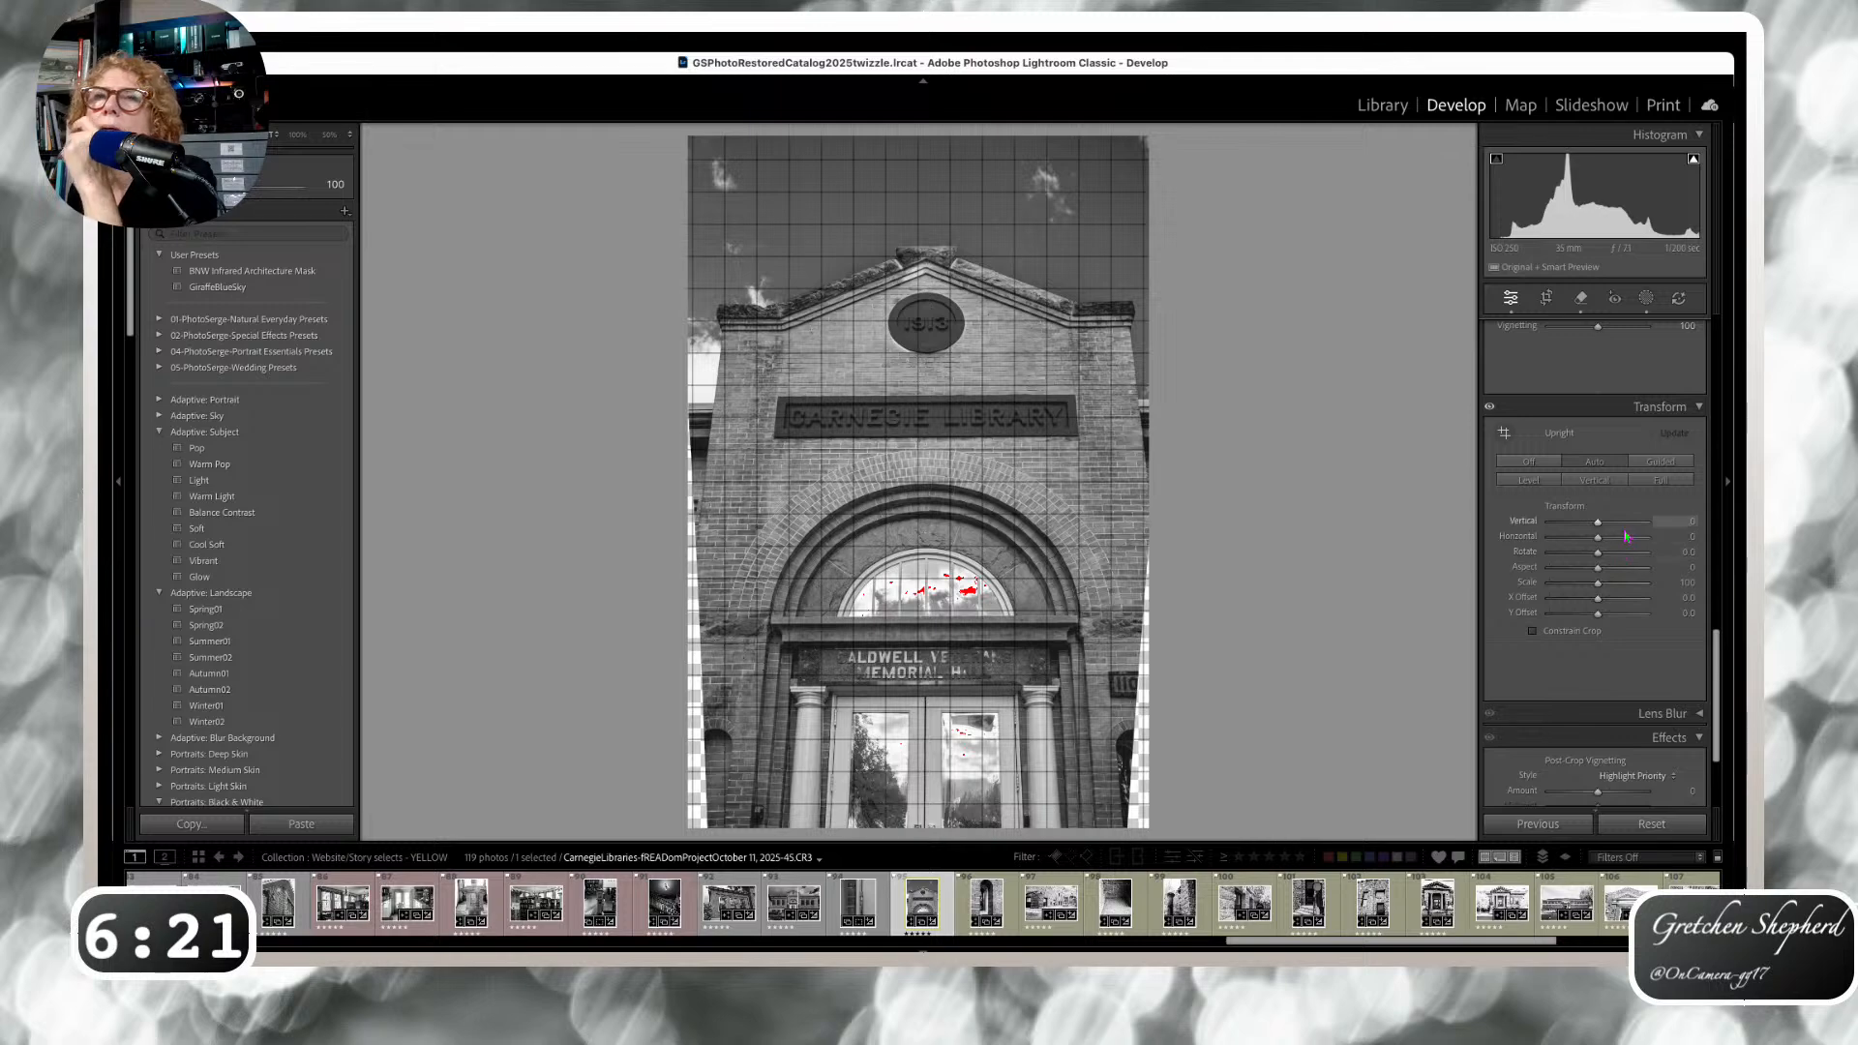
left_click_drag(1601, 524, 1592, 528)
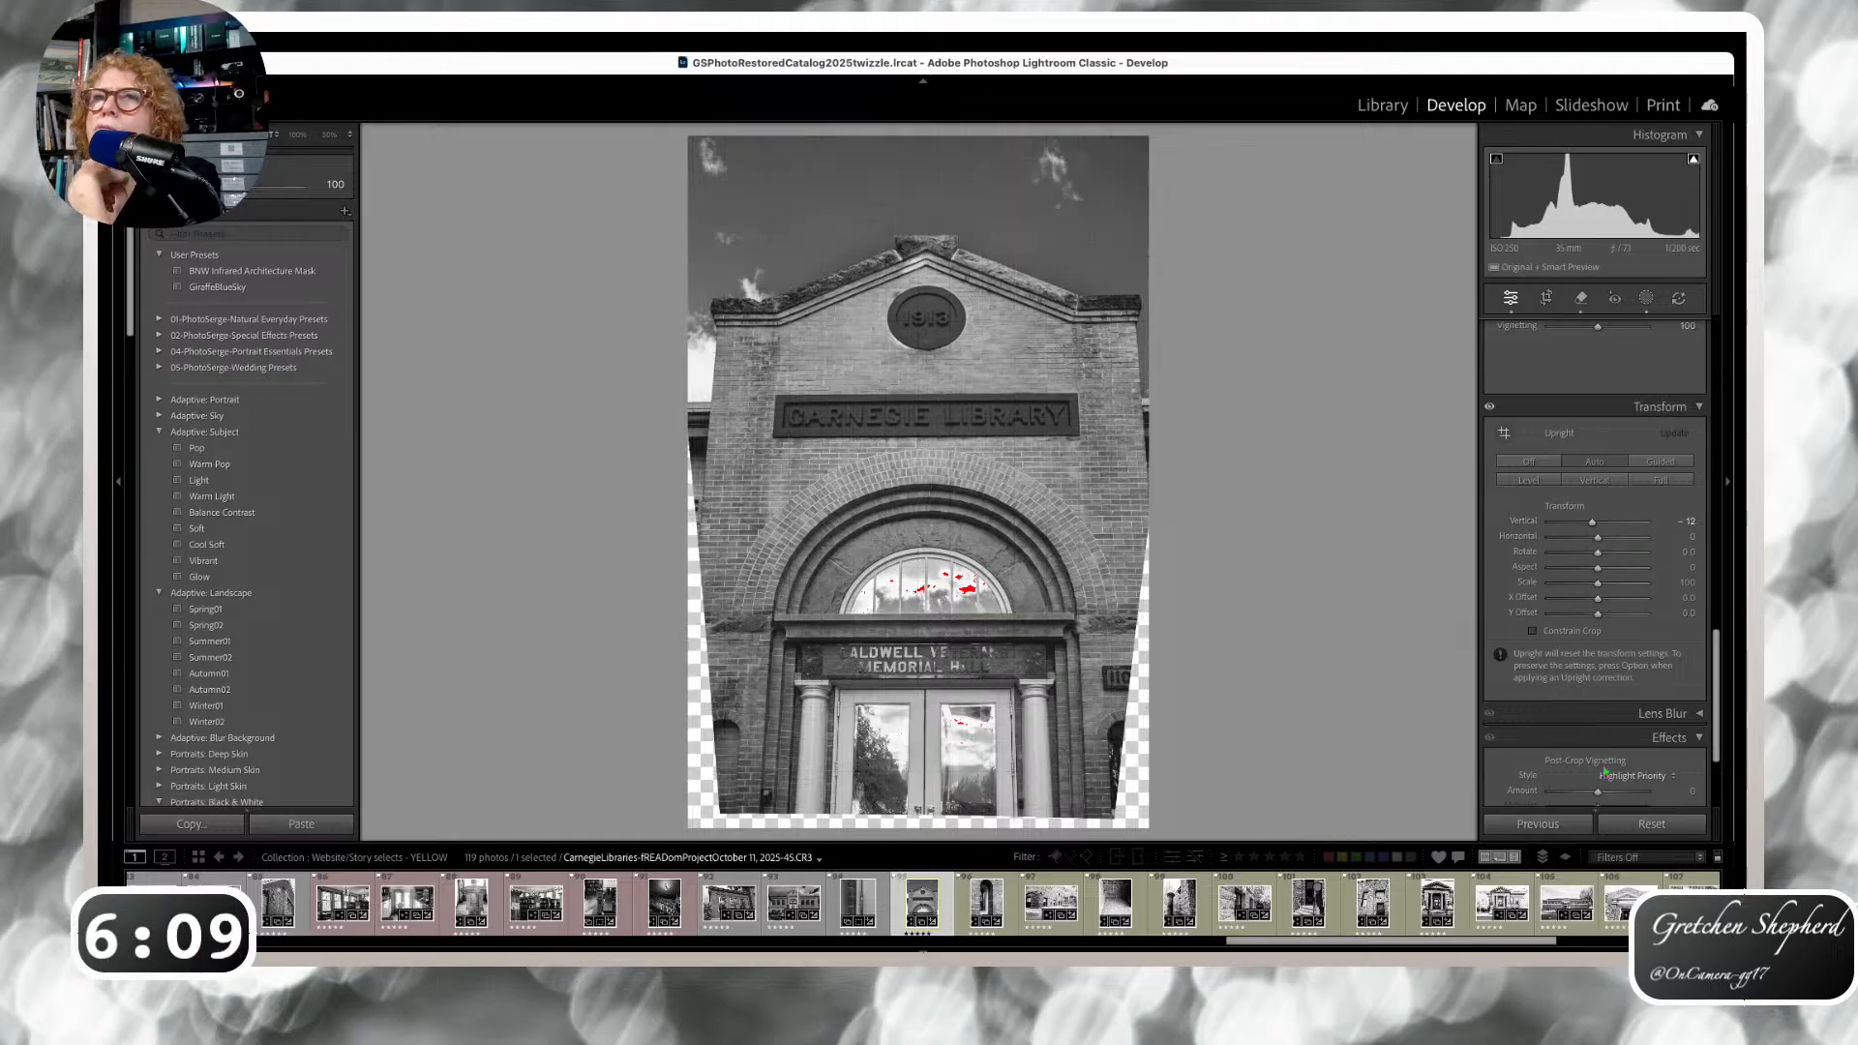
left_click(1533, 630)
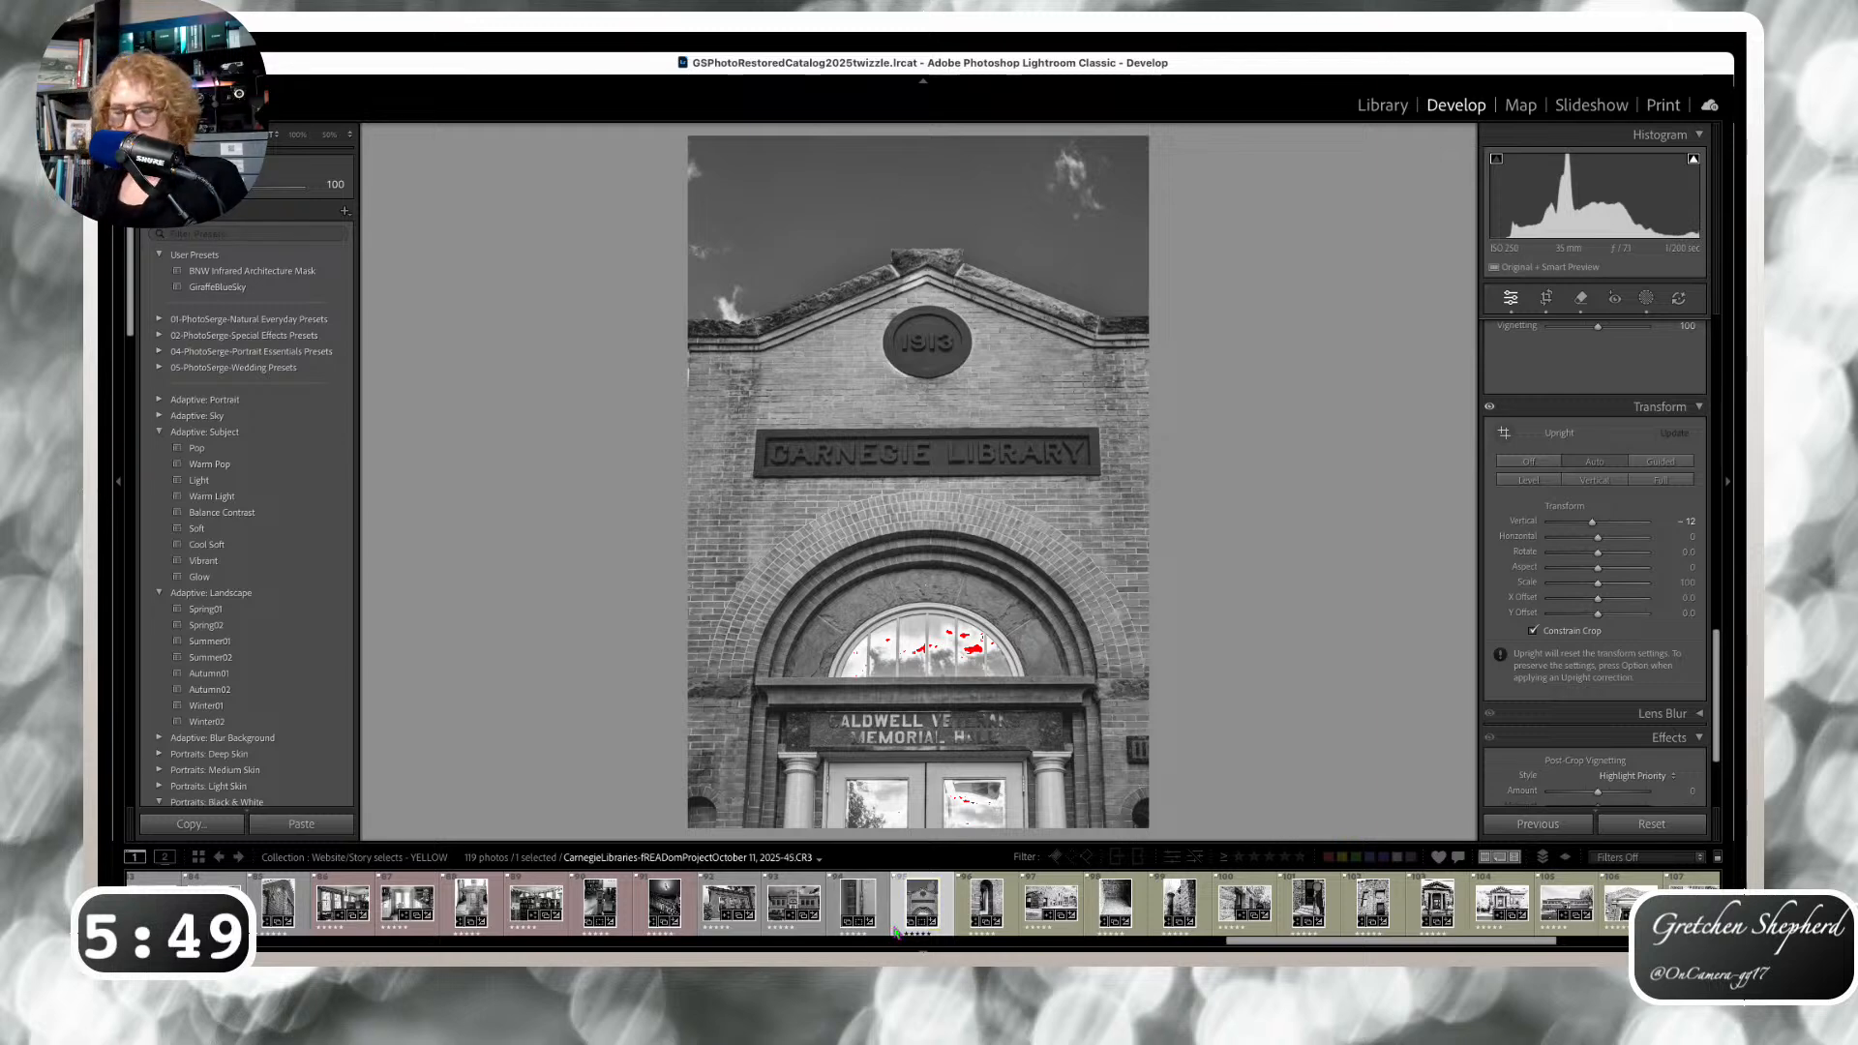
Apply the "BNW Infrared Architecture Mask" preset to the photo of the narrow arched window in the brick wall.
key("Right")
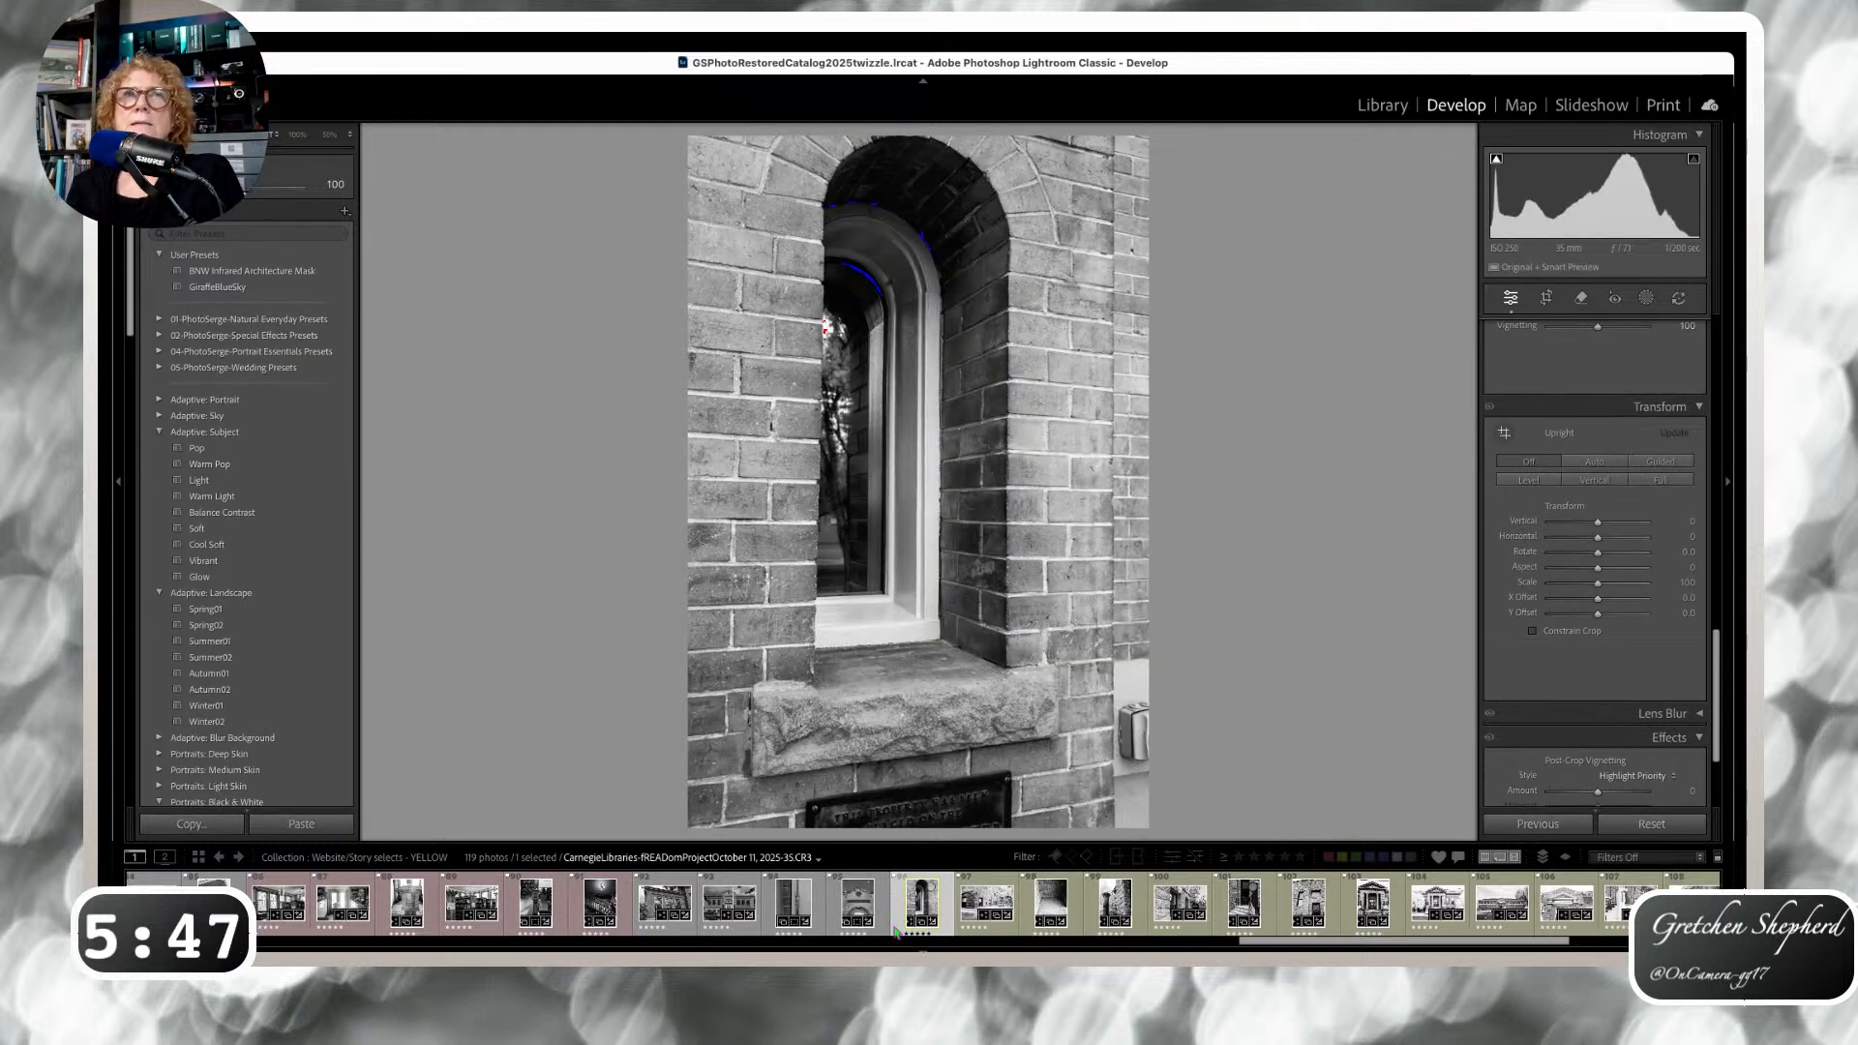
left_click(279, 271)
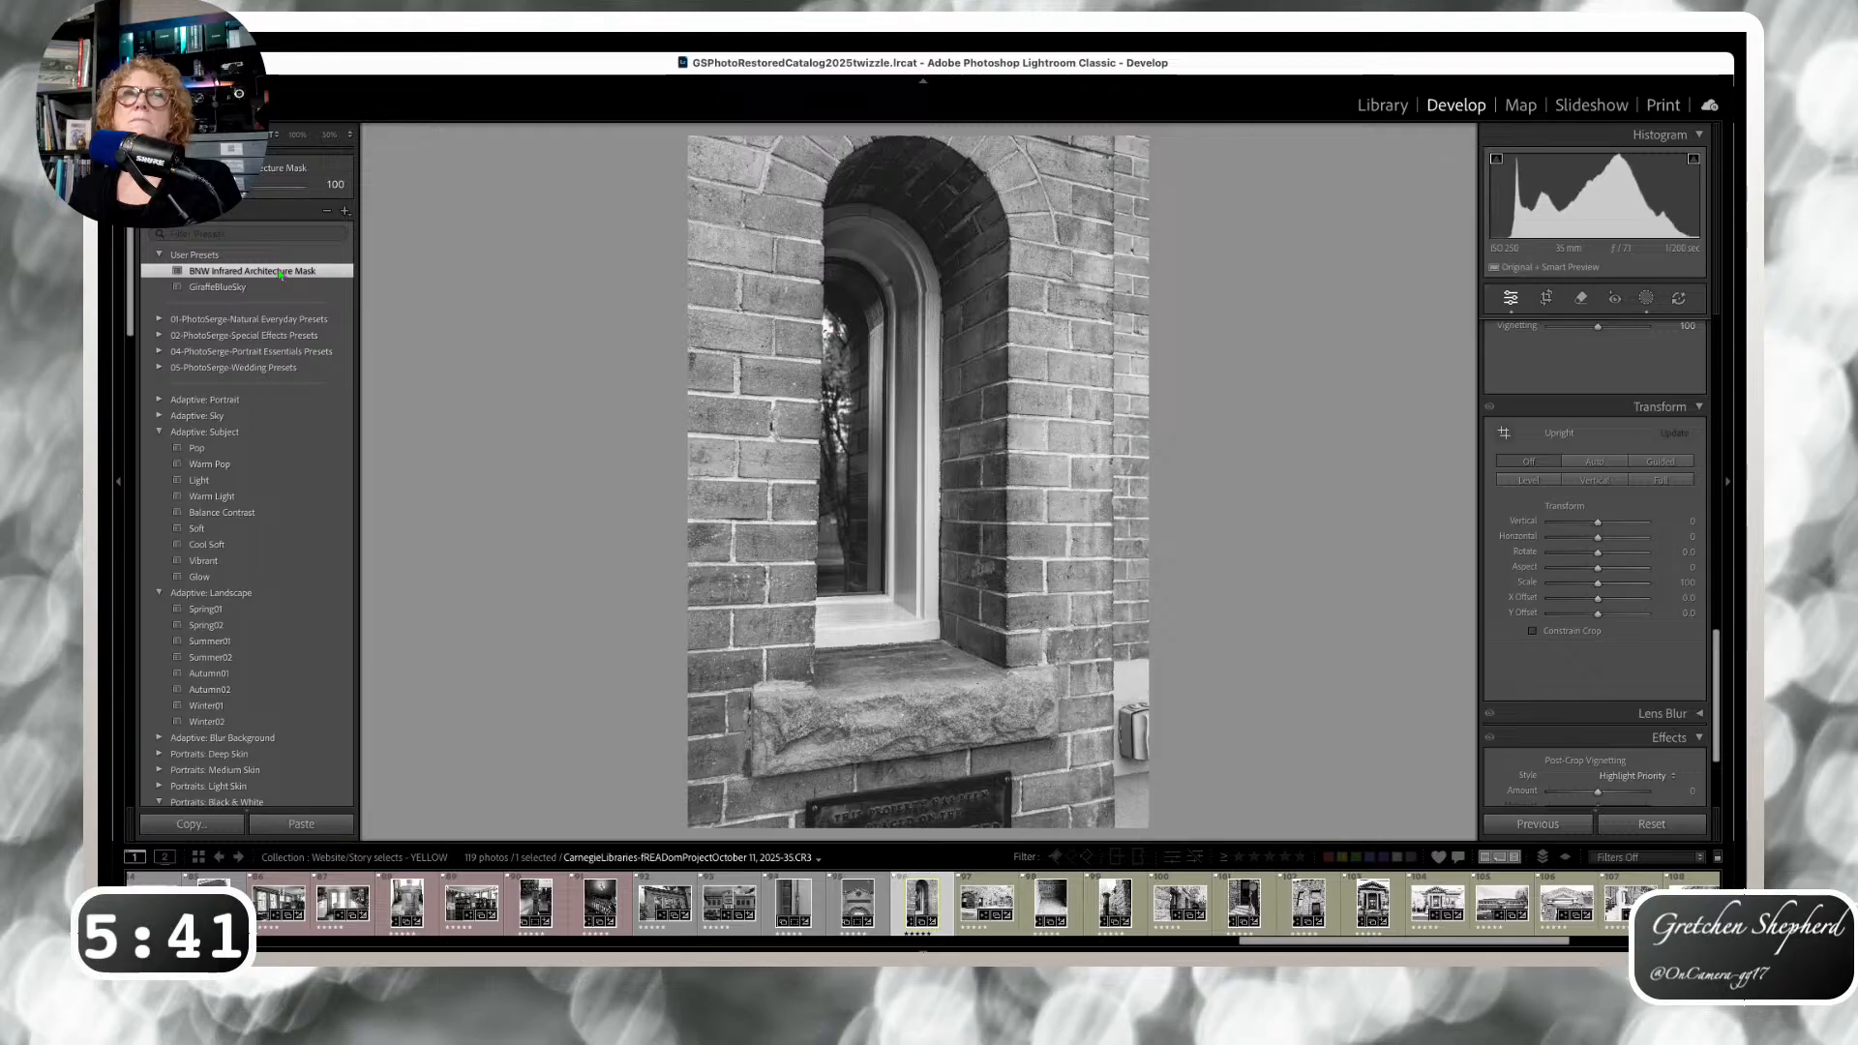
key("Right")
key("Left")
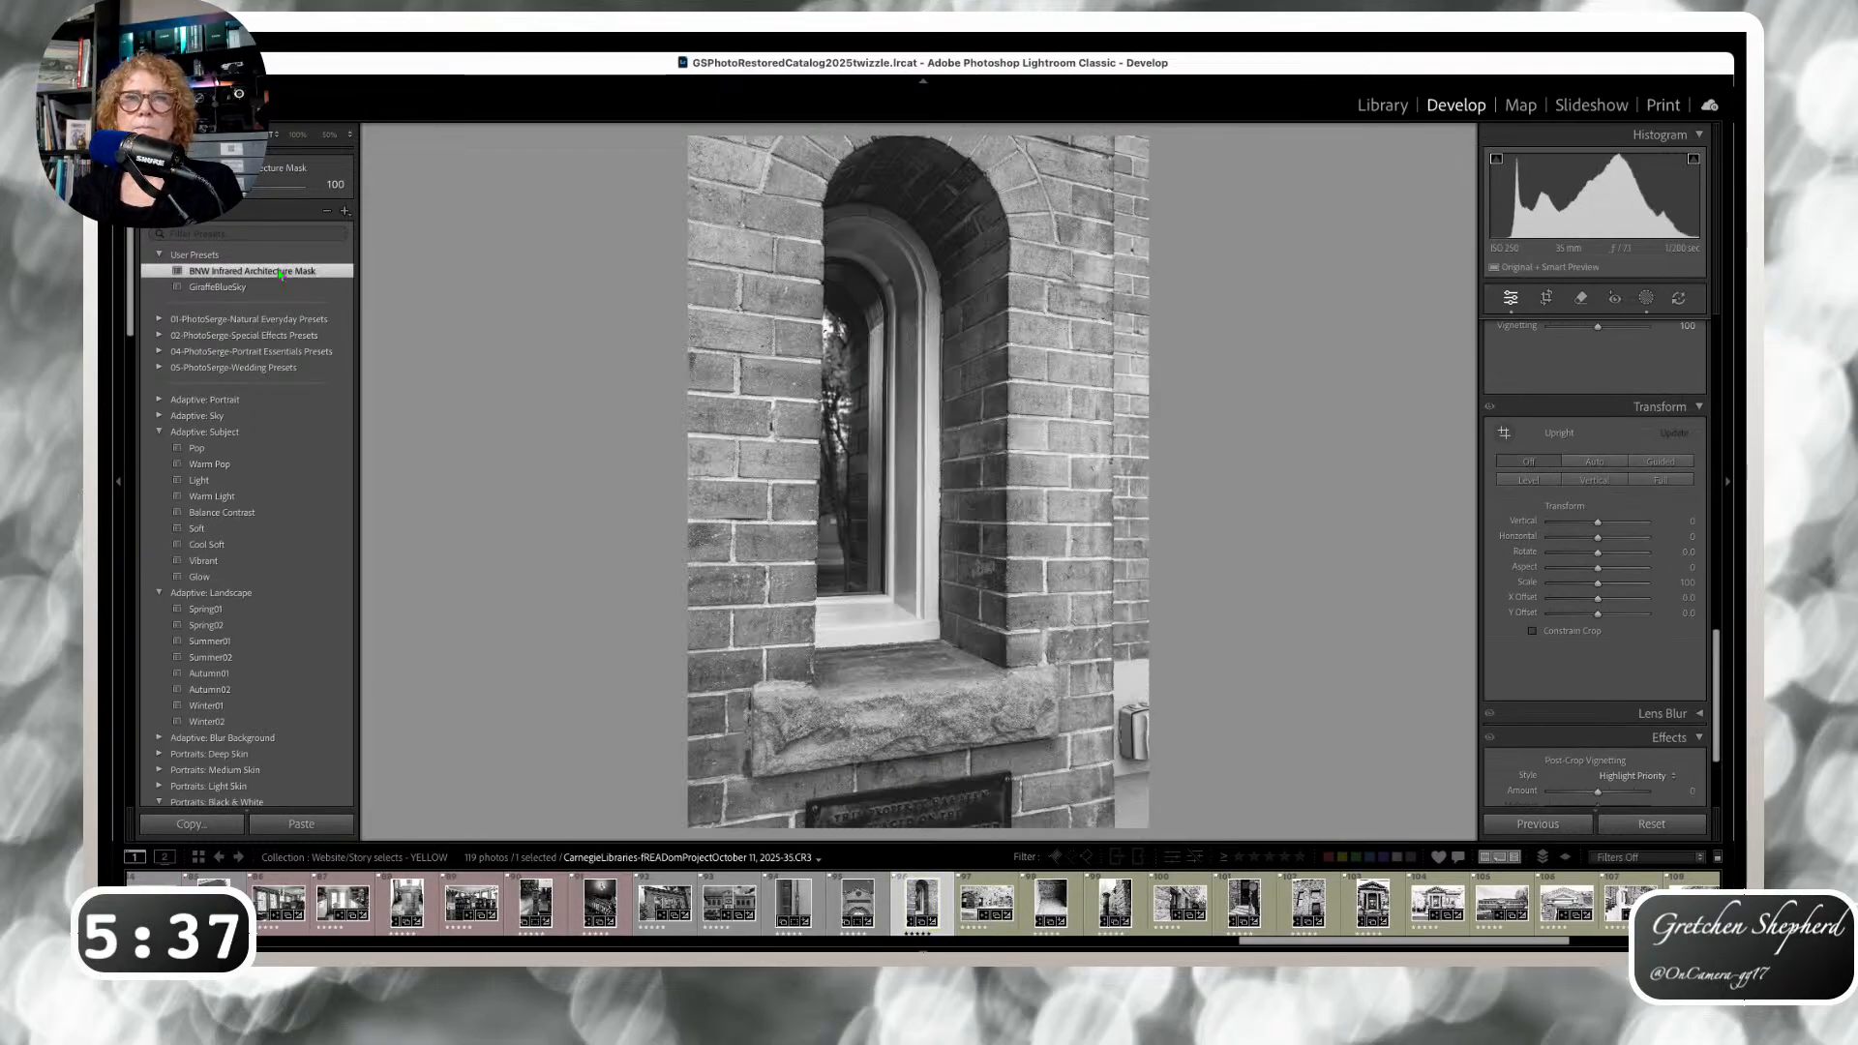
Apply the "BNW Infrared Architecture Mask" preset to the photo of the stone building under leafy branches and open its masks.
key("Right")
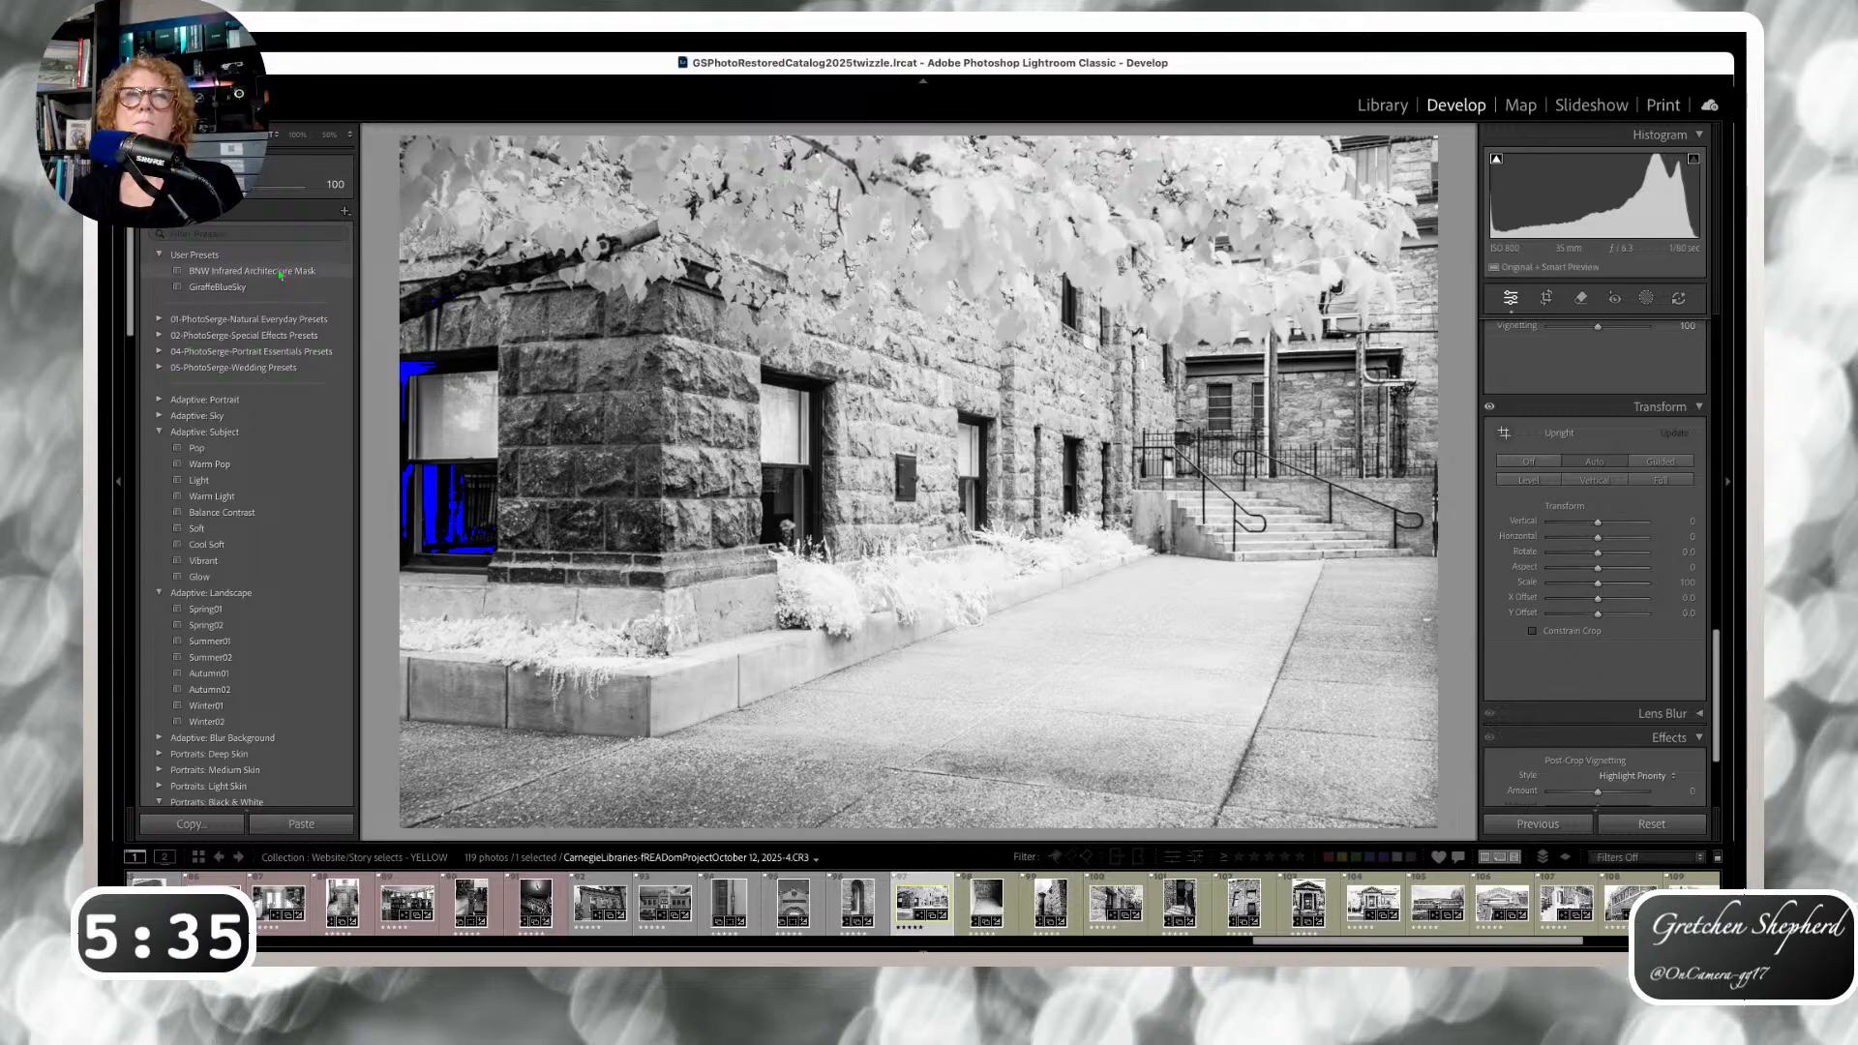
left_click(258, 272)
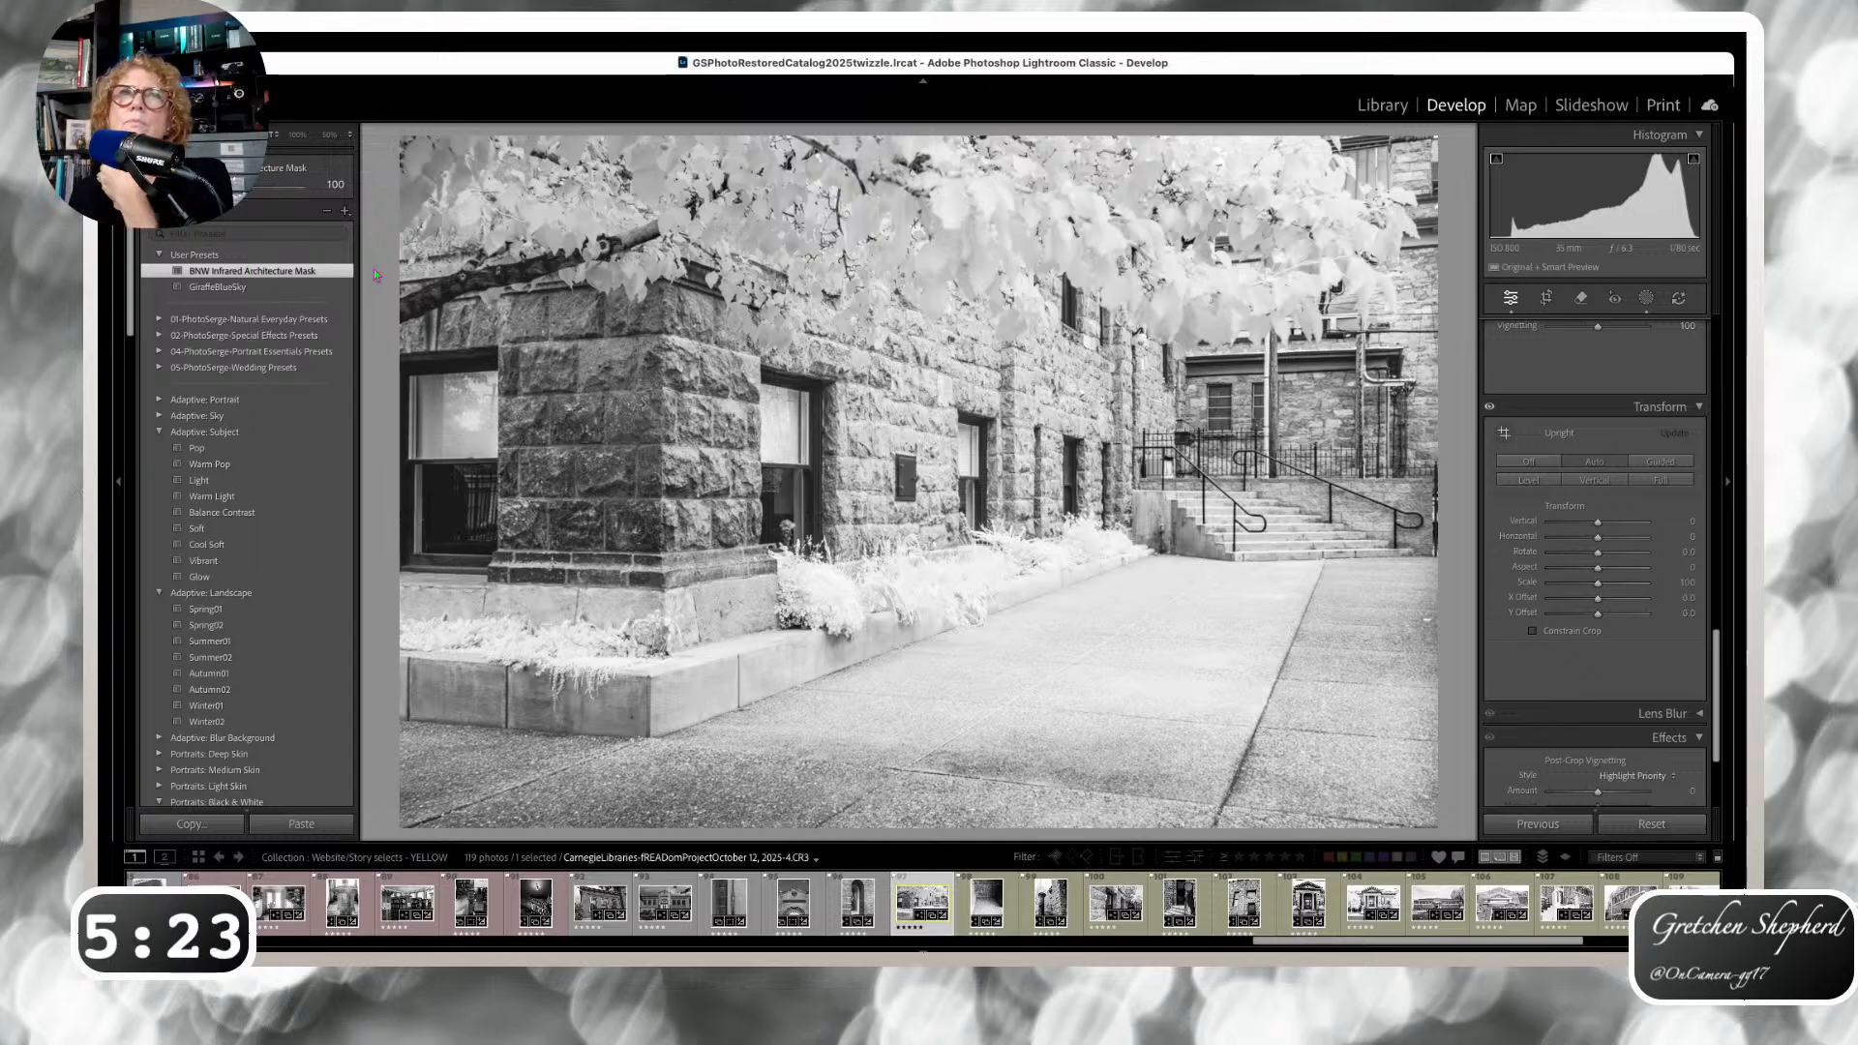
left_click(1646, 299)
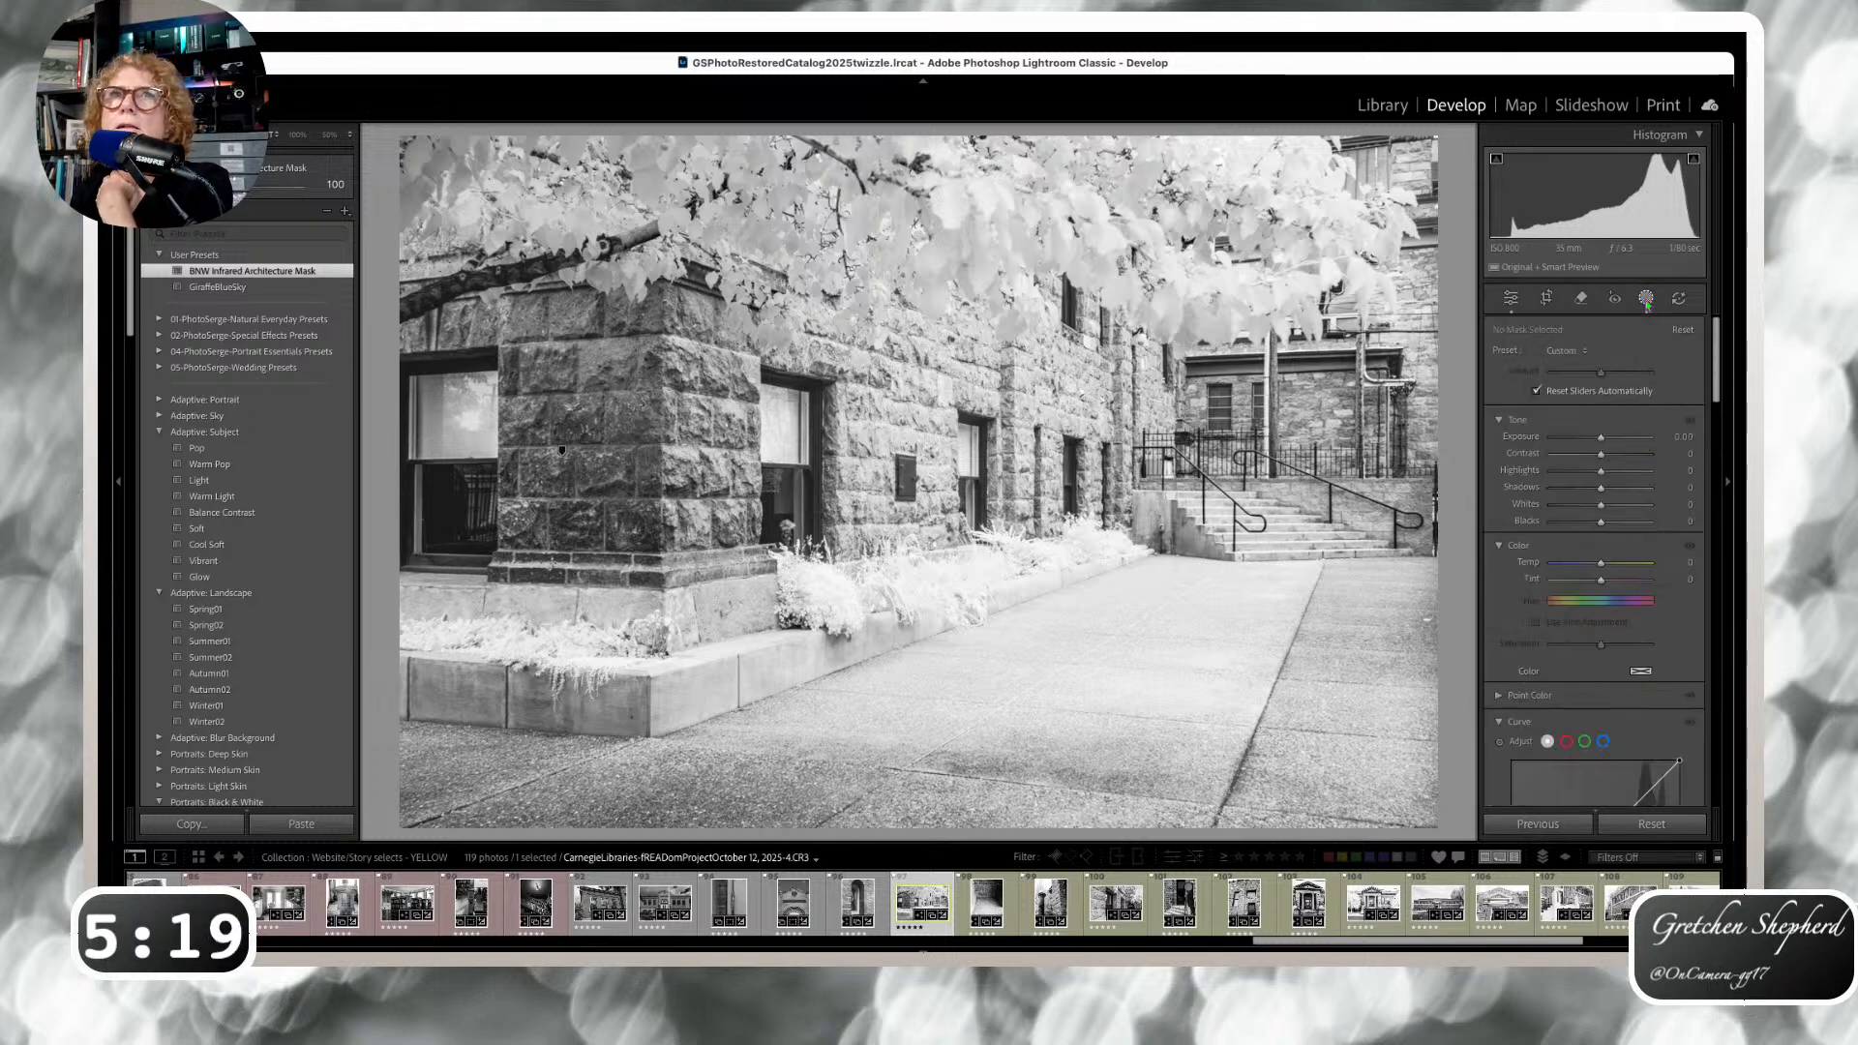
On the stone building photo, add a Landscape selection of Artificial Ground and Vegetation to Mask 1.
mouse_move(1460, 198)
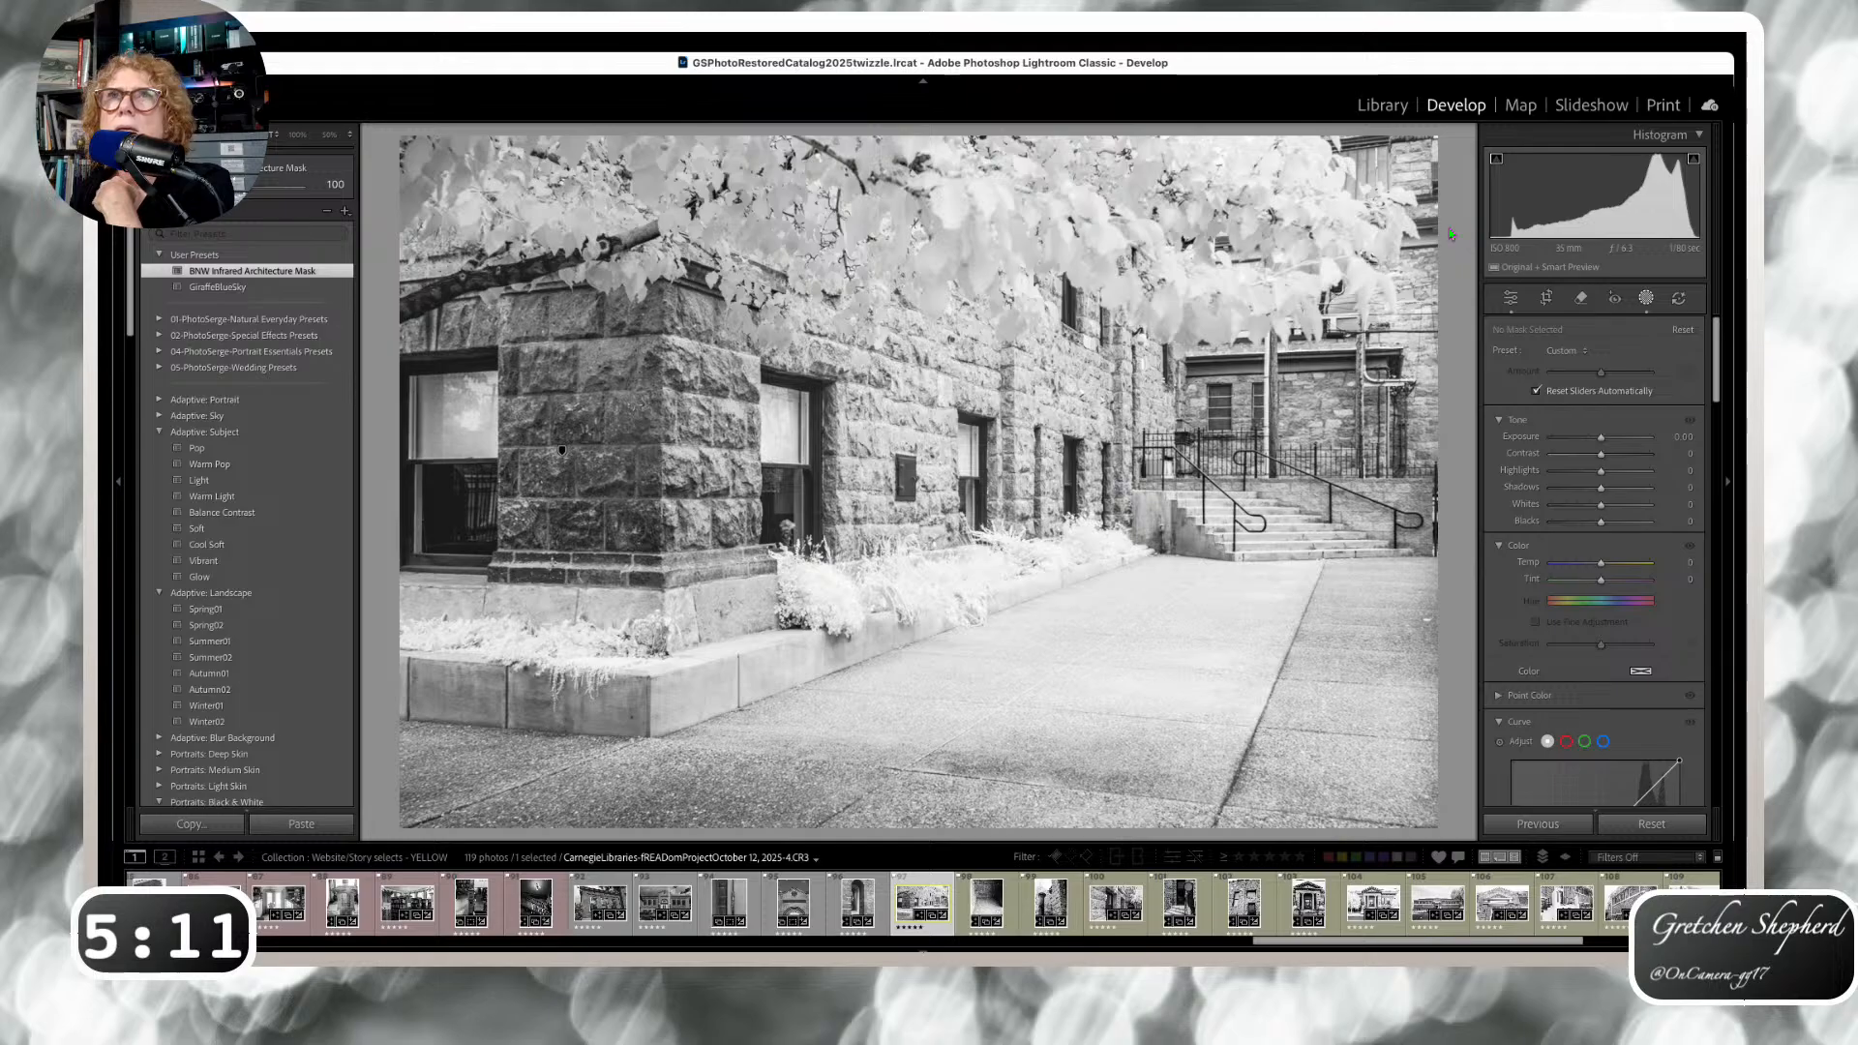
left_click(1456, 195)
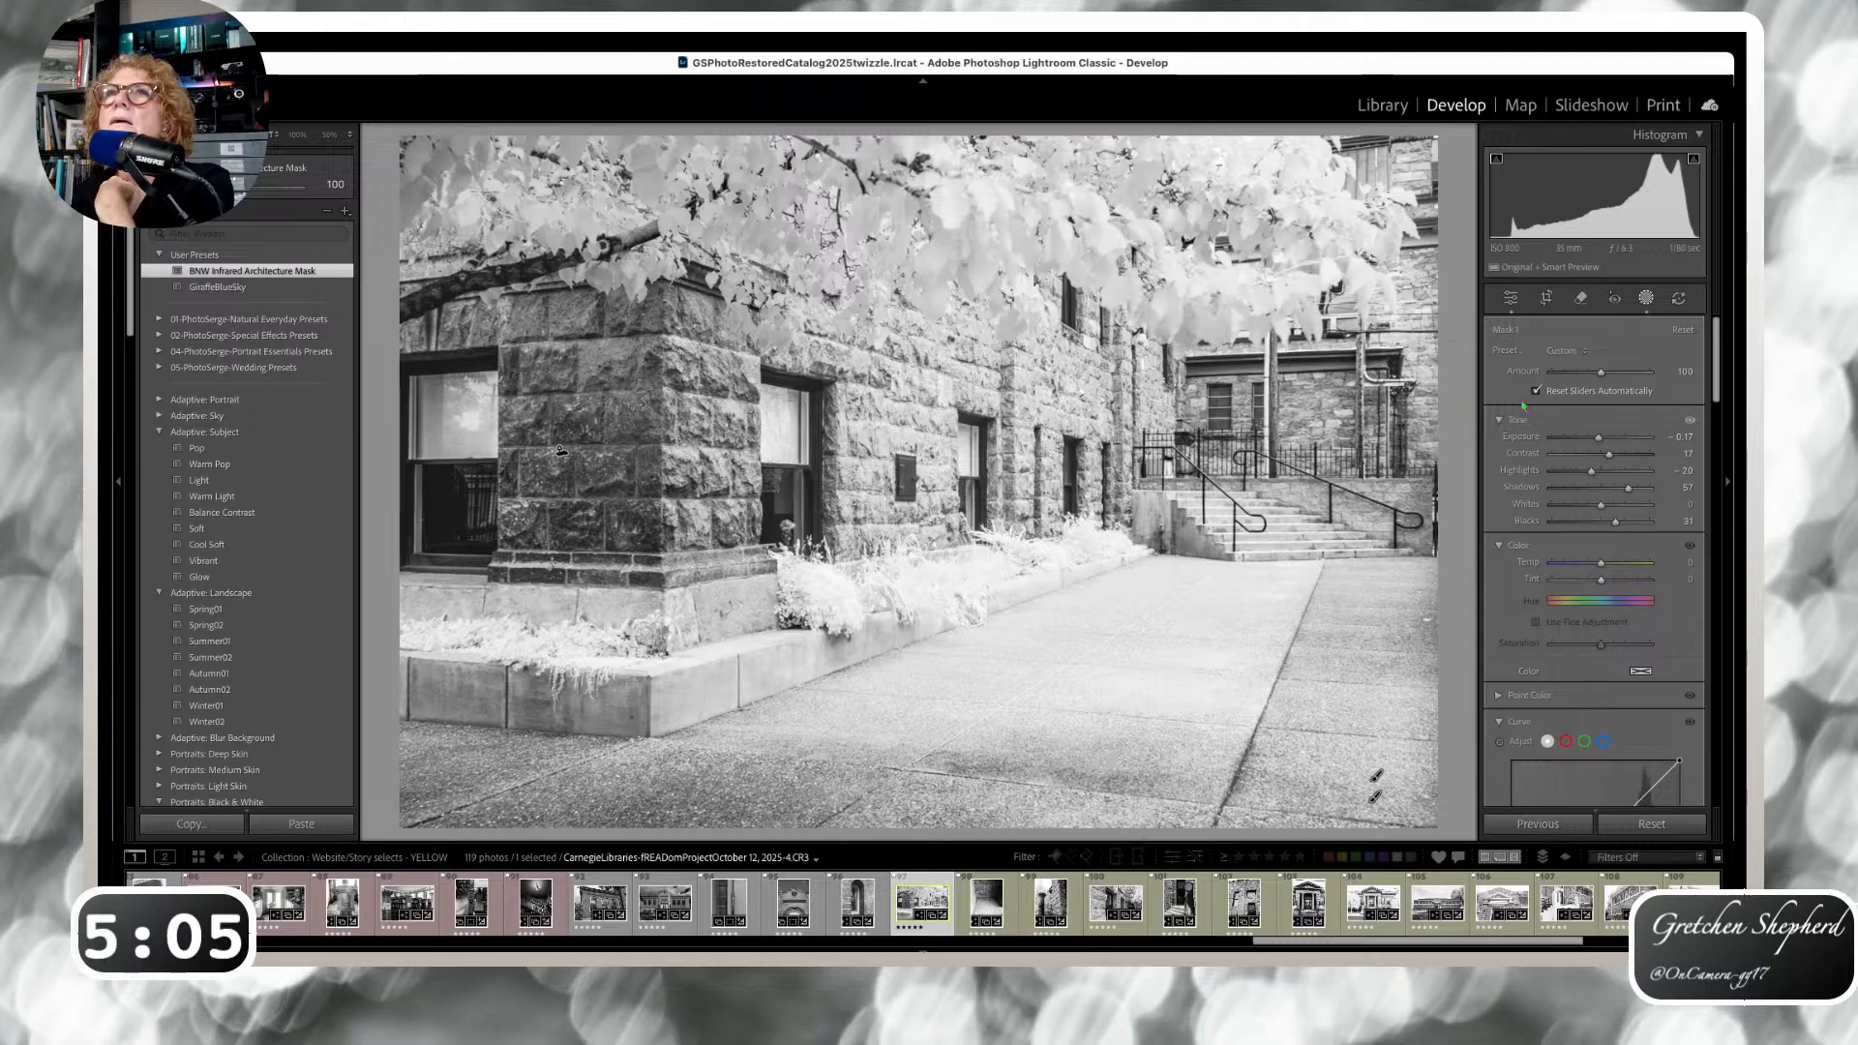
left_click(1436, 423)
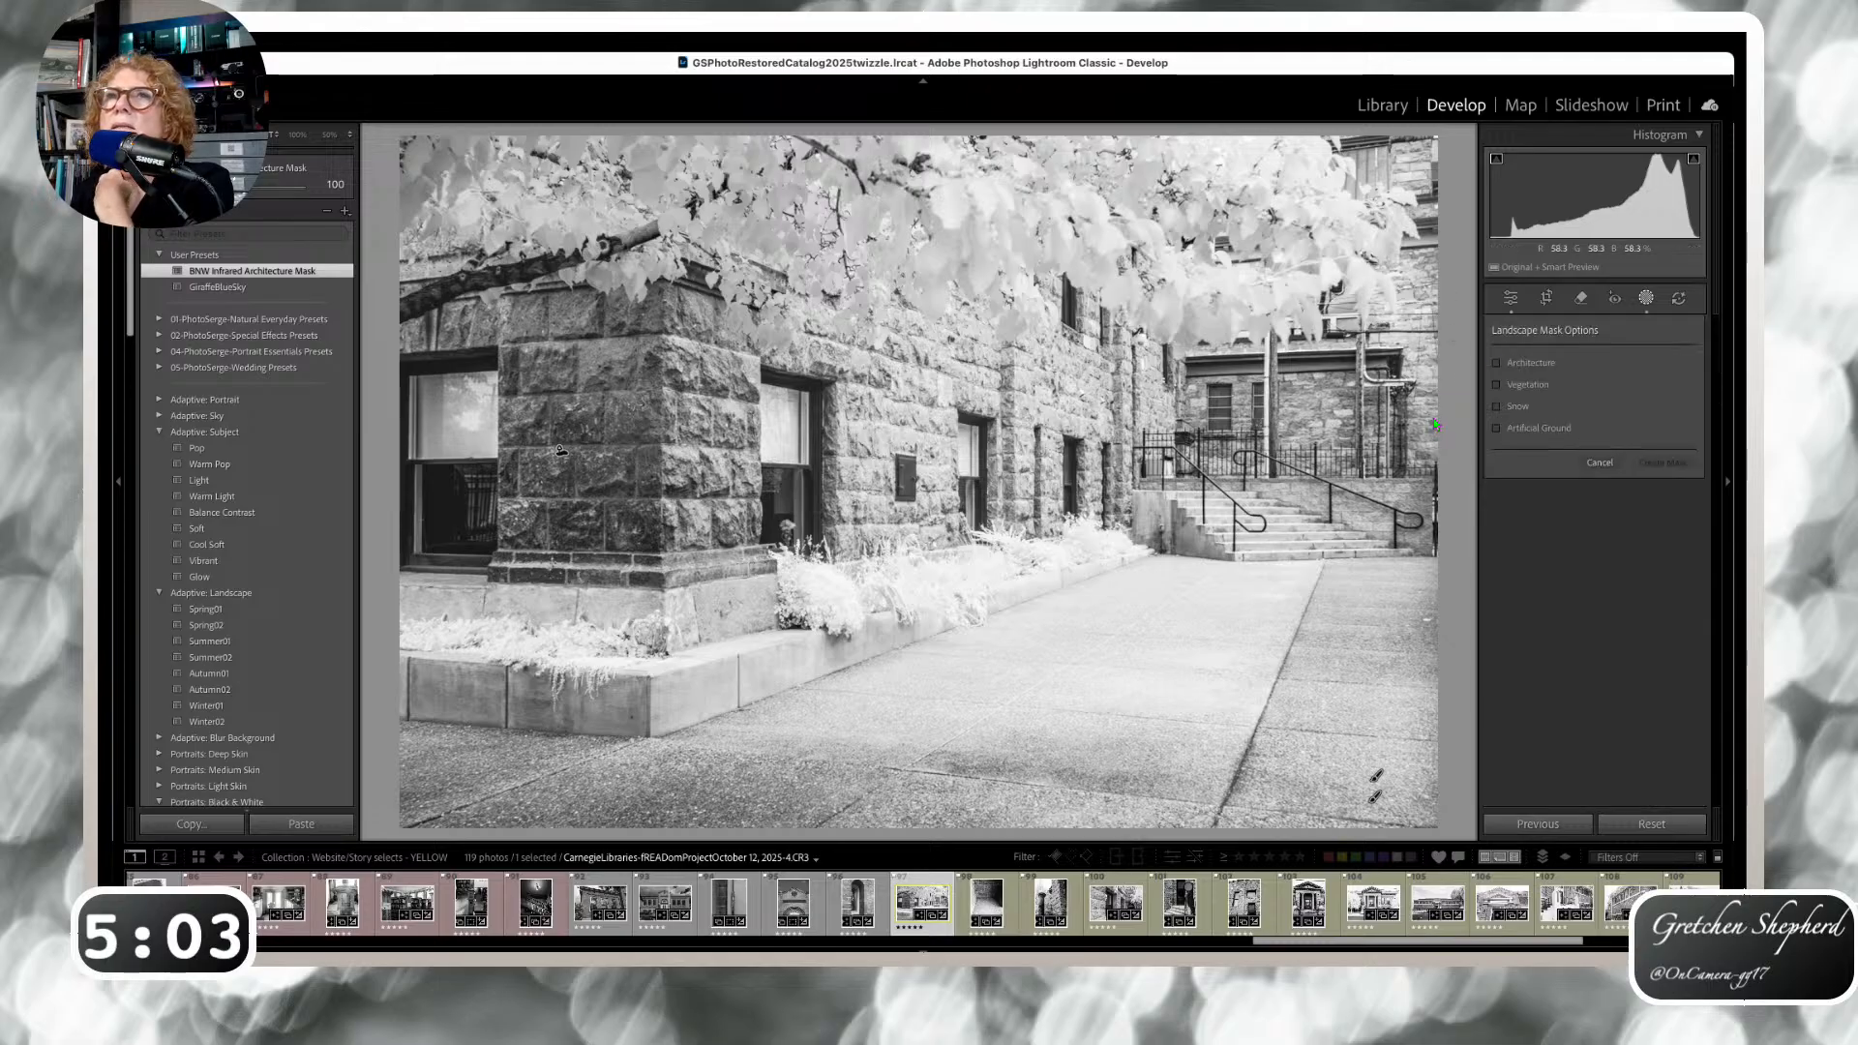
left_click(1499, 428)
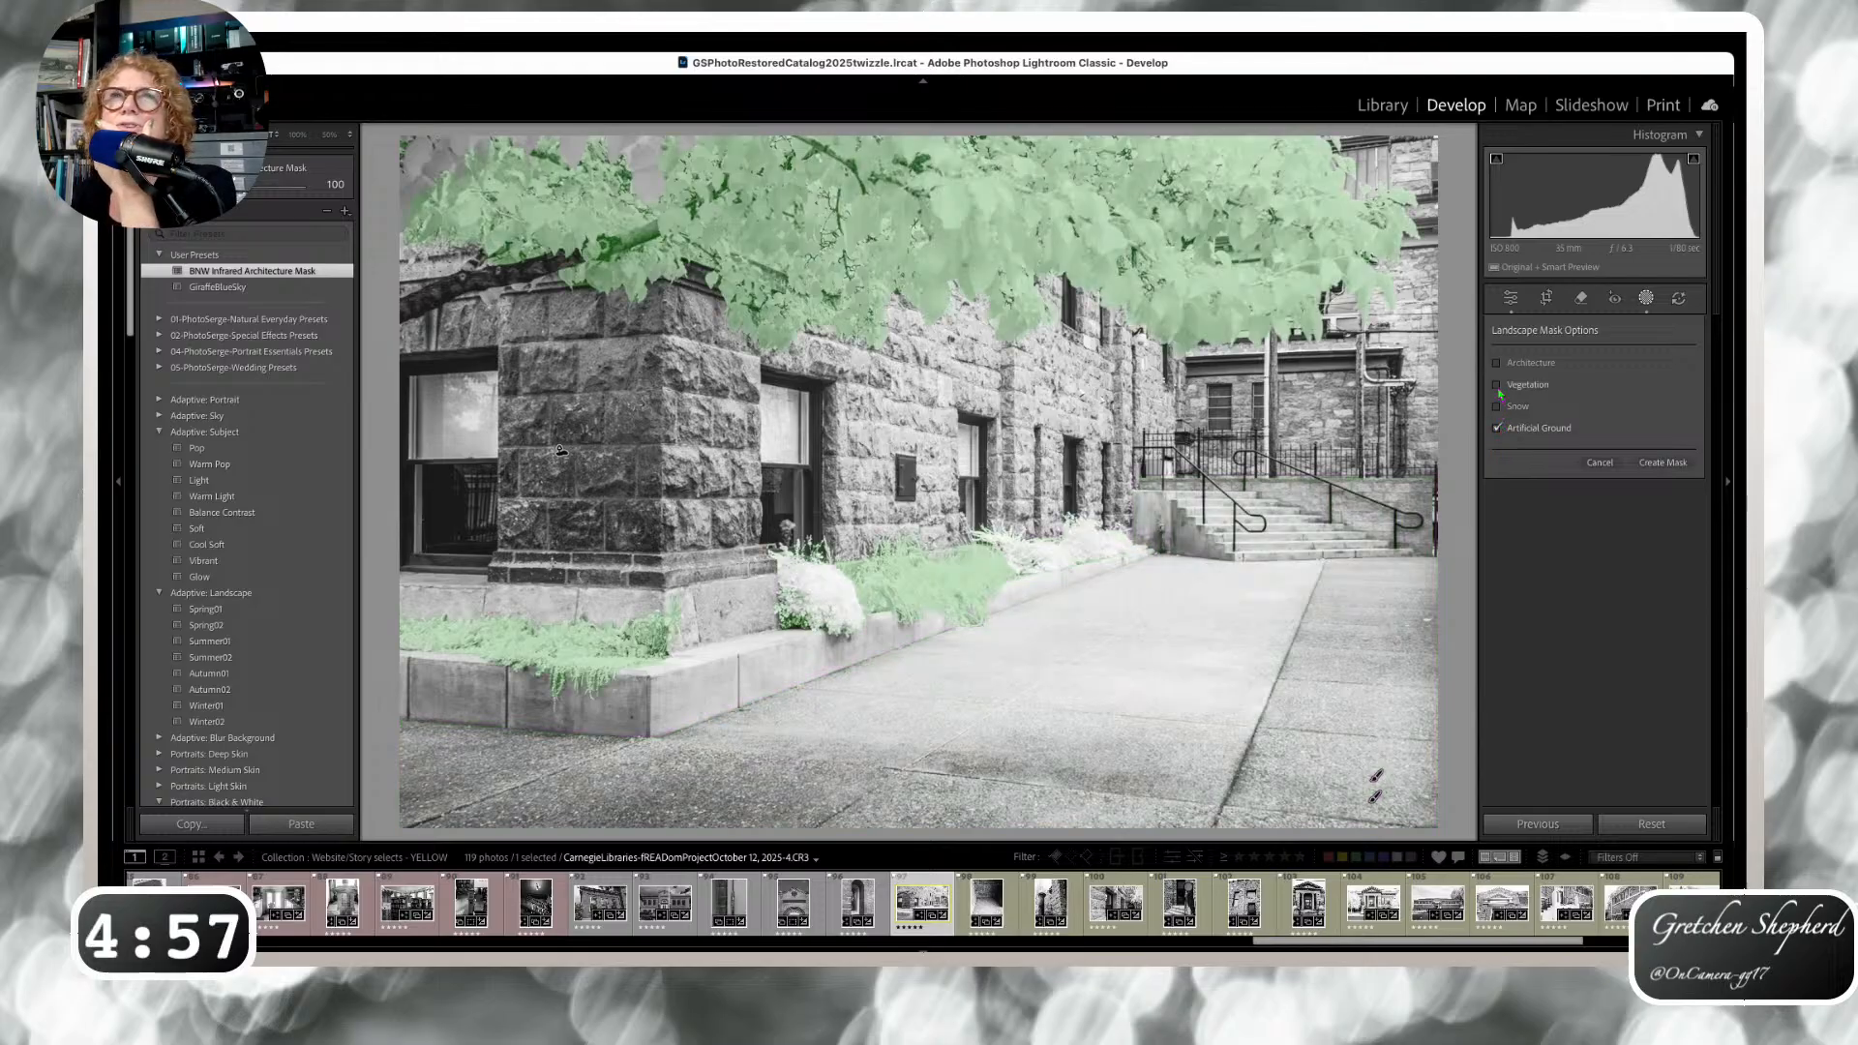
left_click(1498, 385)
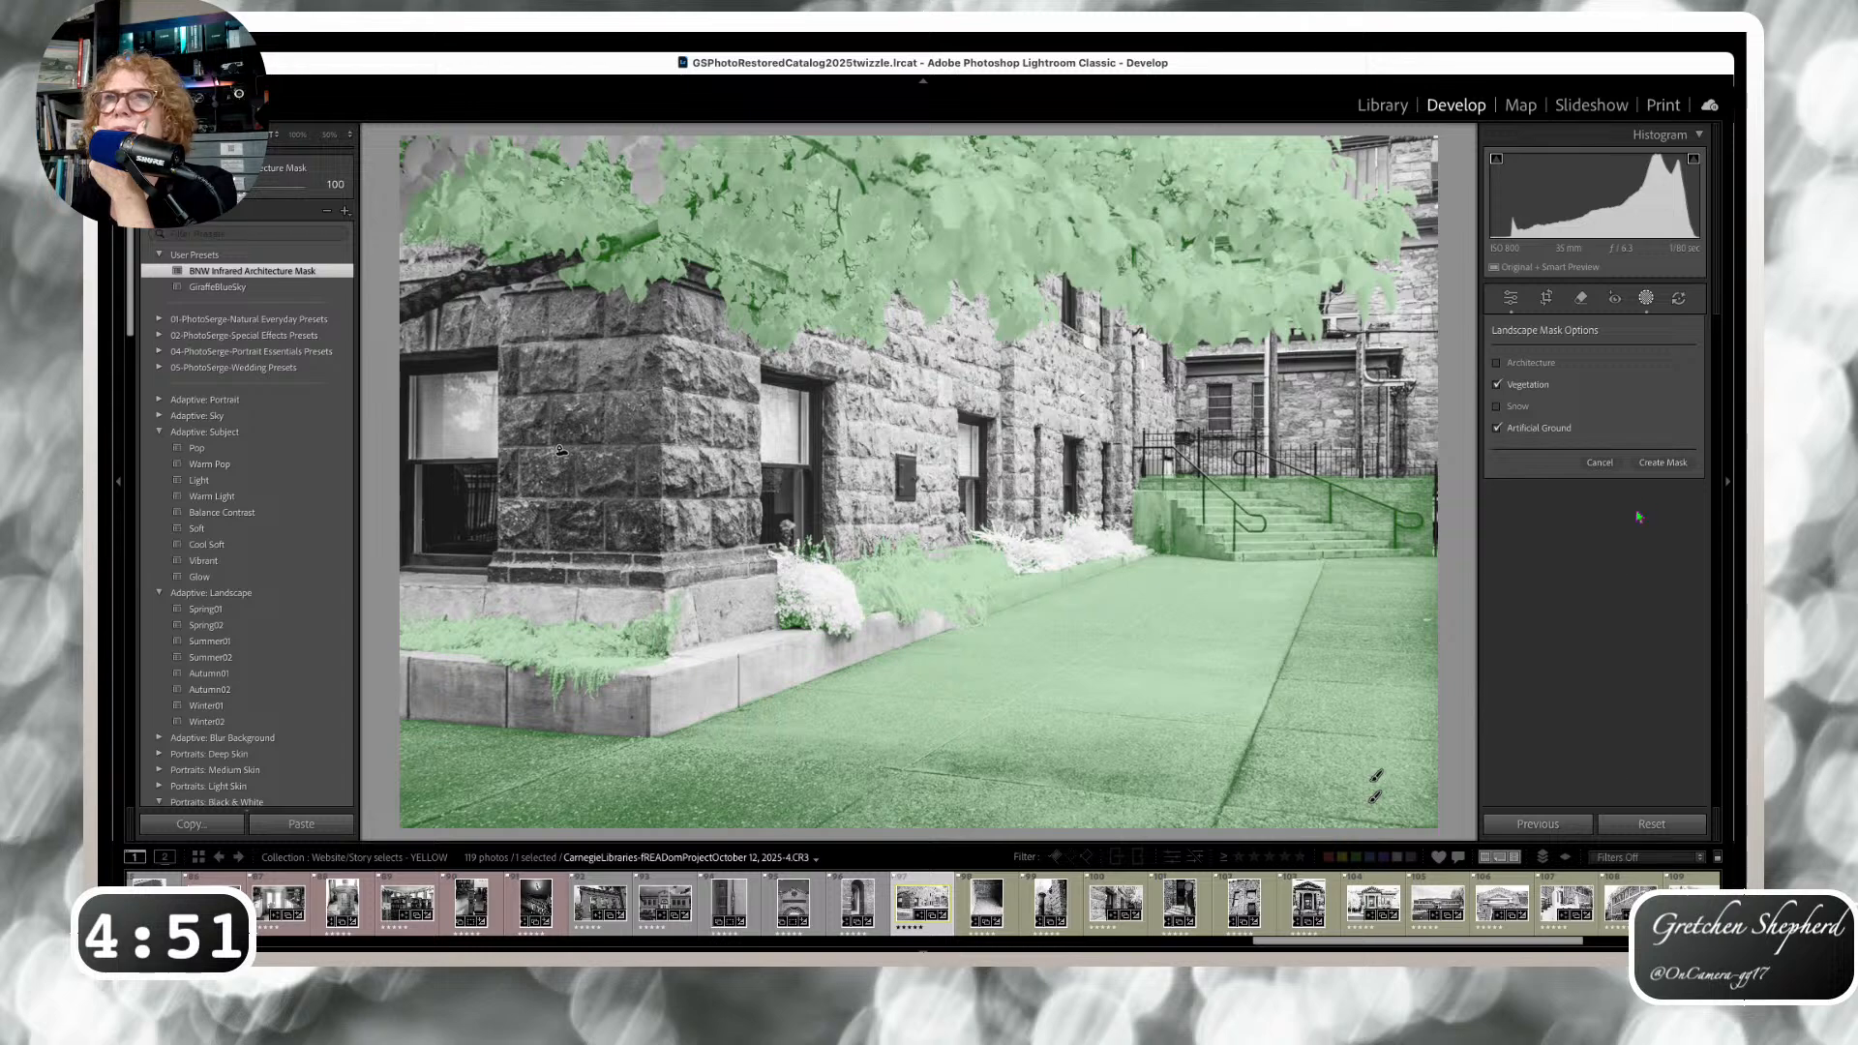
left_click(1654, 464)
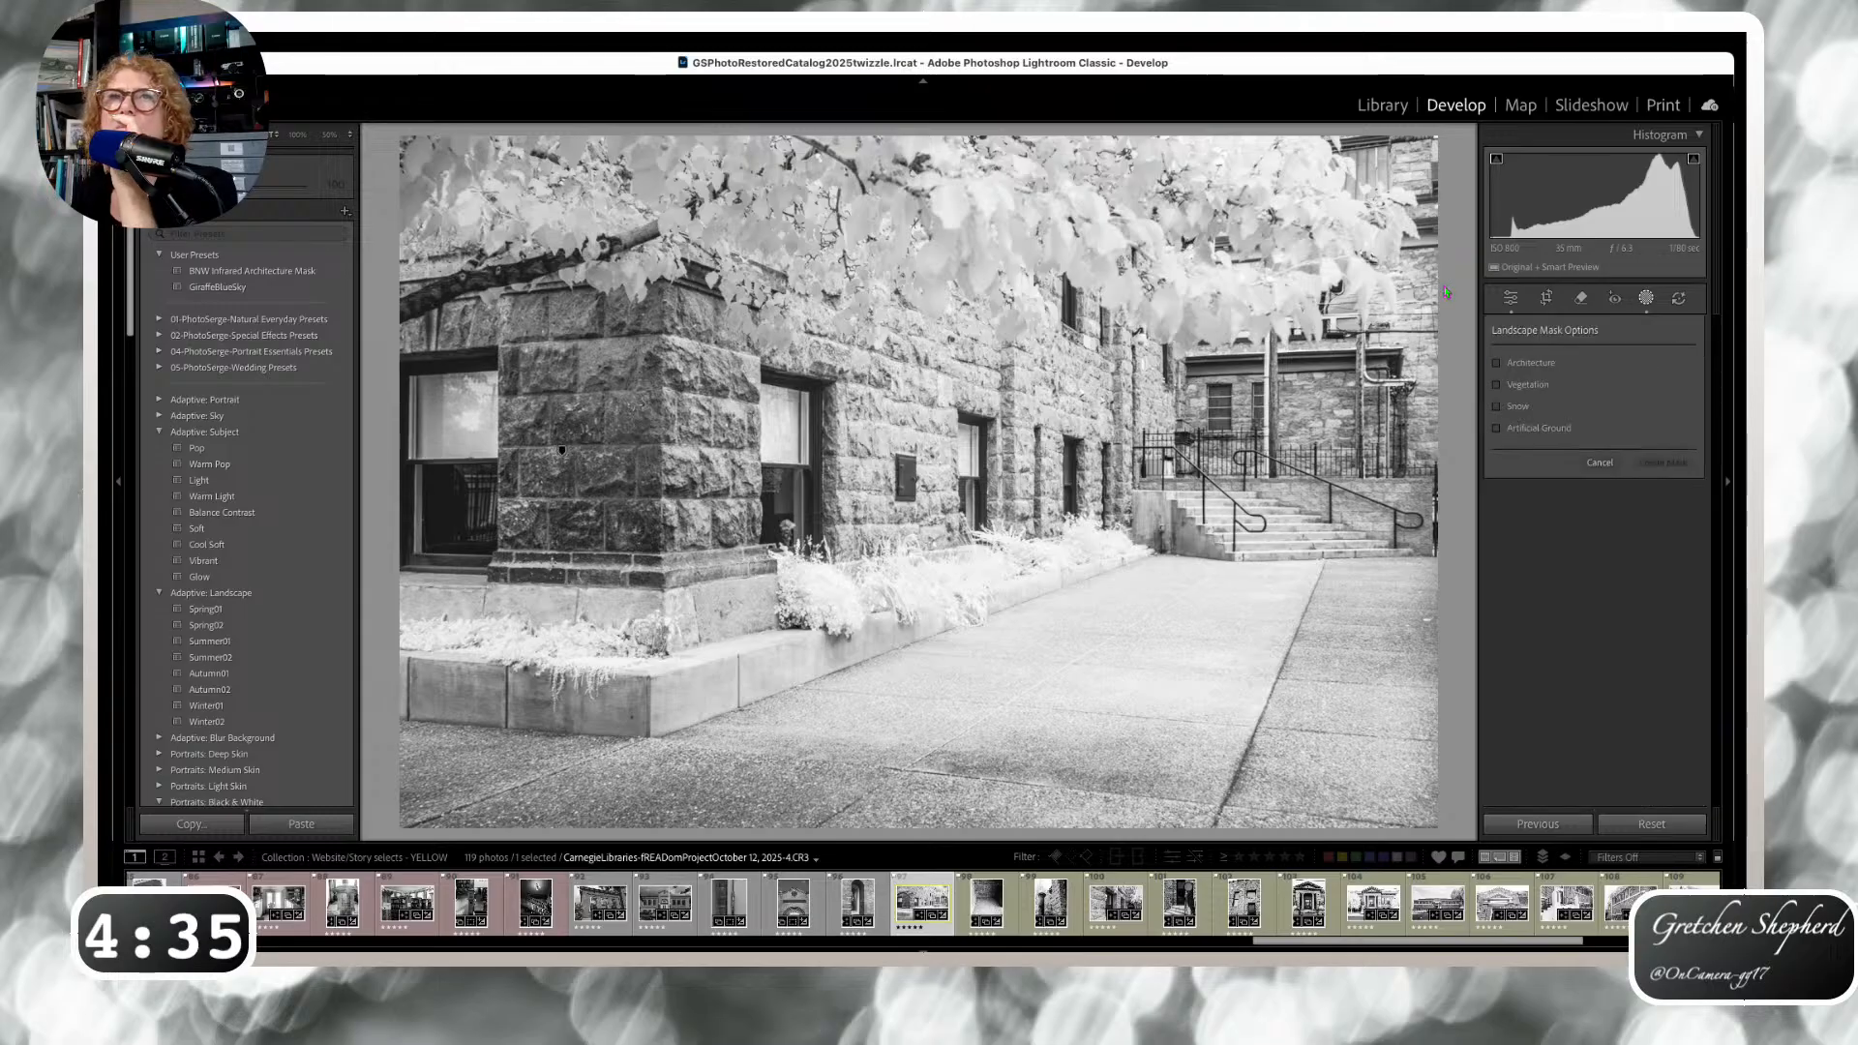
Create a Landscape mask of the Artificial Ground and set its Highlights to about -80 and Shadows to about -40.
left_click(1498, 428)
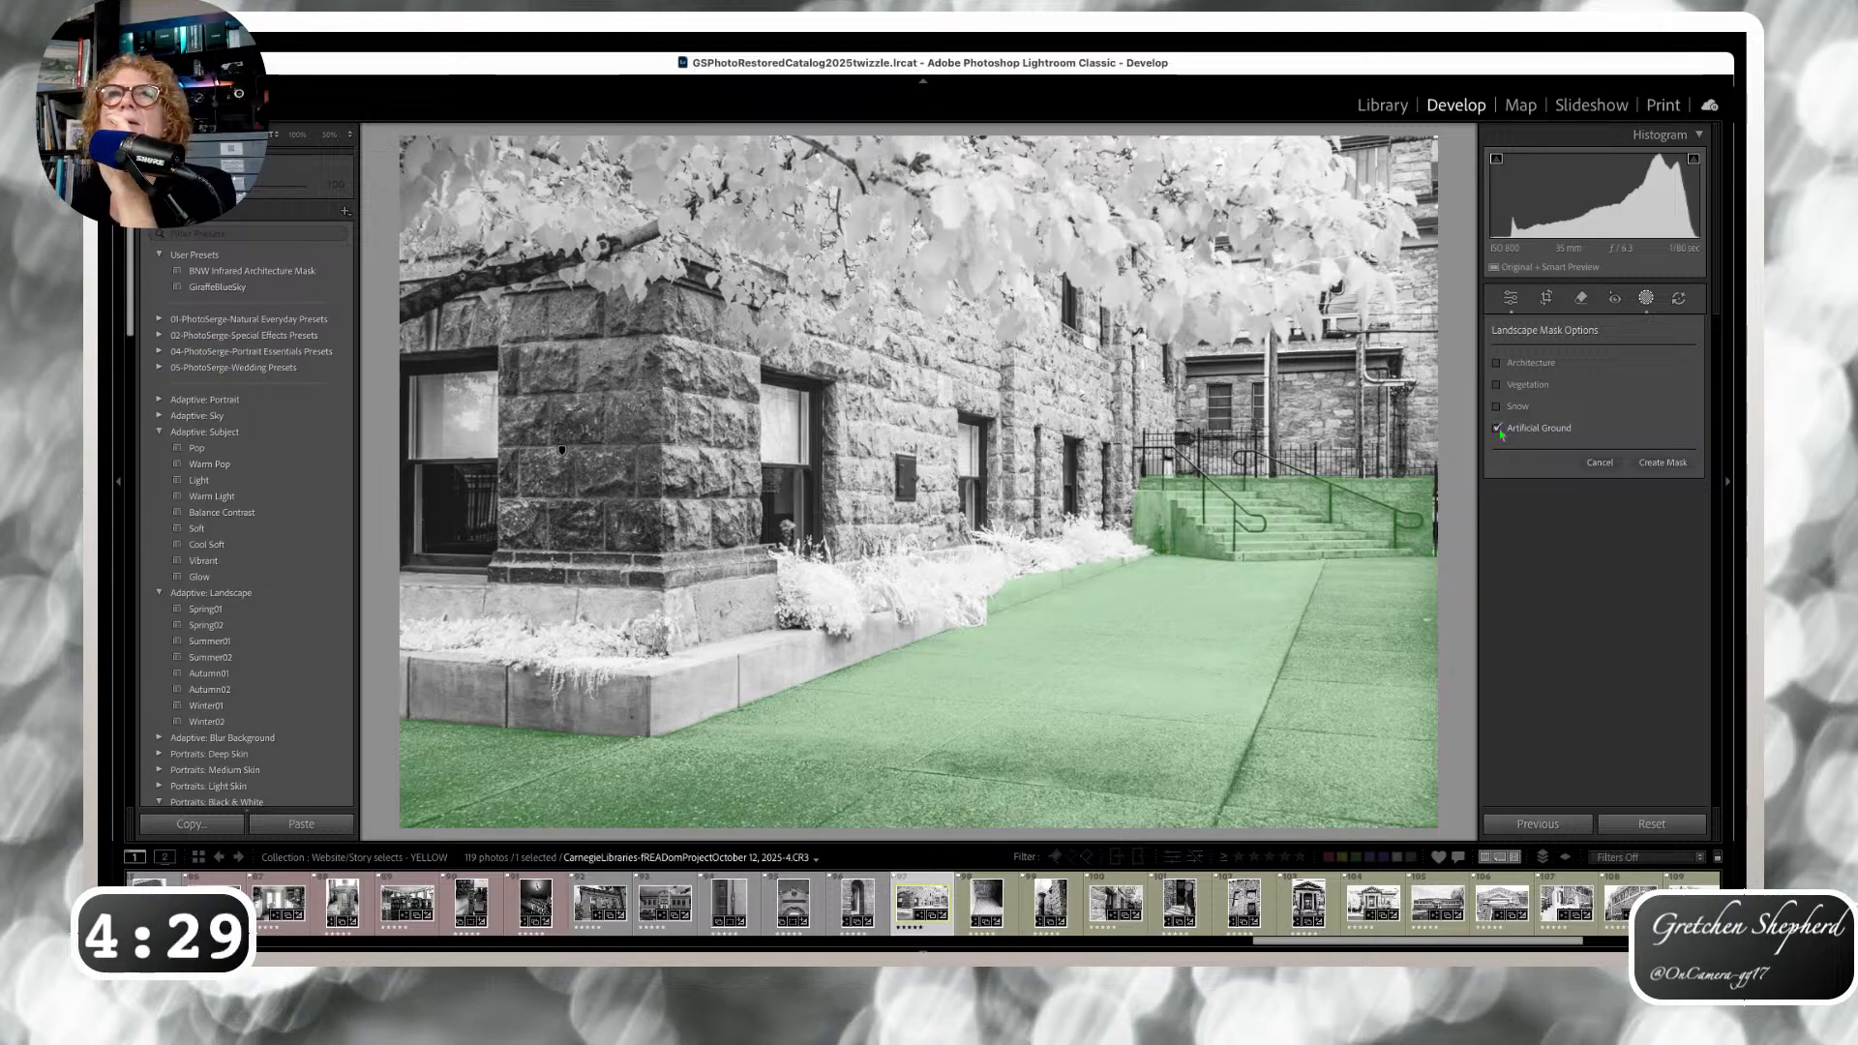
left_click(1663, 463)
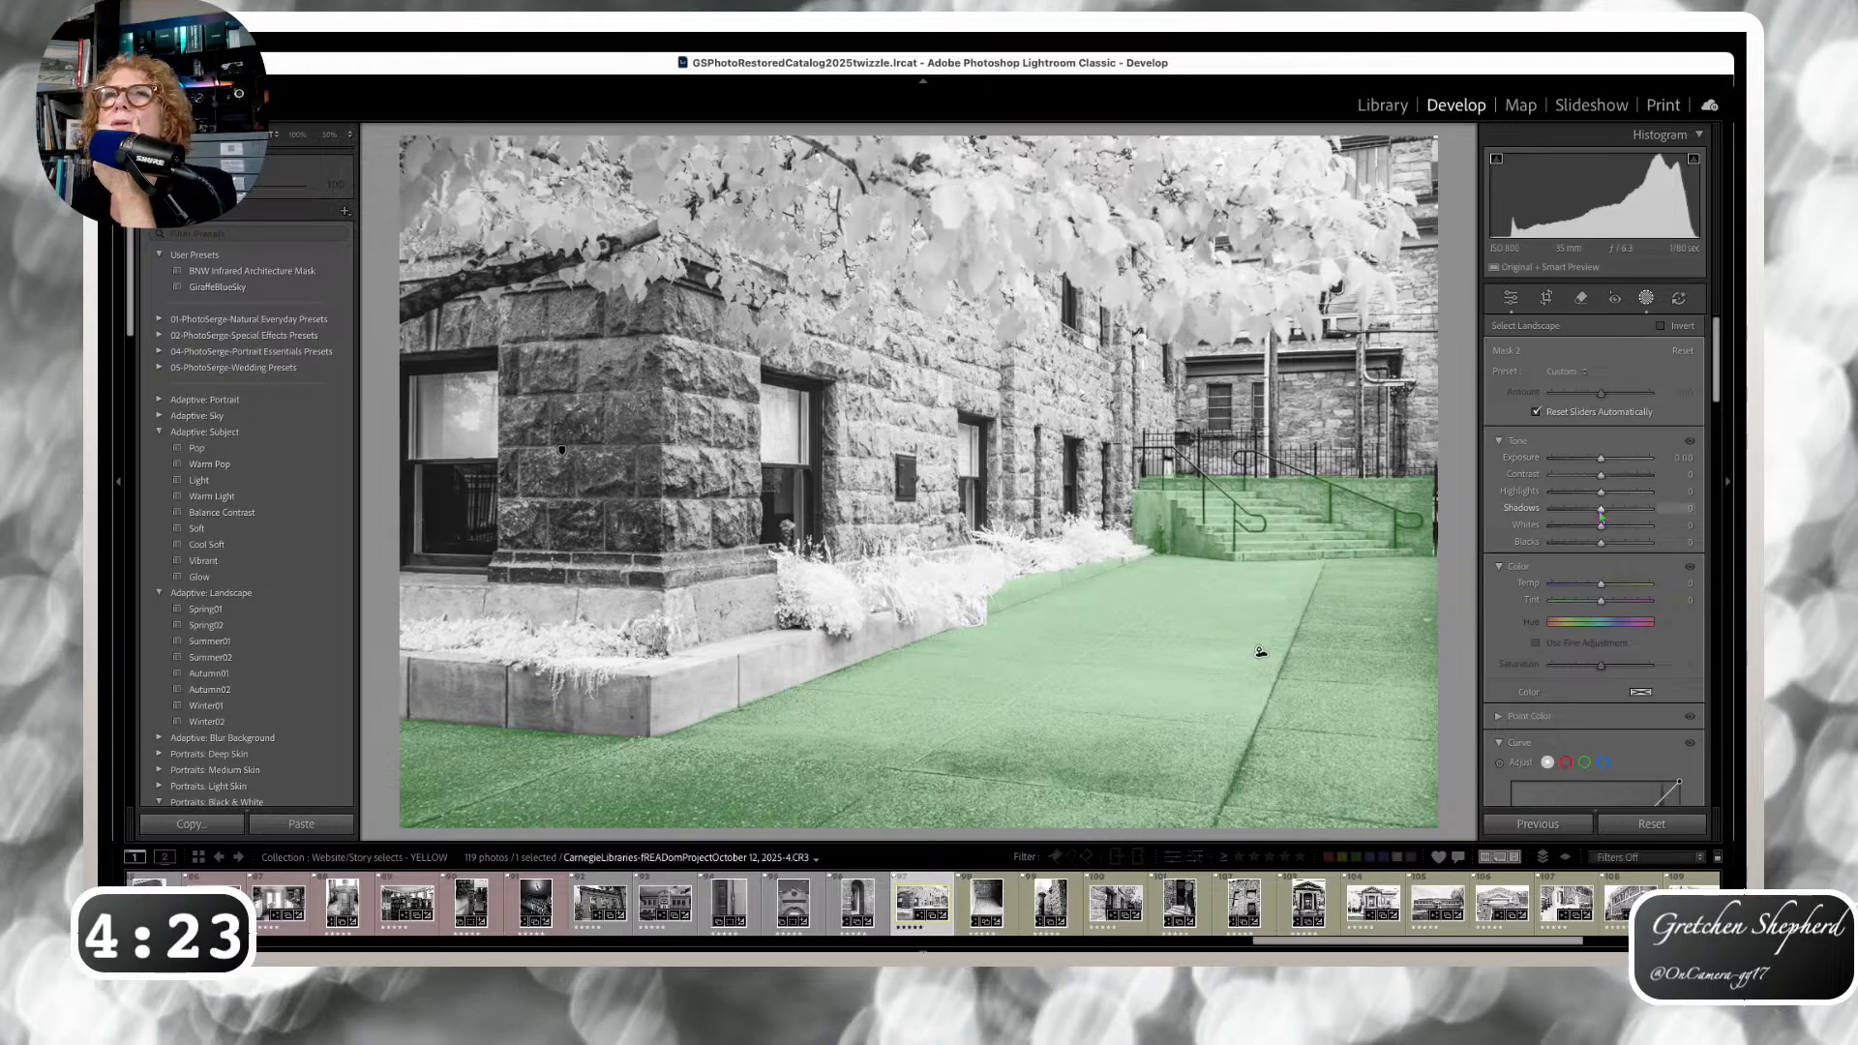
mouse_move(1601, 492)
left_mouse_down()
mouse_move(1561, 491)
mouse_move(1580, 510)
left_mouse_up()
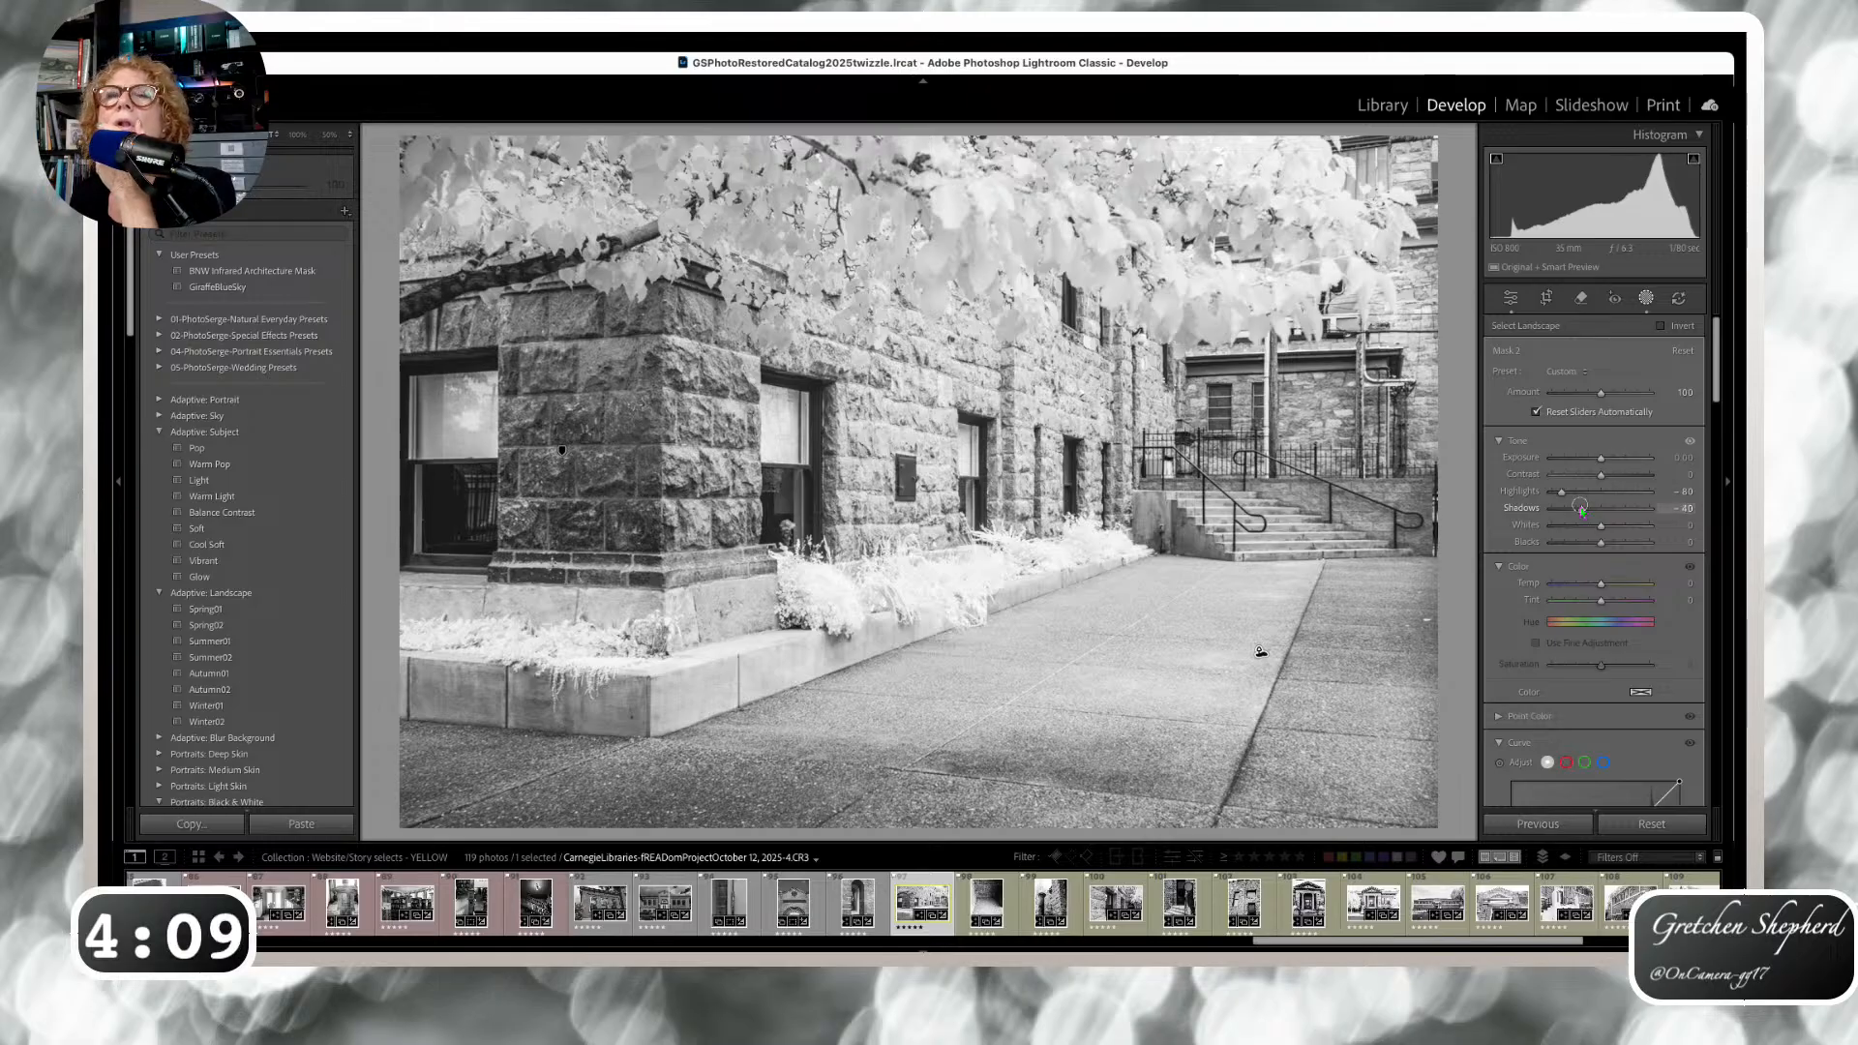
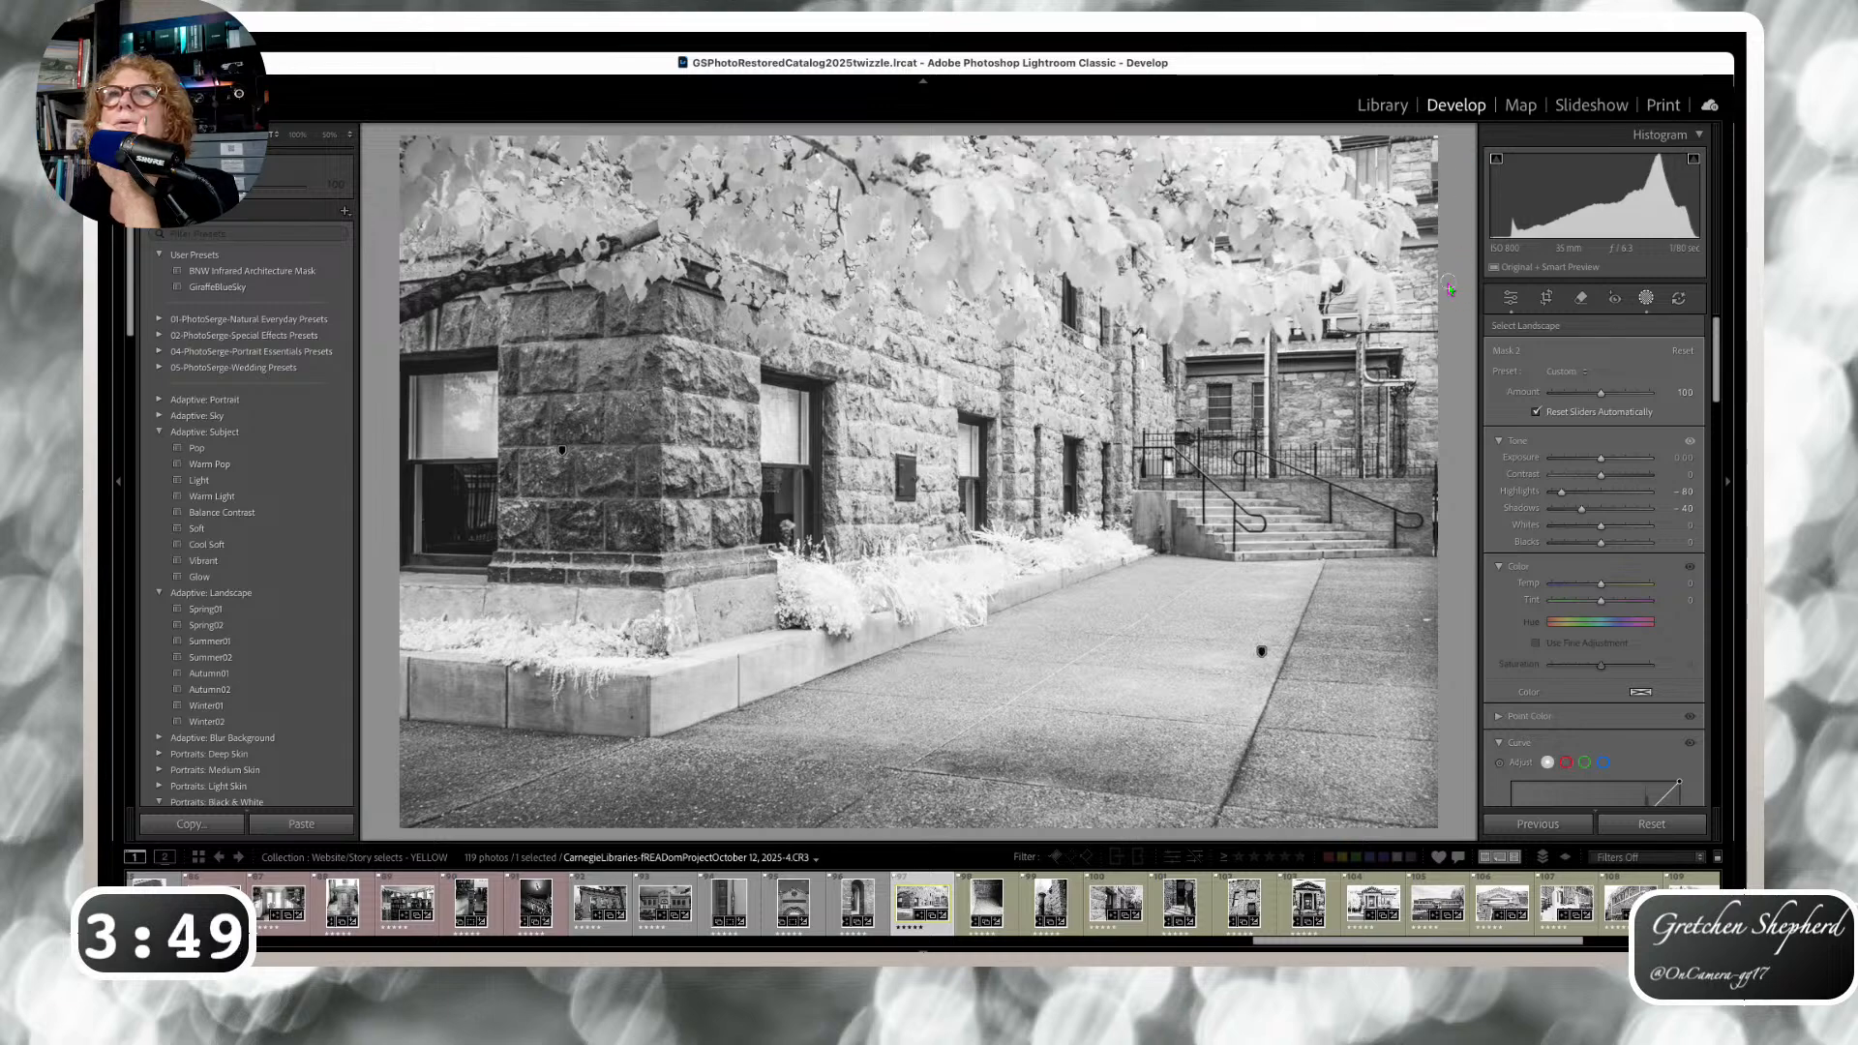
Create a separate Landscape mask covering the Vegetation in the stone building photo.
left_click(1526, 326)
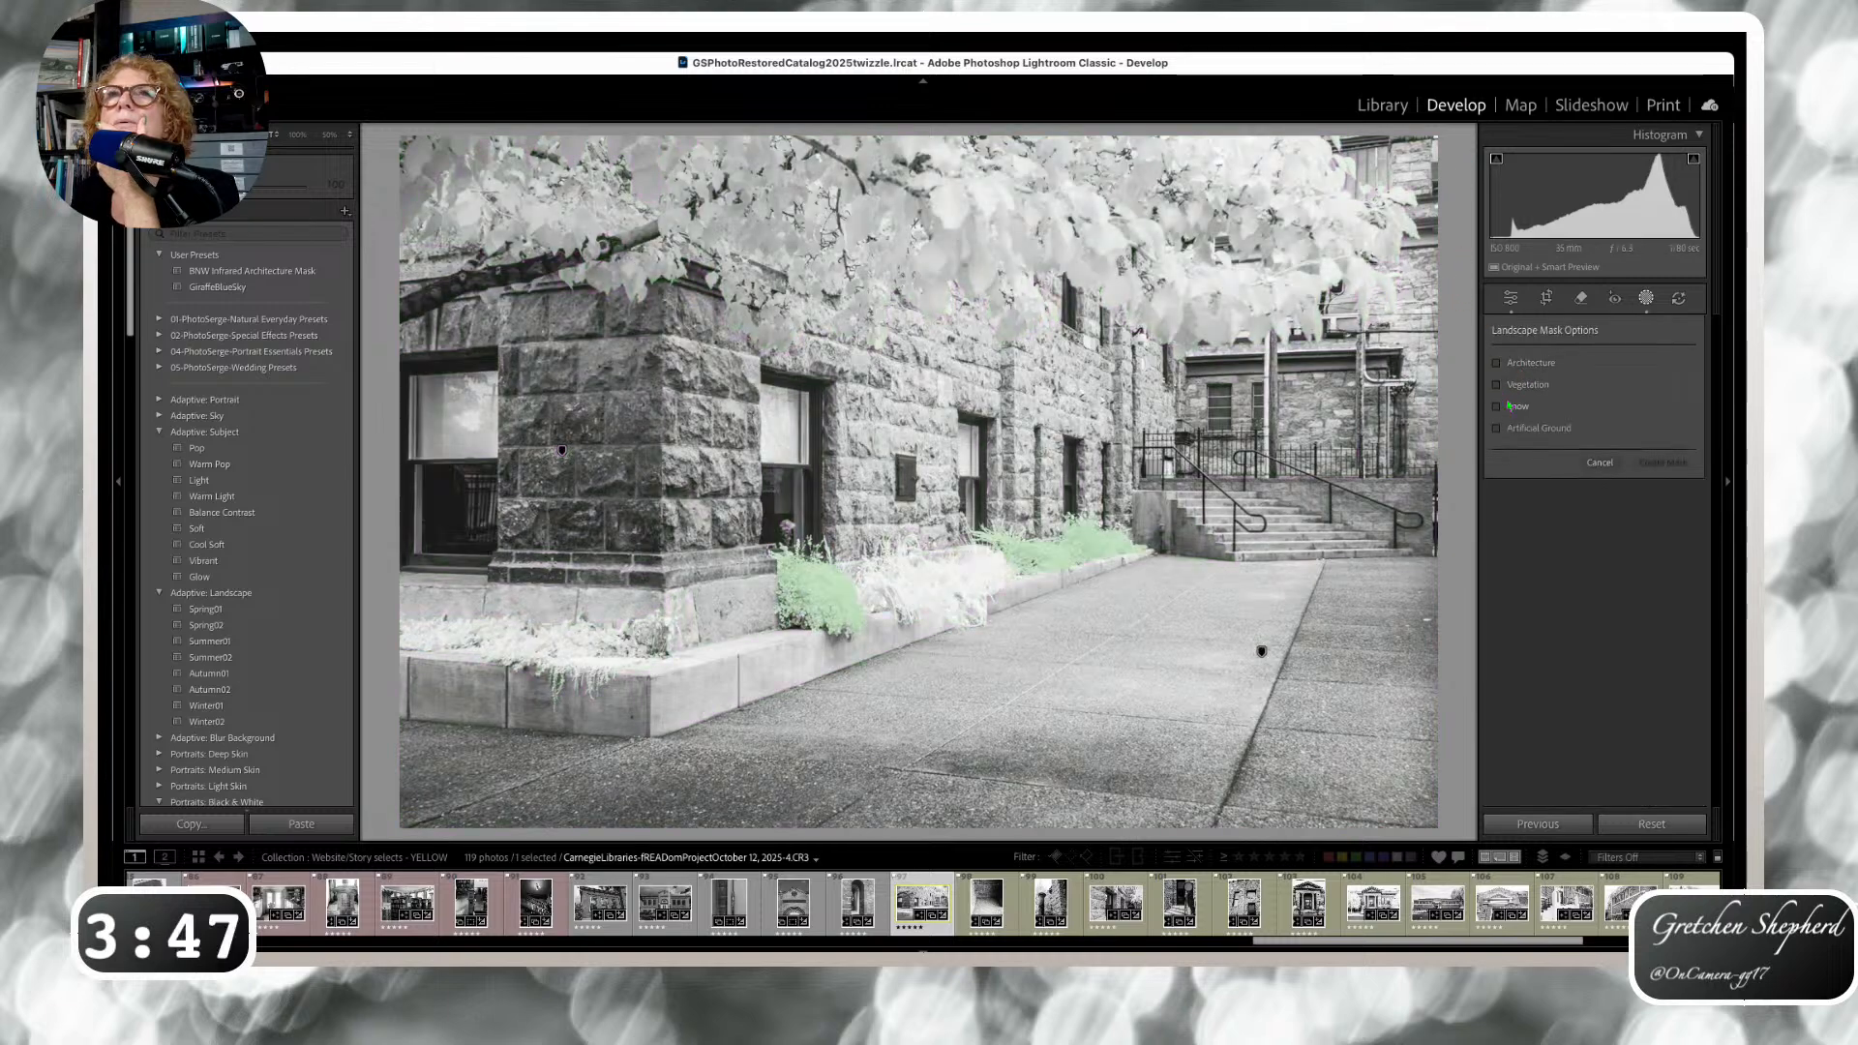
left_click(1498, 385)
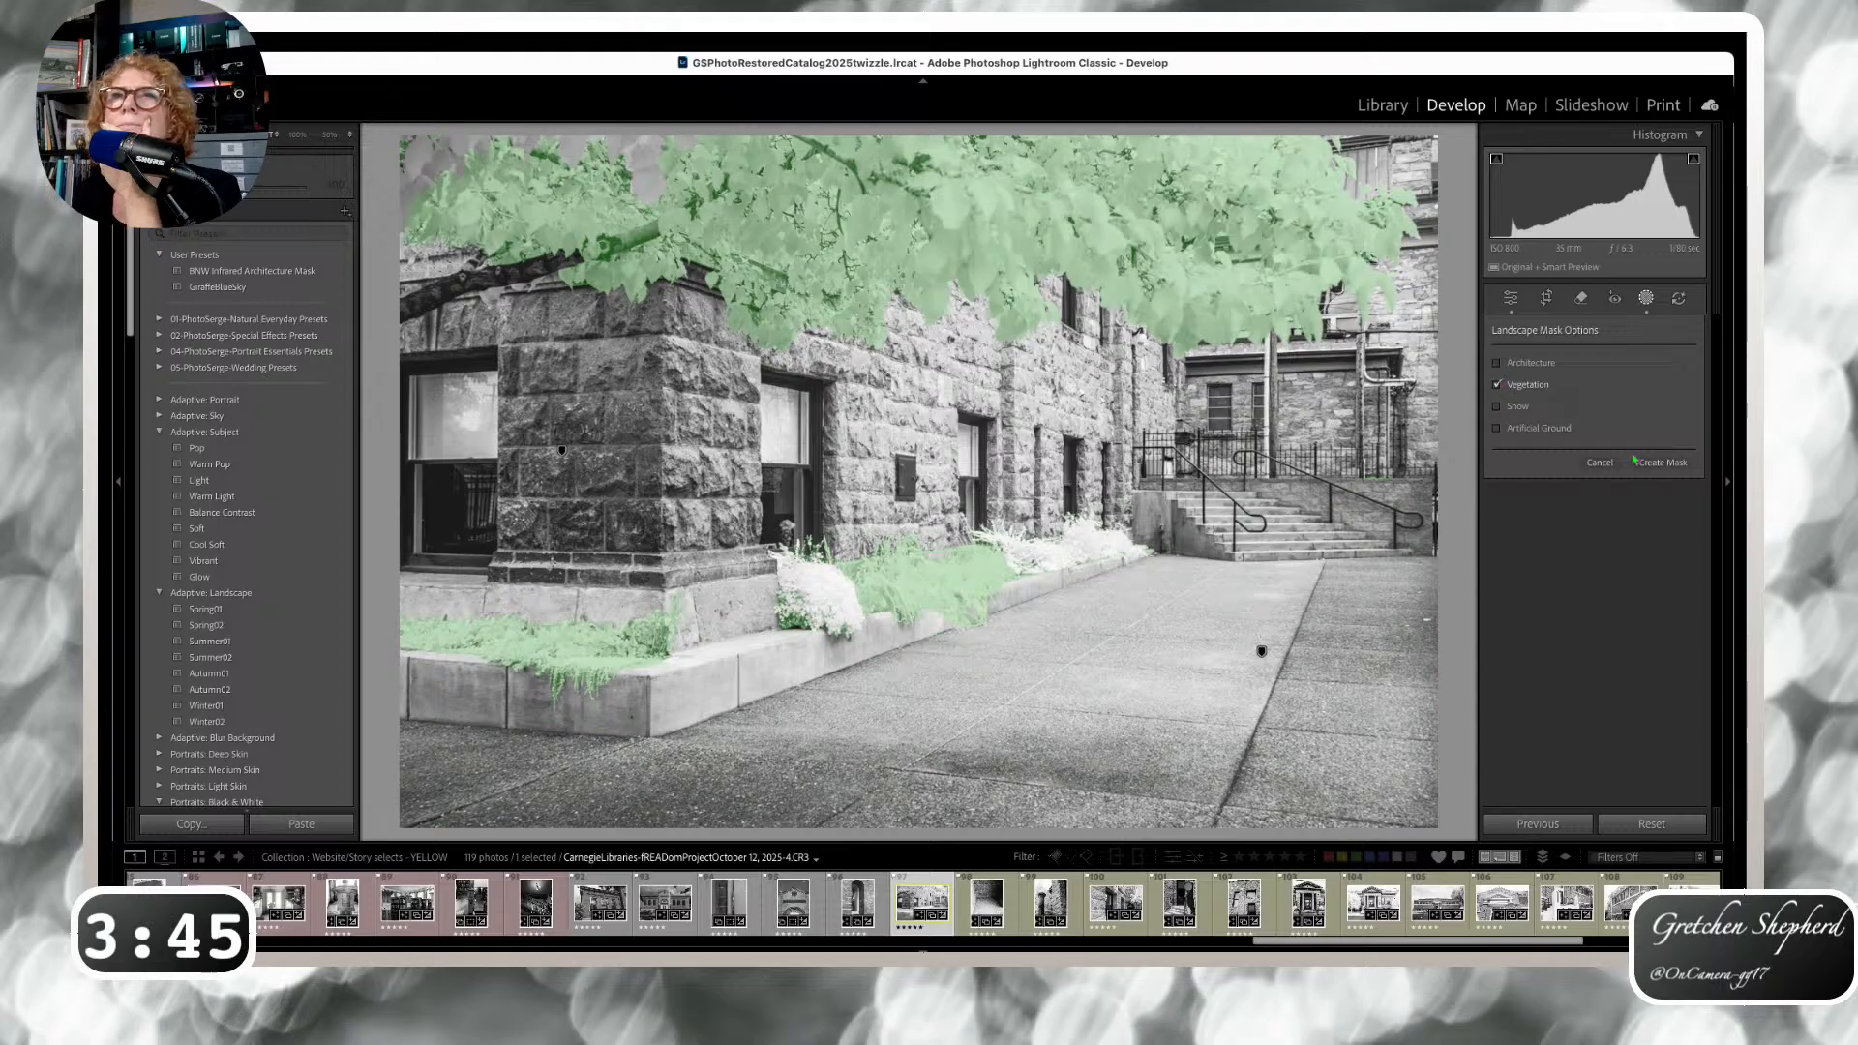
left_click(1657, 465)
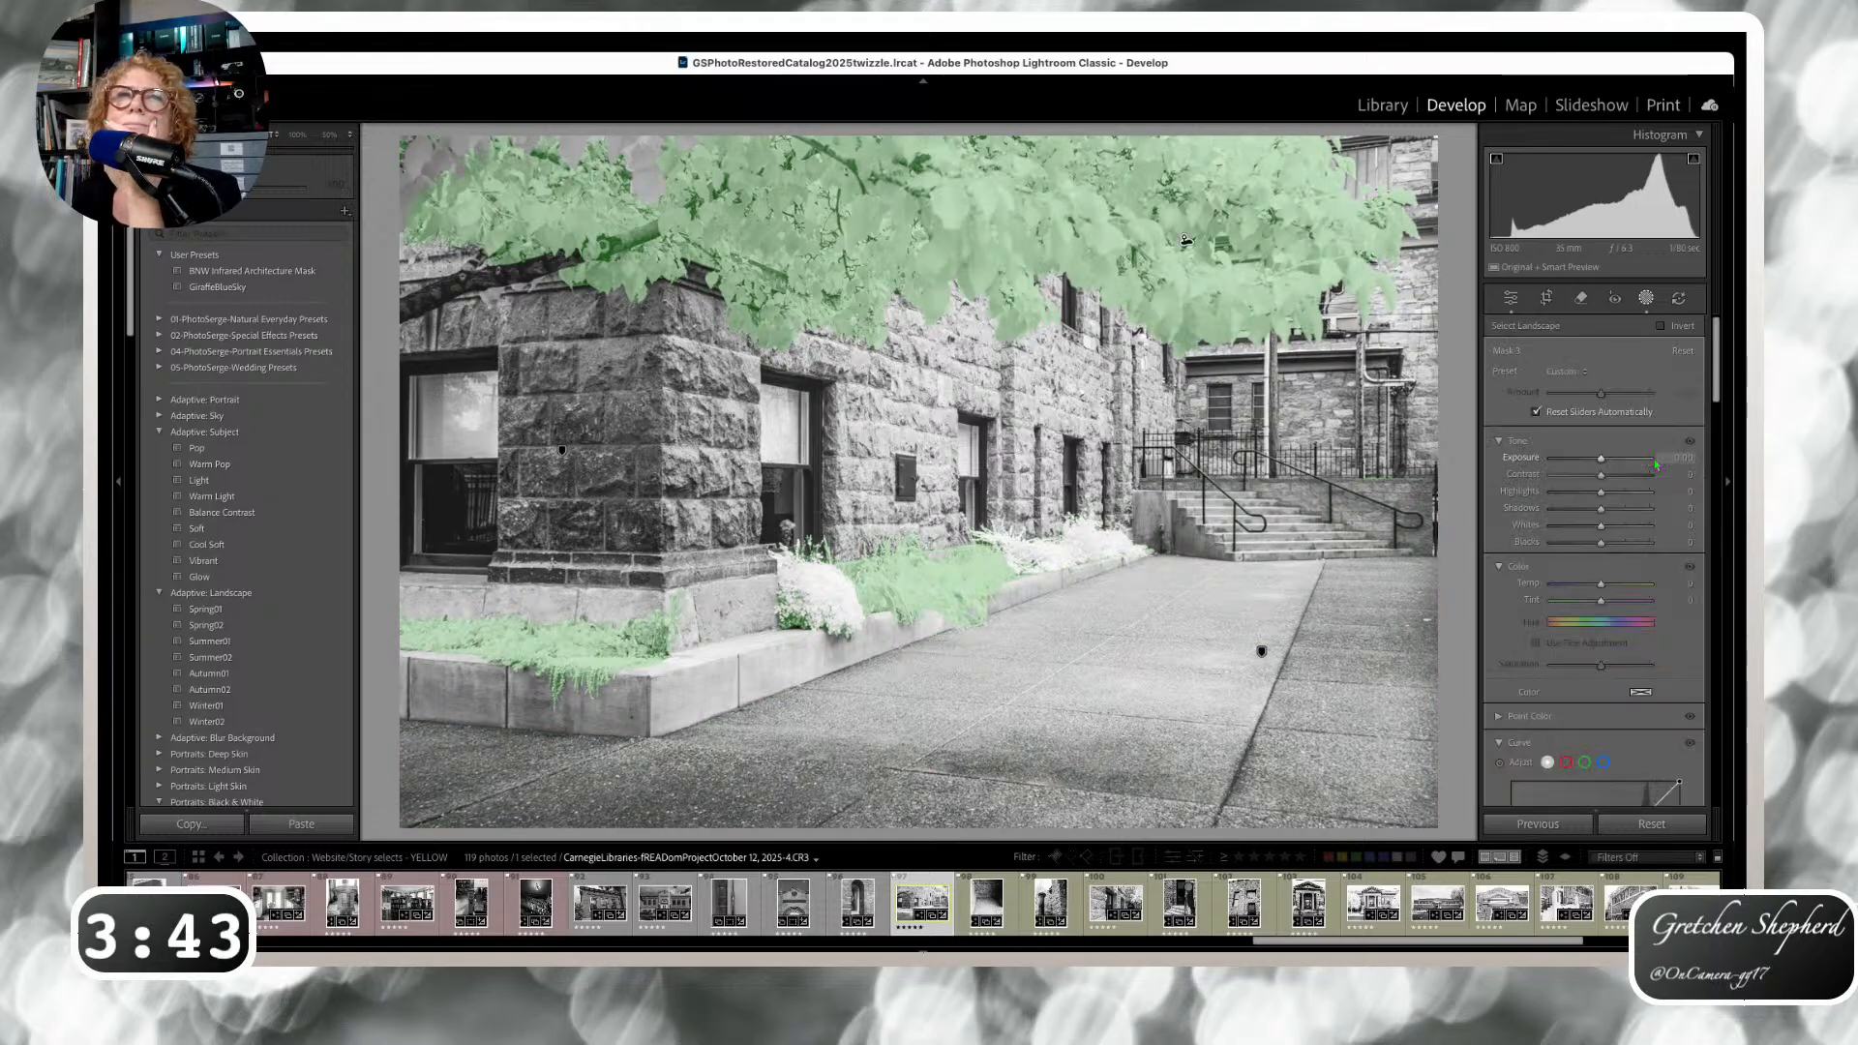
Darken the vegetation mask with Exposure about -0.13, Highlights -51, Shadows -19 and Whites -19.
mouse_move(1602, 527)
left_mouse_down()
mouse_move(1579, 523)
mouse_move(1591, 493)
left_mouse_up()
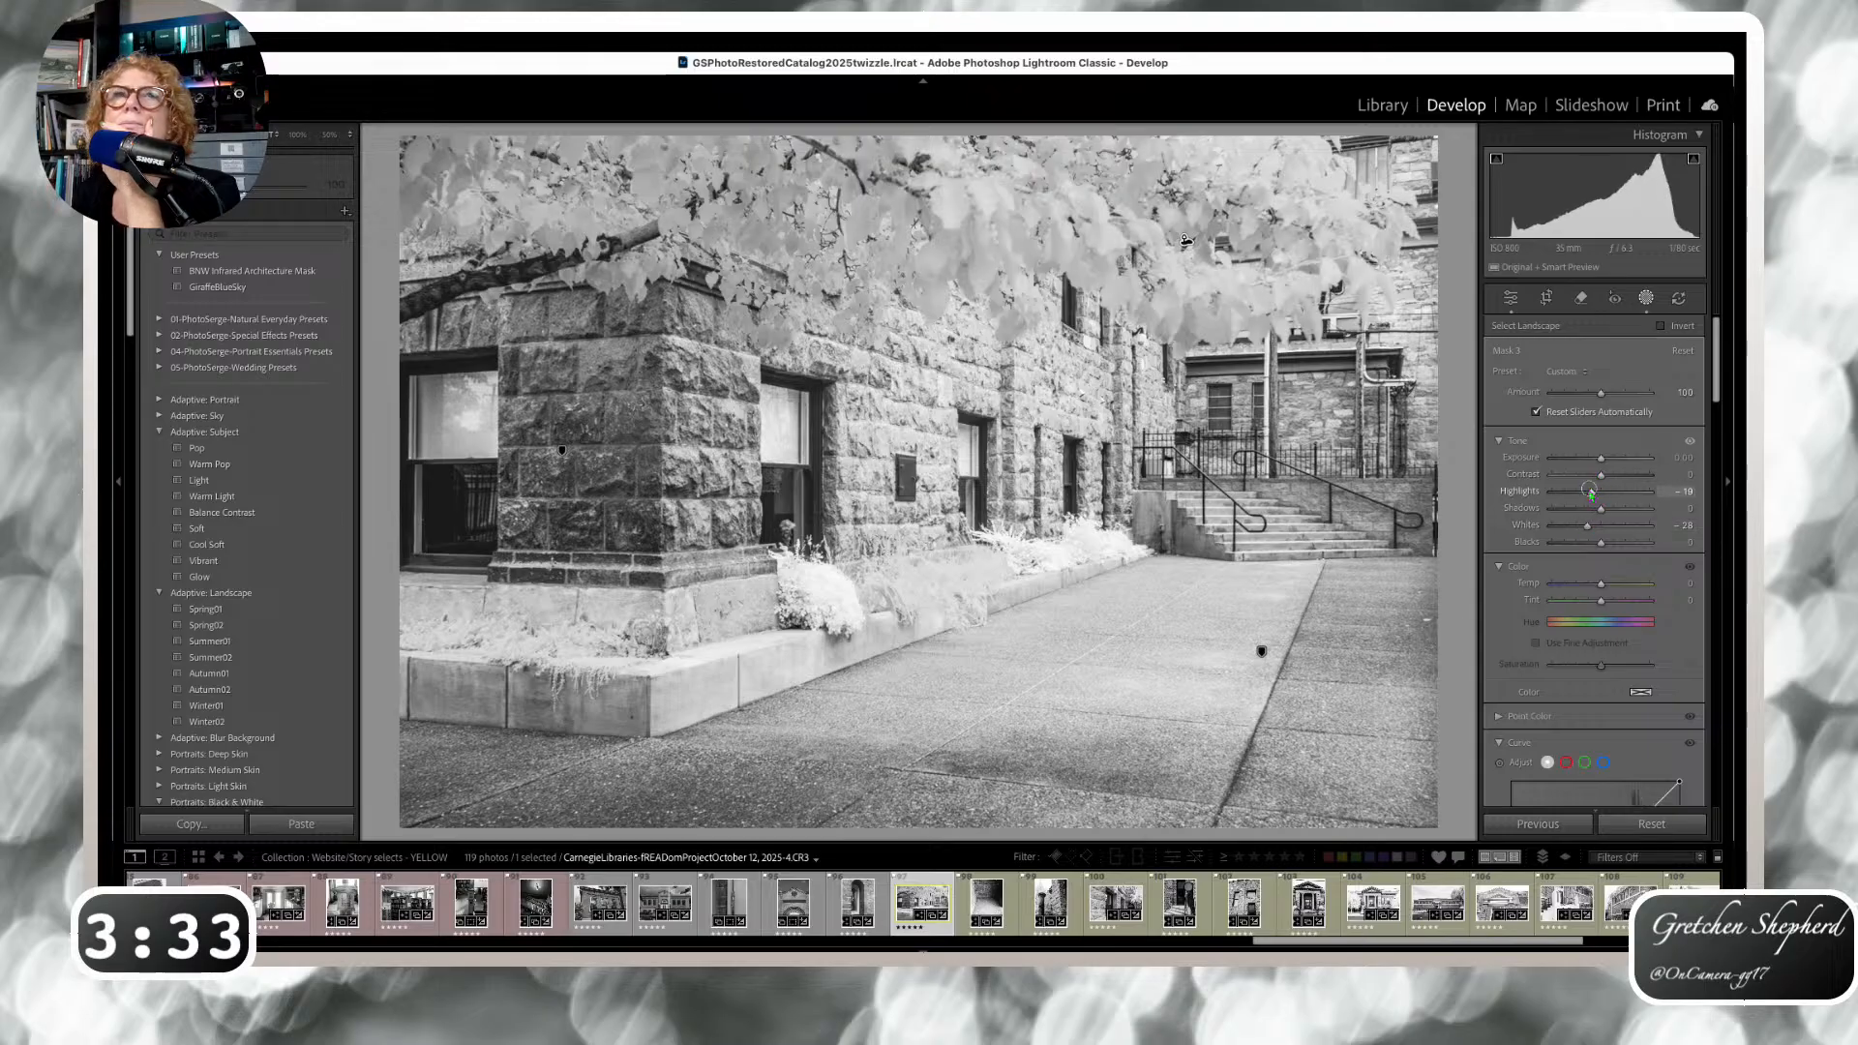
left_click_drag(1591, 494, 1598, 456)
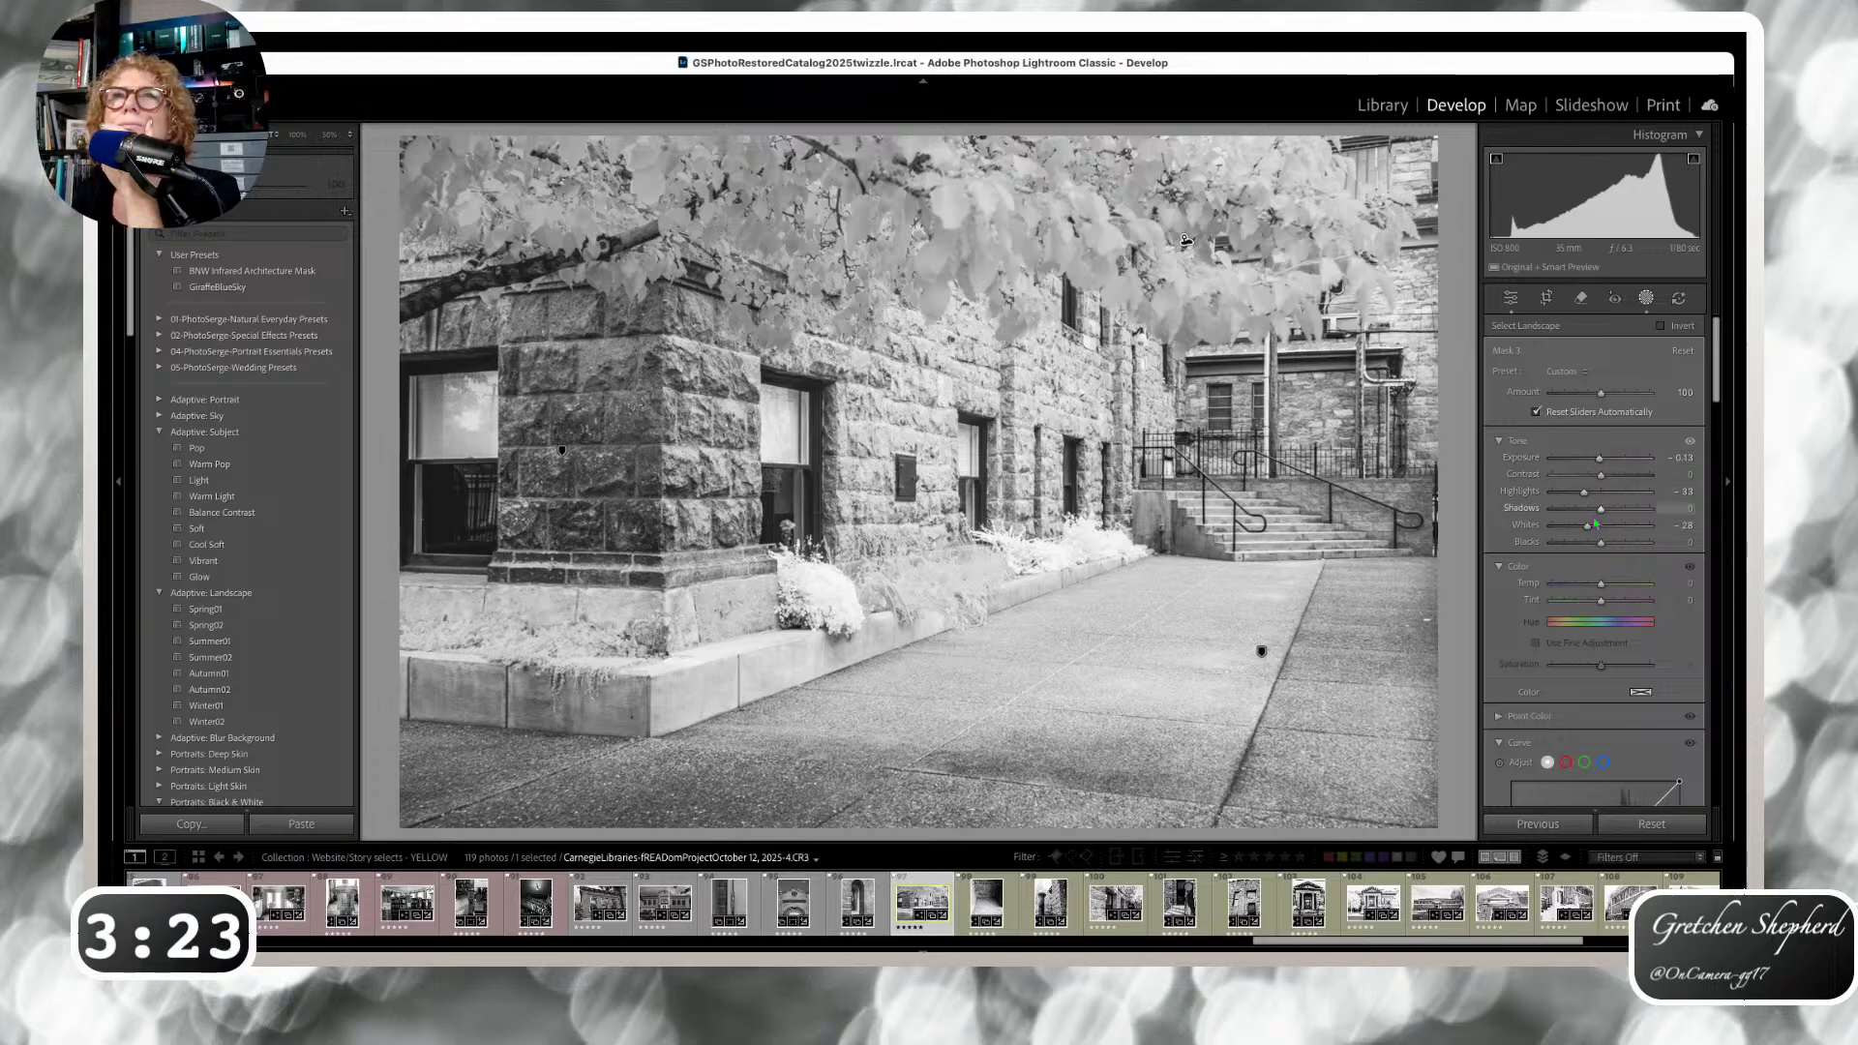
left_click_drag(1600, 508, 1582, 510)
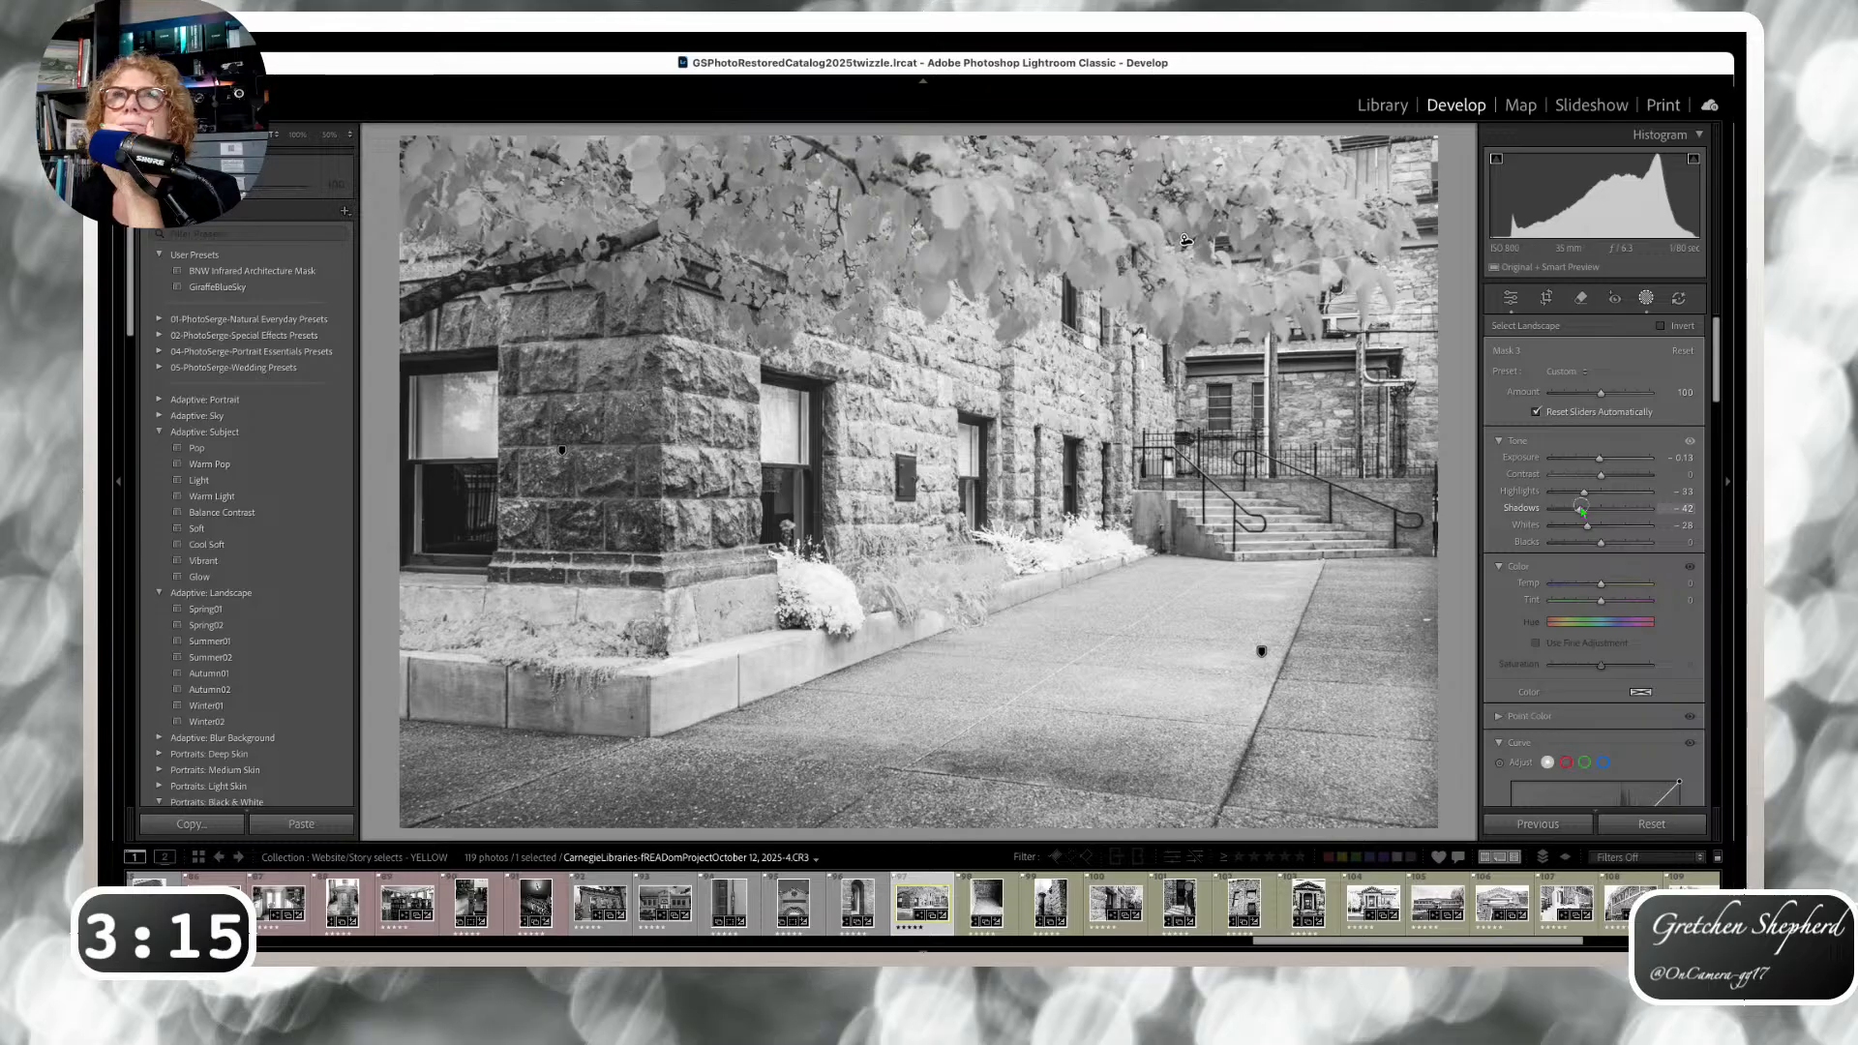
left_click_drag(1588, 528, 1575, 492)
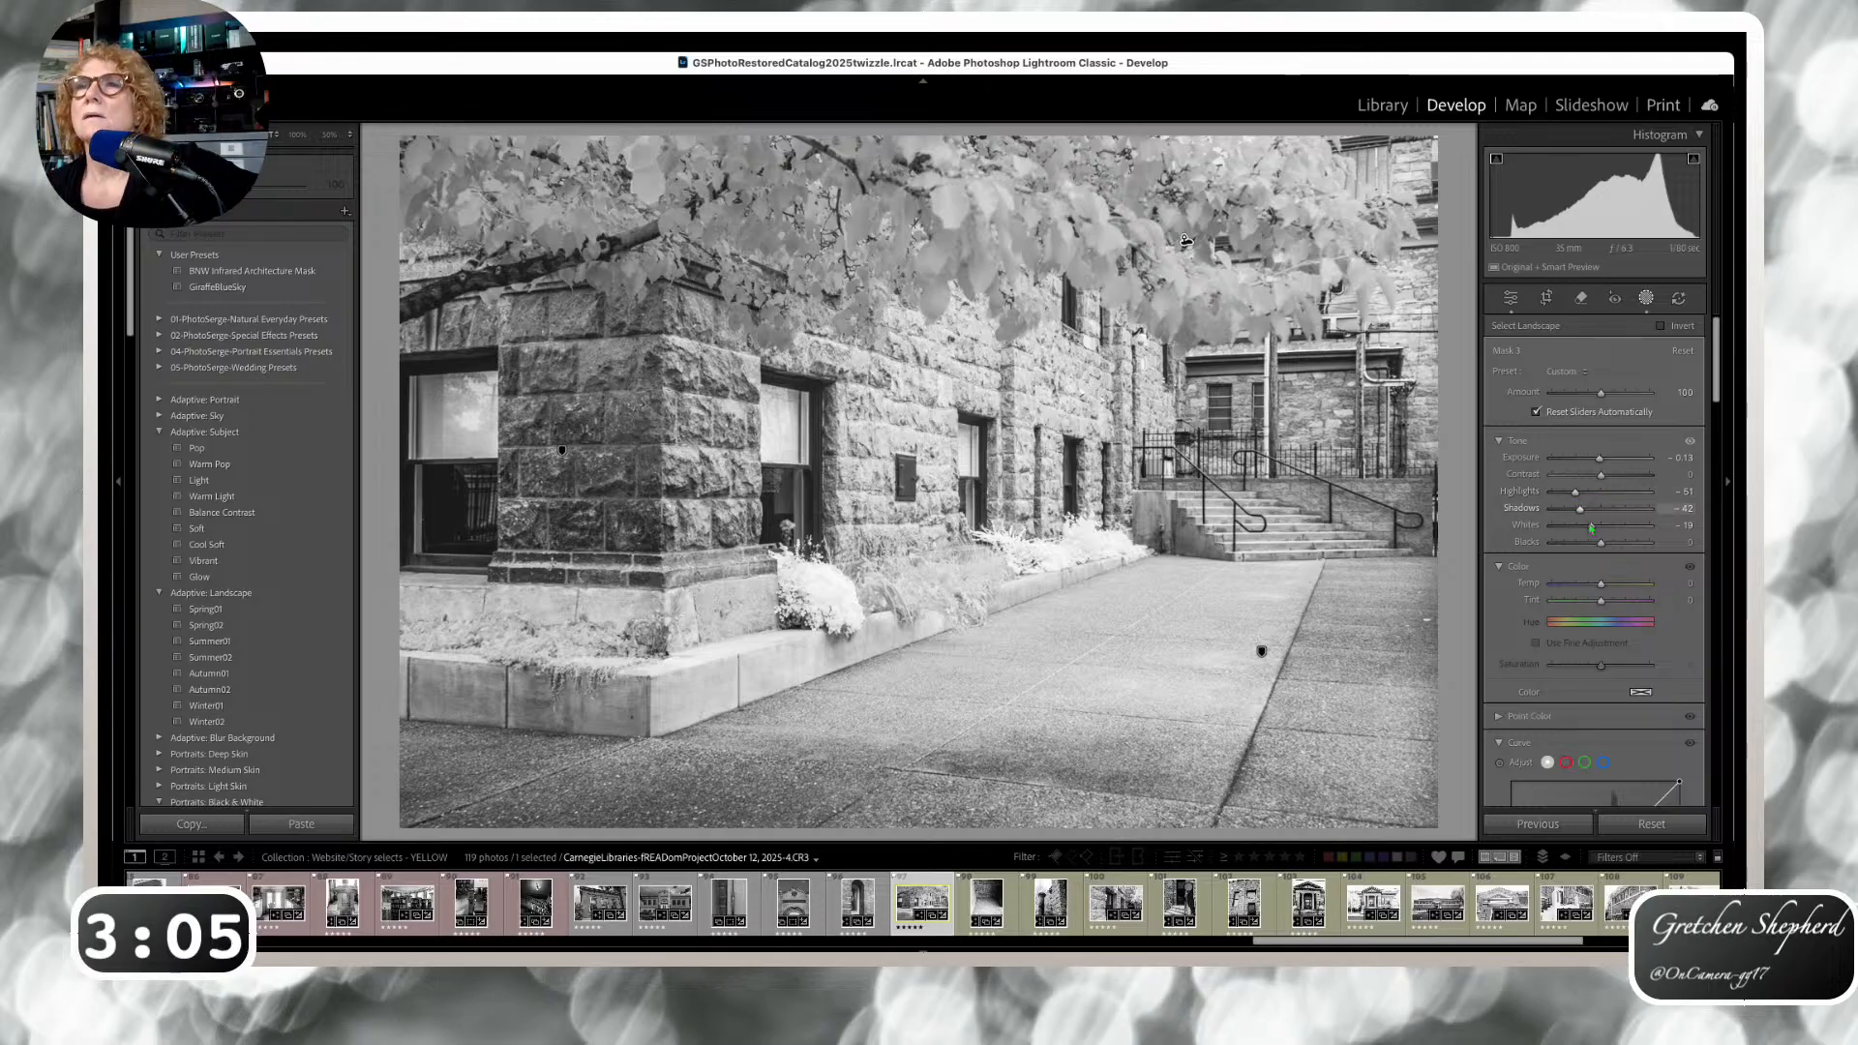
left_click_drag(1579, 508, 1596, 510)
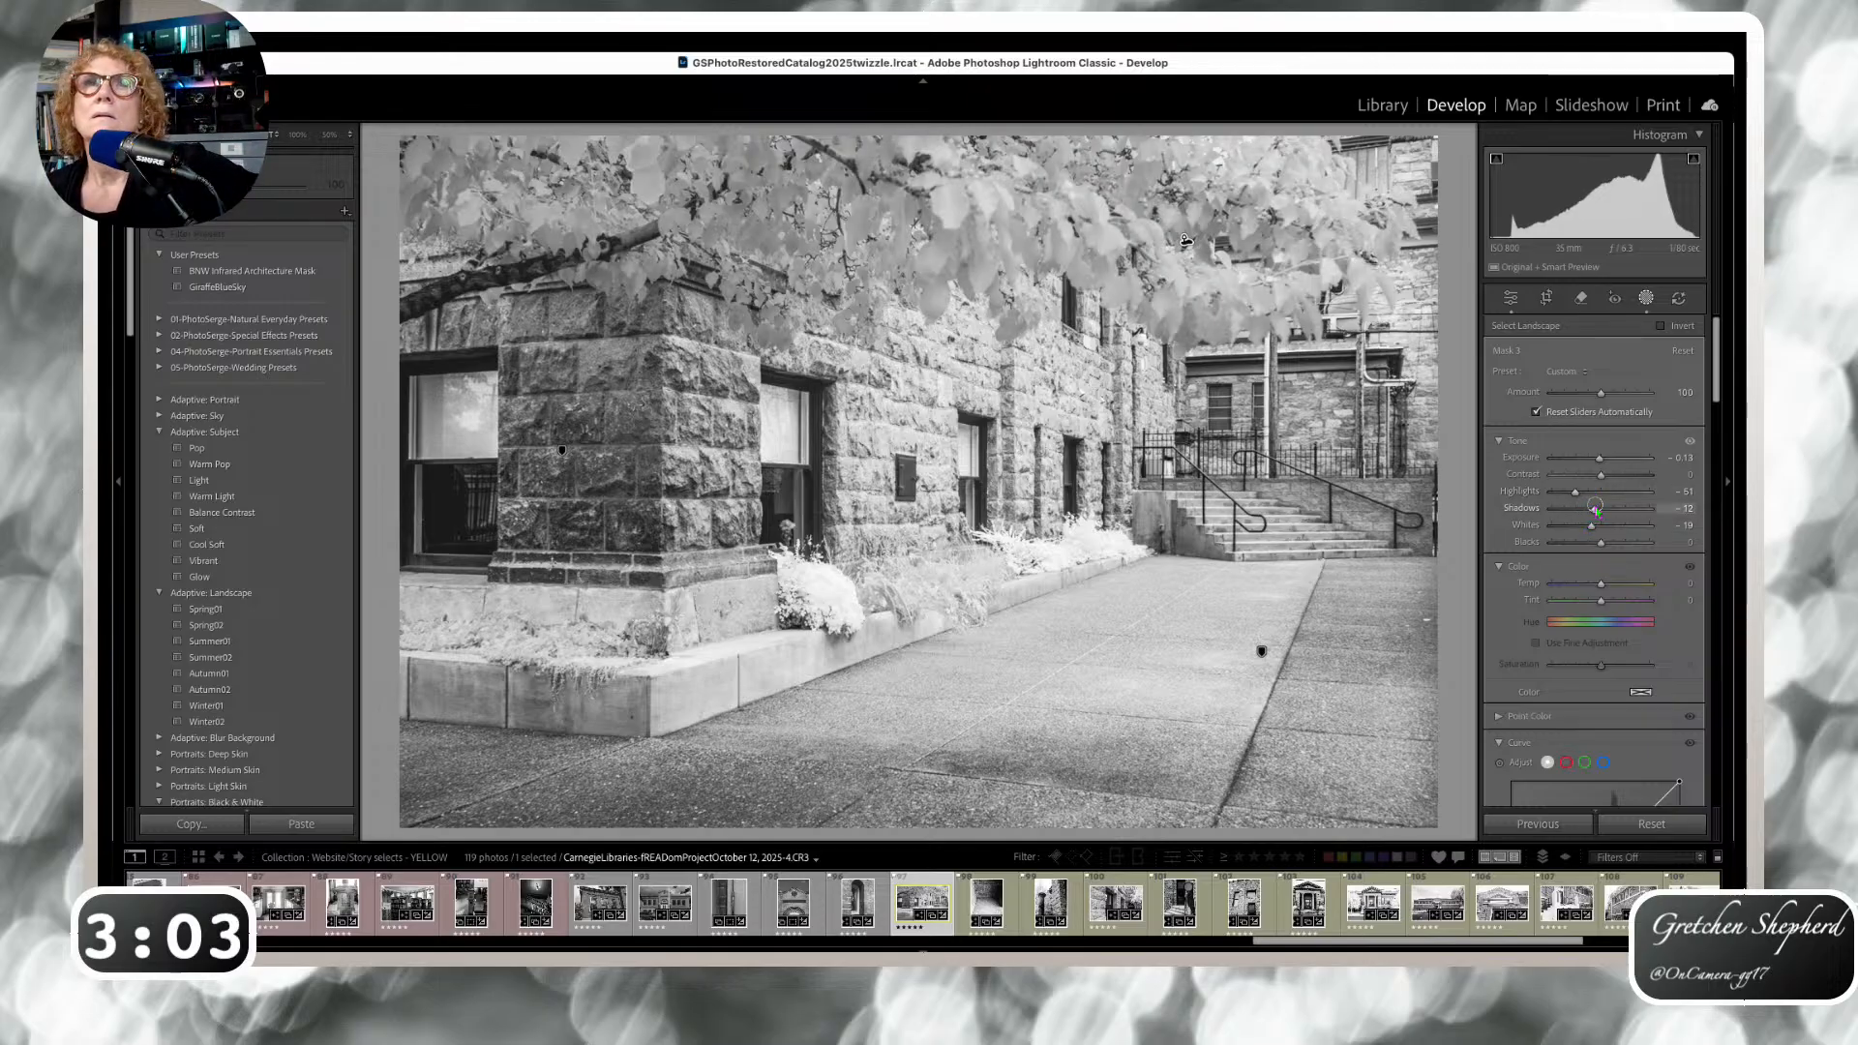
left_click_drag(1592, 509, 1591, 509)
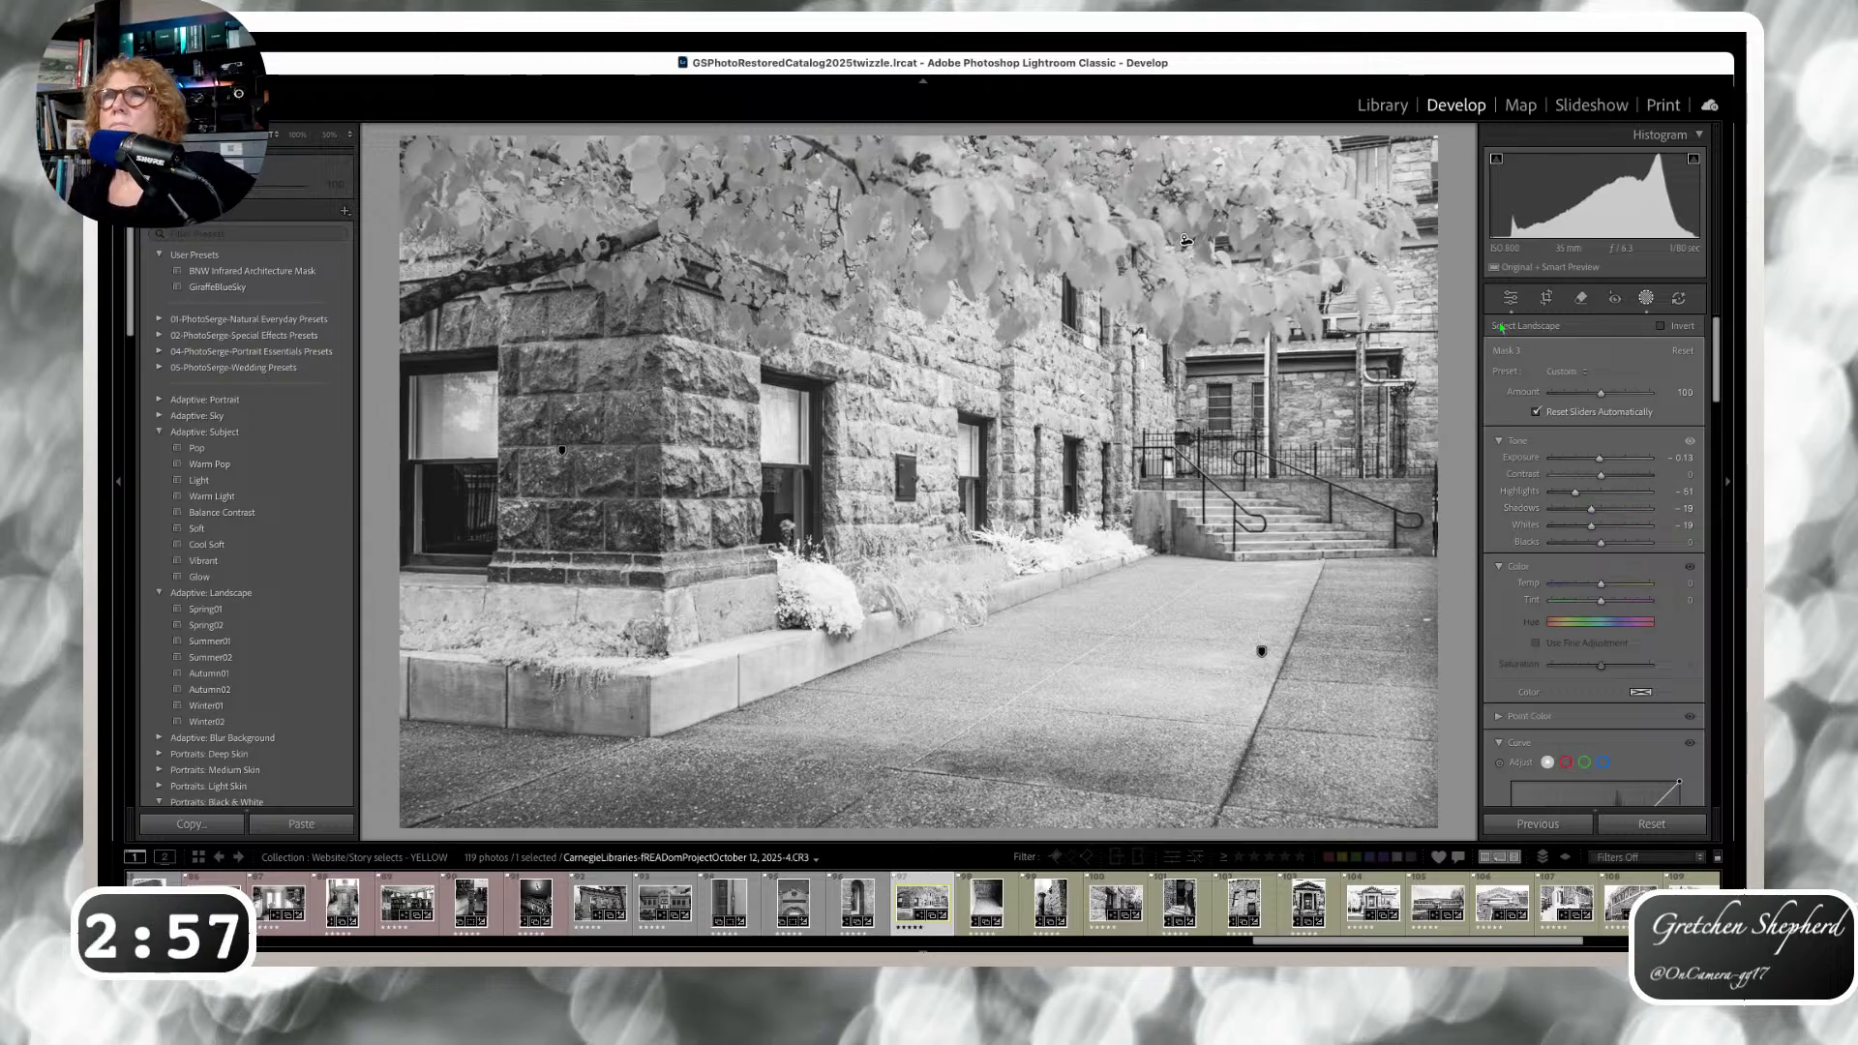
Check the overlay of Mask 1 and subtract a Landscape selection of Artificial Ground and Vegetation from it.
key("o")
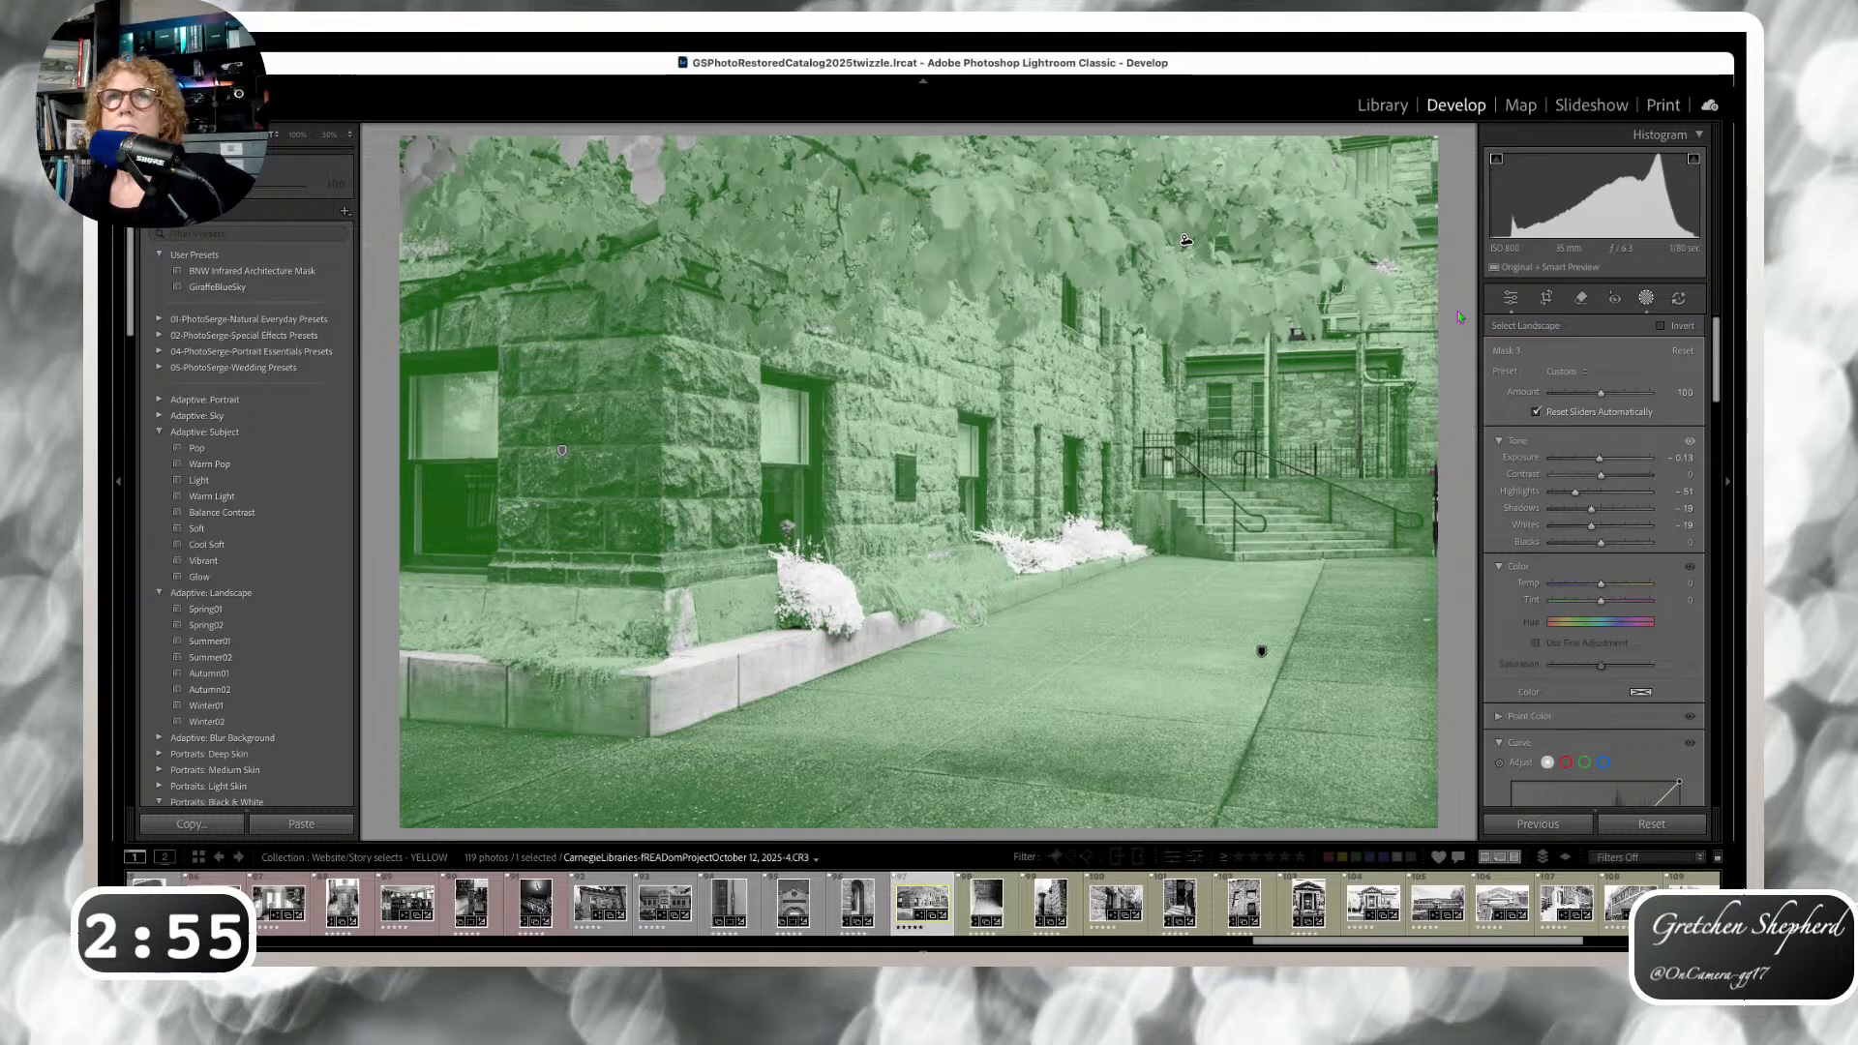
left_click(1457, 312)
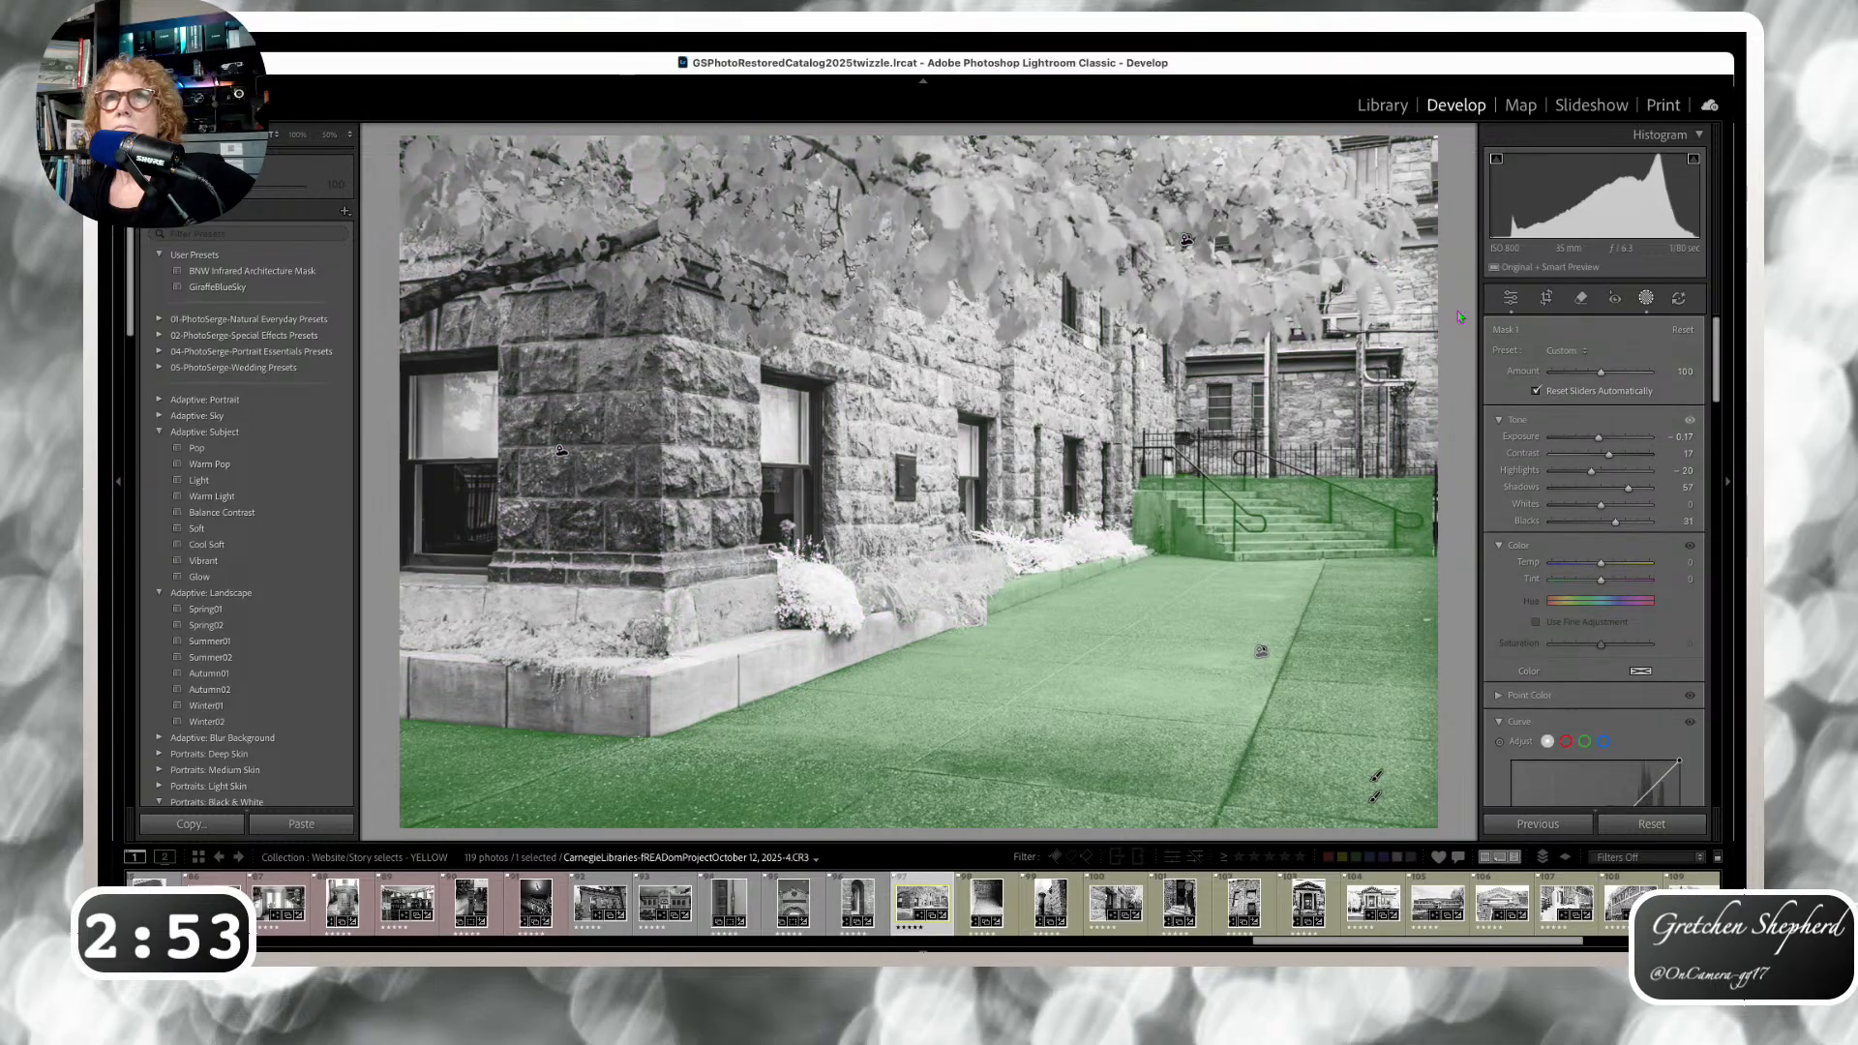
left_click(1448, 271)
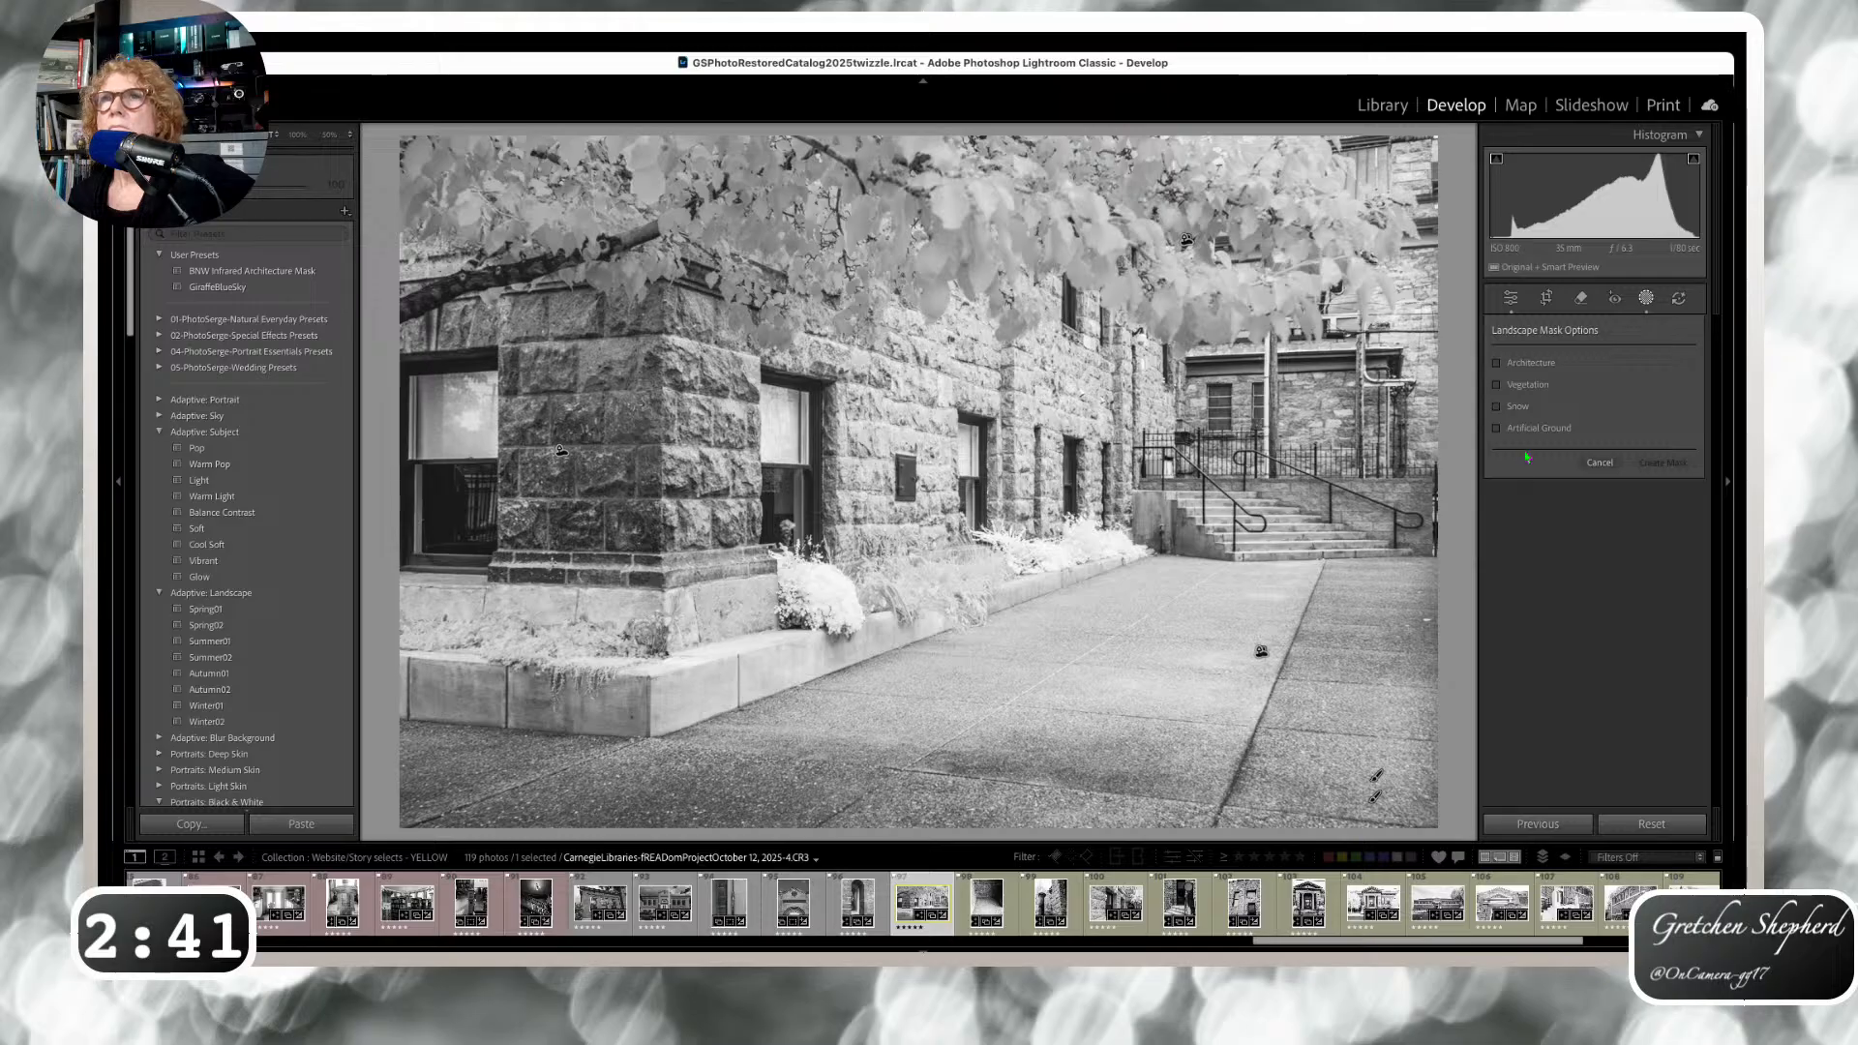
left_click(1497, 429)
left_click(1497, 384)
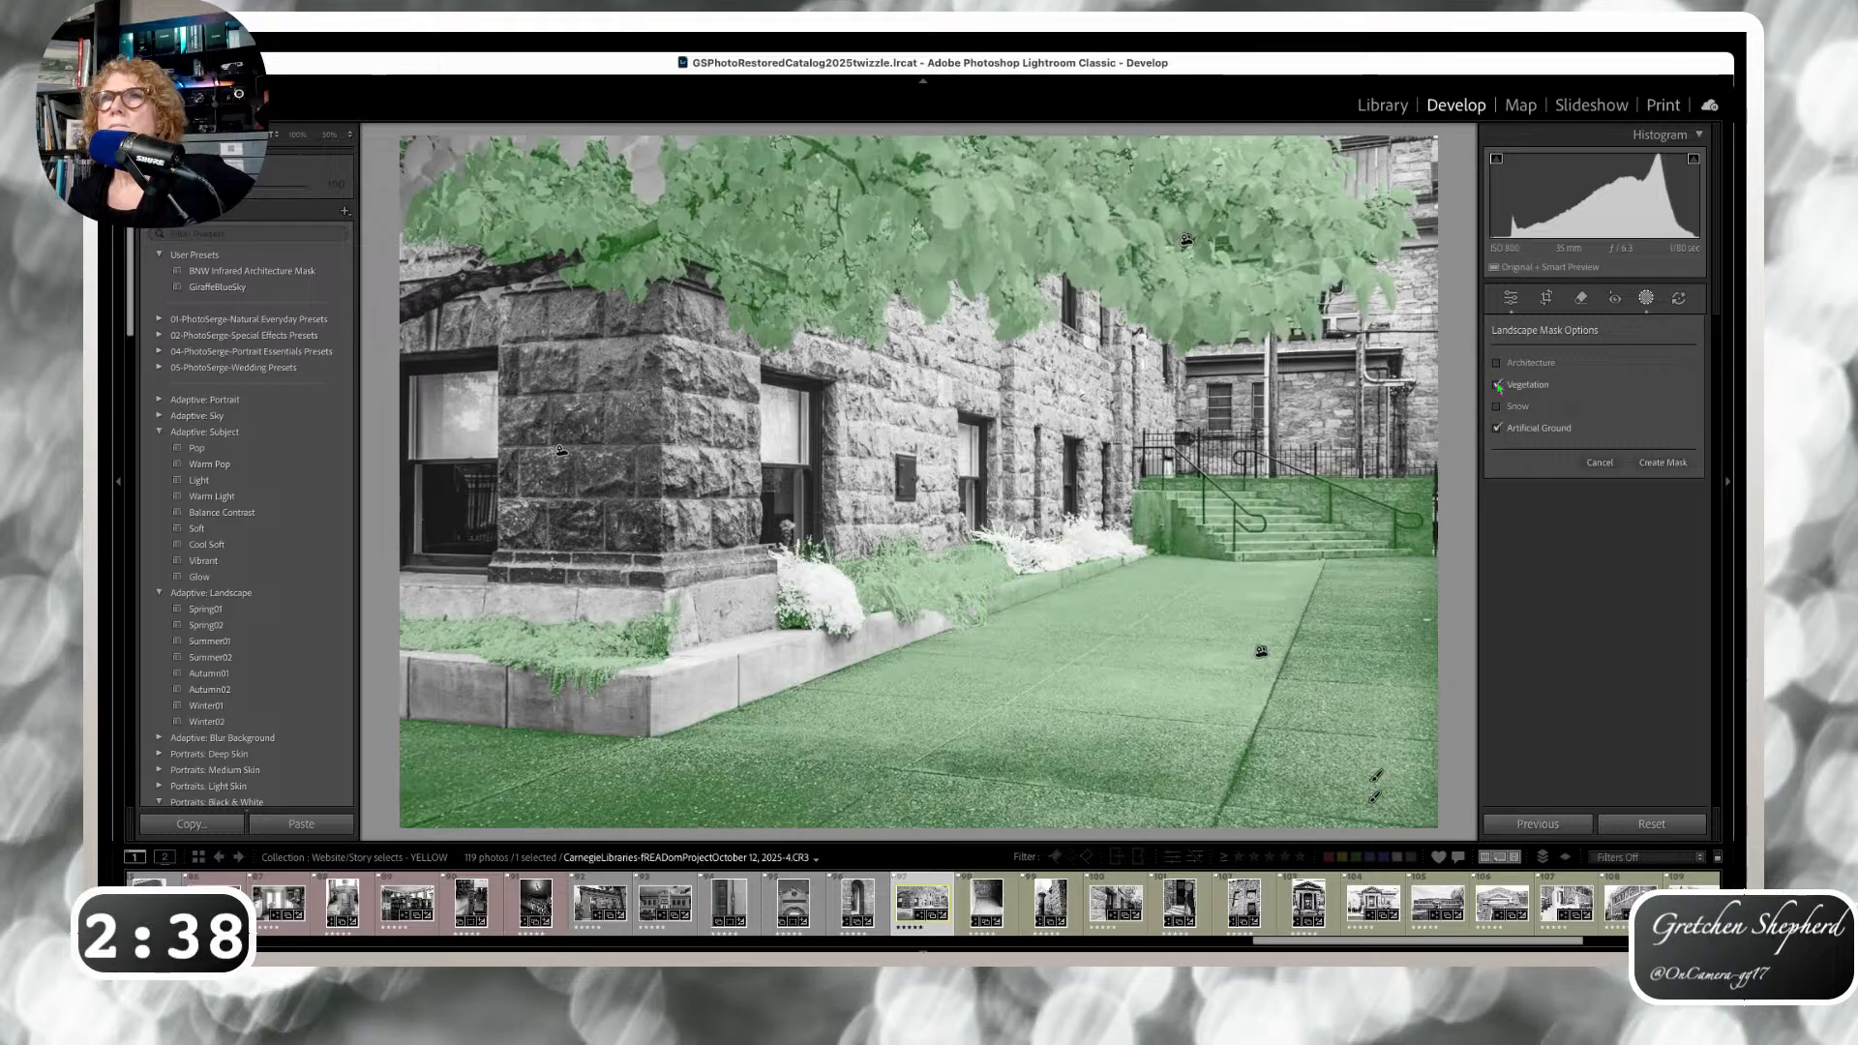
left_click(1661, 463)
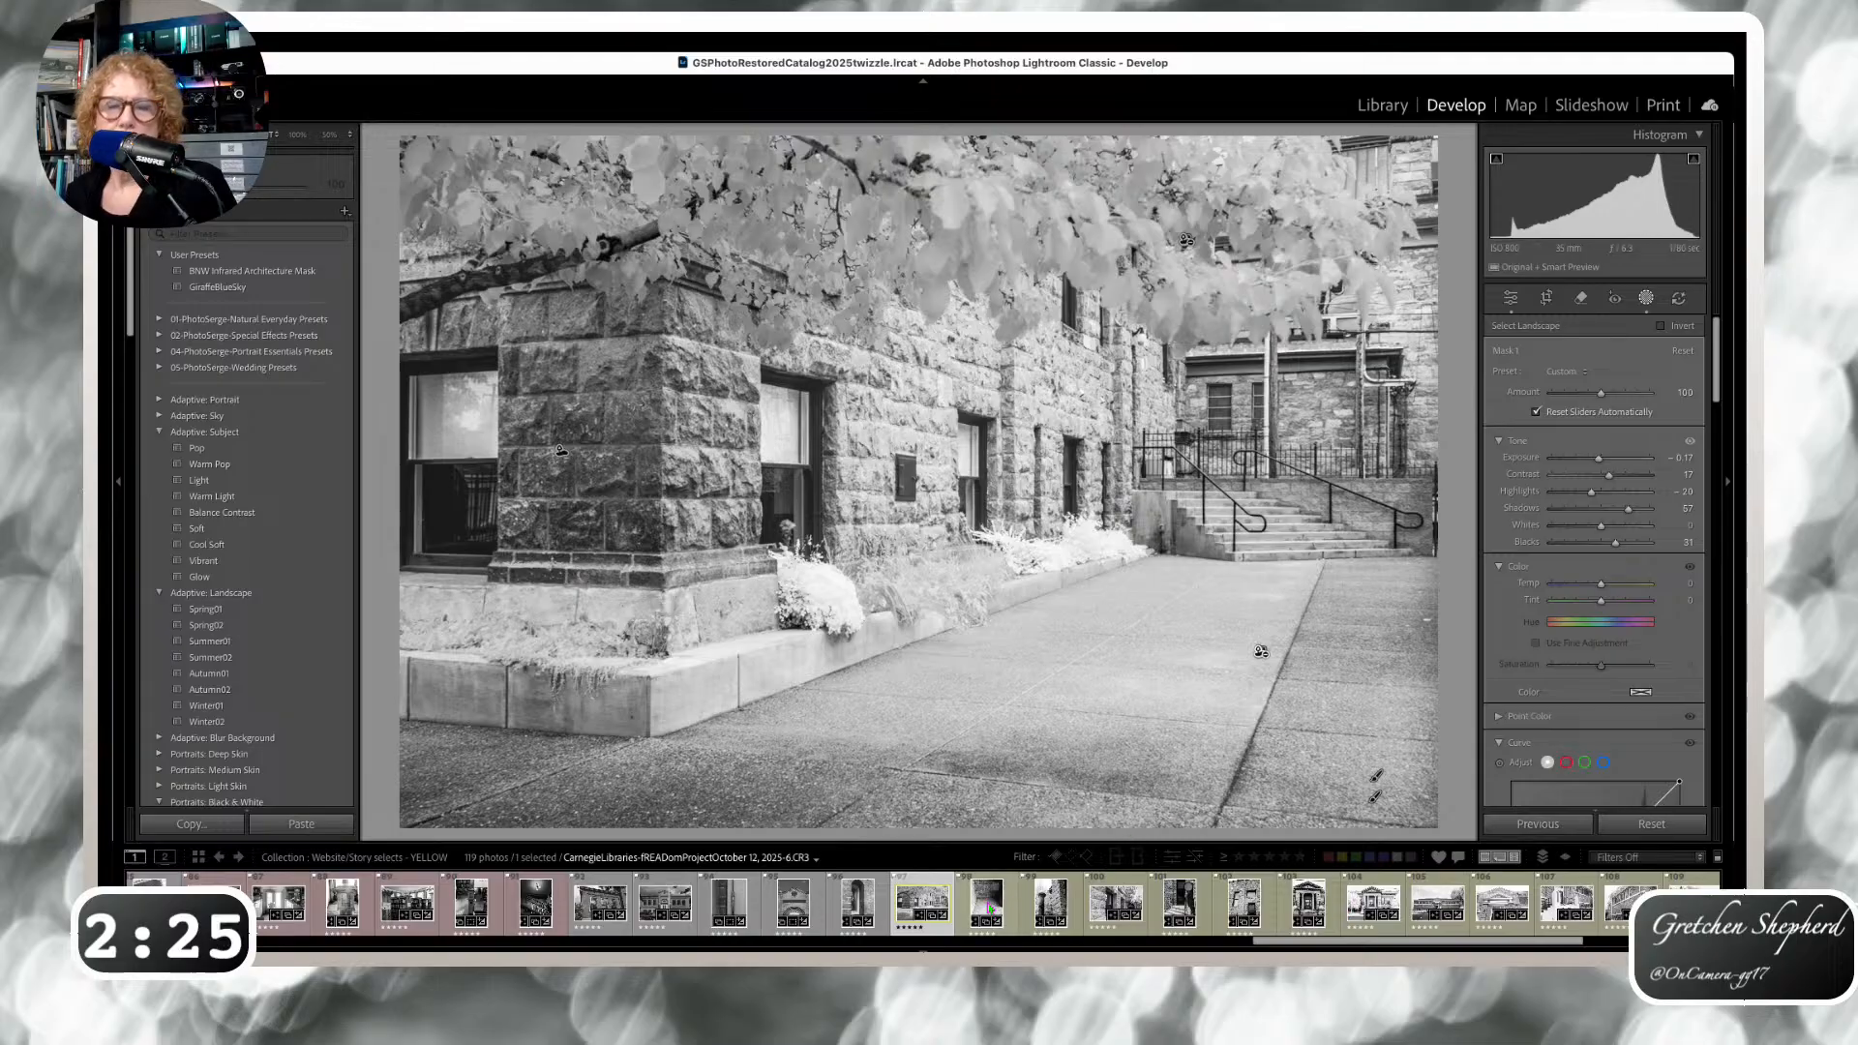
Apply the "BNW Infrared Architecture Mask" preset to the photo of the brick-paved floor between stone walls.
key("Up")
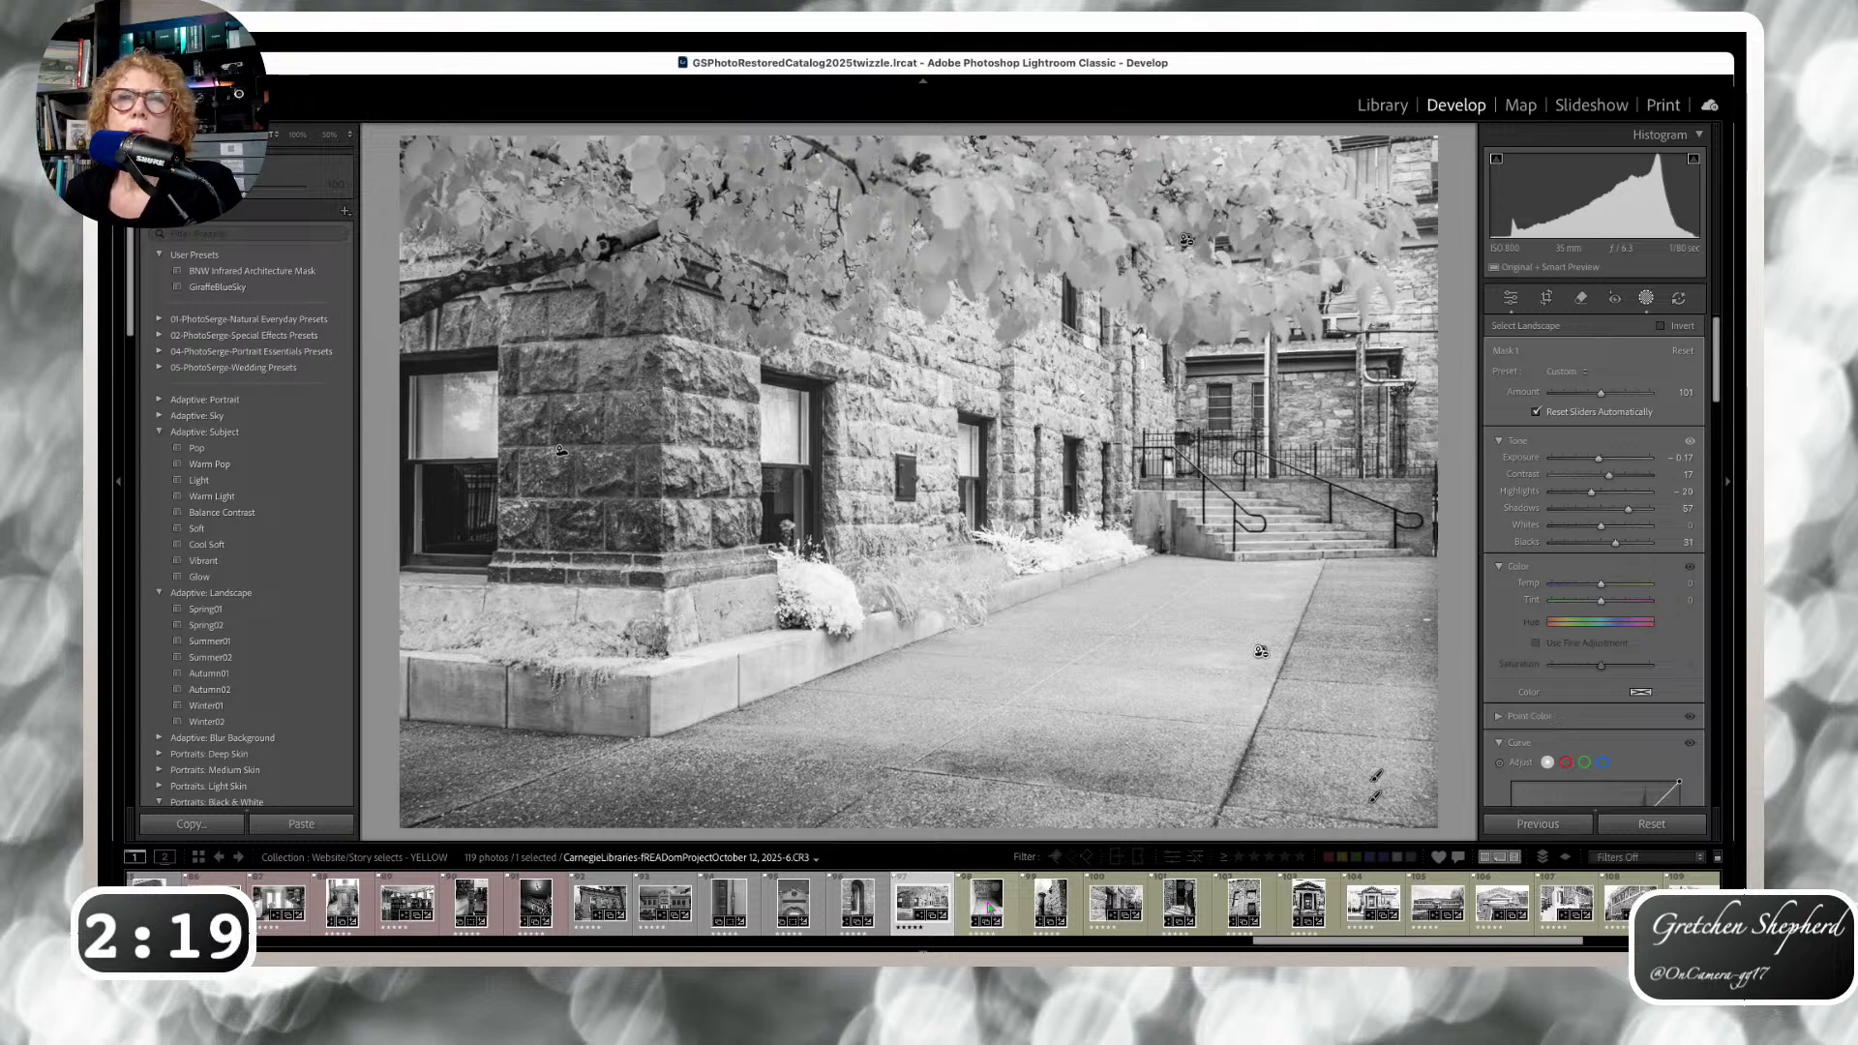
key("plus")
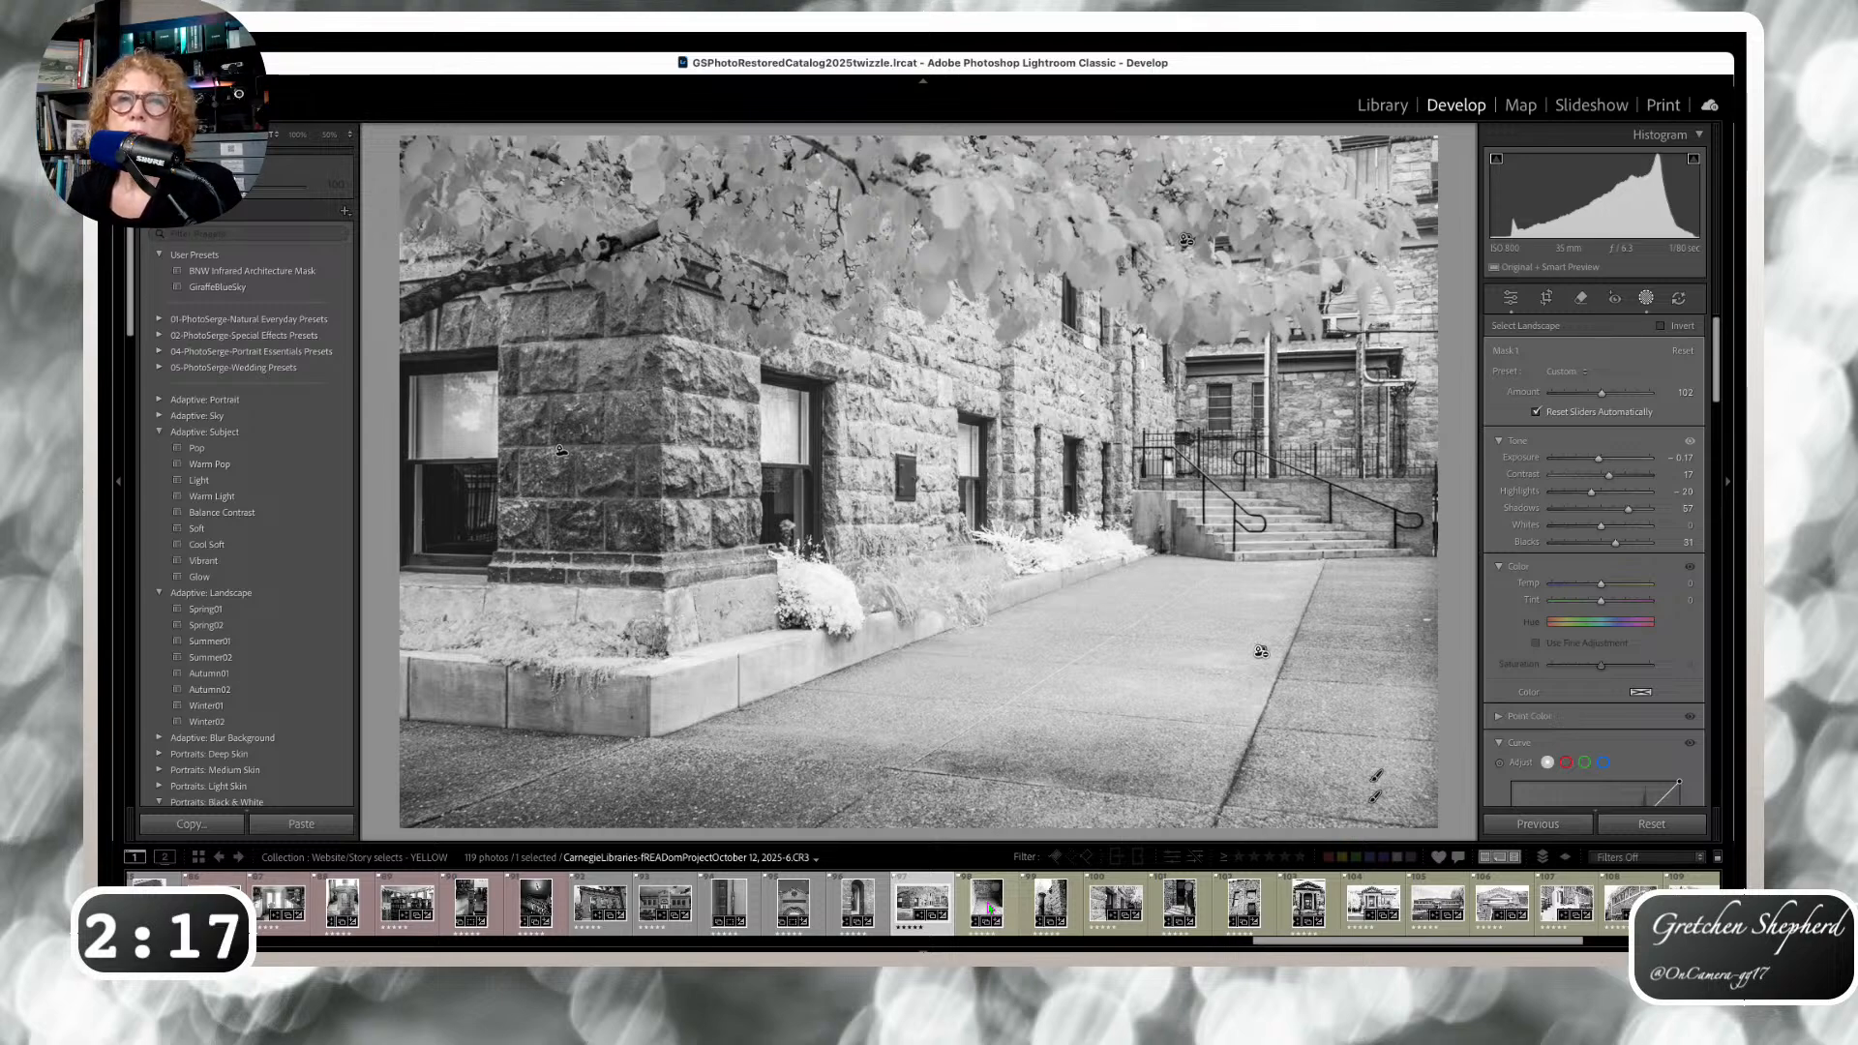
left_click(989, 910)
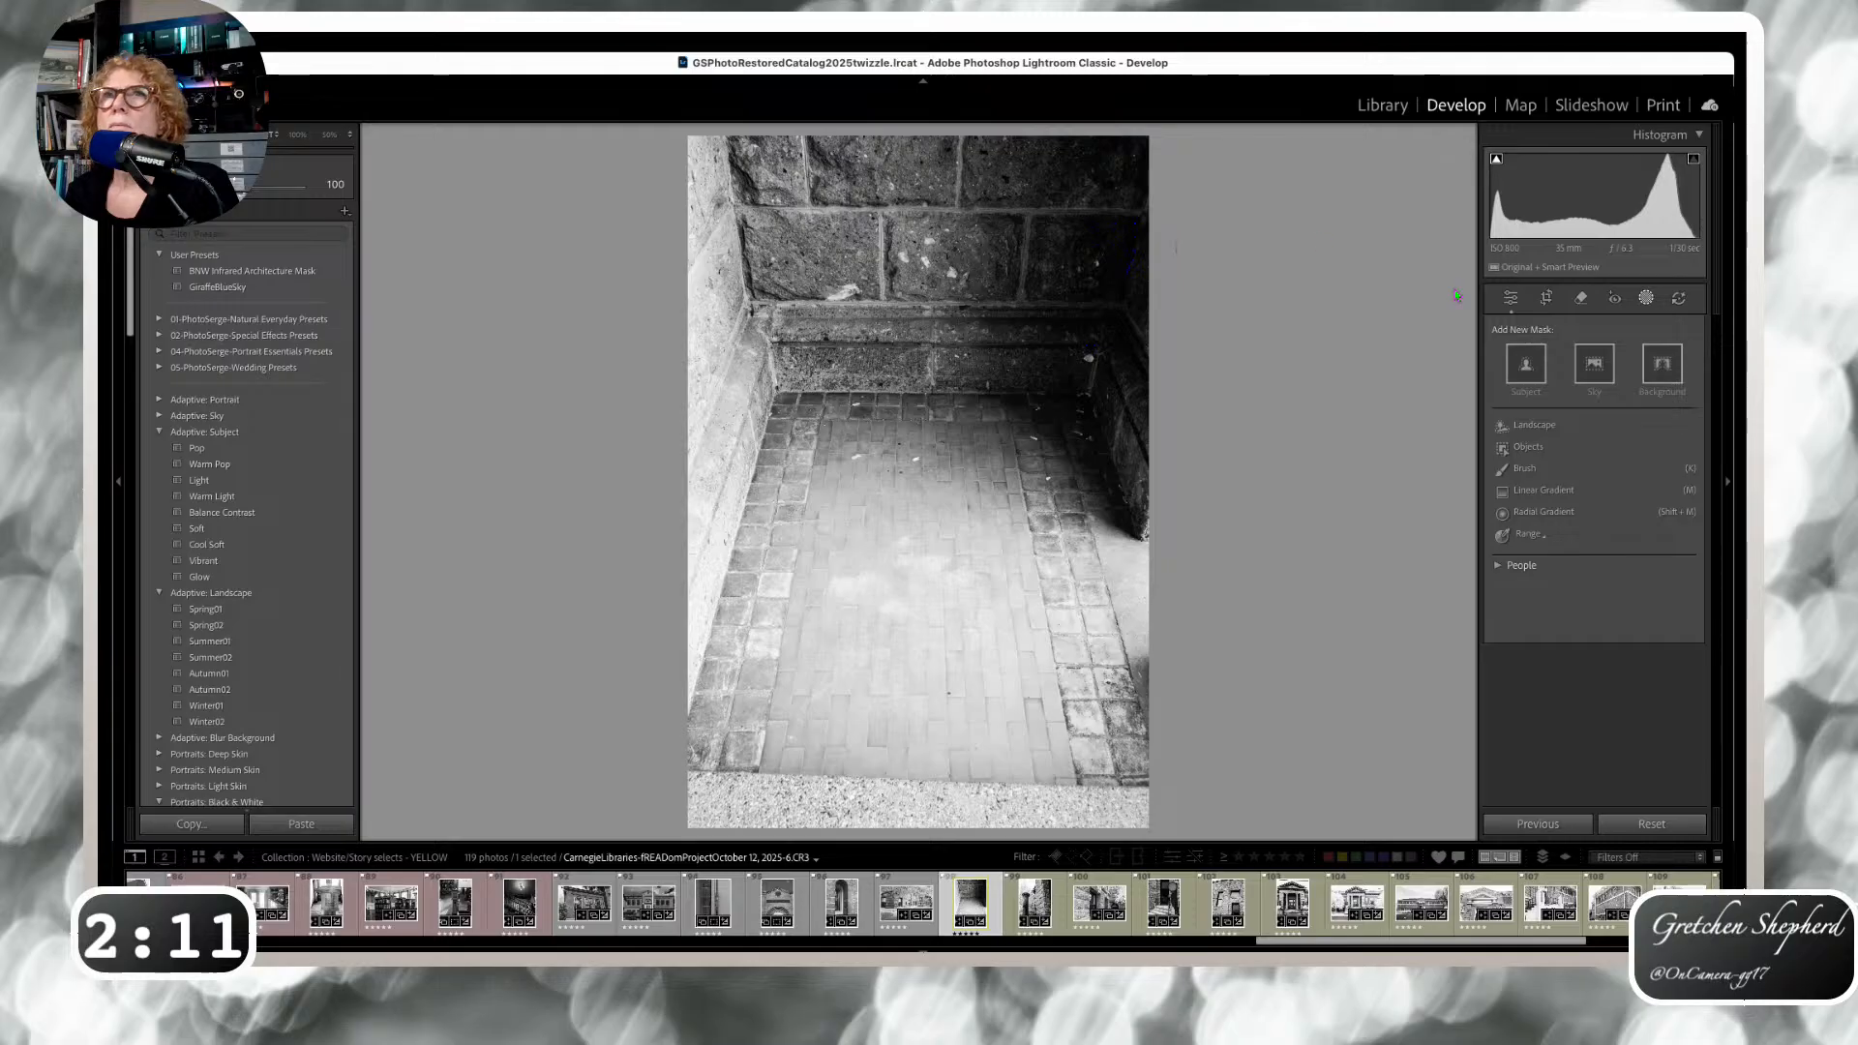
left_click(1510, 297)
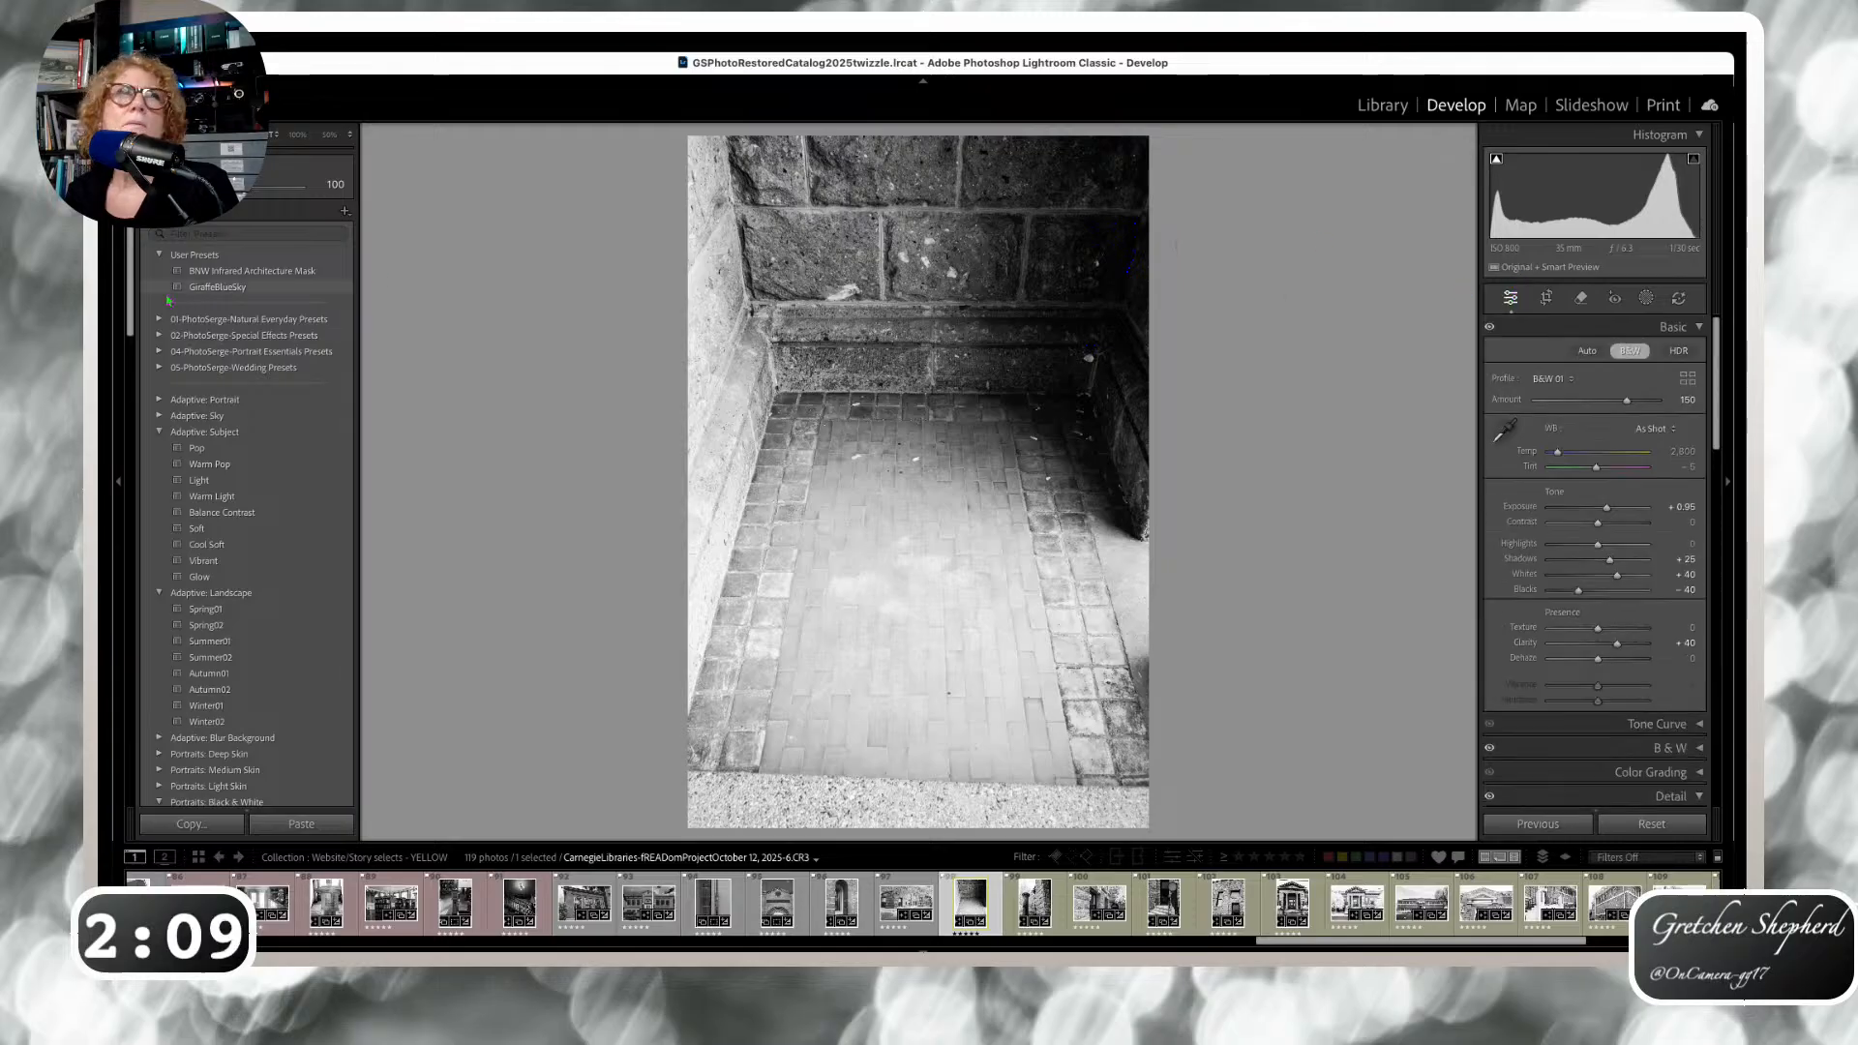
left_click(265, 272)
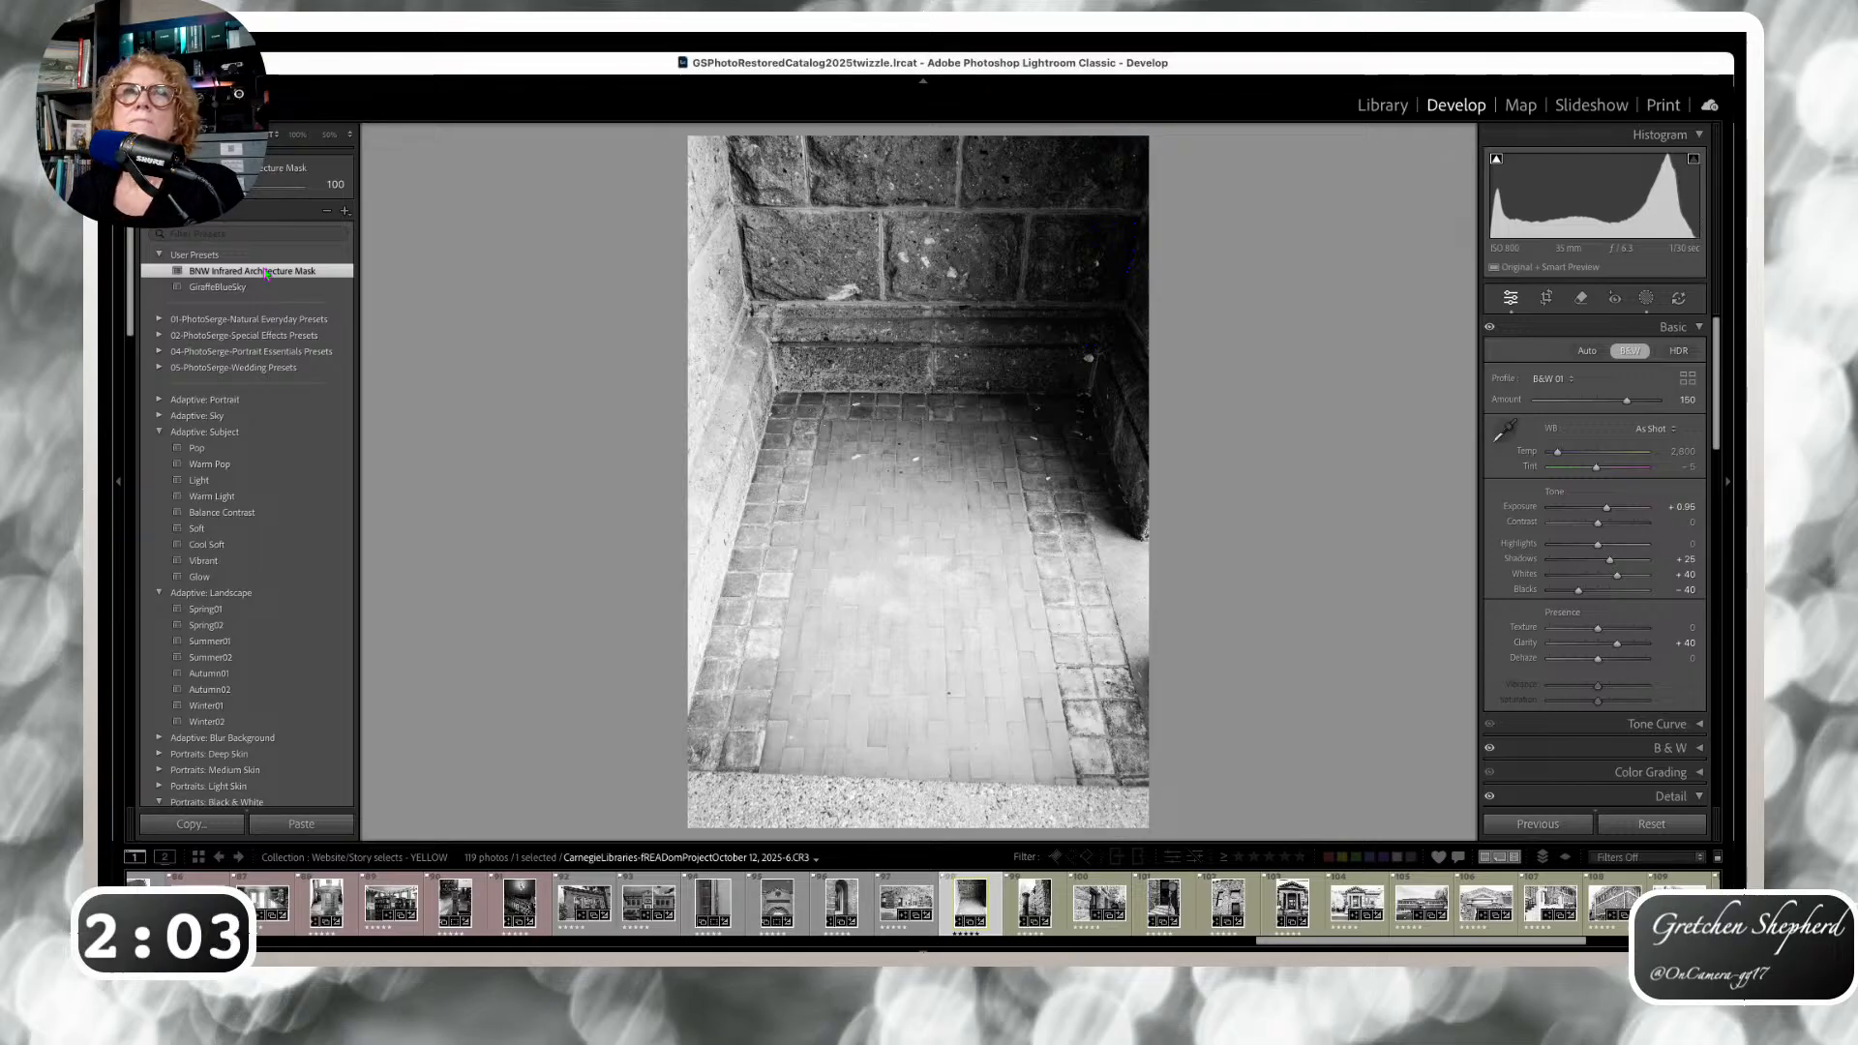
Apply the "BNW Infrared Architecture Mask" preset to the photo of the fluted lamp post beside the stone wall.
key("Right")
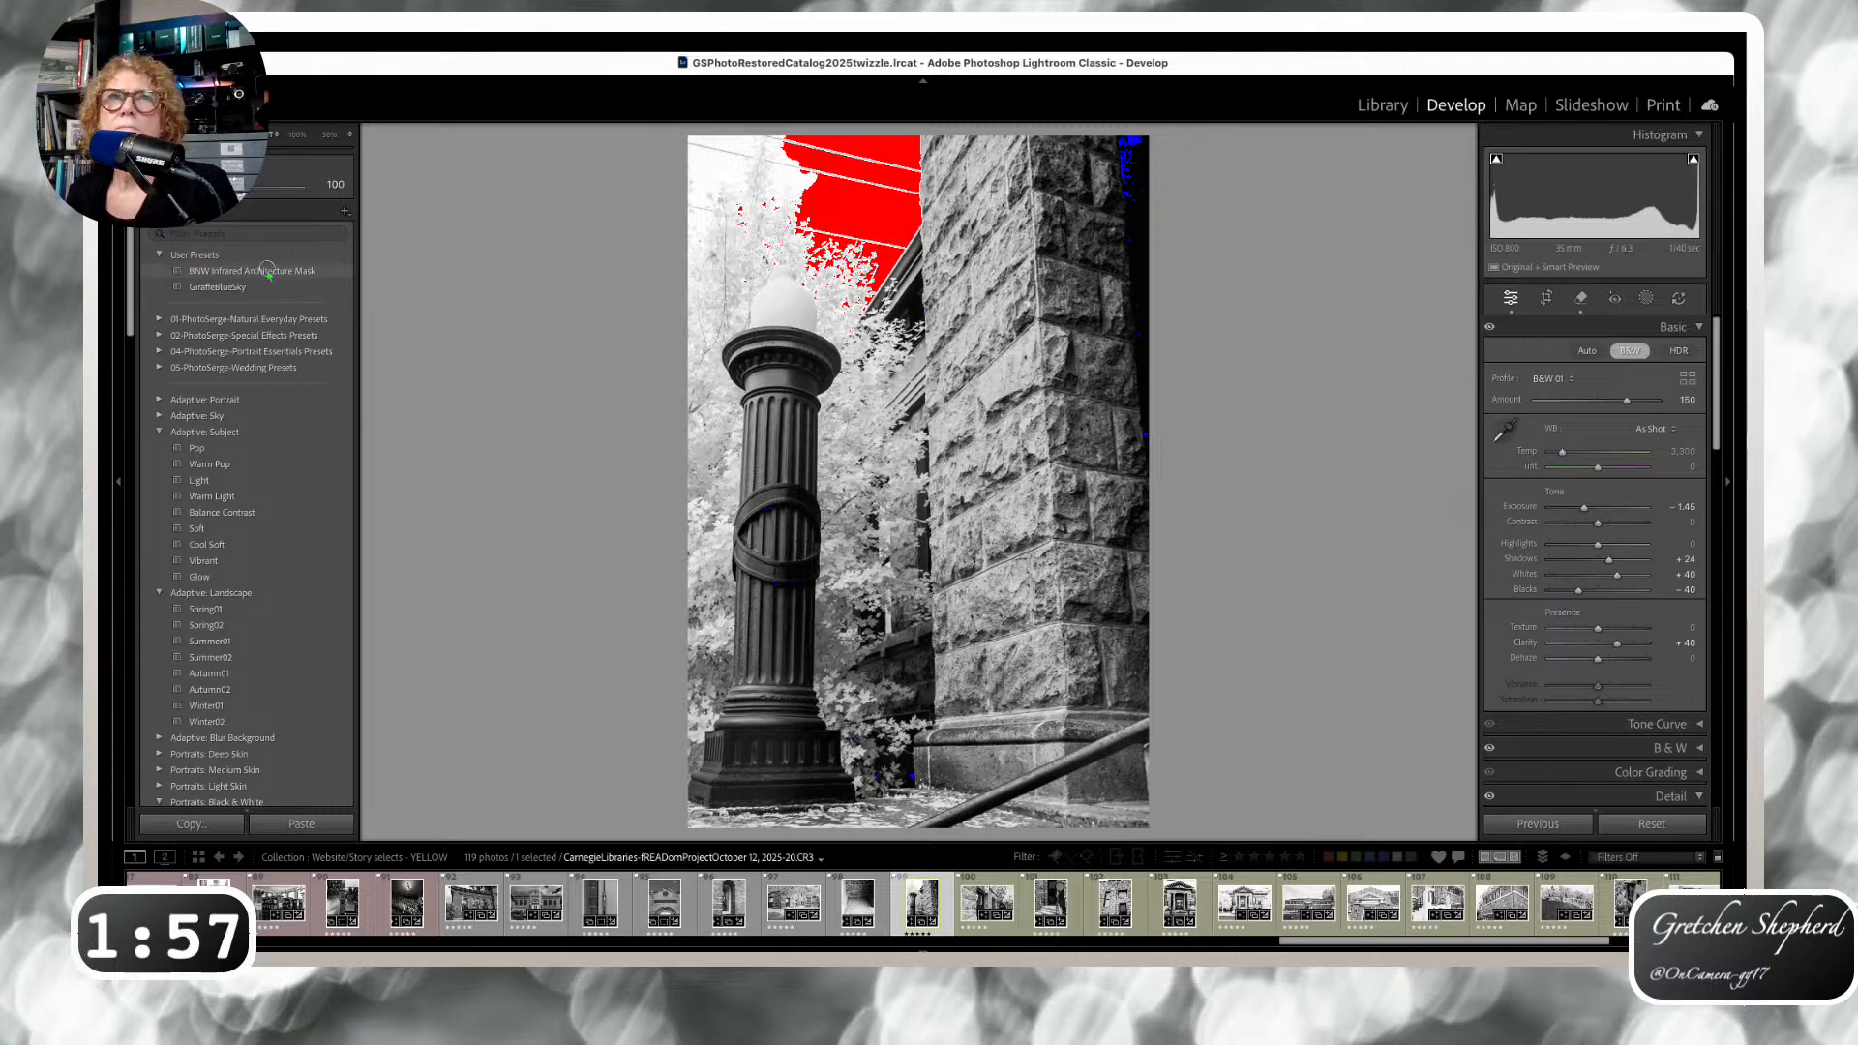
left_click(268, 271)
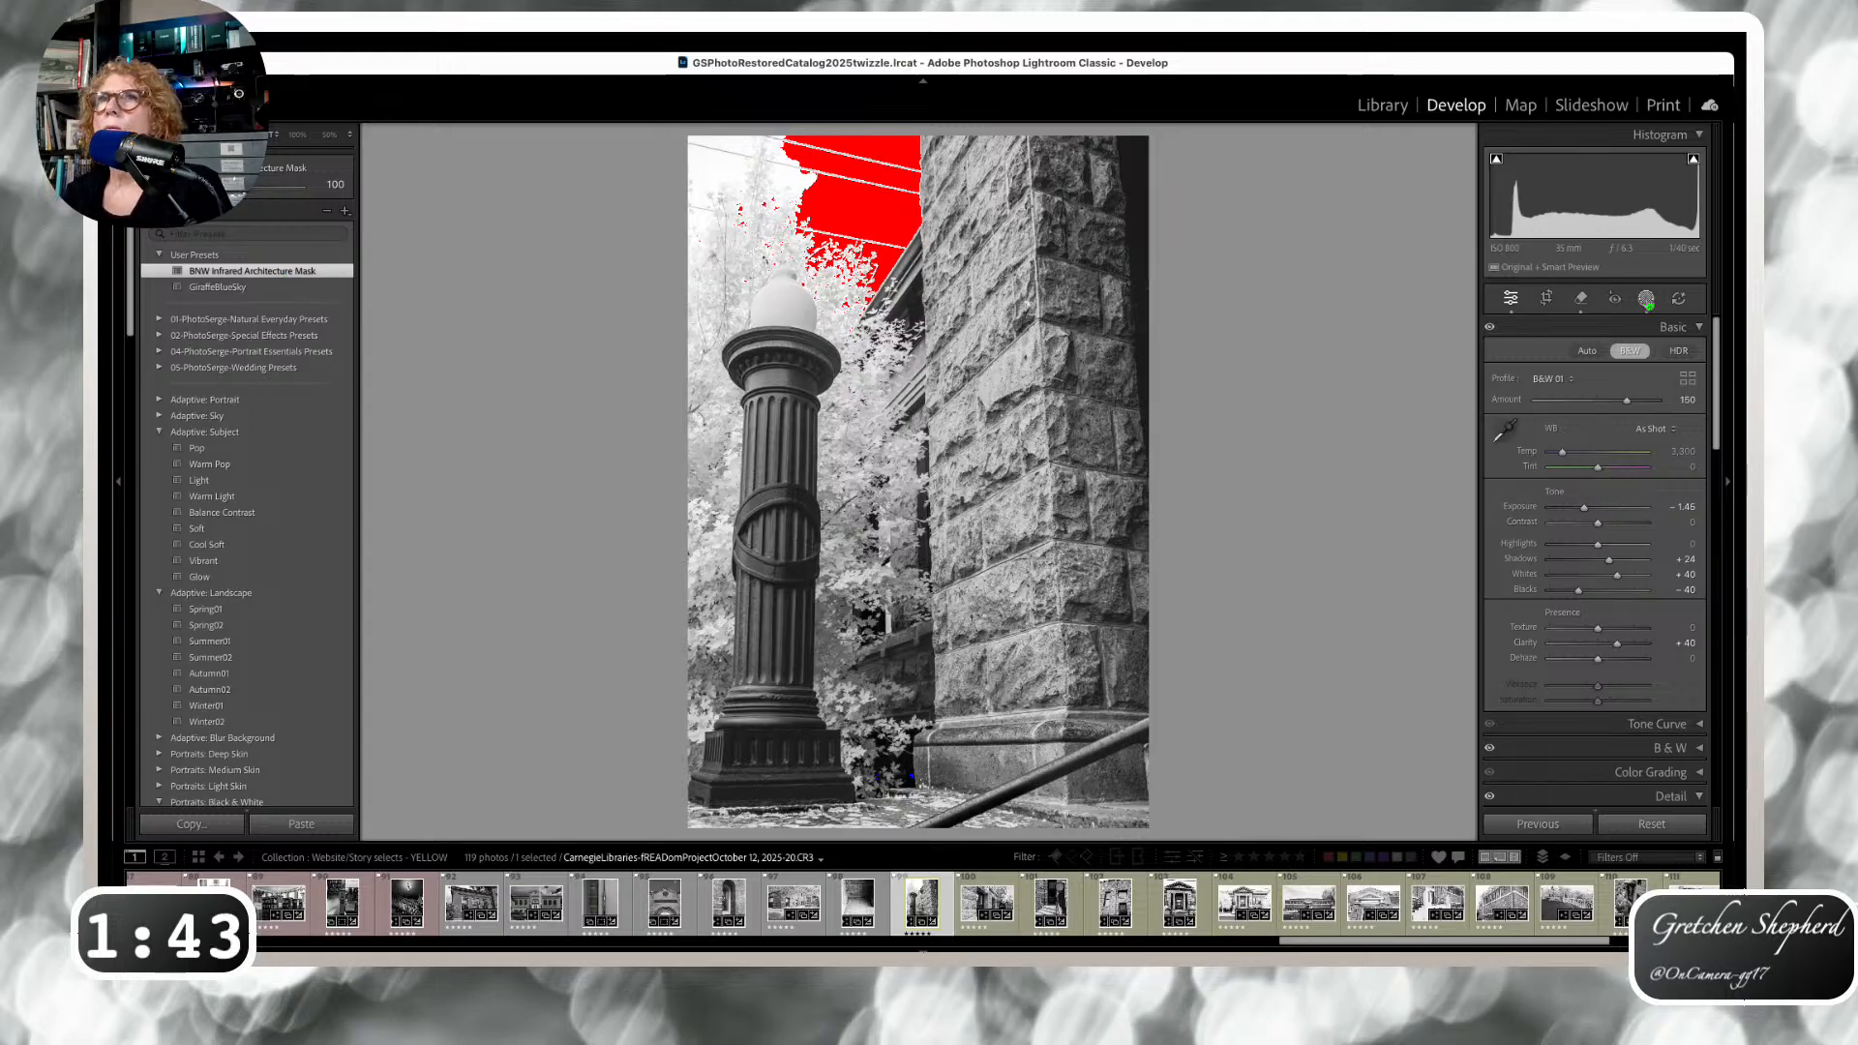
Create a sky mask on the lamp post photo, subtract the Vegetation from it and set its Exposure to about -1.40.
left_click(1646, 300)
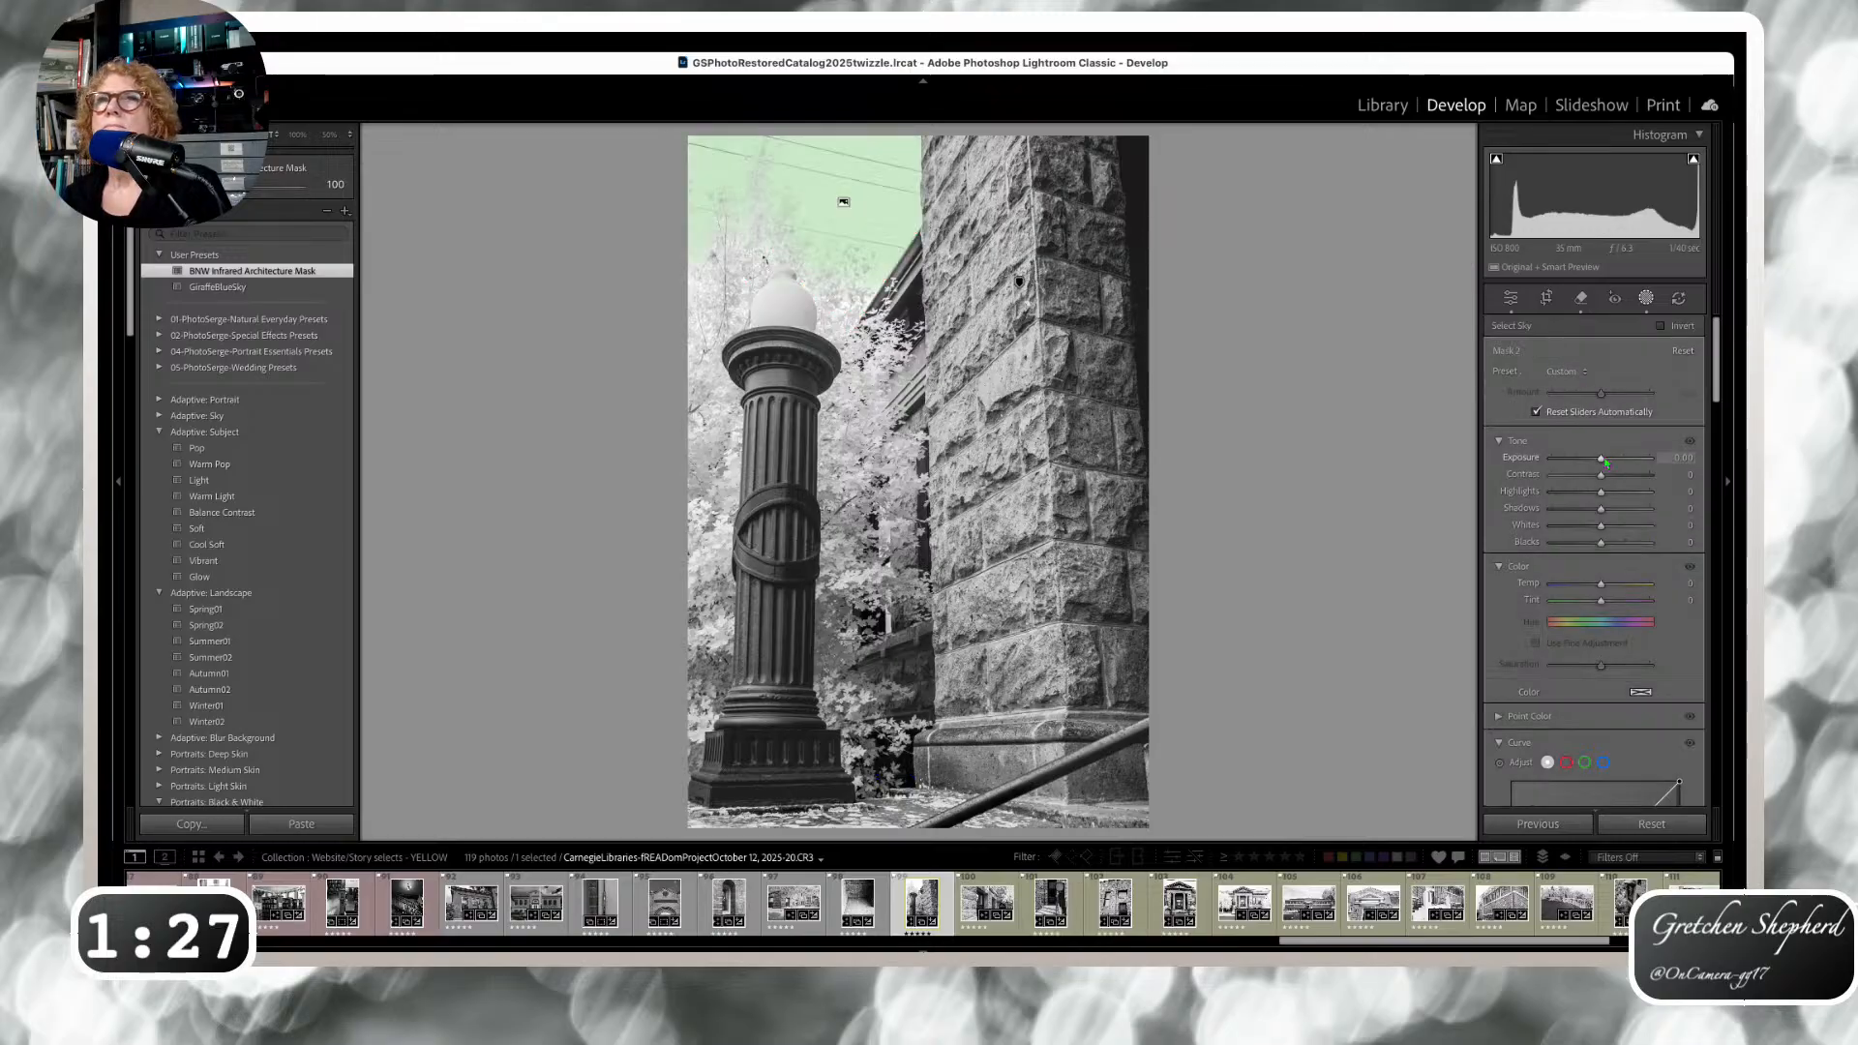
left_click_drag(1602, 461, 1593, 457)
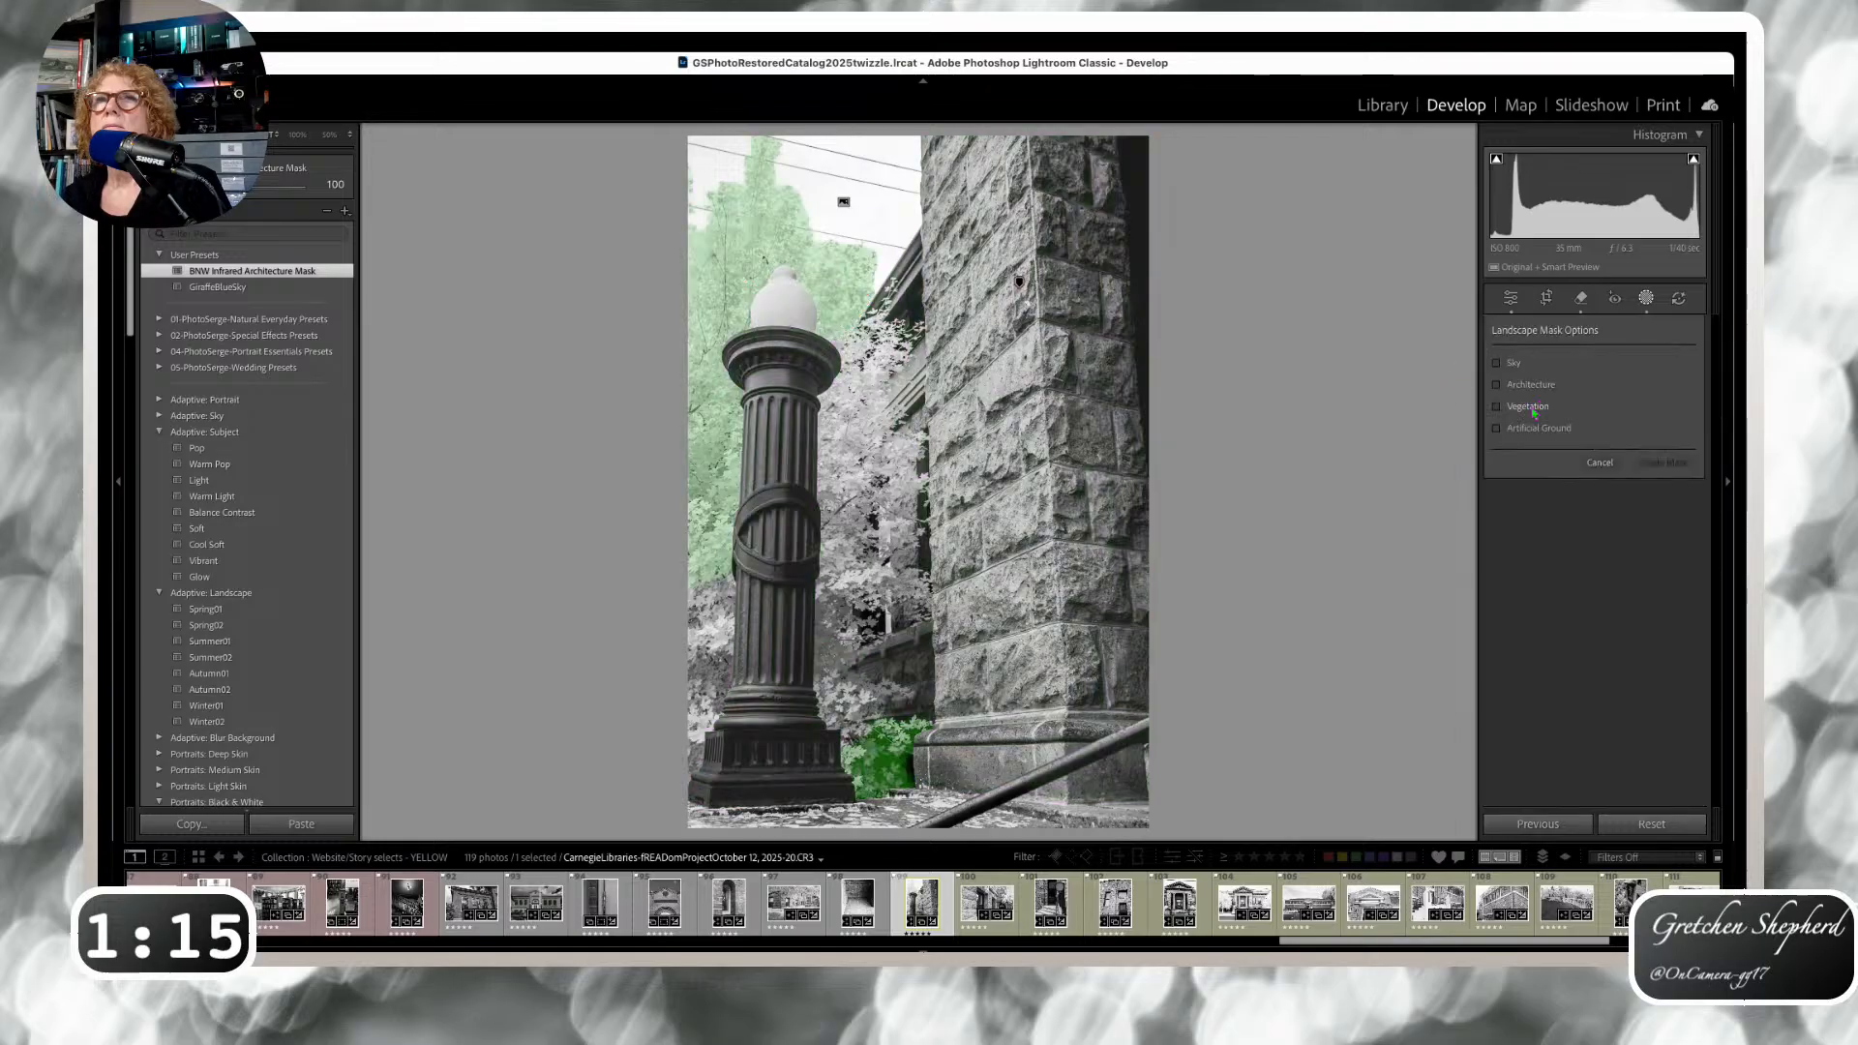
left_click(1529, 408)
left_click(1660, 461)
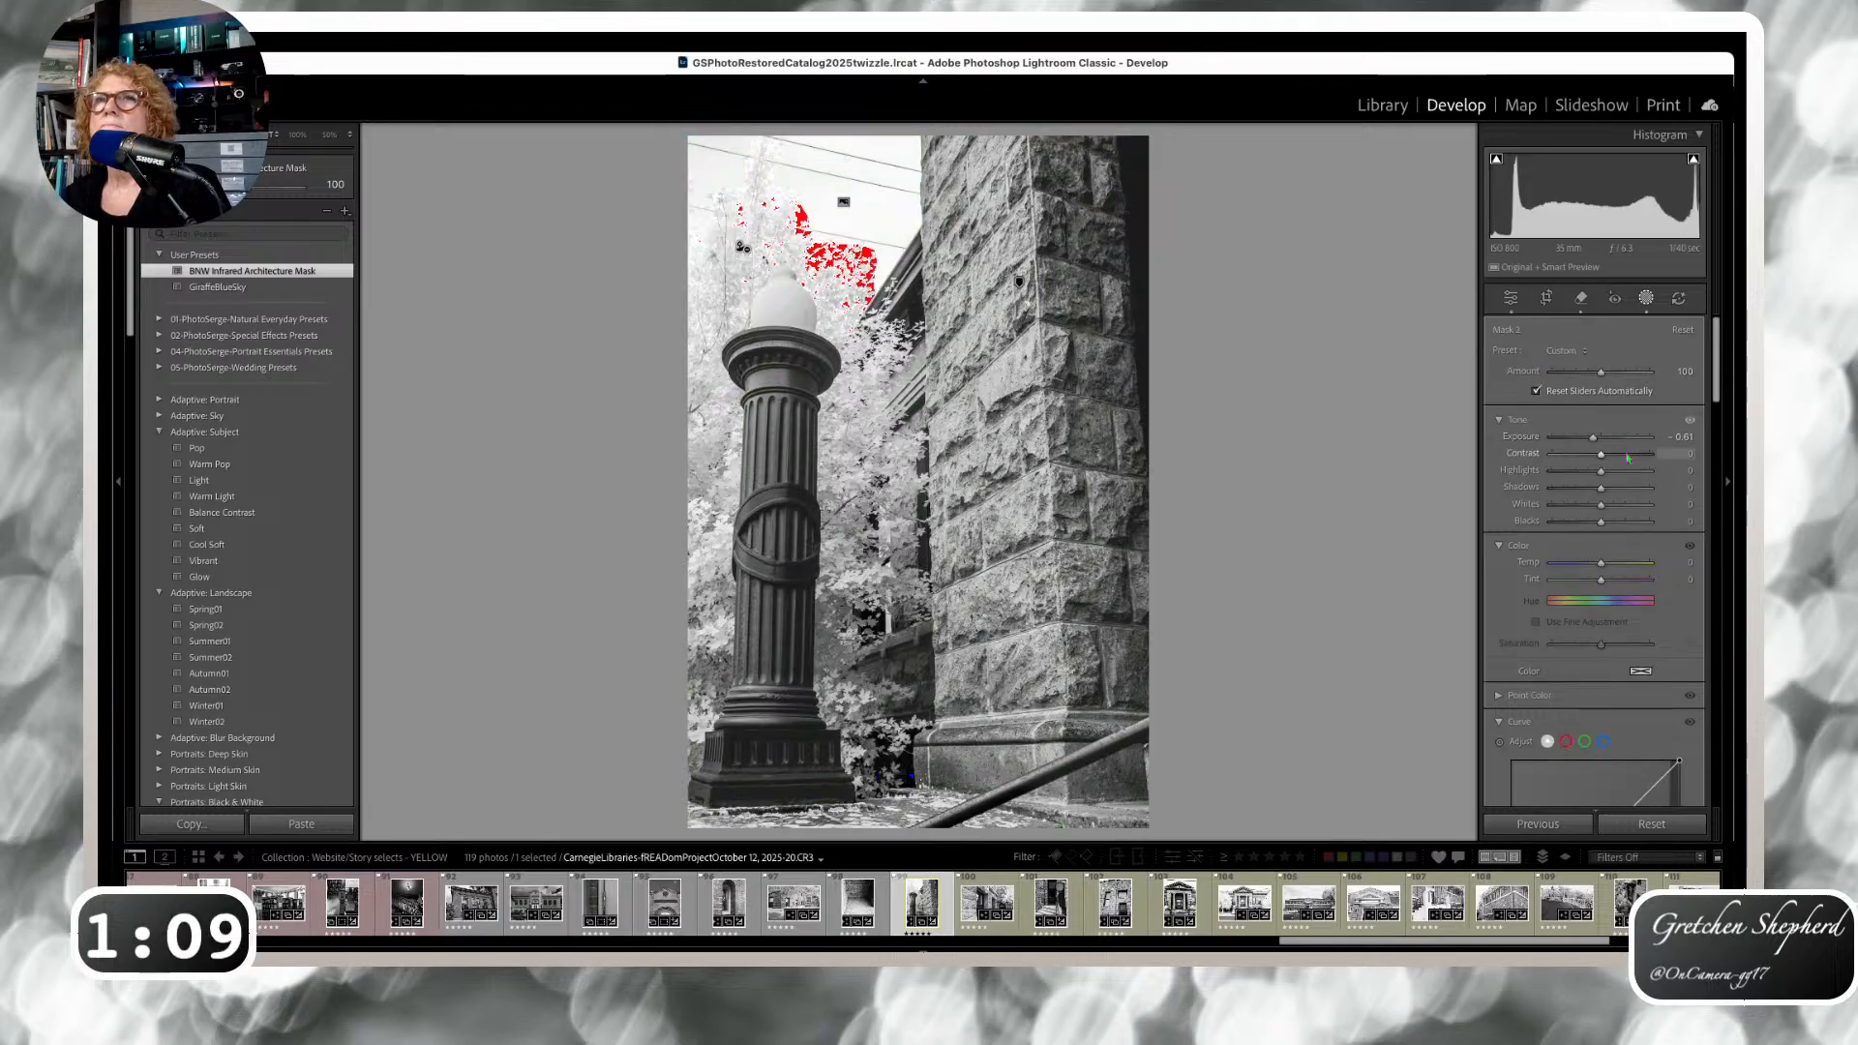
left_click_drag(1592, 437, 1583, 436)
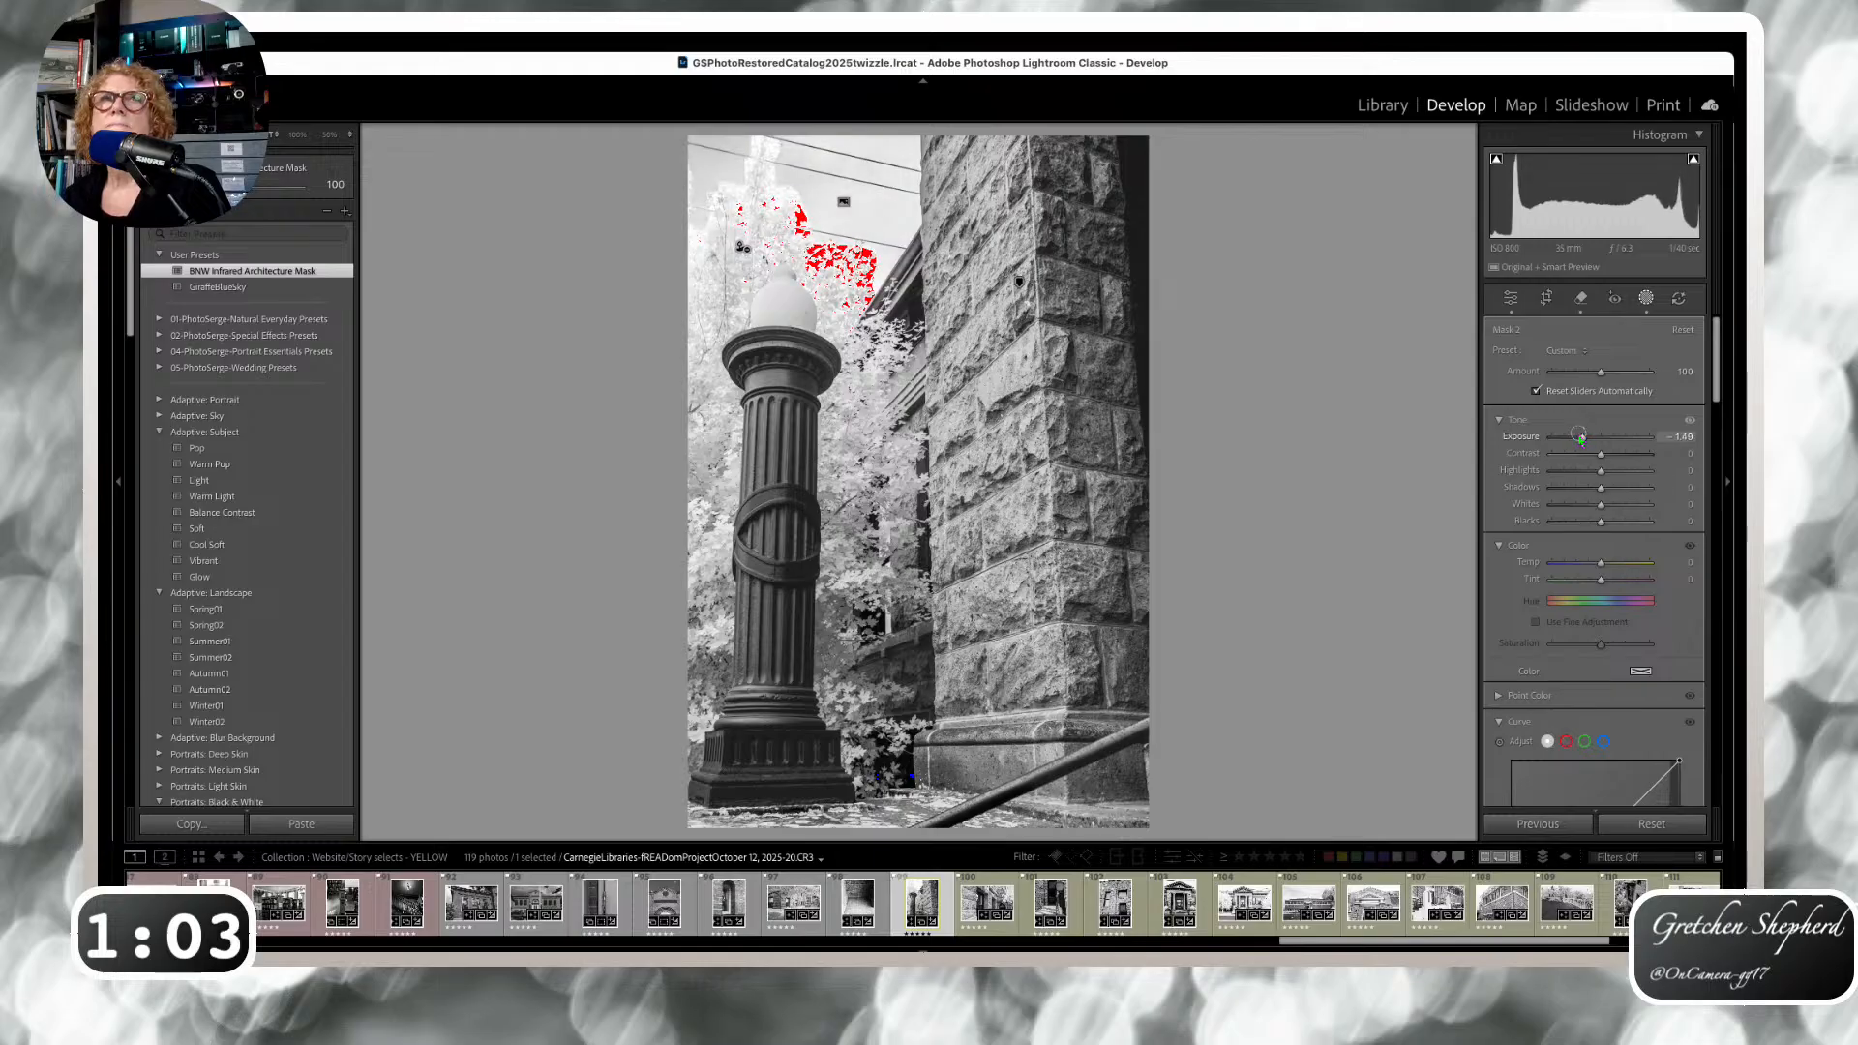
Lower the sky mask's Whites, then try to erase the overhead wires across the sky with Generative Remove at brush size 25.
left_click_drag(1602, 507, 1582, 501)
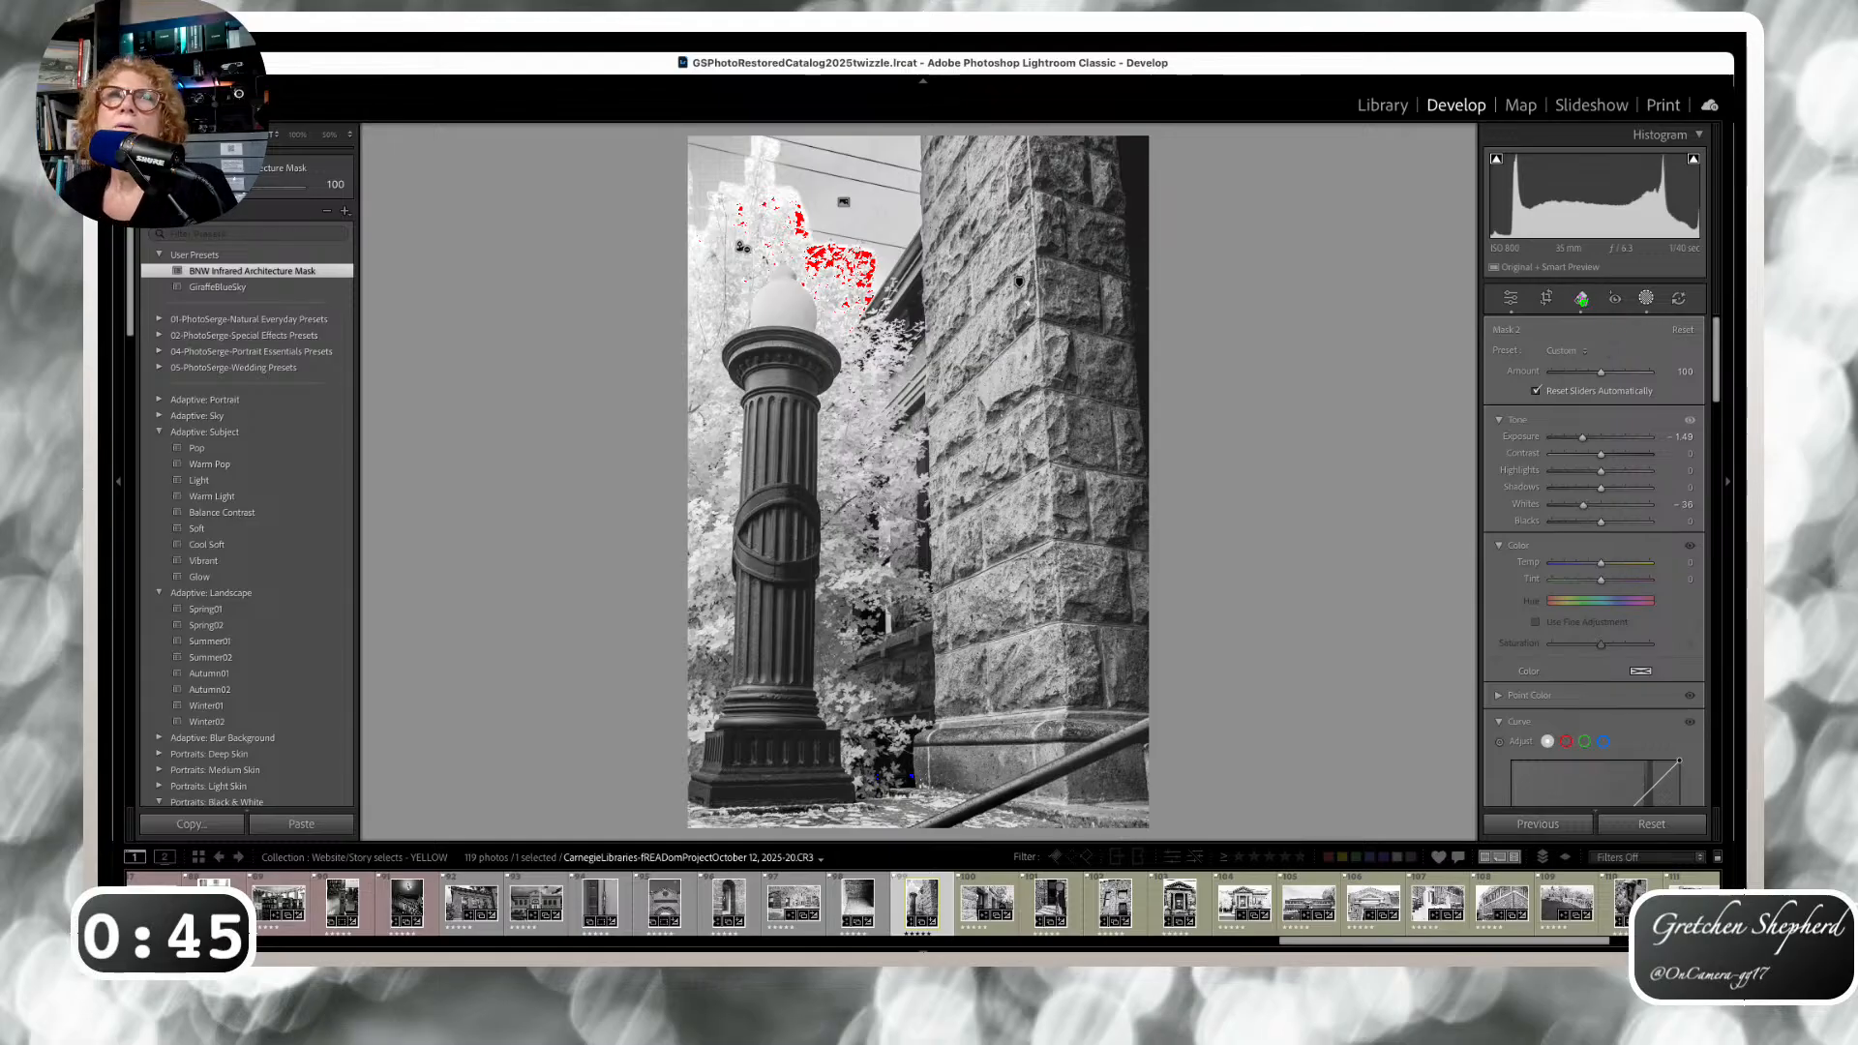
left_click(1581, 299)
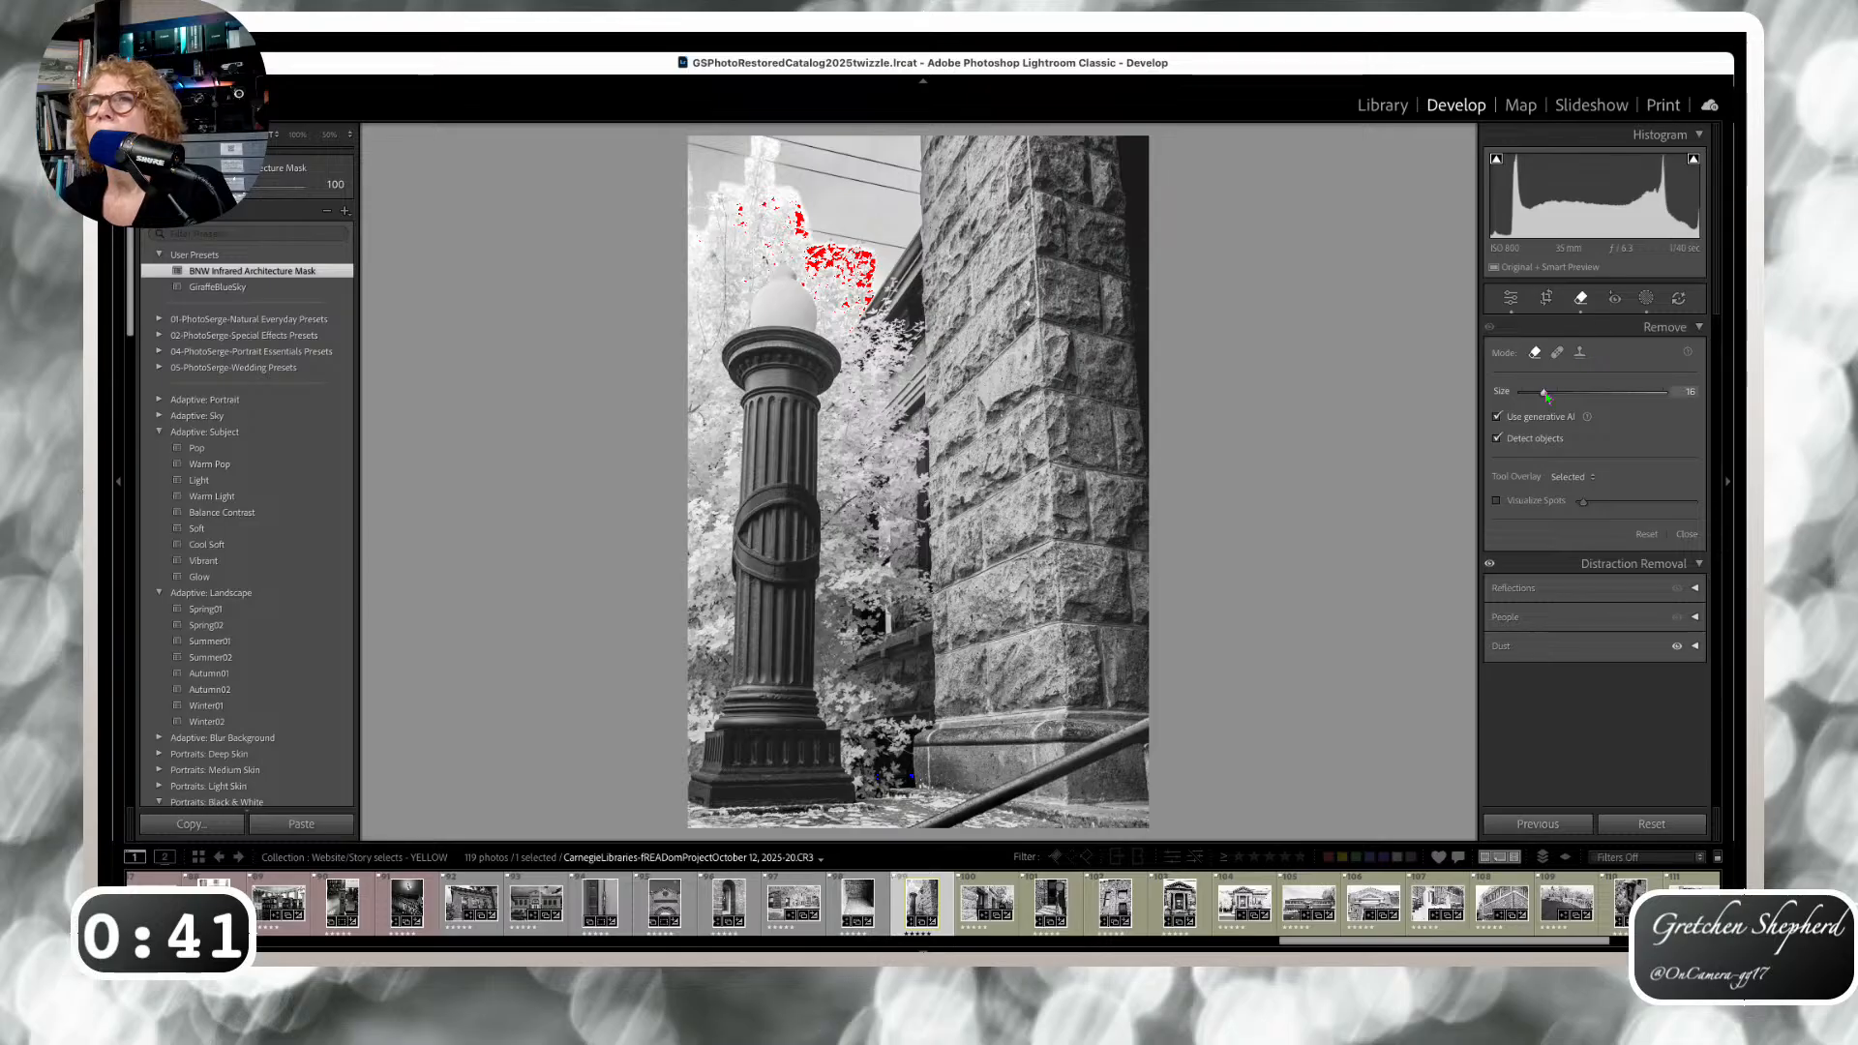
left_click_drag(1558, 391, 1555, 392)
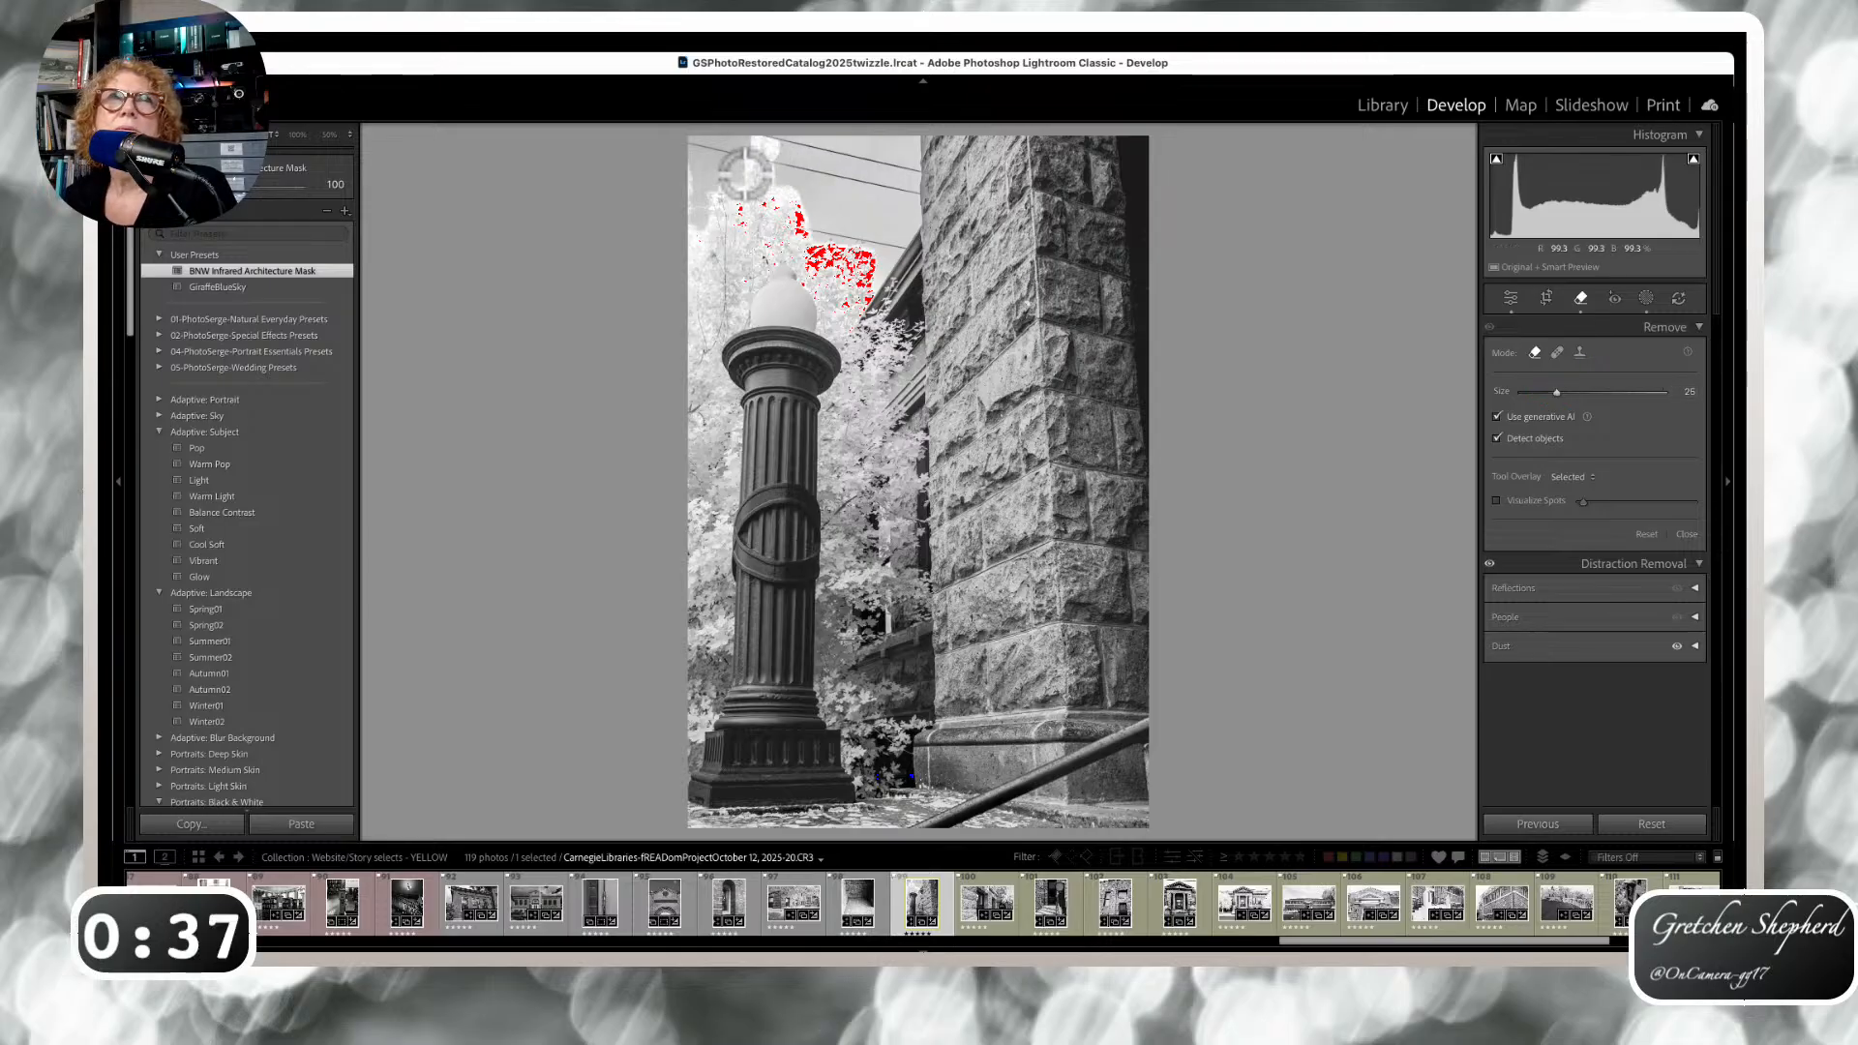
mouse_move(714, 207)
left_mouse_down()
mouse_move(880, 237)
mouse_move(890, 172)
mouse_move(761, 159)
mouse_move(745, 167)
mouse_move(780, 193)
mouse_move(737, 204)
mouse_move(685, 184)
mouse_move(845, 241)
left_mouse_up()
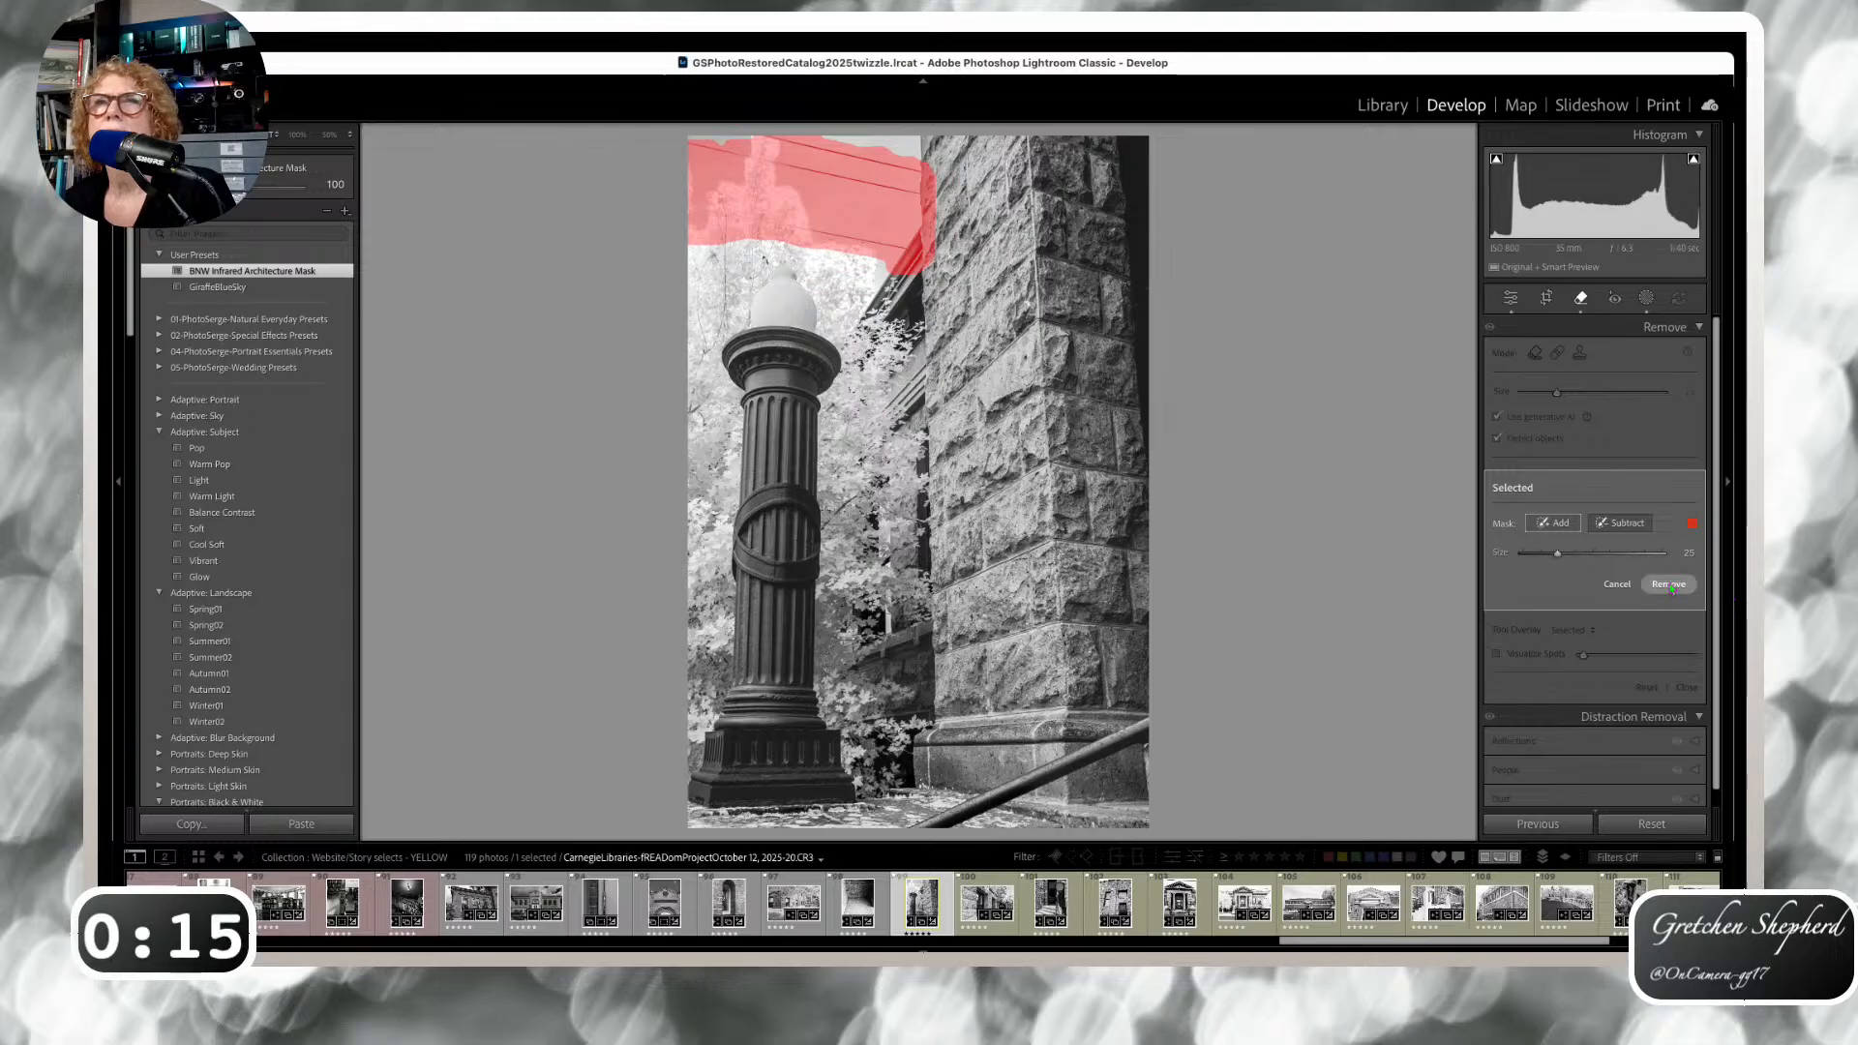
left_click(1669, 586)
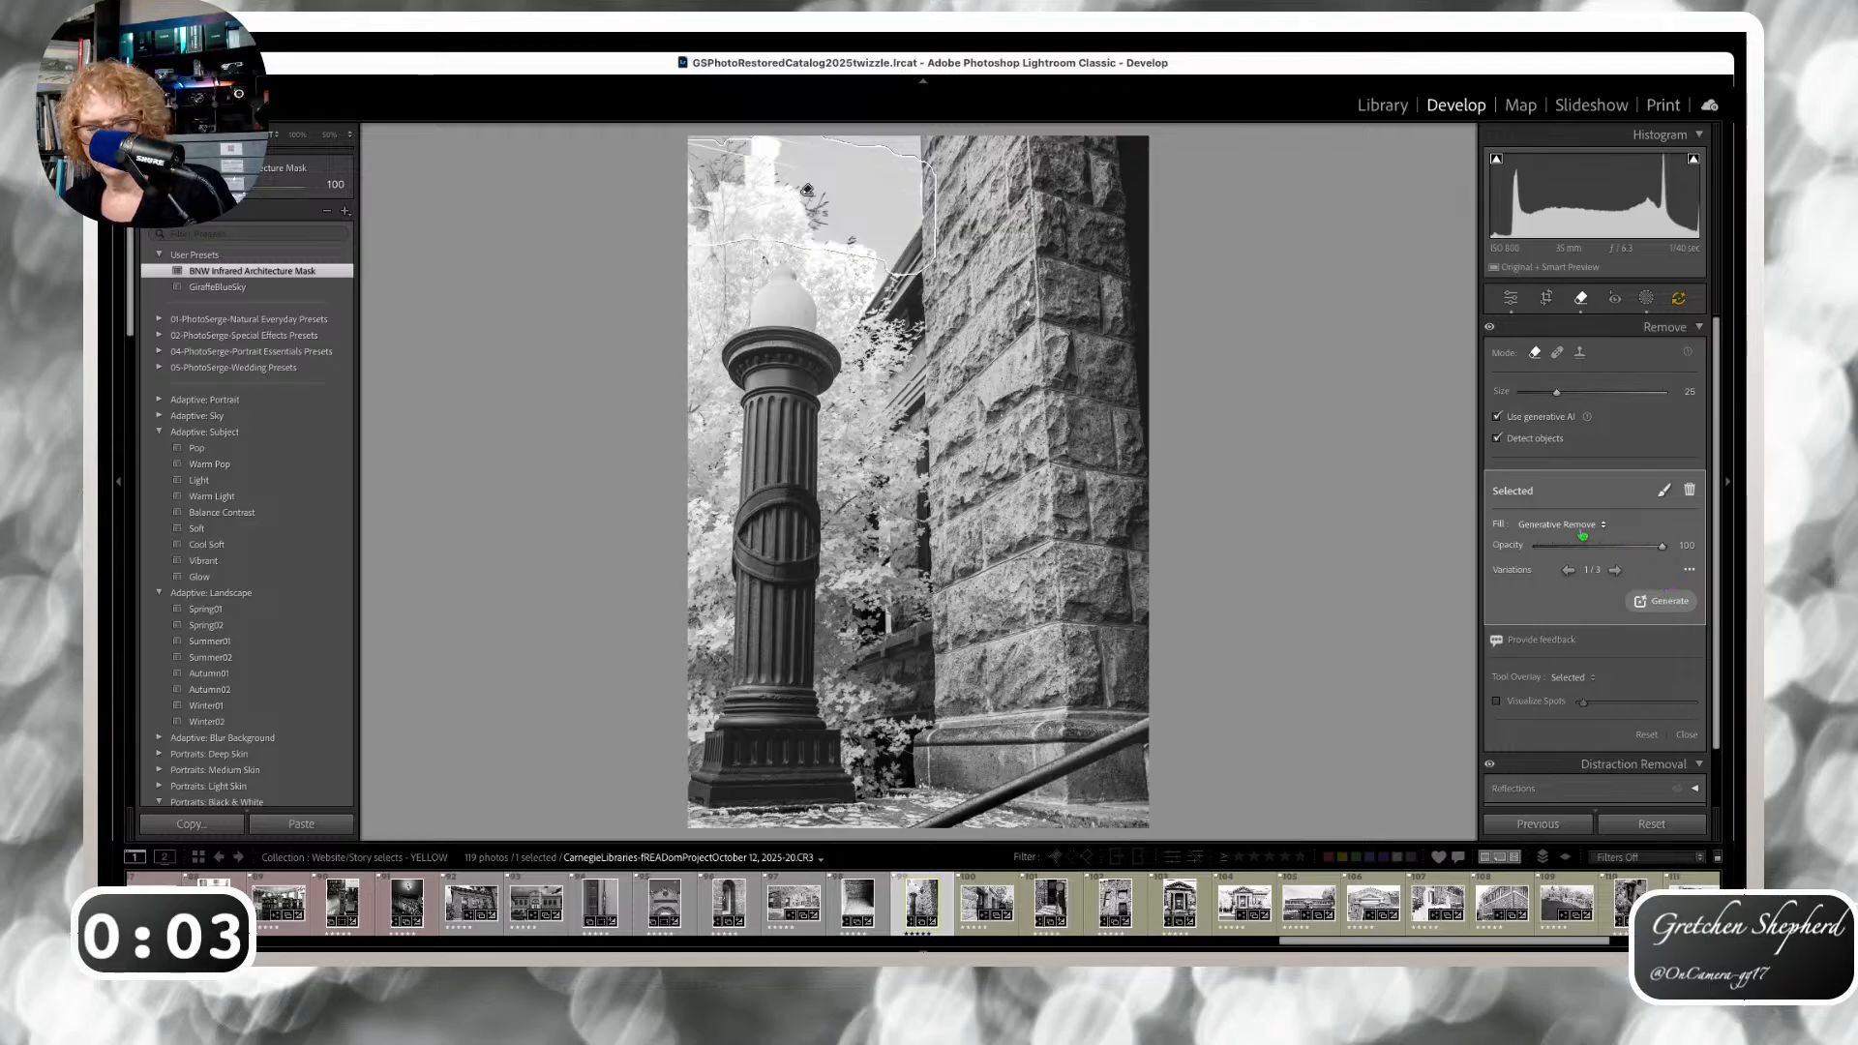
key("Delete")
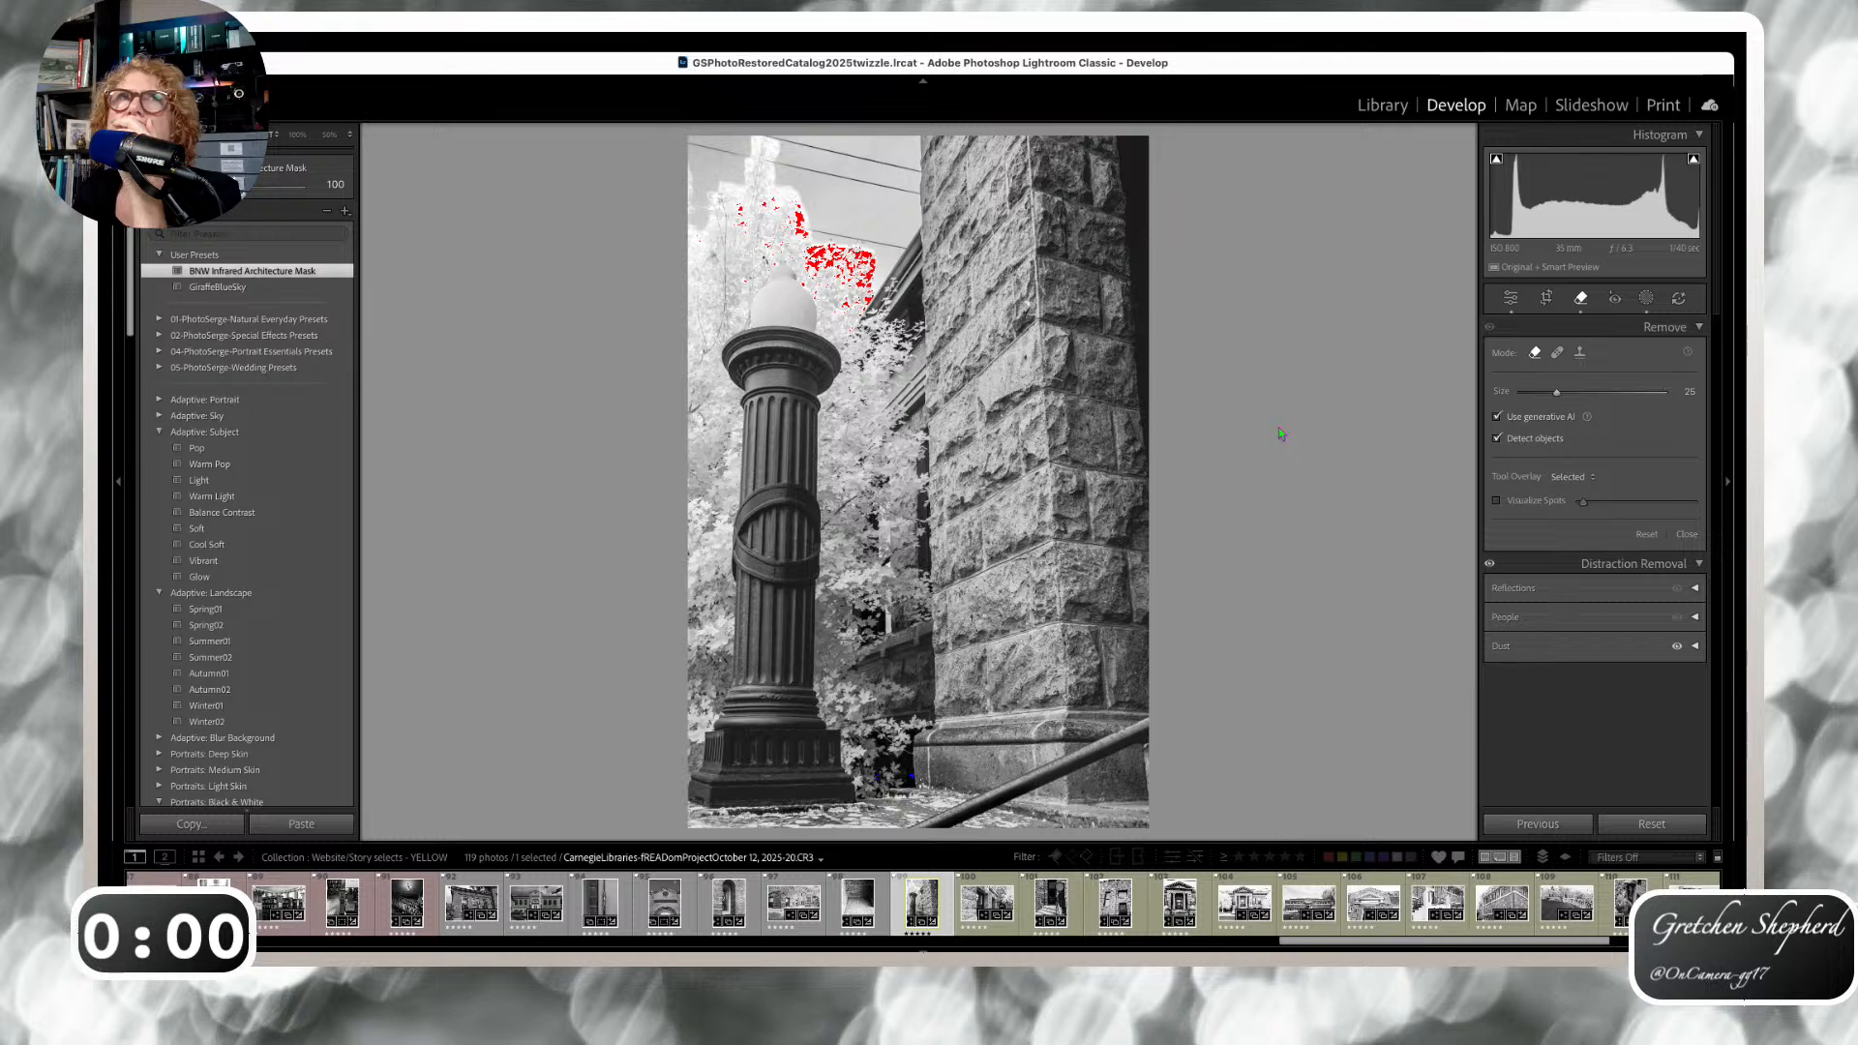
Delete the sky mask from the lamp post photo and set the whole photo's Whites to about -3.
left_click(1646, 299)
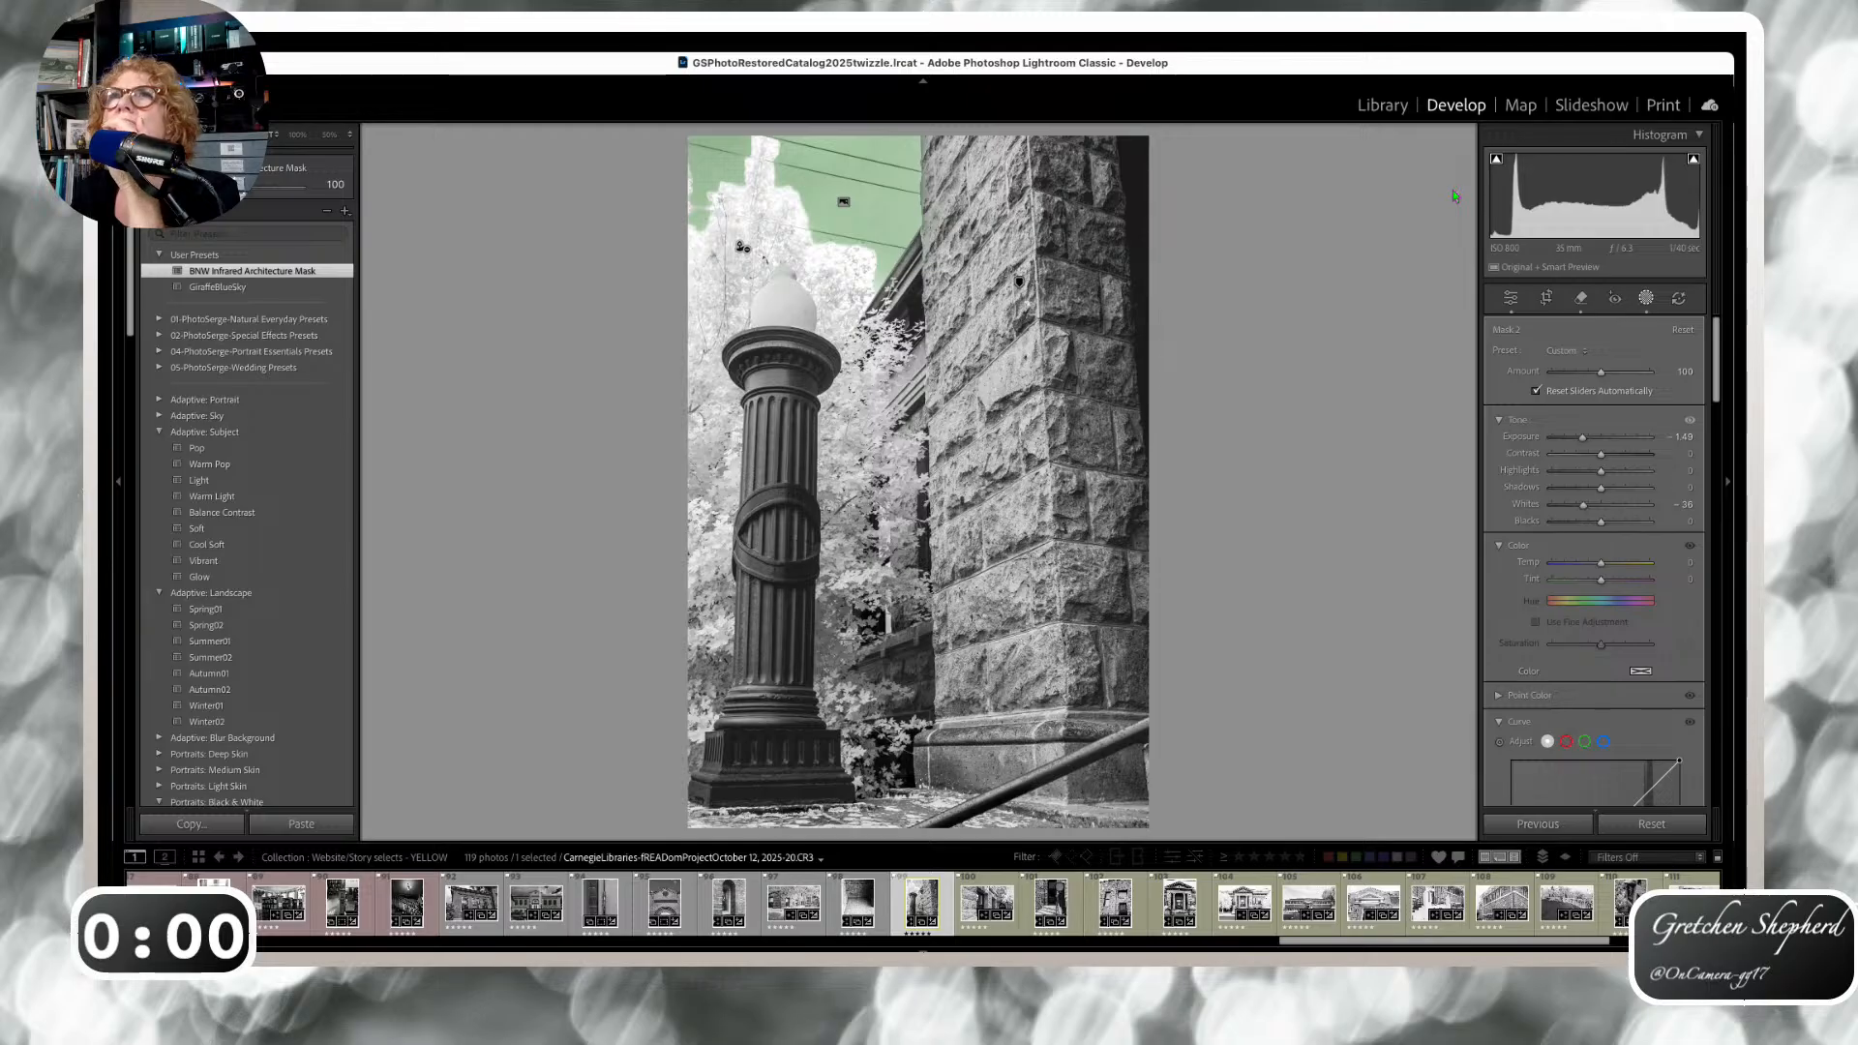
key("Delete")
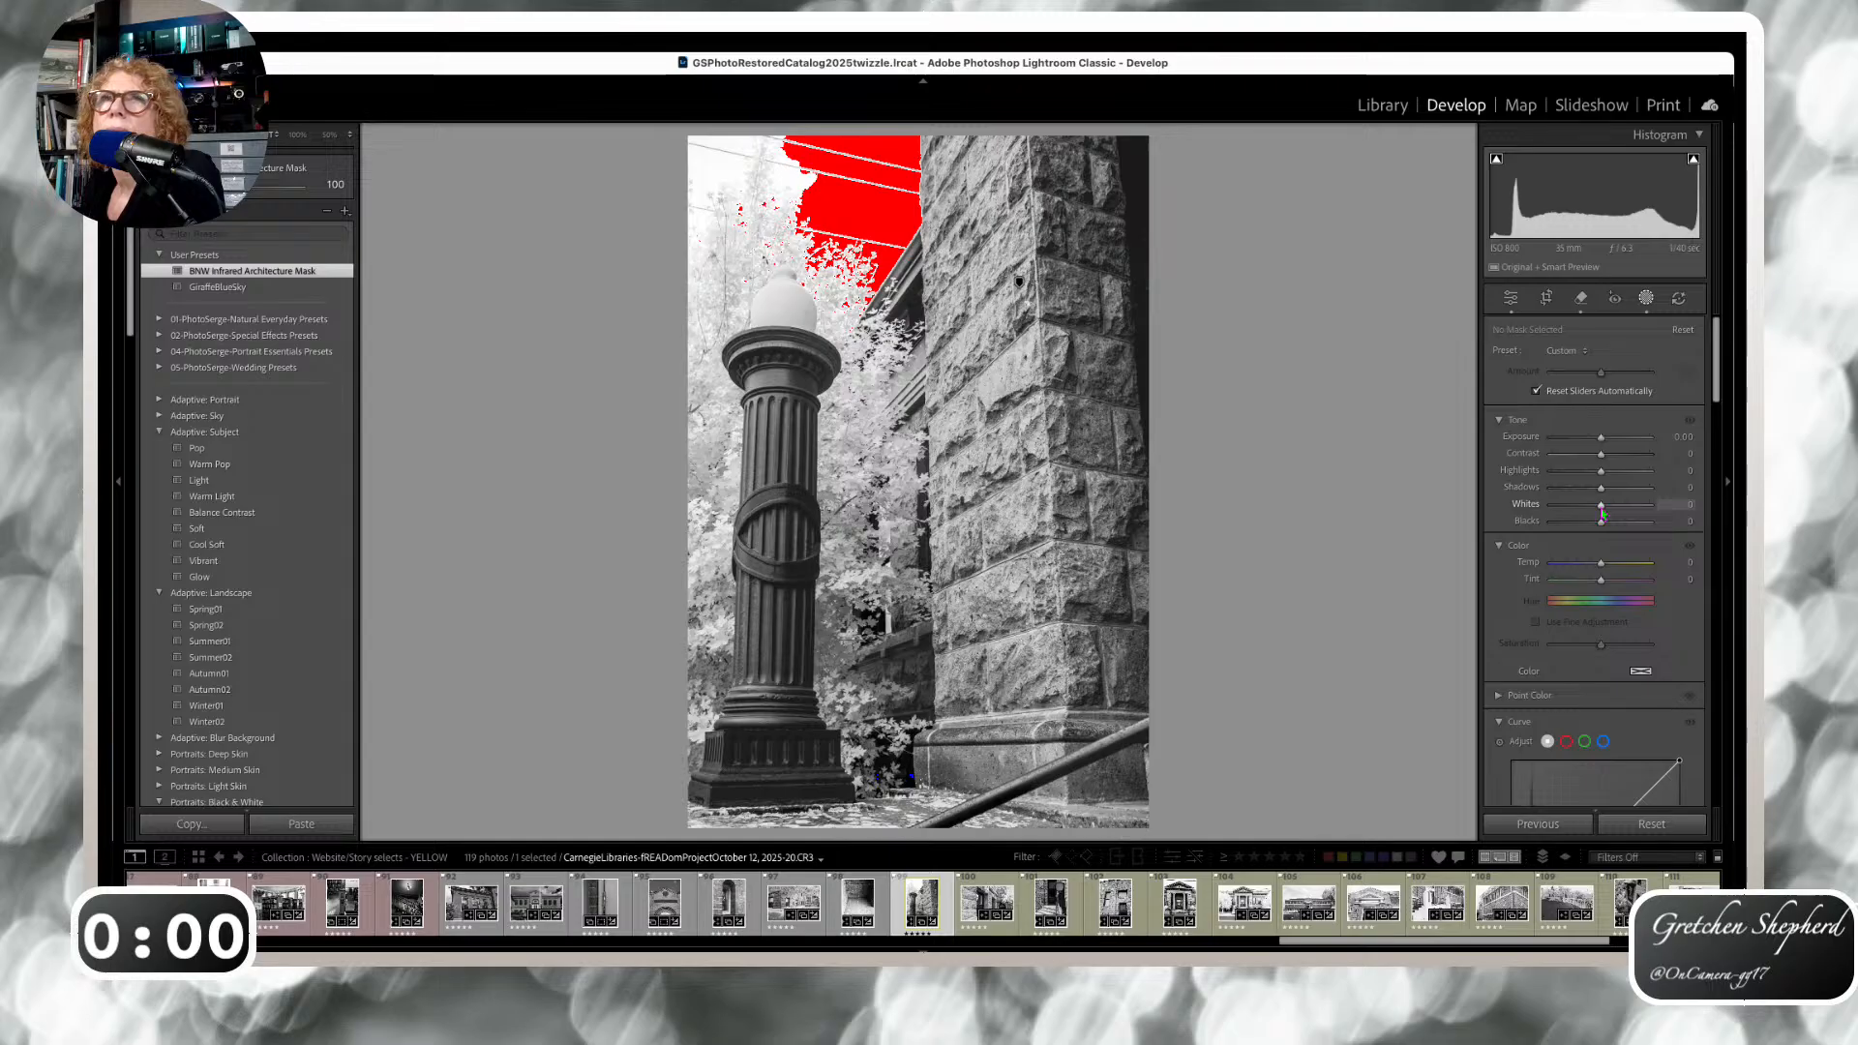
left_click_drag(1602, 510, 1605, 510)
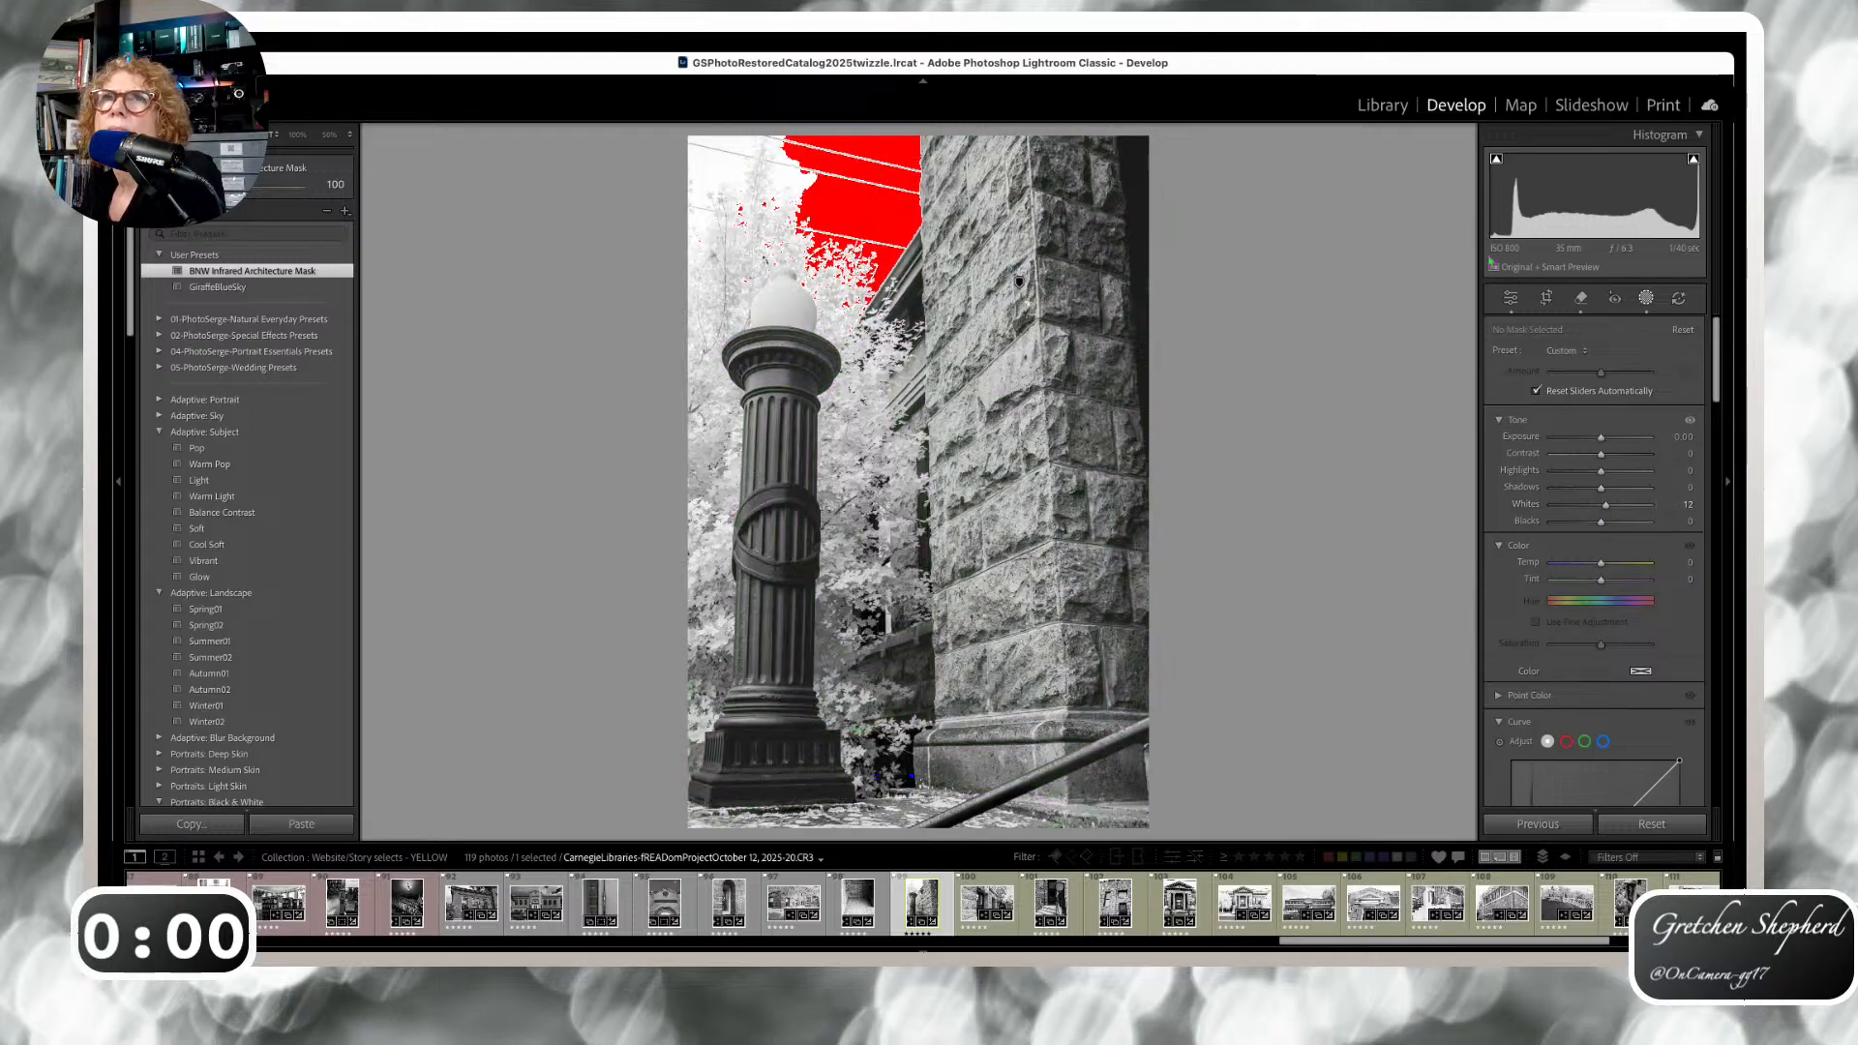
left_click(1511, 297)
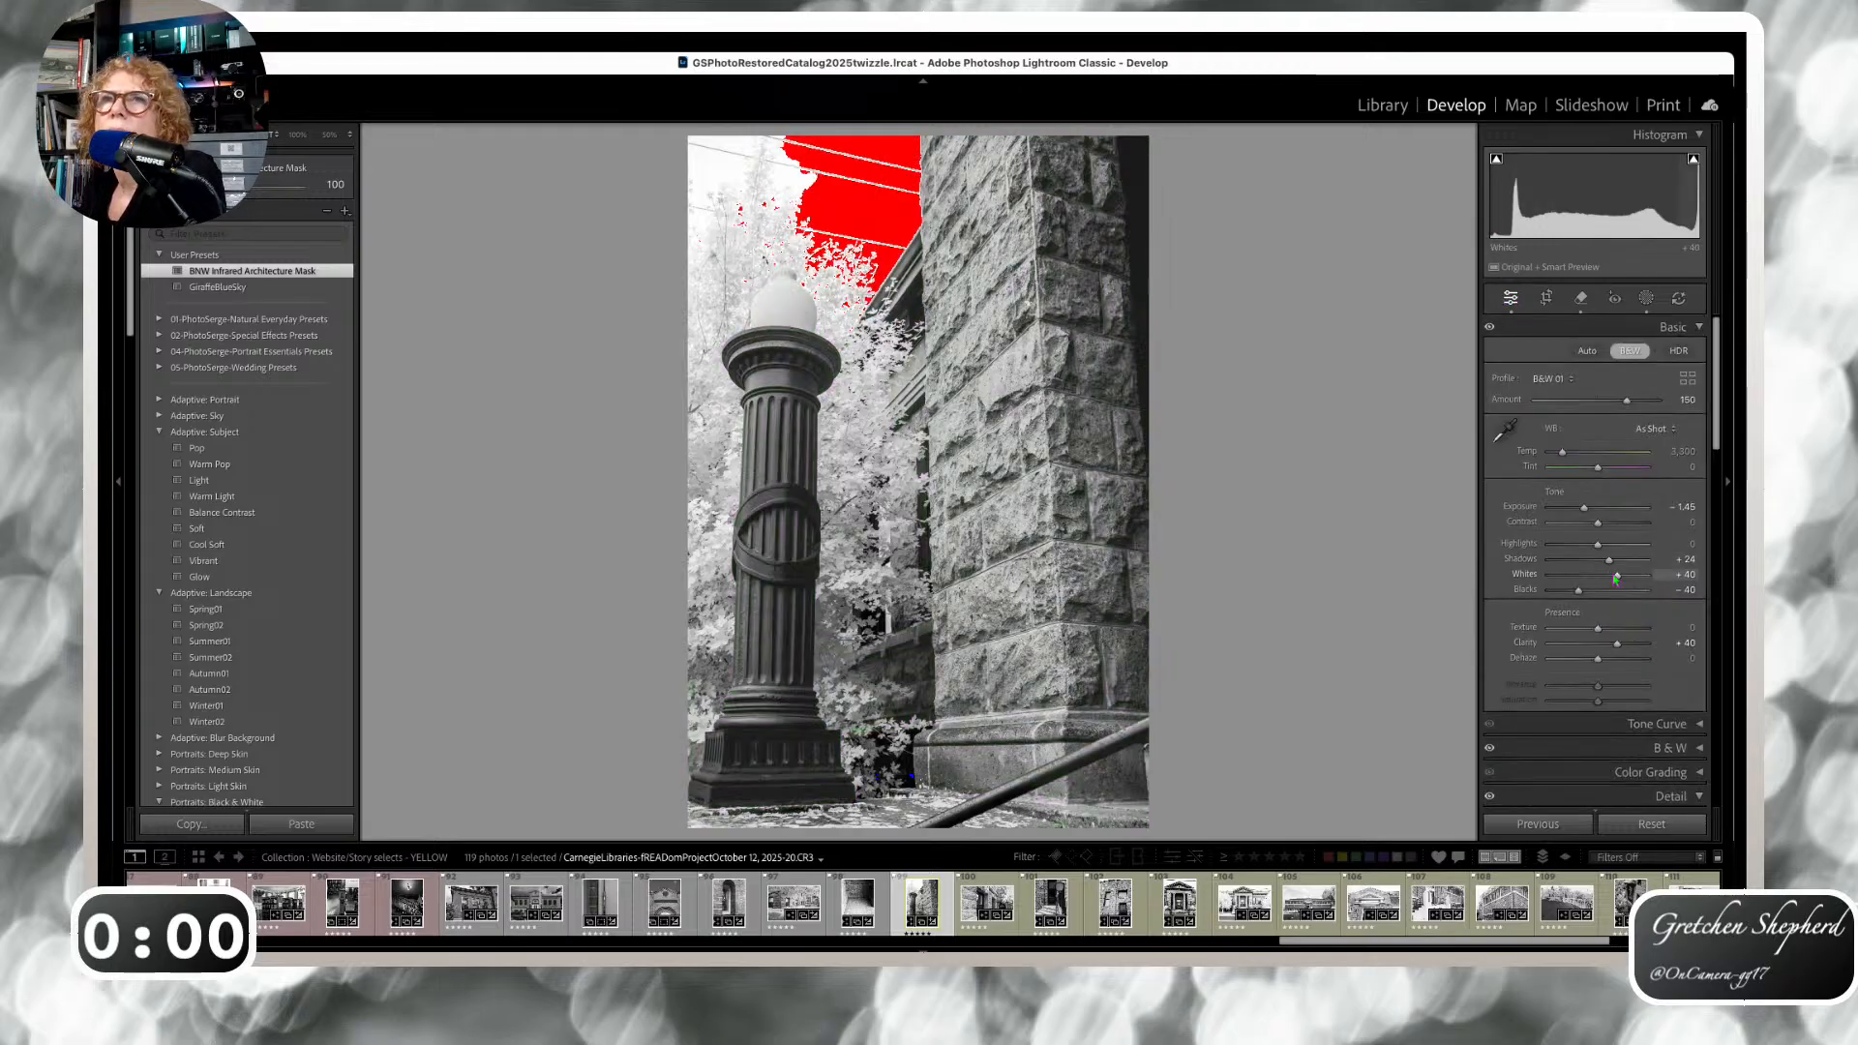
left_click_drag(1617, 574, 1596, 574)
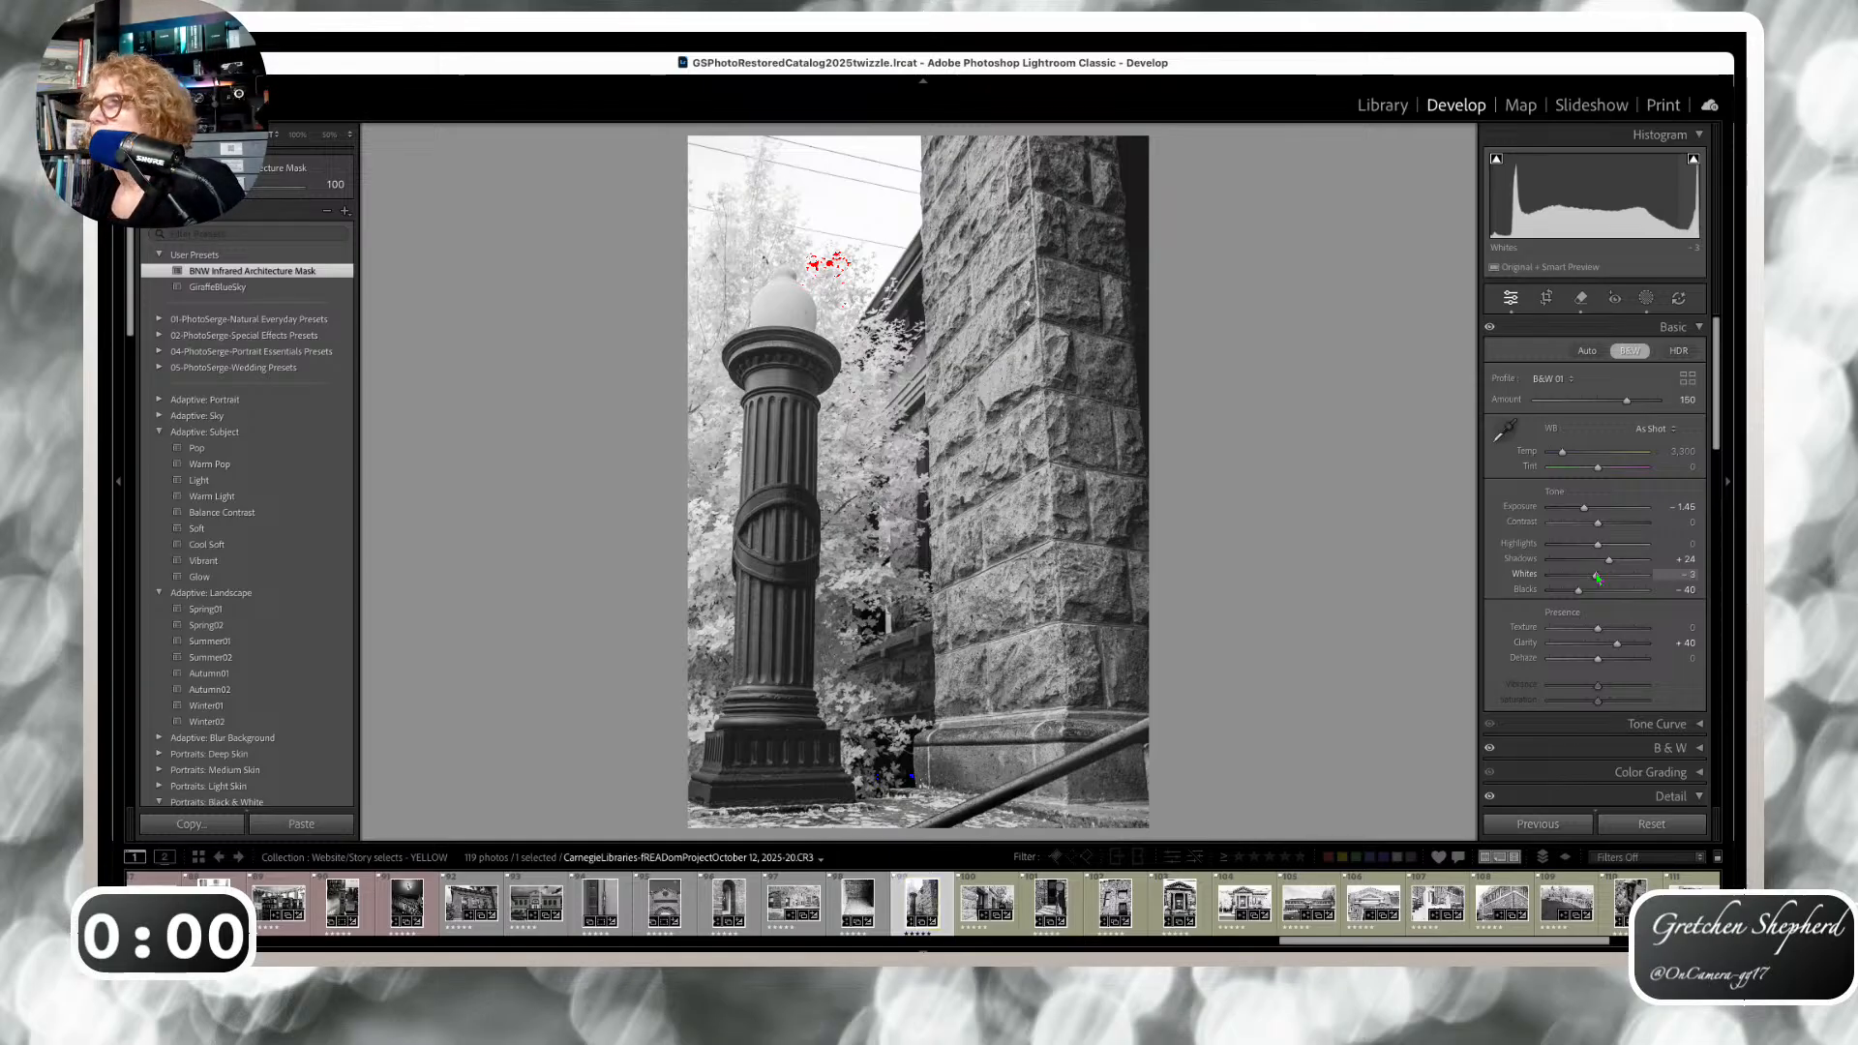
Apply the "BNW Infrared Architecture Mask" preset to the photo of the stone wall with recessed windows and advance to the stone steps photo.
key("Right")
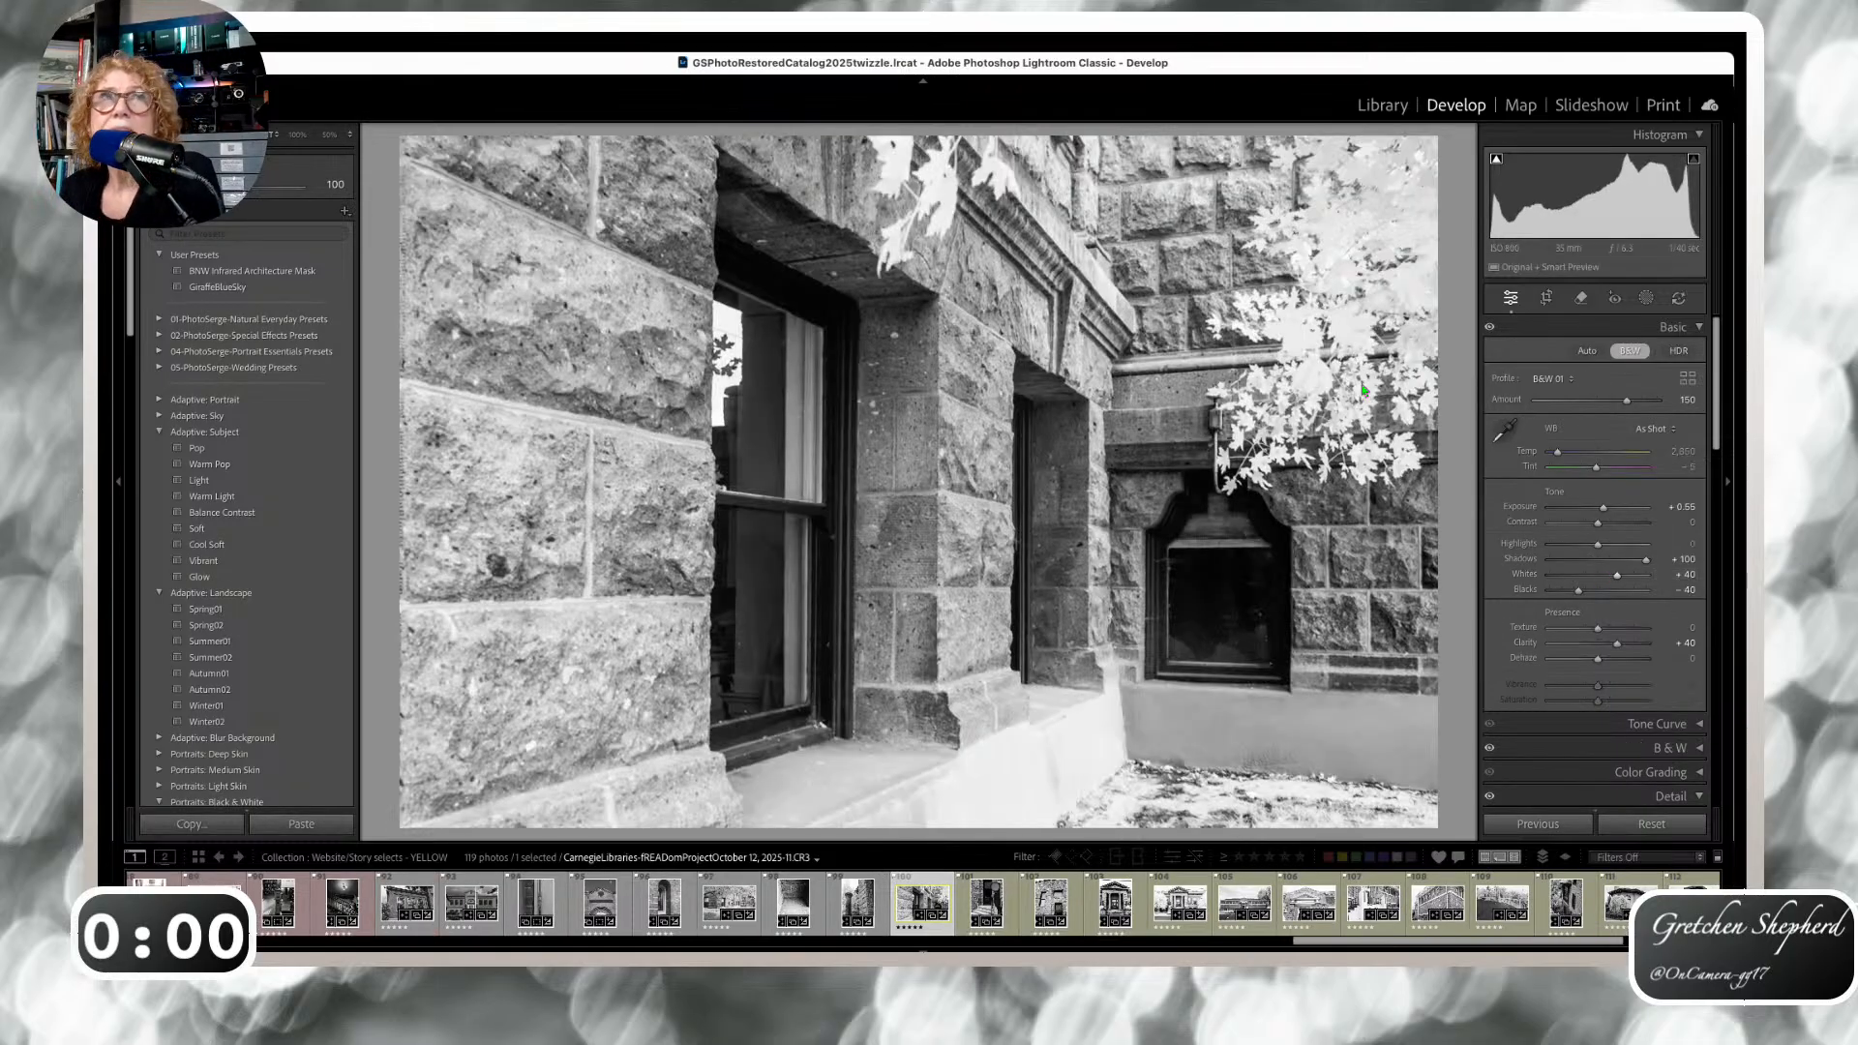
left_click(274, 274)
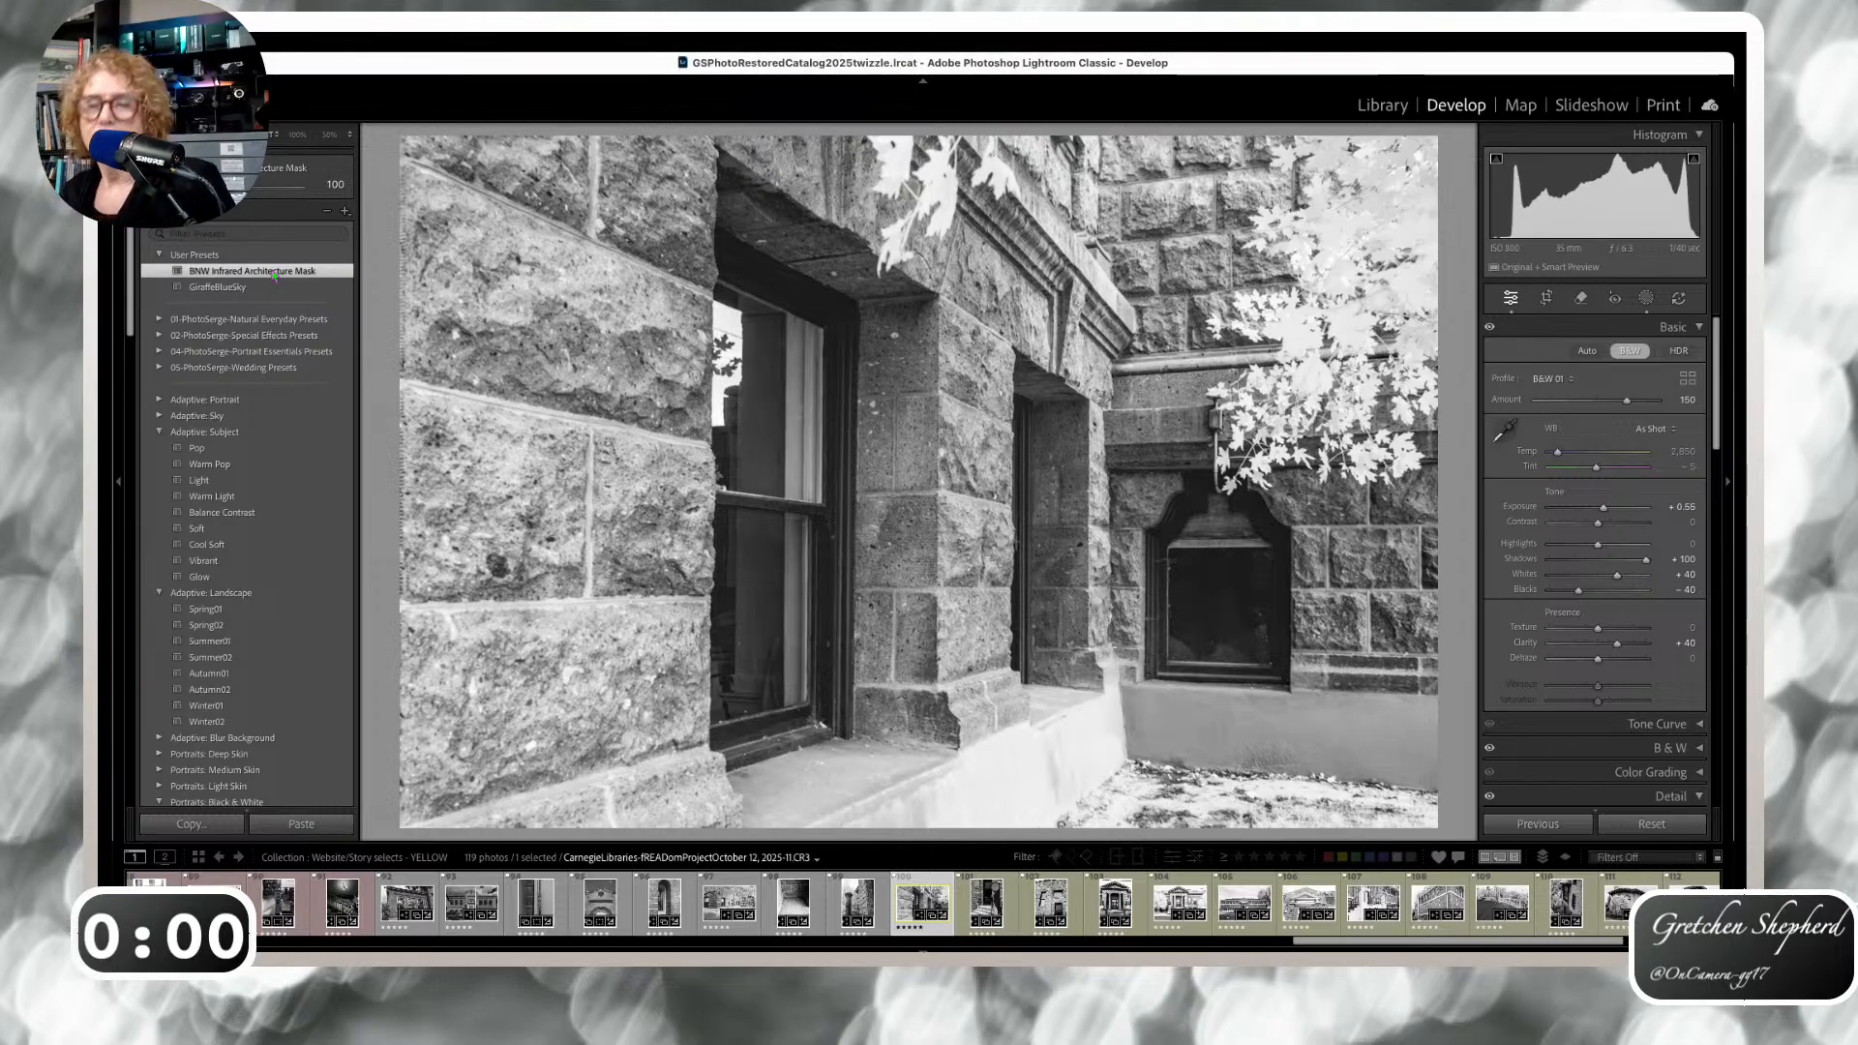
key("Right")
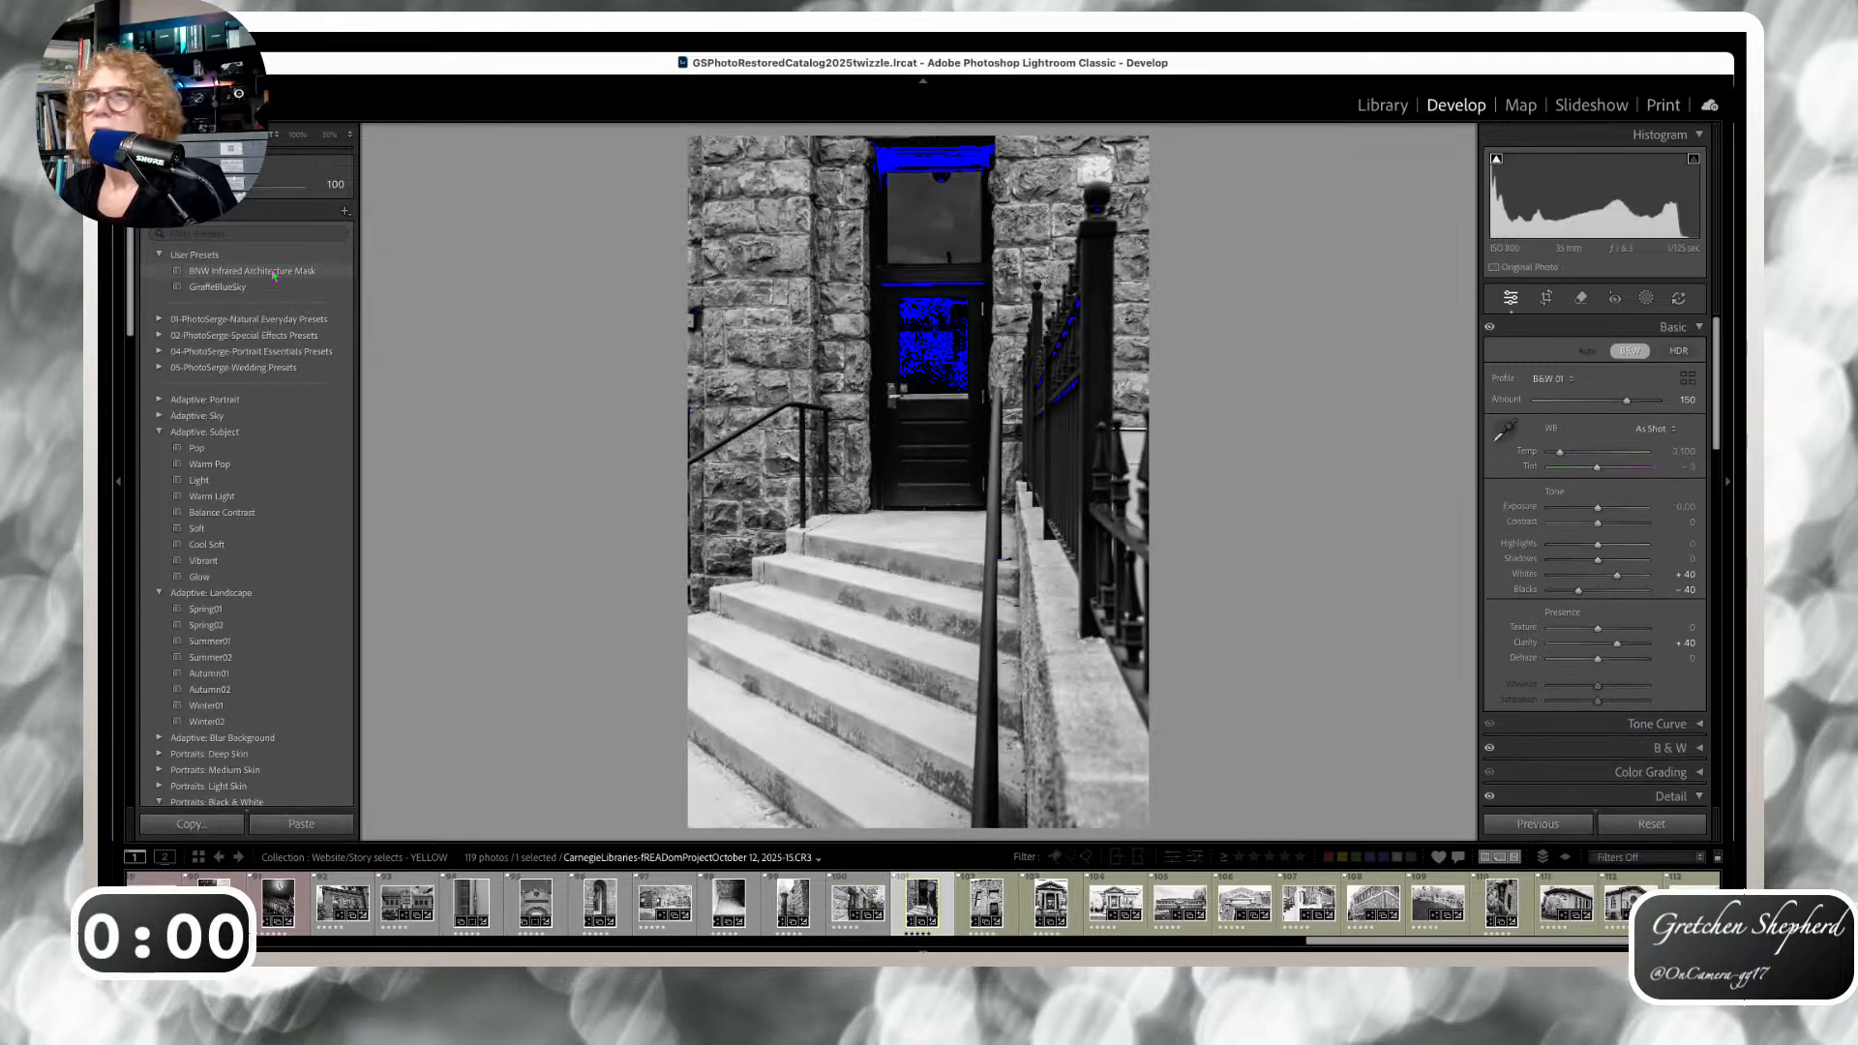